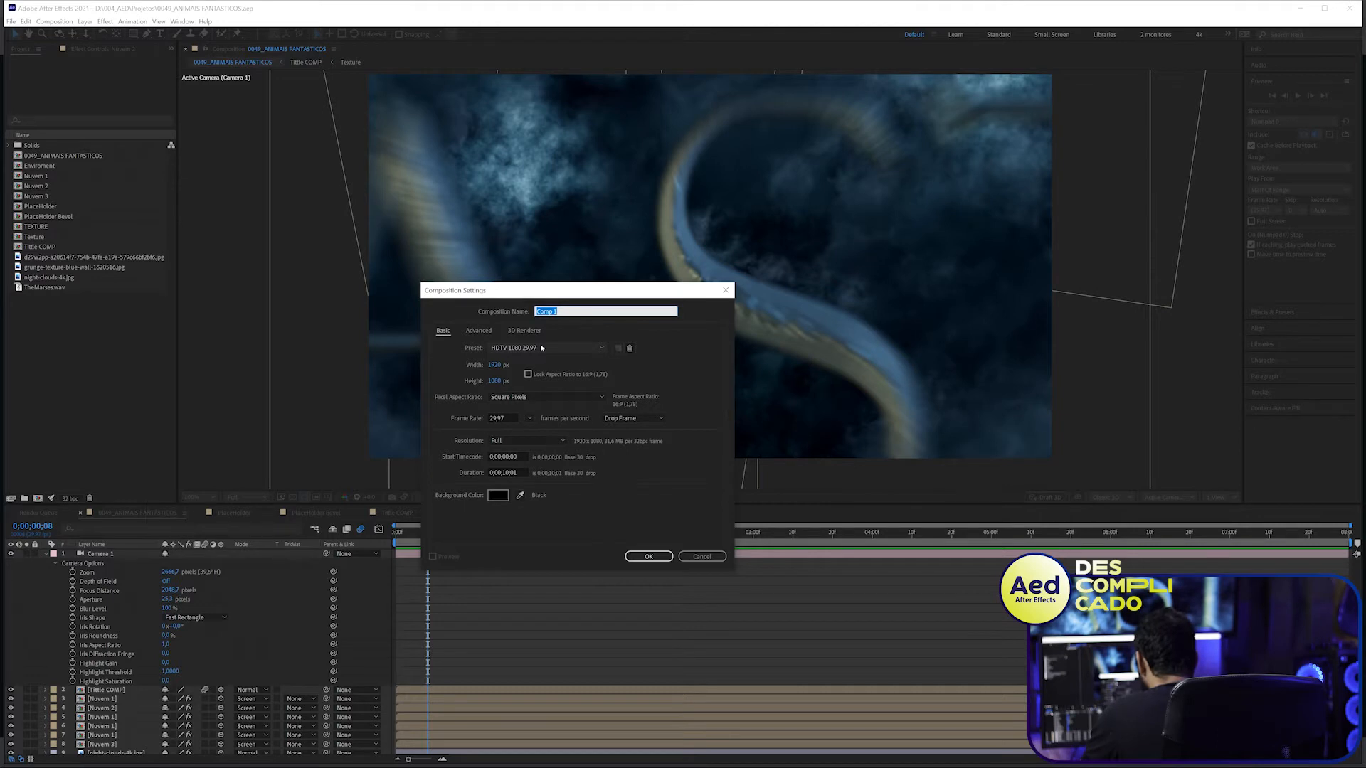
- Create the composition COM NUVENS and place night-clouds-4k.jpg in it, scaled to slightly overfill the frame
text(COM NUVENS)
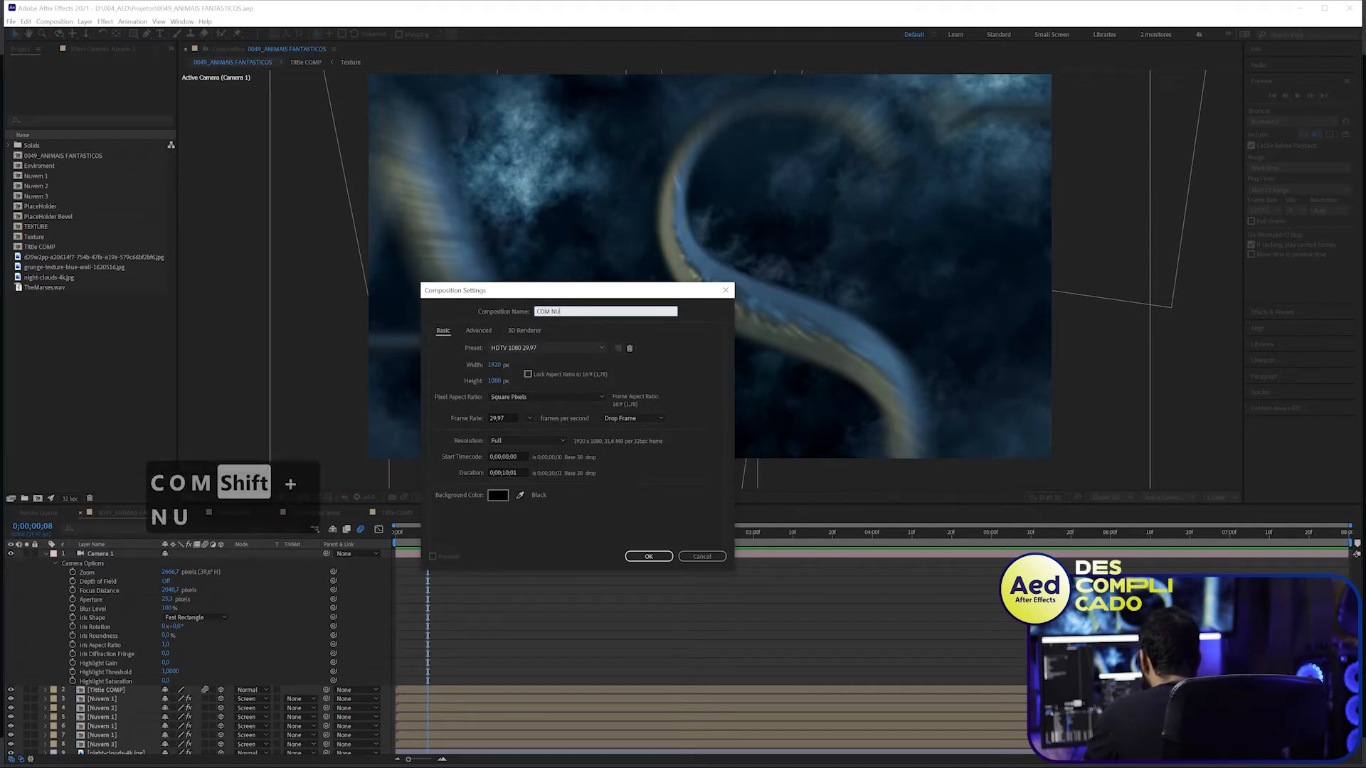
key(Return)
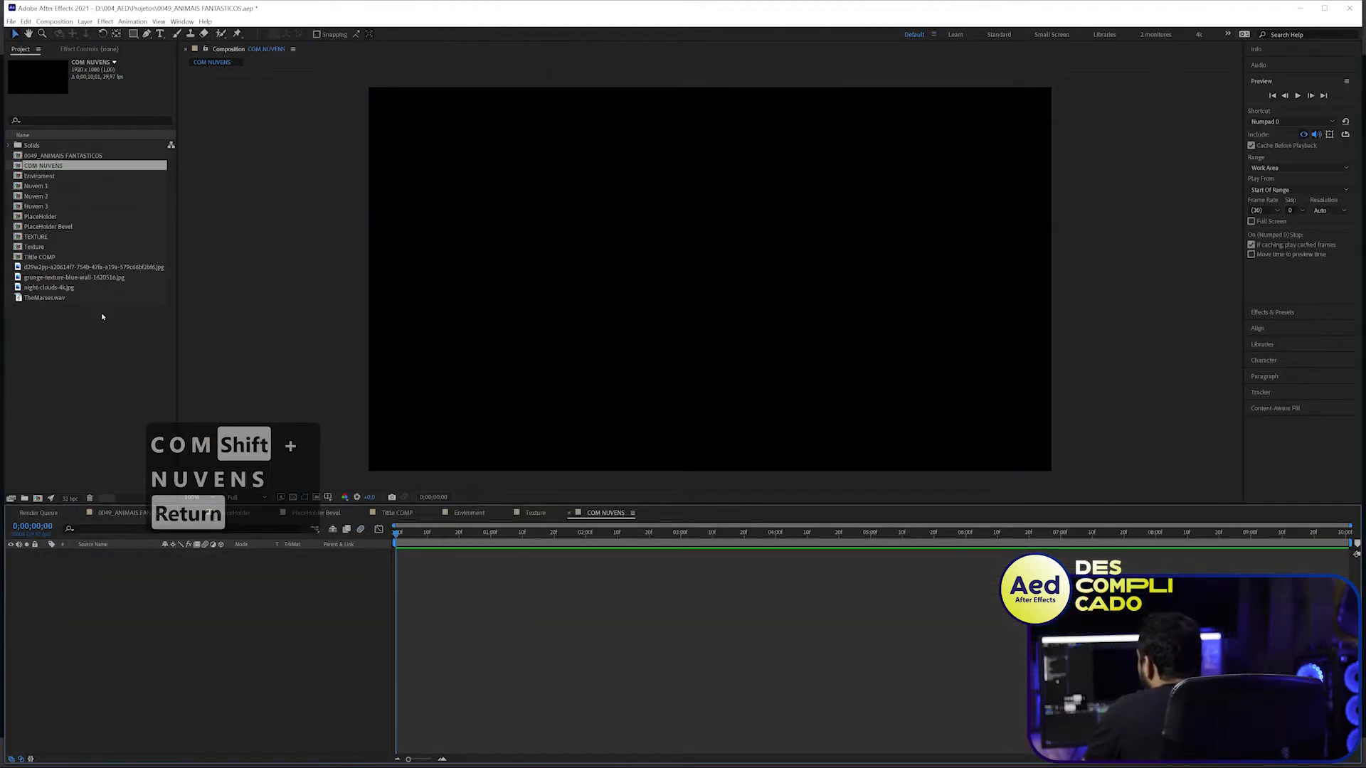
click(63, 289)
drag(111, 476, 204, 626)
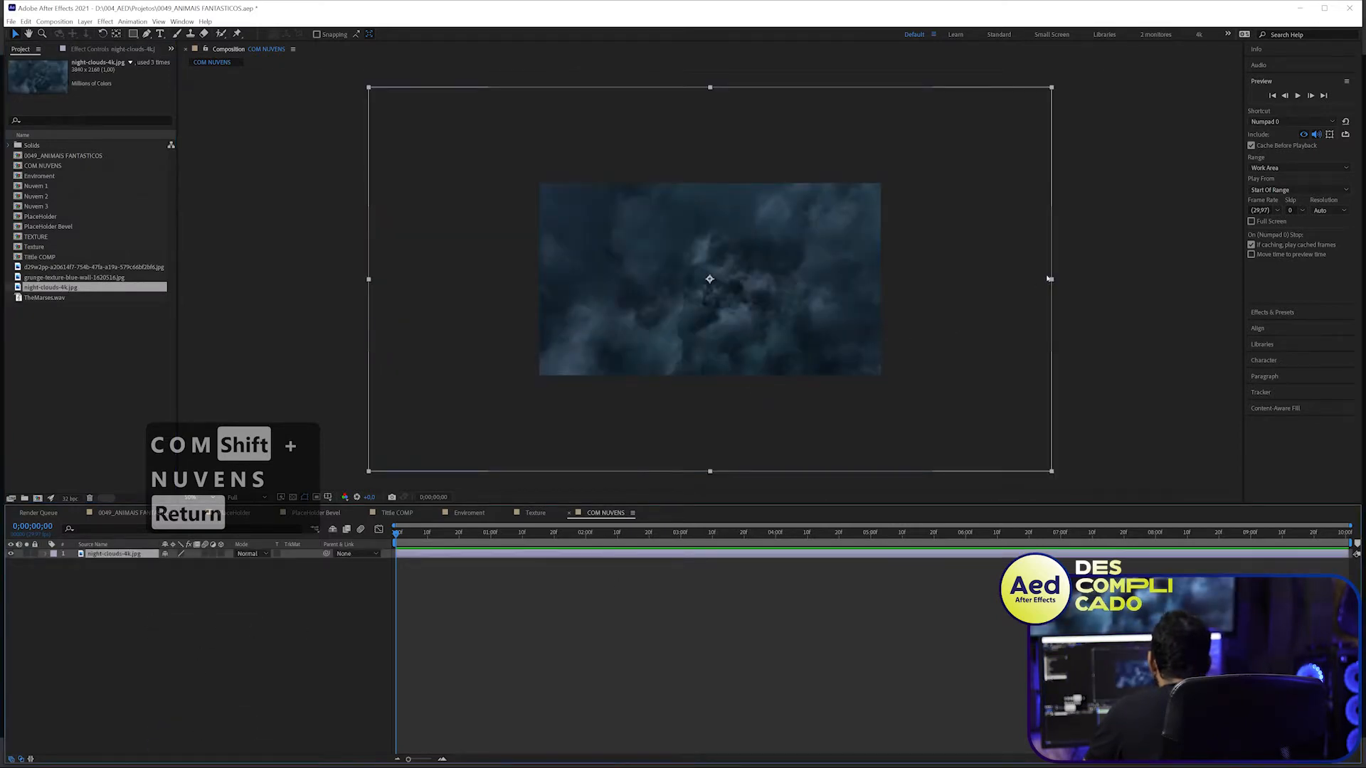
key(ctrl+alt+f)
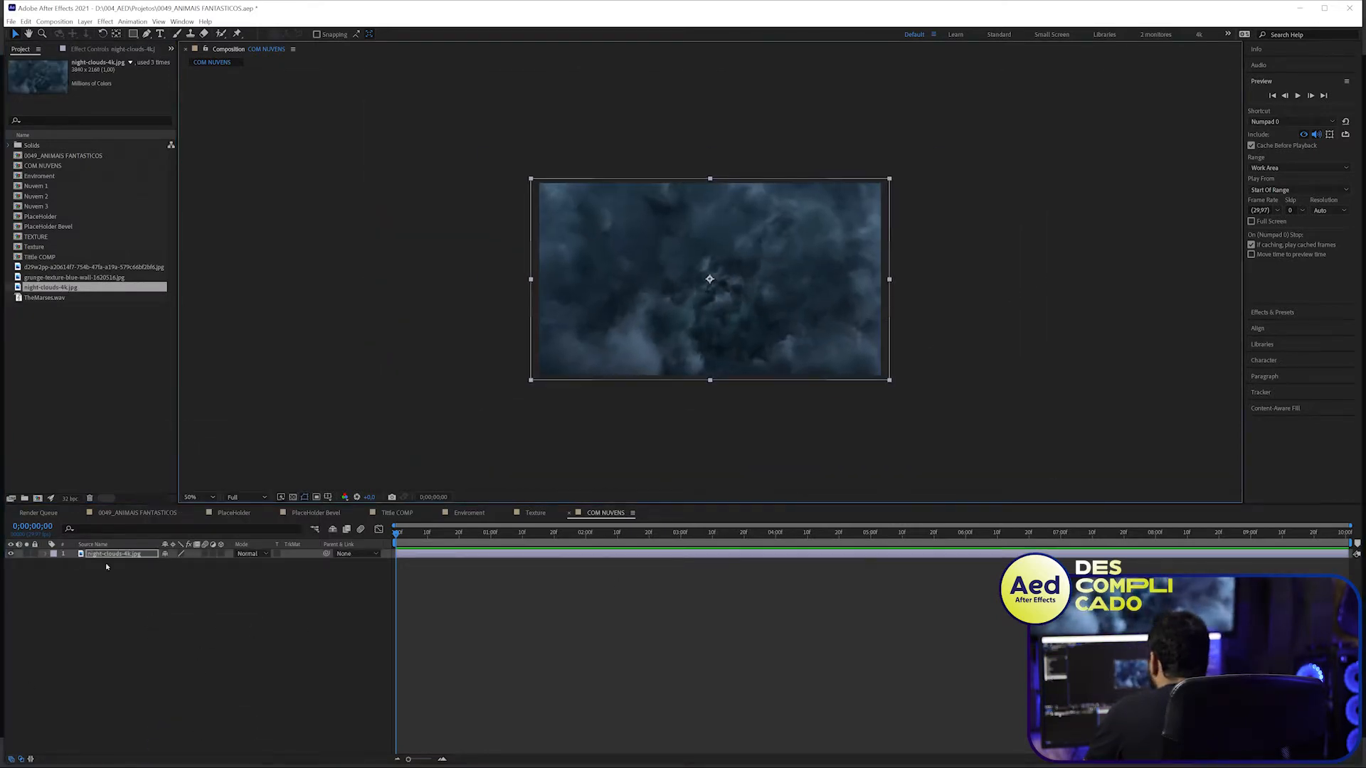
scroll(783, 300, up, 1)
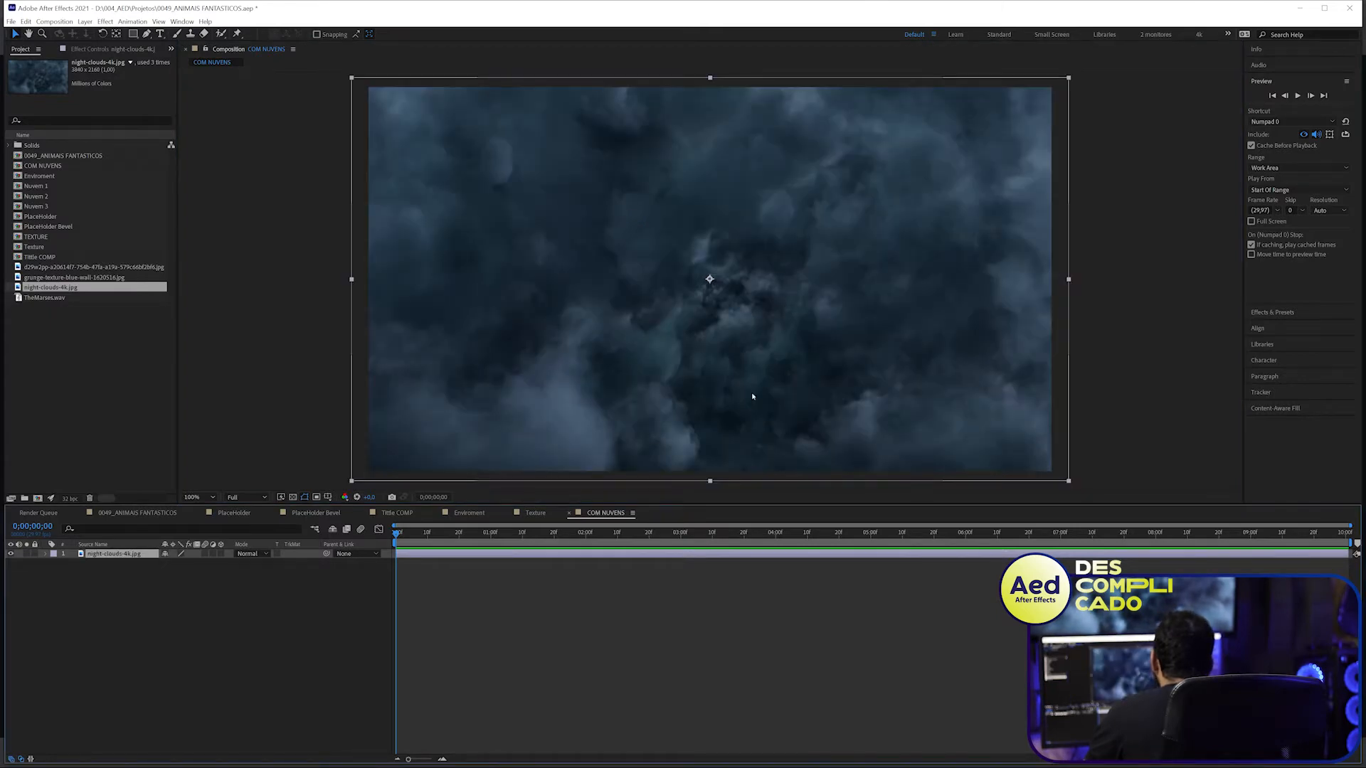
click(564, 532)
key(alt+Tab)
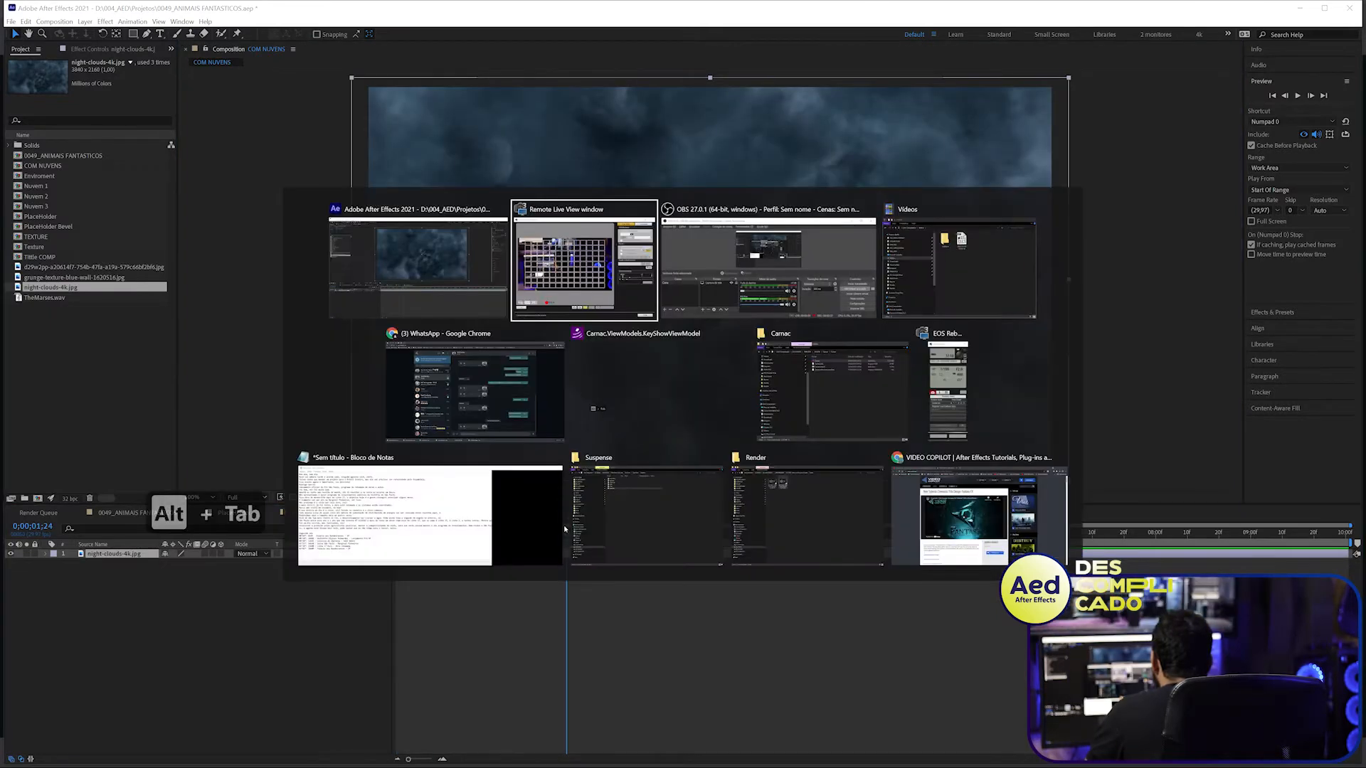
key(alt+Tab)
key(alt+Tab)
click(616, 699)
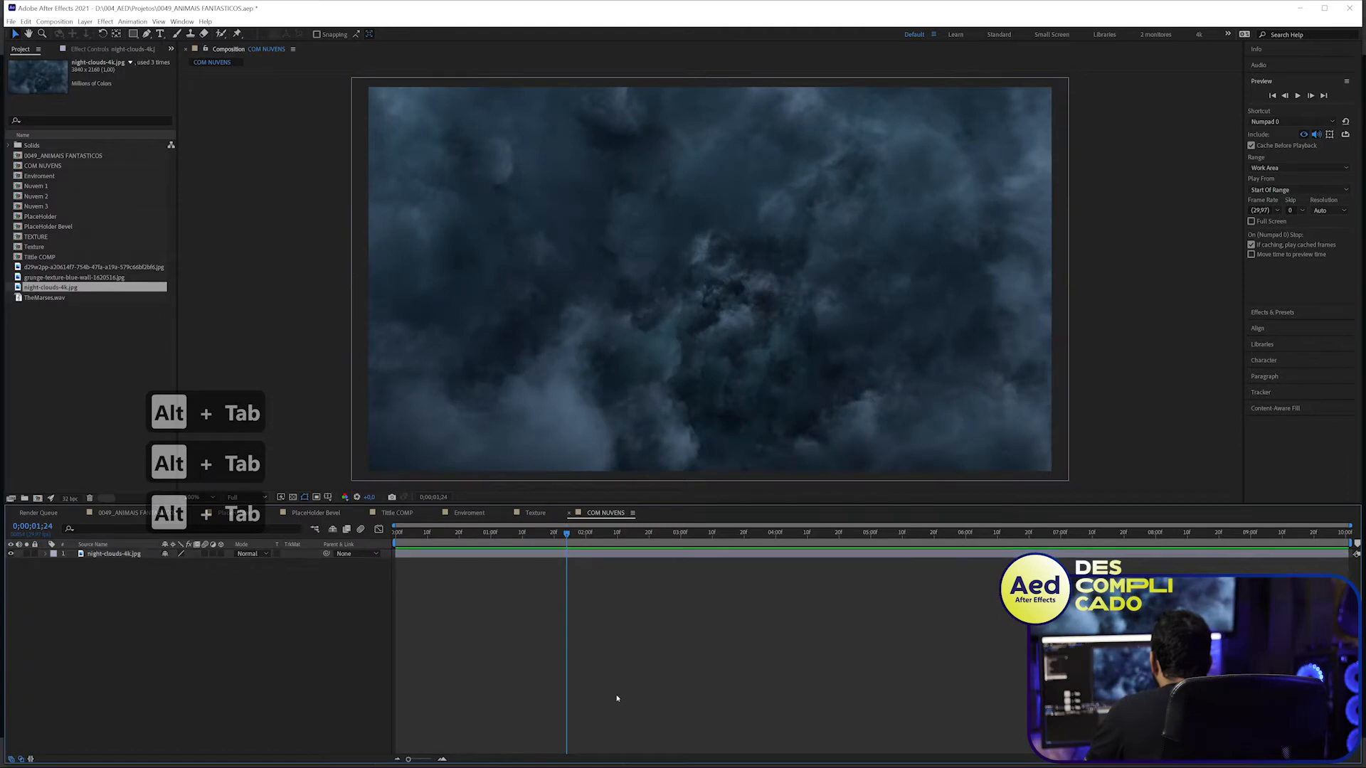
drag(421, 533, 360, 455)
click(135, 554)
click(125, 666)
click(143, 556)
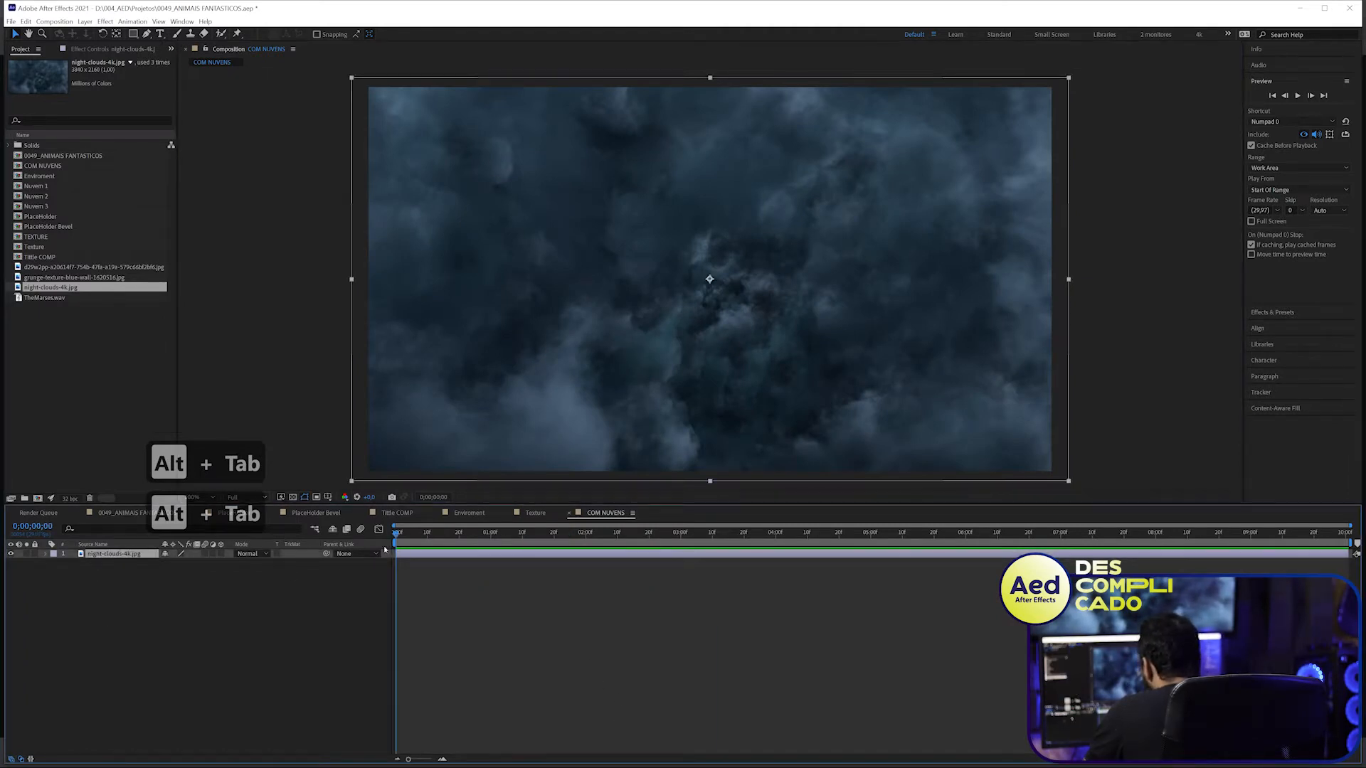
- Add a black (000000) solid layer above the night-clouds image
click(86, 631)
right_click(90, 625)
mouse_move(142, 630)
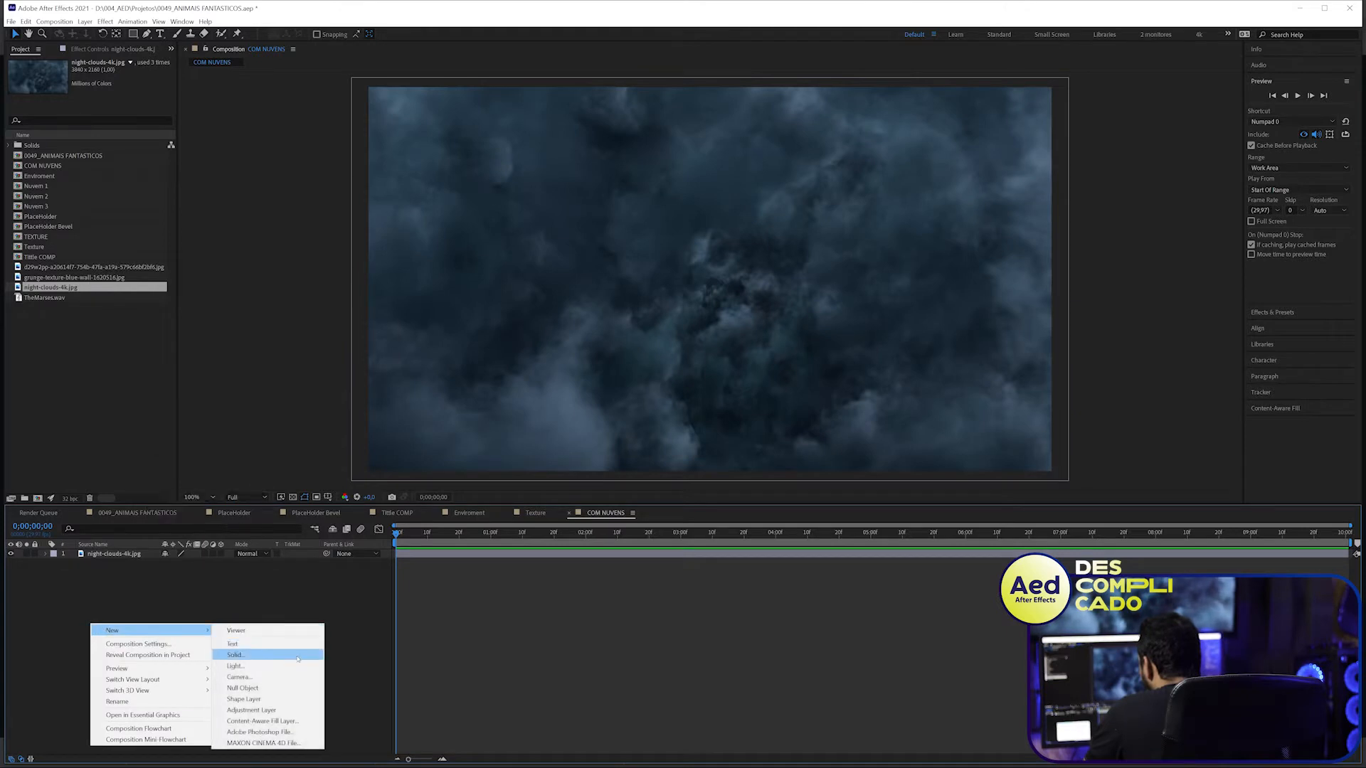
click(297, 656)
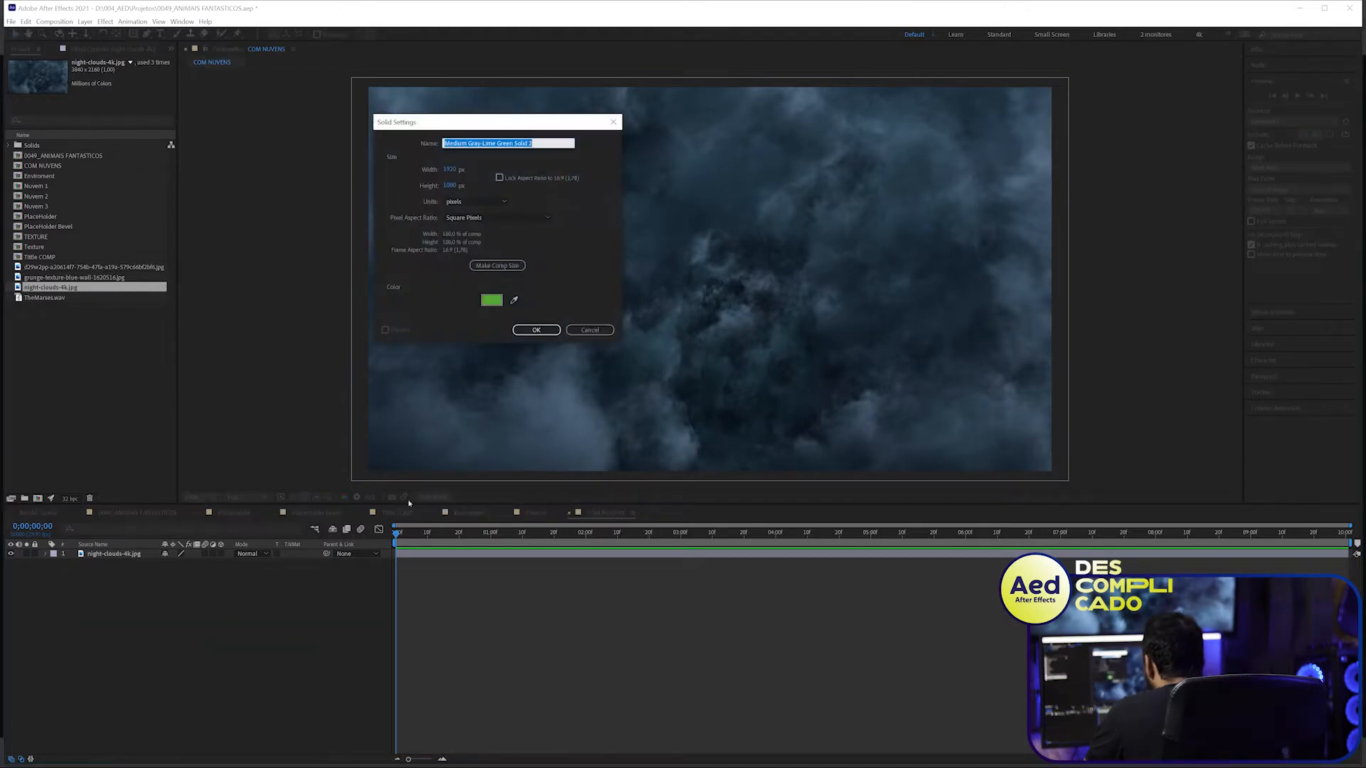
click(491, 301)
text(000000)
key(Return)
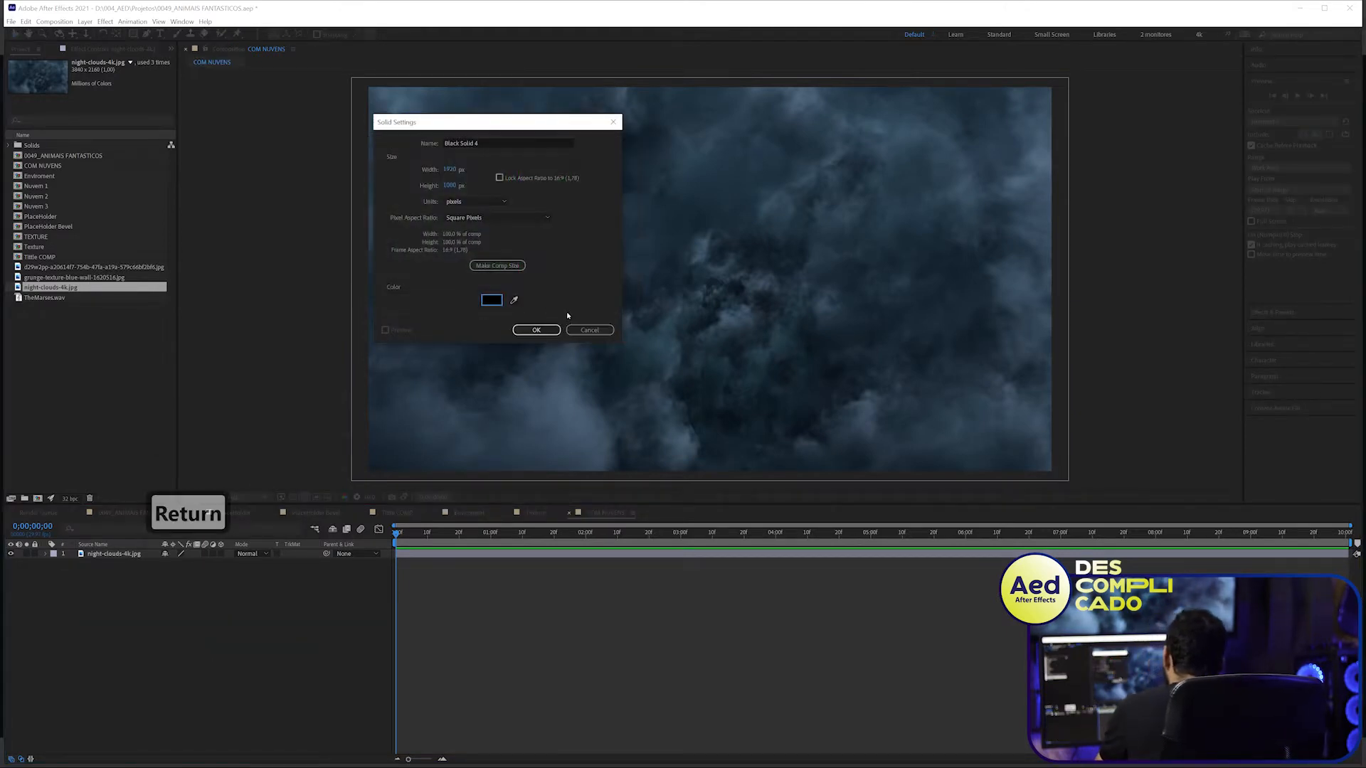
click(538, 331)
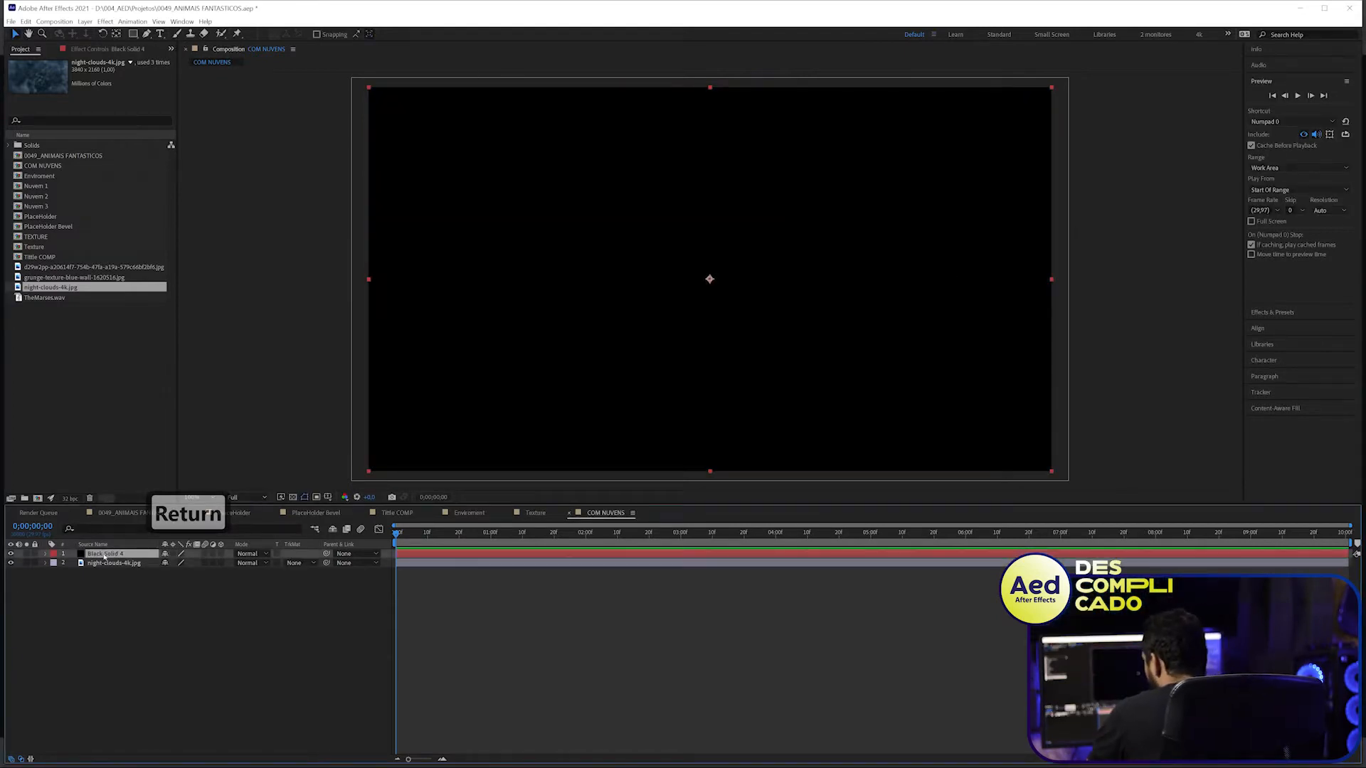
- Pre-compose the black solid, moving all attributes into the new composition and opening it
key(ctrl+shift+c)
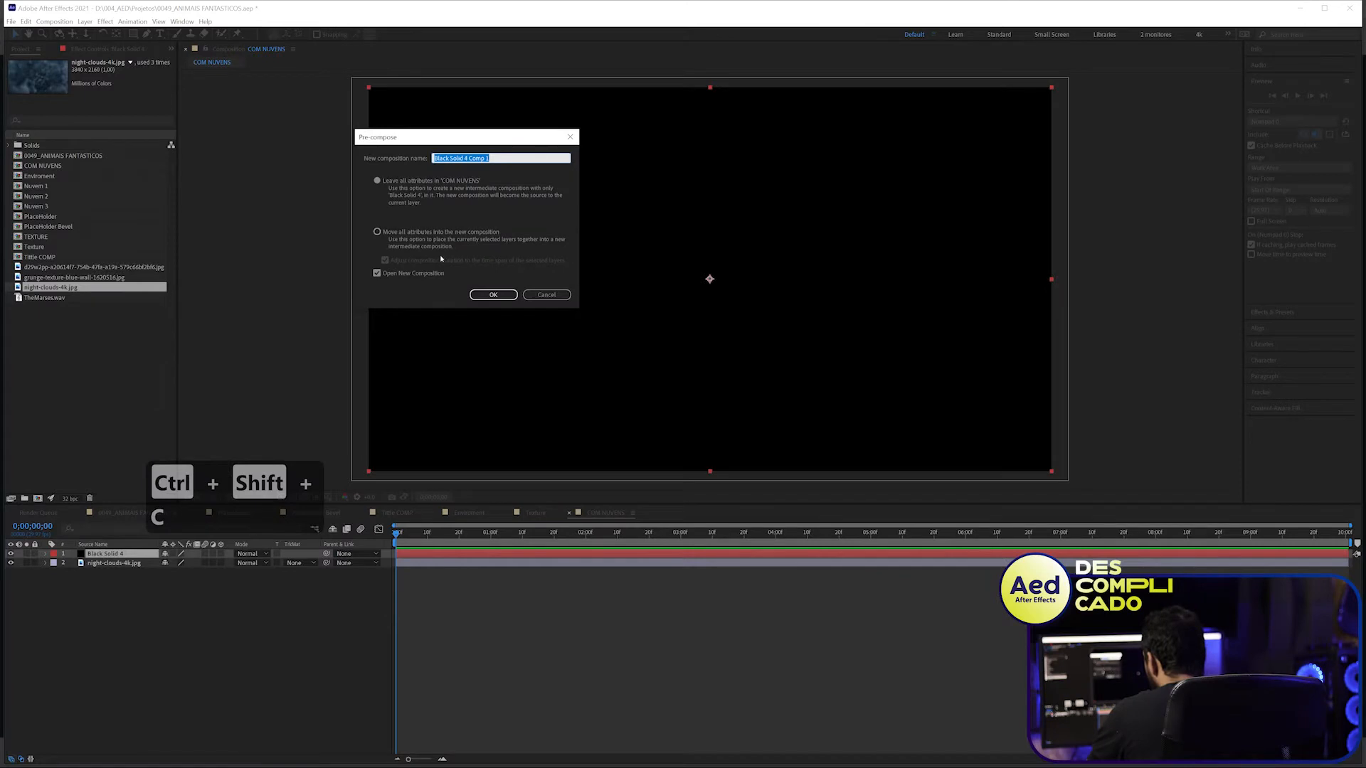
click(378, 232)
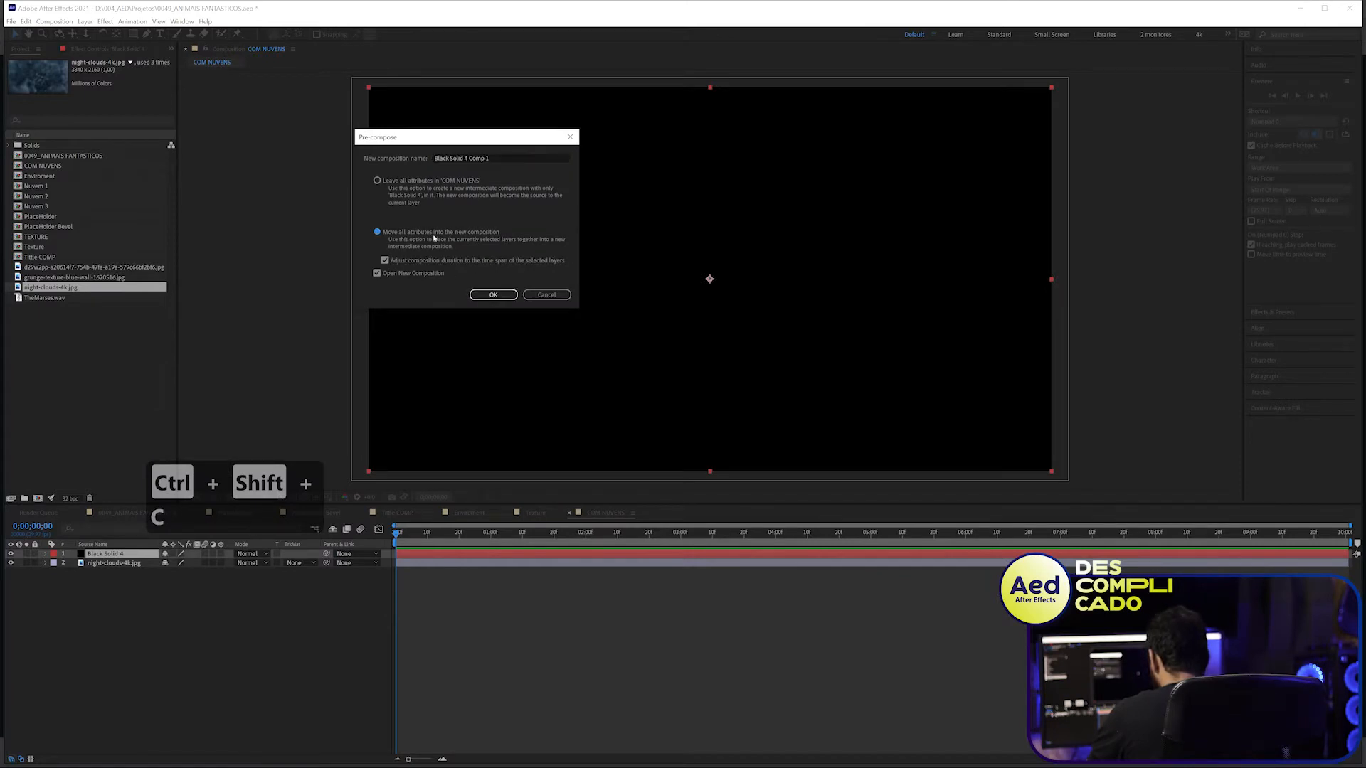
click(493, 294)
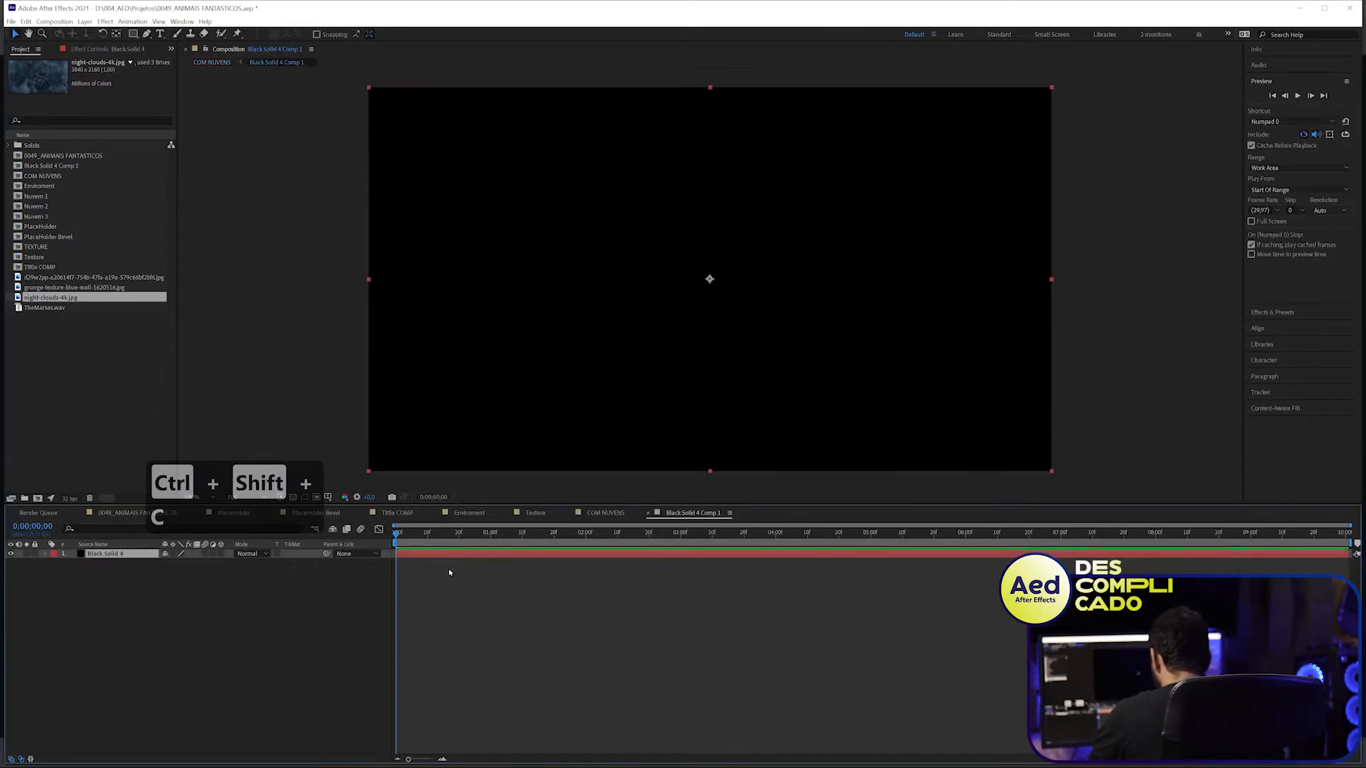
- Rename the pre-composed solid's composition as Nuvem 01
click(374, 590)
key(ctrl+k)
key(Escape)
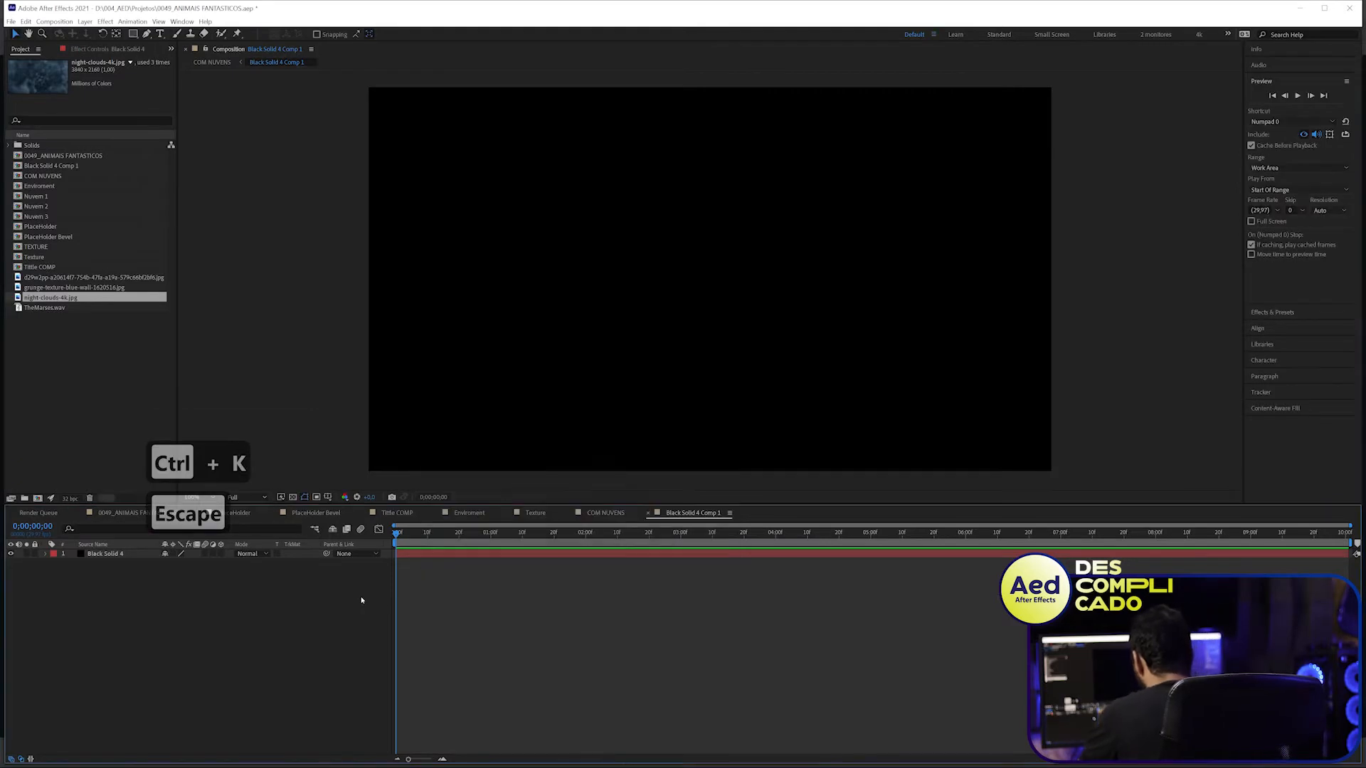
key(ctrl+k)
text(Nuvem 01)
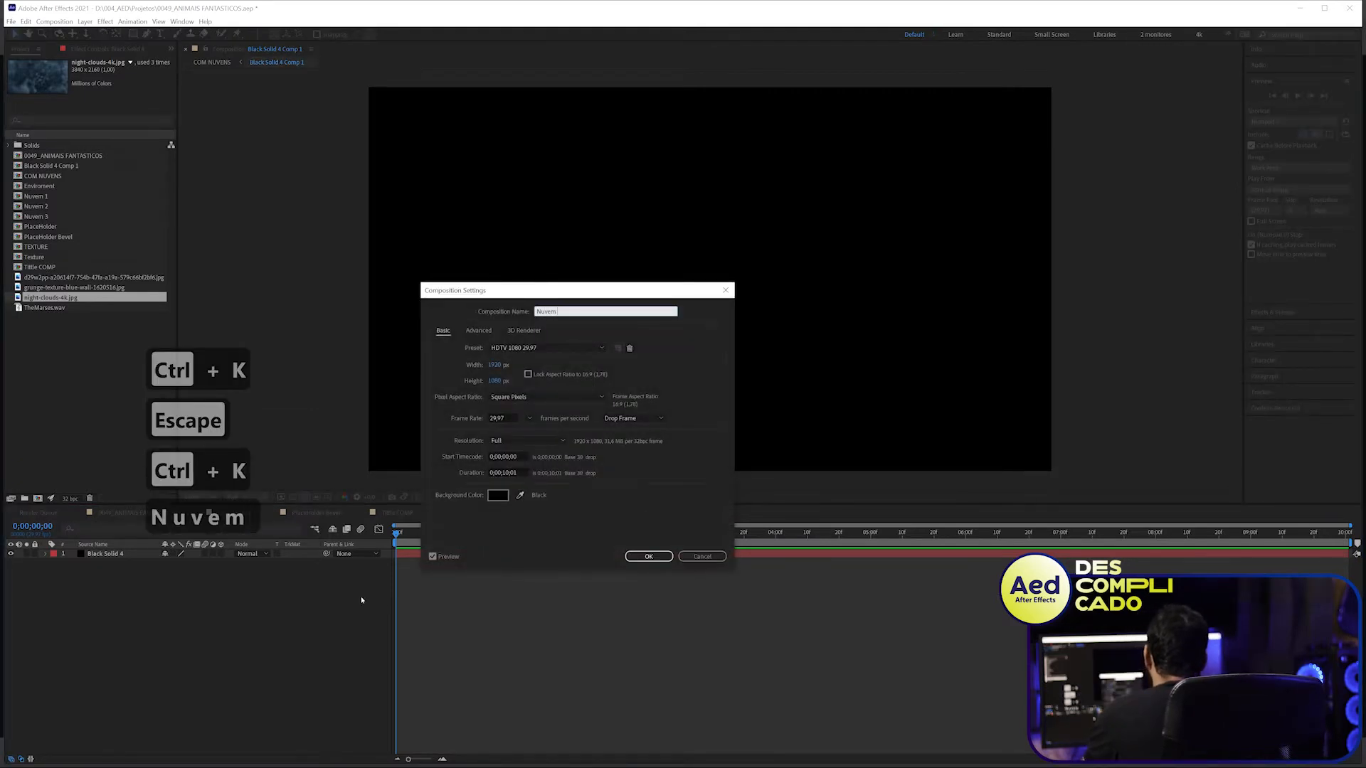
key(Return)
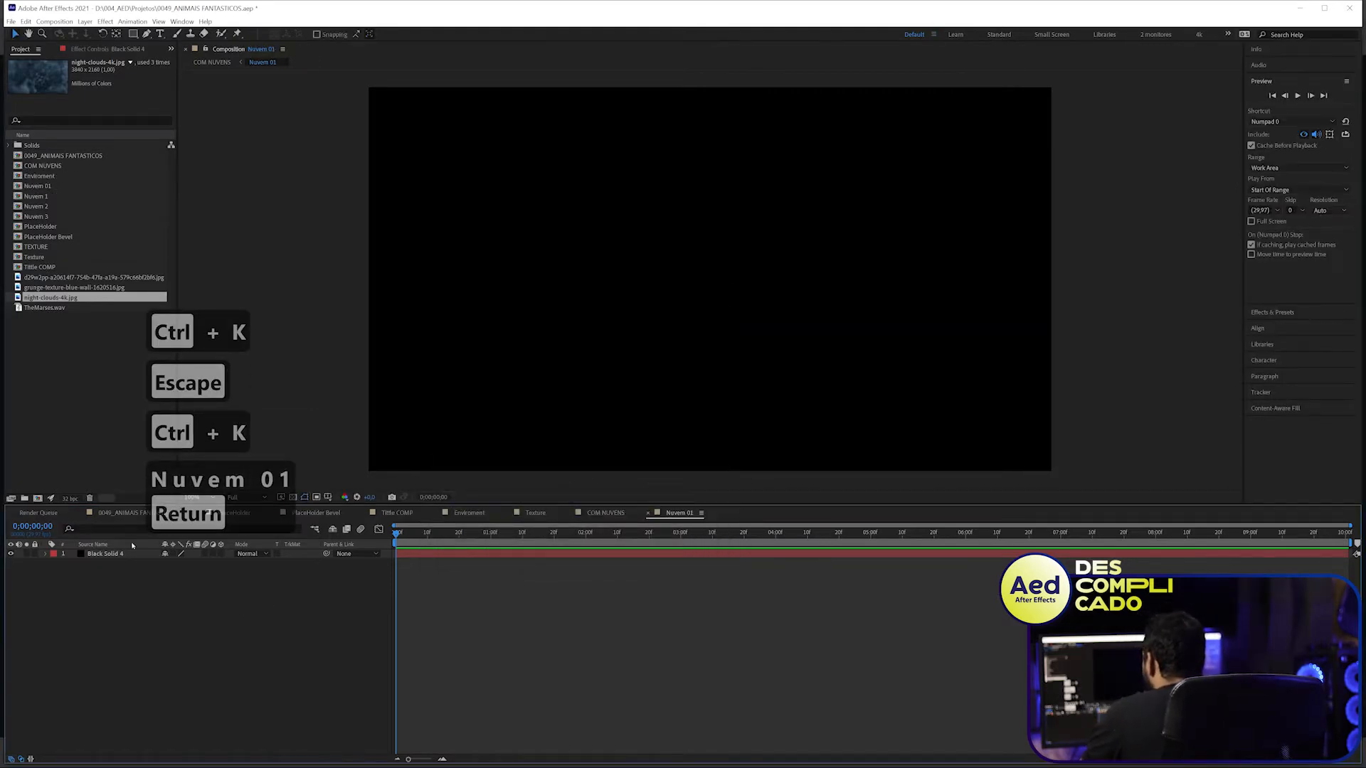
- Find the Fractal Noise effect and apply it to the black solid
click(131, 553)
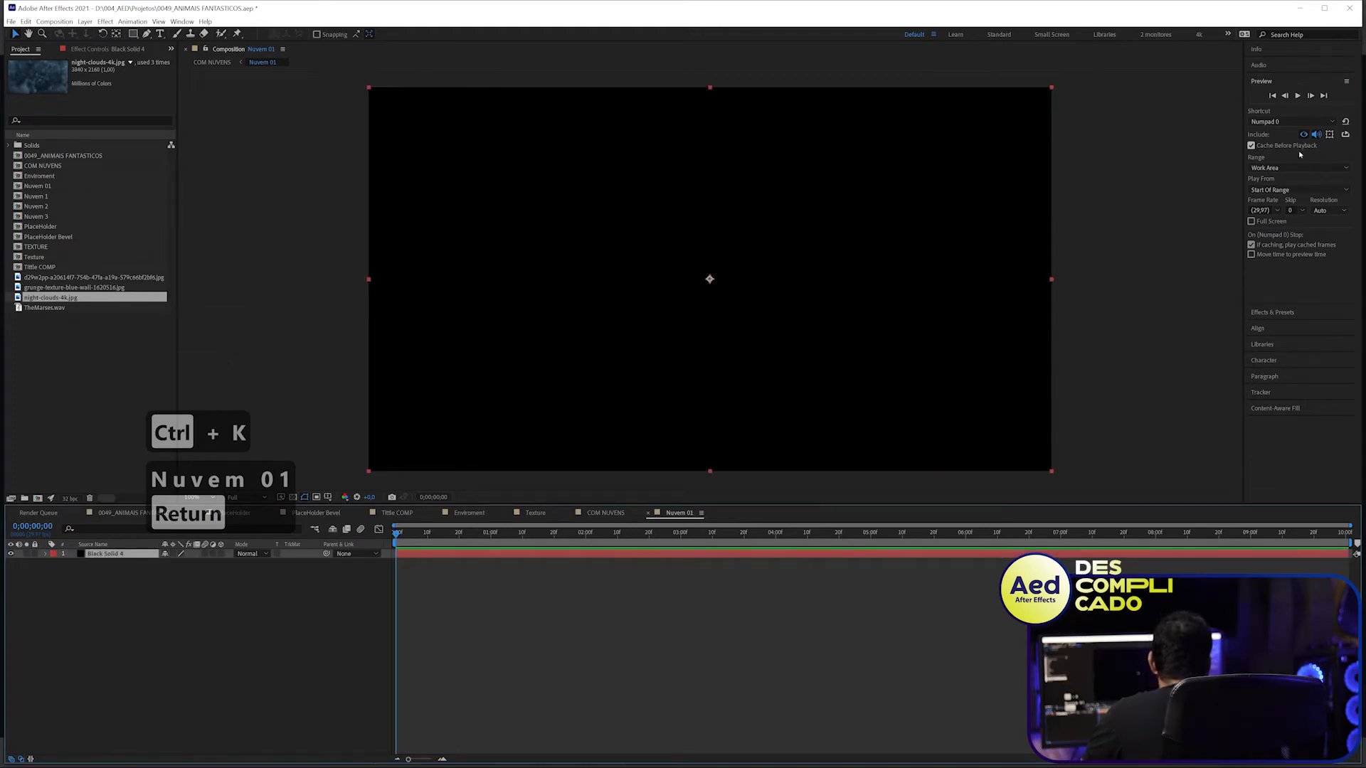
click(1272, 312)
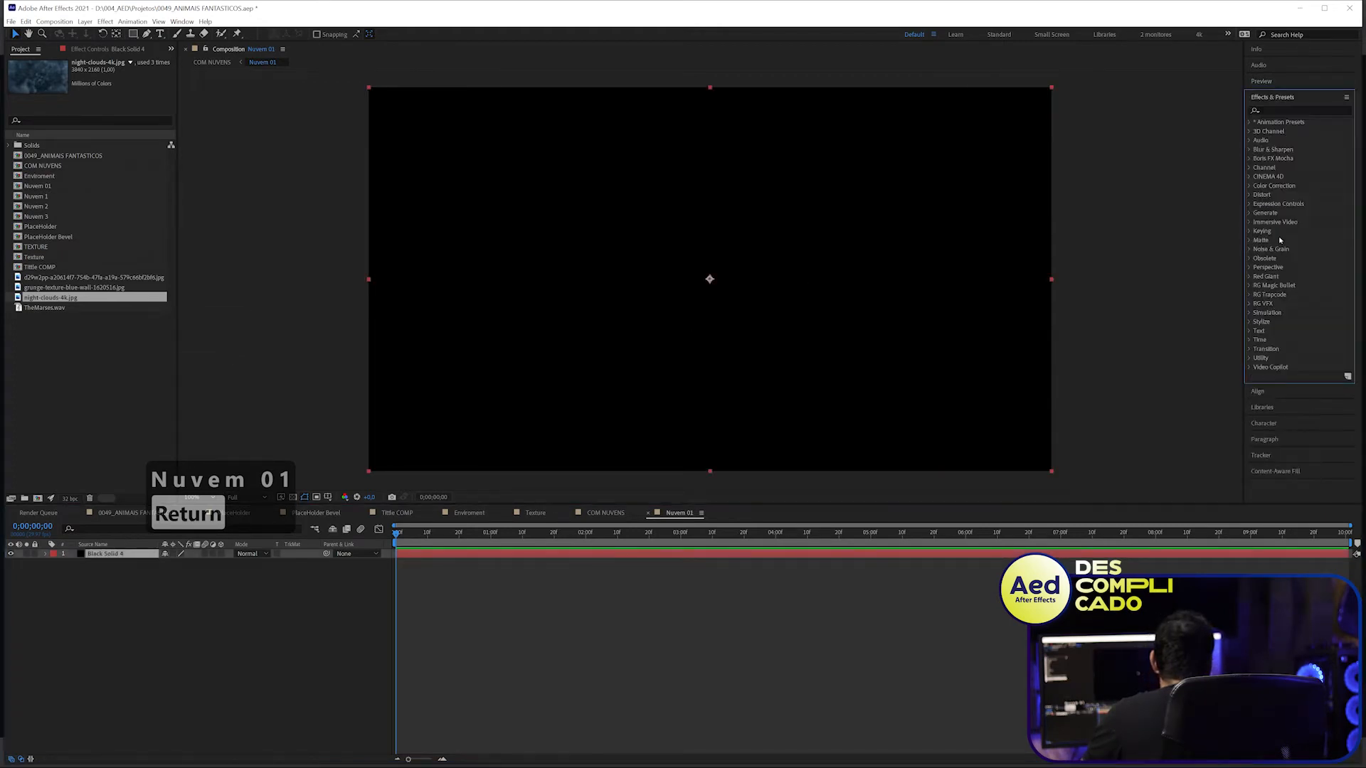
click(1276, 111)
text(frac)
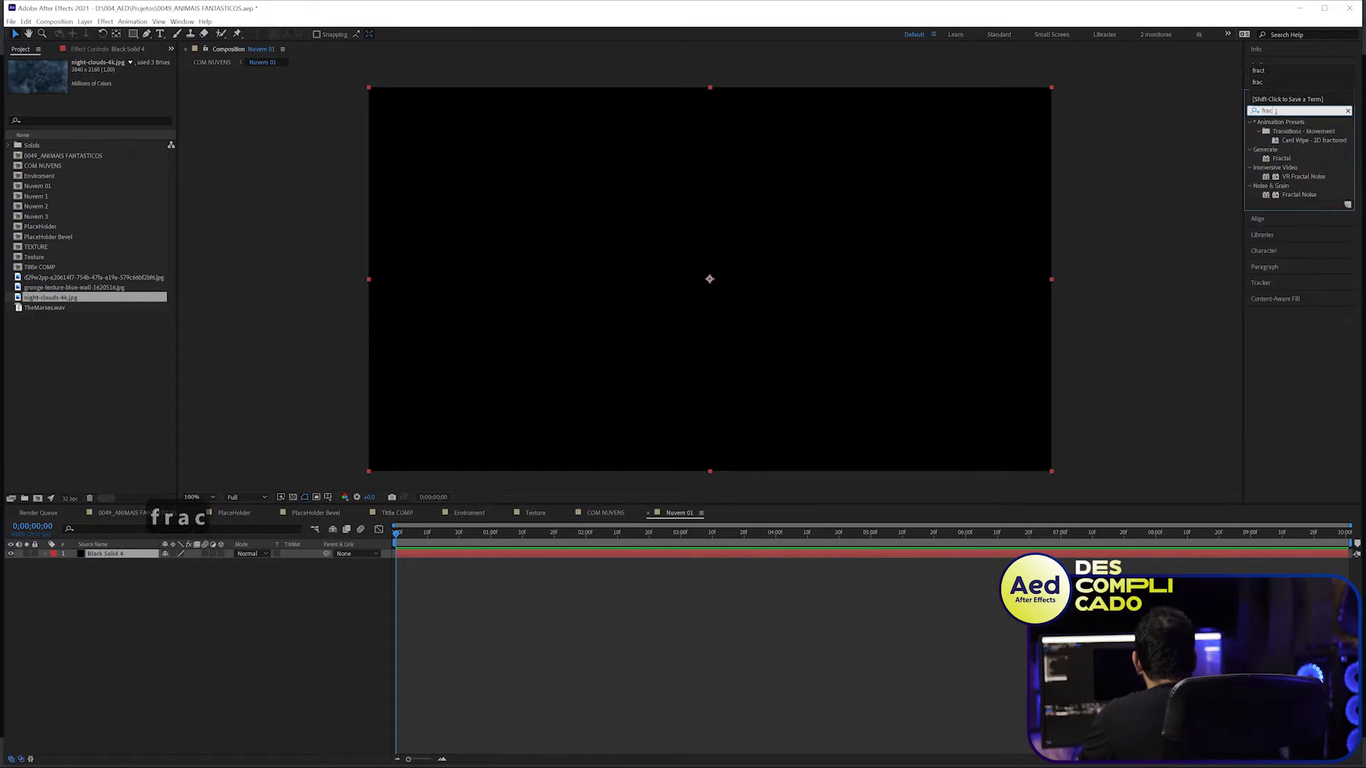
double_click(1299, 195)
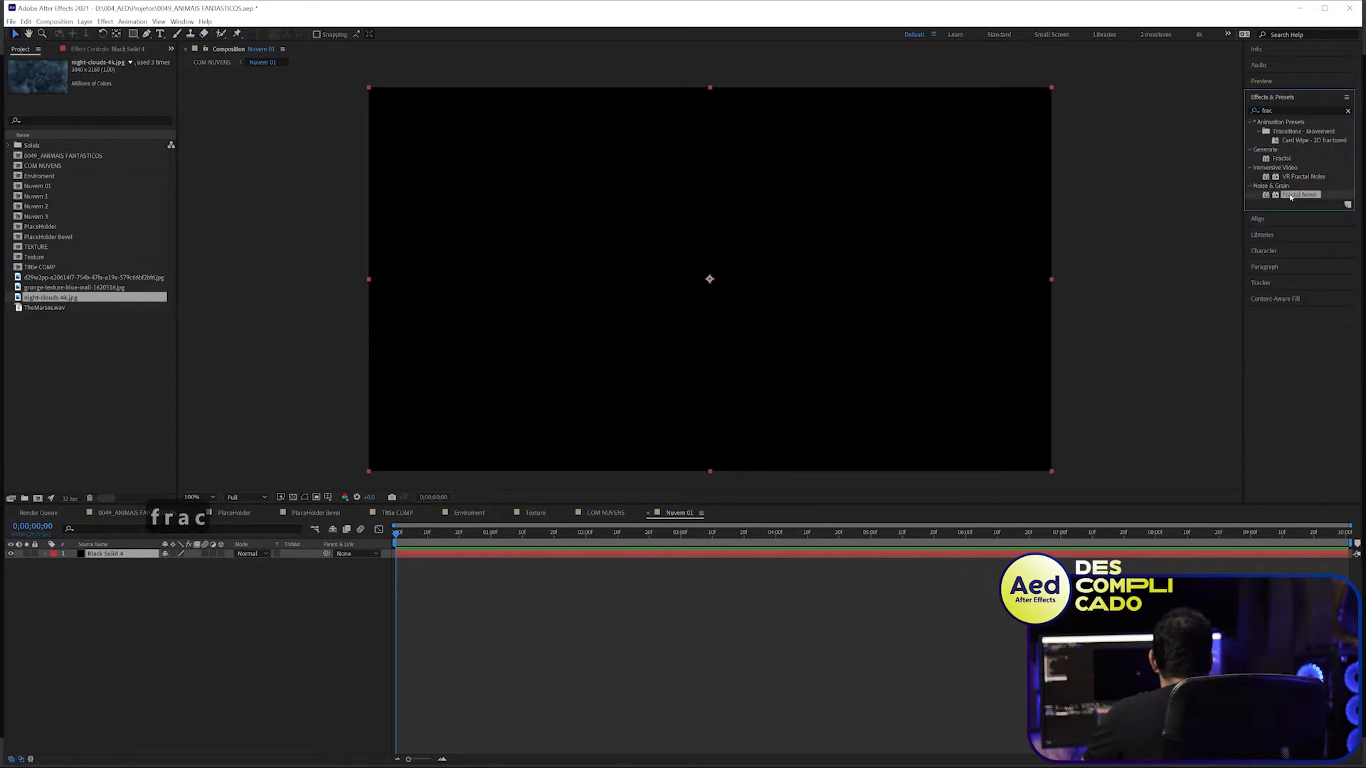
- Set the Fractal Noise contrast to about 302, brightness to about -78, scale to 300 and complexity to 20
drag(106, 108, 85, 153)
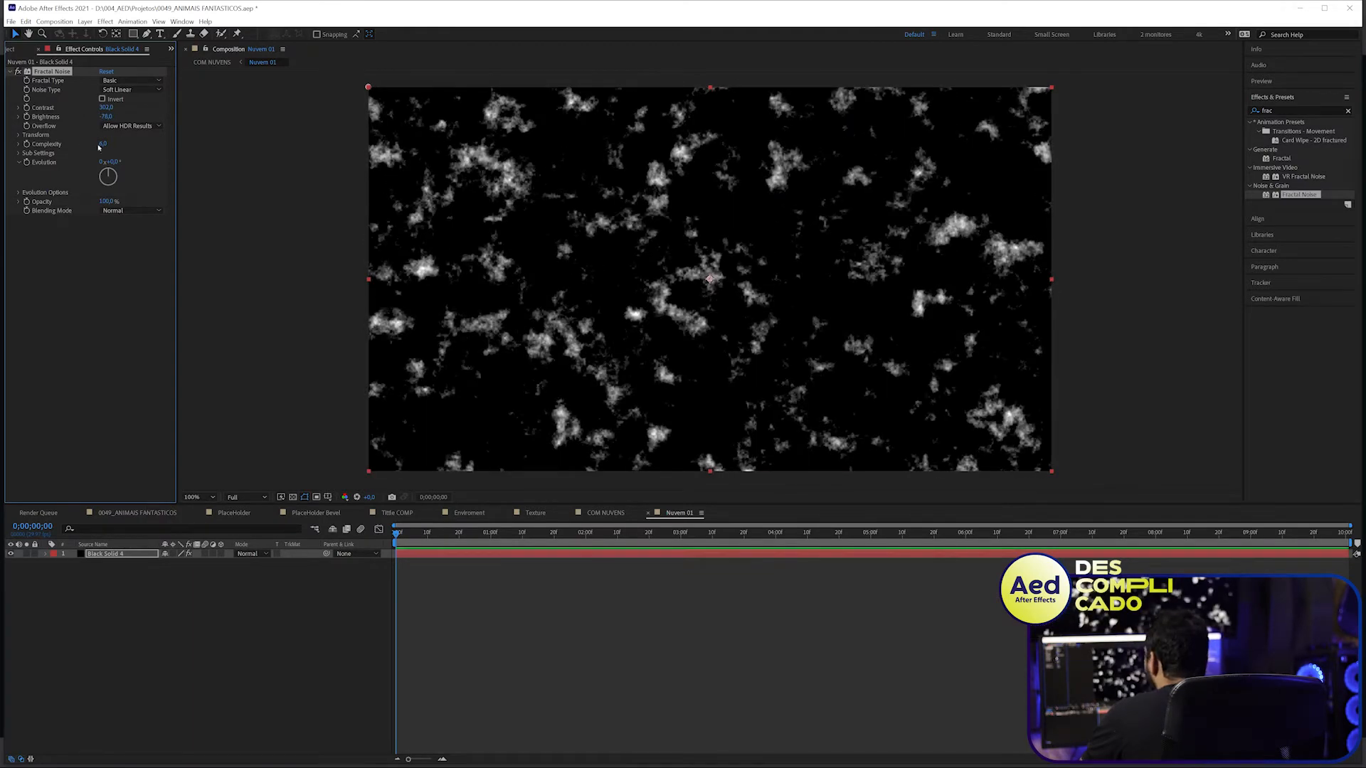
click(18, 135)
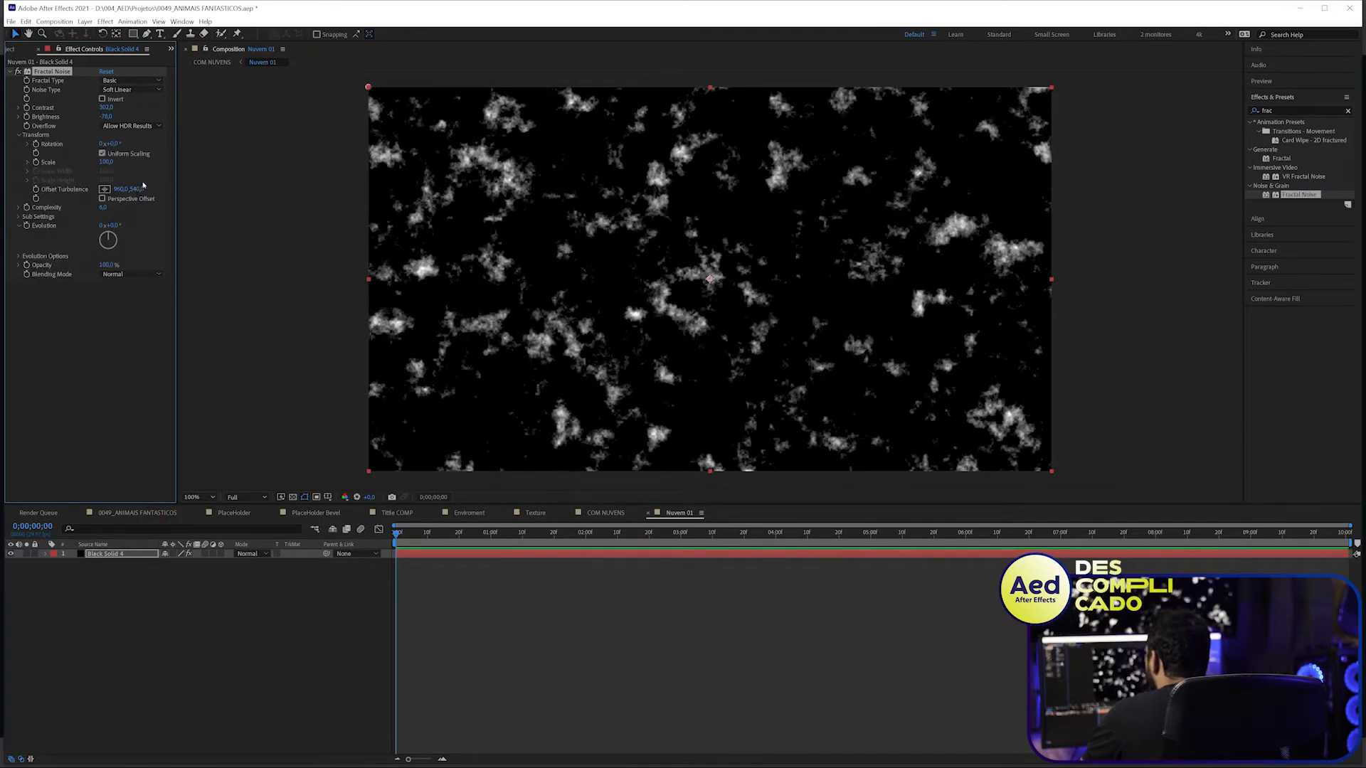
click(106, 162)
text(300)
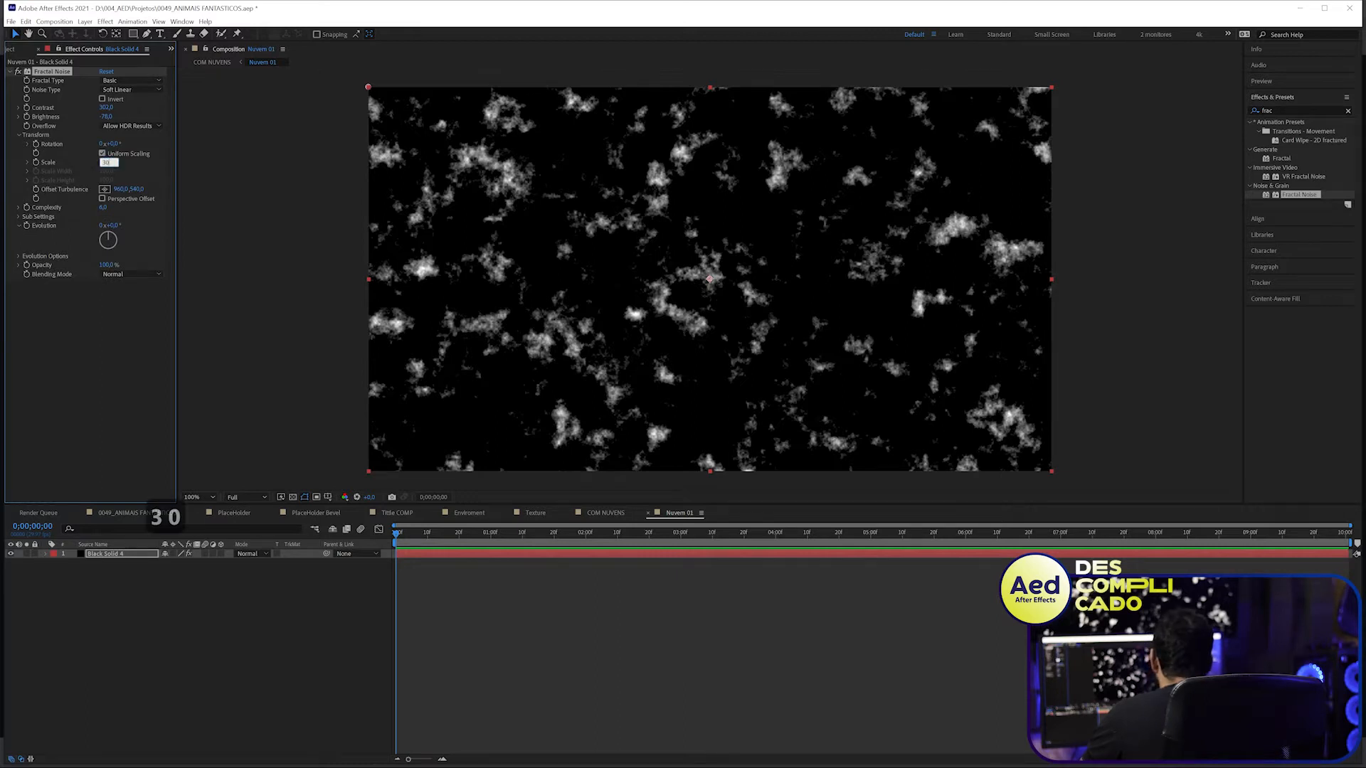
key(Return)
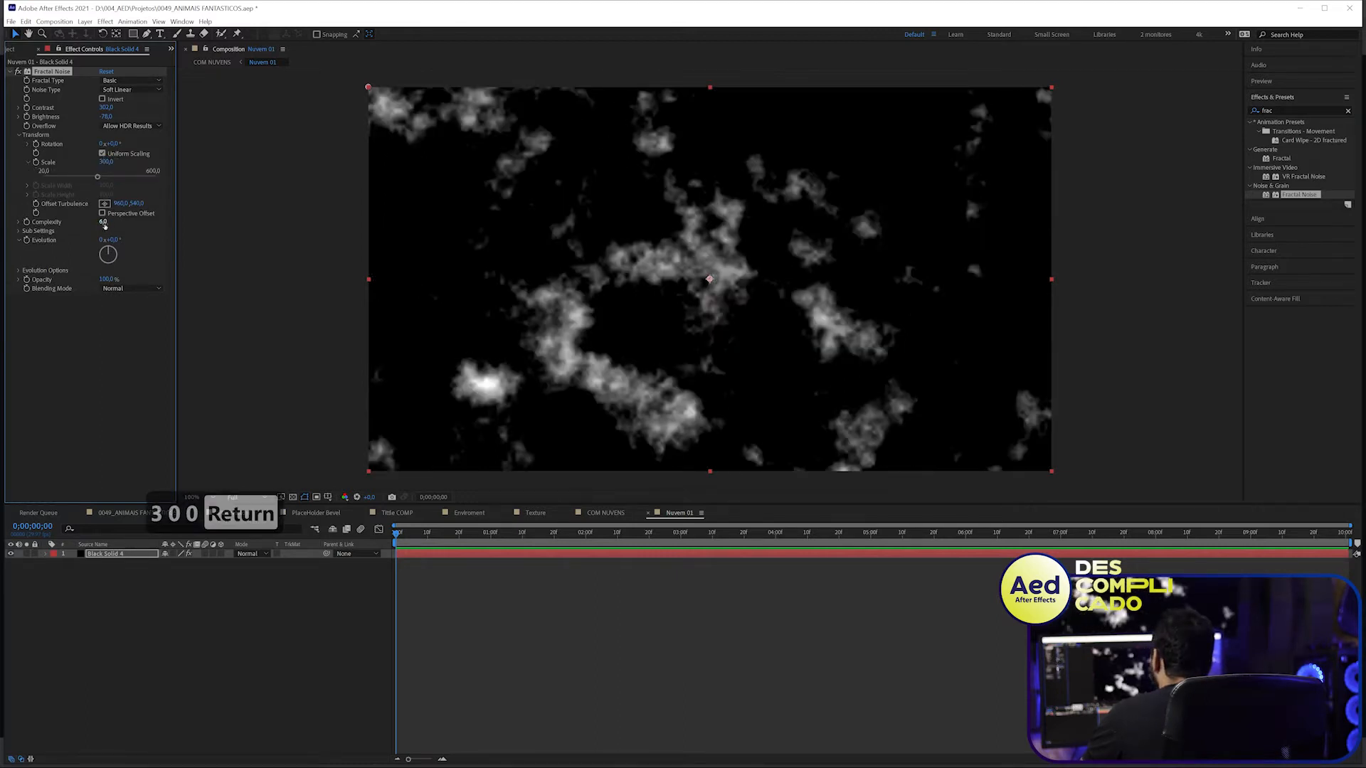
drag(918, 219, 1057, 226)
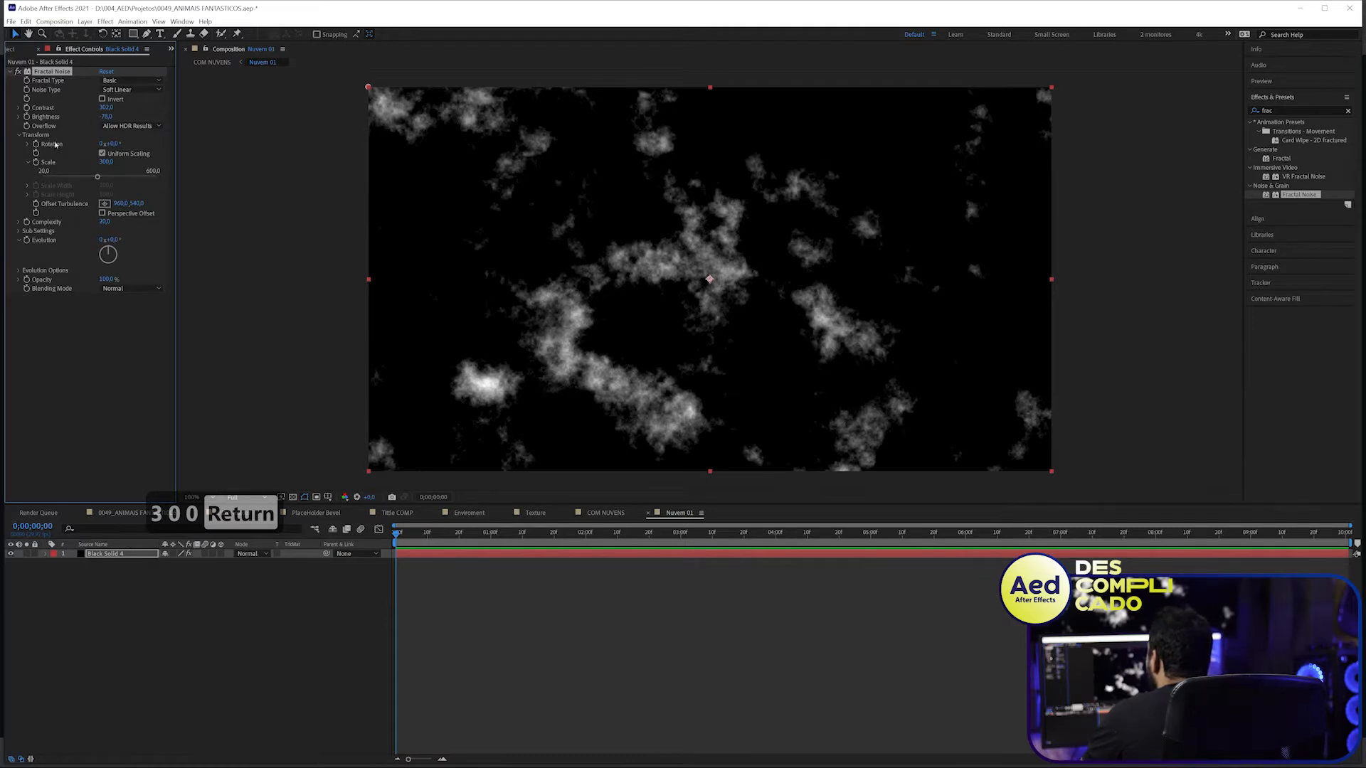
- Animate the Fractal Noise Evolution with the expression time*50 and preview the cloud motion
alt+click(27, 241)
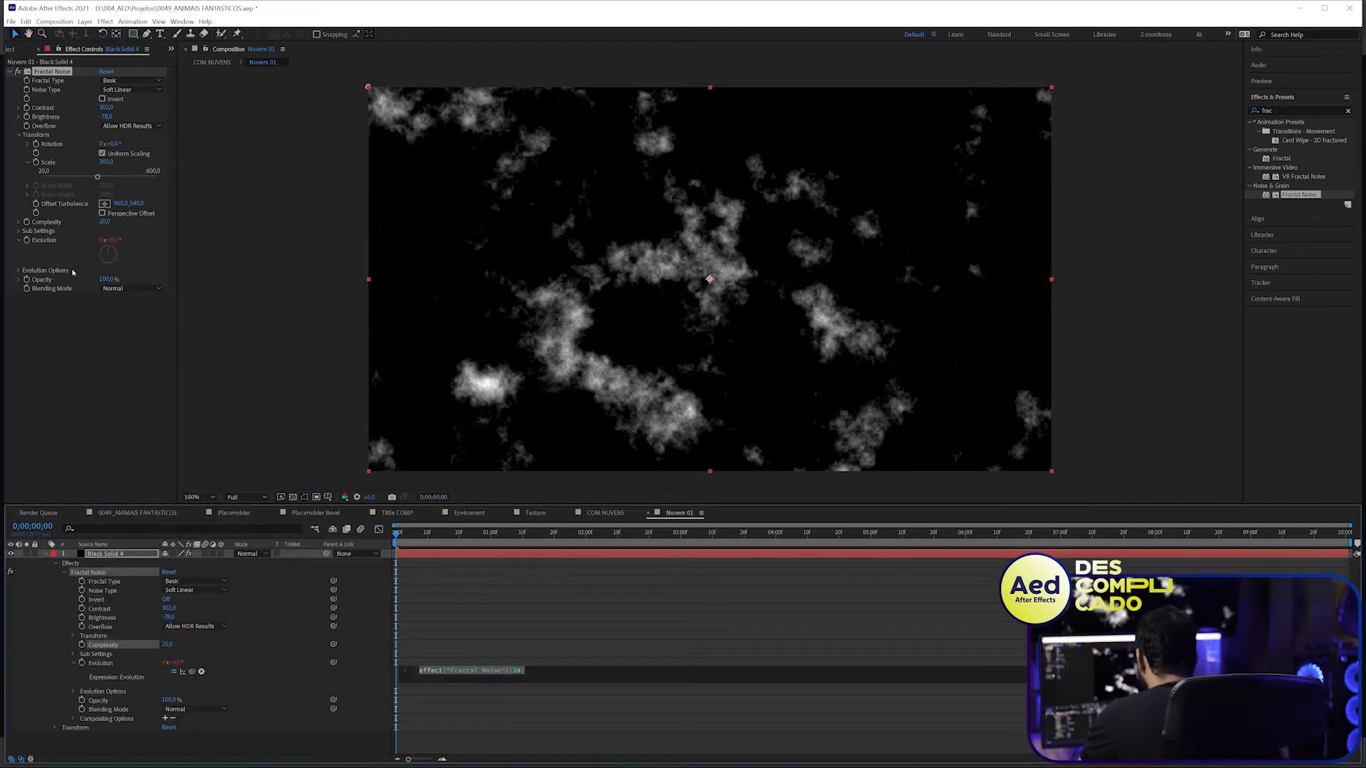
text(time*50)
key(Return)
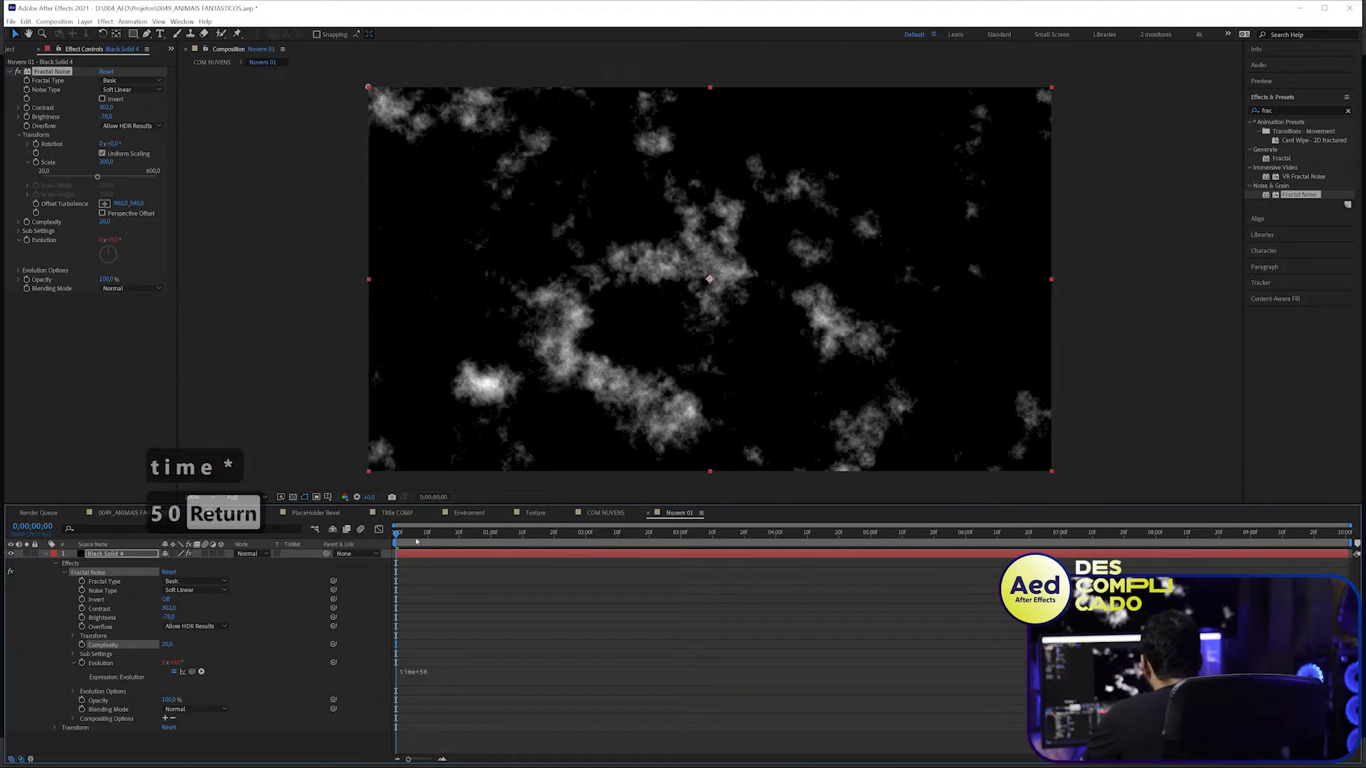
key(space)
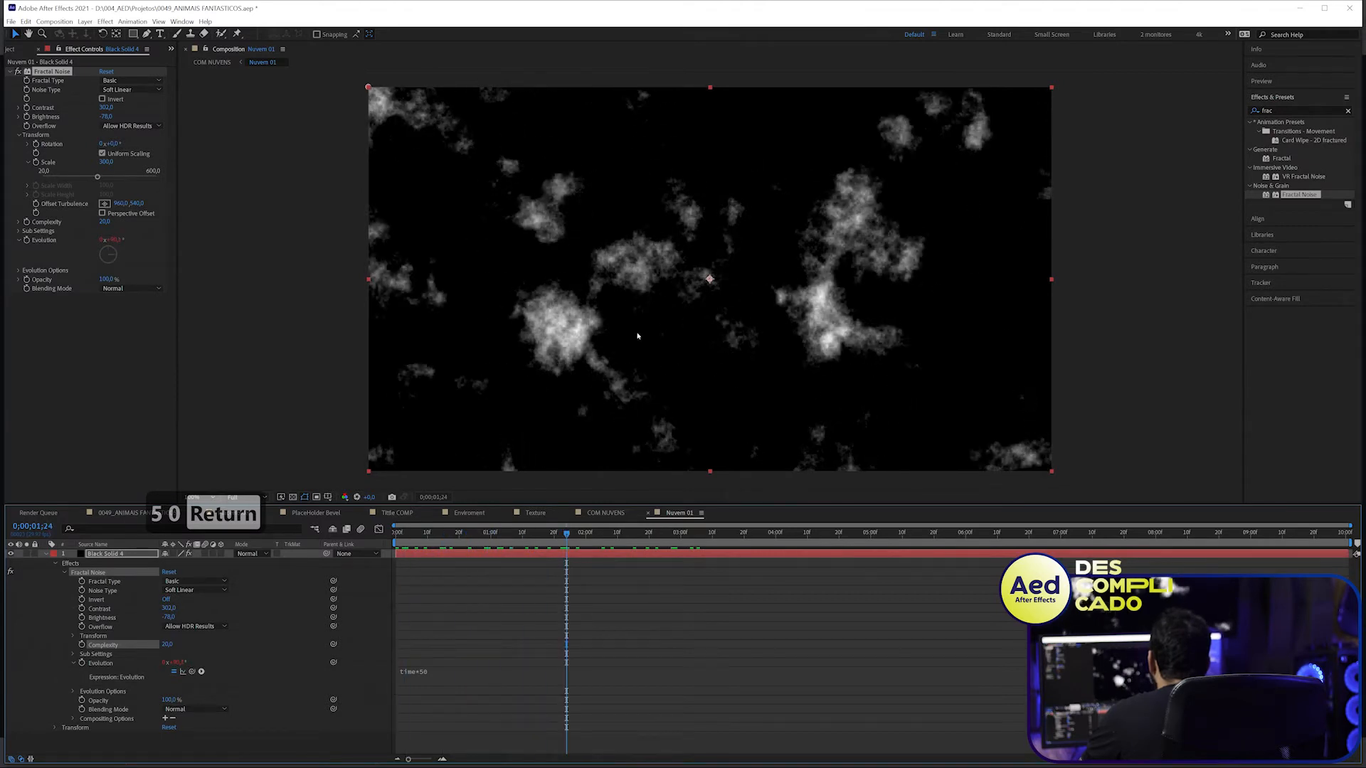
click(7, 49)
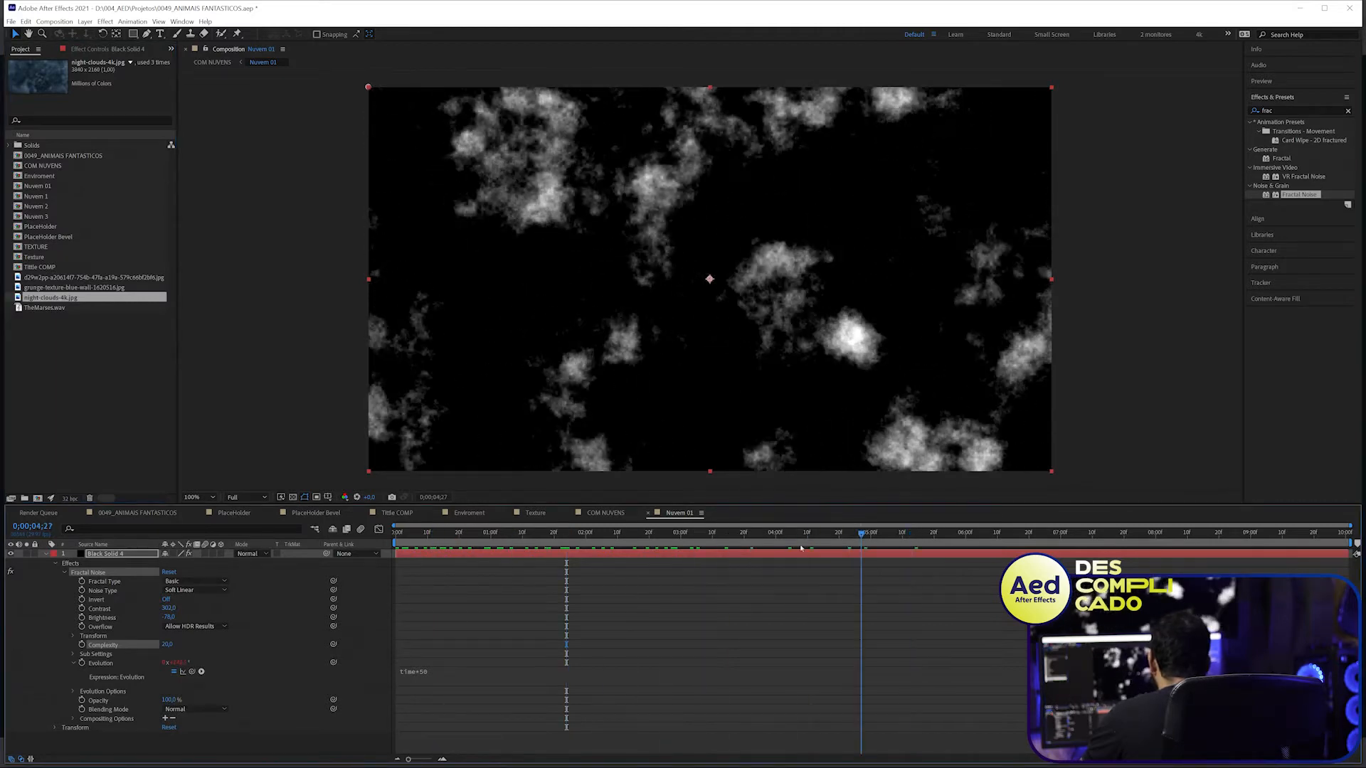
key(space)
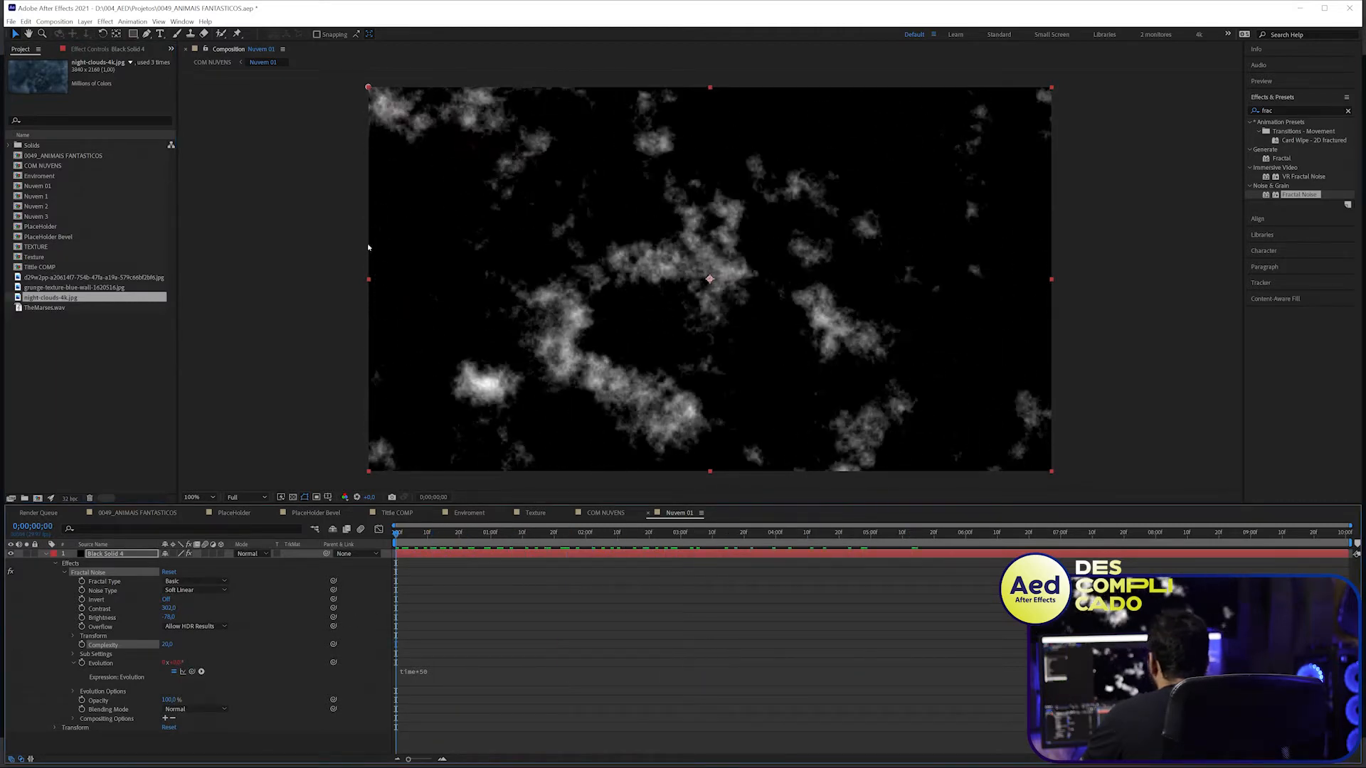
- Add an elliptical mask to the noise solid and narrow it to a centred circle spanning the frame height
click(132, 34)
click(150, 56)
double_click(132, 35)
double_click(1052, 279)
drag(1052, 279, 904, 279)
- Soften the circular mask with a feather of about 567 pixels and an expansion of about -144 pixels
key(m)
key(m)
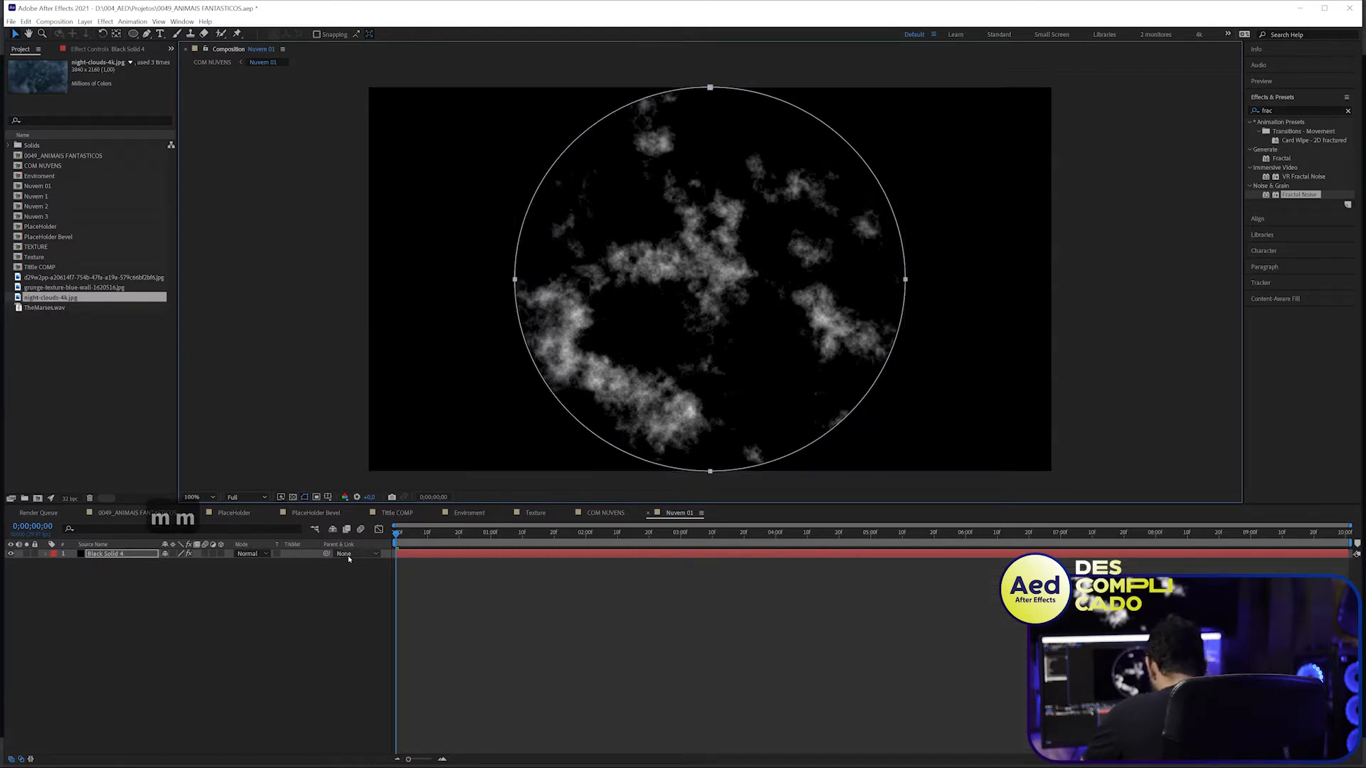
key(m)
key(m)
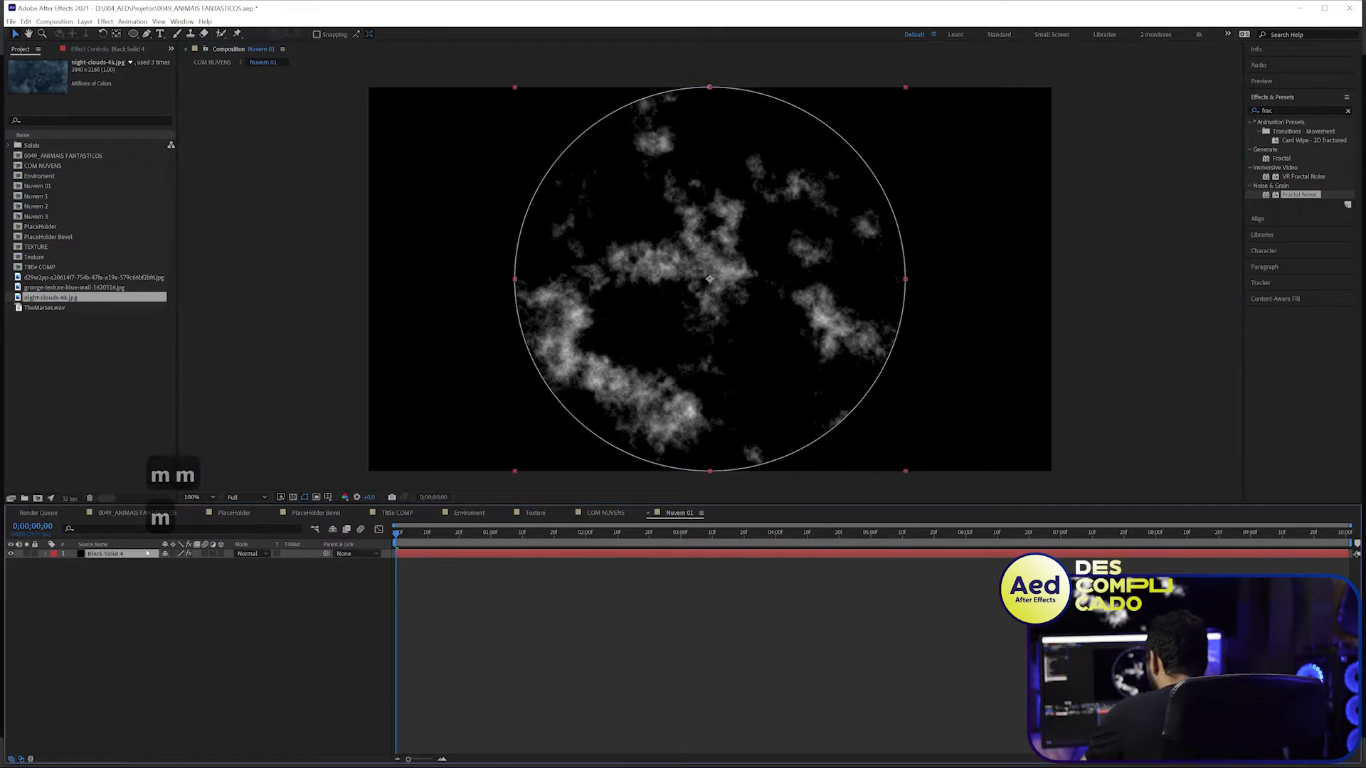
drag(180, 584, 483, 589)
drag(165, 599, 100, 611)
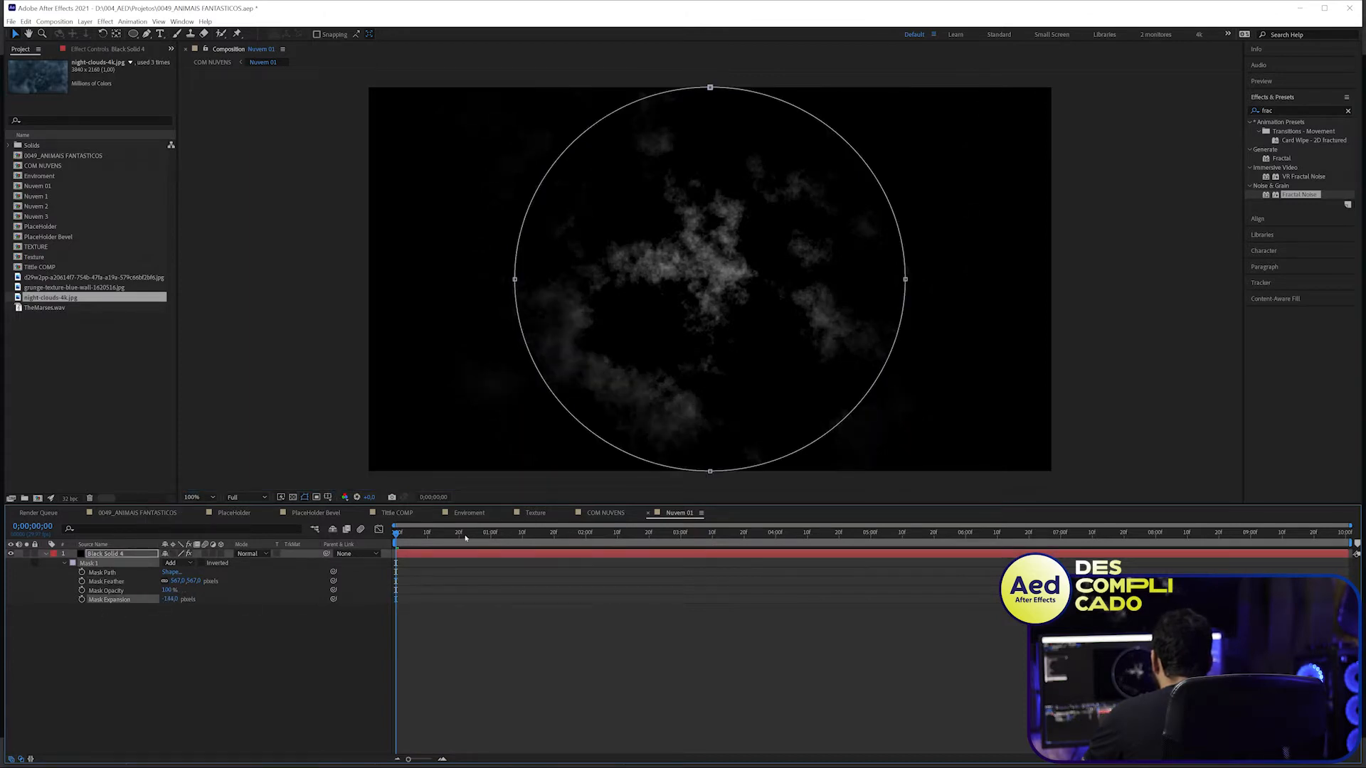
- Preview the masked clouds and change the Fractal Noise Random Seed to get a different cloud pattern
key(space)
drag(744, 555, 692, 581)
key(alt+Tab)
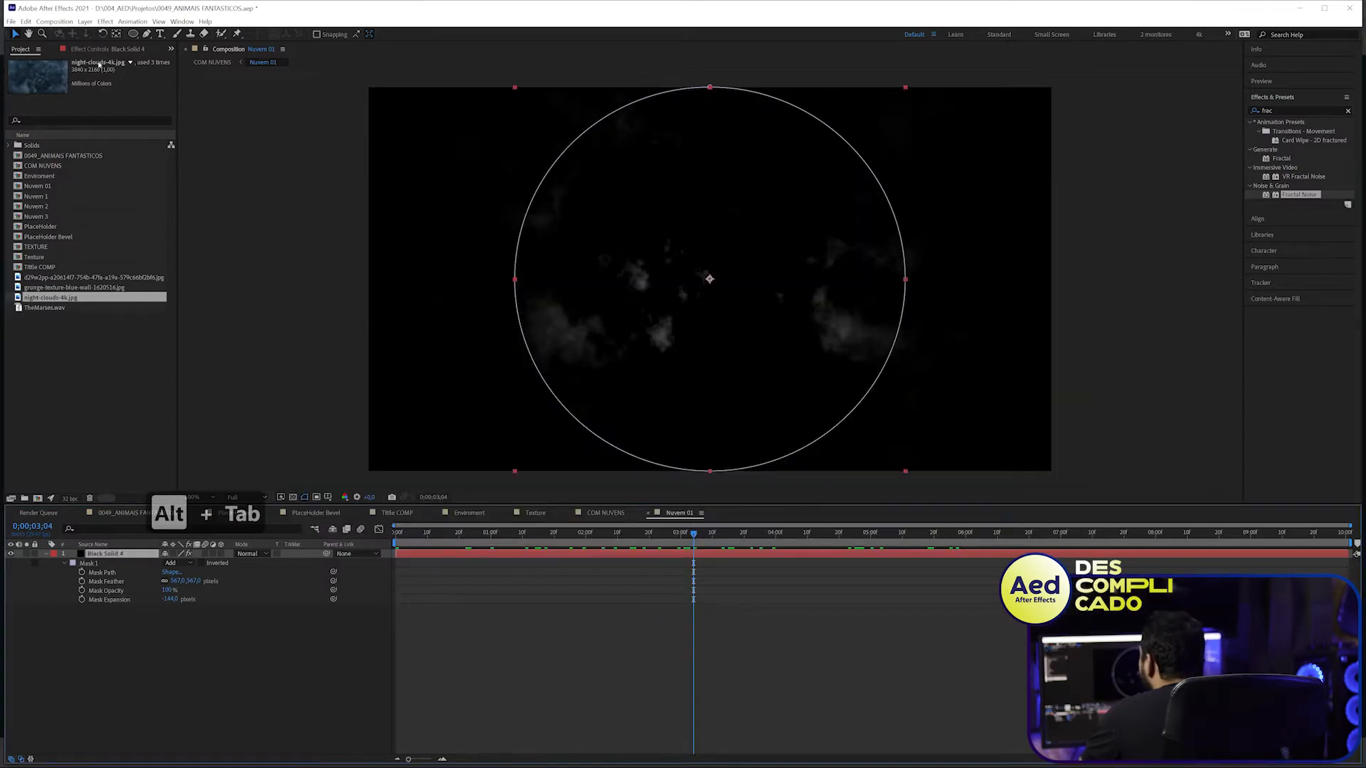
click(109, 48)
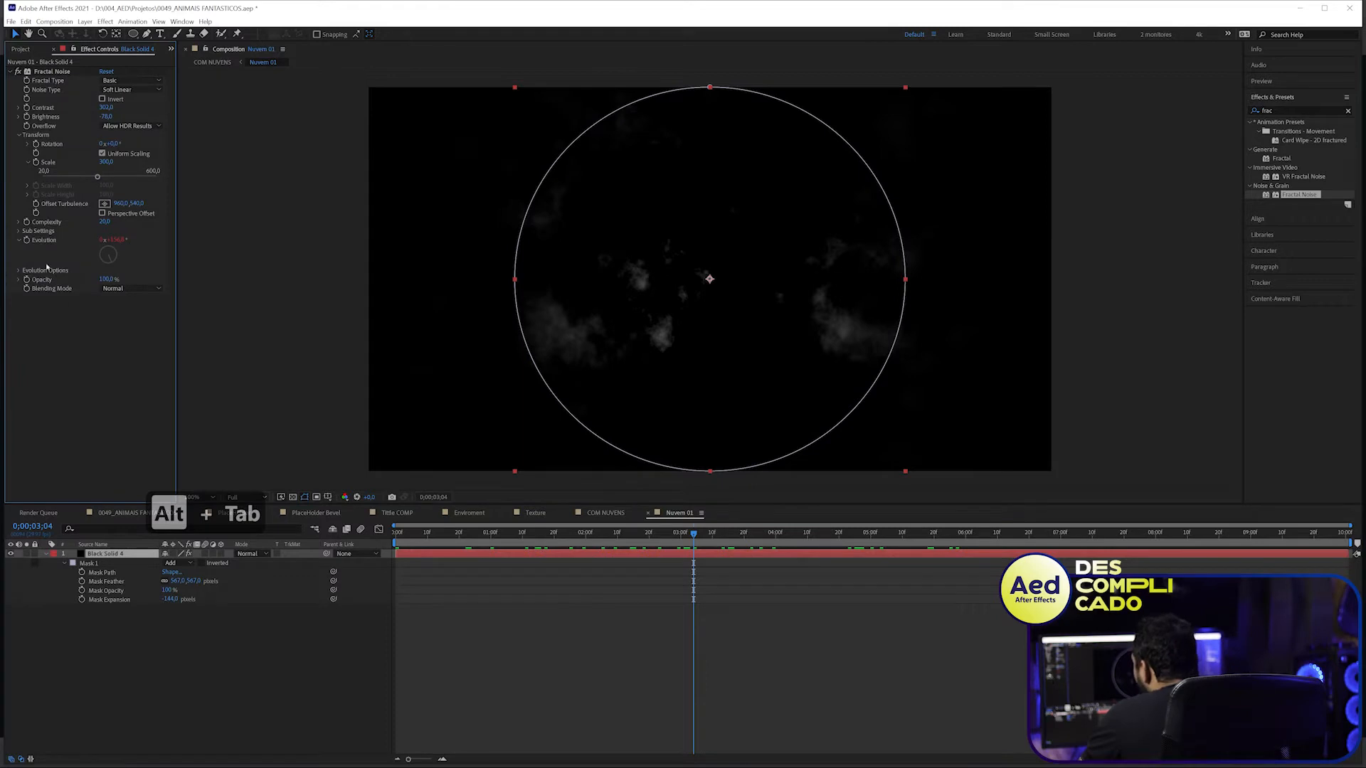
click(19, 270)
drag(102, 301, 180, 302)
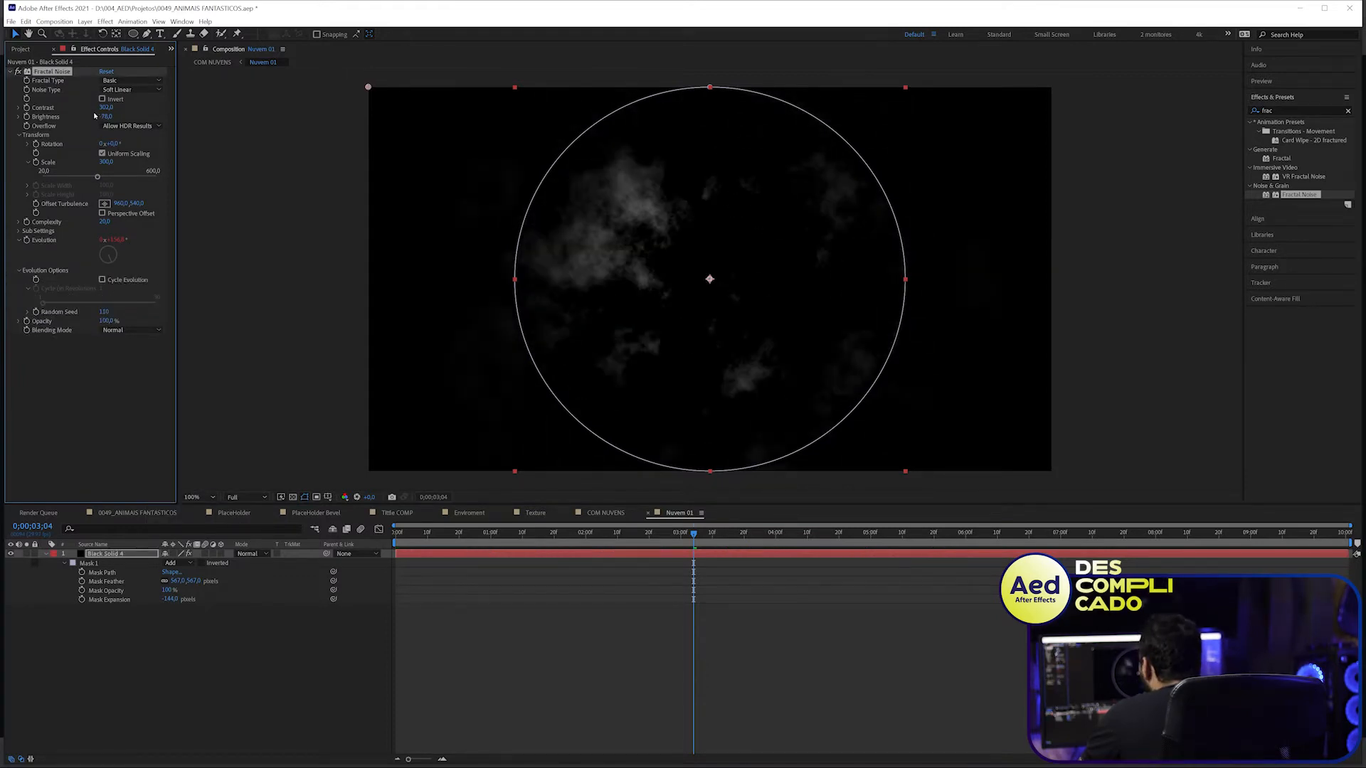
- Set the Fractal Noise contrast to about 479 and brightness to about -49, and tighten the mask expansion to about -244 pixels
drag(105, 107, 77, 121)
drag(192, 112, 198, 112)
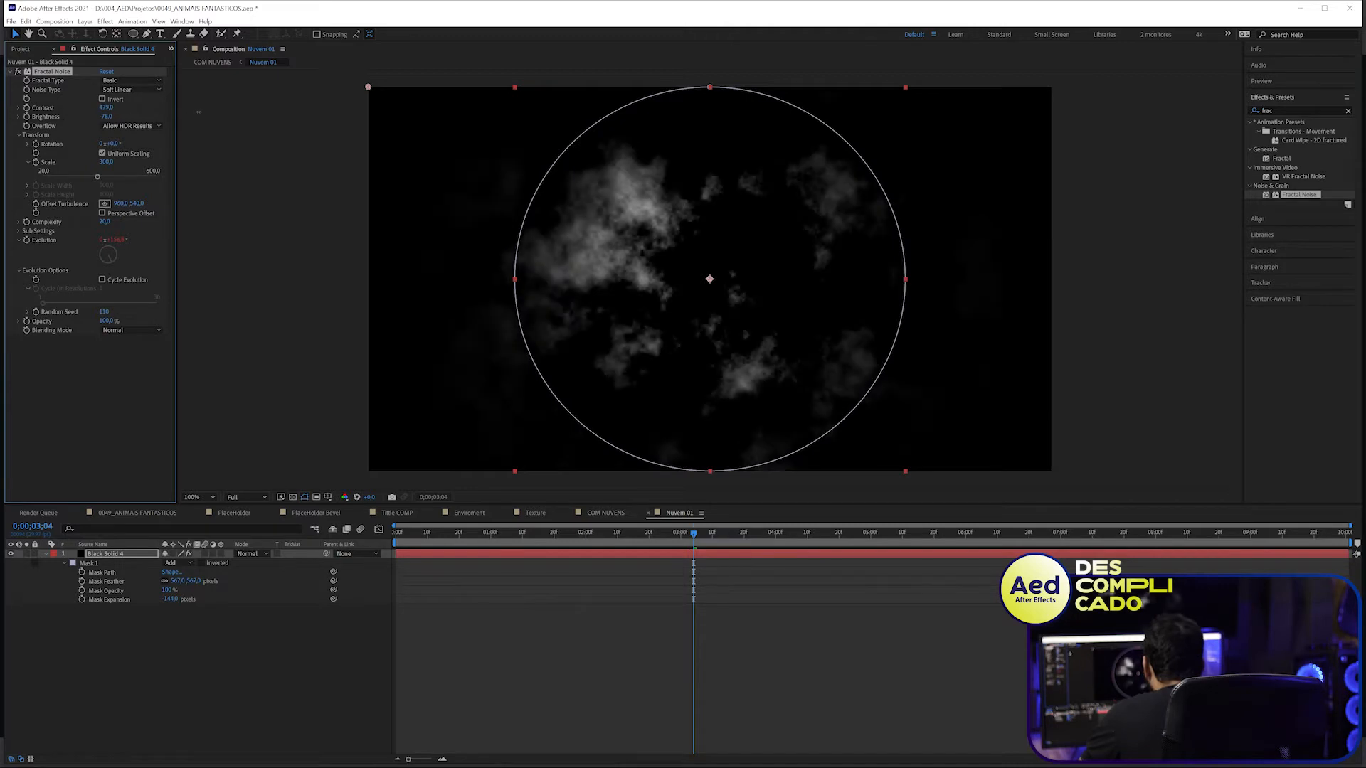
drag(106, 116, 133, 131)
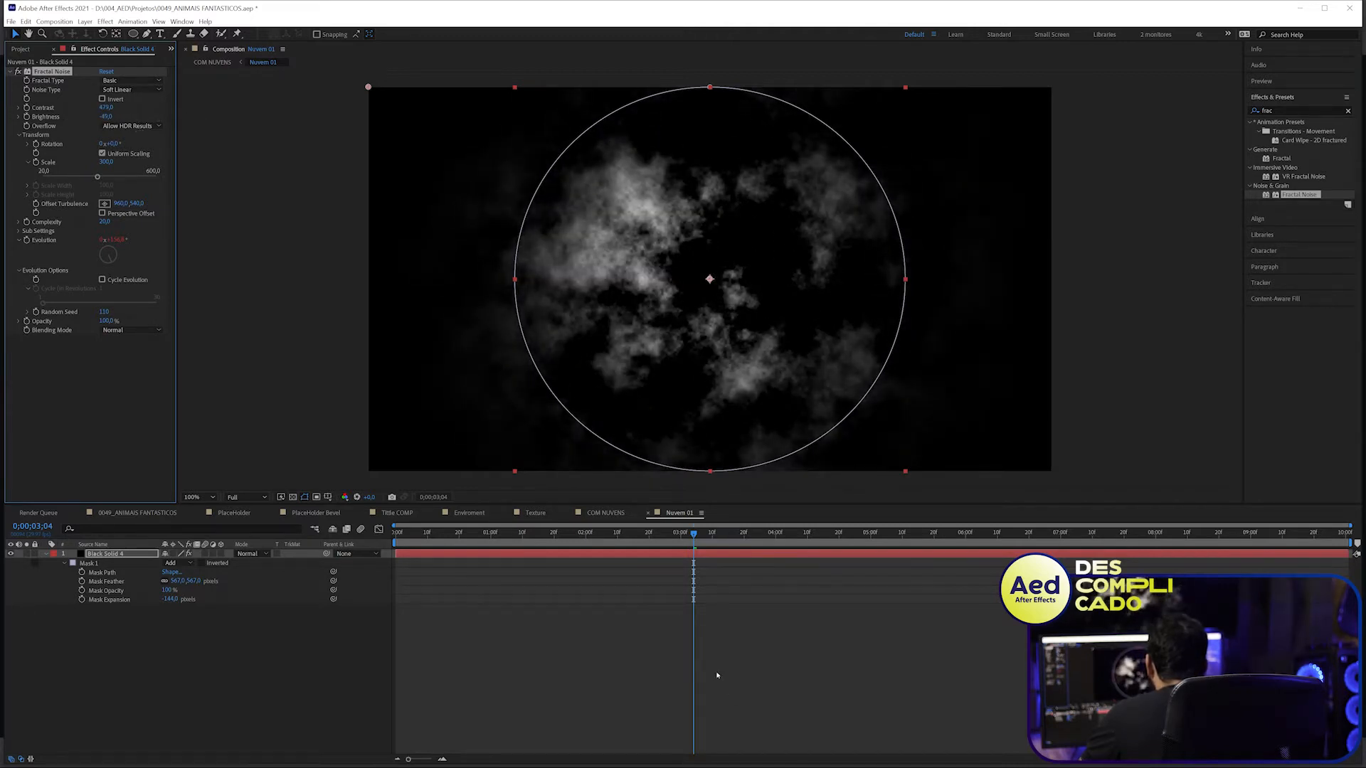
drag(173, 602, 100, 601)
drag(565, 533, 622, 562)
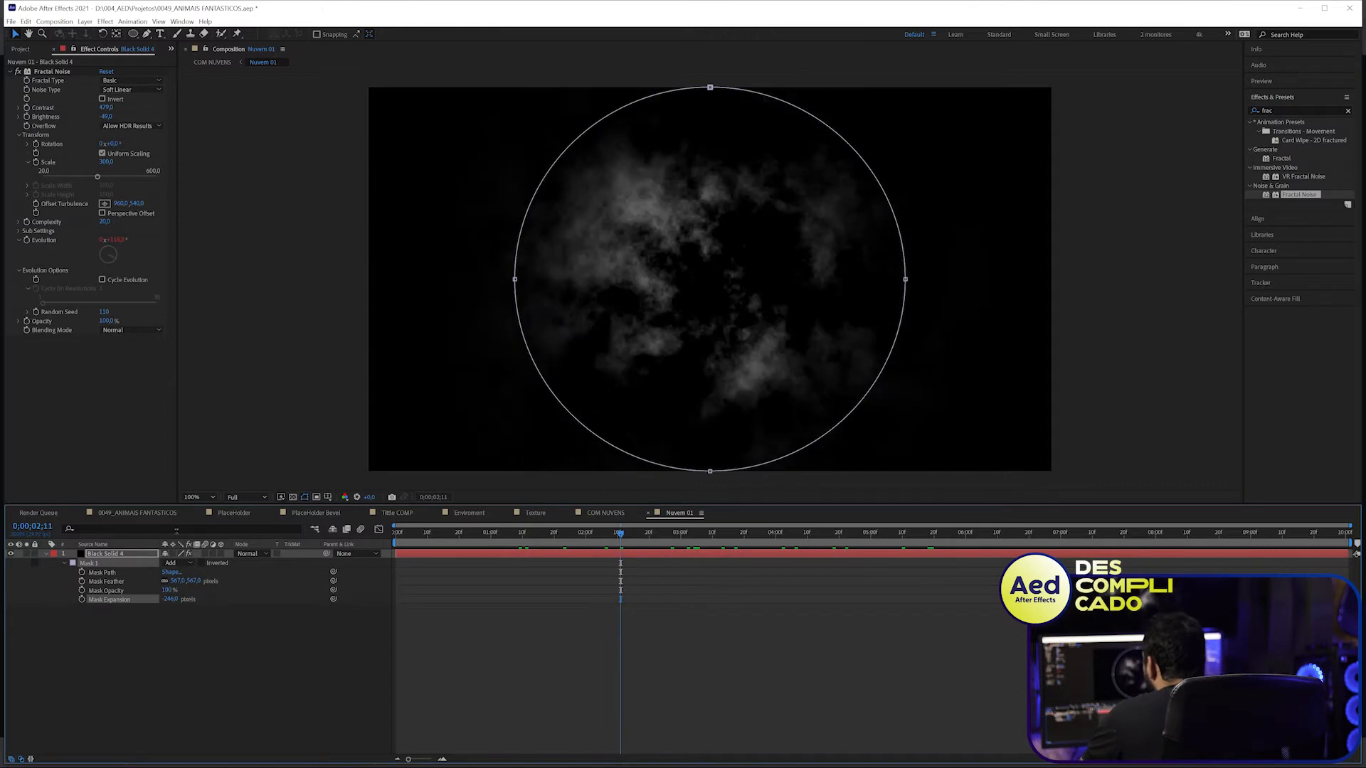
- Rename the COM NUVENS composition to ANIMAIS FANTASTICOS____COMP NUVENS and check the night-clouds layer by toggling its visibility
click(582, 512)
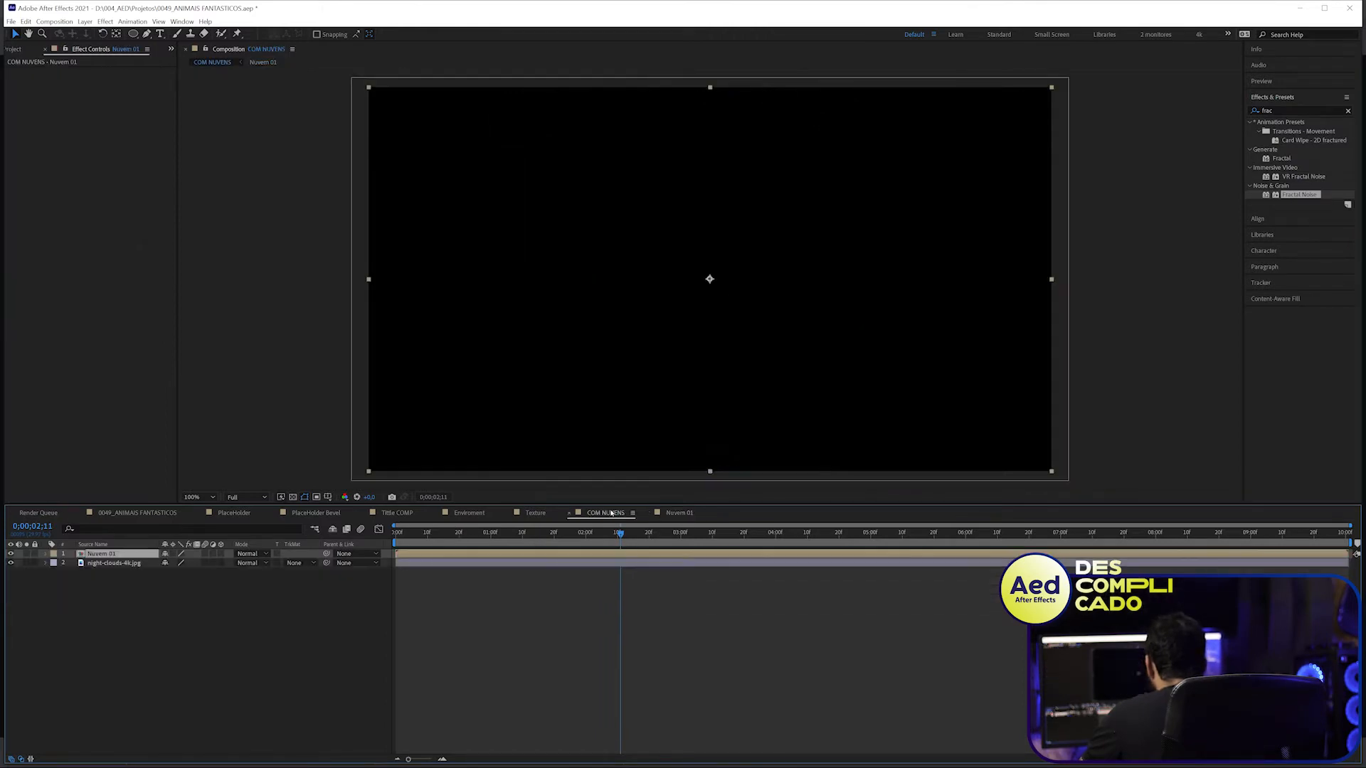
key(Return)
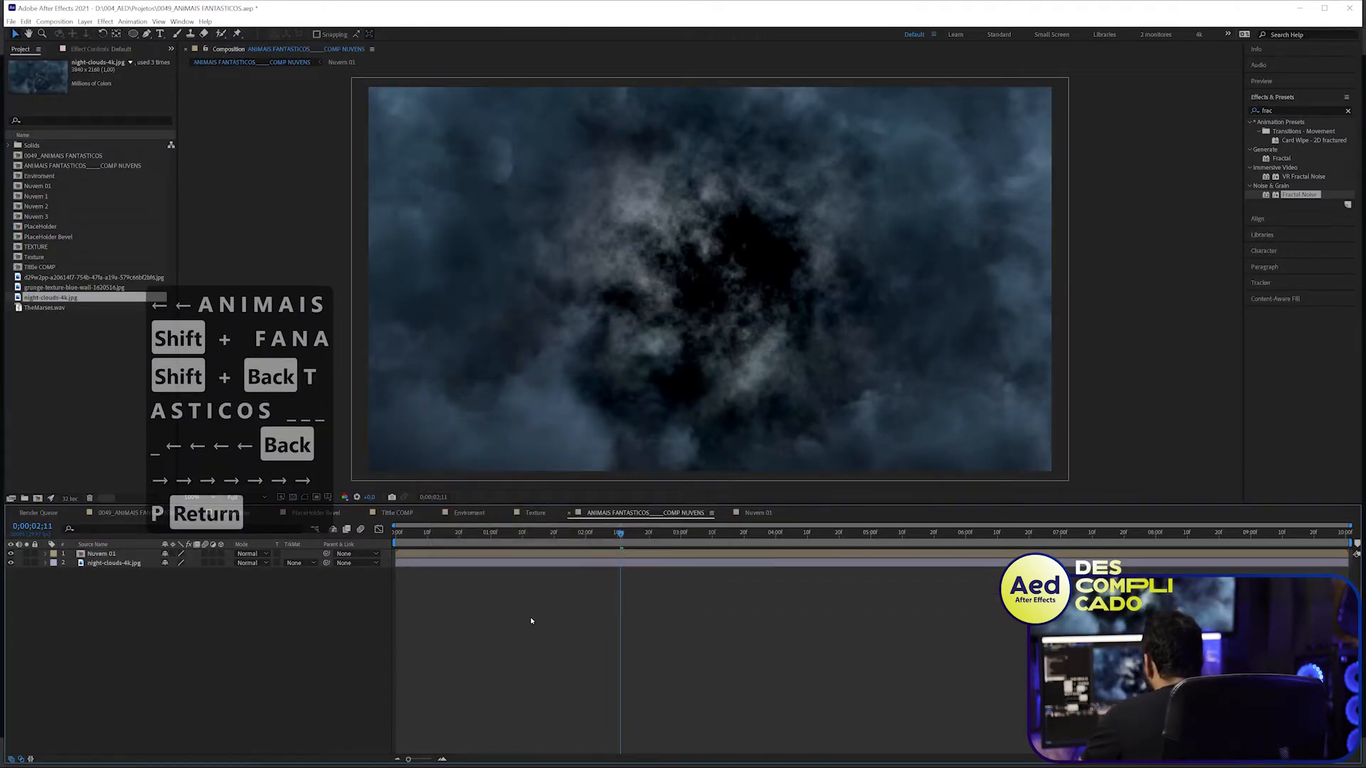
click(127, 563)
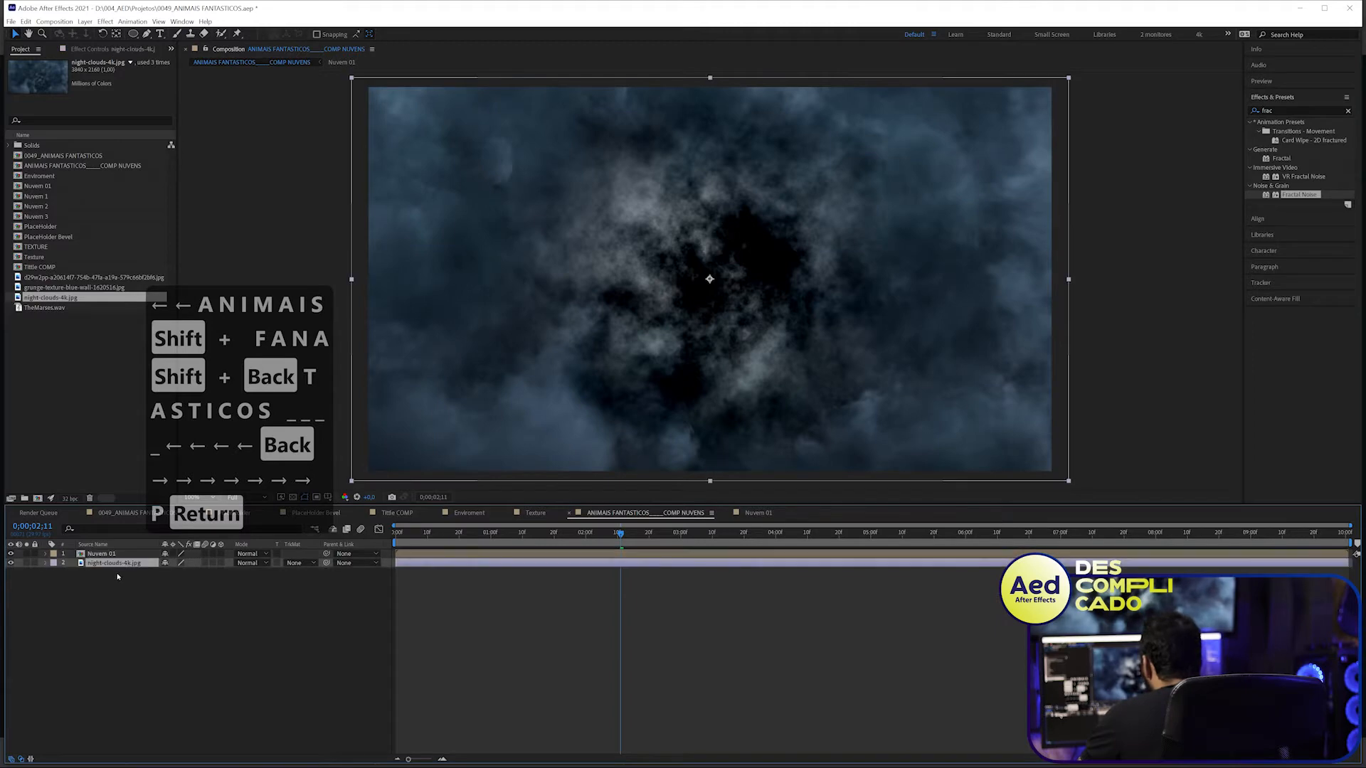
click(112, 555)
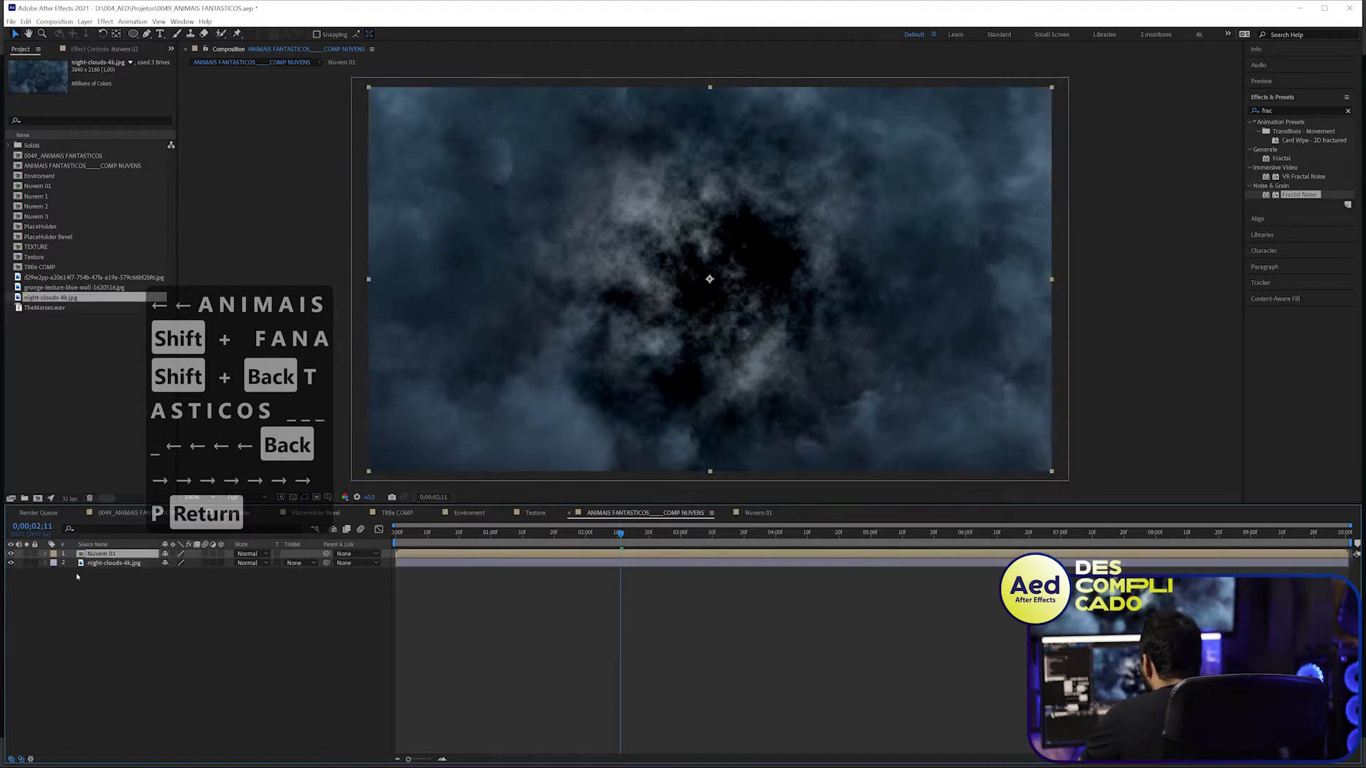
click(11, 564)
click(11, 563)
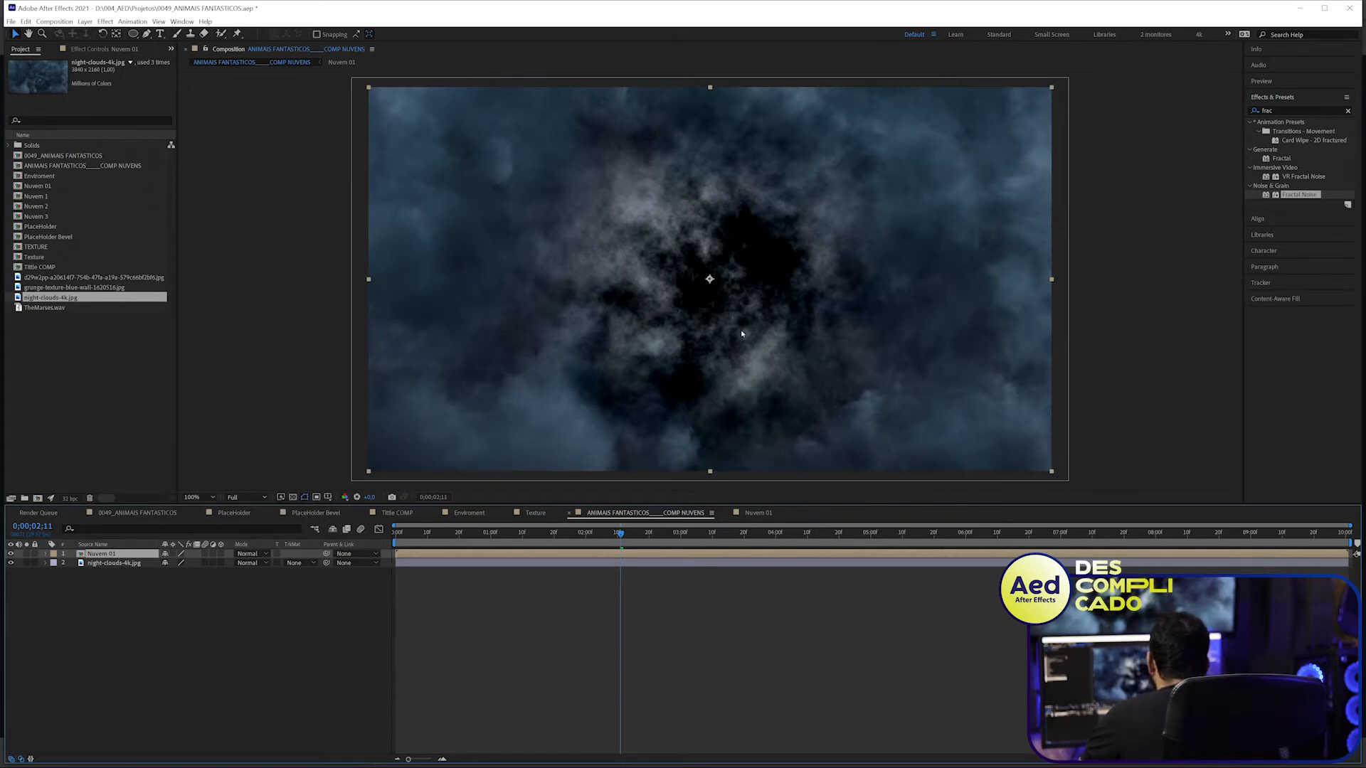
- Add a two-node camera named Camera 1 with the 20mm preset to the clouds composition
right_click(156, 589)
mouse_move(234, 596)
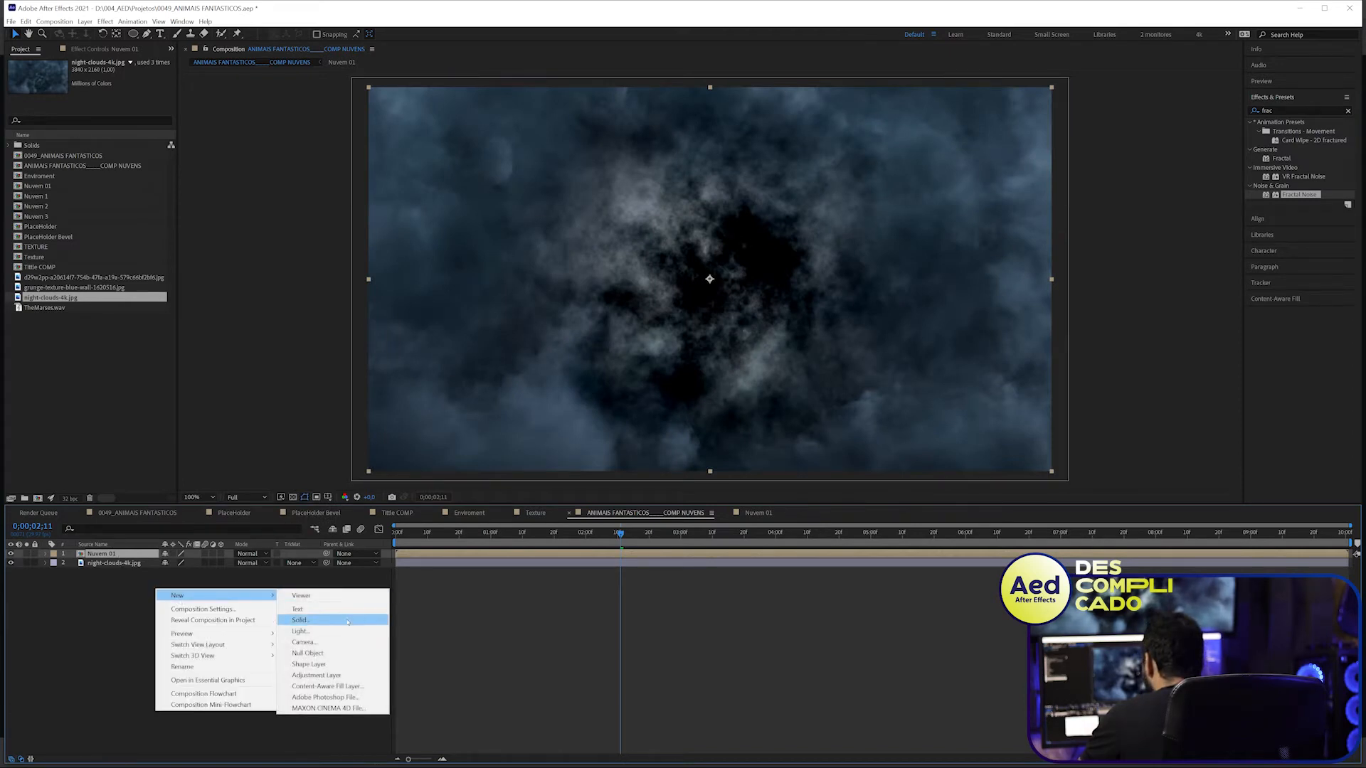
click(346, 645)
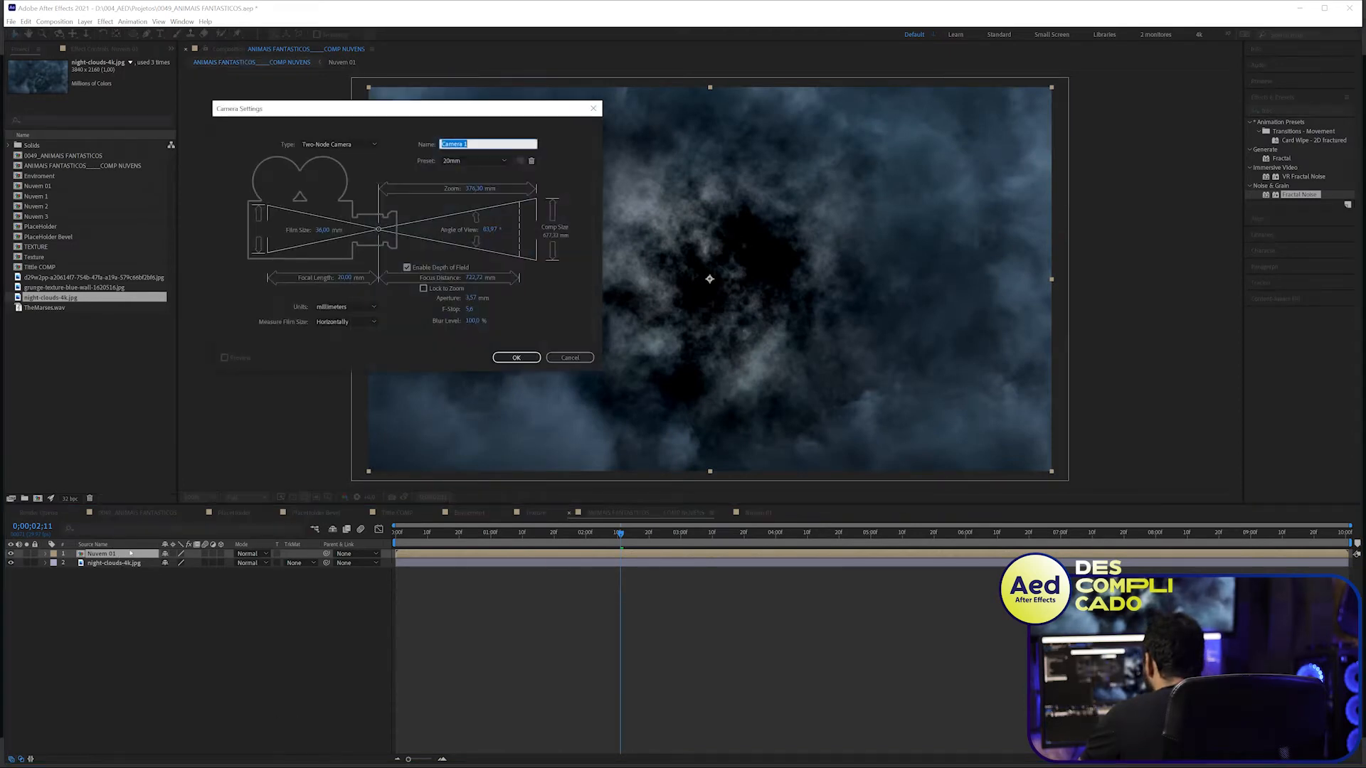
click(469, 163)
click(592, 297)
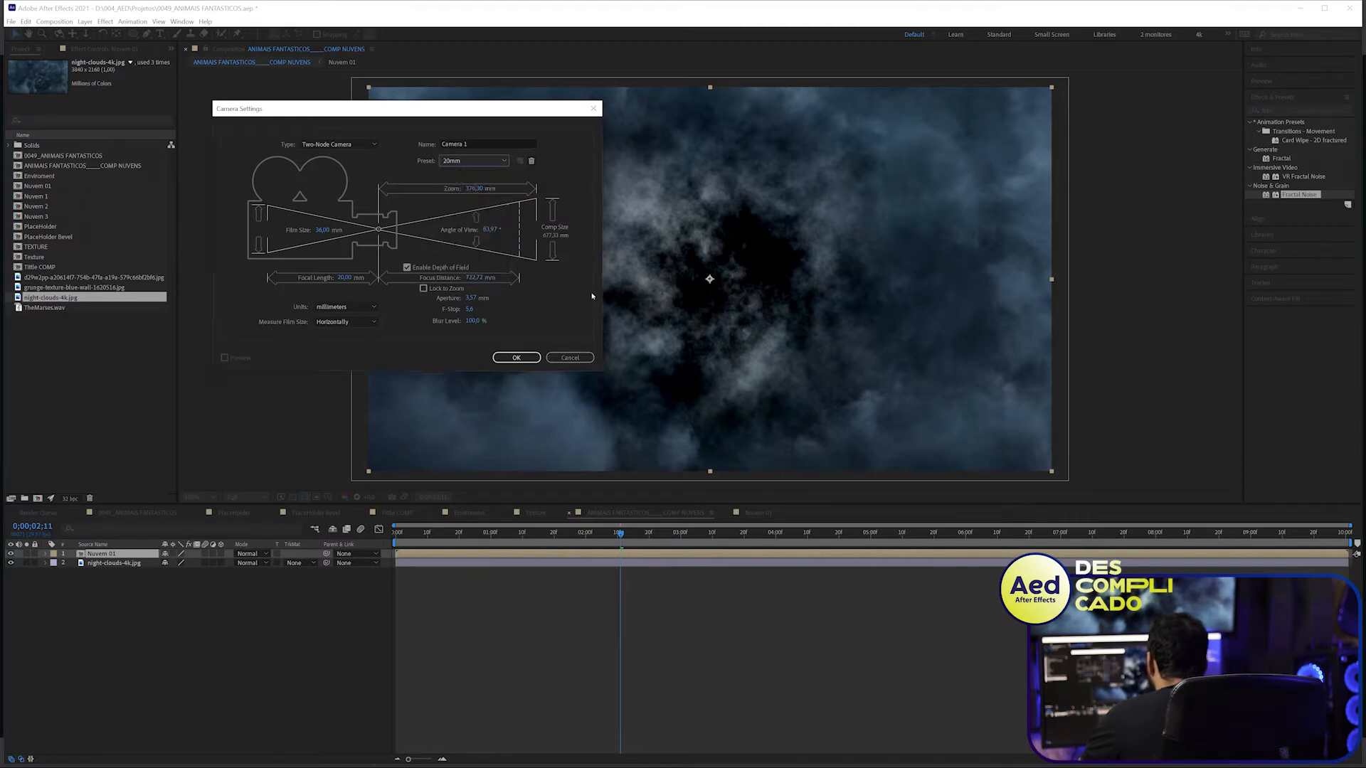
click(516, 358)
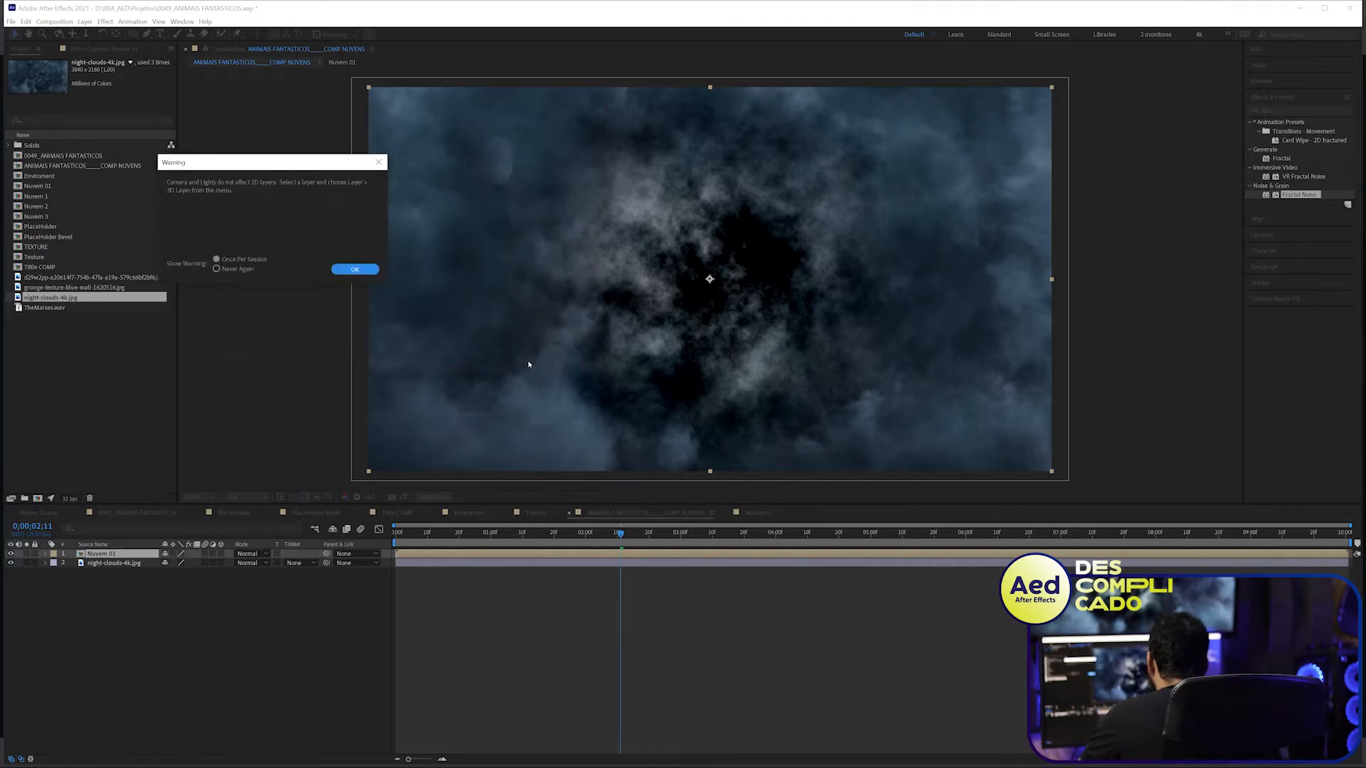
click(355, 270)
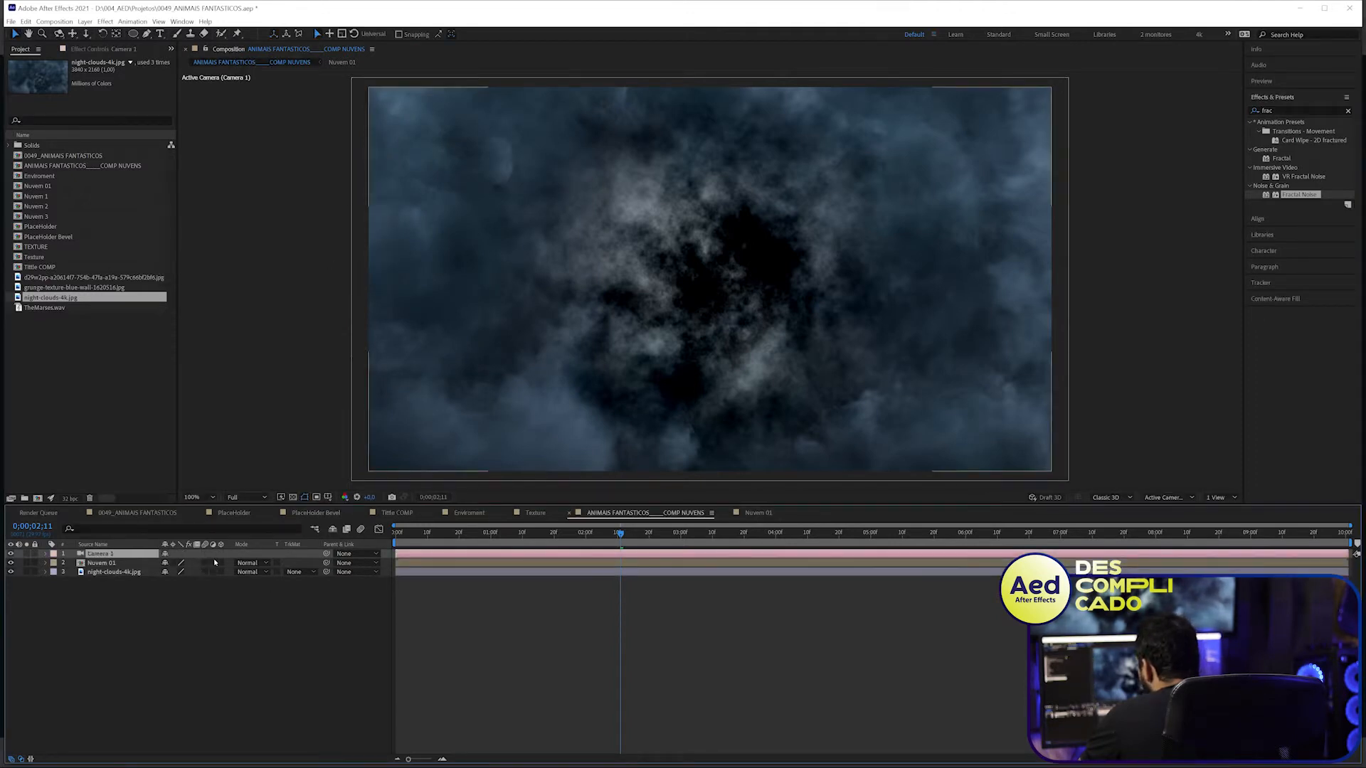
- Make the Nuvem 01 and night-clouds layers 3D and bring Nuvem 01 closer to the camera along its Z axis
click(221, 593)
key(Home)
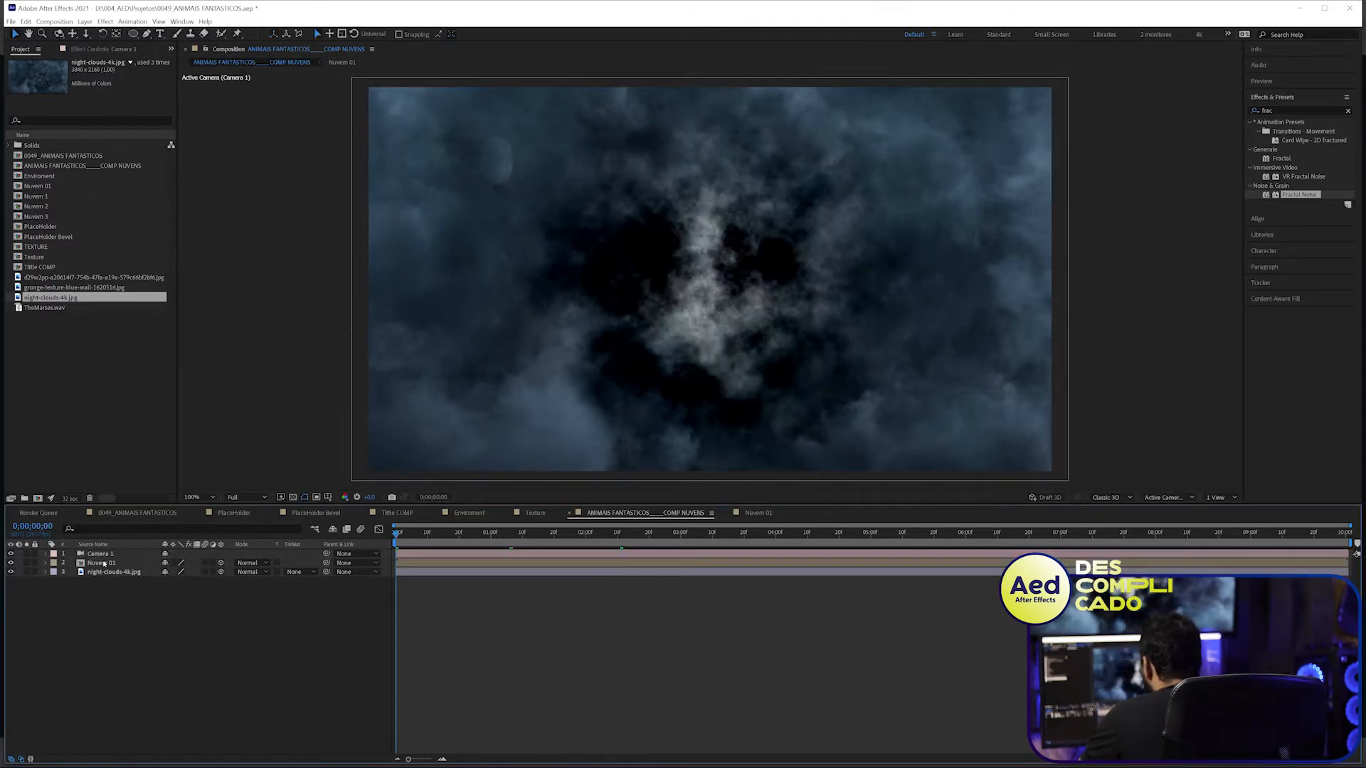
click(653, 436)
drag(710, 280, 164, 569)
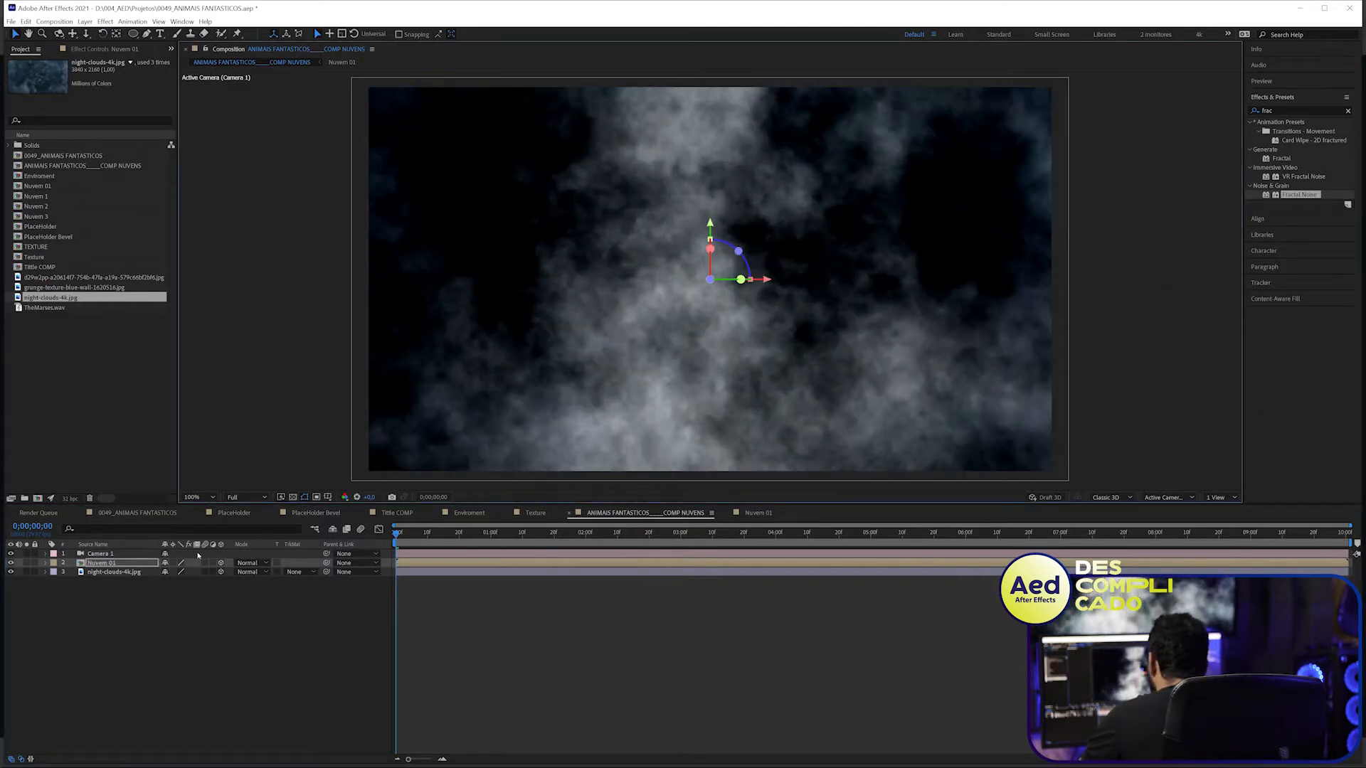
- Set the Nuvem 01 blending mode to Screen and move the layer far to the right along its X axis
click(250, 563)
click(276, 254)
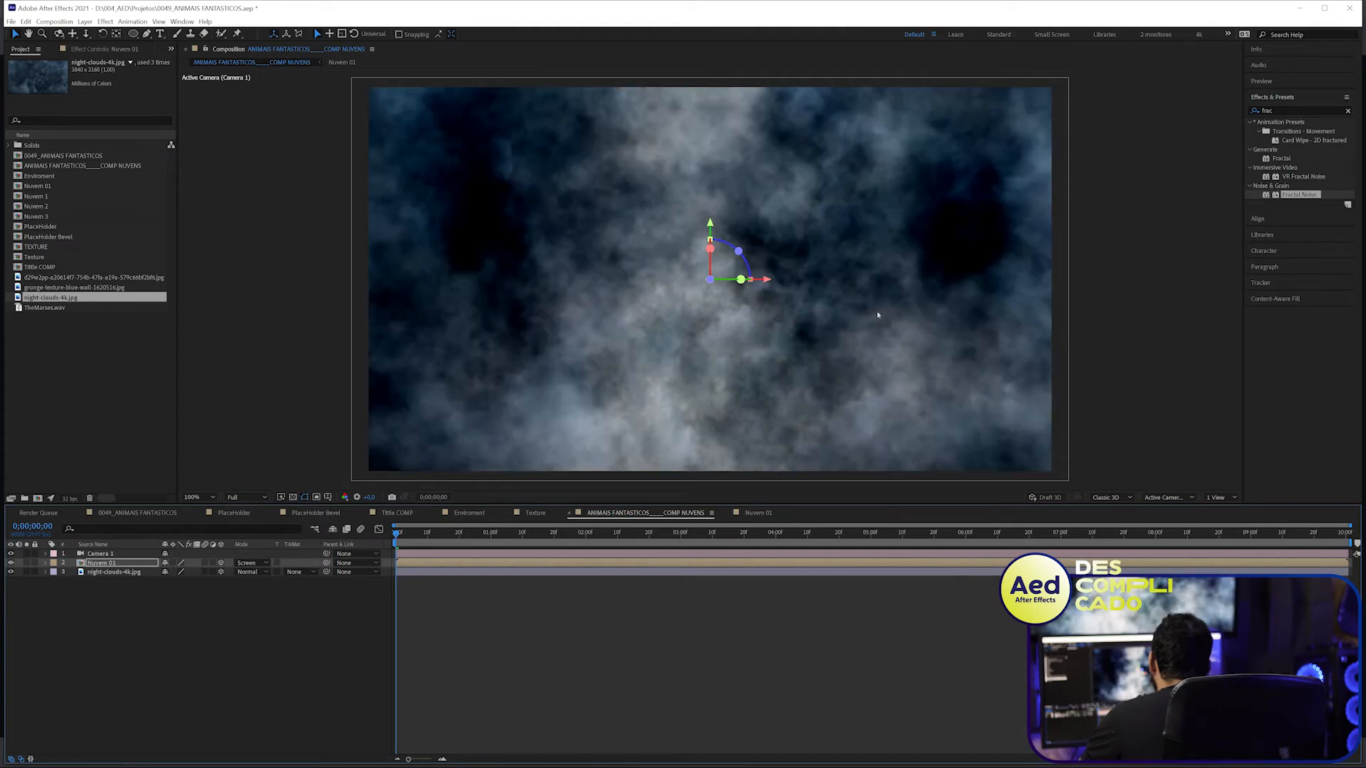
drag(768, 281, 1038, 278)
- Find the Curves effect and apply it to the Nuvem 01 layer
click(1304, 110)
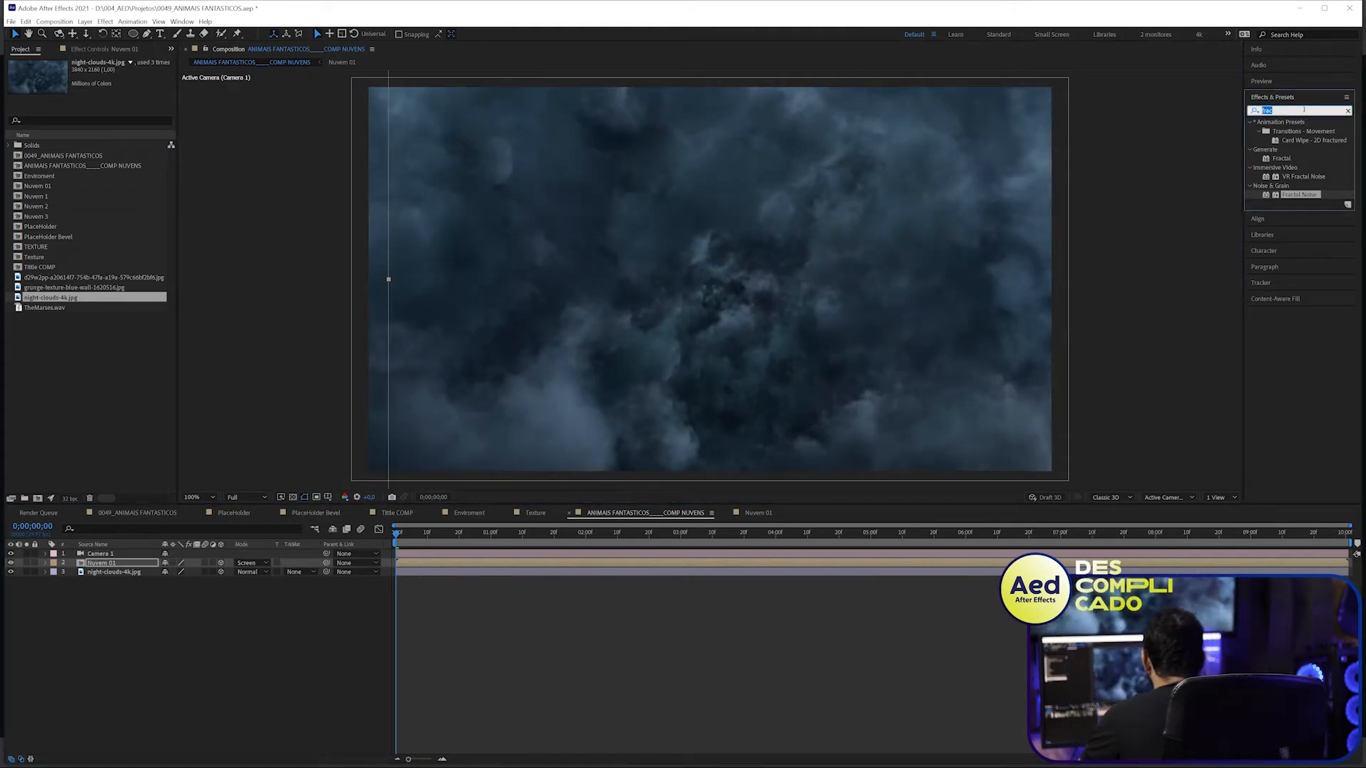
text(curv)
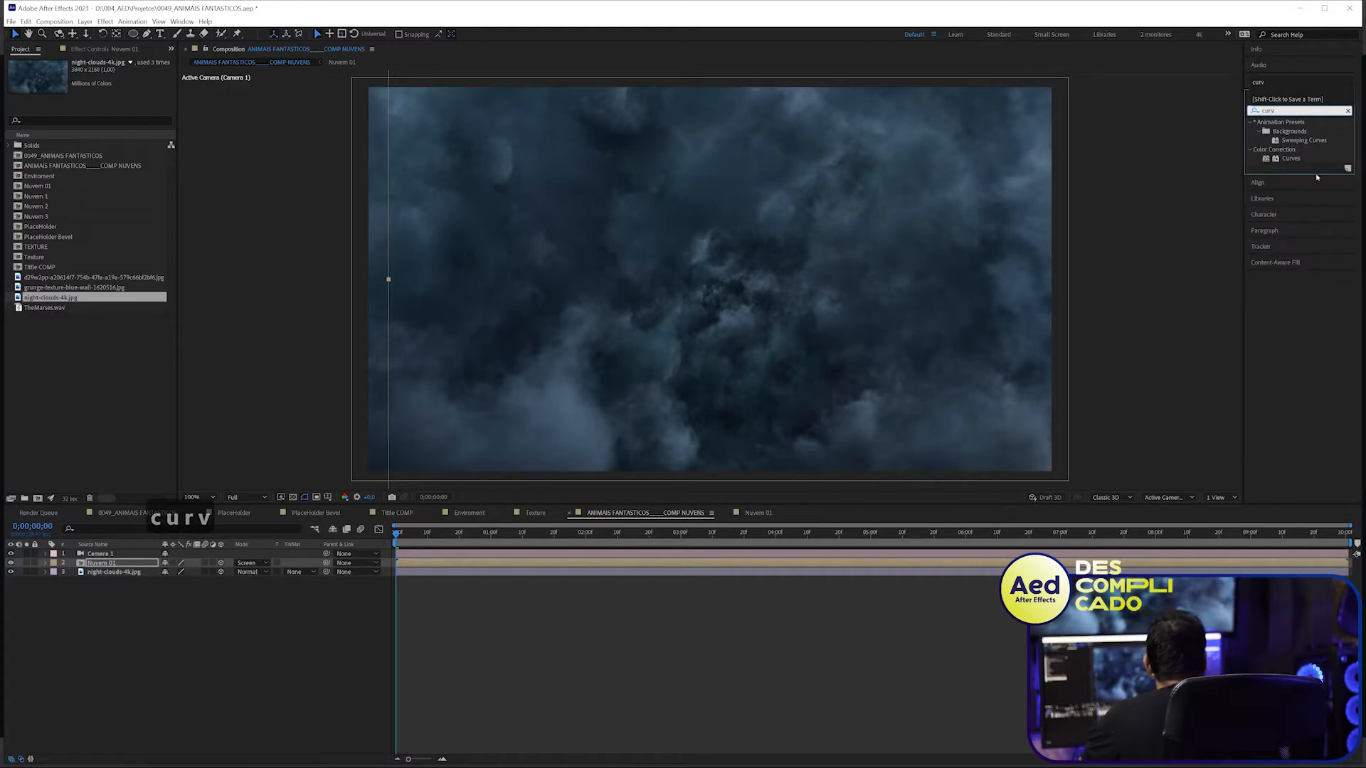
click(1291, 159)
double_click(1296, 160)
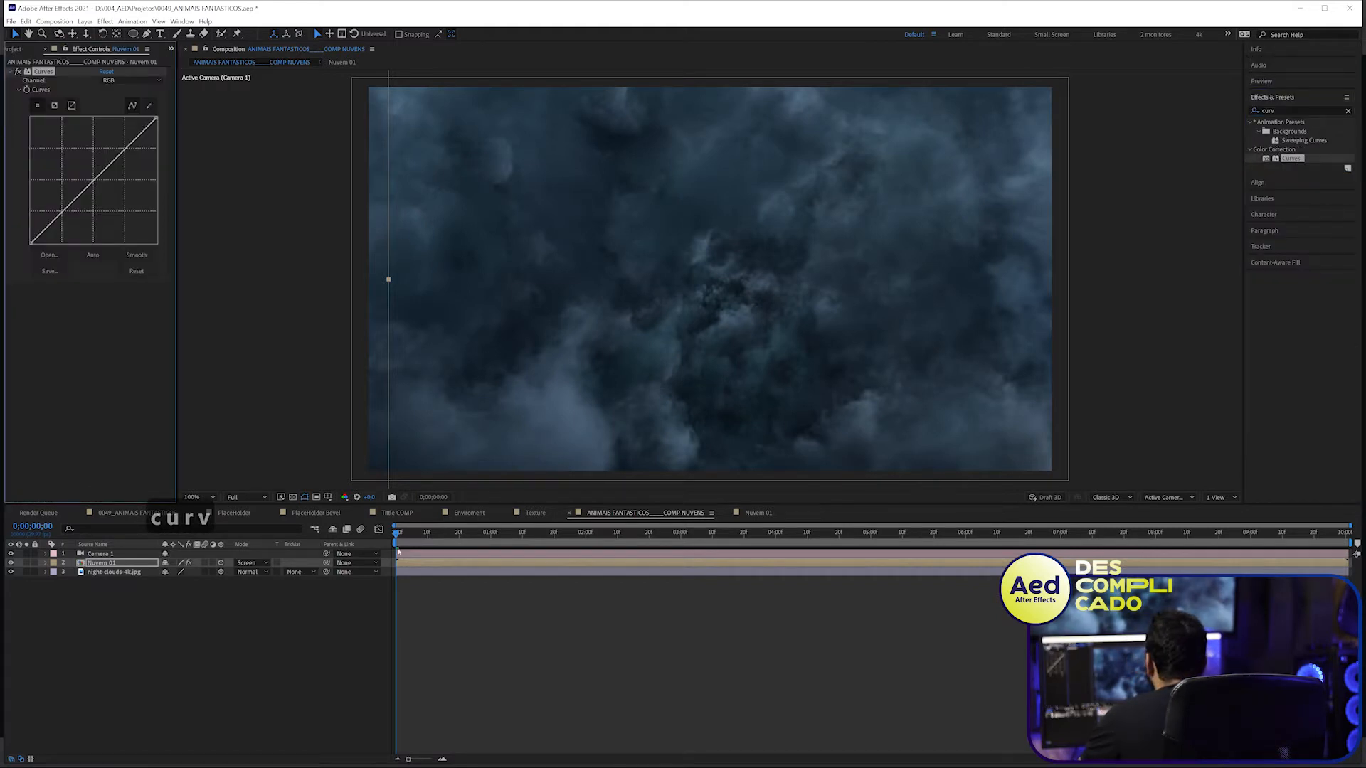
- Create starting keyframes for Camera 1's Point of Interest and Position at 0;00;00;00
click(415, 555)
click(45, 554)
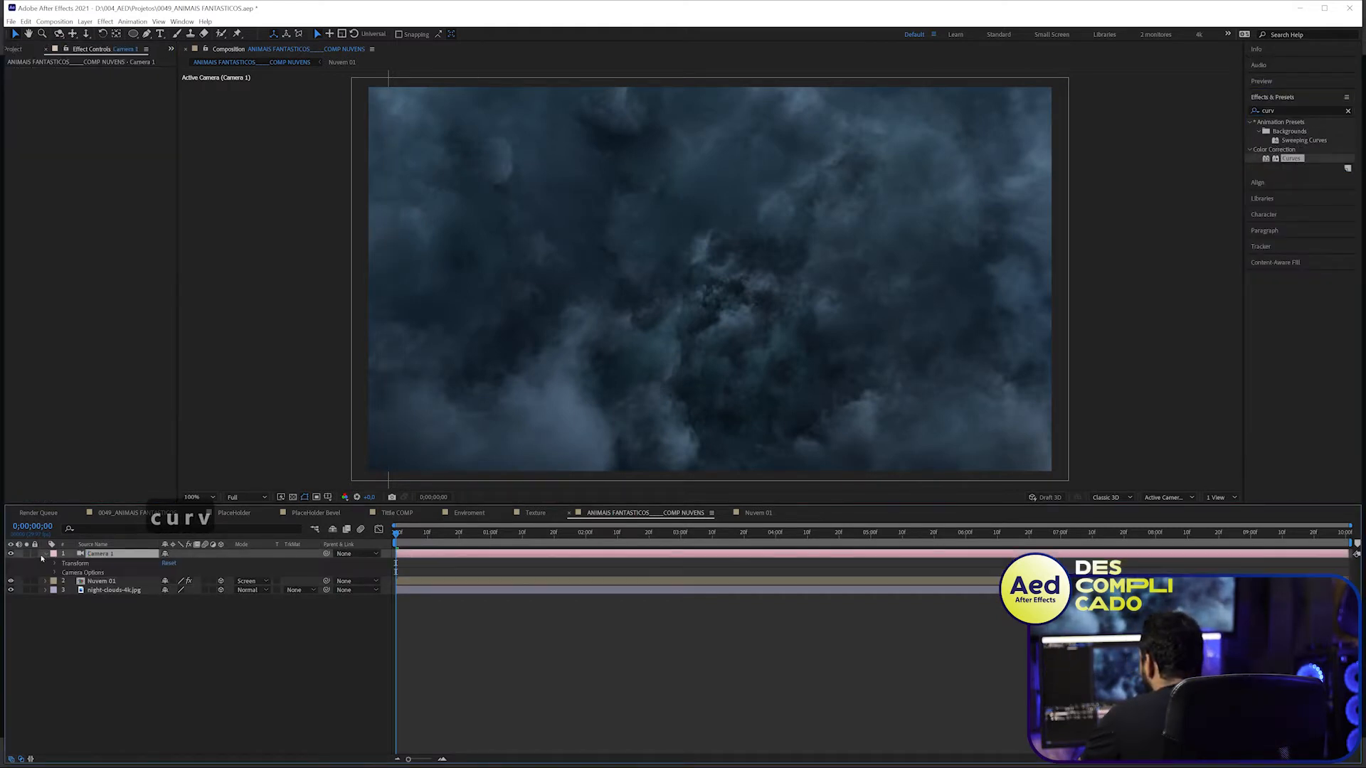
click(56, 564)
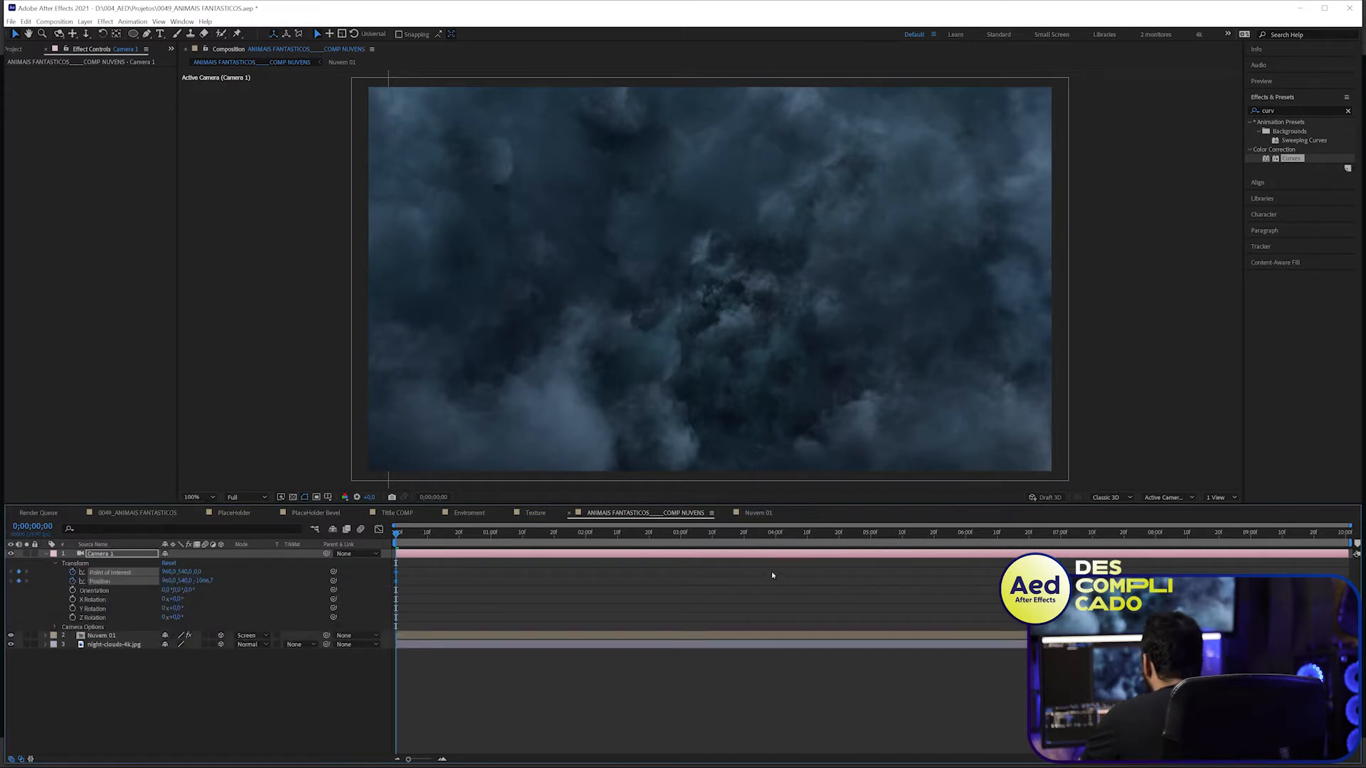
- Dolly Camera 1 backwards at 10 seconds to create the end keyframe of a pull-back move
drag(421, 539, 775, 538)
drag(911, 572, 1360, 552)
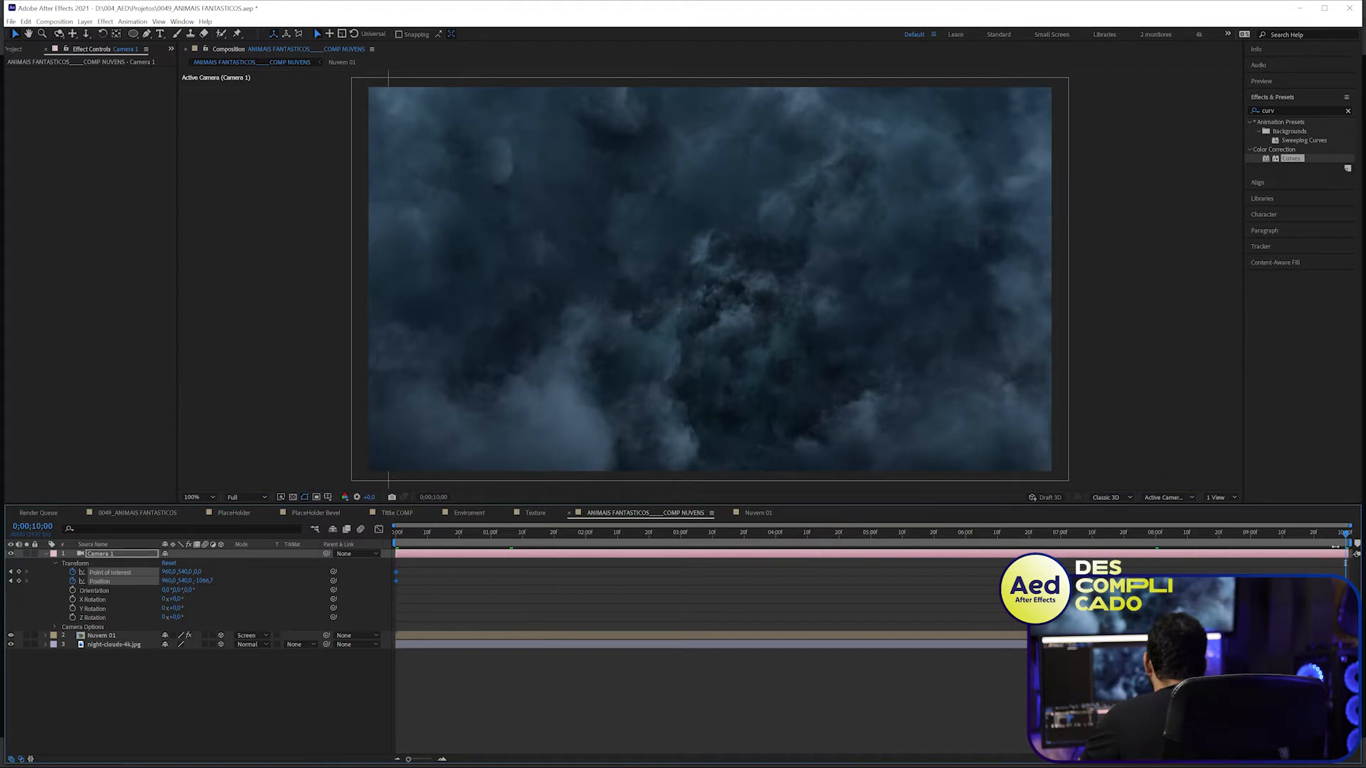
key(c)
key(c)
key(c)
drag(721, 309, 704, 434)
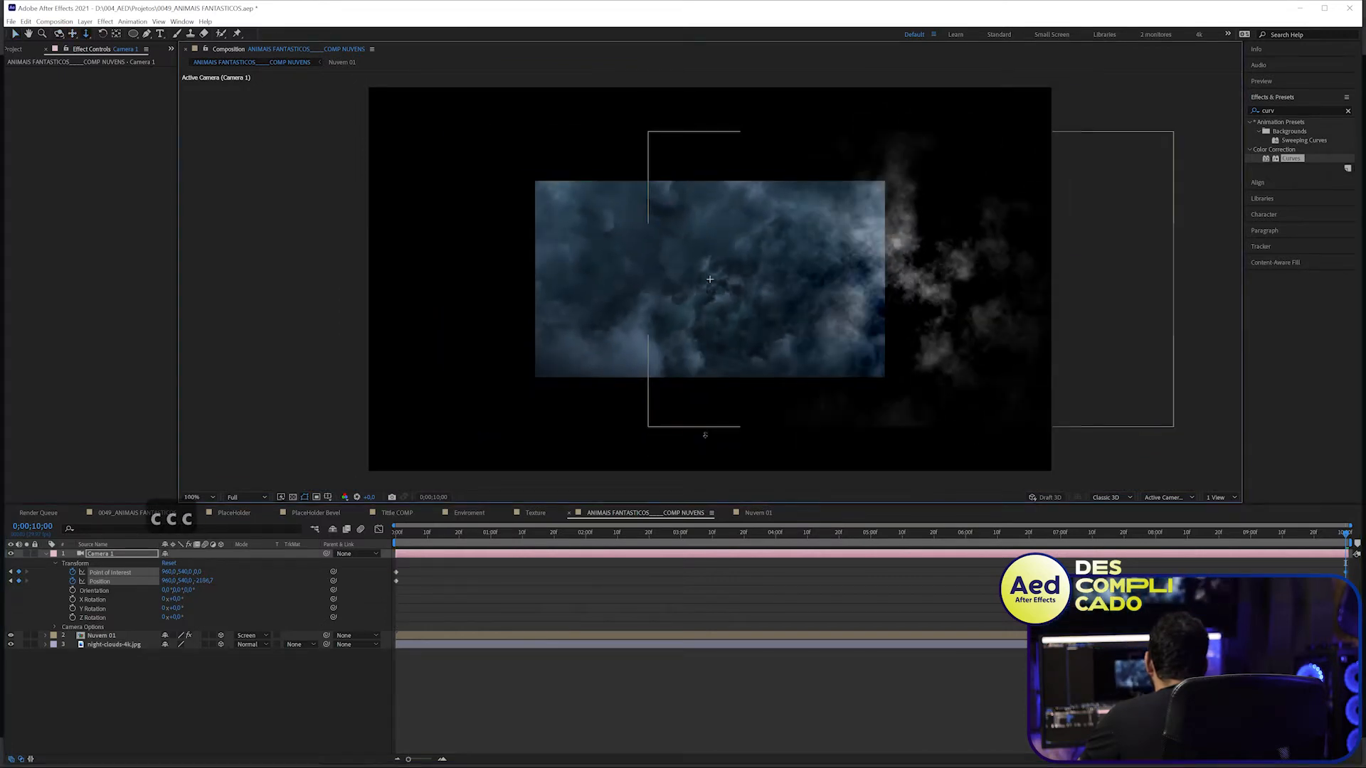
- Review the title animation in the 0049_ANIMAIS FANTASTICOS composition and preview the camera pull-back in the clouds composition for comparison
click(118, 513)
drag(412, 535, 545, 525)
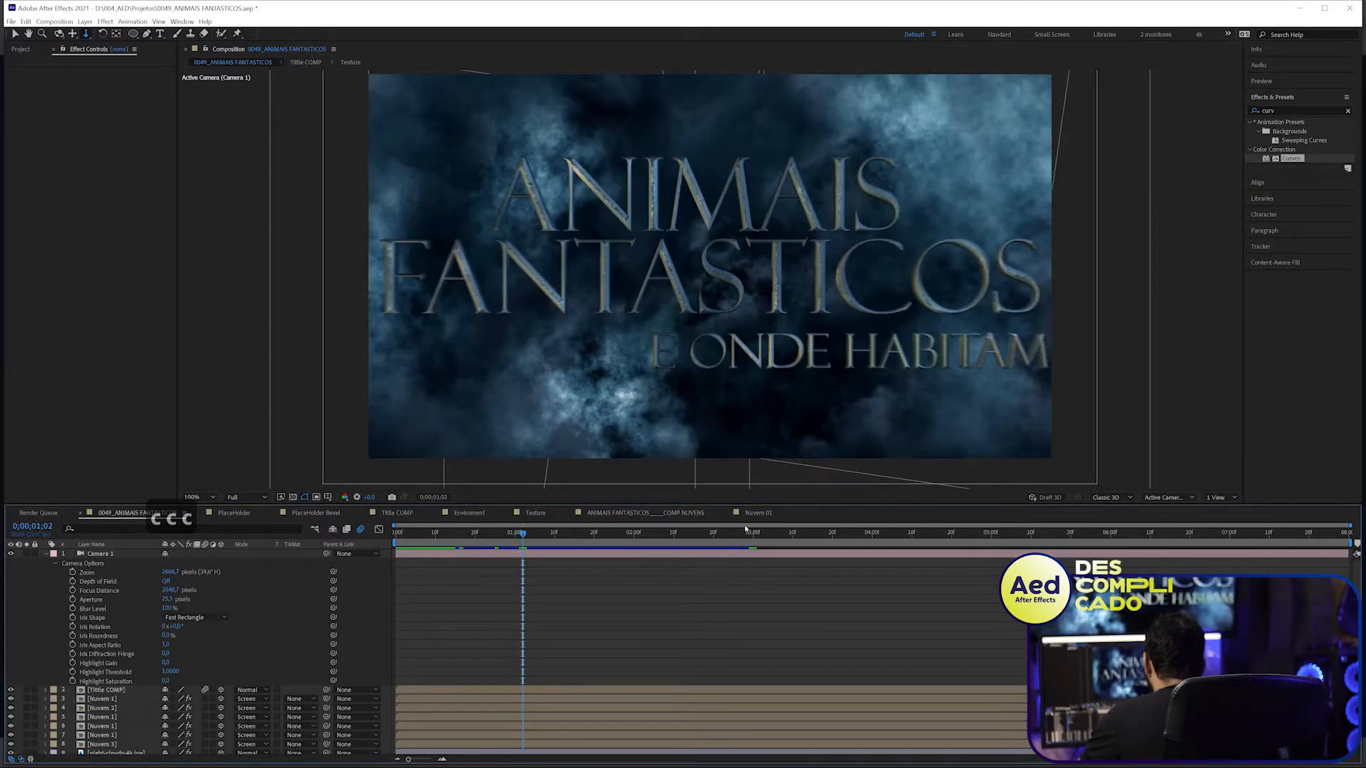
click(606, 513)
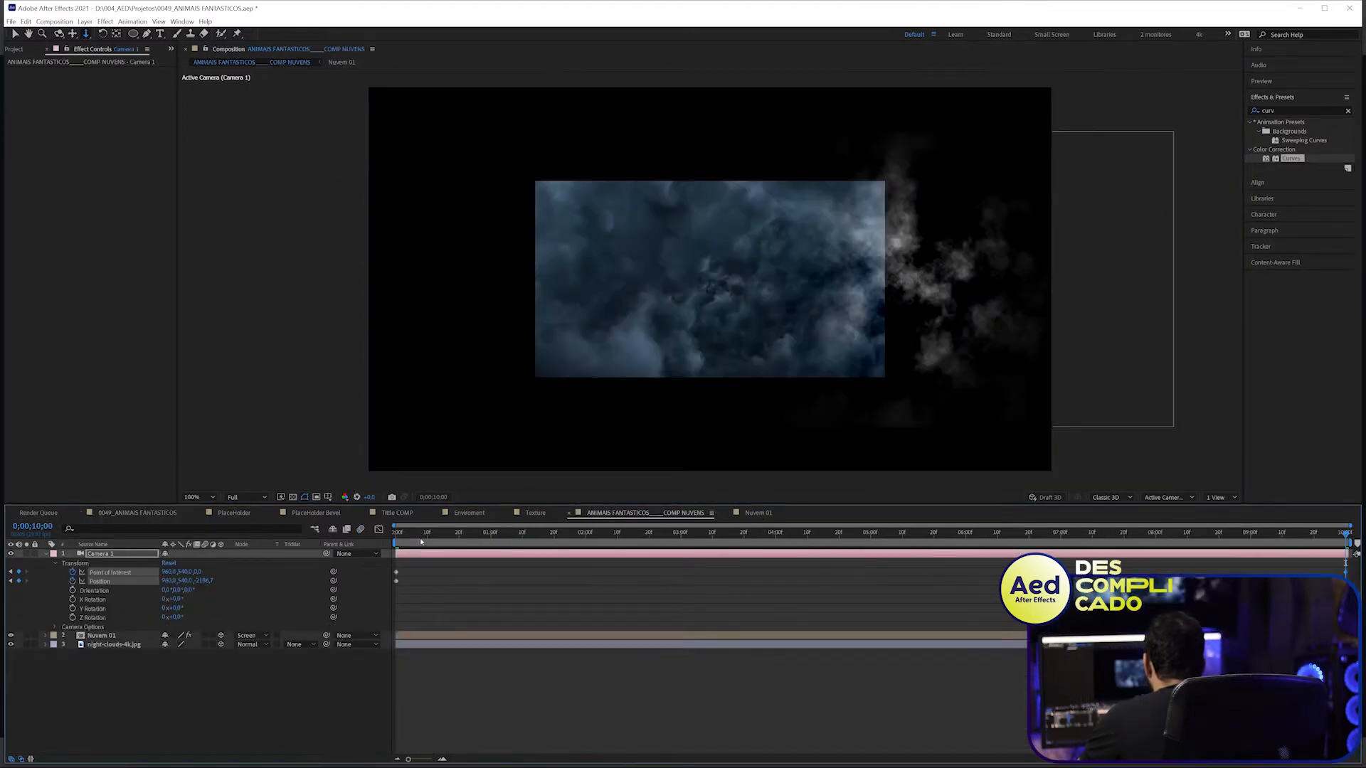
key(space)
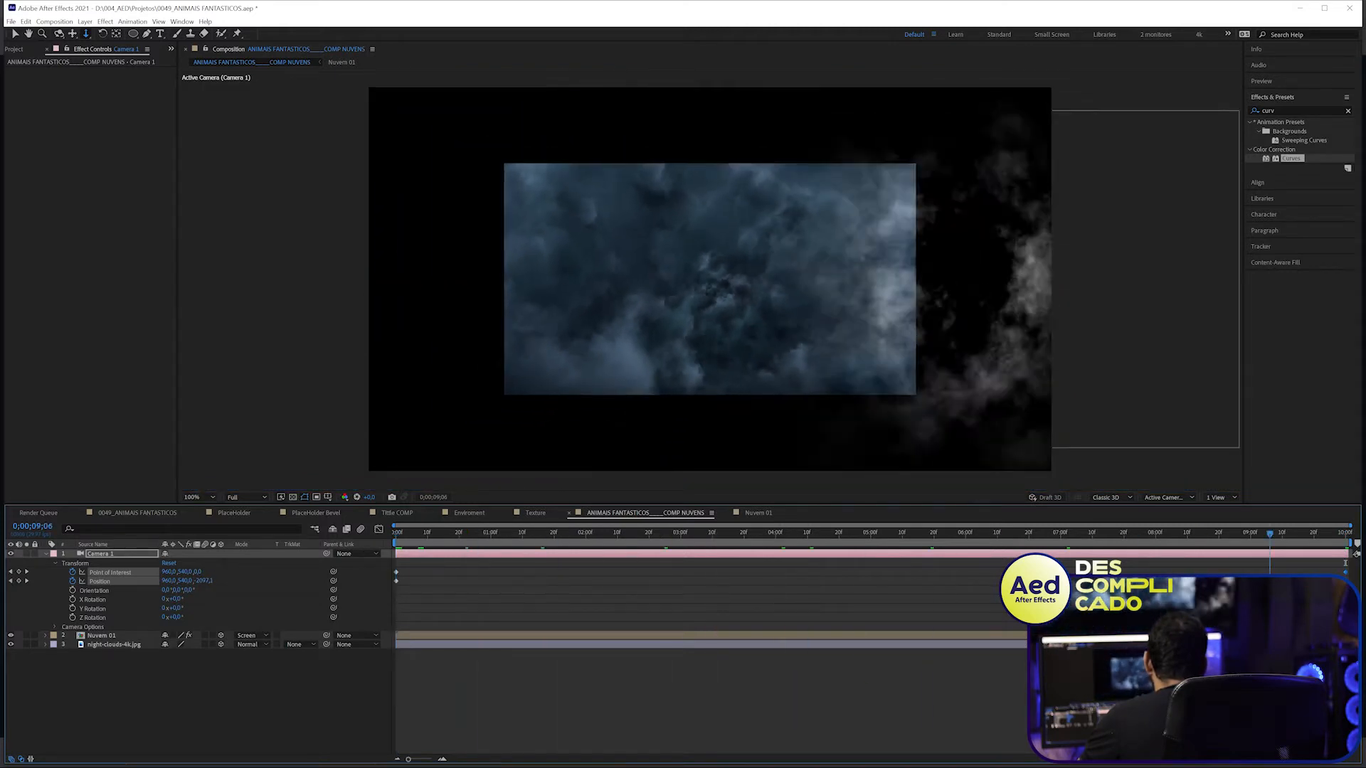
- Apply Easy Ease to the camera keyframes and shape their speed curve in the Graph Editor so the pull-back starts fast and settles slowly
drag(362, 573, 1352, 601)
key(F9)
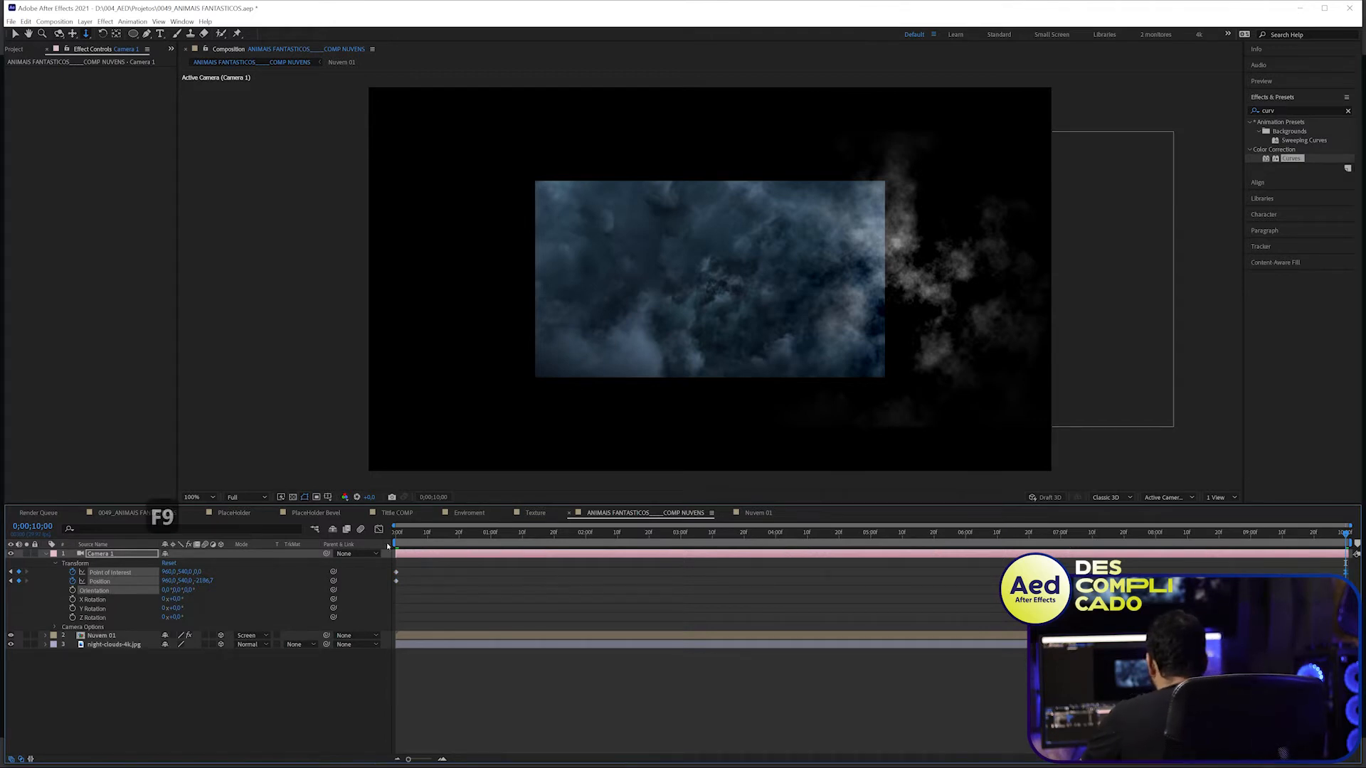
click(378, 529)
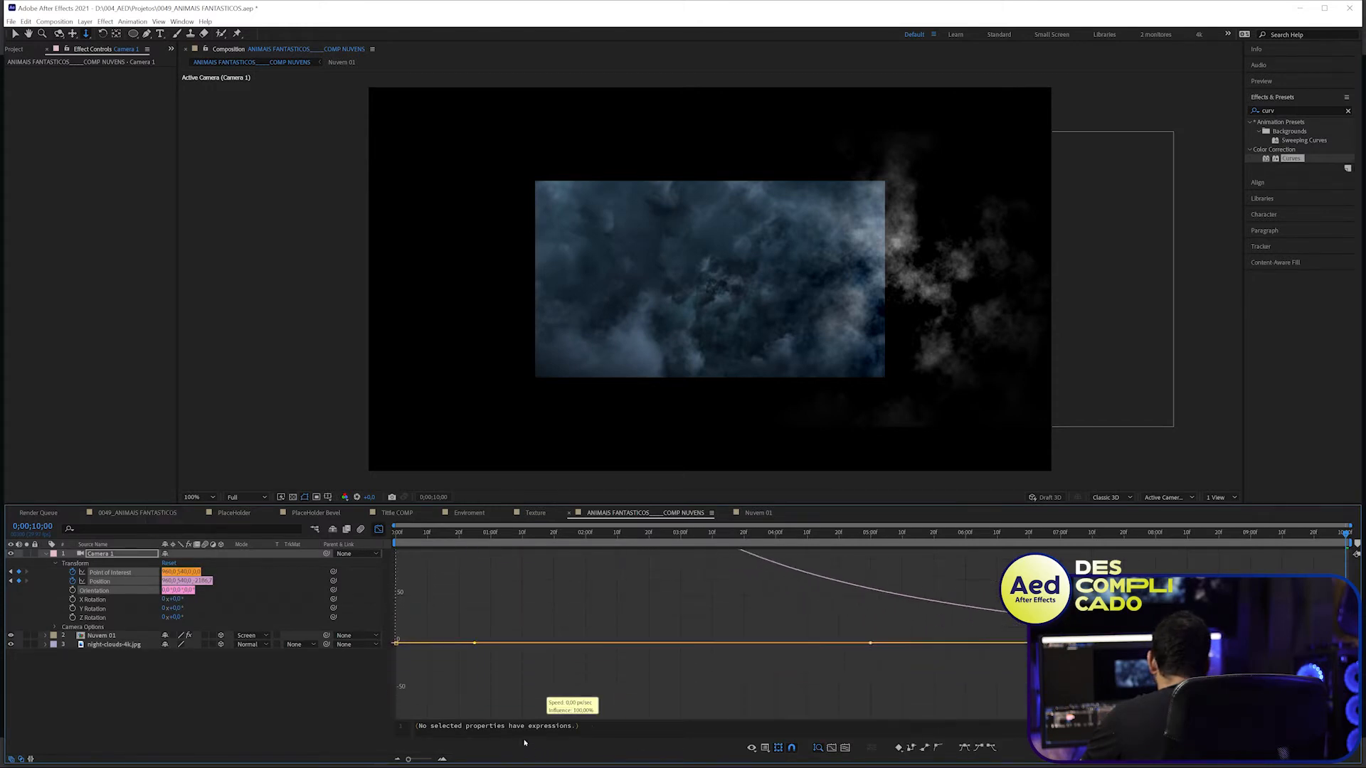
click(379, 530)
drag(406, 534, 1346, 546)
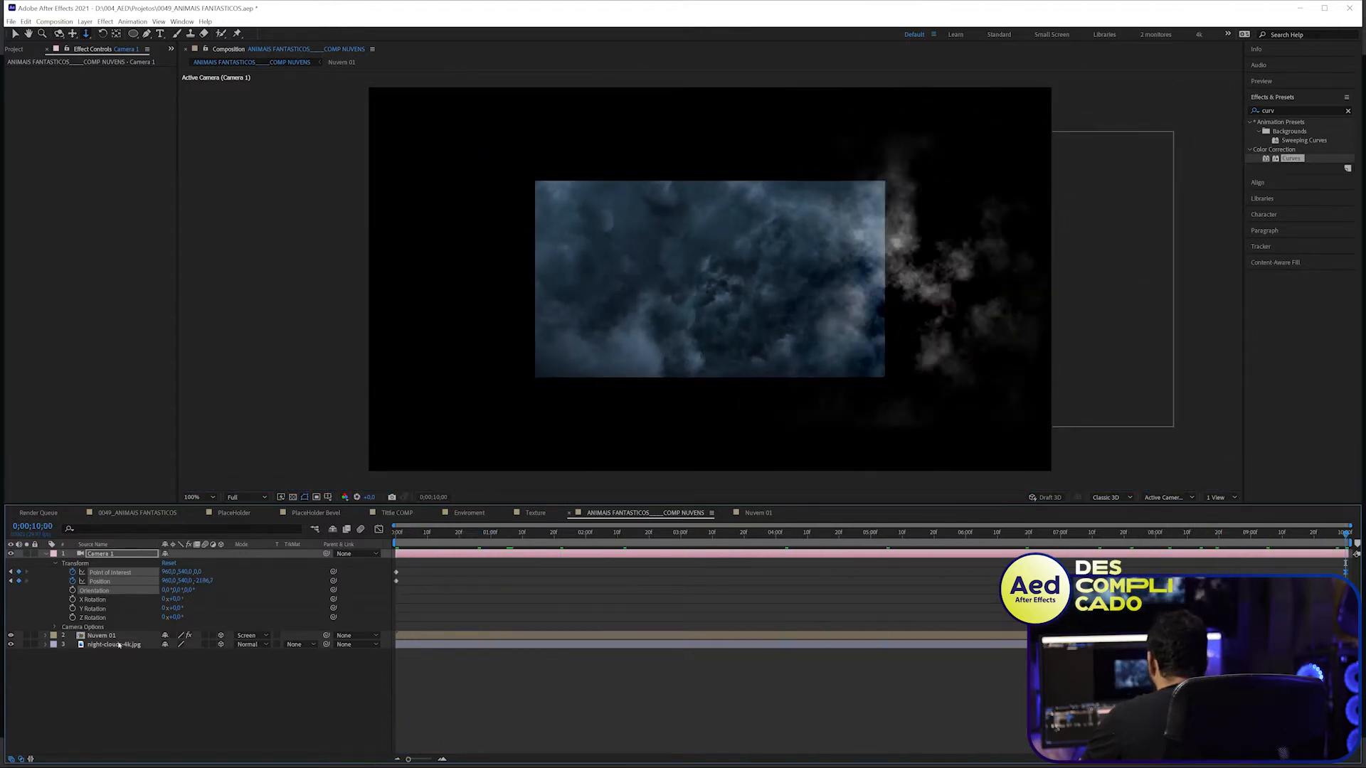
- Scale the night-clouds-4k.jpg layer to about 114.5% so it fills the frame throughout the camera move
click(101, 635)
click(114, 644)
key(s)
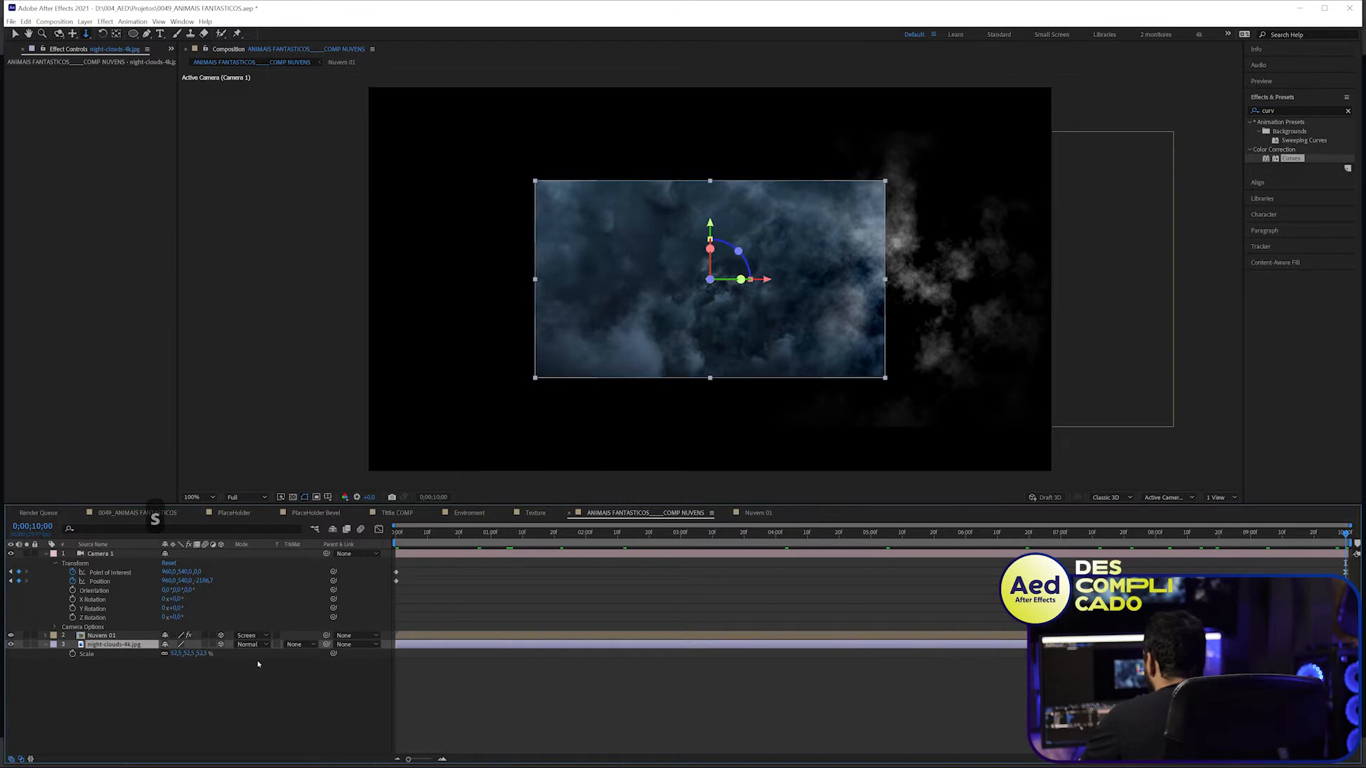
drag(189, 655, 311, 626)
drag(411, 547, 1344, 583)
- Shift the Nuvem 01 layer slightly up and to the right at 10 seconds, undoing the unwanted adjustments
key(v)
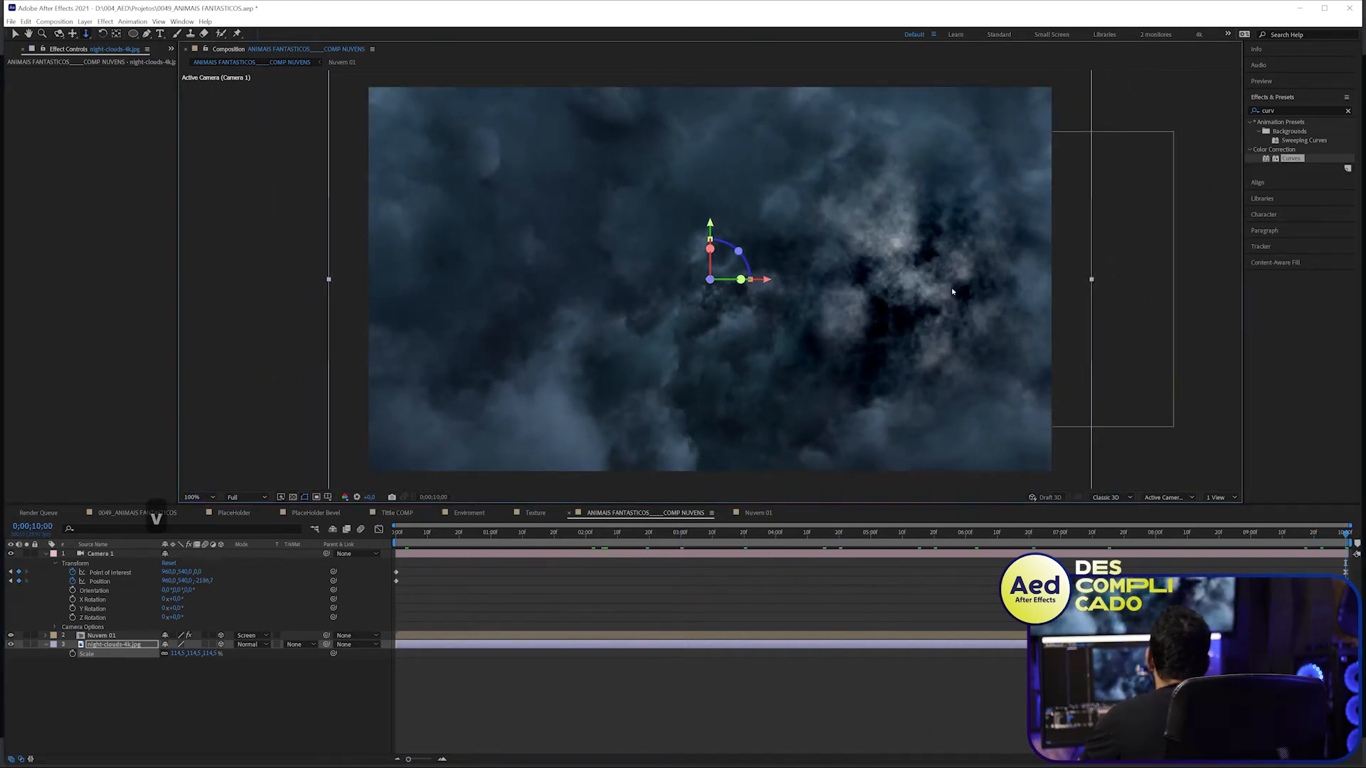
key(ctrl+z)
drag(1130, 278, 1159, 271)
drag(1017, 281, 1021, 313)
key(ctrl+z)
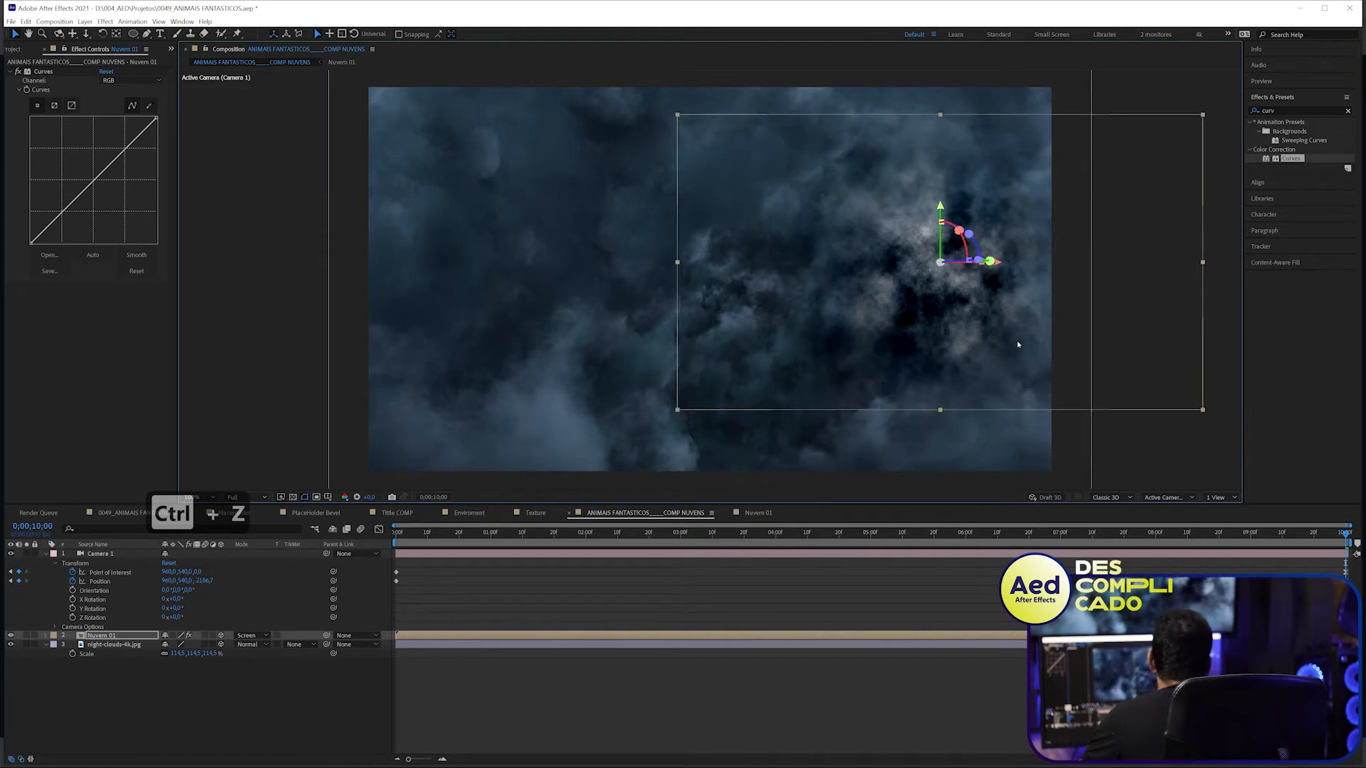
- Set the mask feather of the solid inside the Nuvem 01 composition to about 316 pixels and return to the clouds composition
key(ctrl+z)
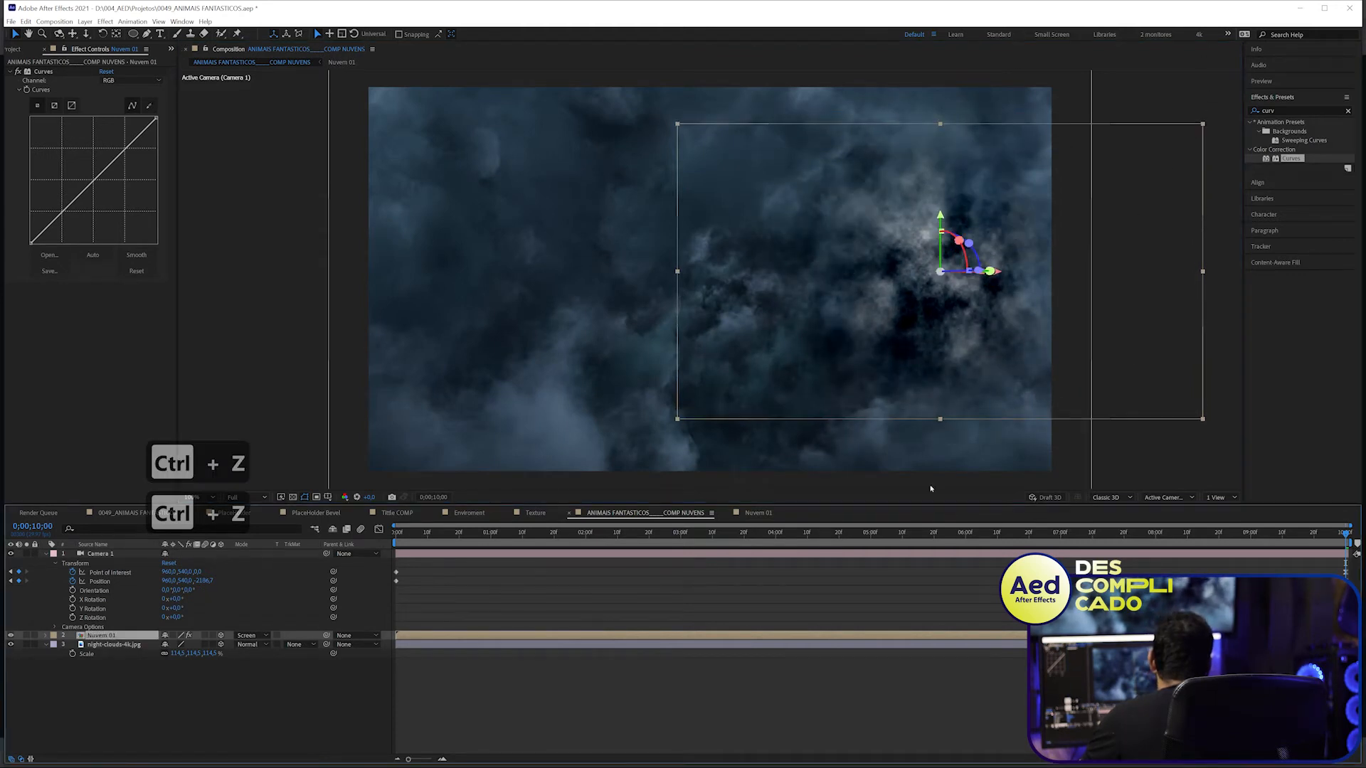
click(950, 497)
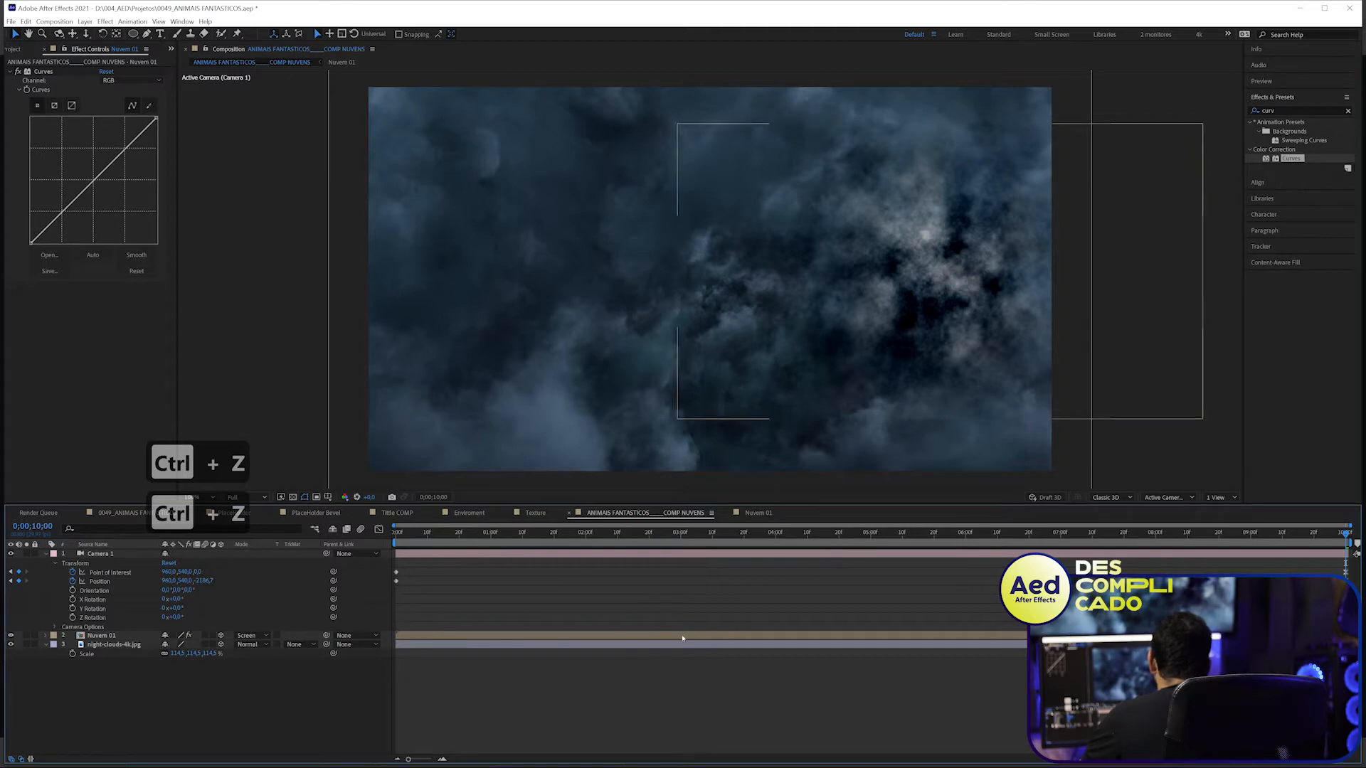
double_click(683, 635)
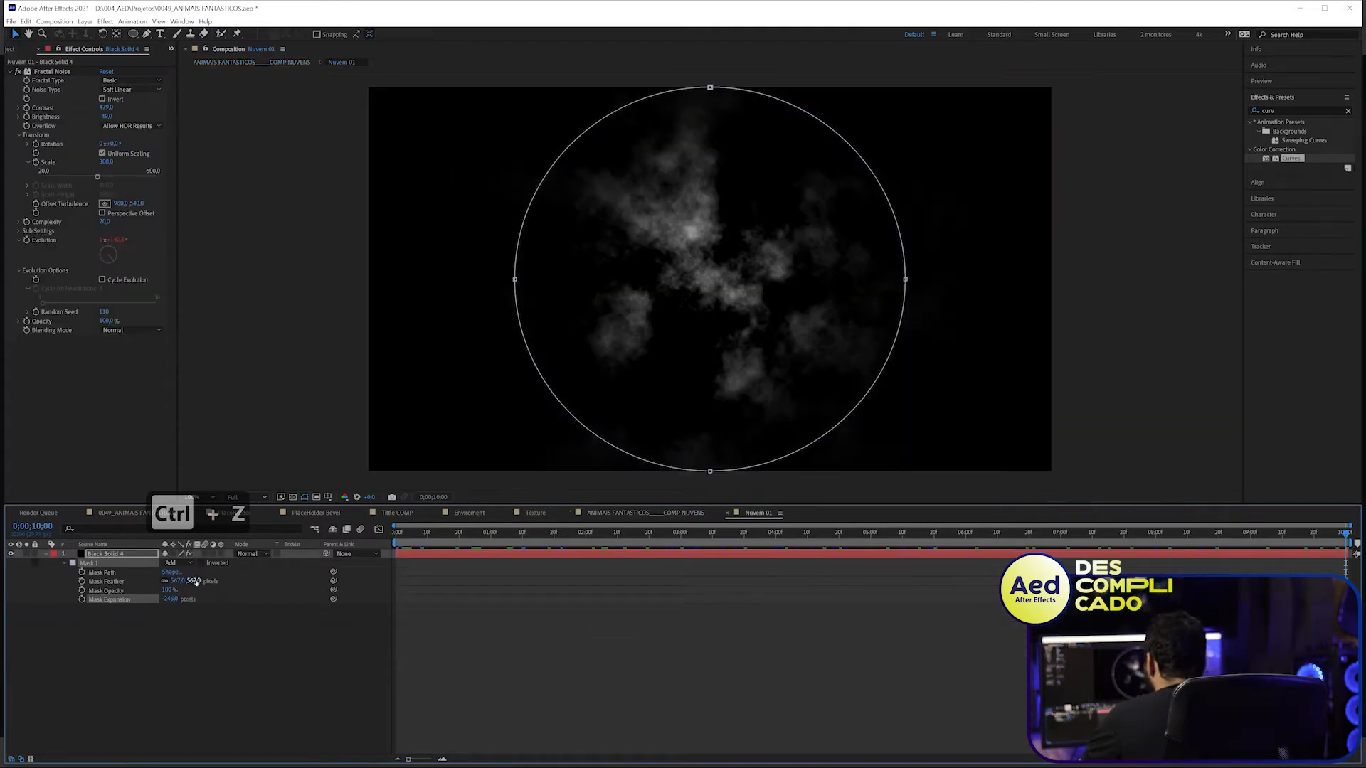
drag(197, 581, 82, 610)
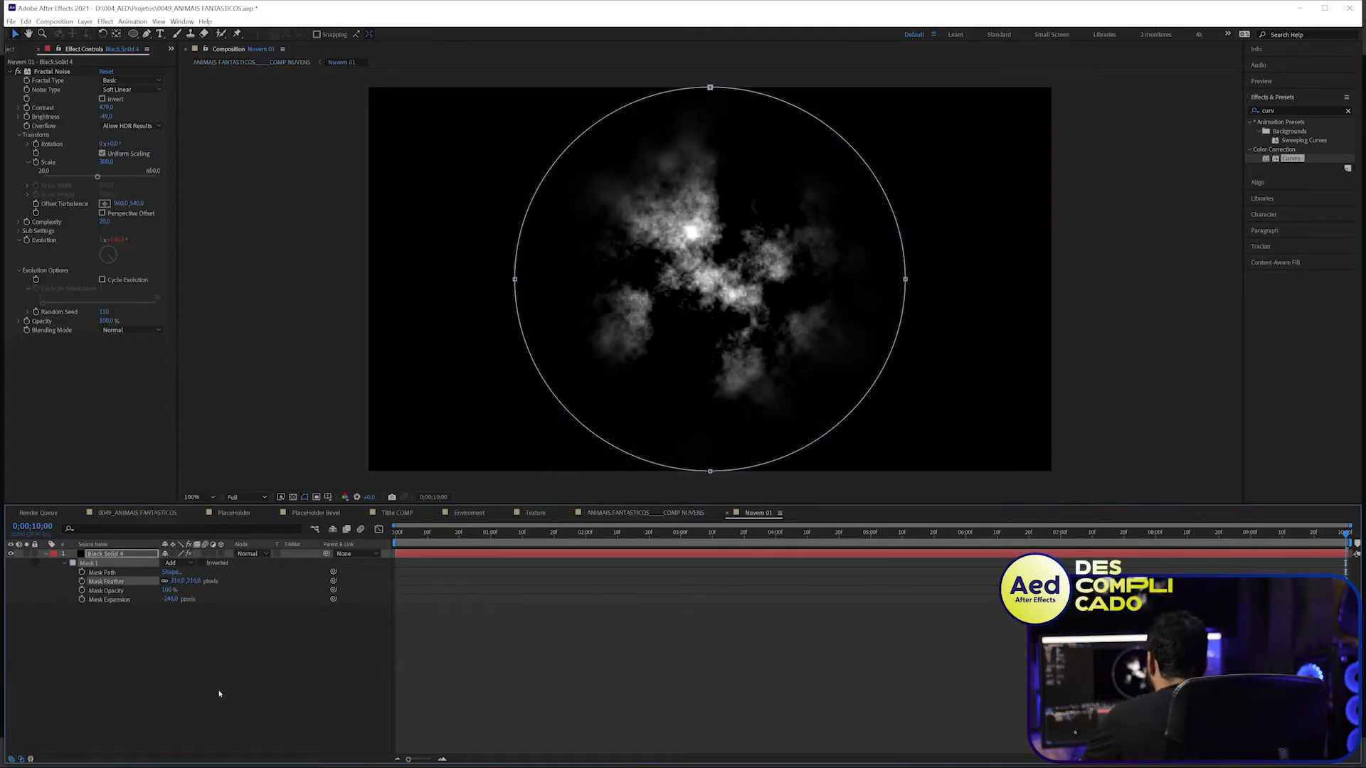
click(217, 692)
key(Tab)
click(131, 694)
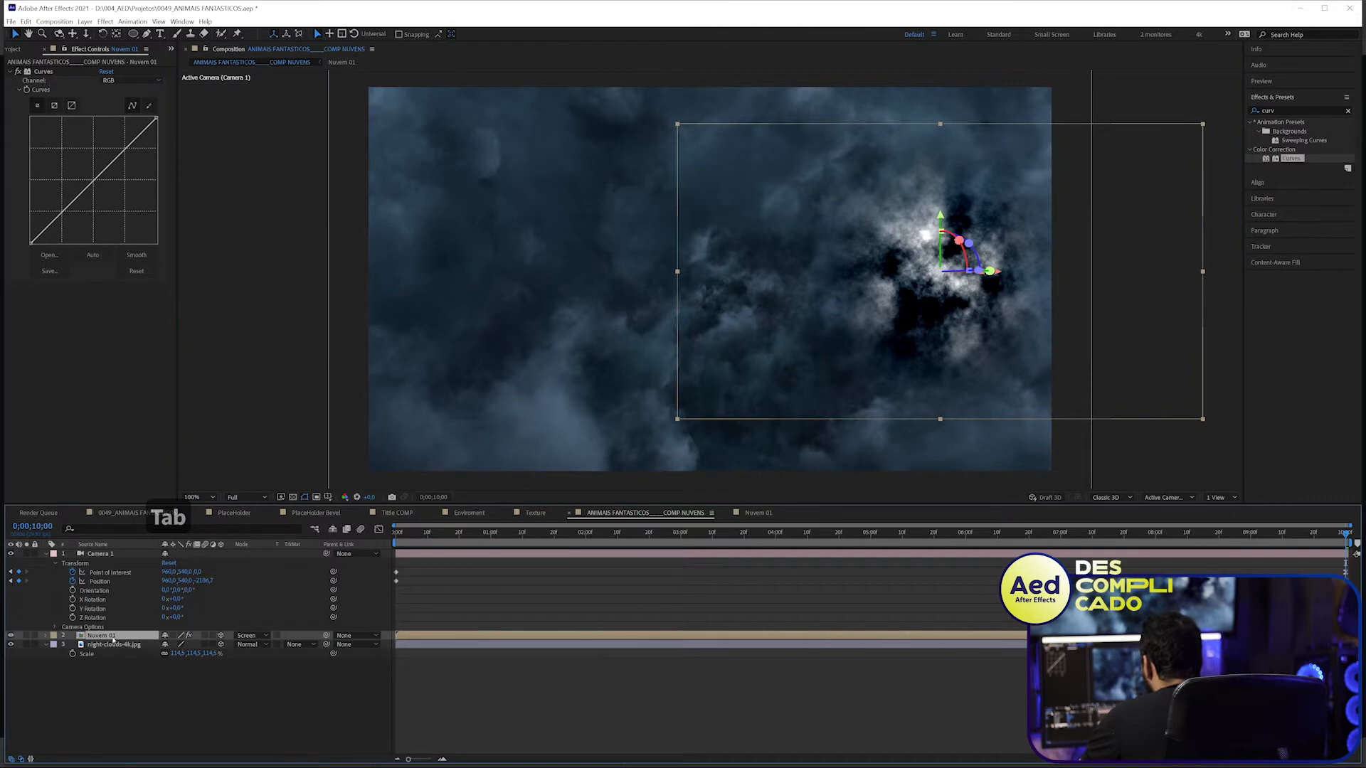
click(46, 72)
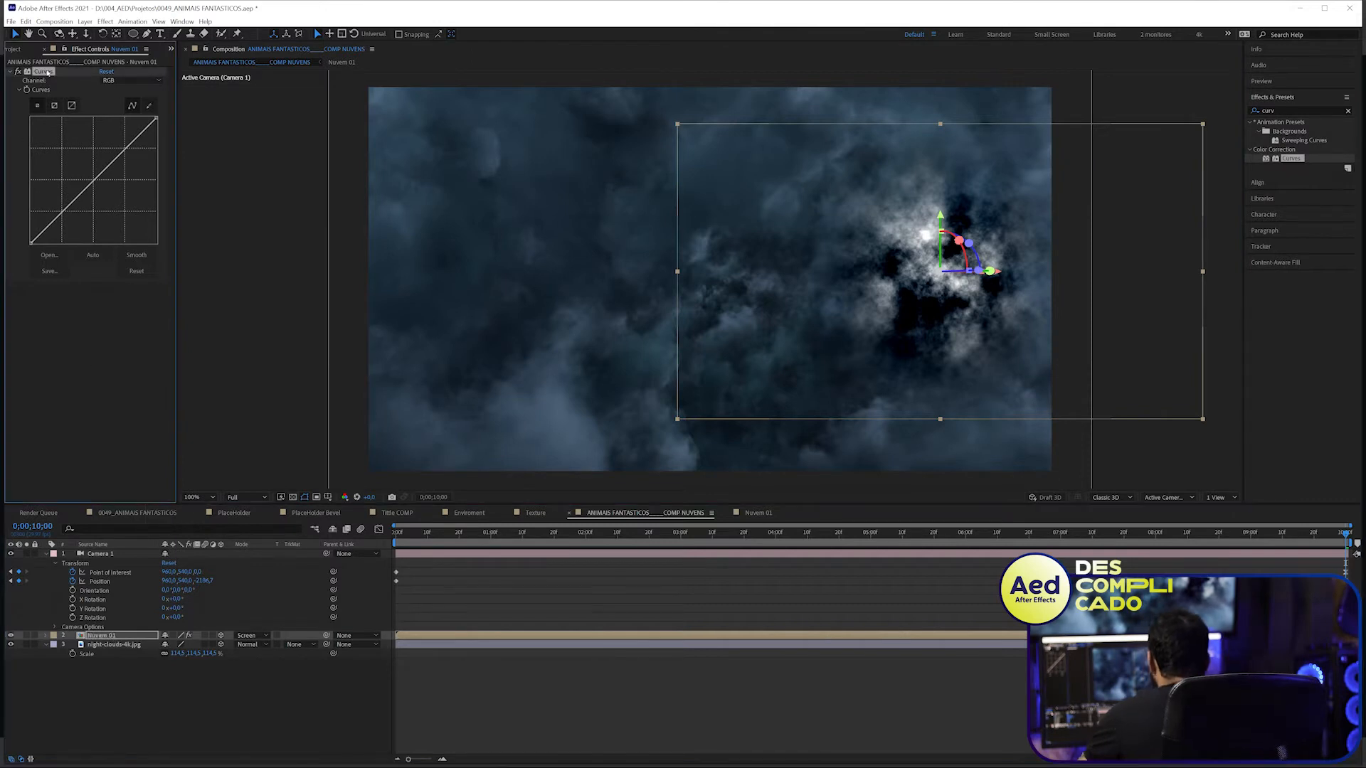
key(Delete)
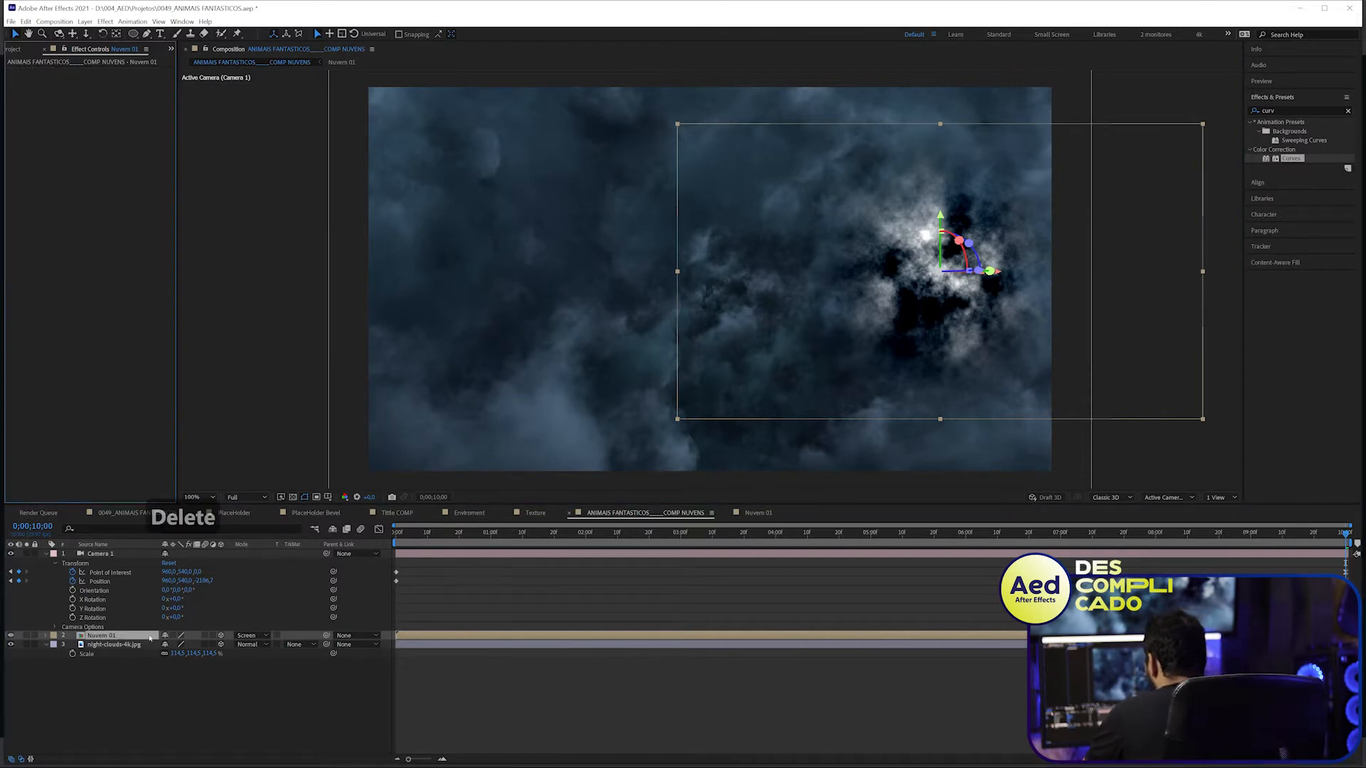
key(m)
key(ctrl+z)
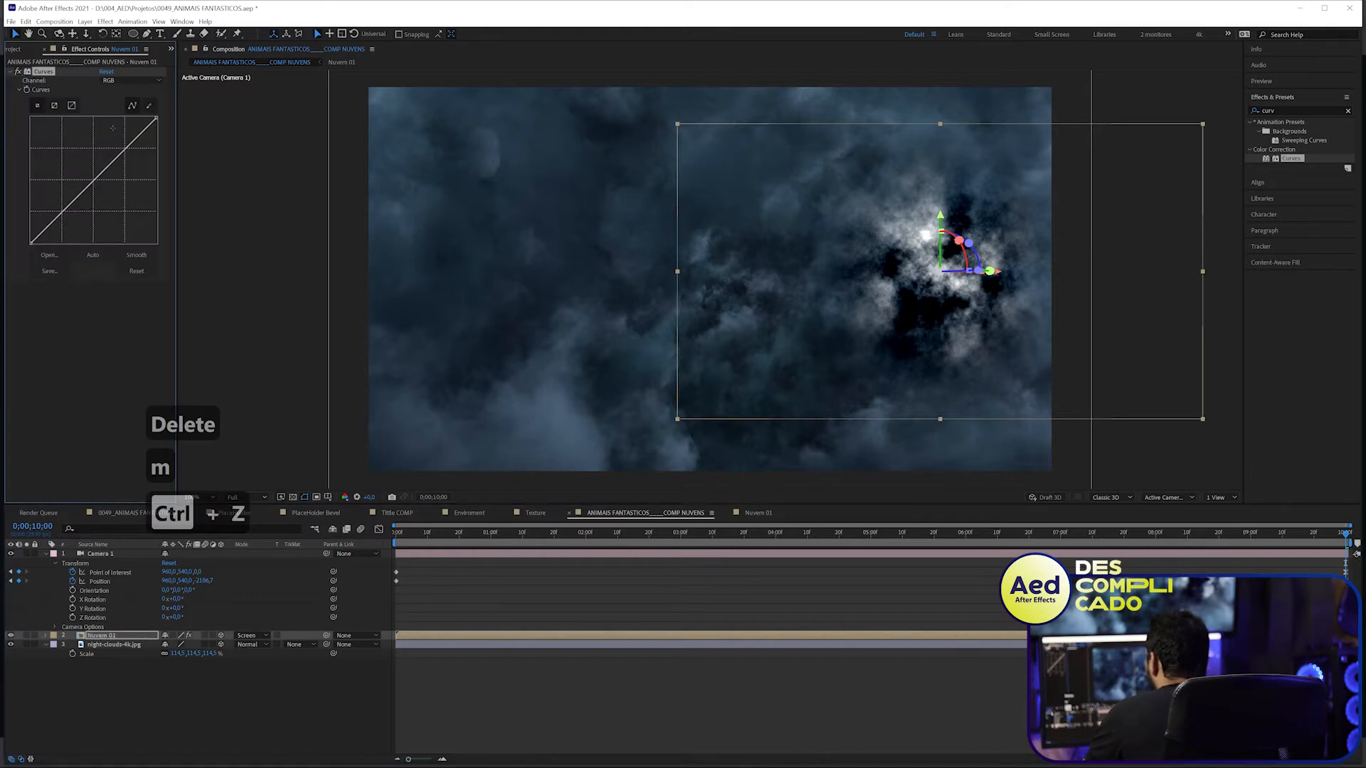
- Tint the Nuvem 01 layer blue with its Curves effect by raising the Blue channel and lowering the Green and Red channels
click(127, 81)
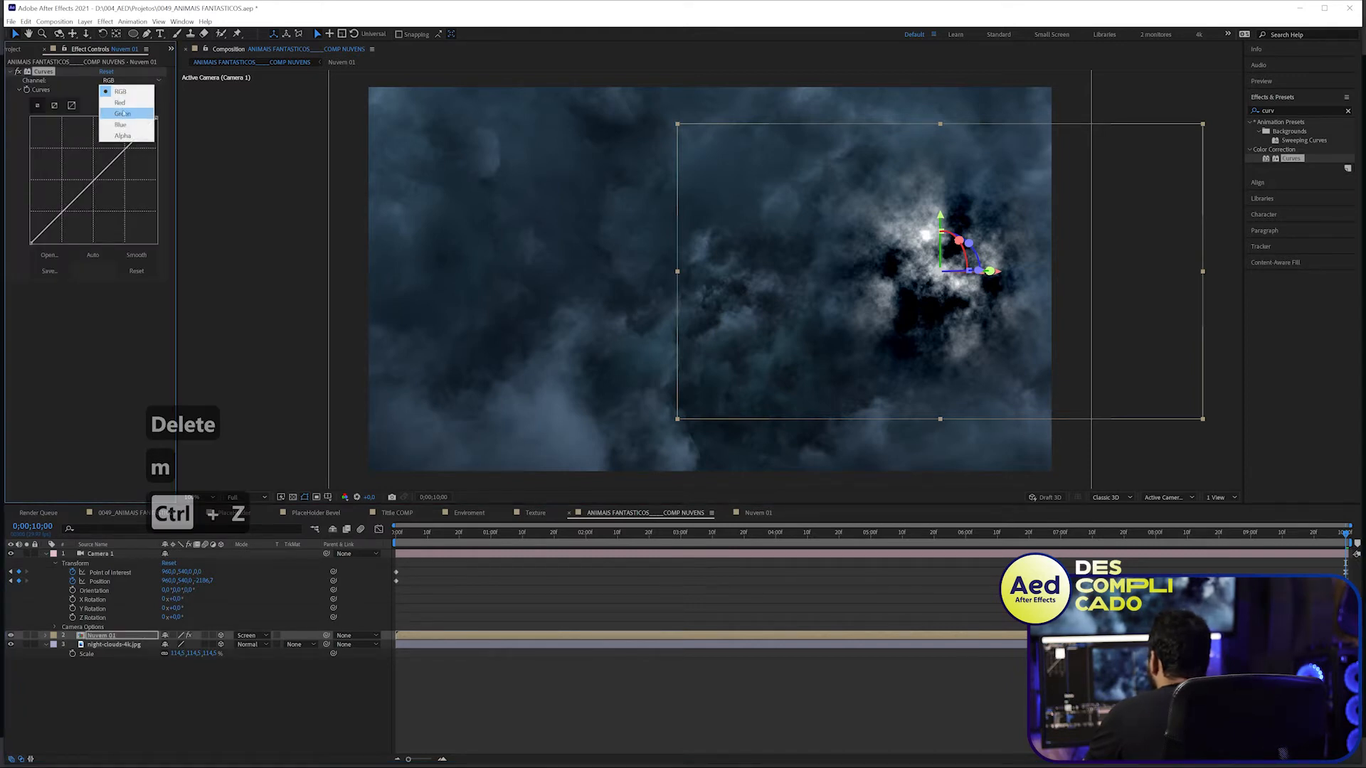
click(120, 124)
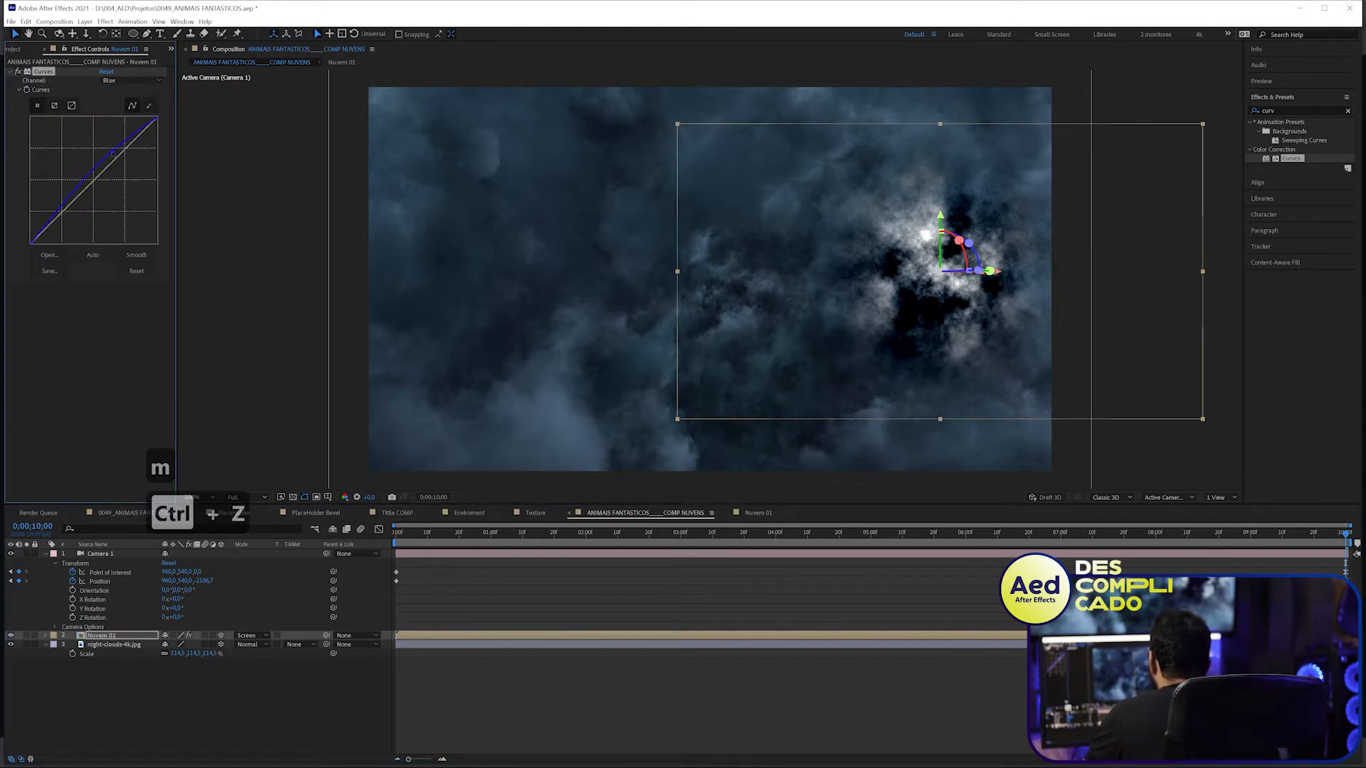
click(128, 81)
click(118, 112)
drag(113, 159, 114, 170)
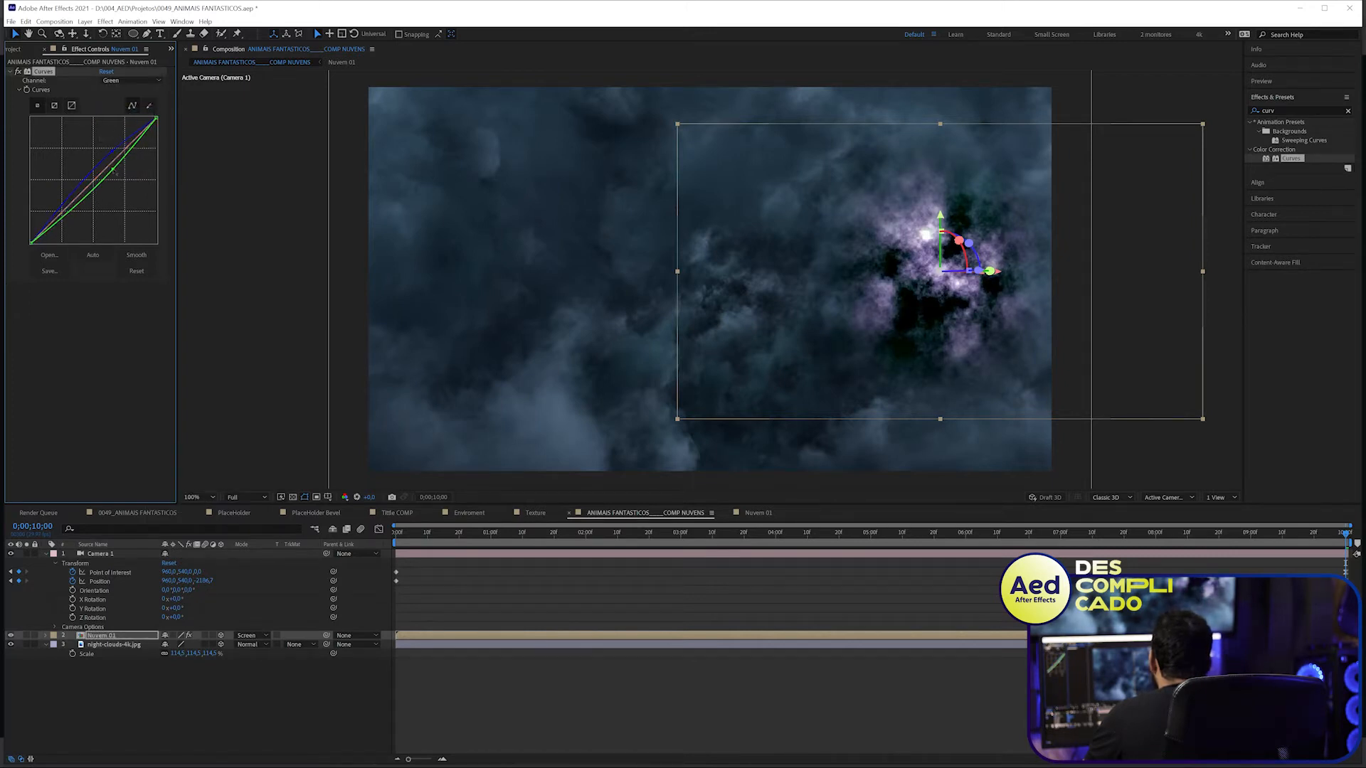
click(132, 80)
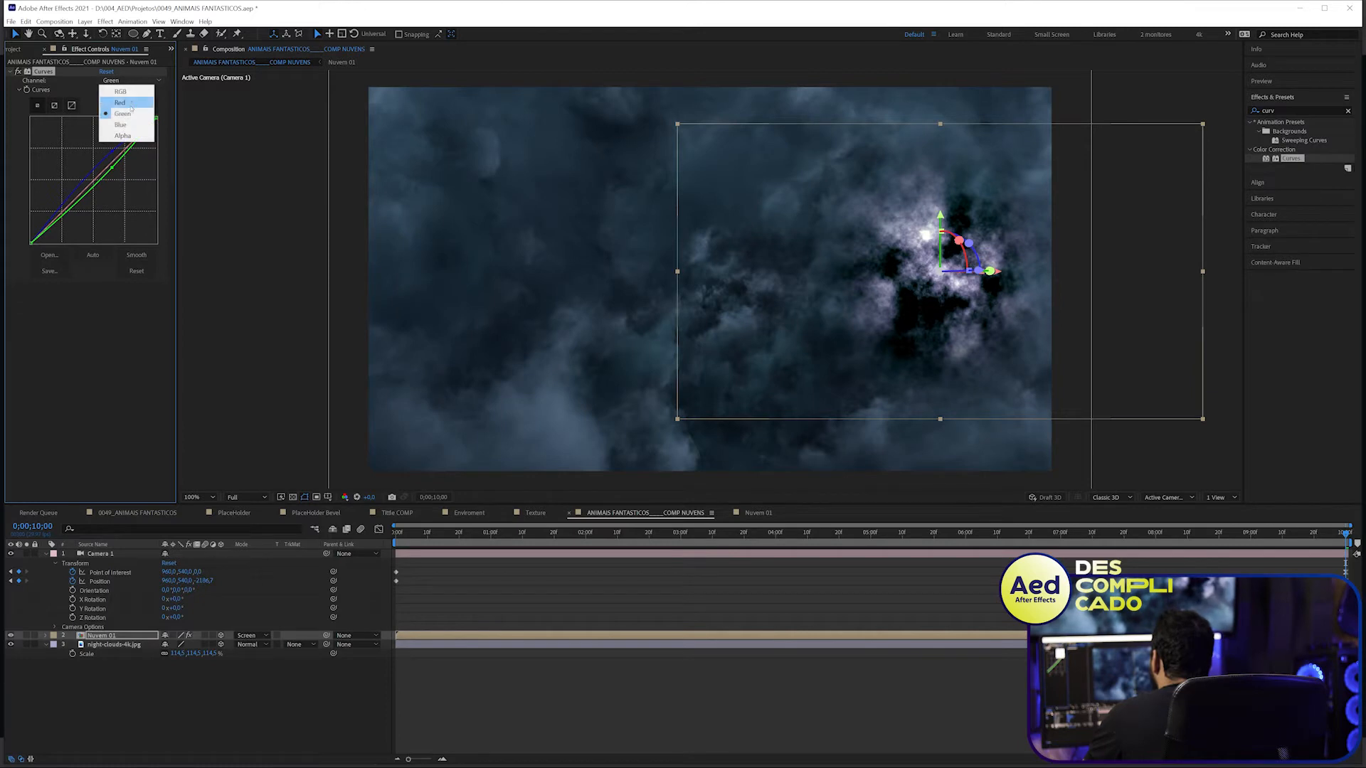
click(118, 100)
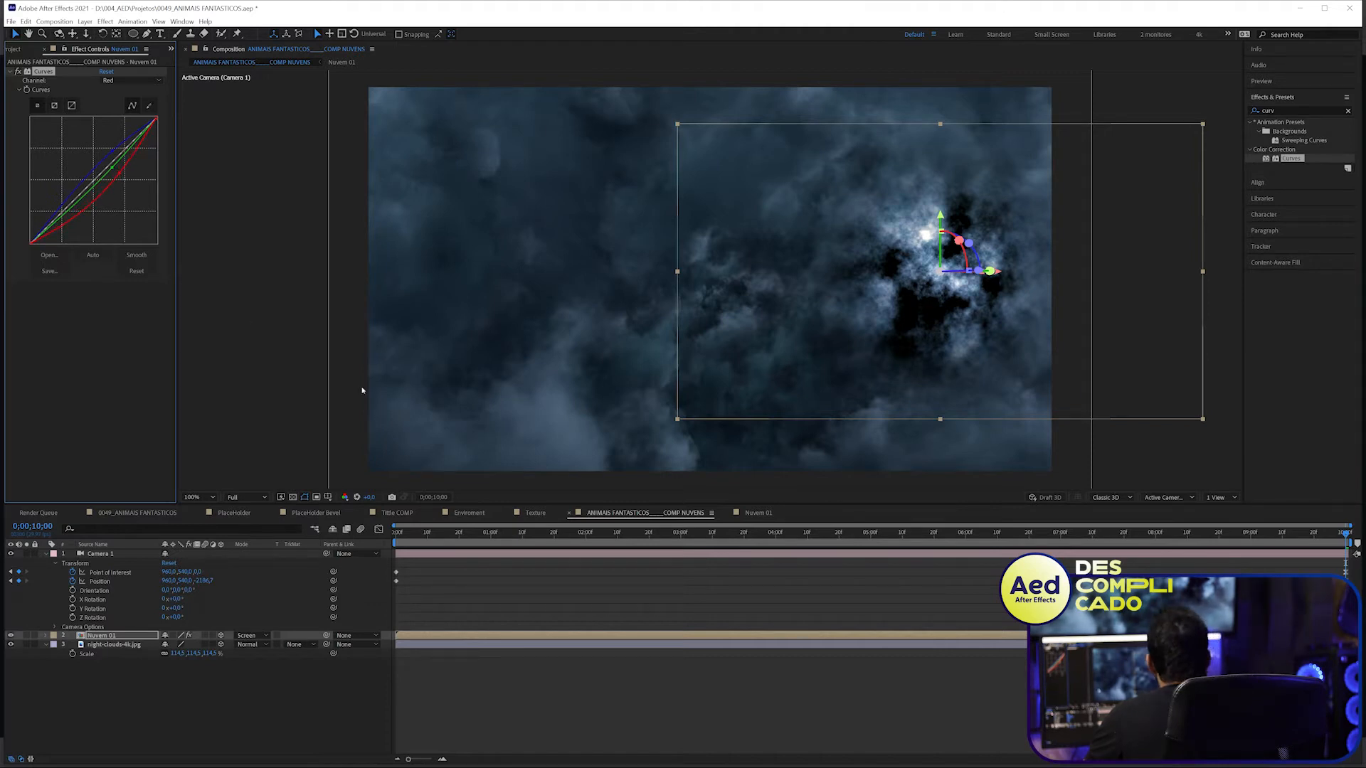
- Set the blending mode of the Nuvem 01 layer to Color Dodge
drag(797, 320, 818, 346)
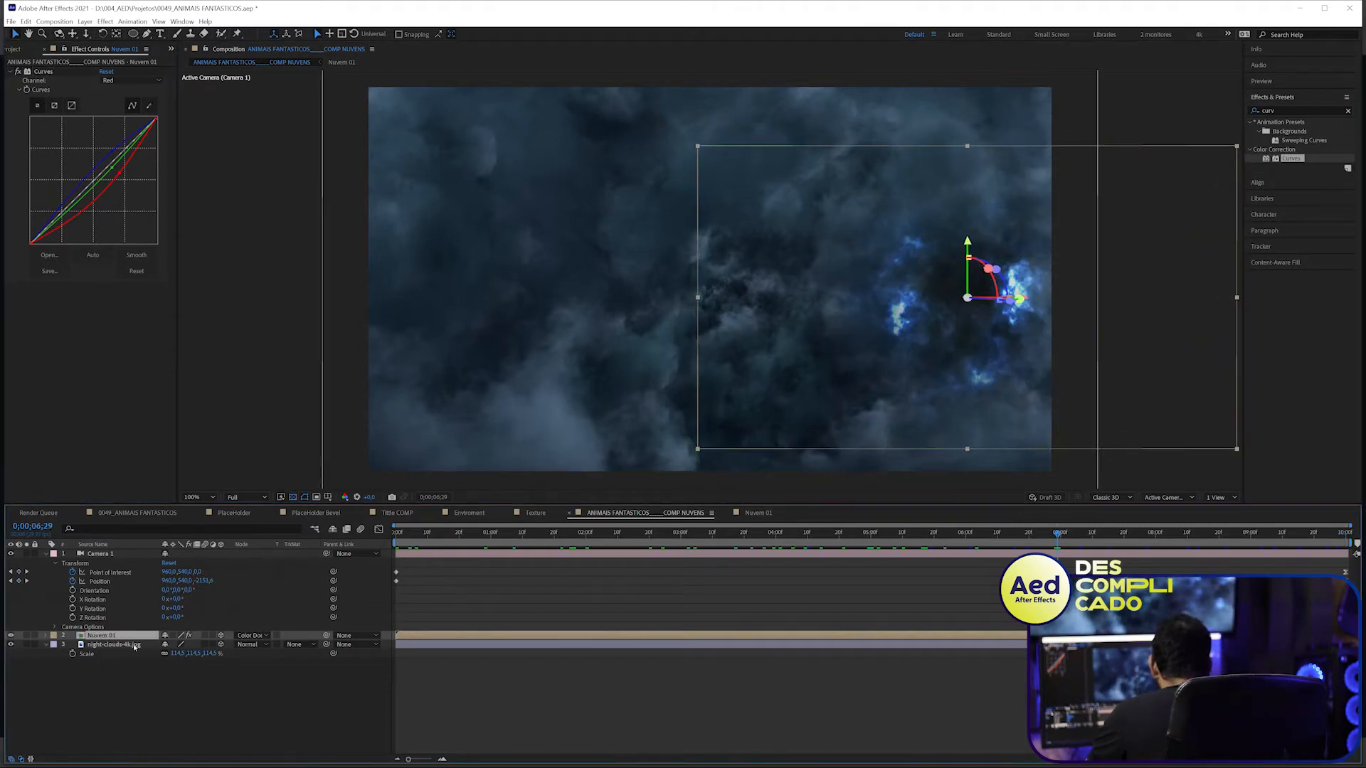
click(251, 635)
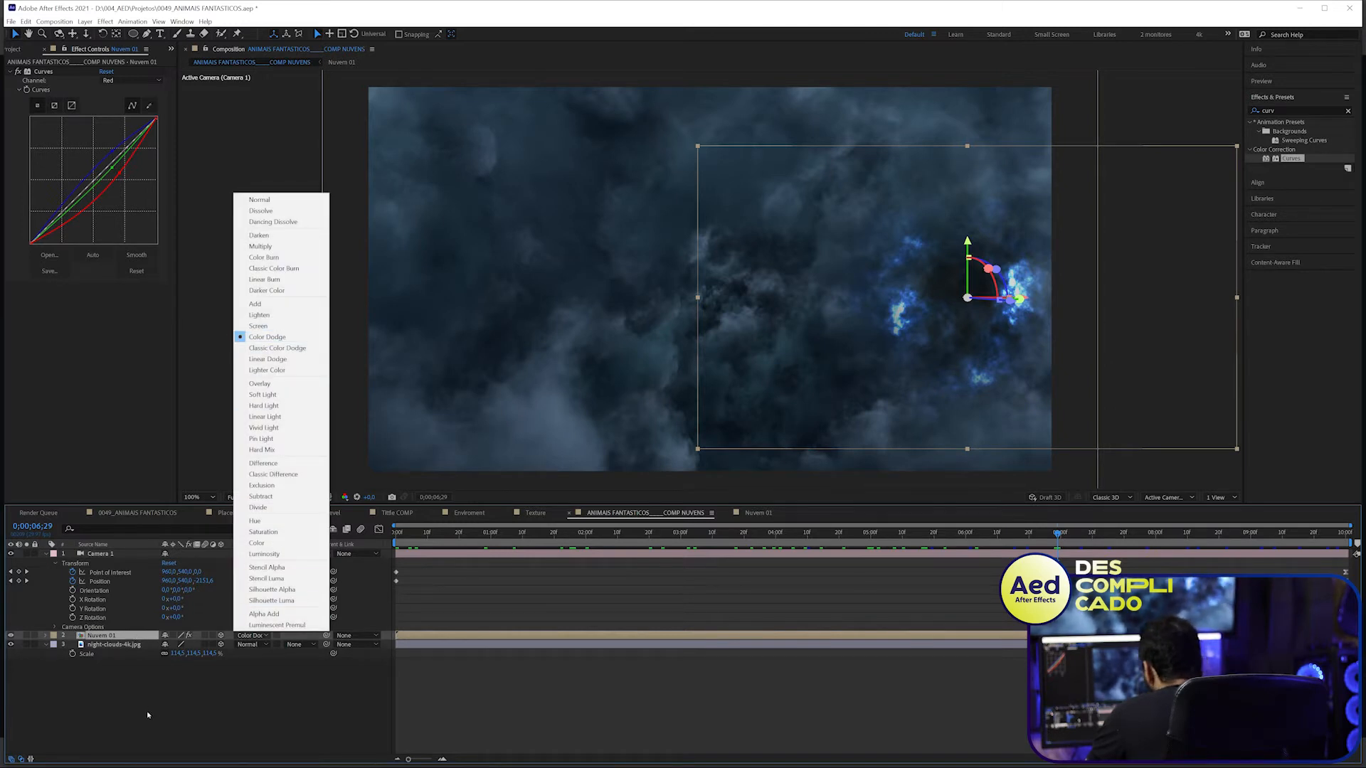
click(282, 337)
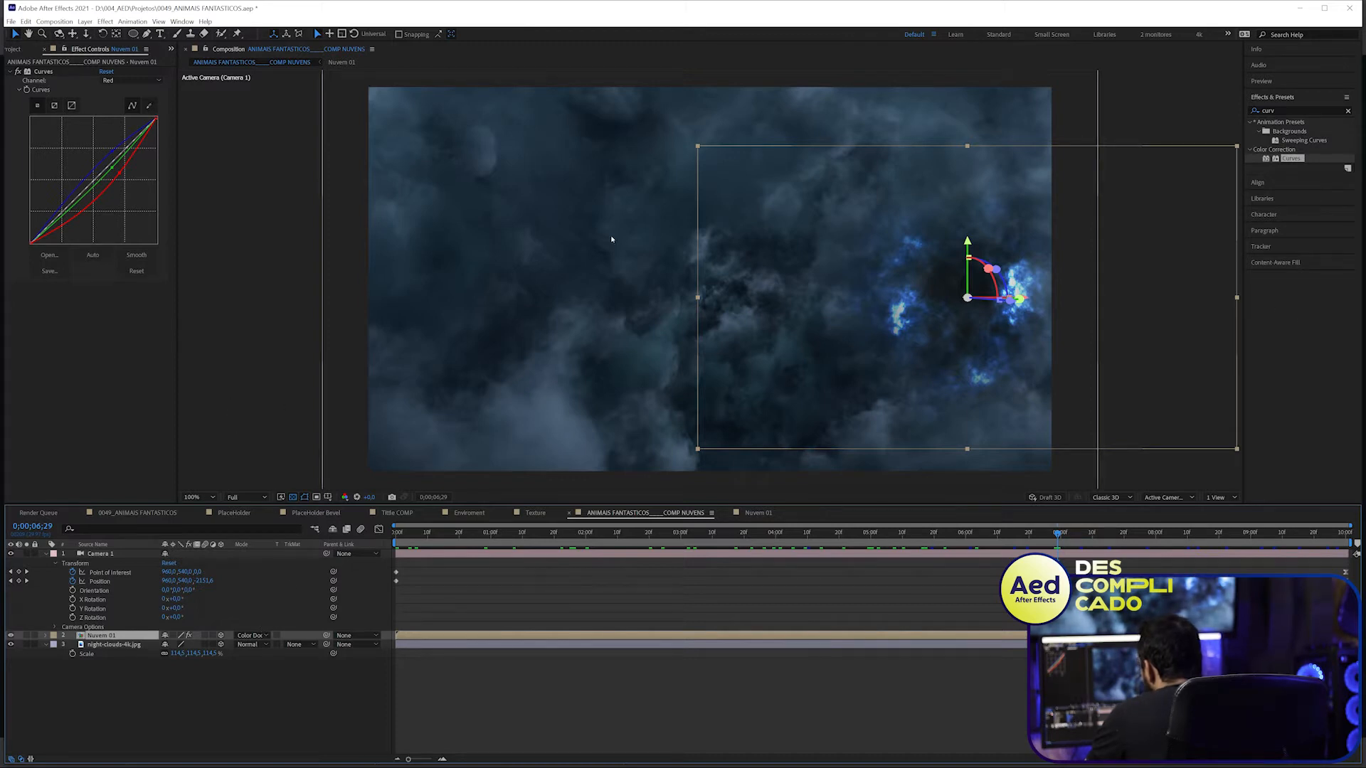
drag(119, 173, 116, 175)
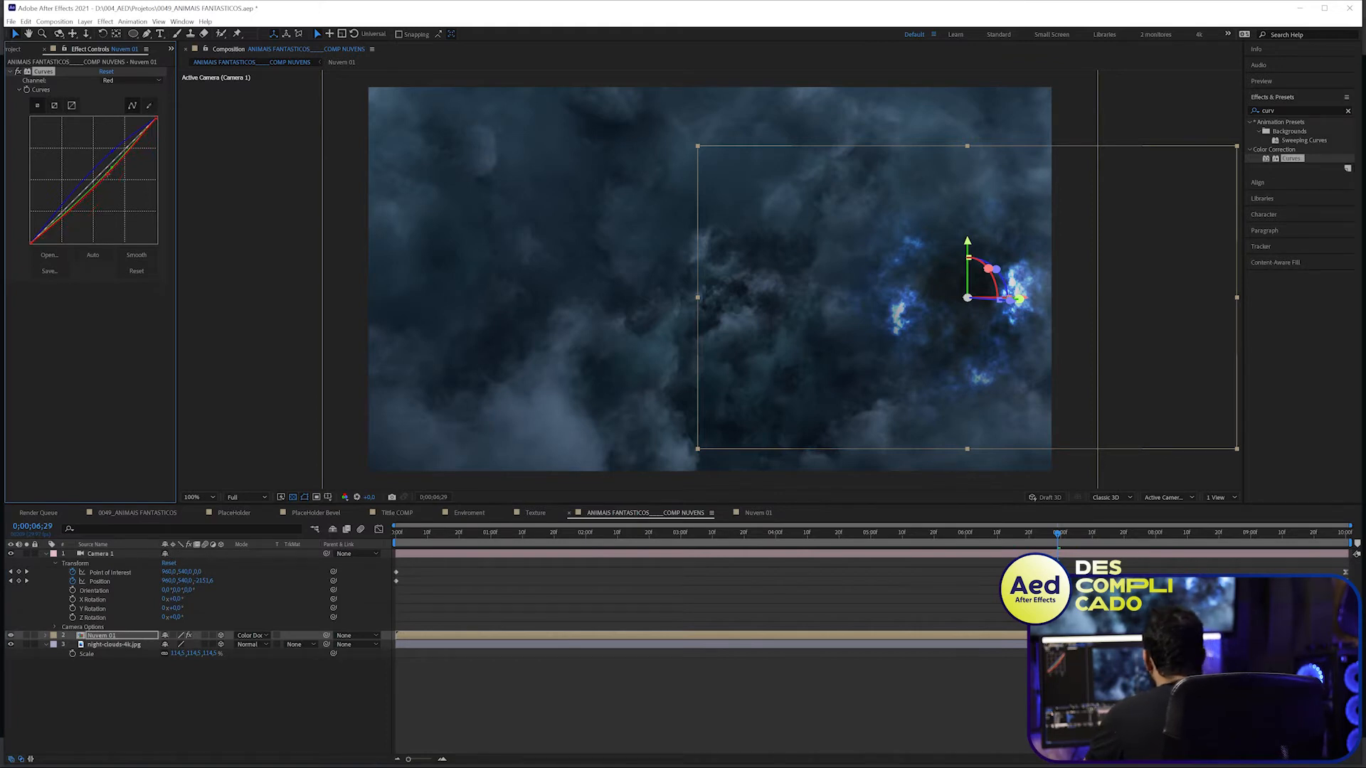
key(ctrl+z)
key(ctrl+z)
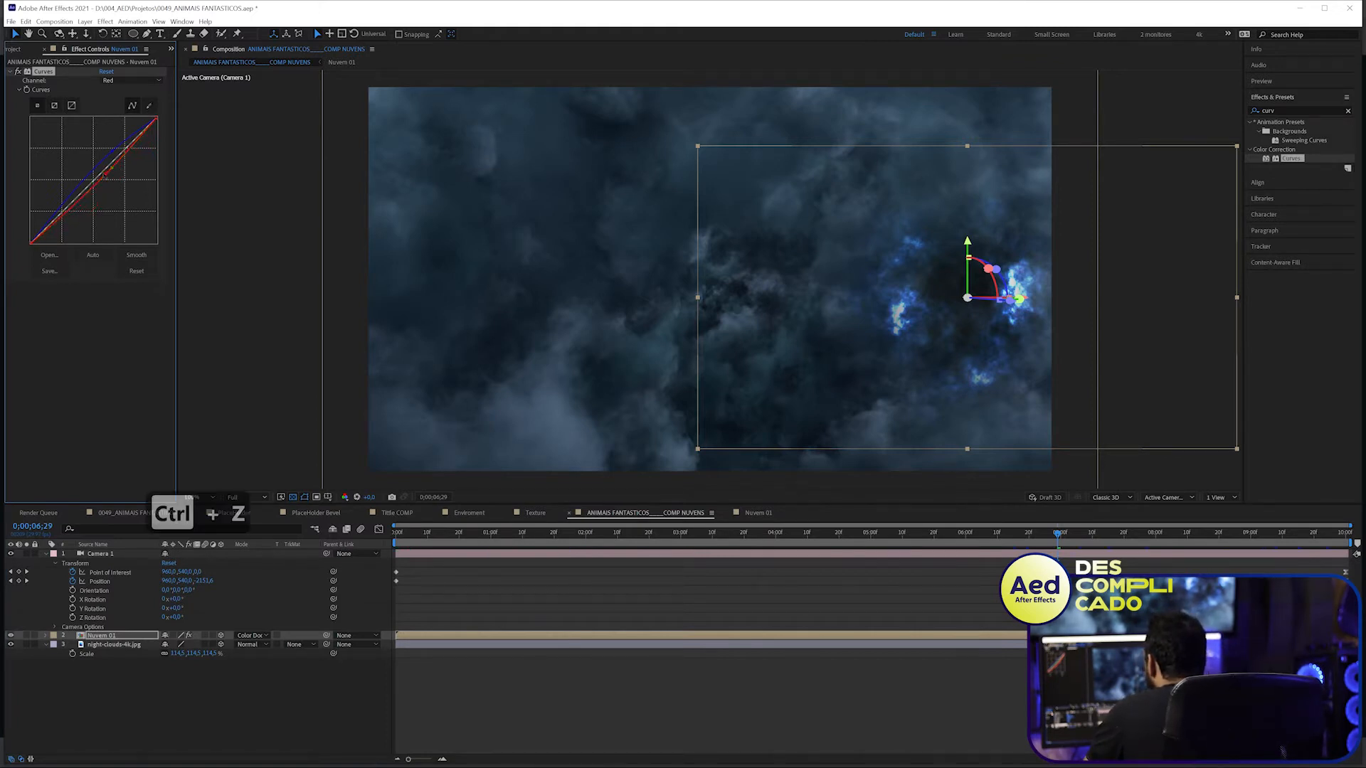
key(ctrl+z)
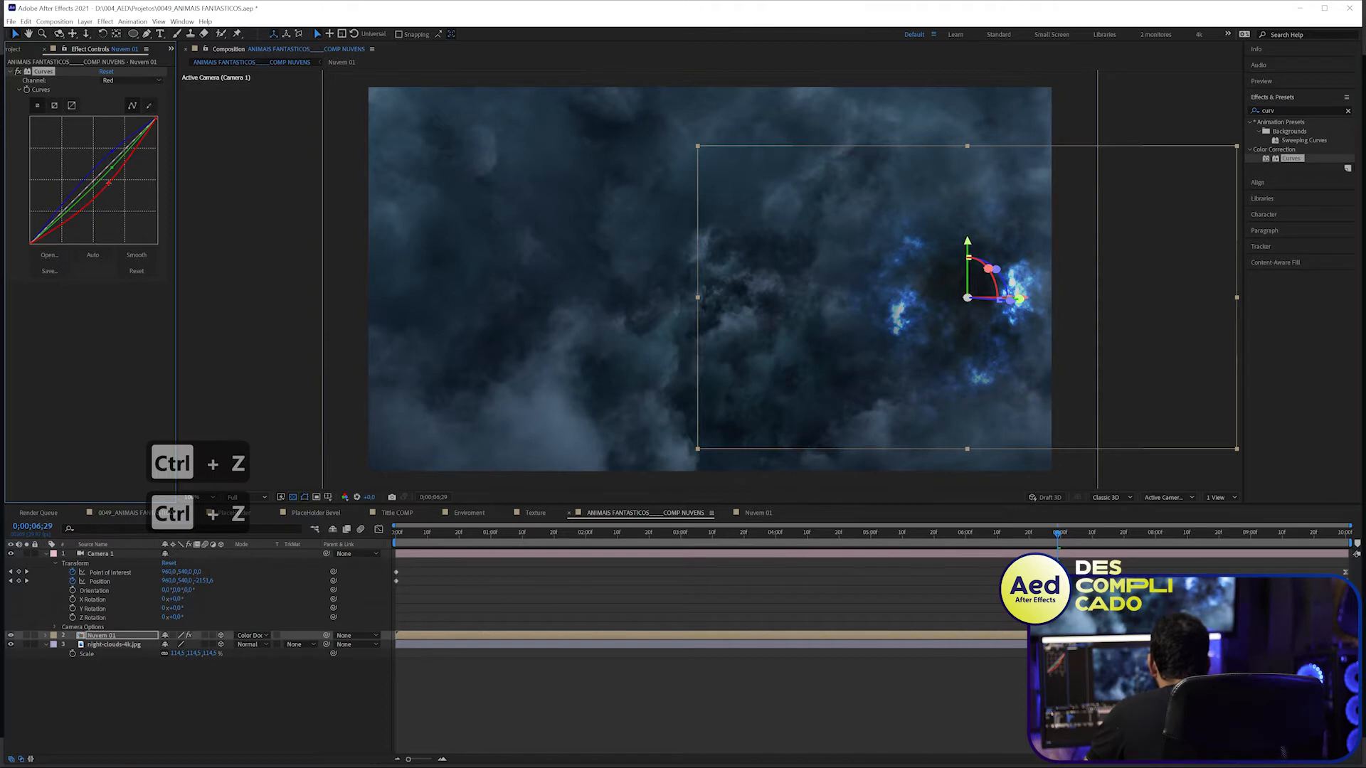
key(ctrl+z)
- Lower the Green curve of Nuvem 01's Curves effect further, check the clouds around 8 seconds, and save the project
drag(112, 167, 113, 173)
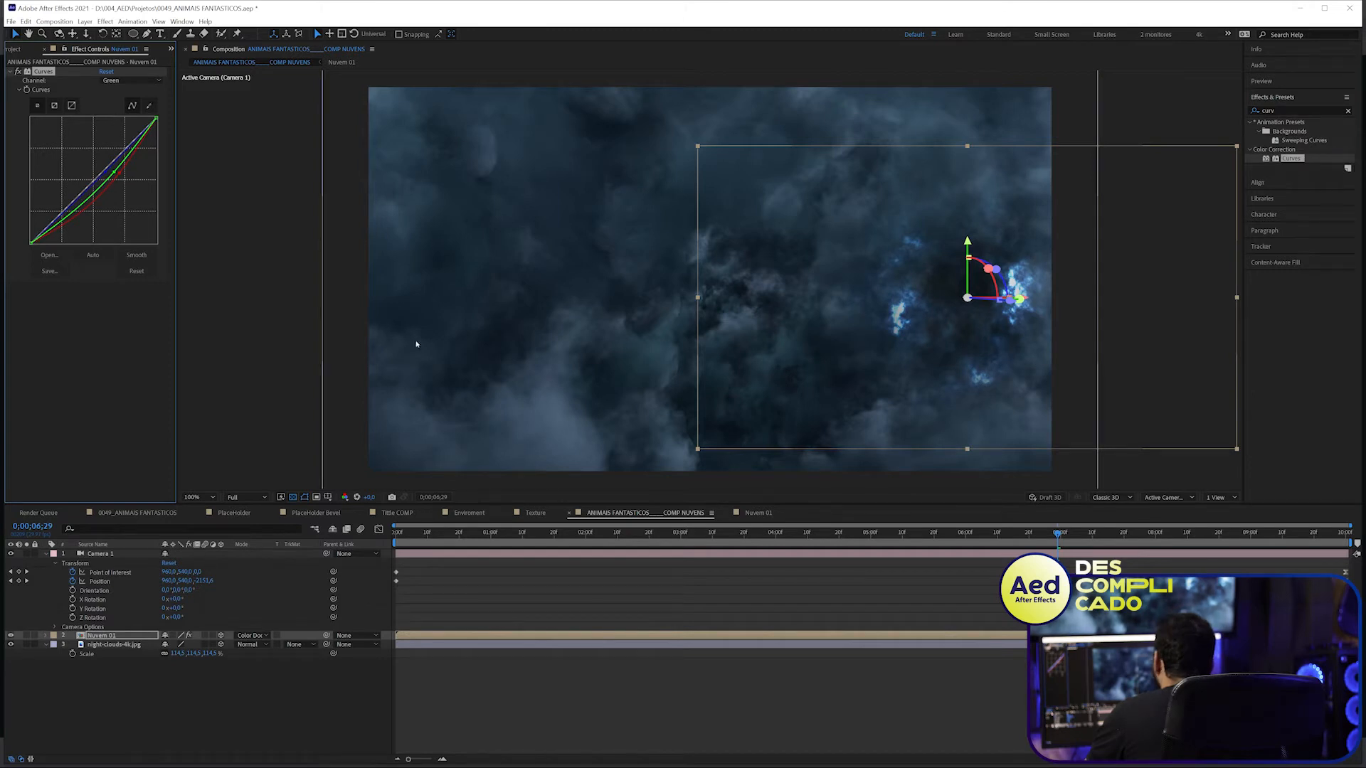
drag(500, 533, 1213, 562)
key(ctrl+s)
- Duplicate the Nuvem 01 layer and move the copy to the left part of the cloud scene
click(104, 636)
key(ctrl+d)
drag(1014, 297, 508, 335)
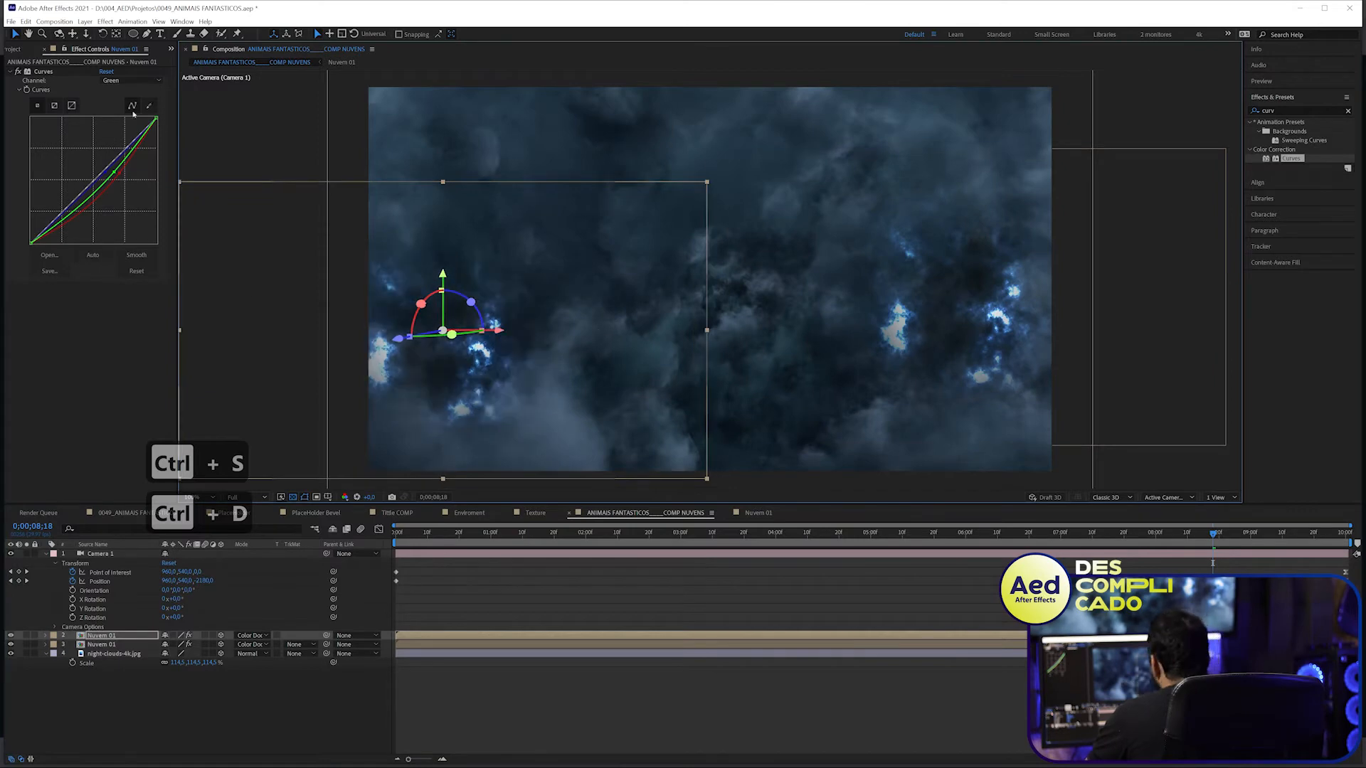
click(11, 49)
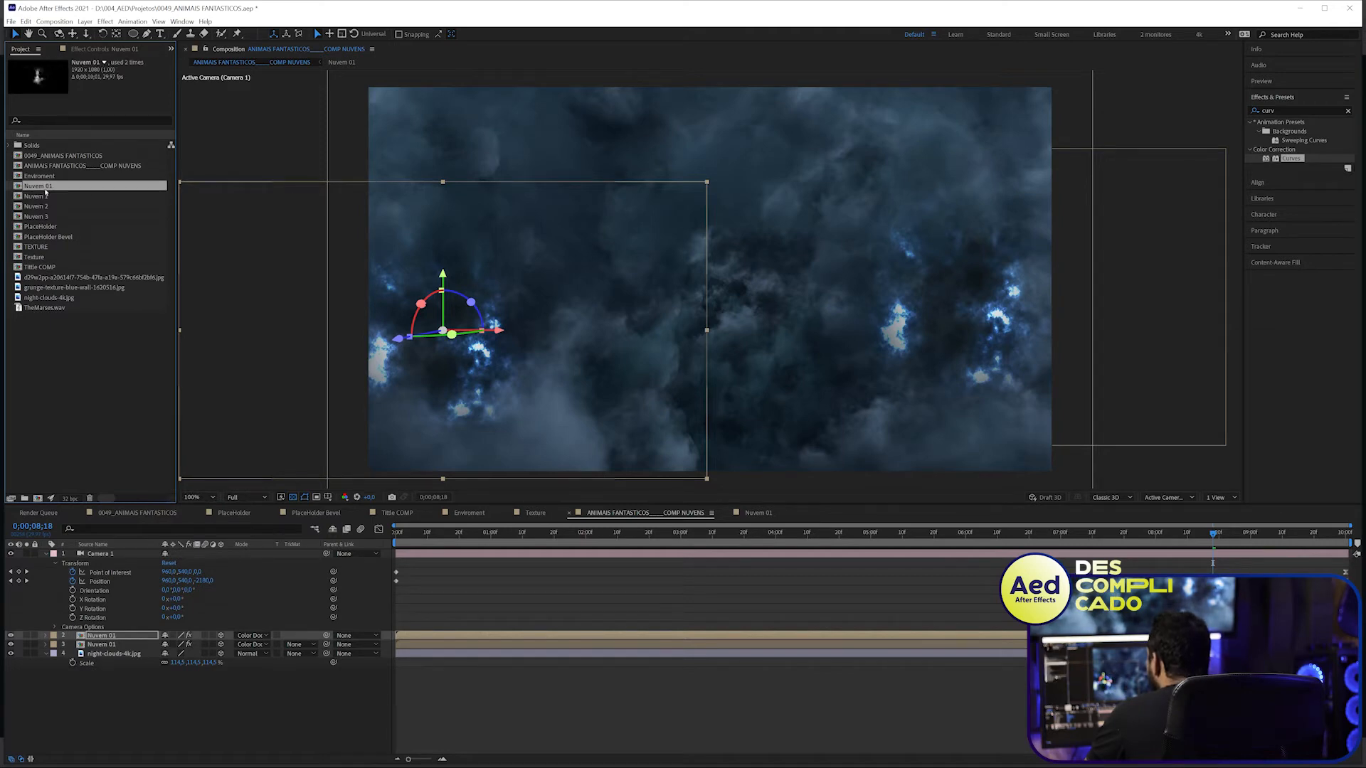
key(ctrl+d)
drag(43, 228, 46, 236)
key(ctrl+z)
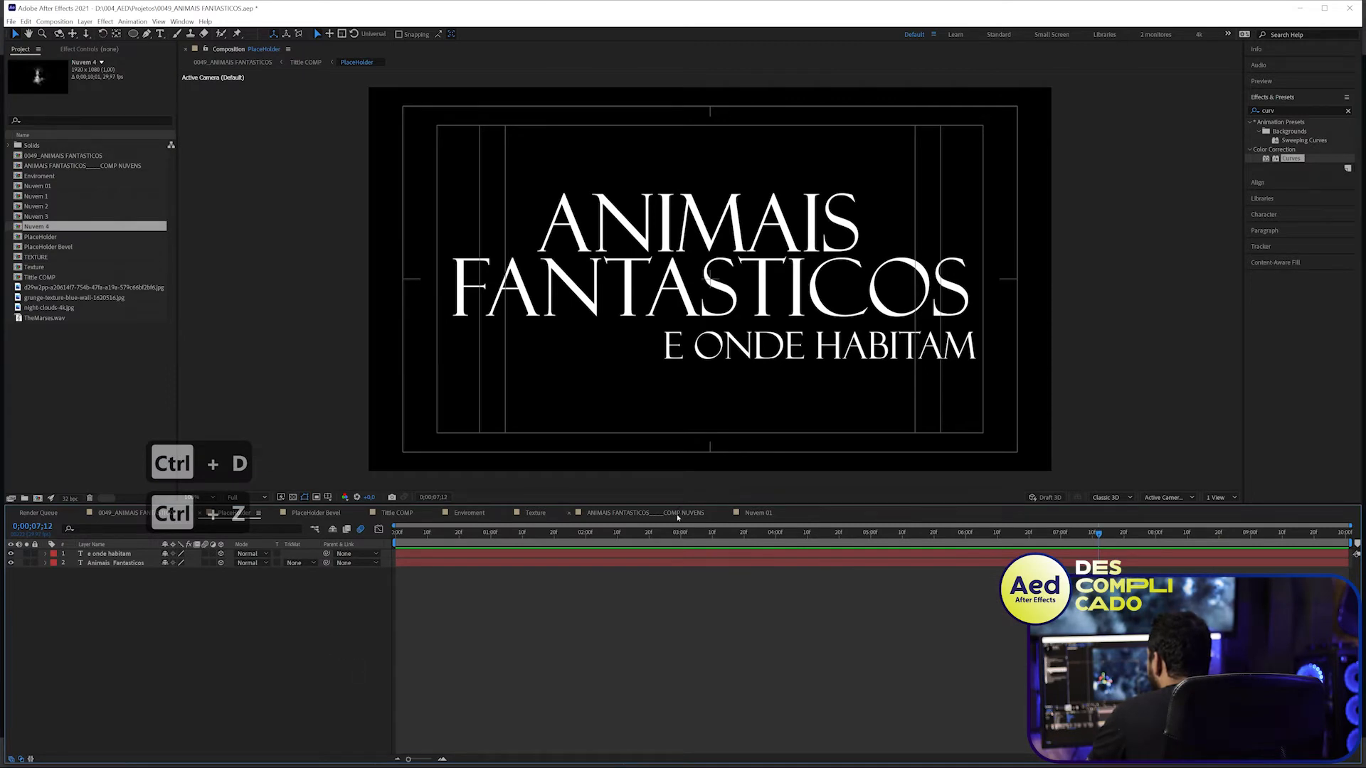
click(677, 515)
click(133, 644)
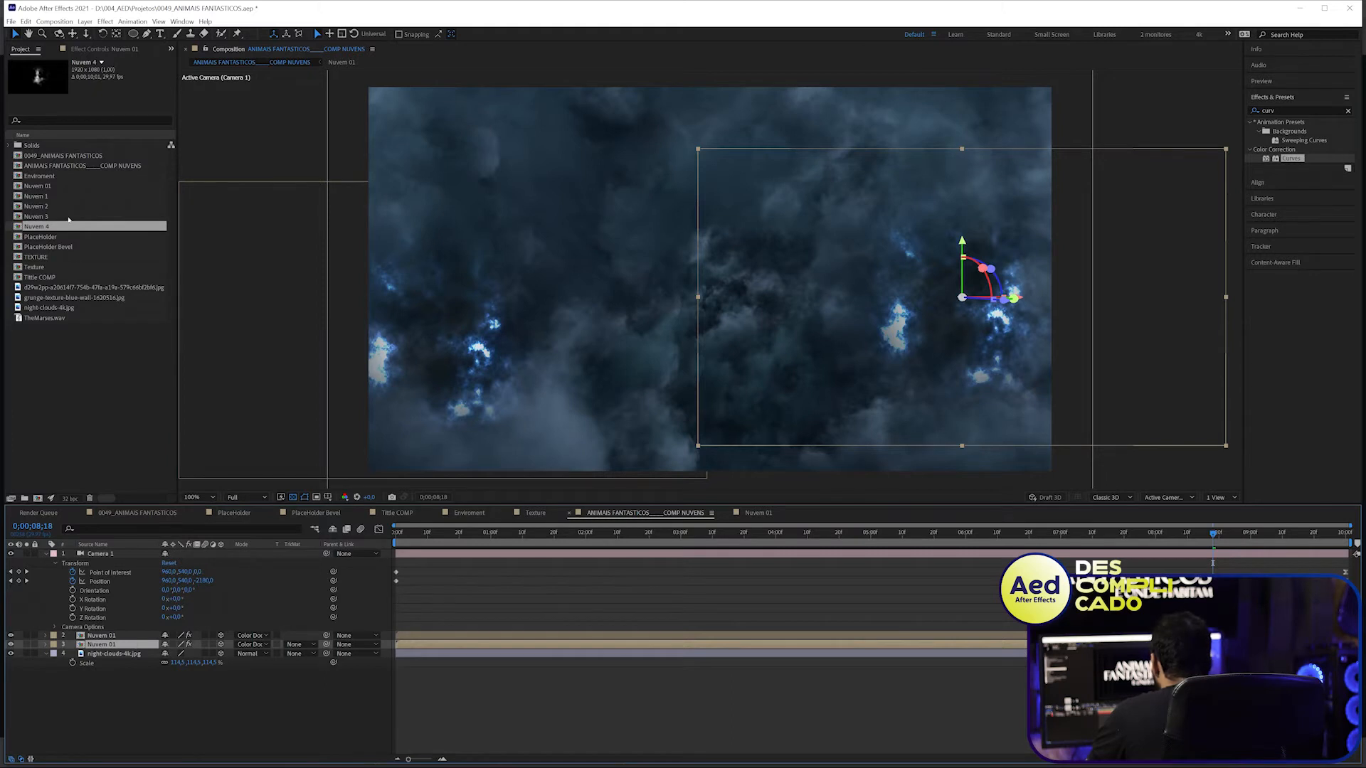
key(ctrl+d)
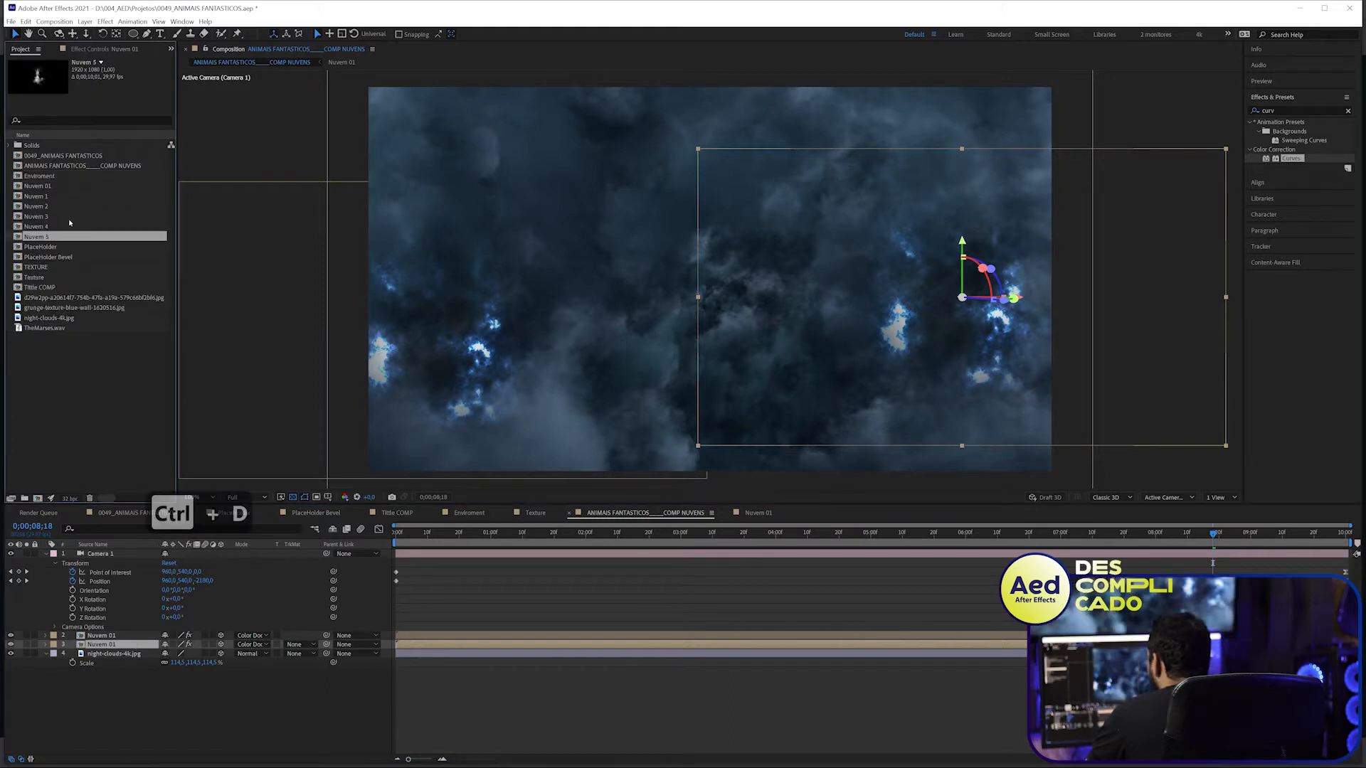
key(ctrl+z)
key(ctrl+z)
- Duplicate the Nuvem 01 composition as Nuvem 02 and use it to replace the source of the duplicated cloud layer on the left
click(60, 208)
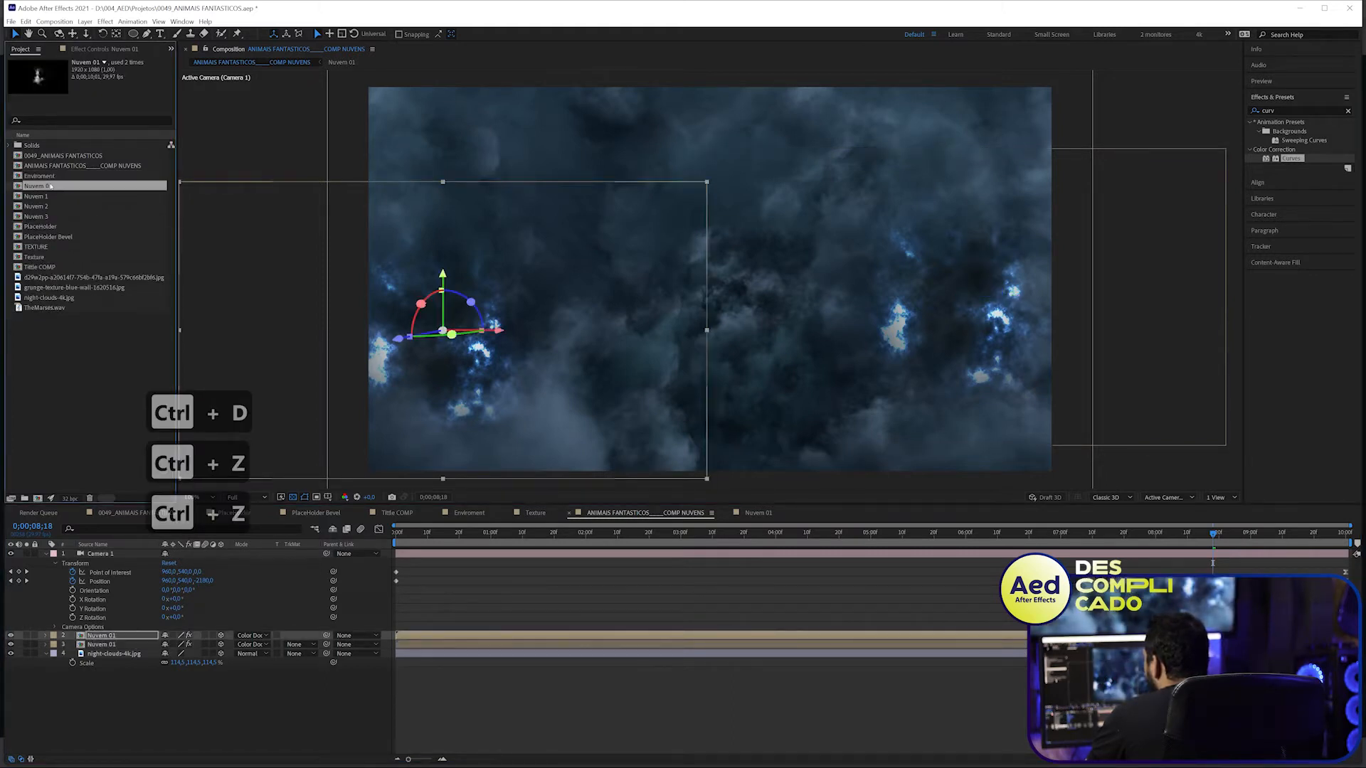
key(ctrl+d)
key(Return)
key(Right)
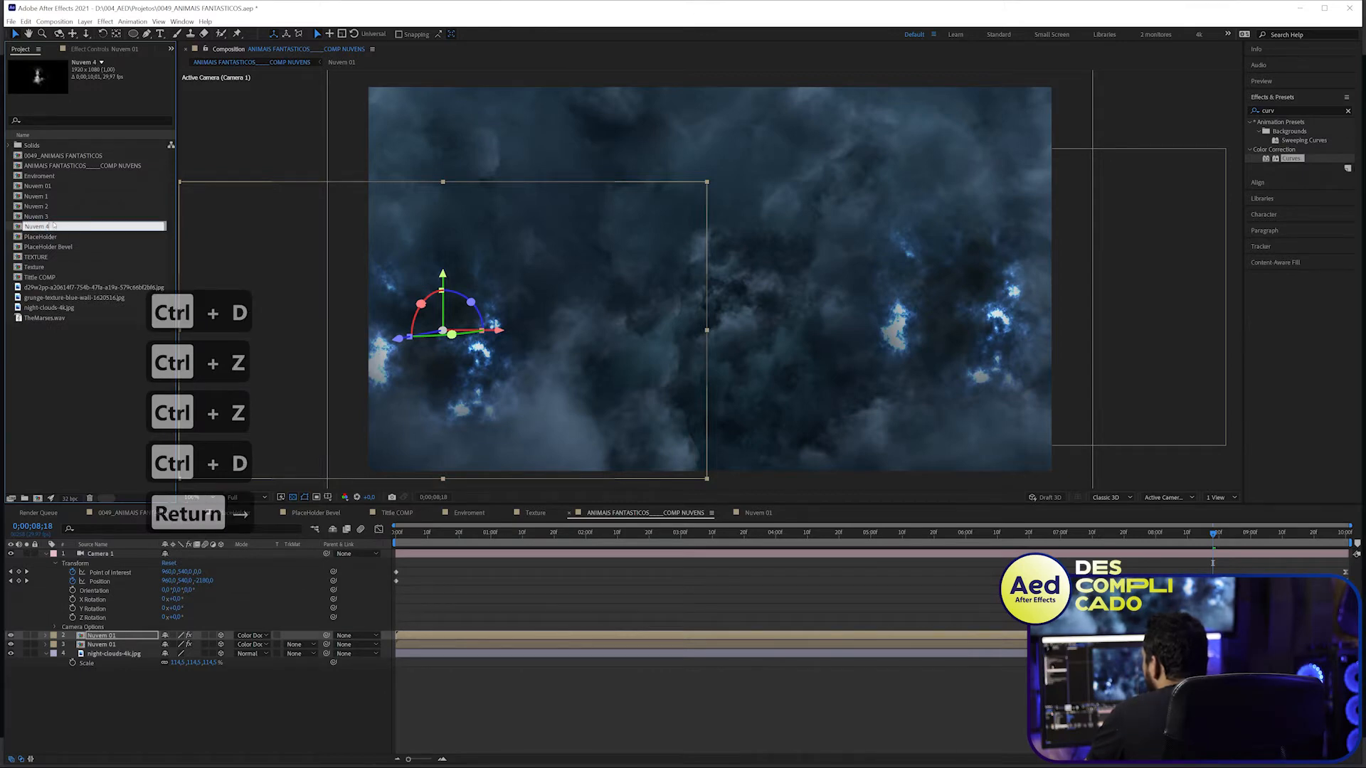
key(BackSpace)
text(02)
key(Return)
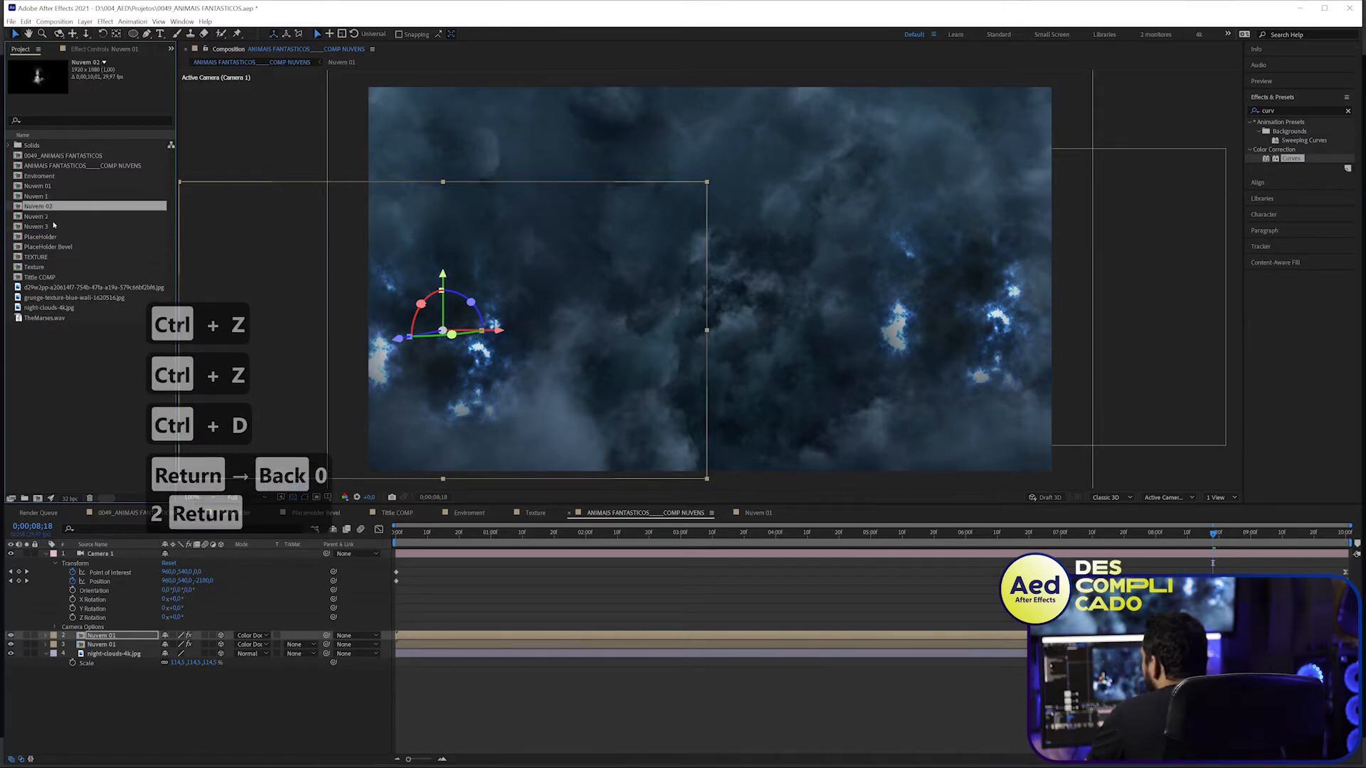
drag(58, 207, 110, 638)
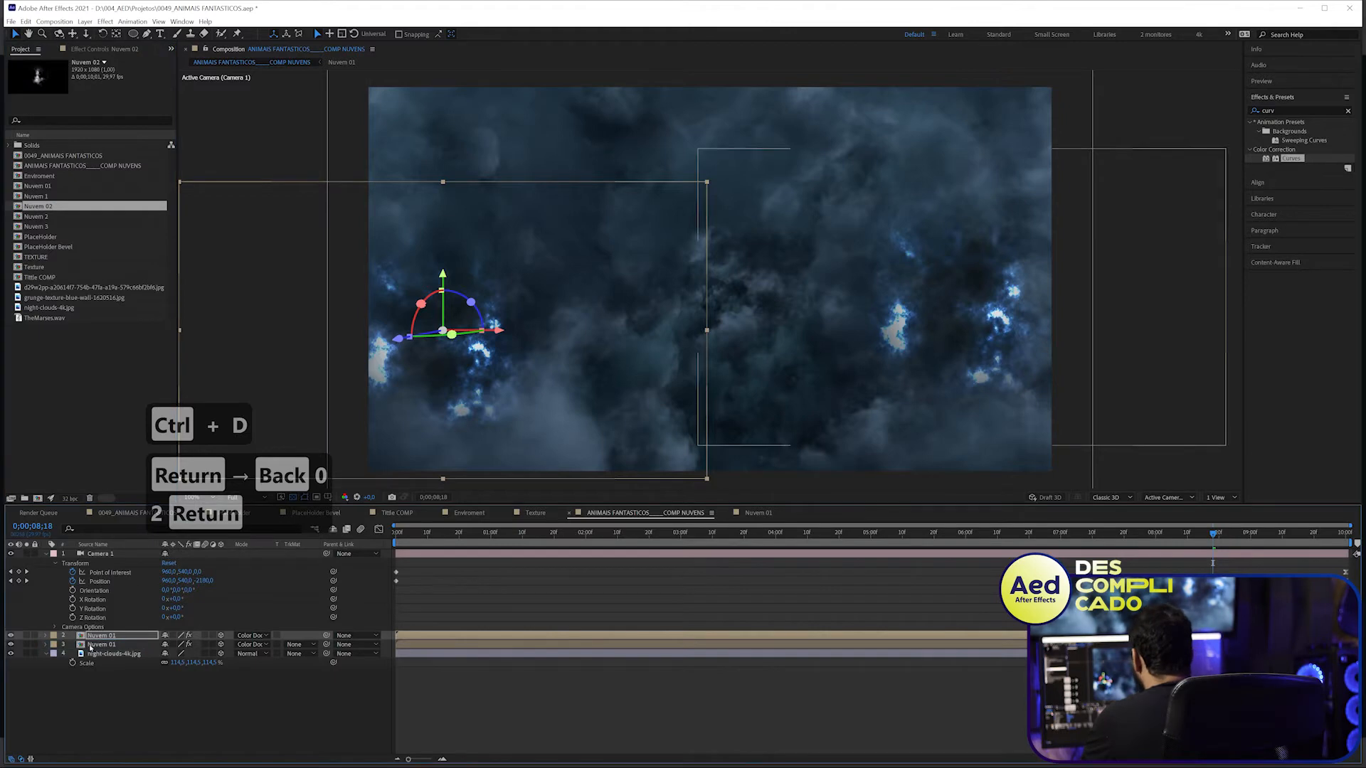
- Change the Fractal Noise Random Seed inside Nuvem 02 for a different cloud shape and check it in the clouds composition around 8 seconds
double_click(99, 635)
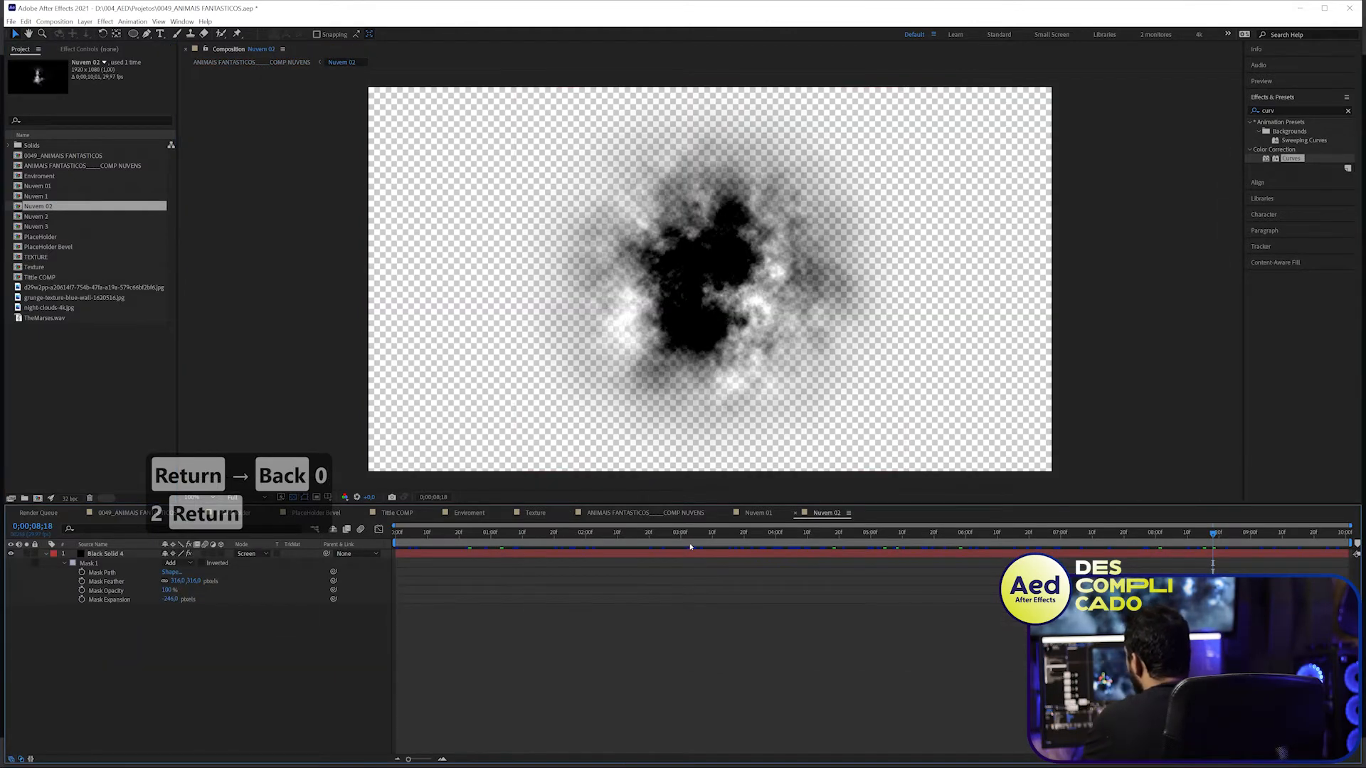
click(809, 542)
click(541, 543)
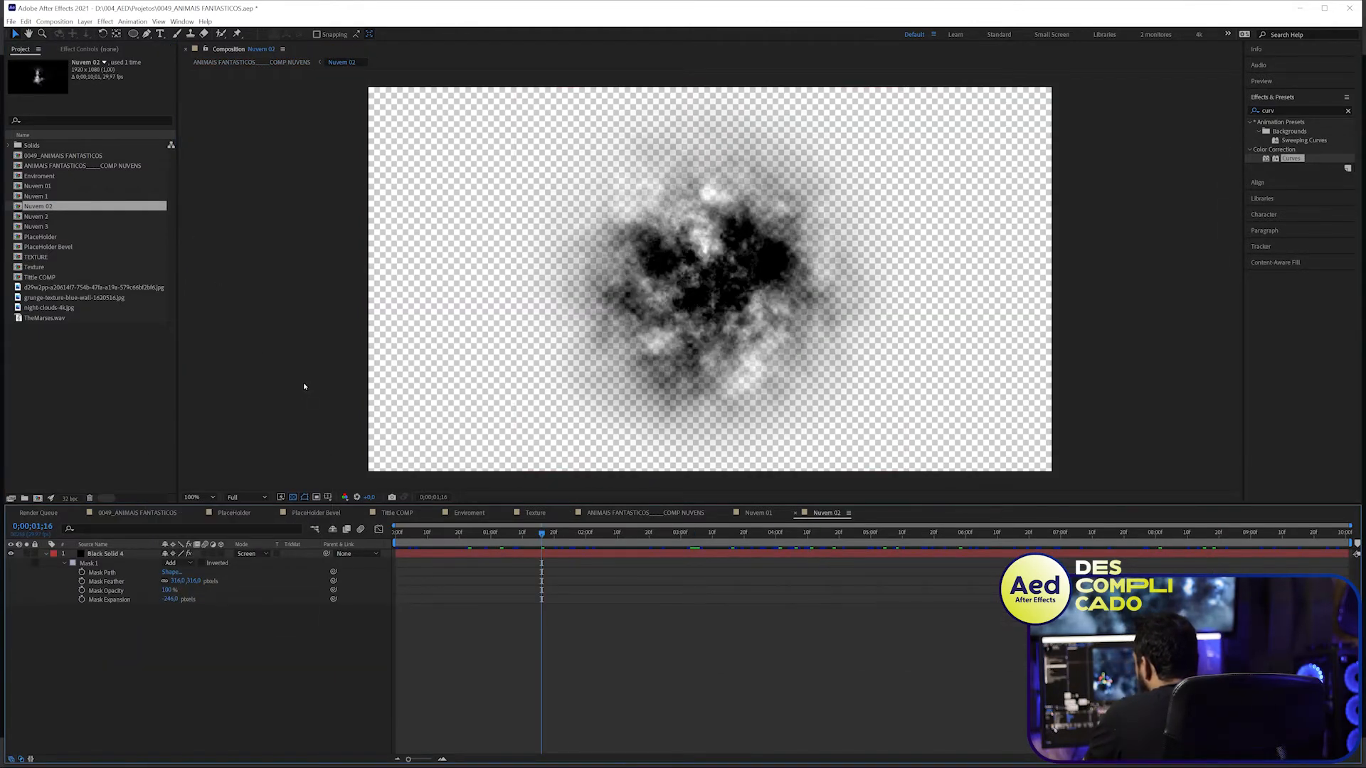
click(645, 559)
click(100, 49)
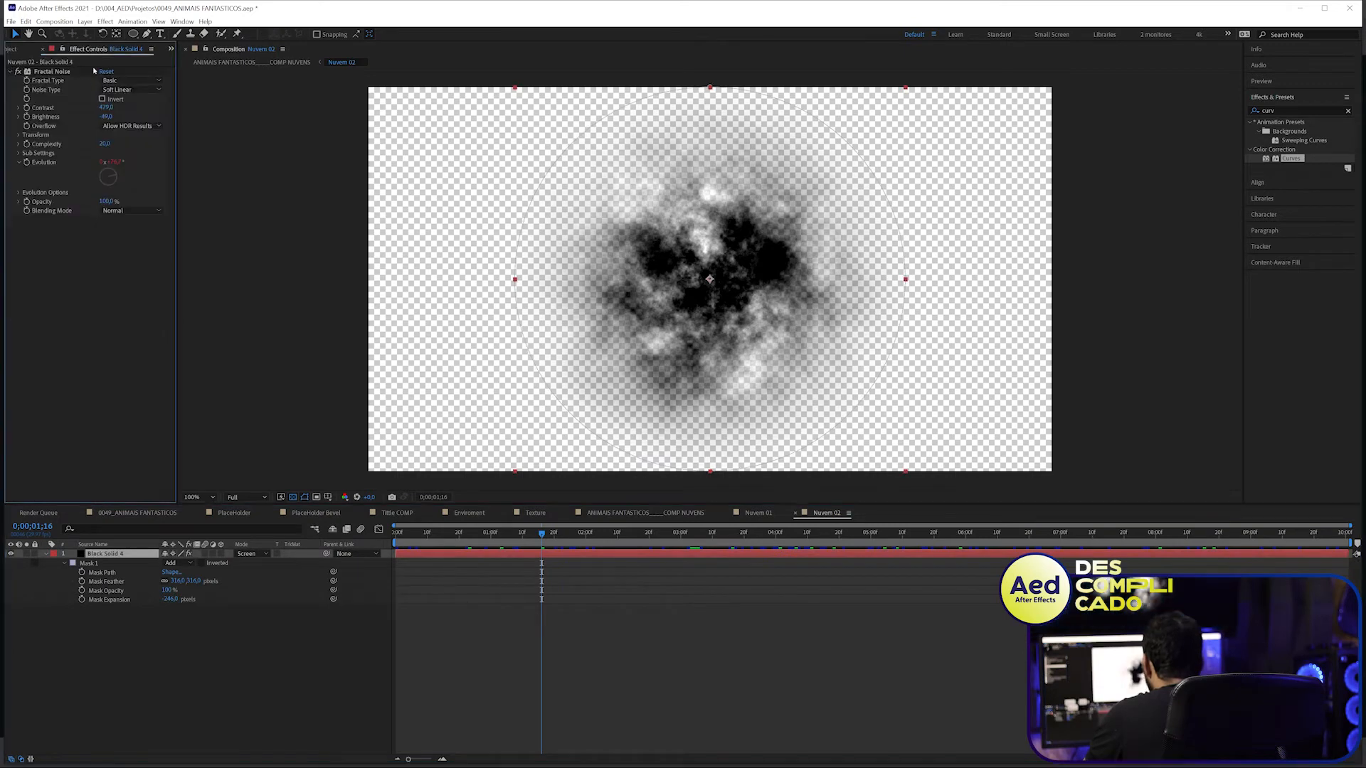
click(18, 192)
mouse_move(106, 220)
mouse_down()
mouse_move(130, 224)
mouse_move(112, 232)
mouse_up()
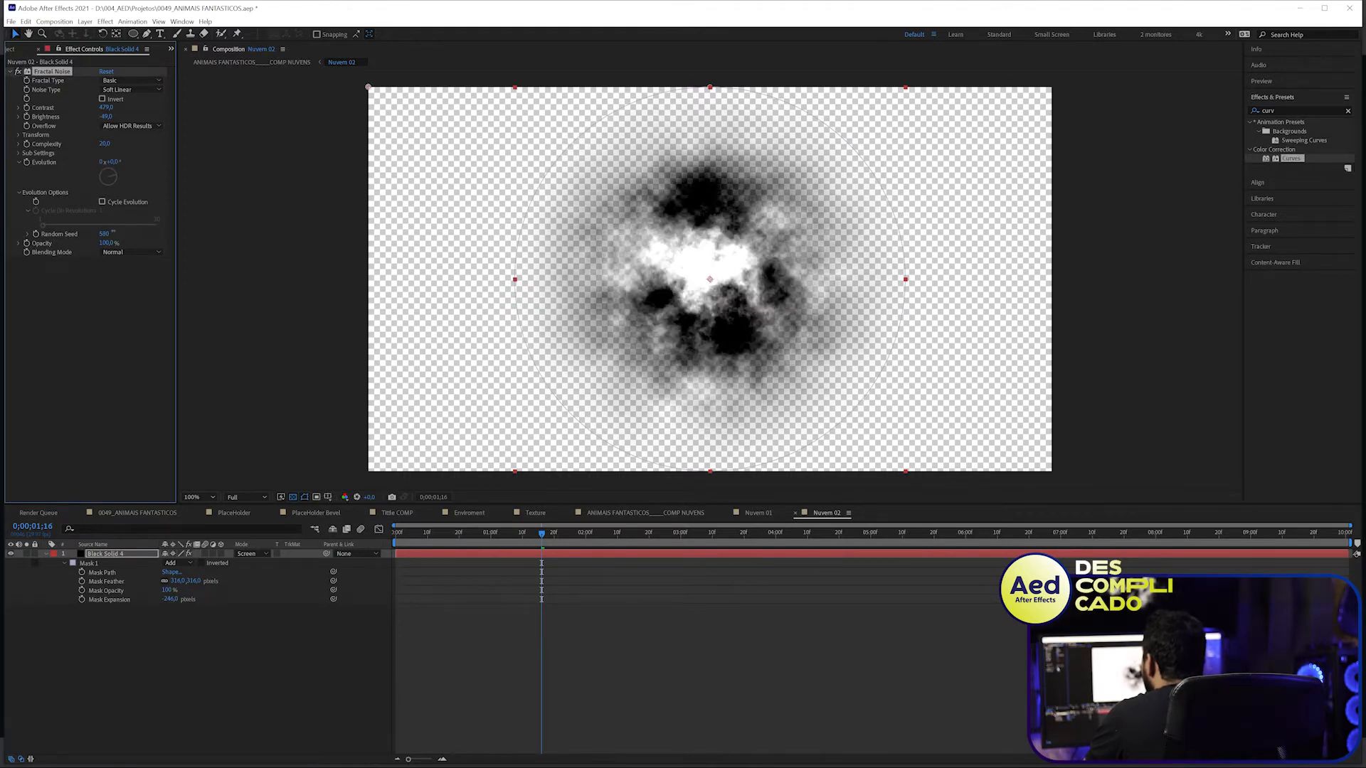
key(Tab)
click(532, 715)
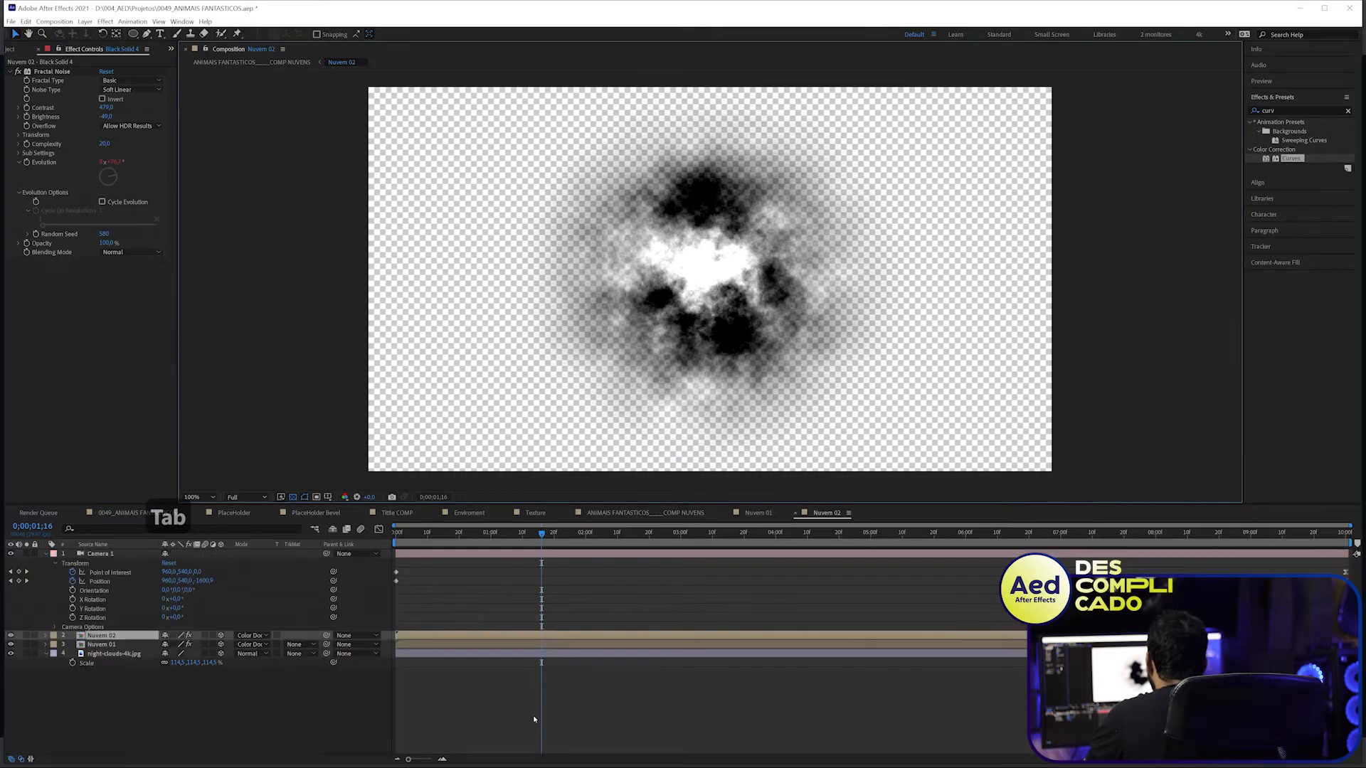
drag(601, 524, 1201, 497)
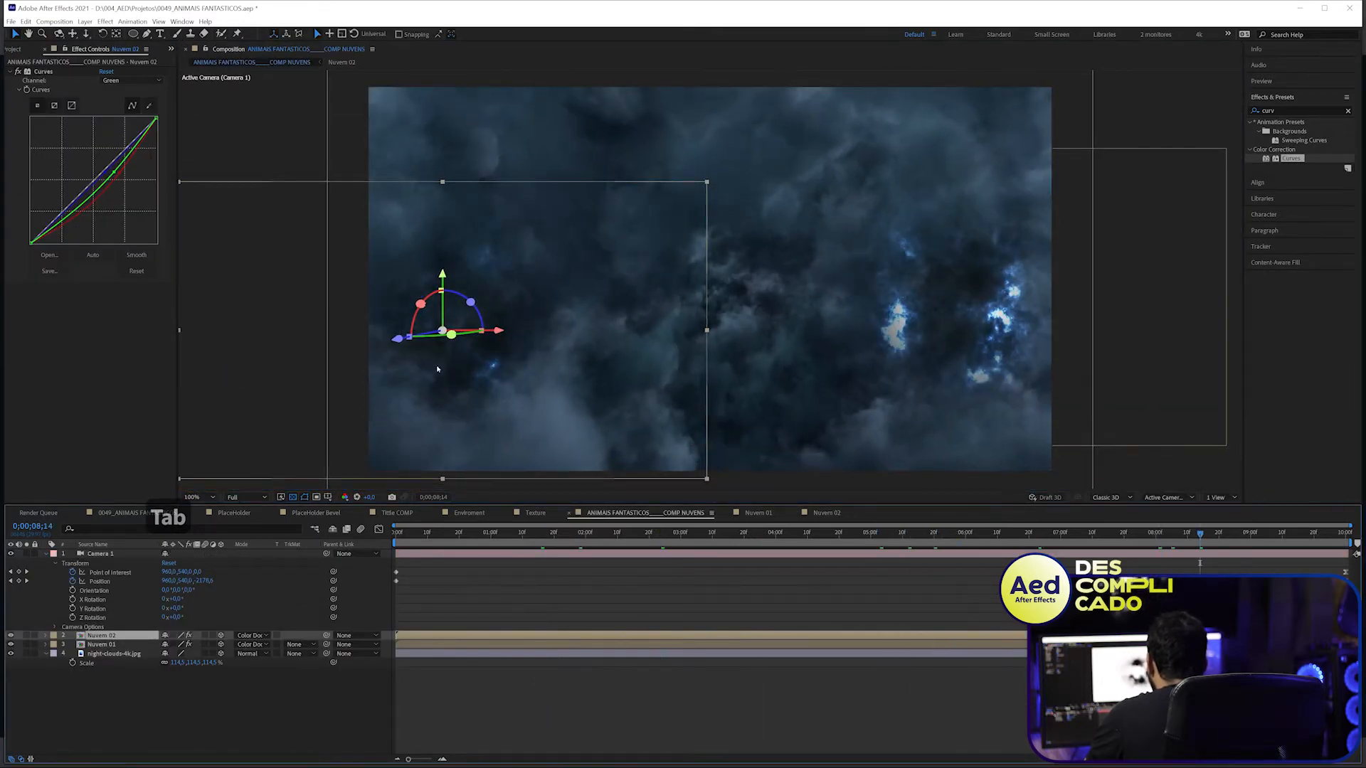
- Reposition and enlarge the Nuvem 02 cloud on the left, duplicate it, and place the copy in the upper middle of the scene
drag(472, 370, 511, 378)
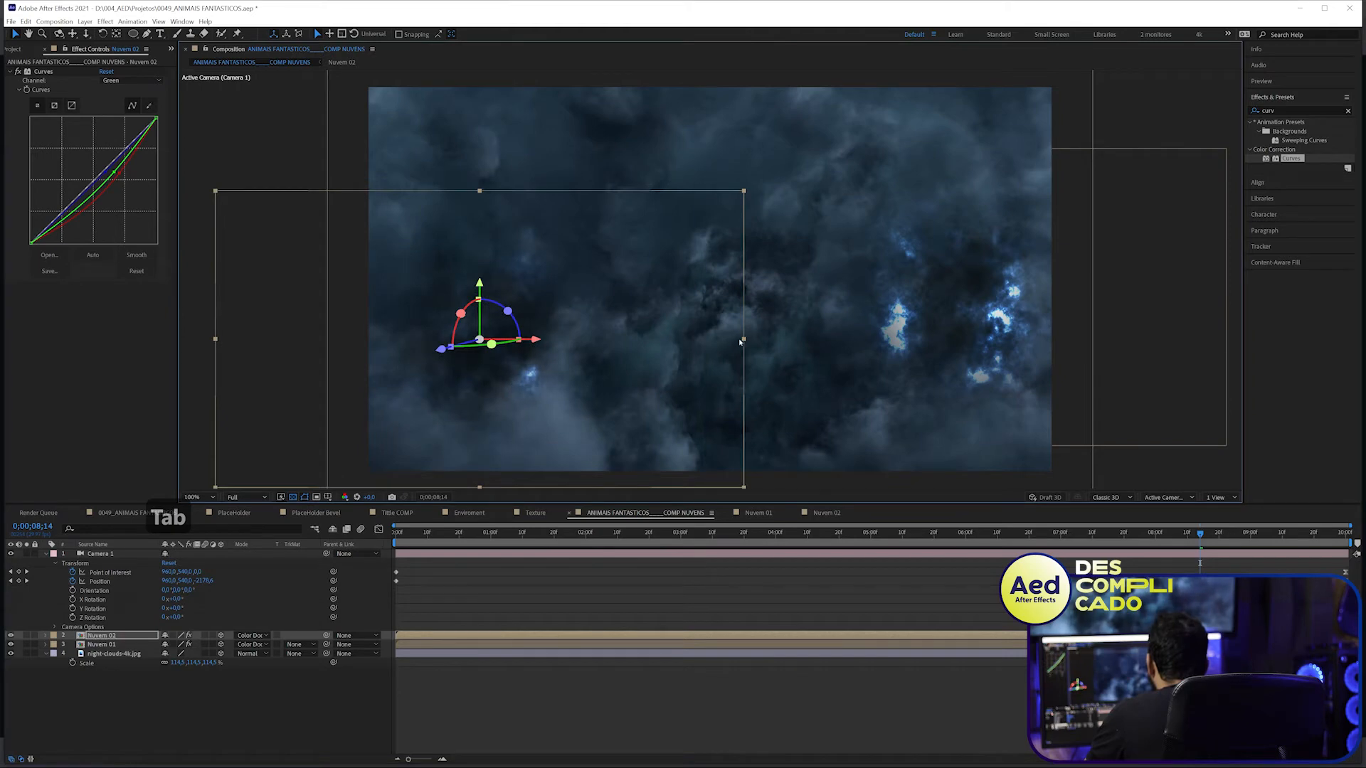
drag(743, 339, 903, 340)
key(ctrl+d)
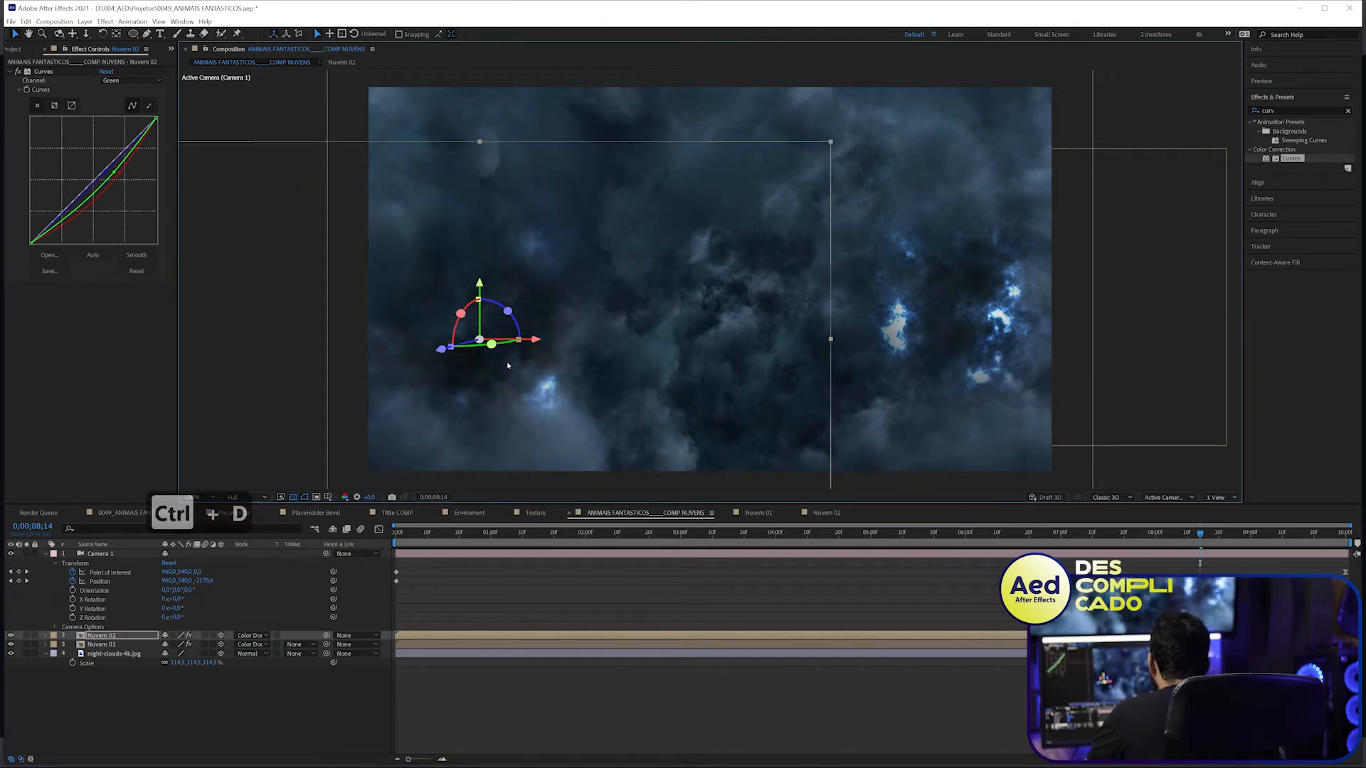
drag(467, 335, 764, 311)
- Duplicate the Nuvem 01 cloud on the right, move the copy to the lower middle, and check the clouds around 7 seconds
click(1035, 360)
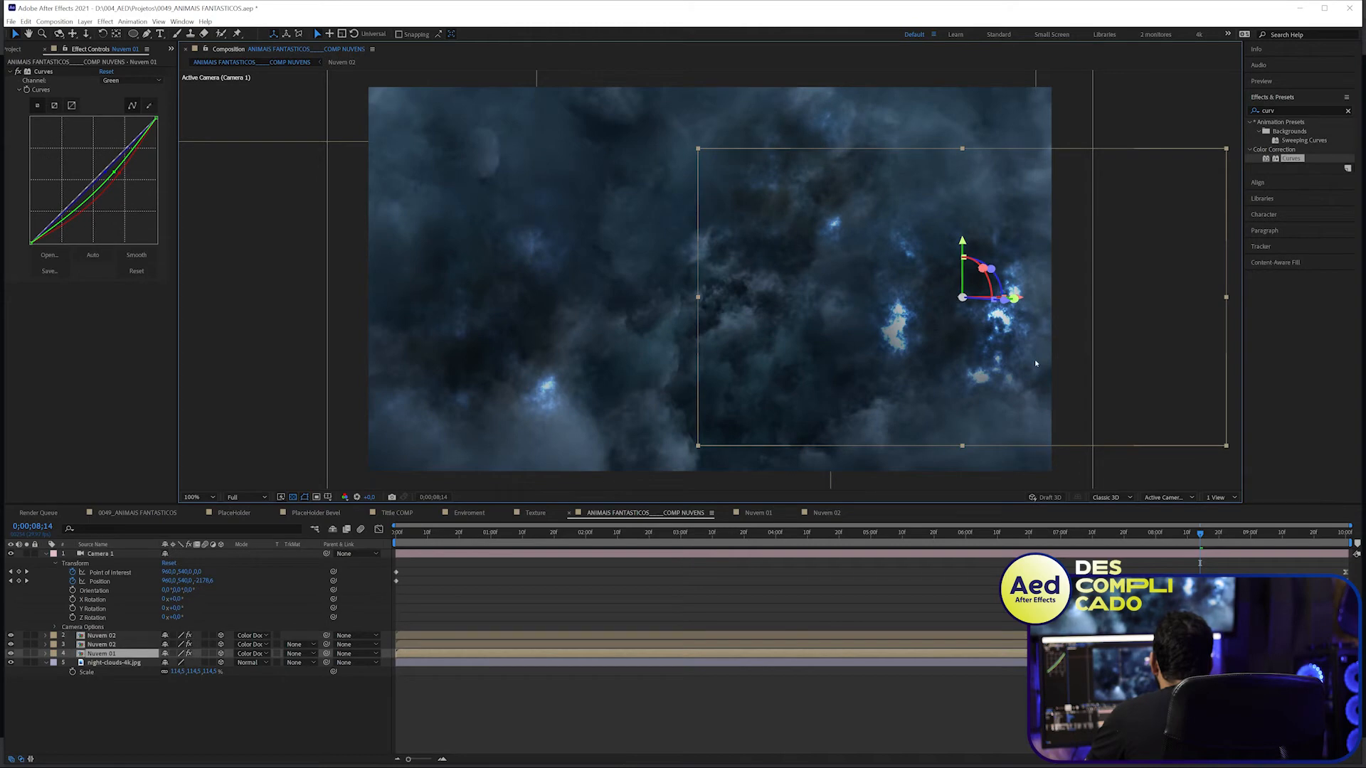
key(ctrl+d)
drag(1049, 306, 1252, 316)
drag(1146, 390, 713, 537)
drag(419, 533, 960, 527)
key(space)
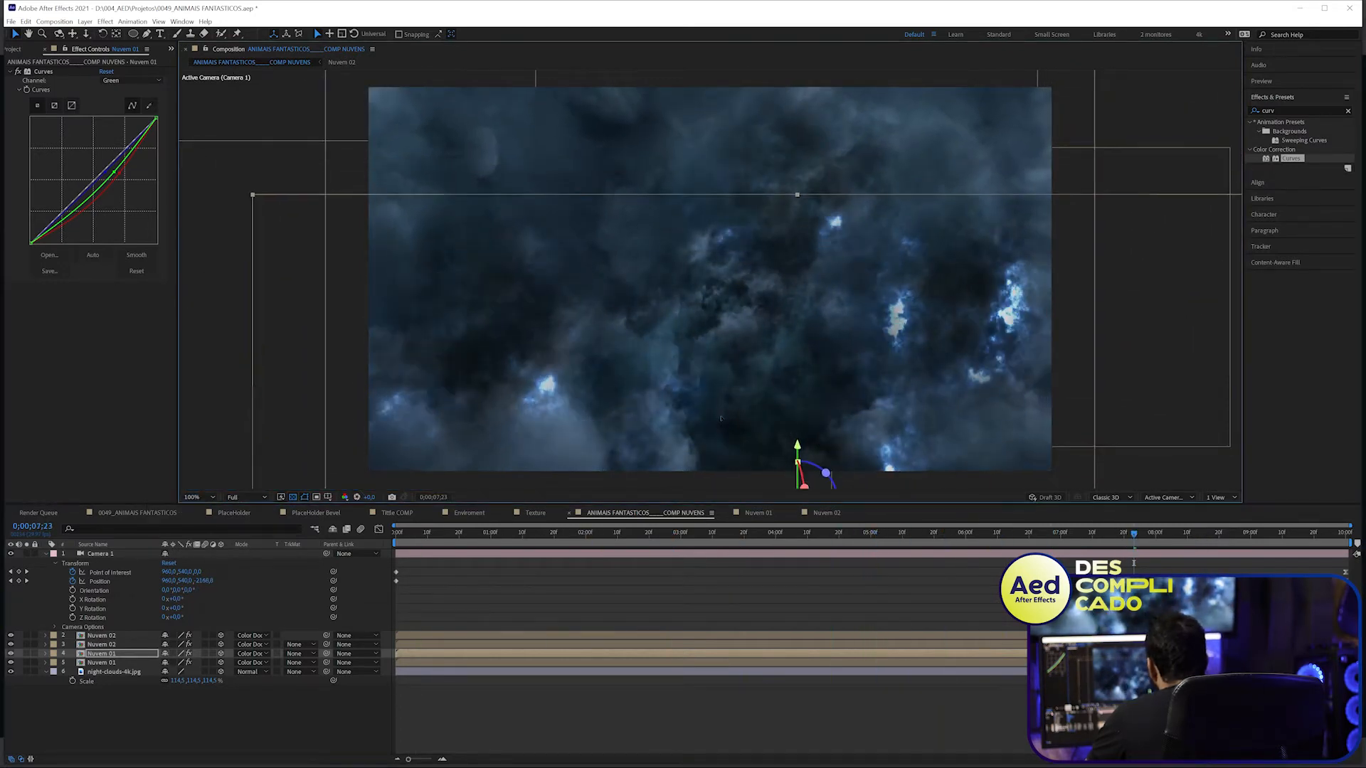
- Duplicate the upper-middle Nuvem 02 cloud, move the copy to the upper-left corner of the scene, and enlarge it
click(889, 276)
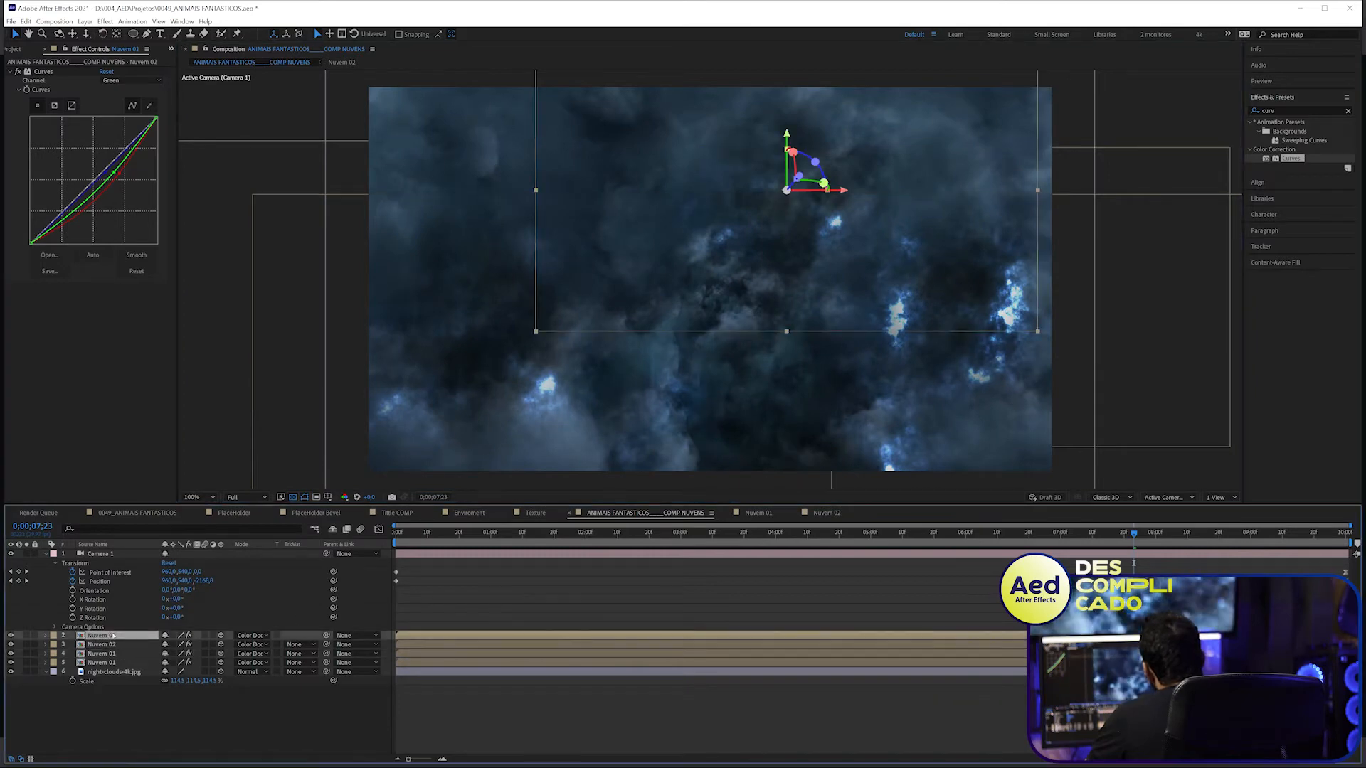
key(ctrl+d)
drag(890, 274, 426, 187)
drag(572, 245, 707, 321)
drag(451, 200, 300, 59)
scroll(525, 145, down, 1)
drag(386, 147, 531, 219)
- Shift the lower-middle Nuvem 01 cloud slightly left and fine-tune the placement of the surrounding clouds
drag(915, 395, 913, 394)
click(897, 416)
drag(805, 390, 764, 390)
click(1061, 342)
click(762, 193)
drag(914, 394, 790, 320)
drag(692, 275, 791, 319)
- Scrub the clouds composition to around 4 seconds to check the cloud arrangement, and save the project
scroll(764, 393, up, 1)
drag(518, 538, 755, 533)
drag(814, 524, 773, 528)
key(ctrl+s)
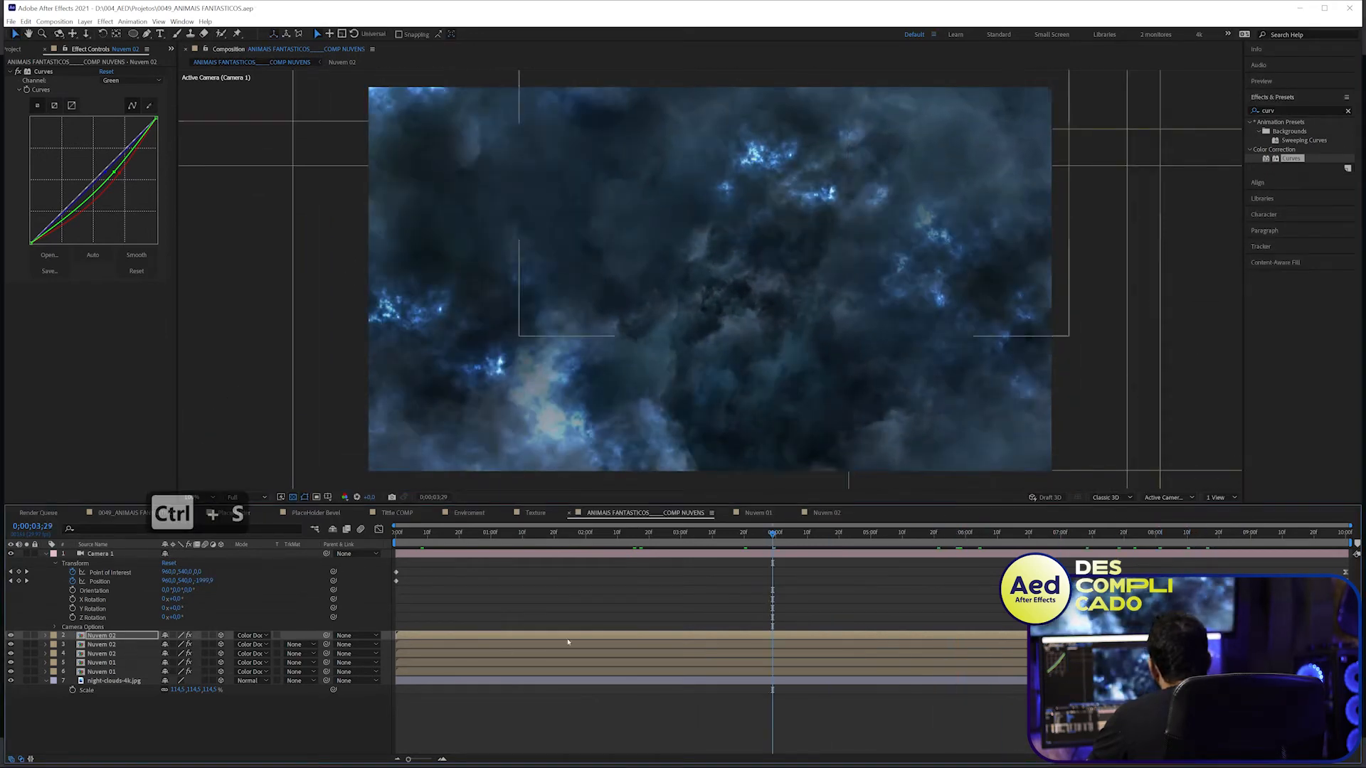
- Inside Nuvem 02, change the solid's Fractal Noise Evolution expression to time*30
double_click(128, 646)
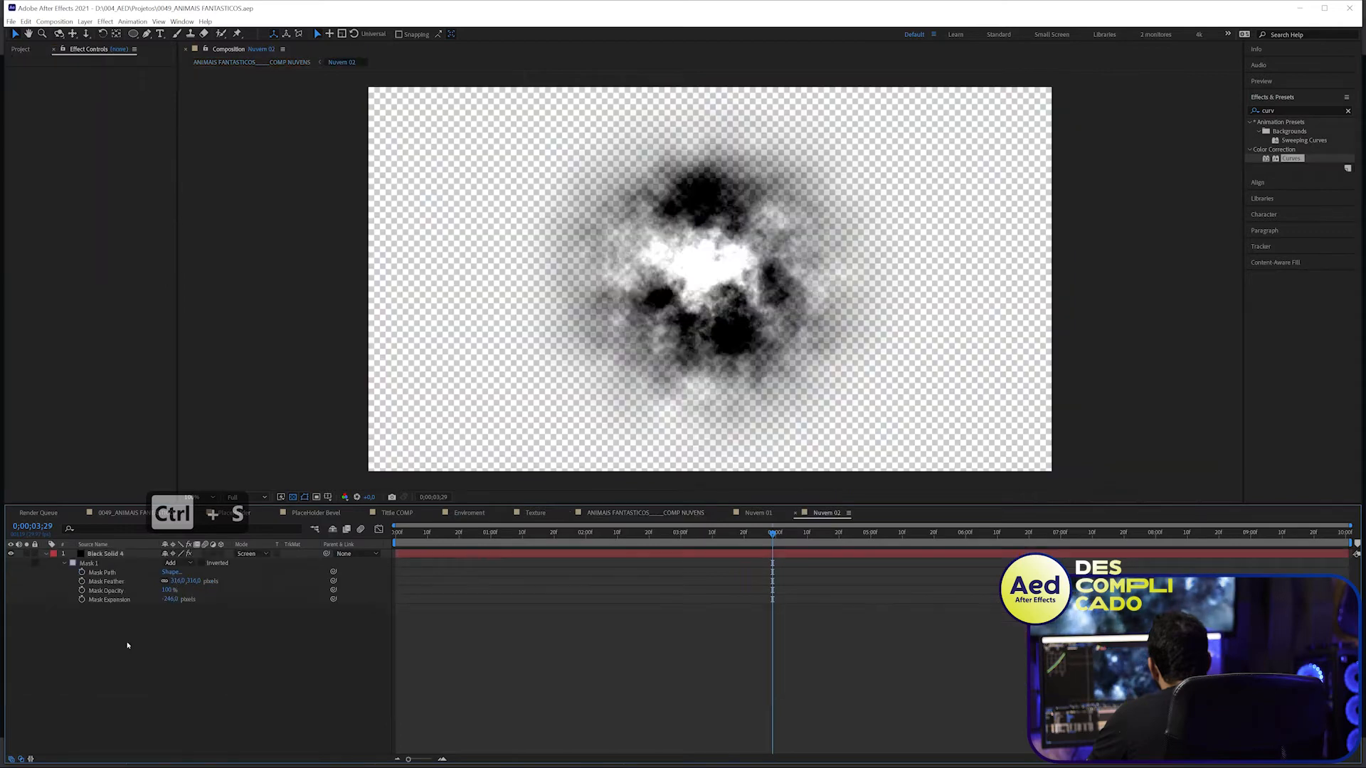
click(729, 306)
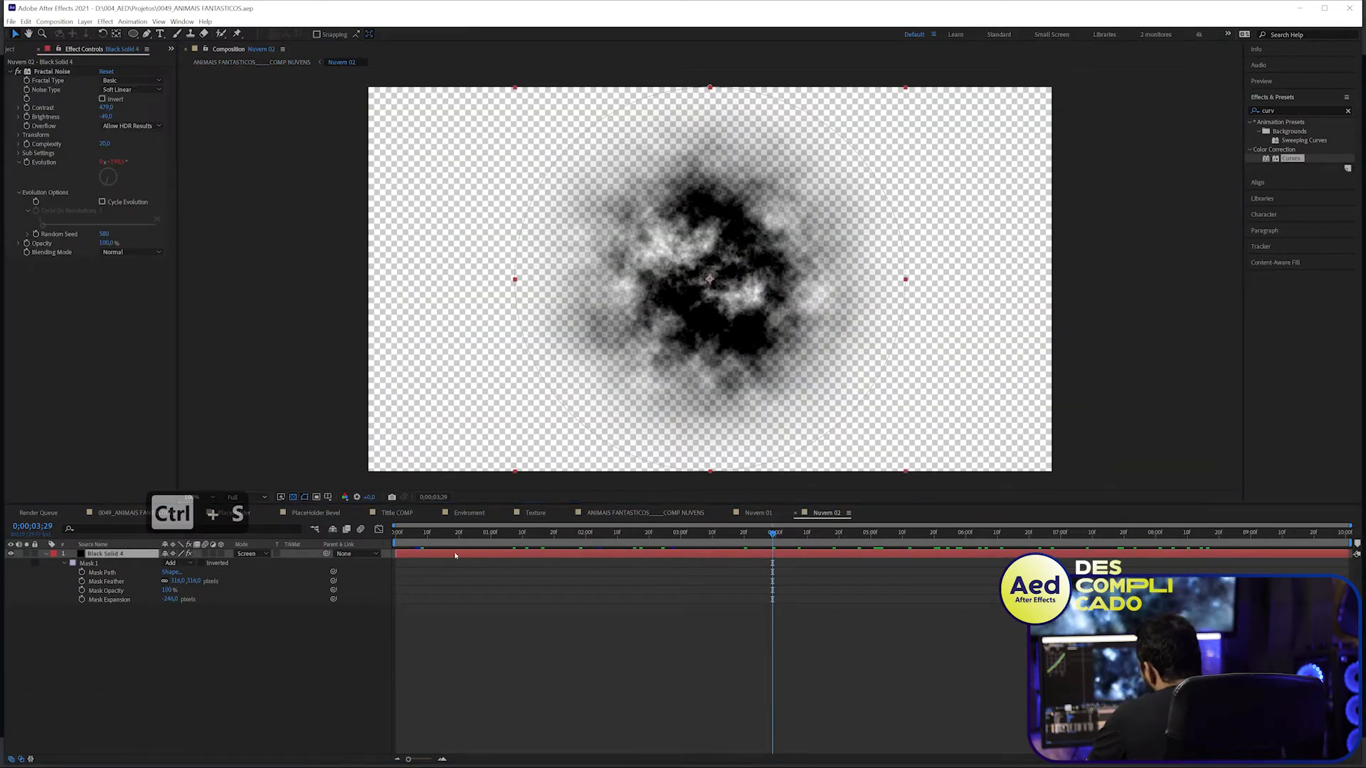
key(u)
key(u)
key(u)
key(u)
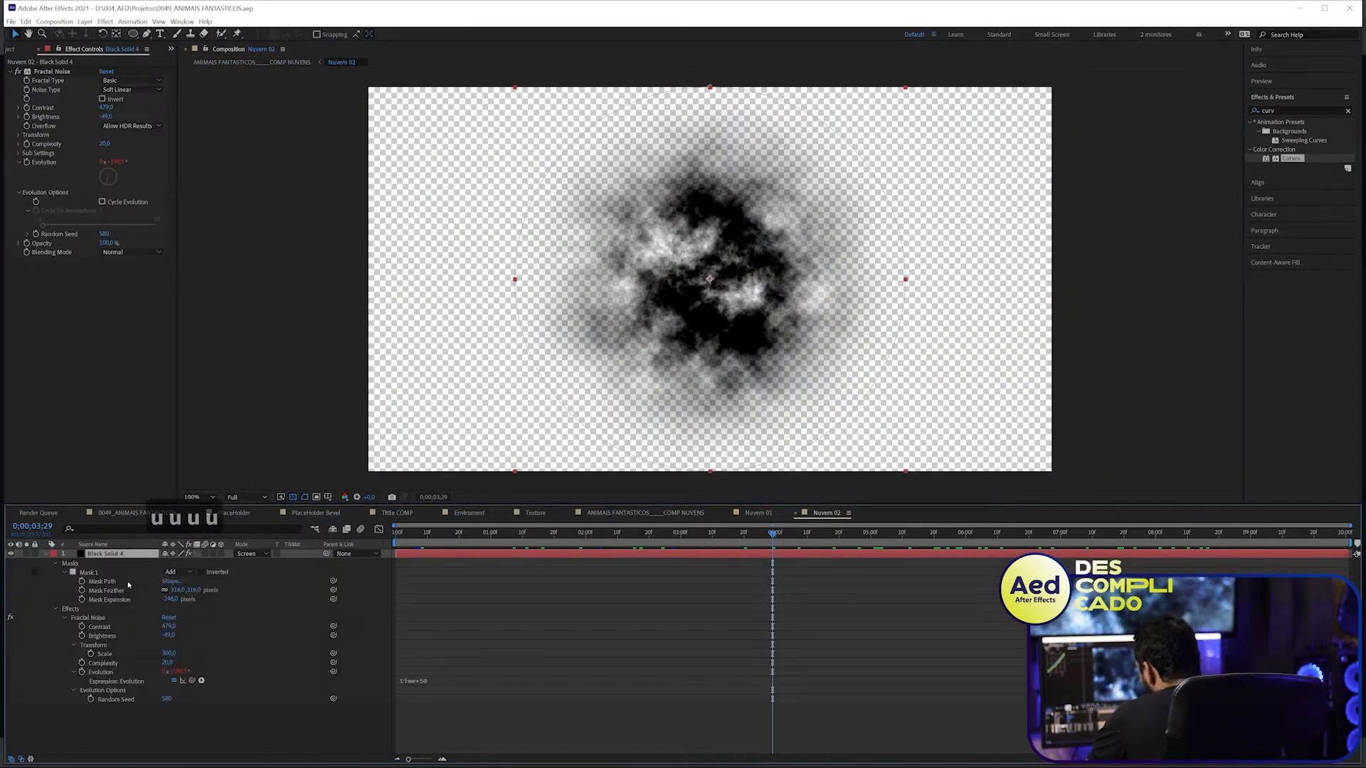
click(434, 683)
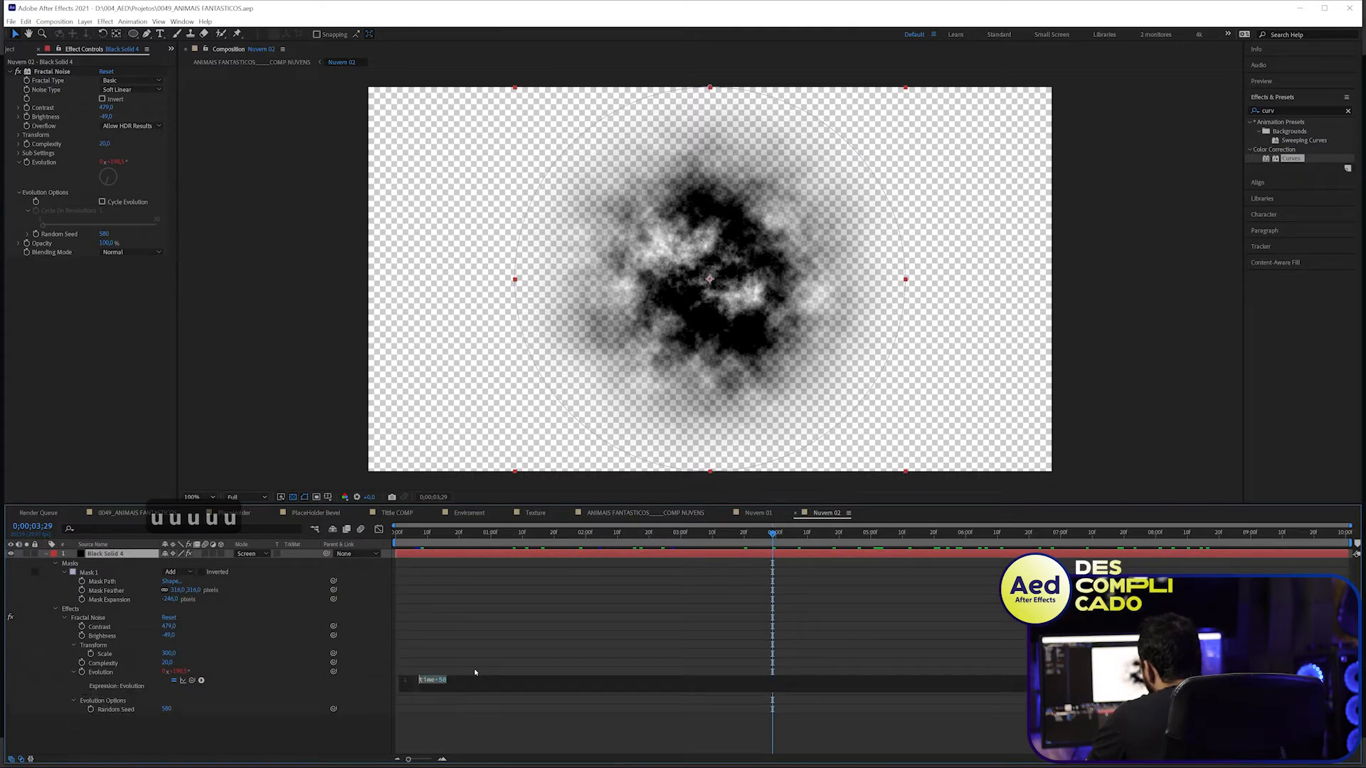
key(shift+Left)
key(shift+Left)
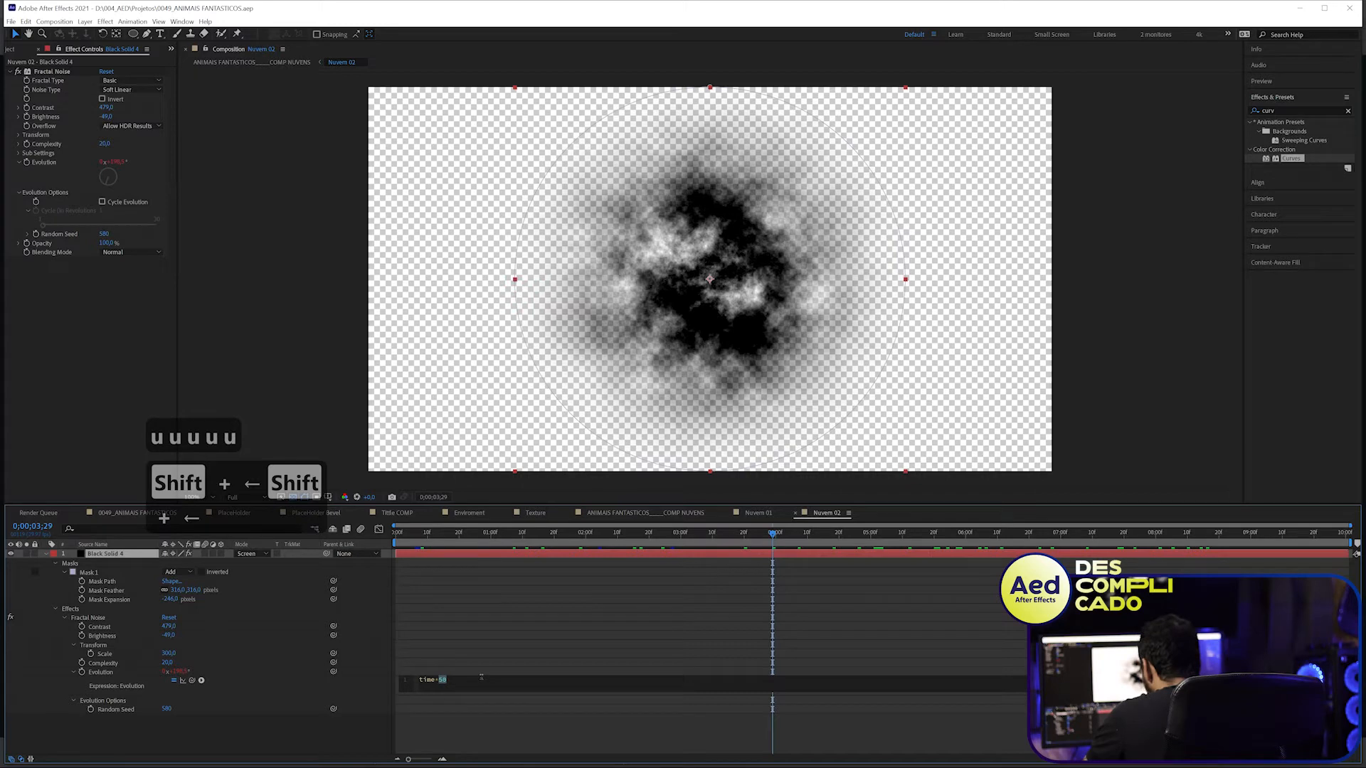
text(30)
key(Return)
key(Tab)
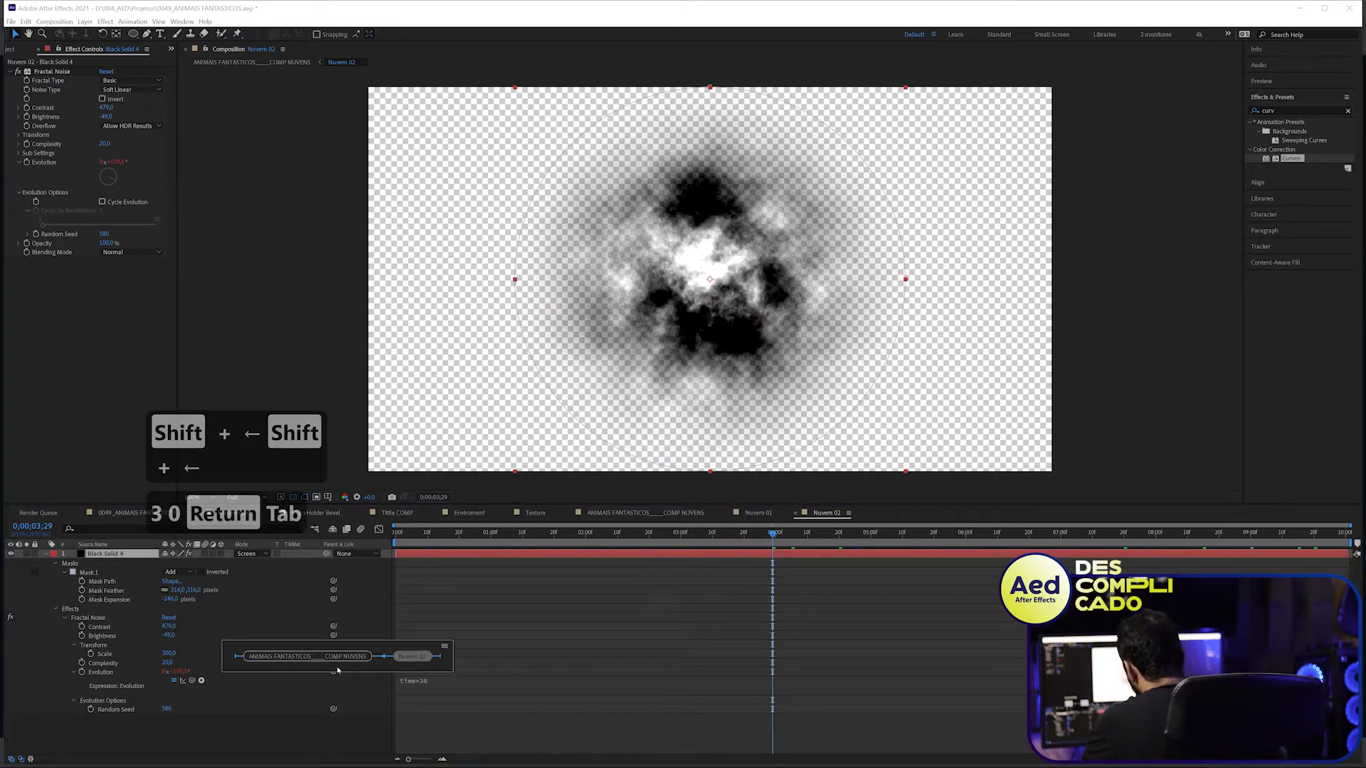
- Return to the clouds composition, check the slower cloud motion, and set the preview resolution to Quarter
click(619, 512)
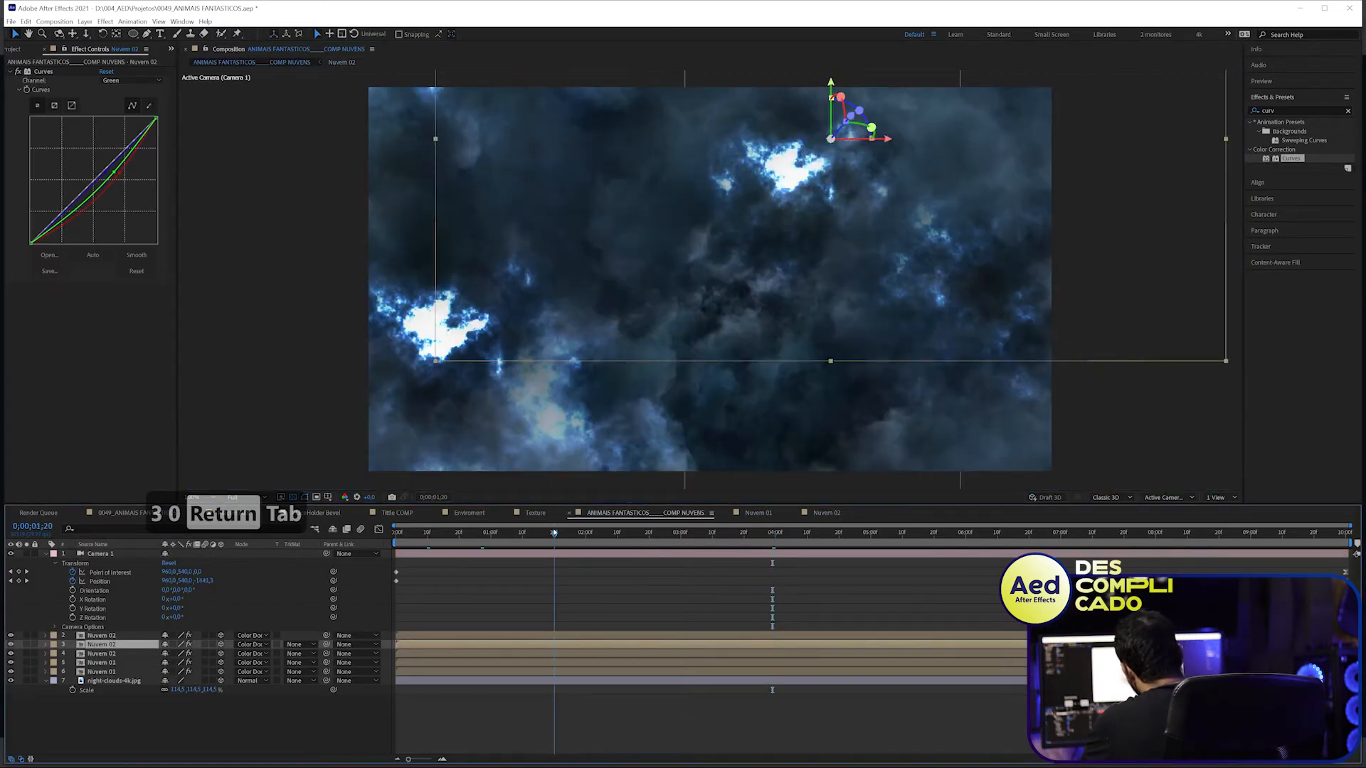
drag(607, 532, 798, 532)
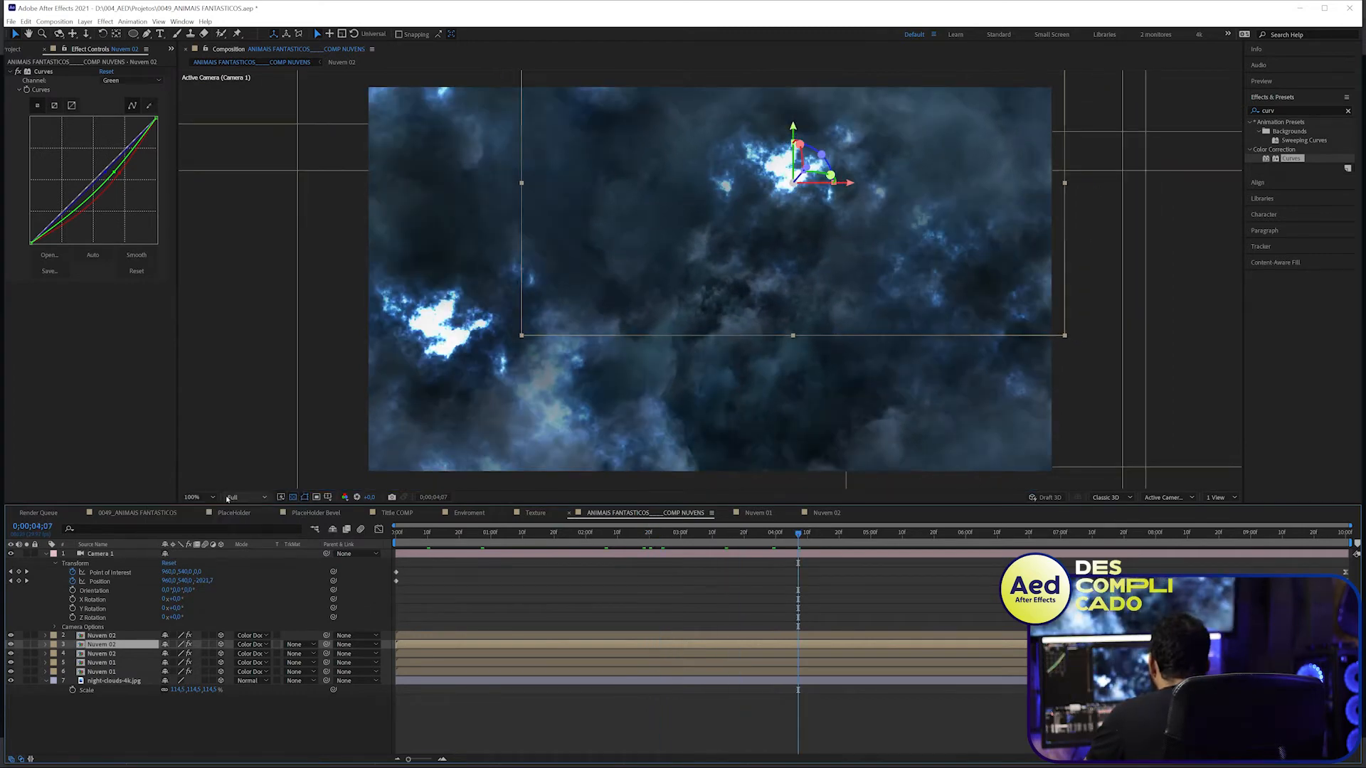
click(249, 497)
click(246, 558)
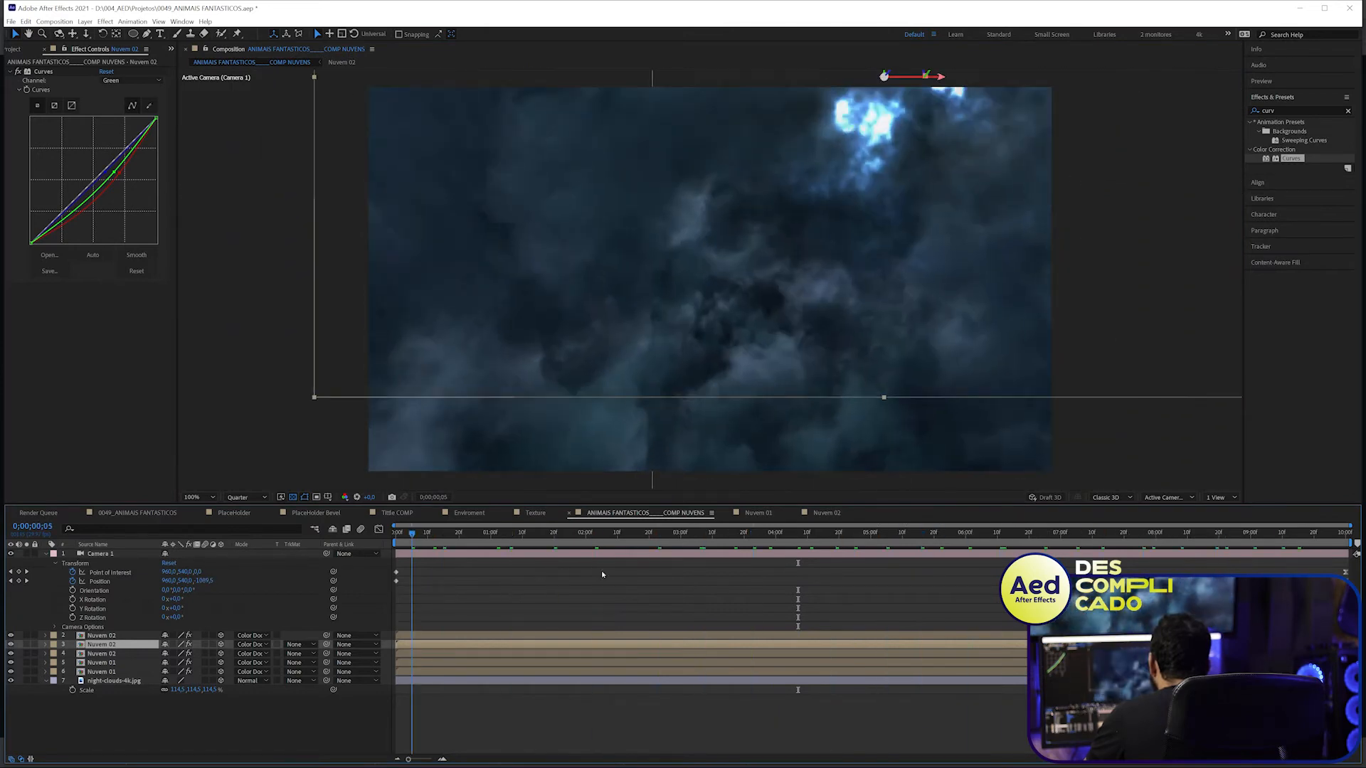
- Save the project and set the preview resolution back to Full
key(ctrl+s)
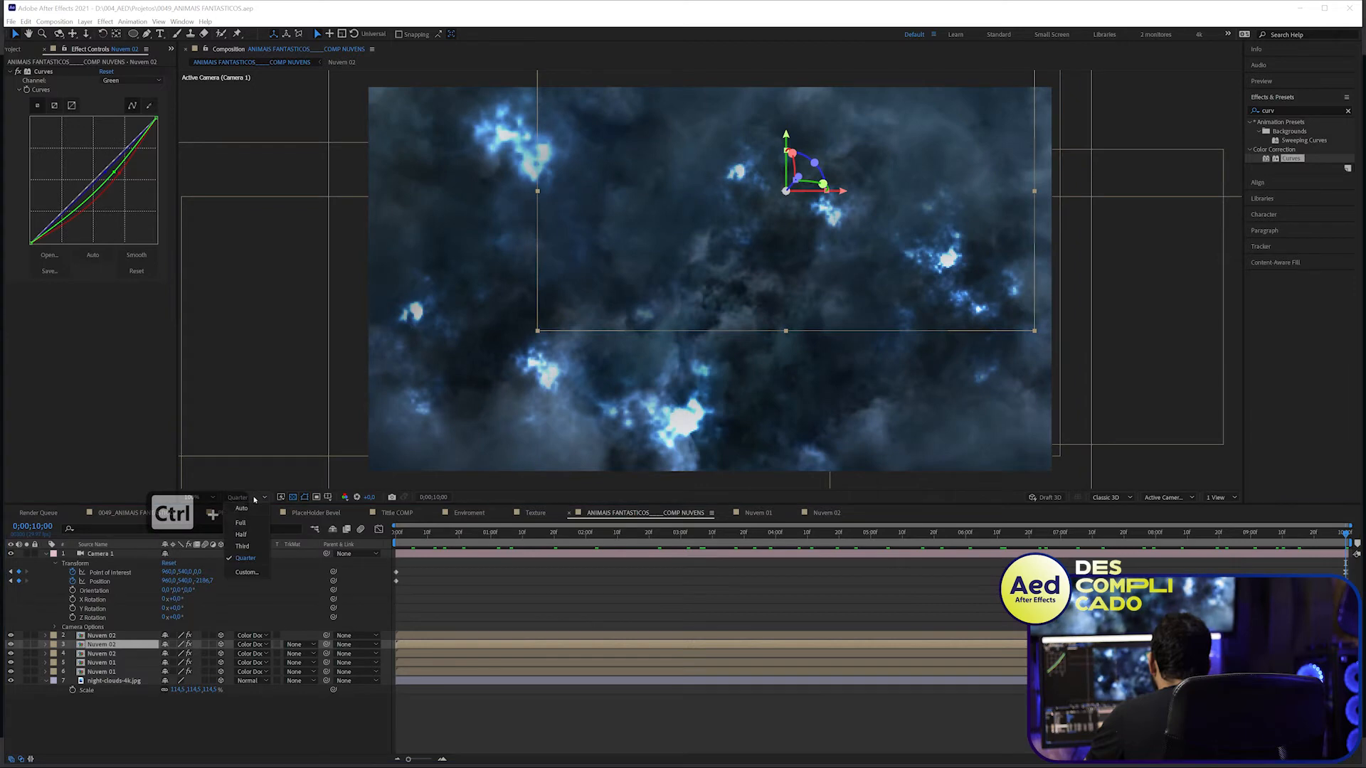
click(246, 497)
click(247, 524)
- Collapse the expanded properties of all layers in the clouds composition
key(ctrl+a)
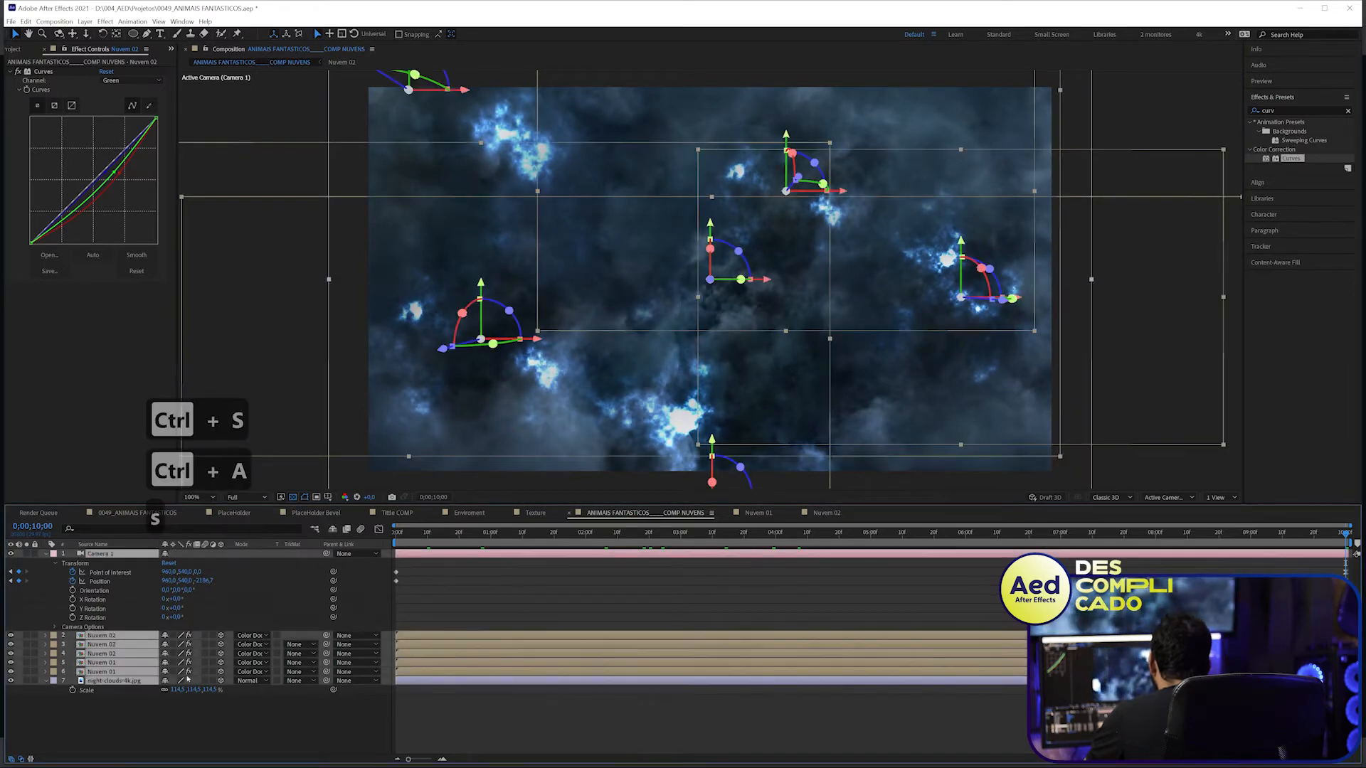
key(s)
key(s)
click(165, 731)
- Create a new HDTV 1080 29,97 composition named COMP FINAL TEXTO in the project
click(16, 50)
right_click(26, 424)
click(43, 441)
right_click(64, 380)
click(74, 387)
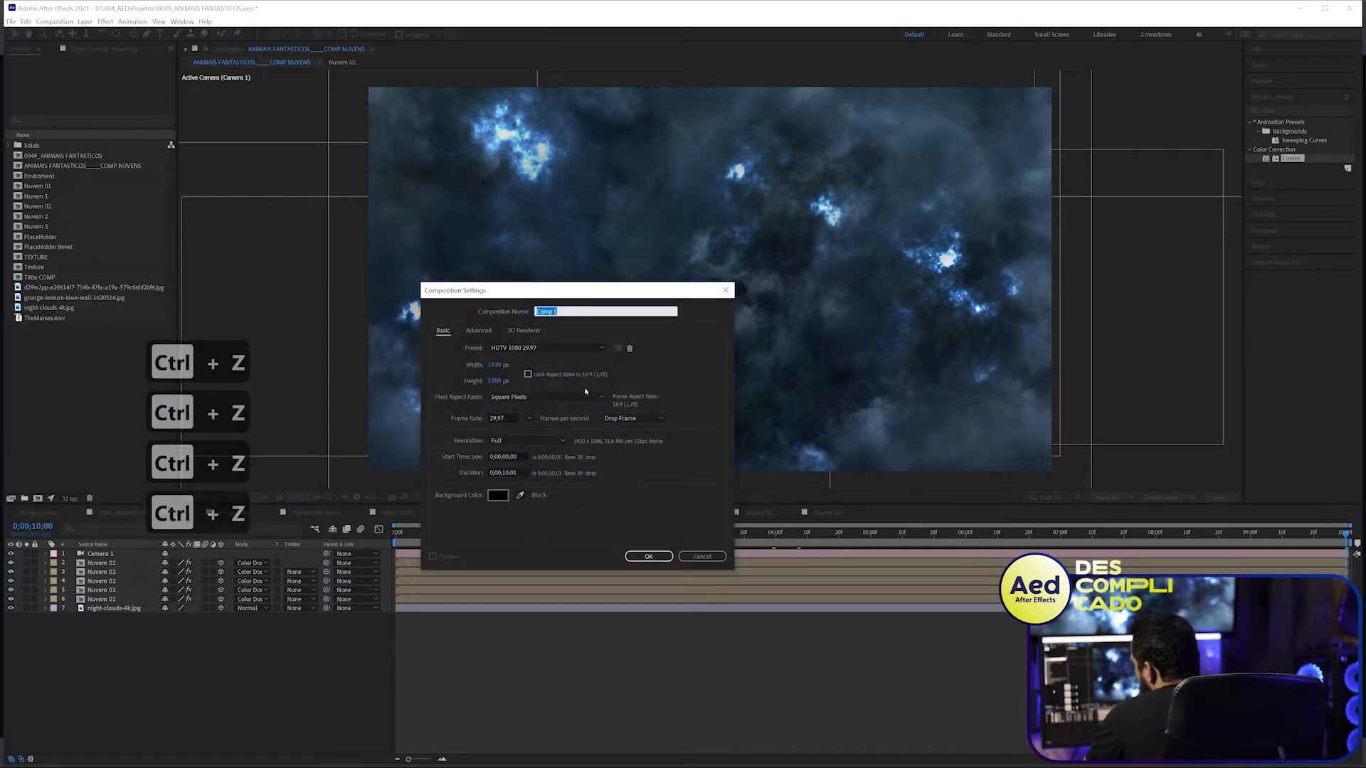
text(COMP FINAL TEX)
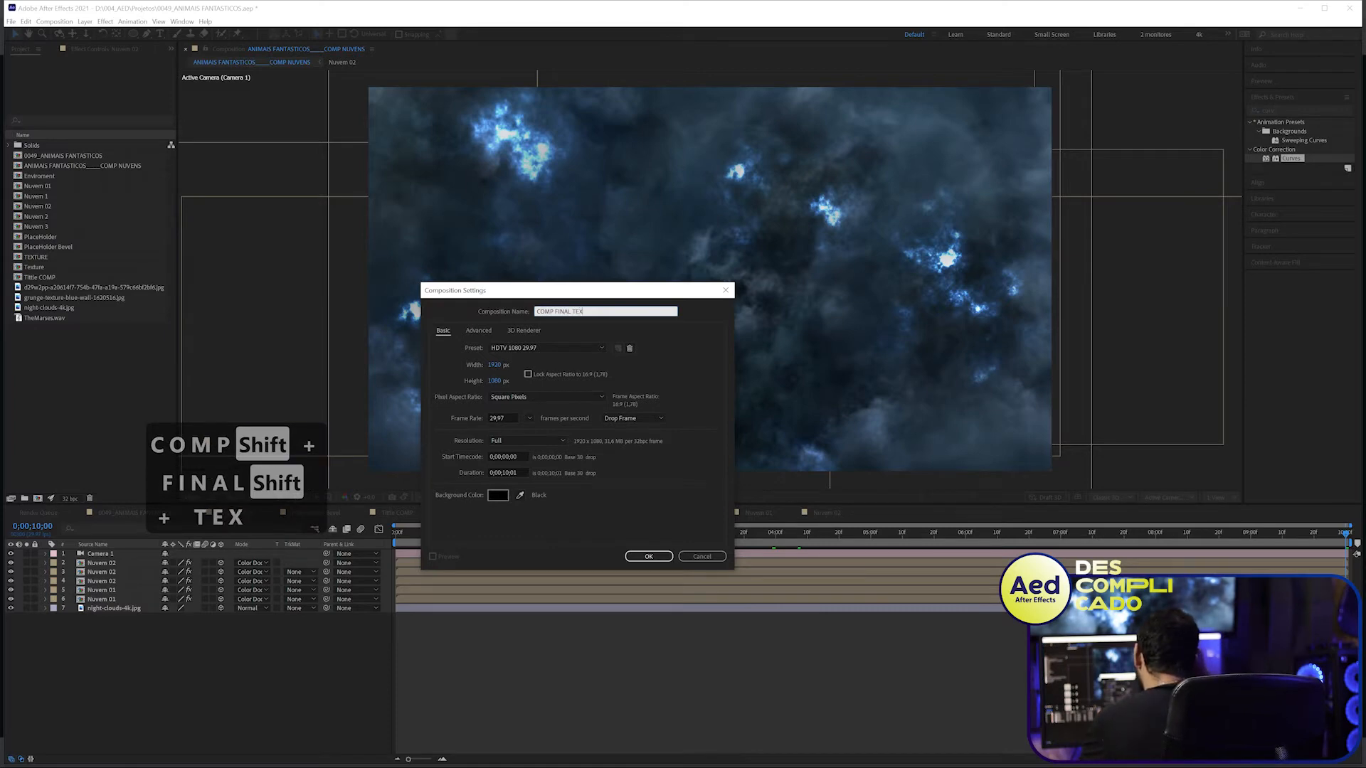
text(TO)
key(Return)
- Copy both title text layers from the PlaceHolder composition into COMP FINAL TEXTO
right_click(118, 546)
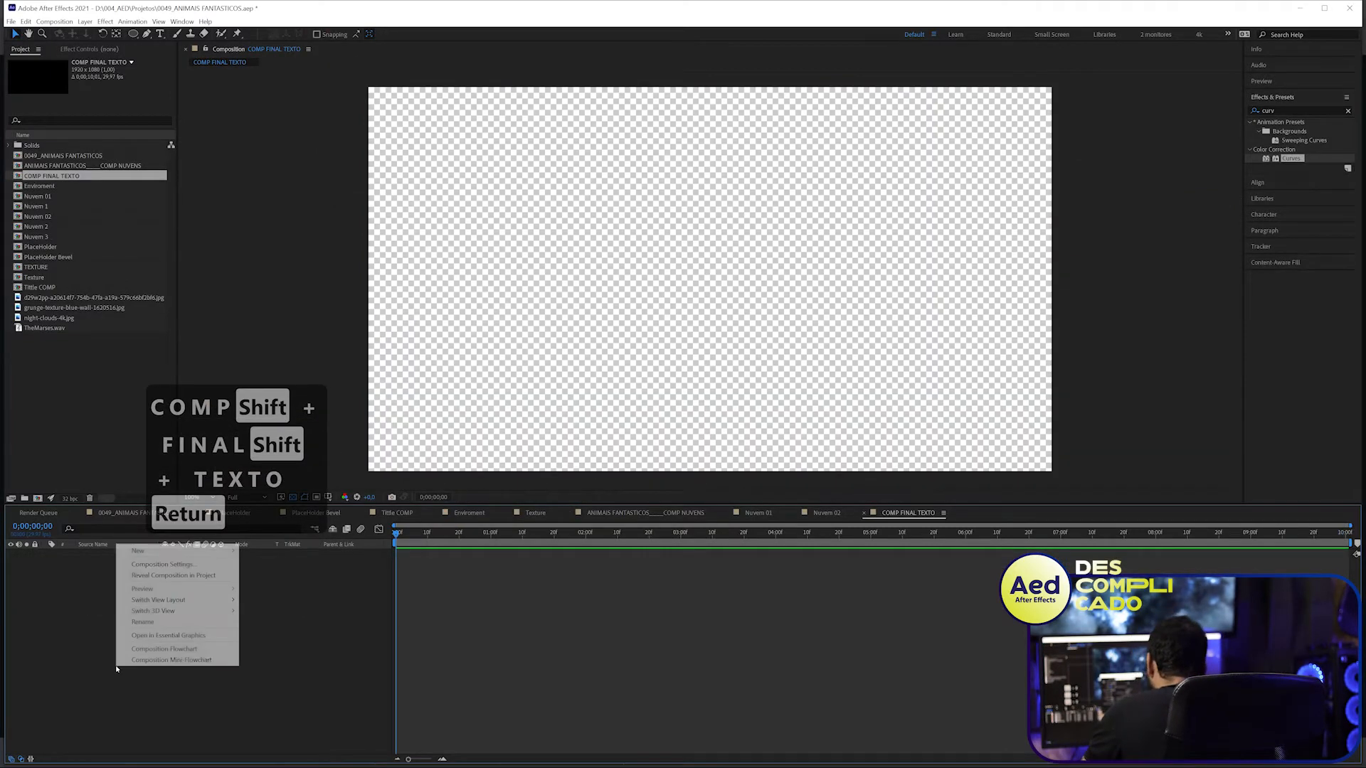
mouse_move(192, 552)
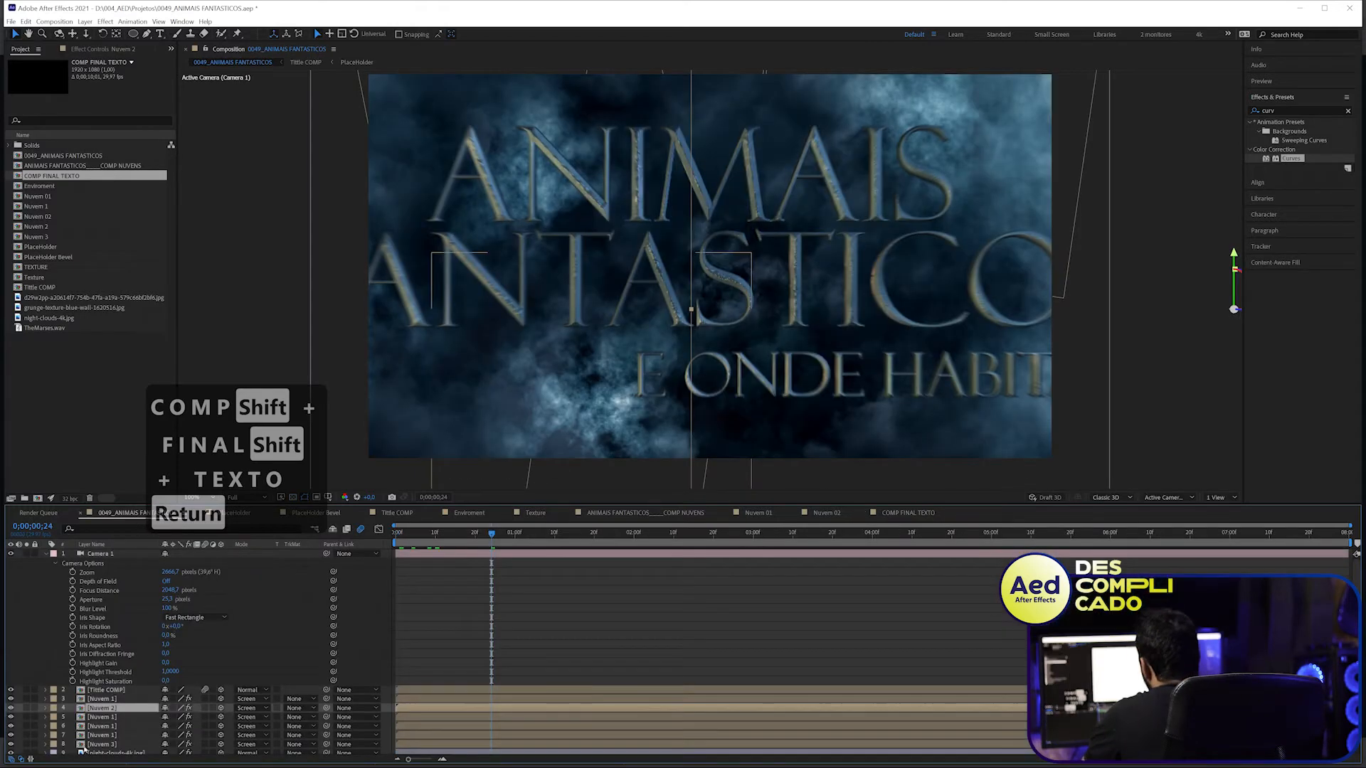
scroll(82, 750, down, 1)
scroll(91, 725, up, 1)
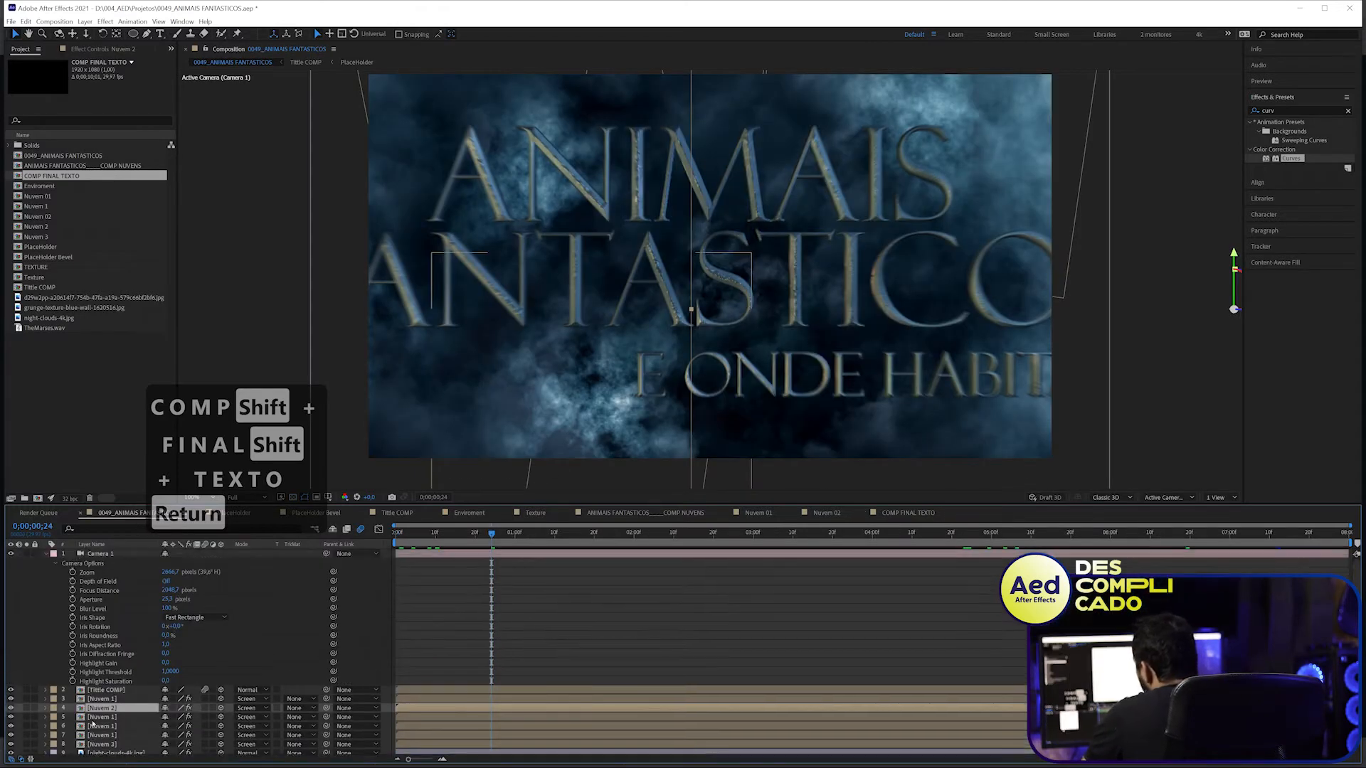
click(245, 513)
key(ctrl+a)
key(ctrl+c)
key(ctrl+c)
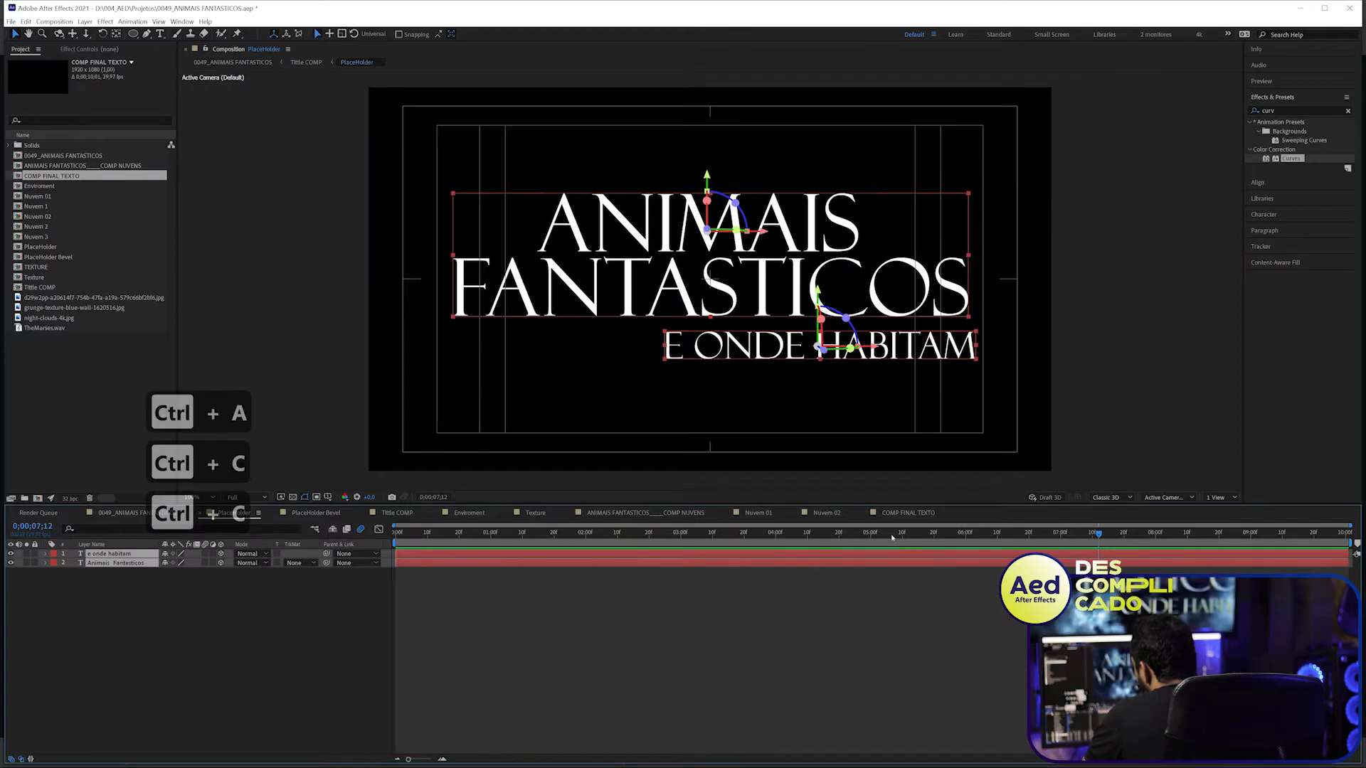
click(908, 513)
key(ctrl+v)
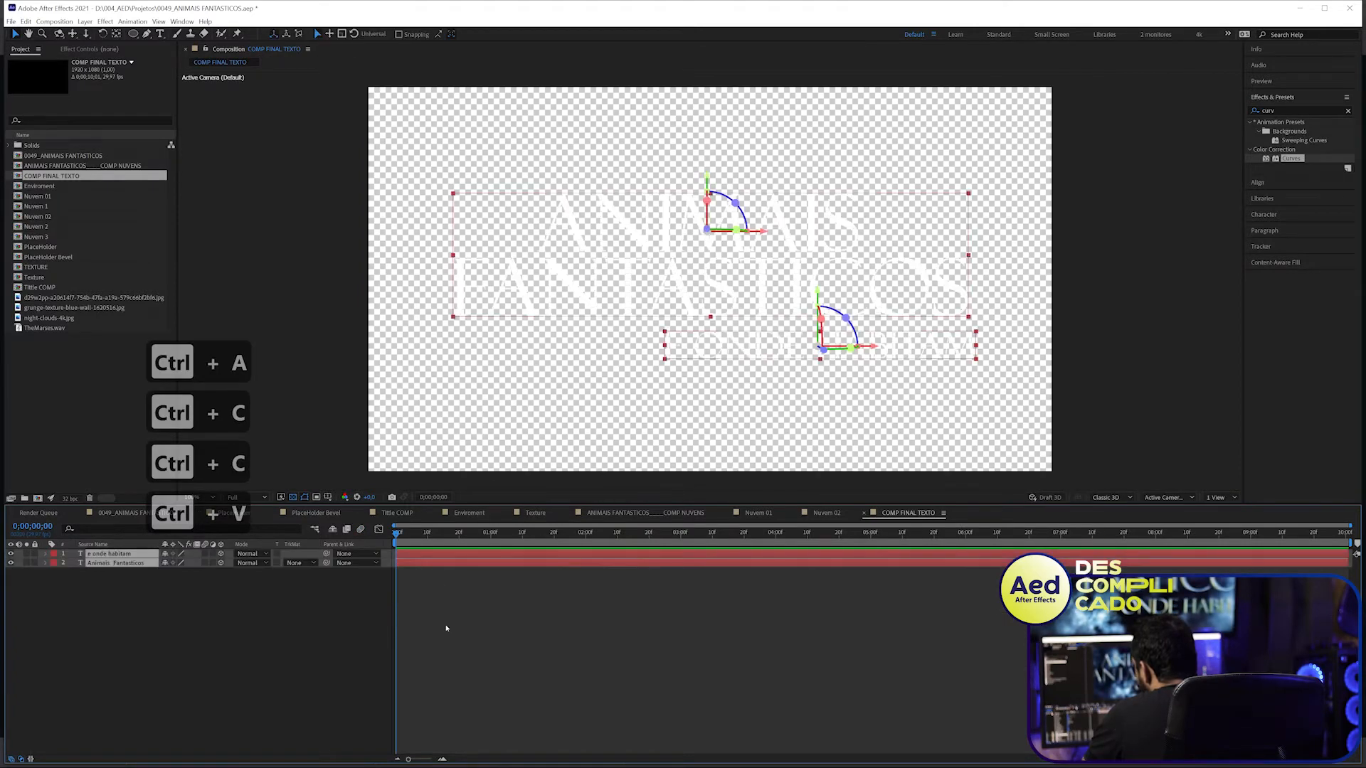
- Pre-compose the two pasted text layers into a new composition named PH TEXT
key(ctrl+shift+c)
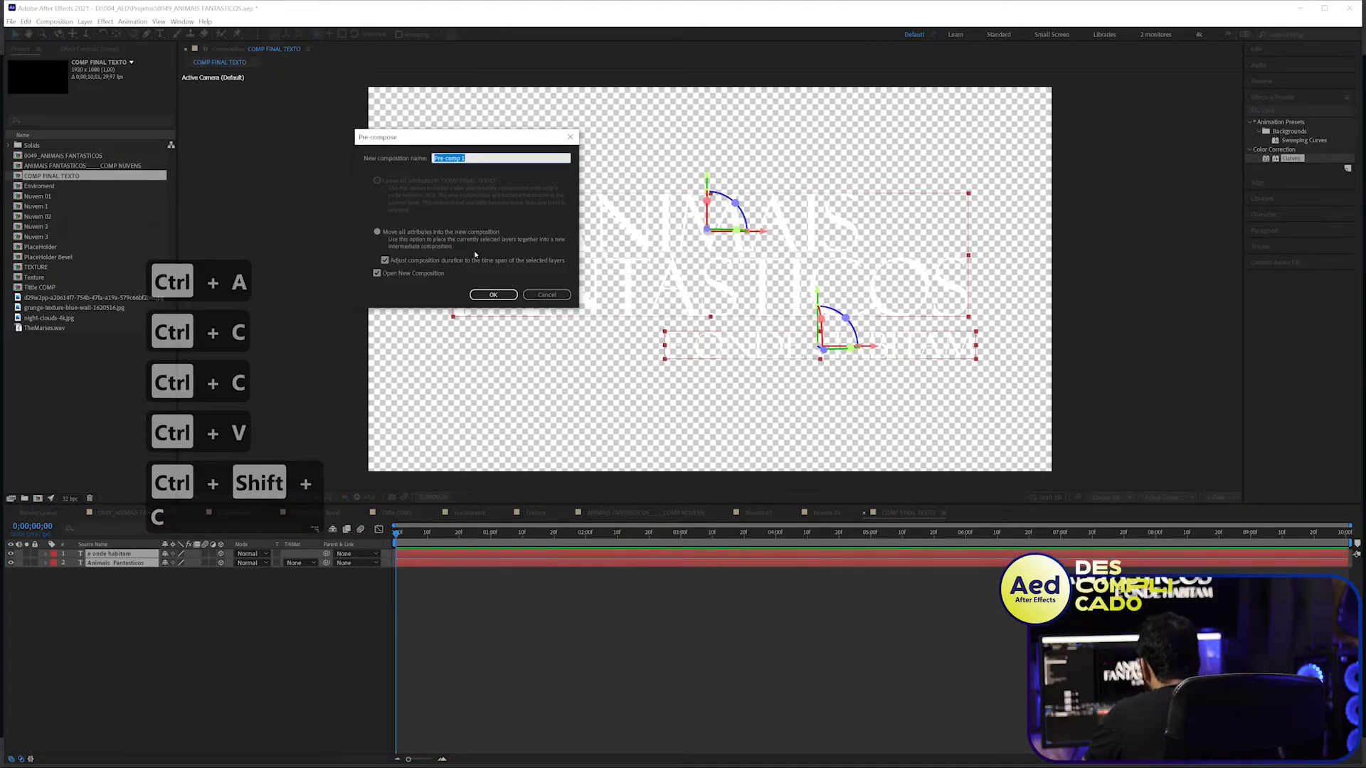
text(Pl)
key(BackSpace)
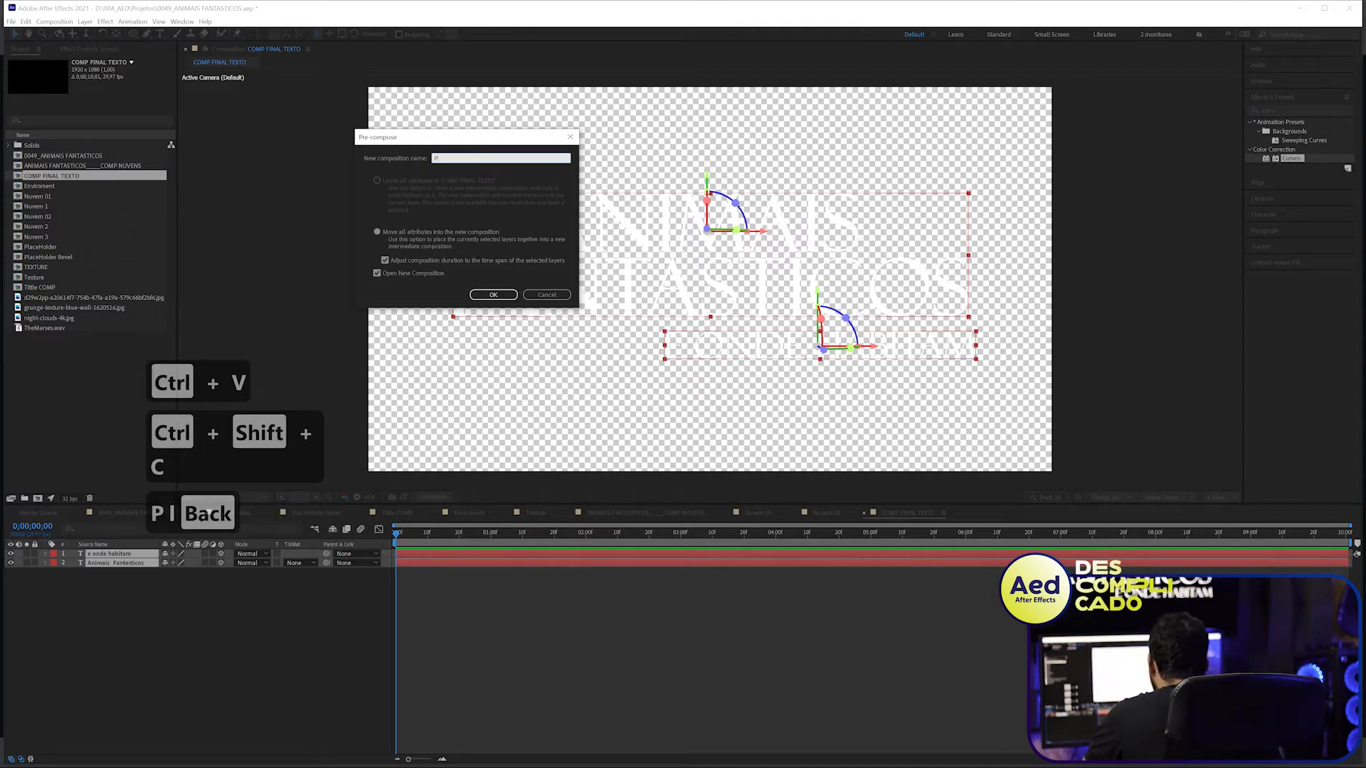
text(H TE)
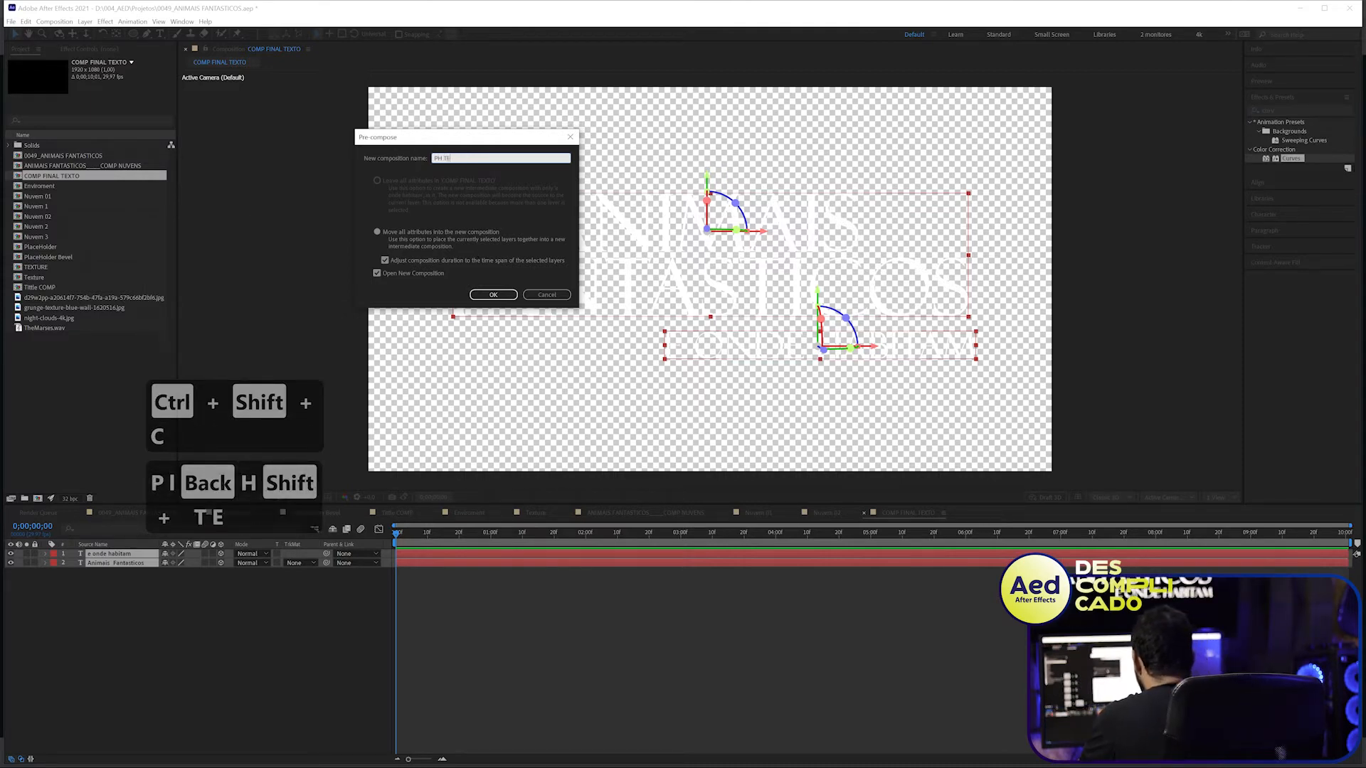
text(XT)
key(Return)
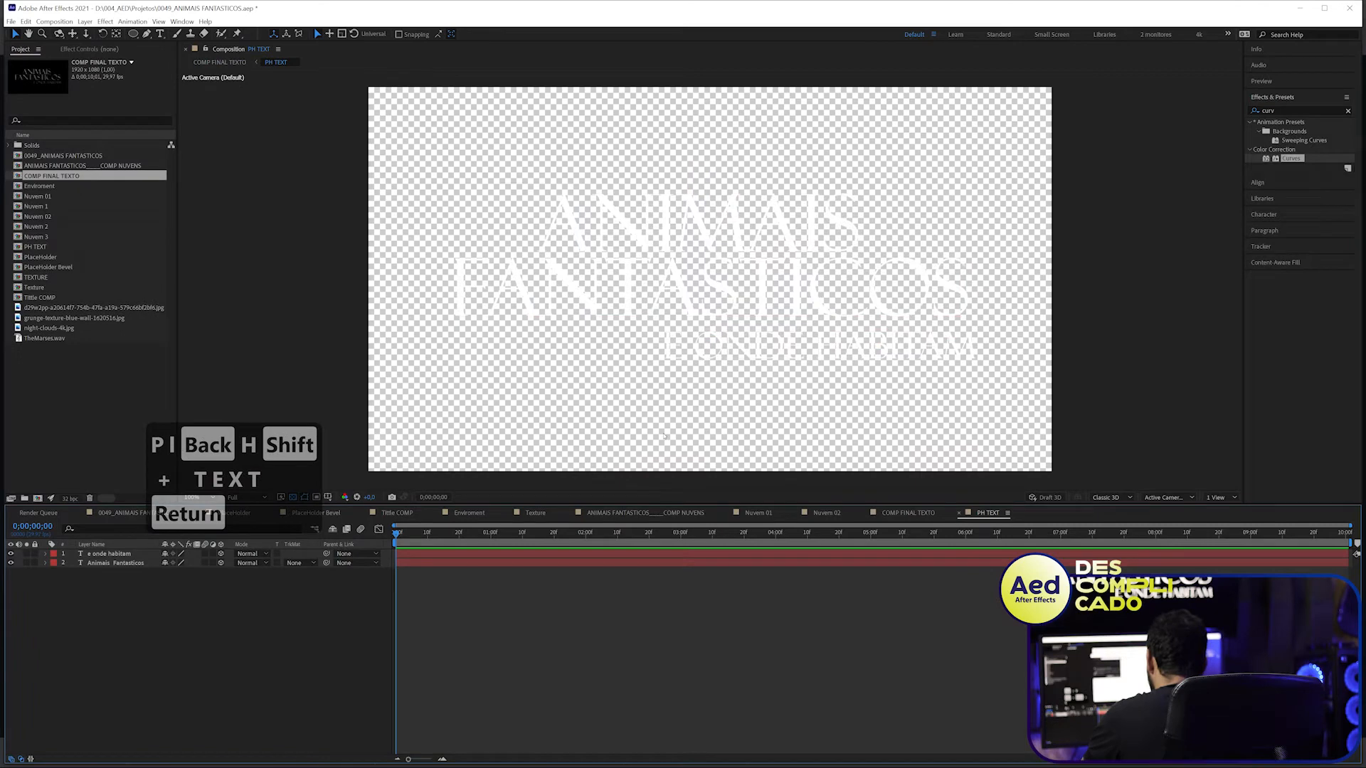
- Duplicate the PH TEXT layer in COMP FINAL TEXTO and pre-compose the copy as PH TEXT BEVEL
key(Tab)
click(288, 648)
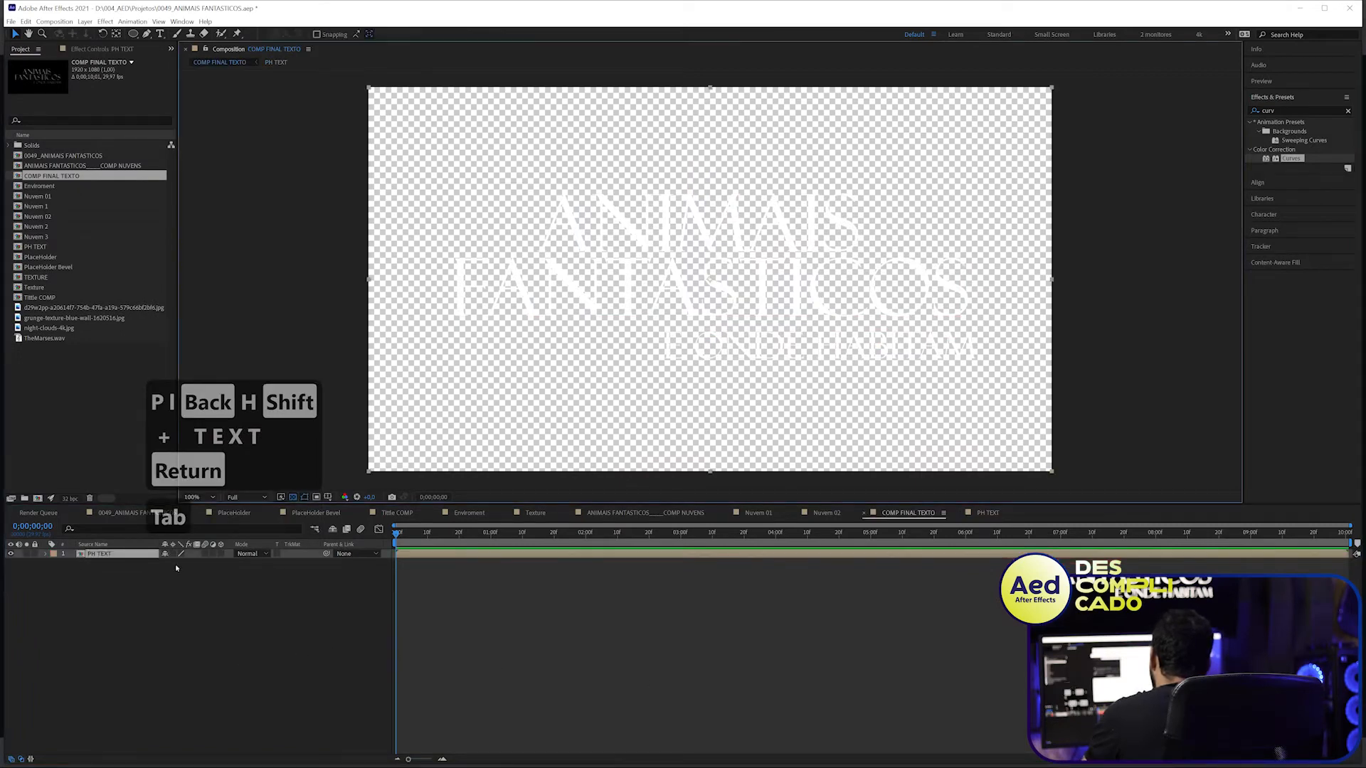
key(ctrl+d)
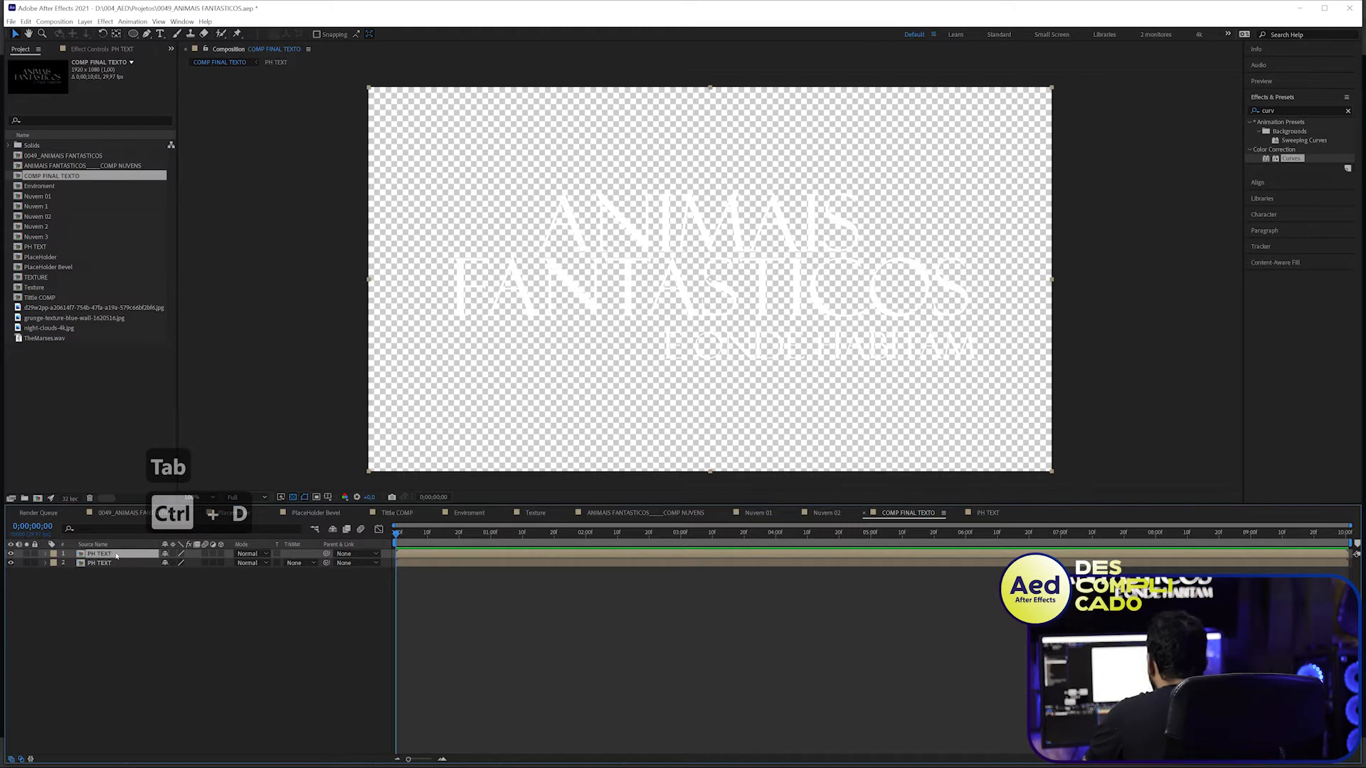
key(ctrl+shift+c)
click(460, 158)
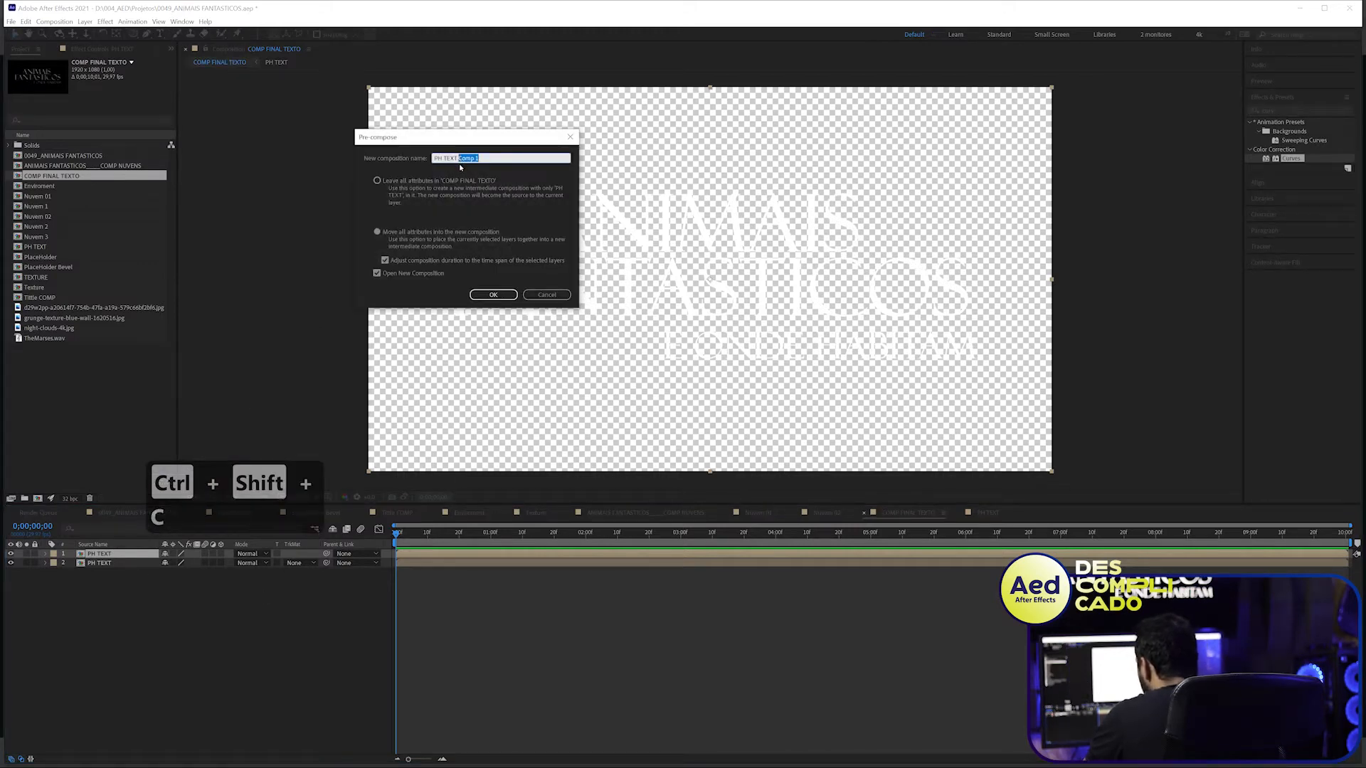
text(BEVEL)
key(Return)
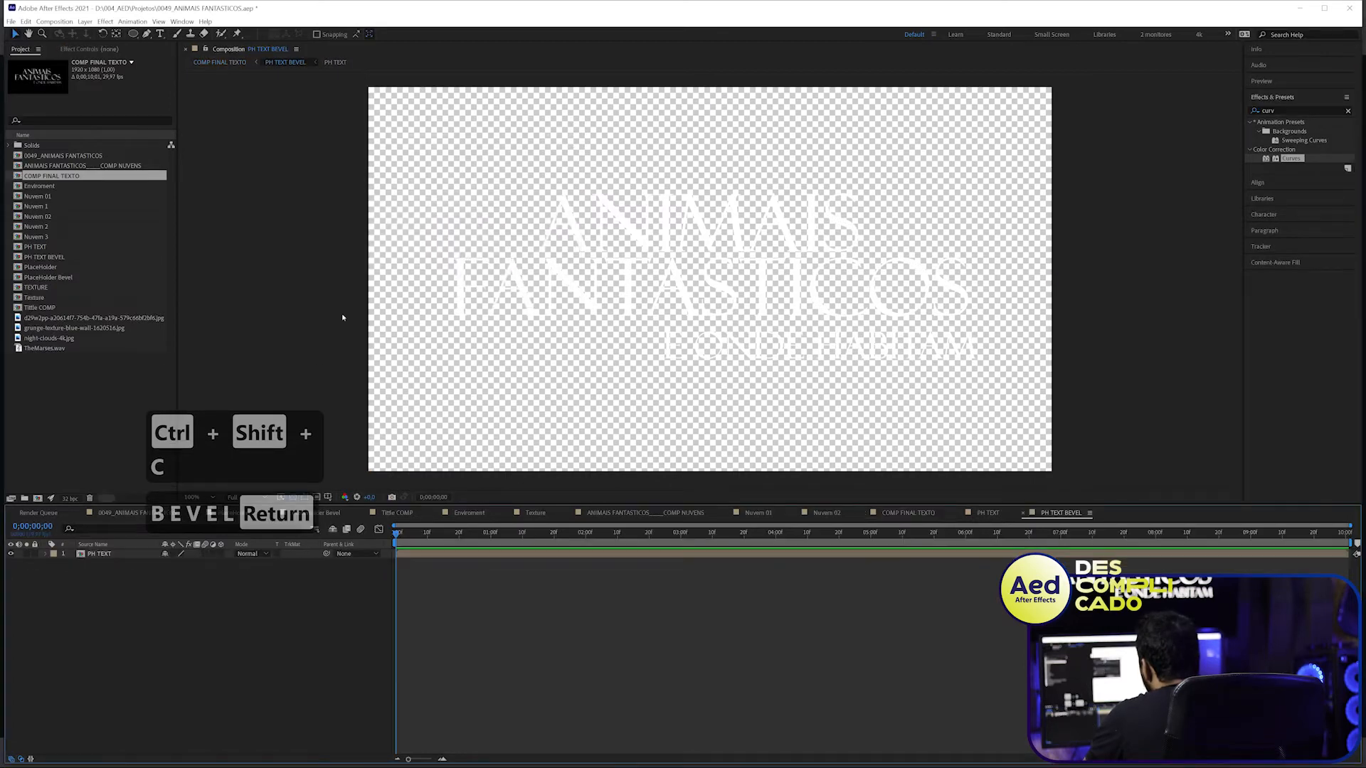
- Back in COMP FINAL TEXTO, rename the lower PH TEXT layer to PH TEXT ALPHA
key(Tab)
click(82, 623)
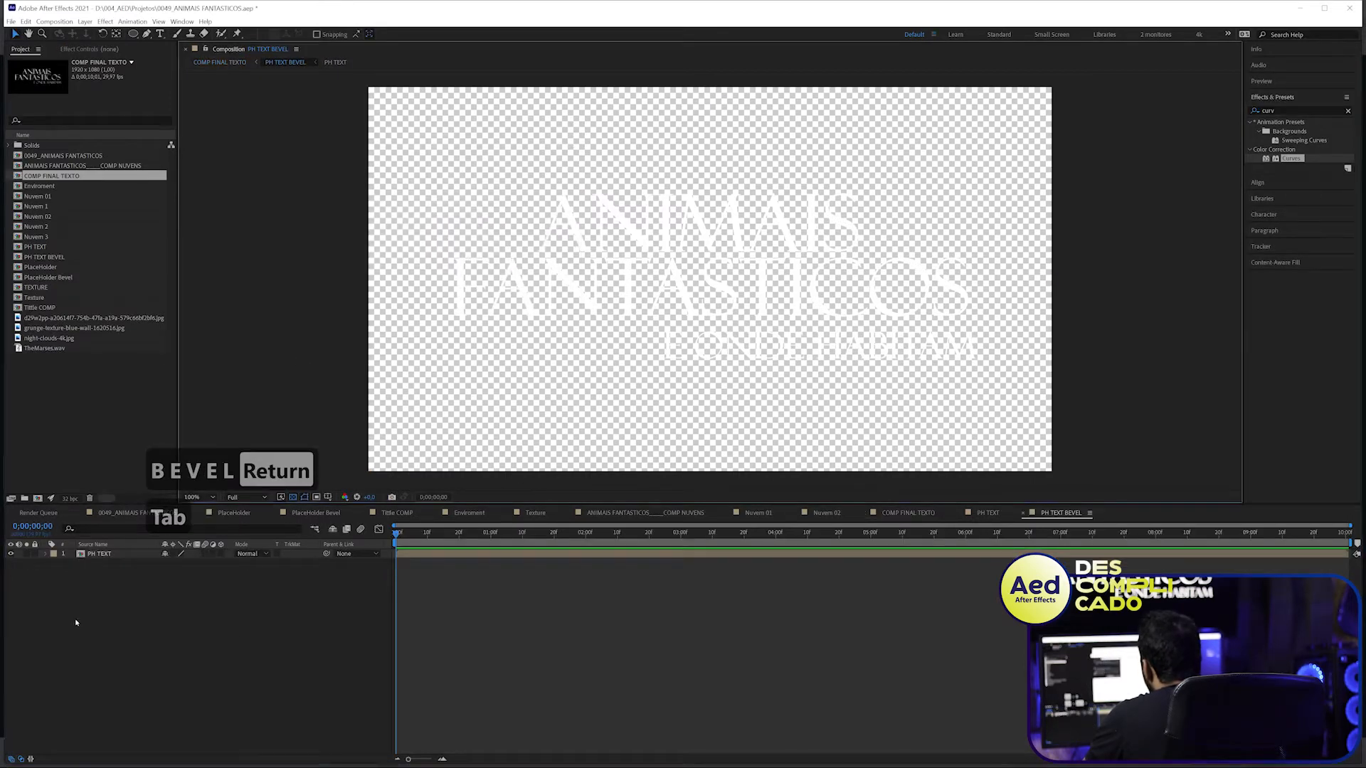
key(Tab)
click(120, 563)
key(Return)
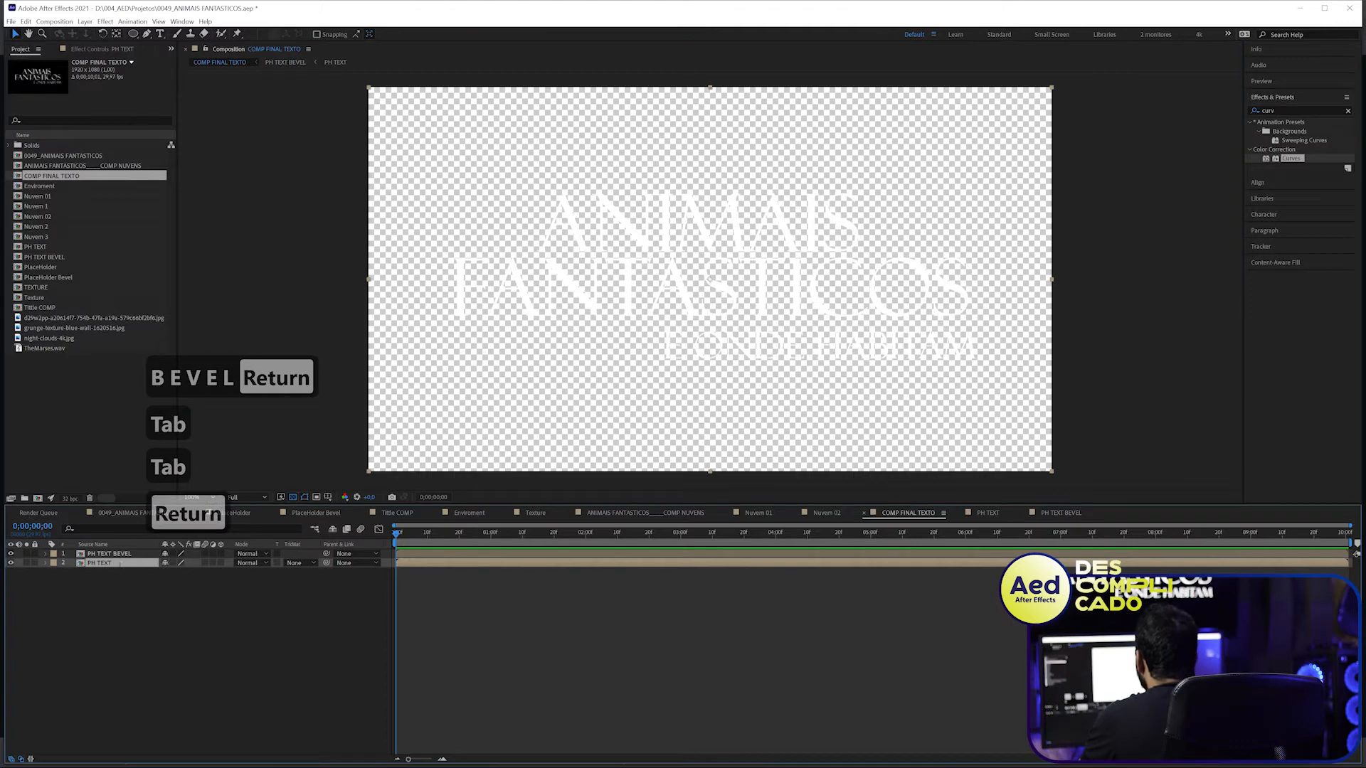
key(Right)
text(ALPHA)
key(Return)
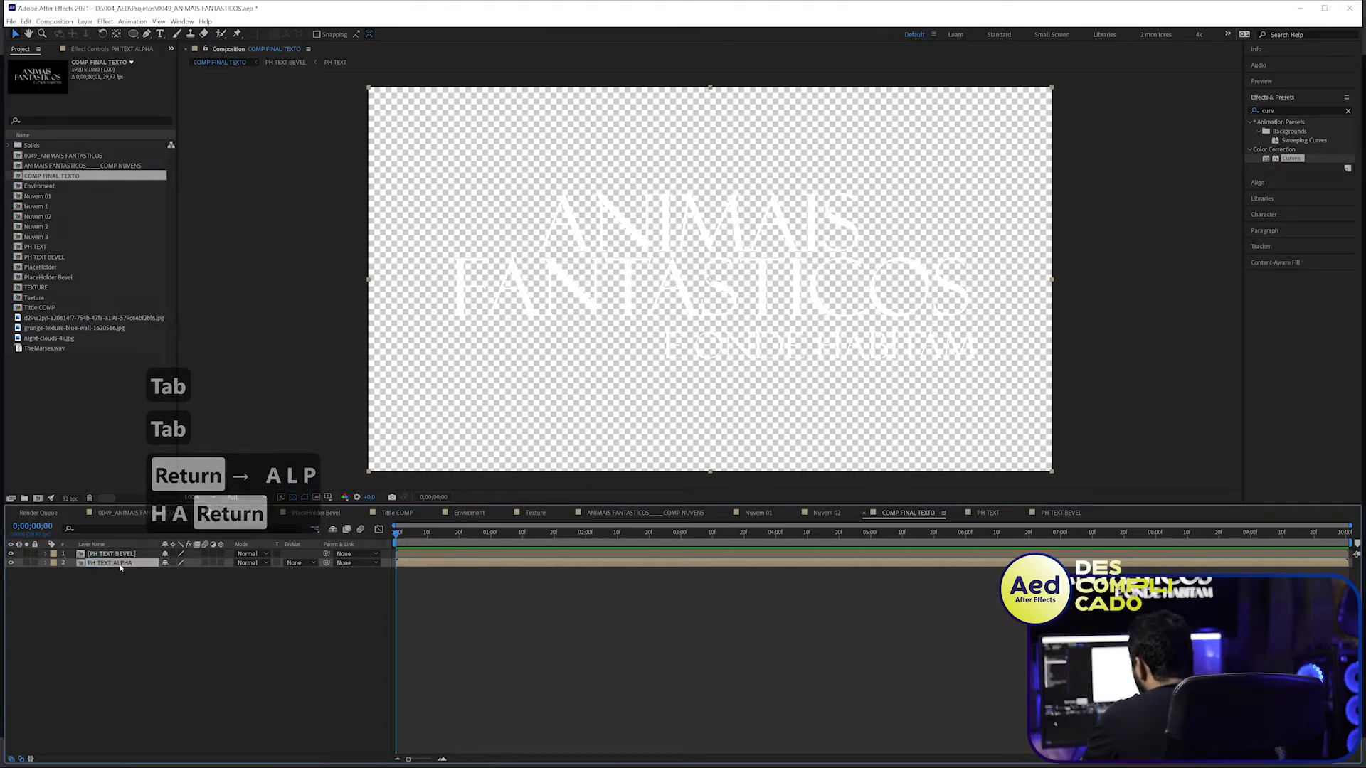
- Open the PH TEXT BEVEL composition and add an adjustment layer above the PH TEXT layer
double_click(132, 554)
click(122, 556)
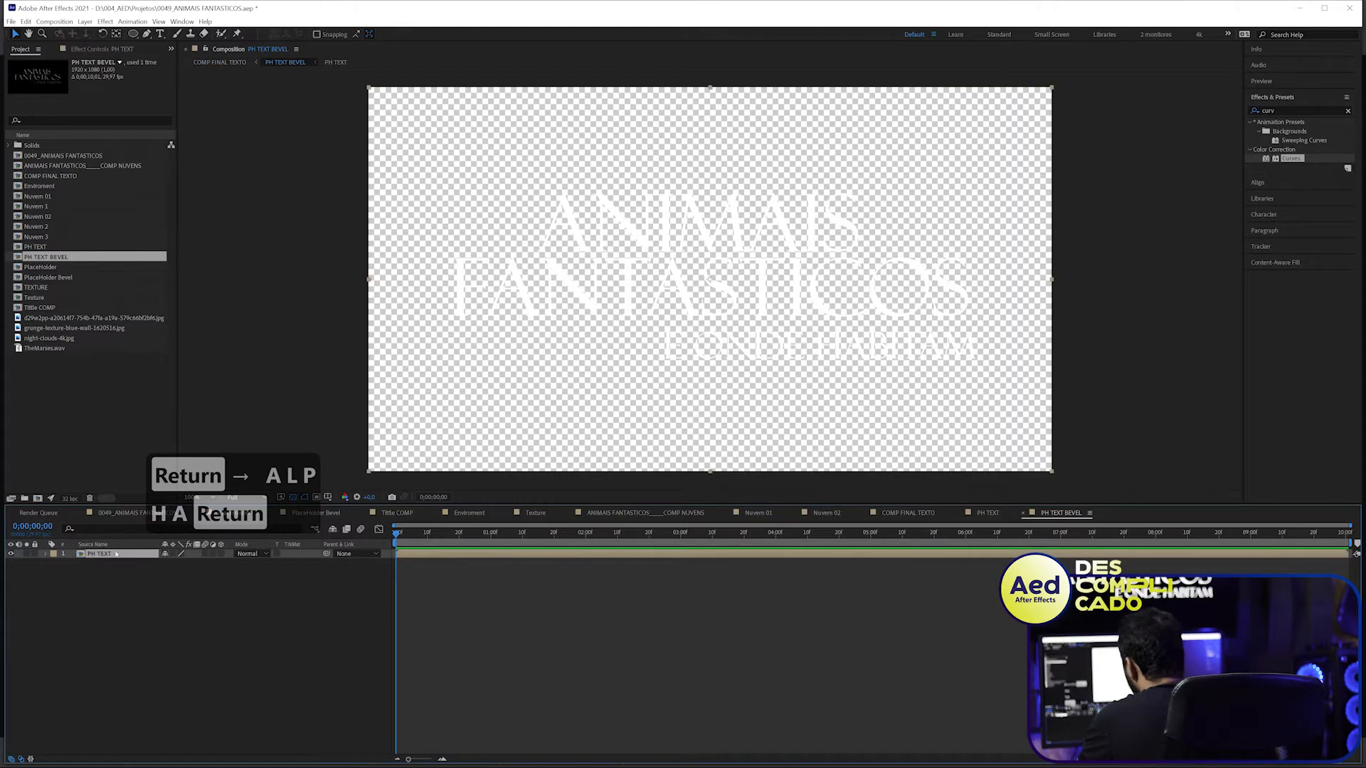
right_click(196, 606)
mouse_move(196, 606)
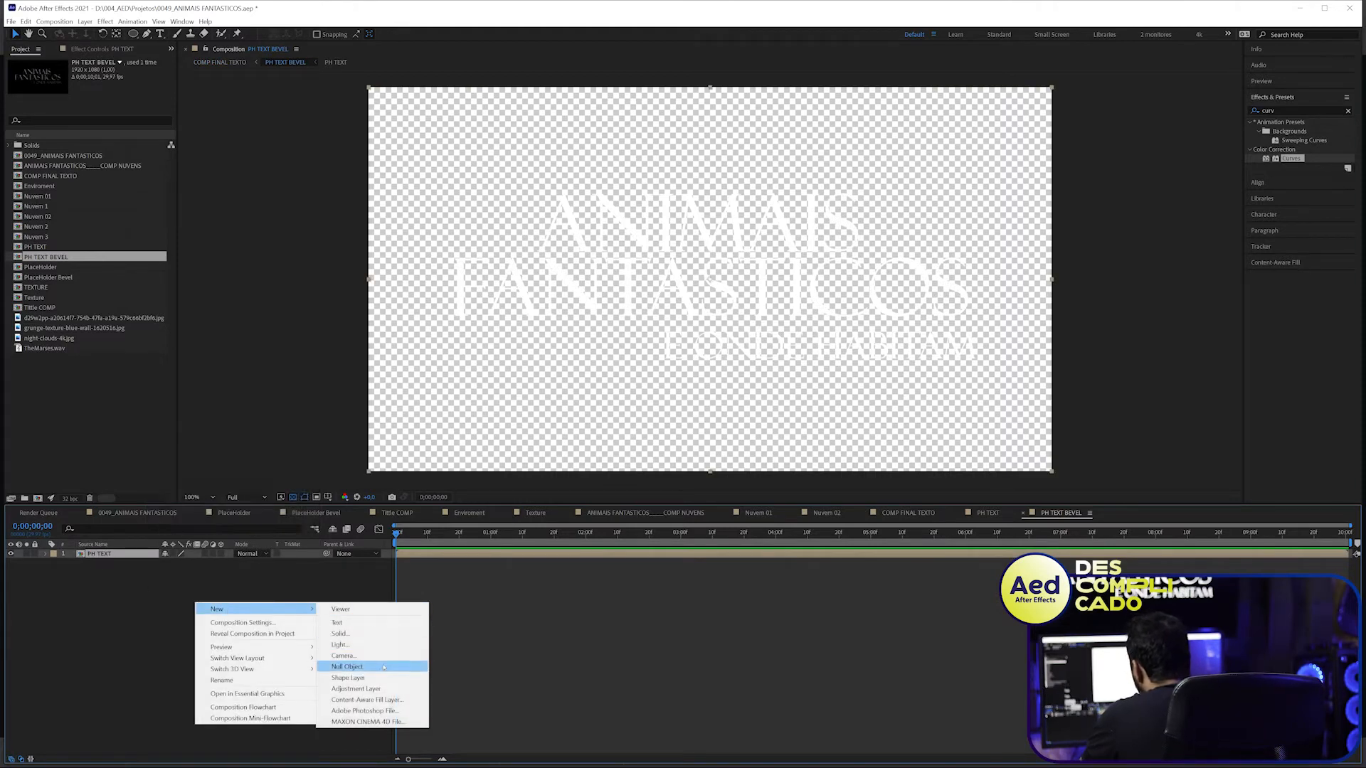
click(354, 689)
- Apply an Inner Glow layer style to the PH TEXT layer and turn off the preview's transparency grid
click(74, 564)
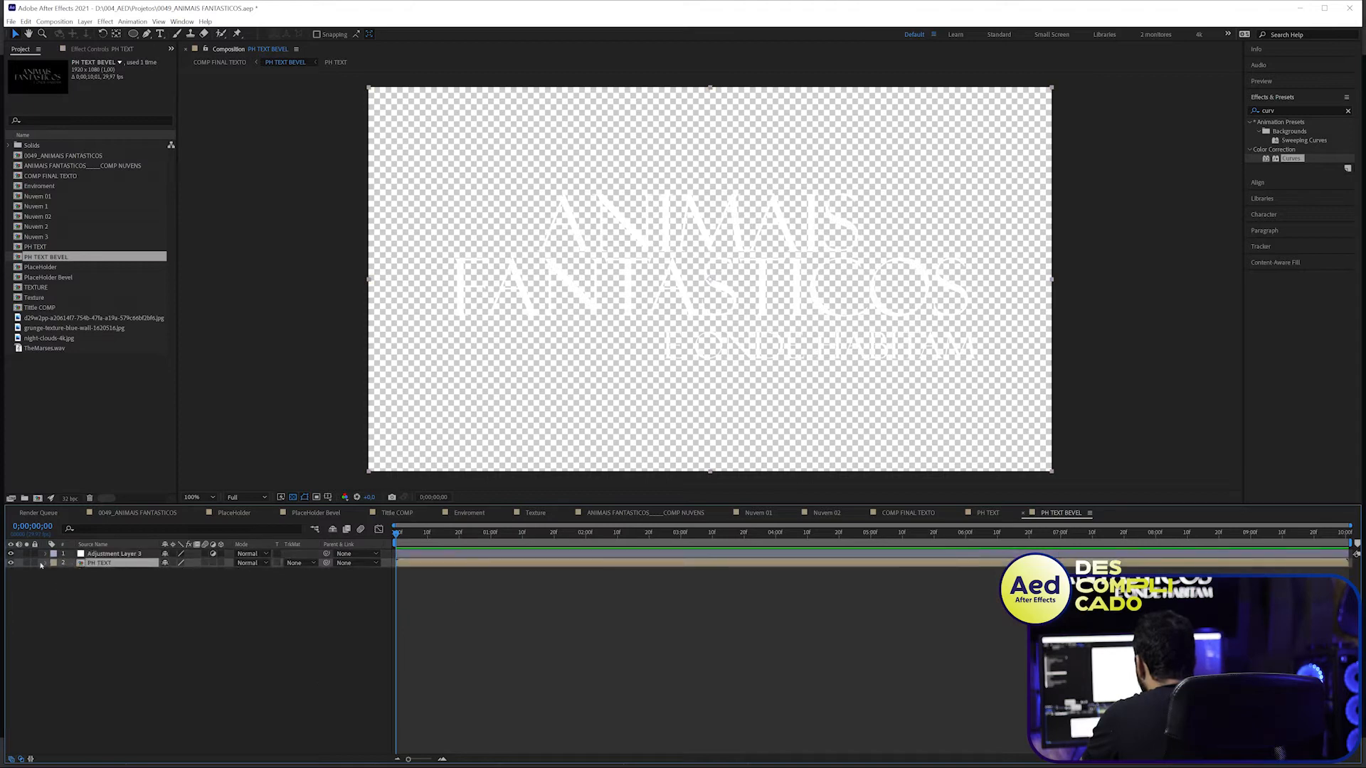
right_click(135, 562)
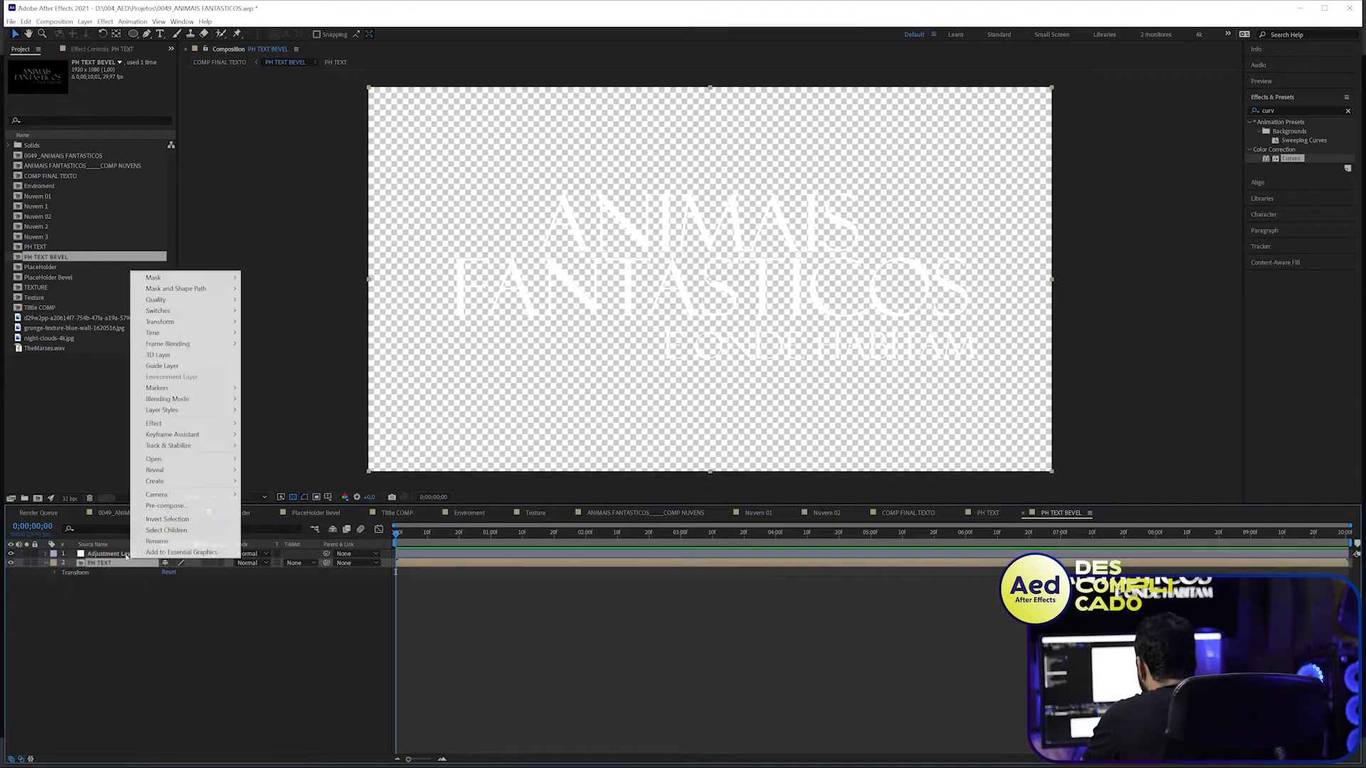
mouse_move(206, 410)
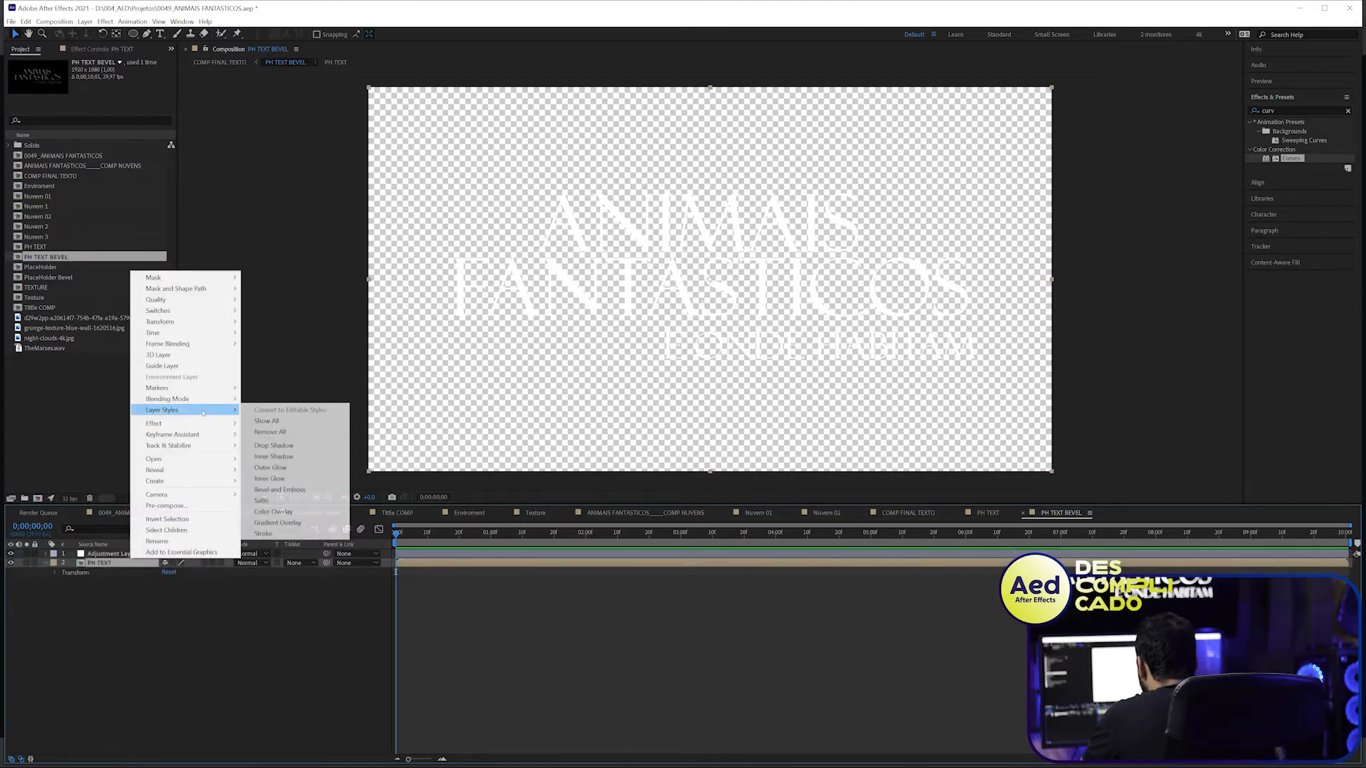
click(270, 479)
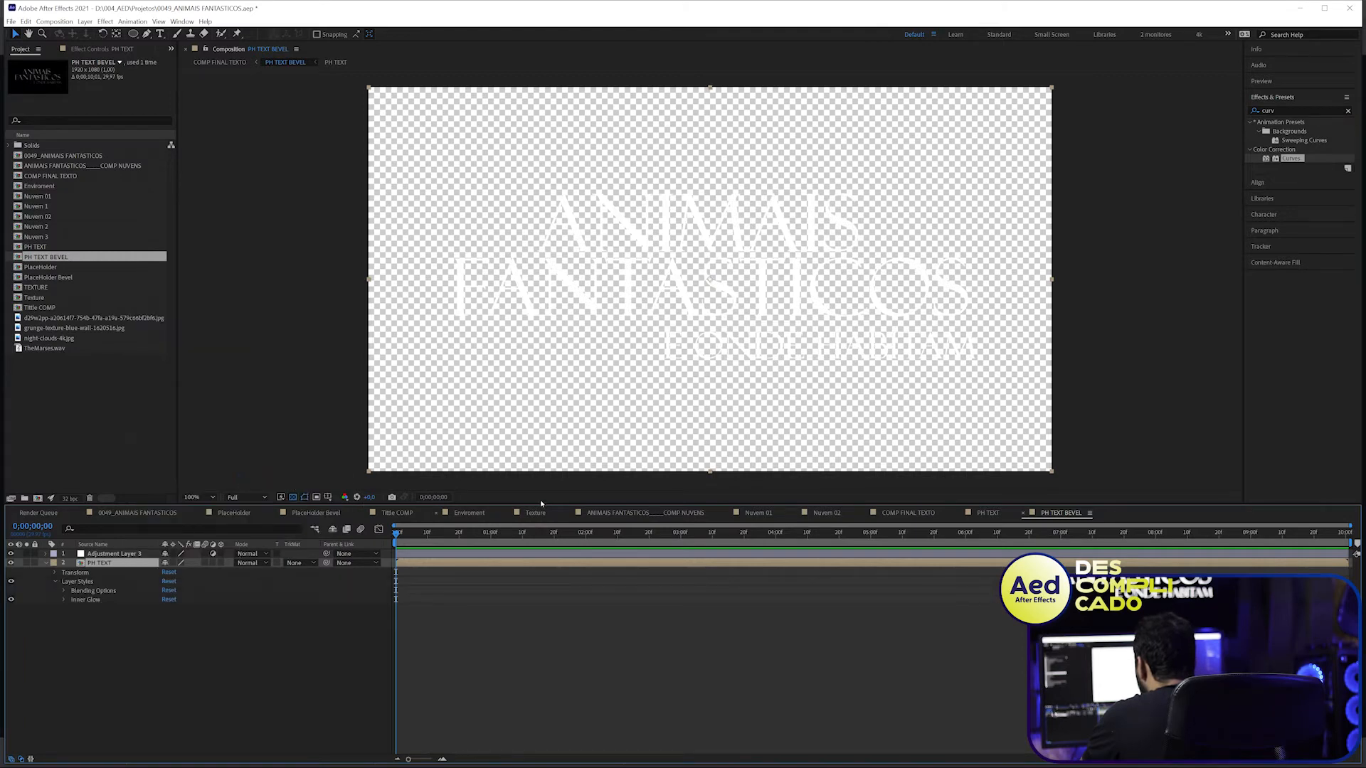
click(281, 497)
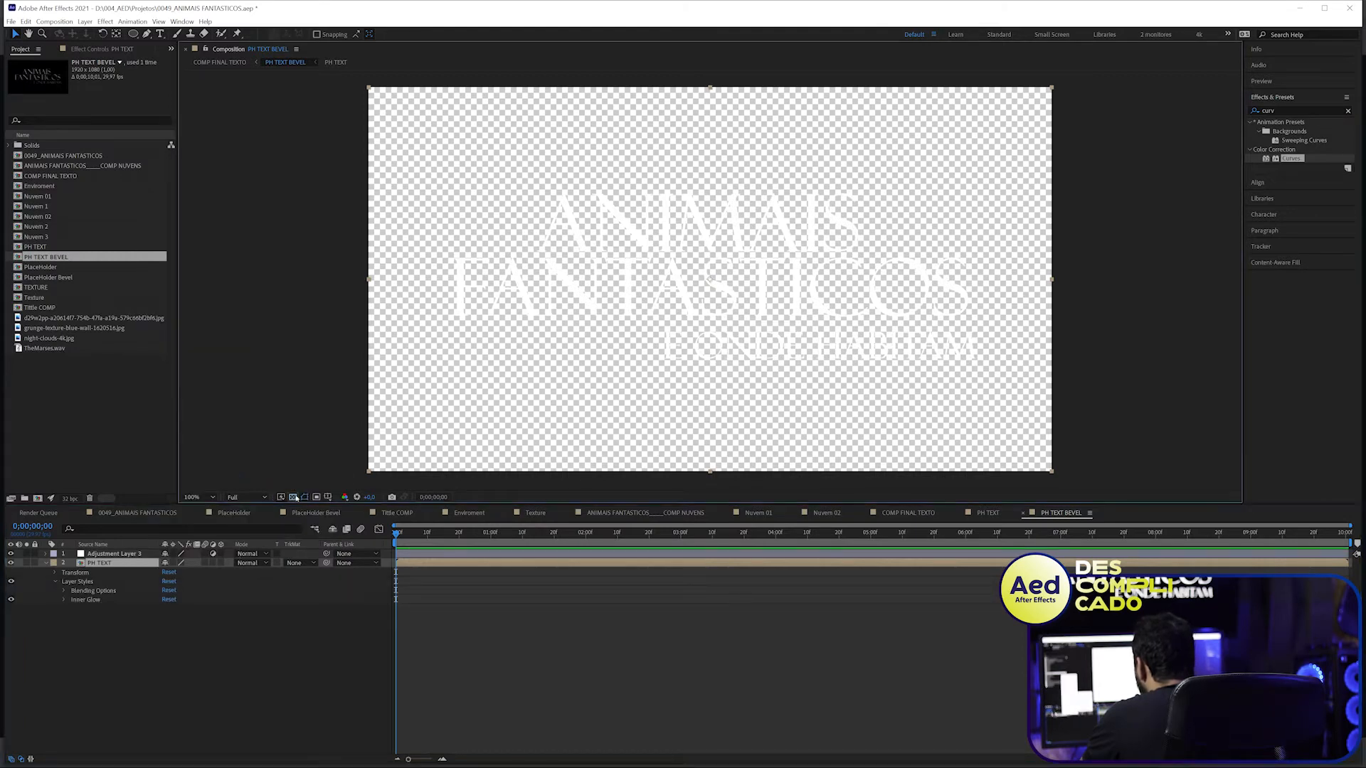
click(64, 601)
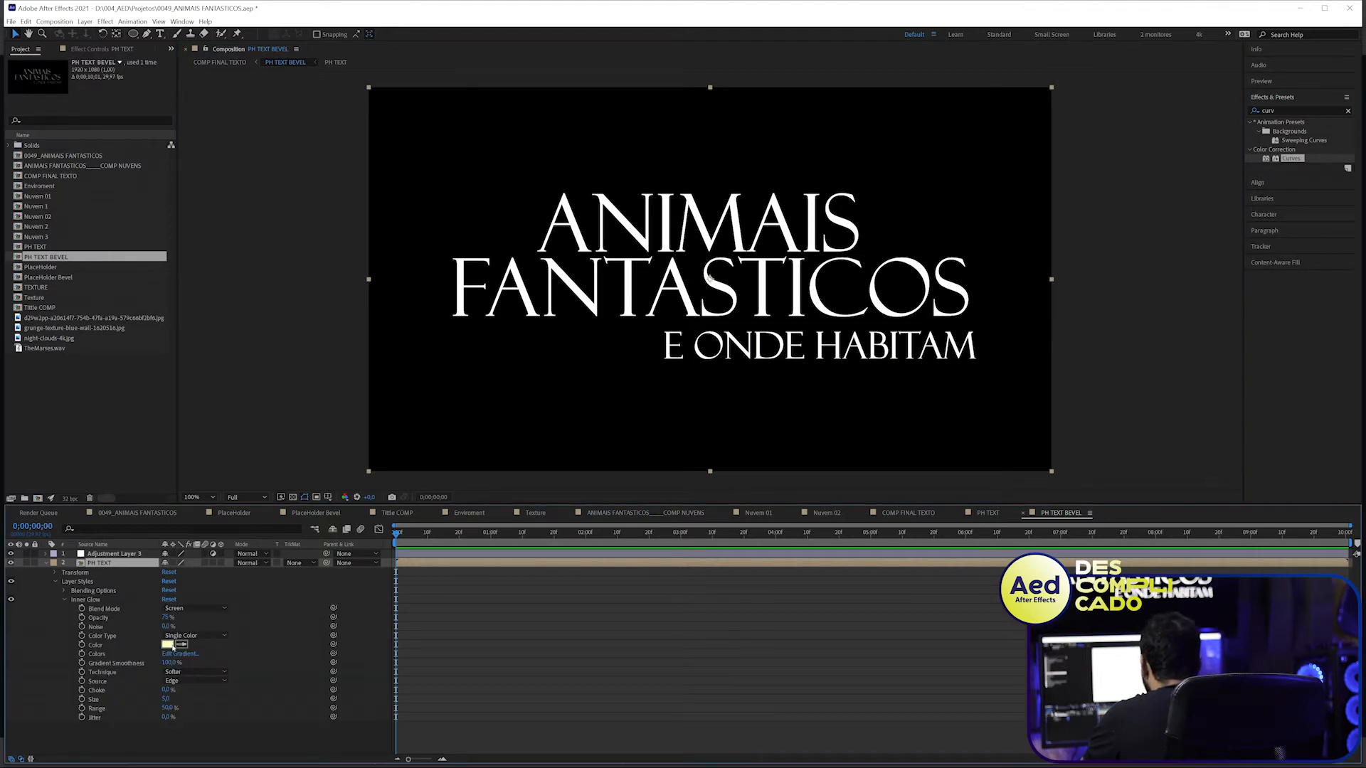
- Set the Inner Glow color to black (000000), its blend mode to Normal and its opacity to 100%
click(170, 645)
drag(498, 284, 607, 367)
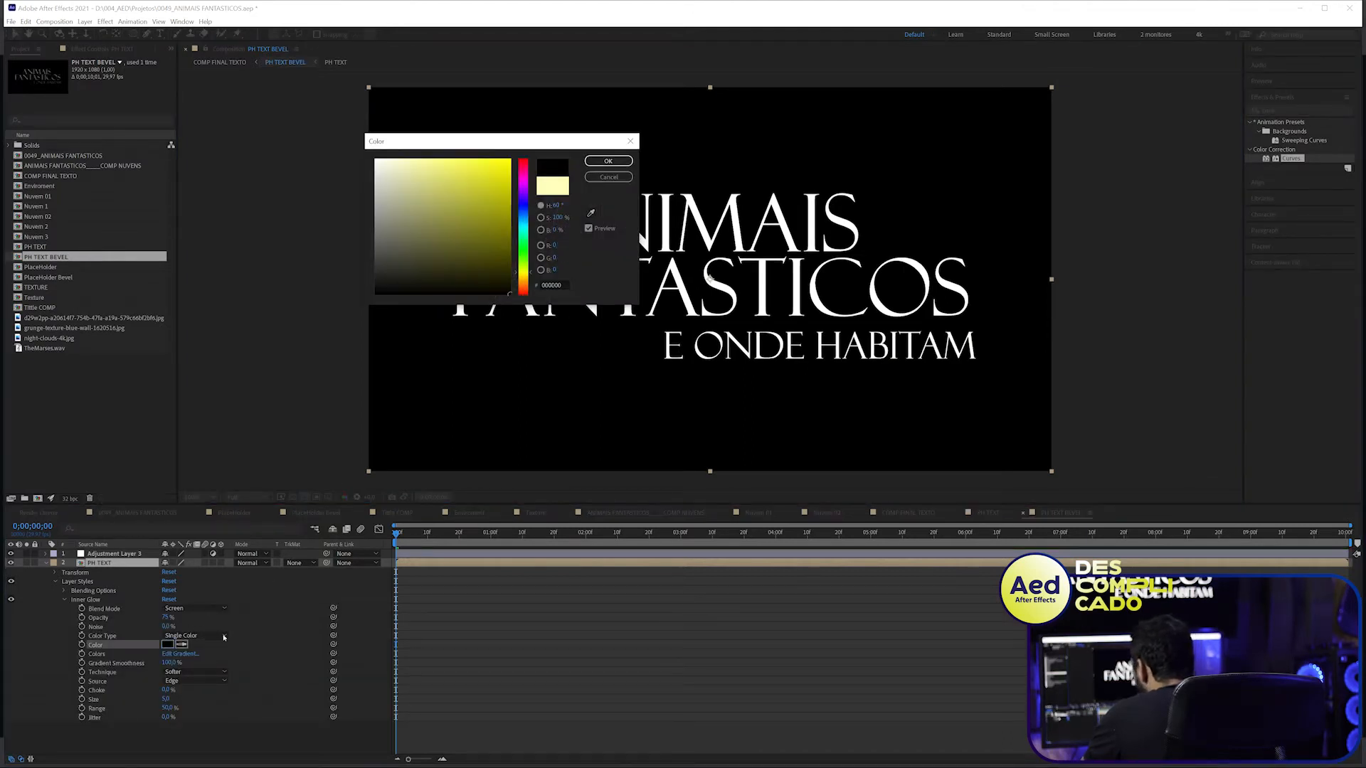
key(Return)
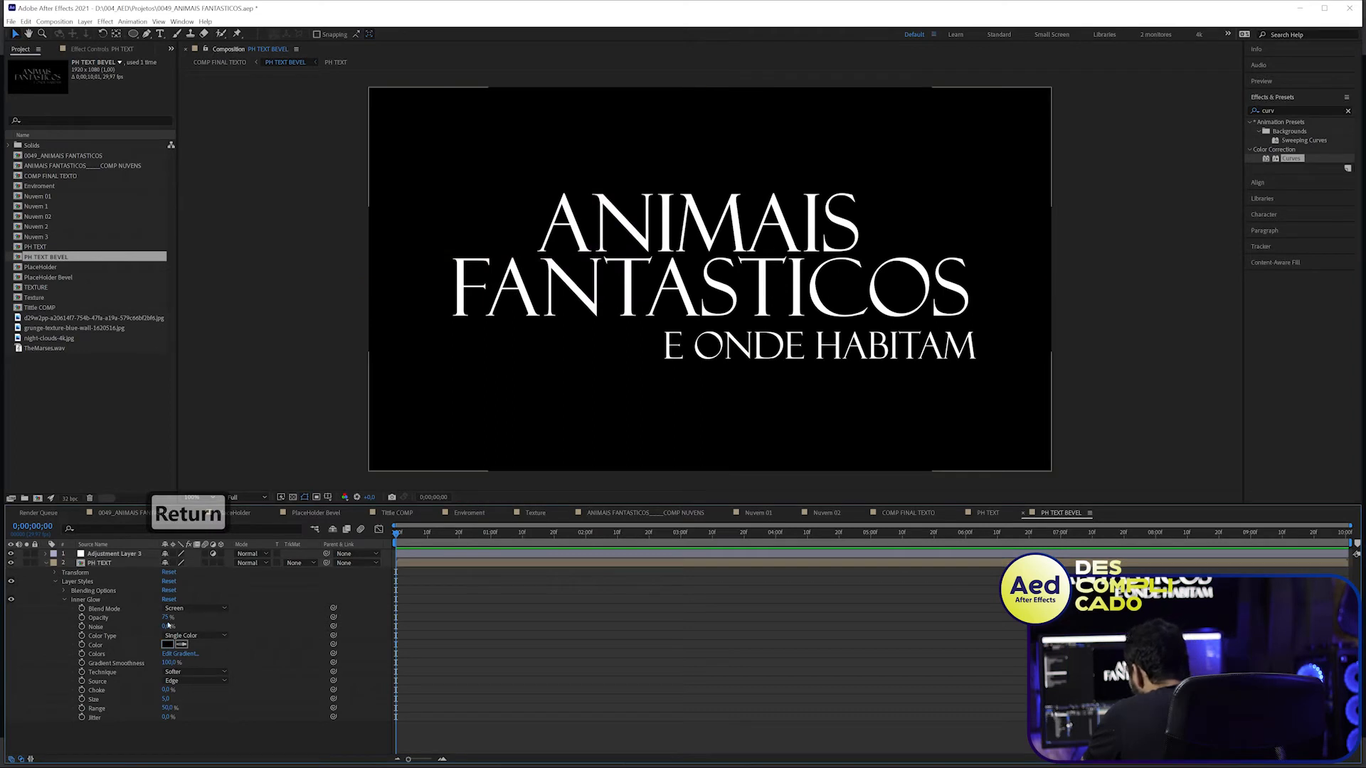
click(193, 609)
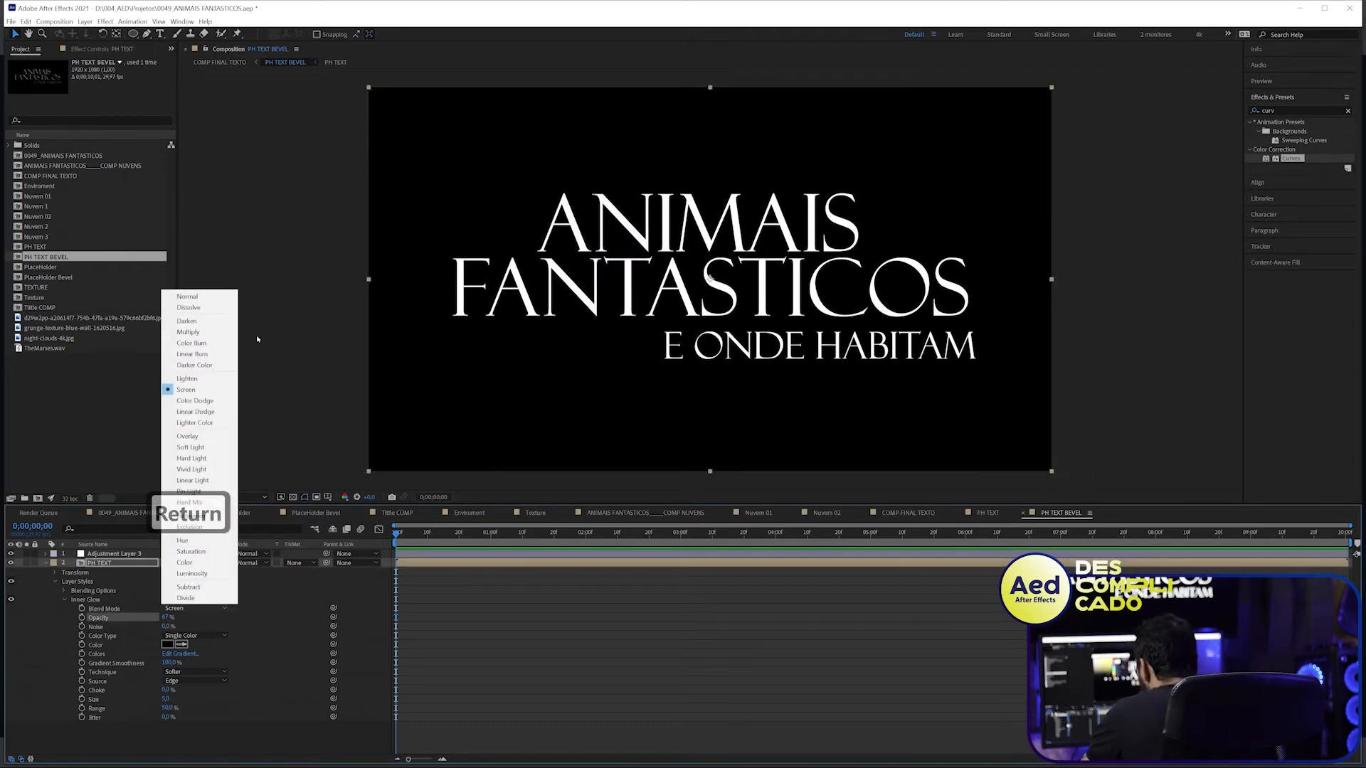
click(182, 294)
drag(167, 617, 239, 616)
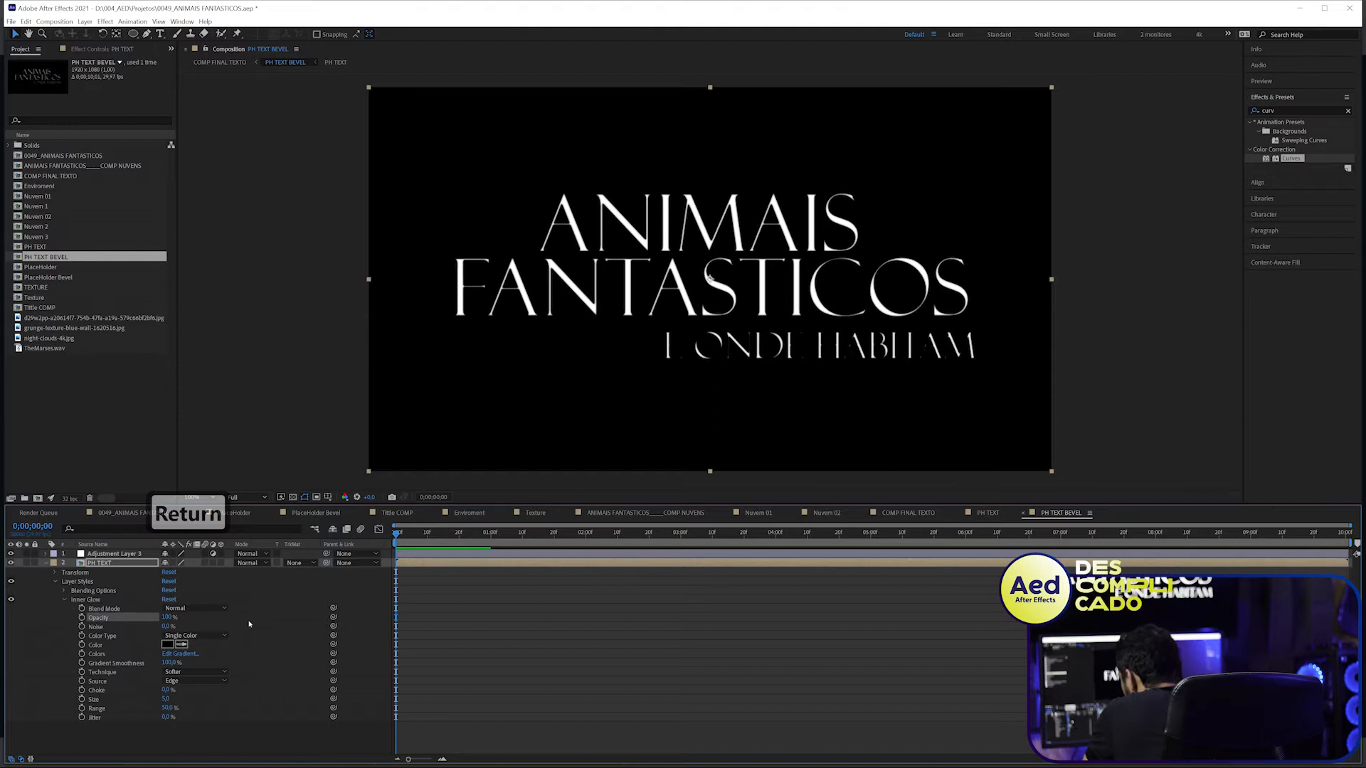
- Set the Inner Glow technique to Precise and its size to 11 to give the letters a beveled look
click(192, 672)
click(188, 694)
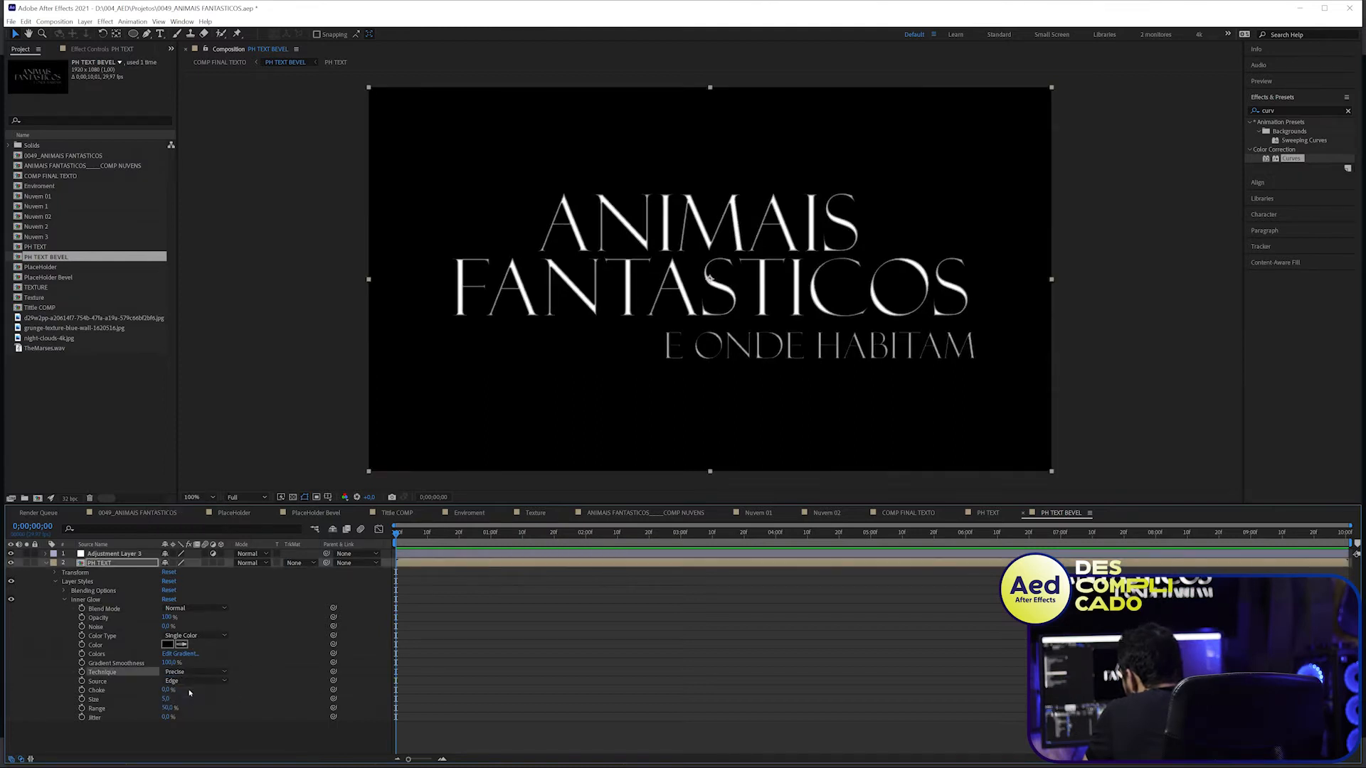
drag(165, 701, 174, 703)
scroll(651, 313, up, 1)
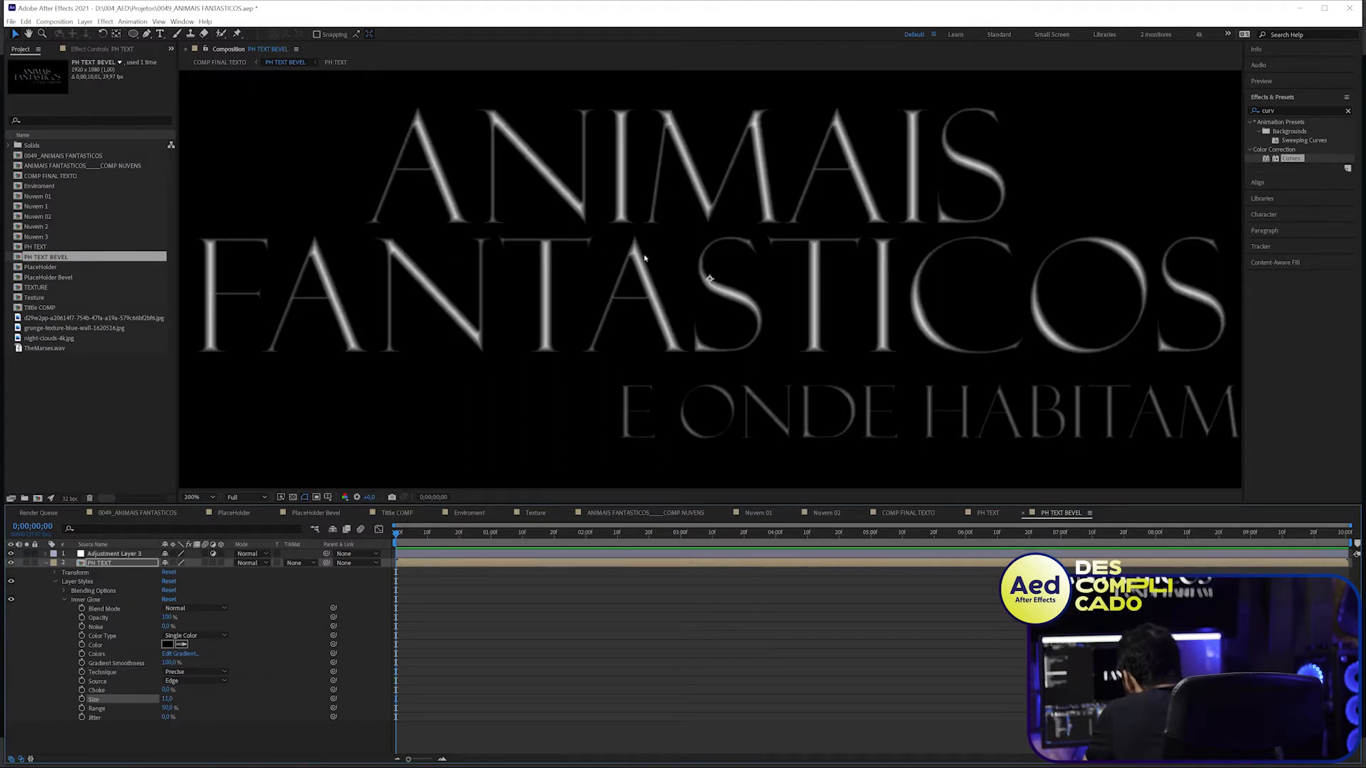
scroll(677, 414, down, 1)
click(659, 646)
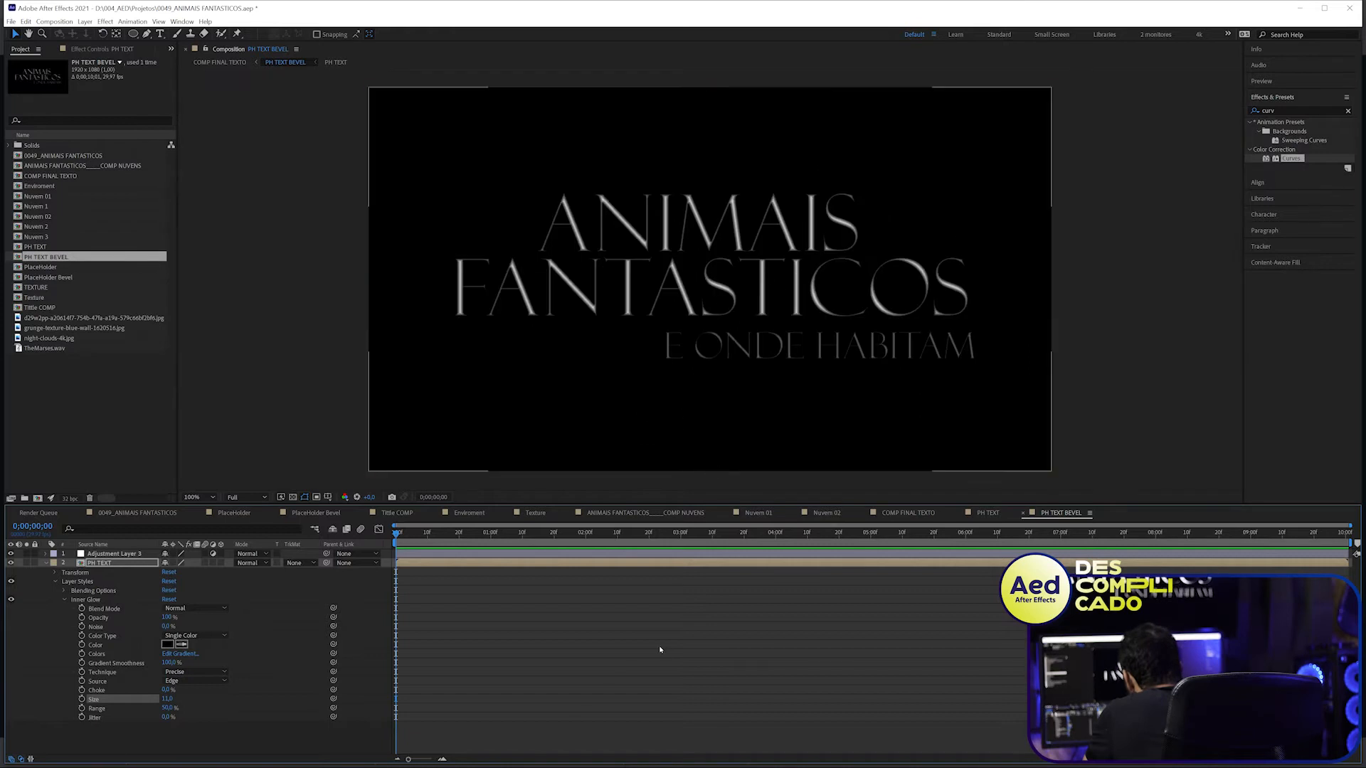
- Add a Fast Box Blur effect to the adjustment layer with blur radius 1 and 1 iteration
click(113, 554)
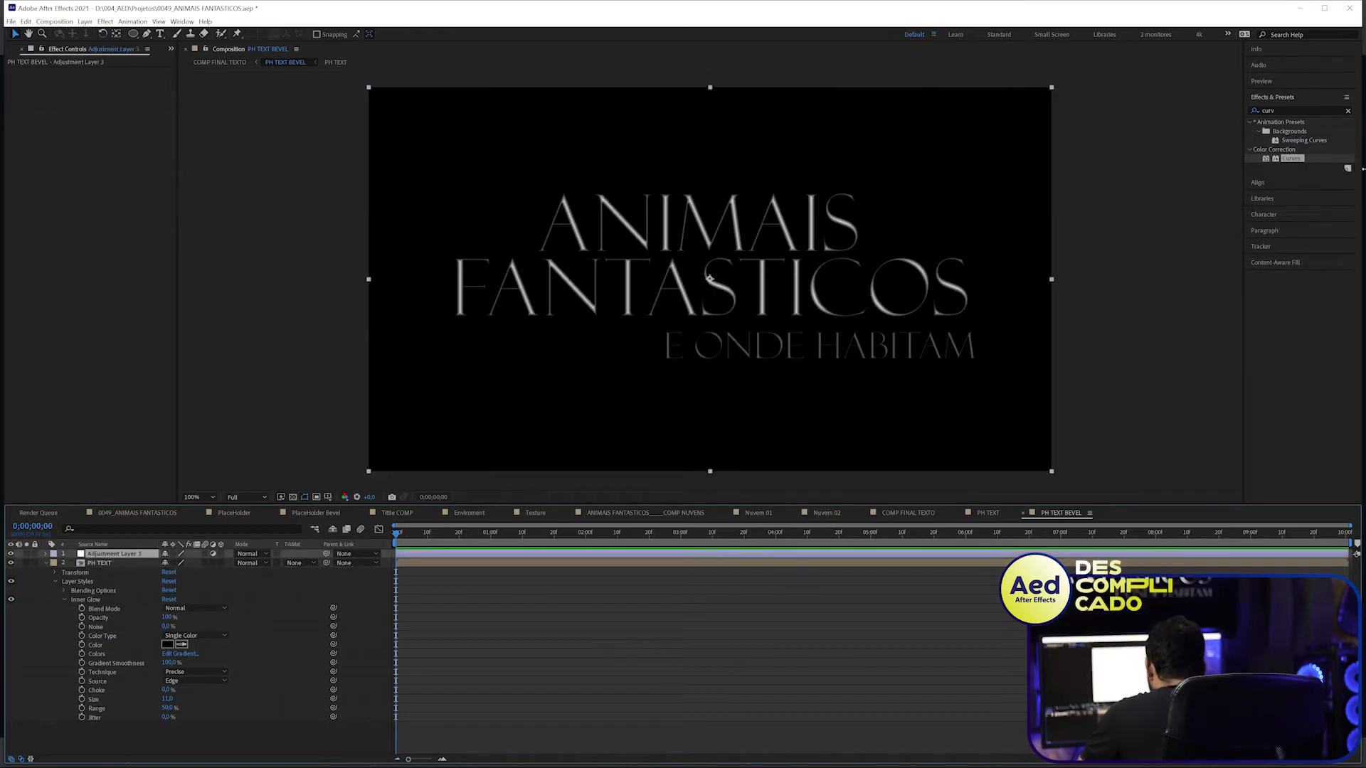
click(1292, 108)
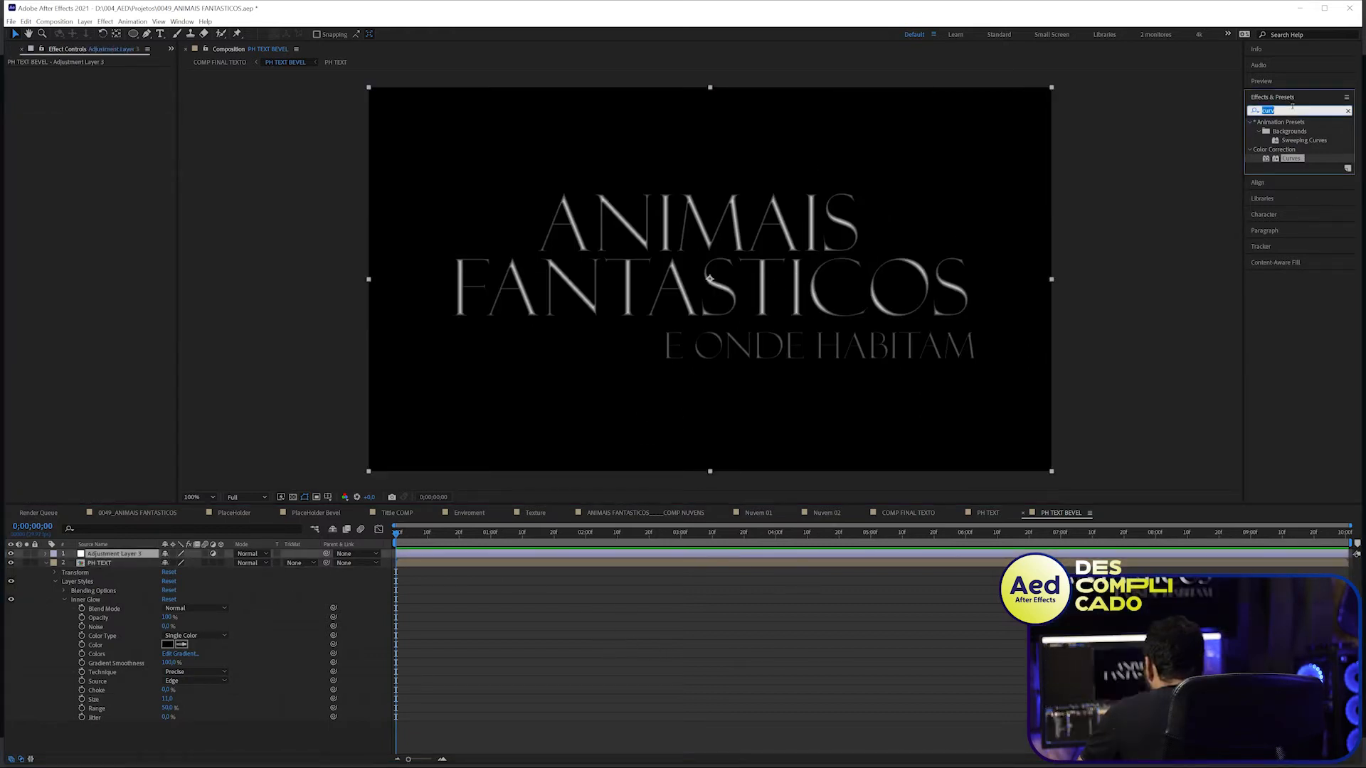
text(fast b)
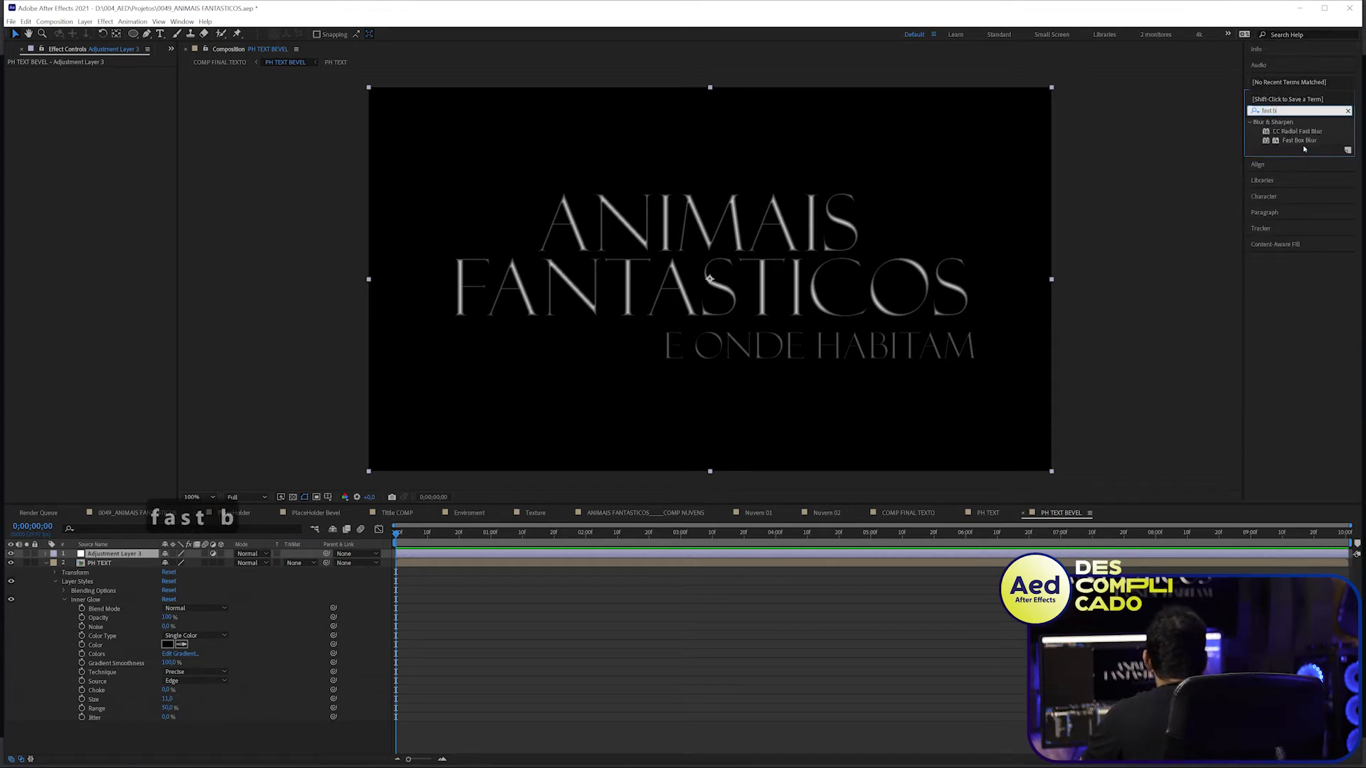
double_click(1301, 140)
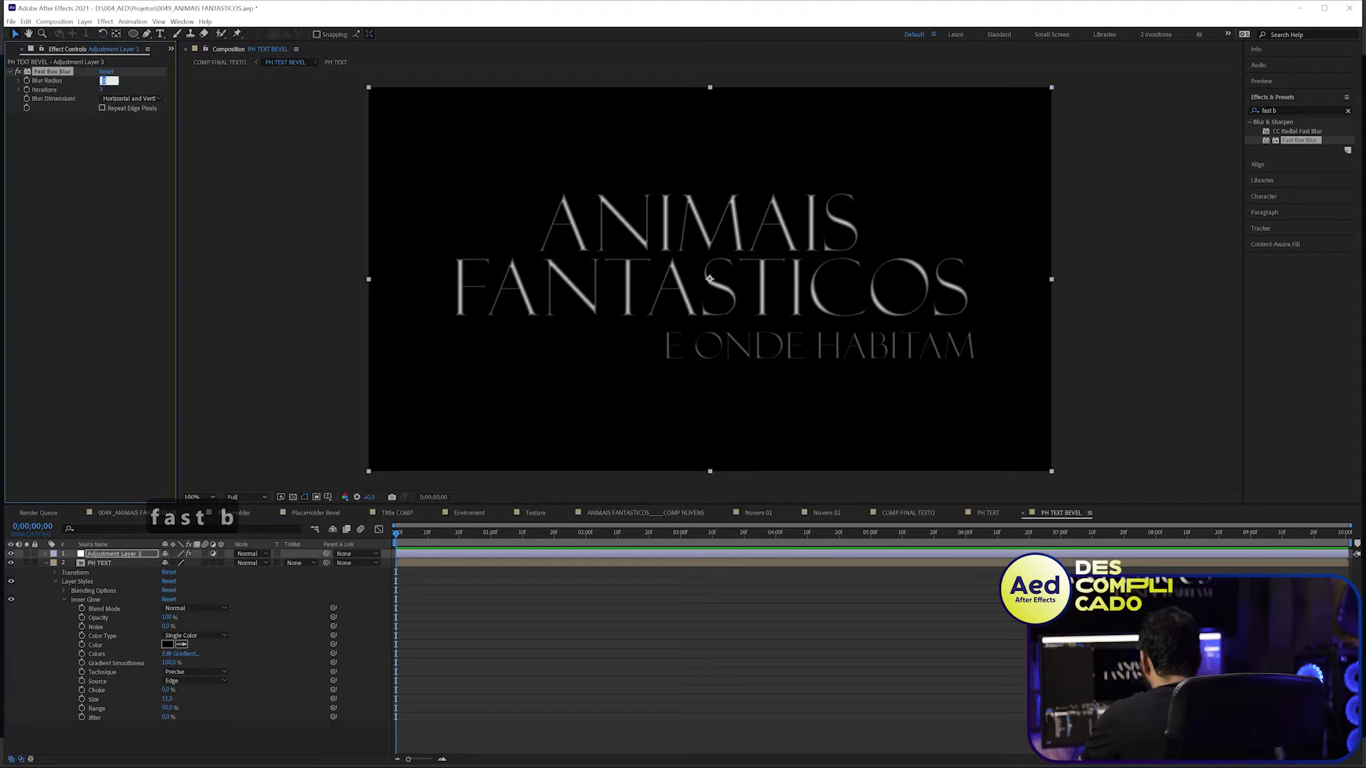
text(1)
key(Tab)
text(1)
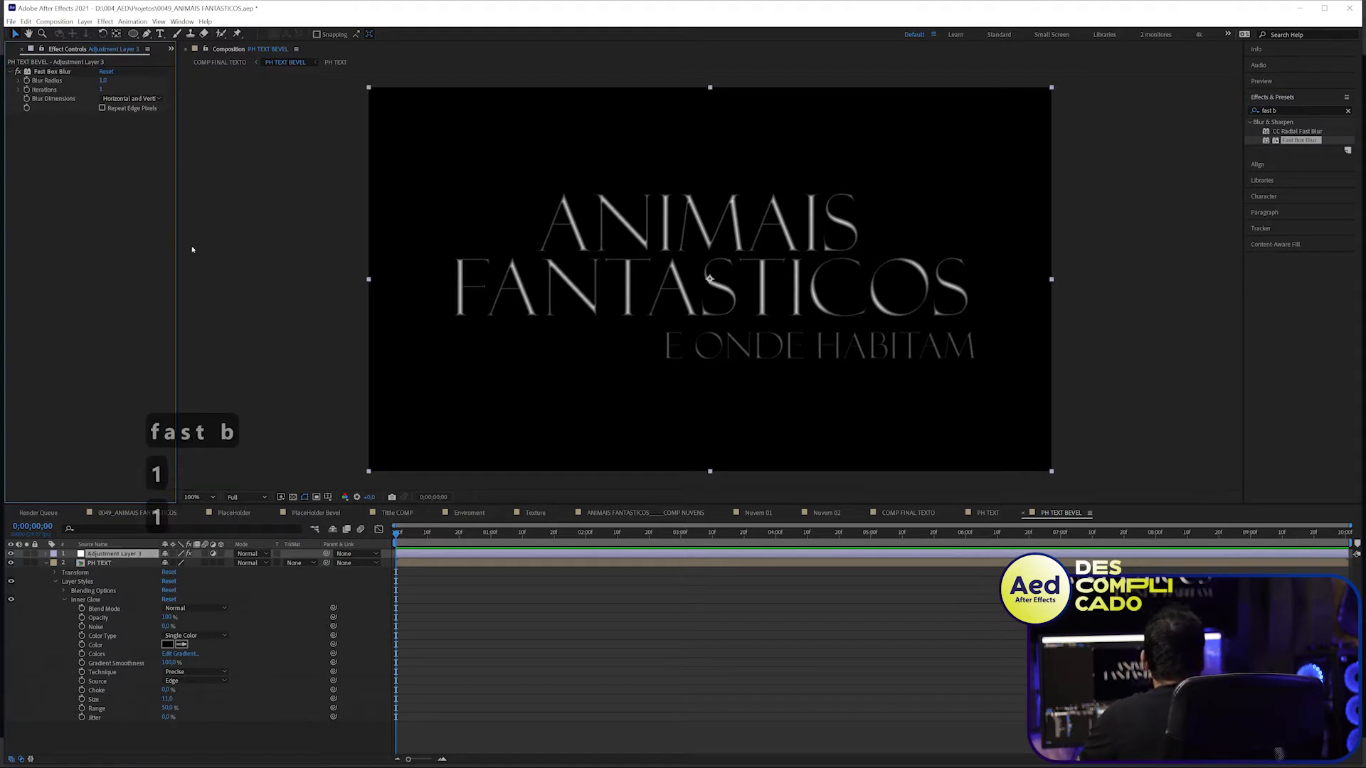
- Add a Solid Composite effect to the adjustment layer and set its color to black
drag(1278, 110, 1178, 106)
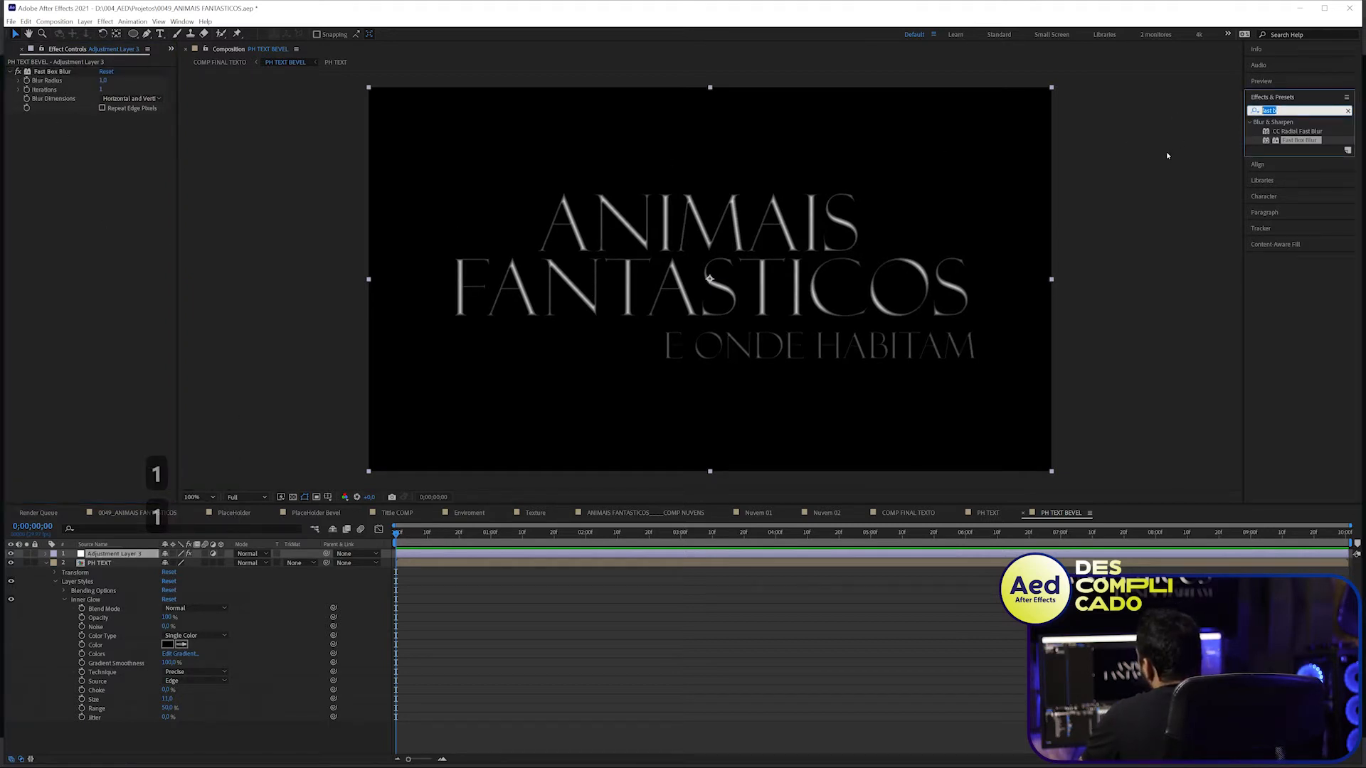
text(solid c)
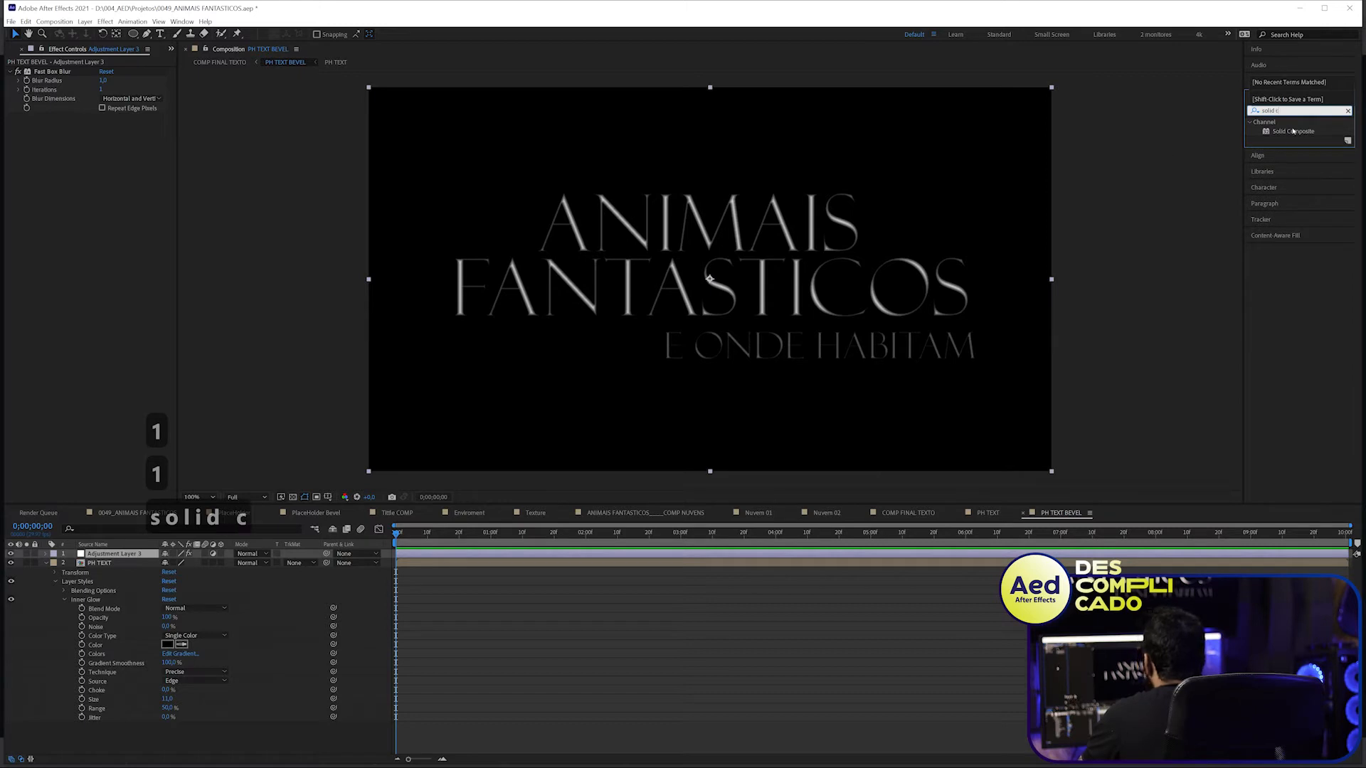
double_click(1295, 133)
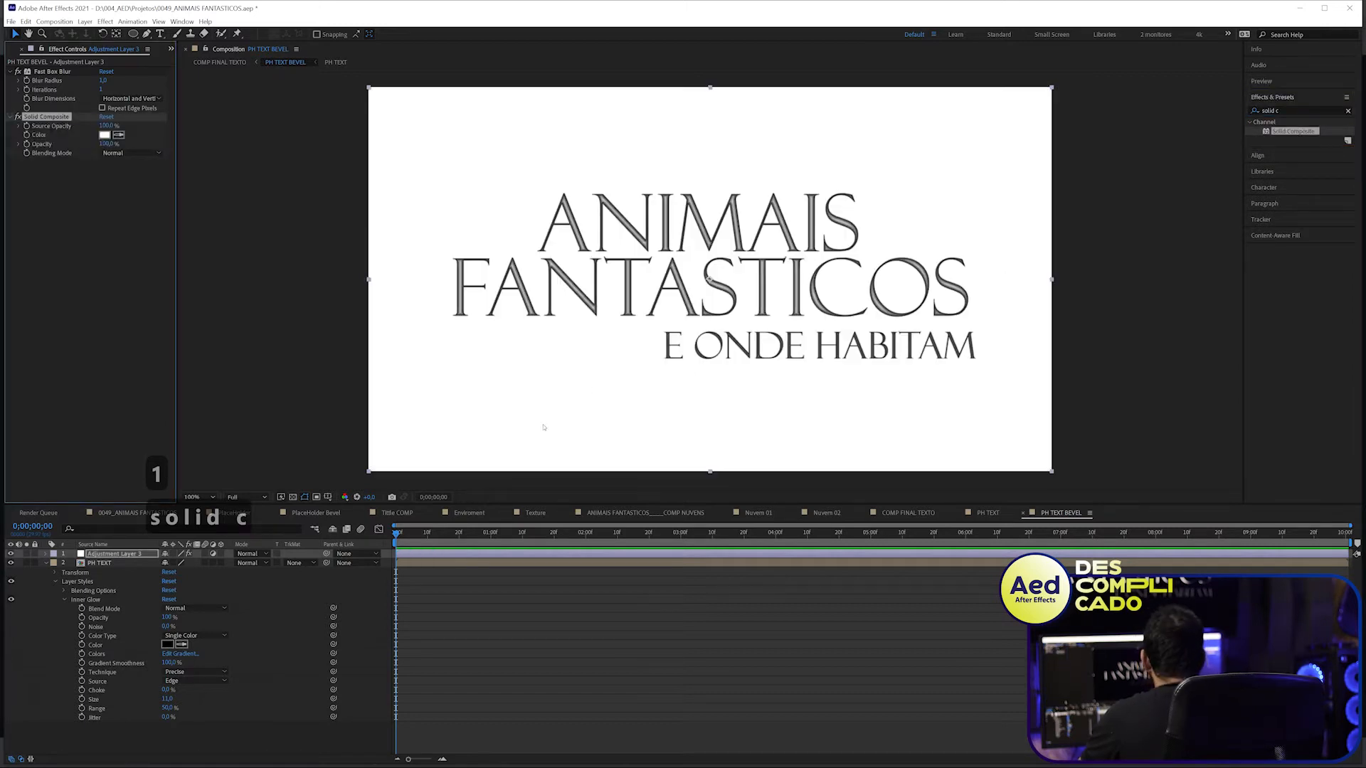
click(105, 136)
drag(386, 272, 280, 397)
key(Return)
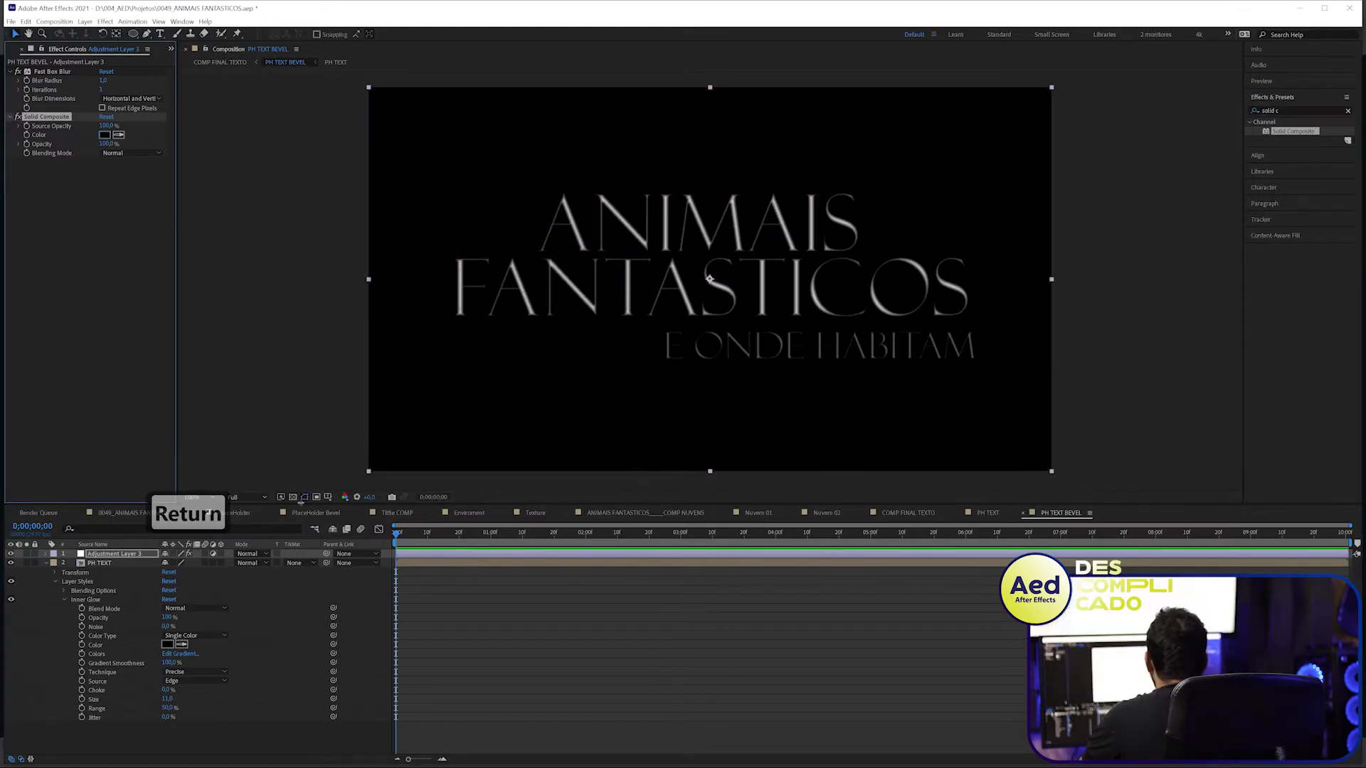
- Return to the COMP FINAL TEXTO composition and save the project
click(376, 632)
key(Tab)
key(Tab)
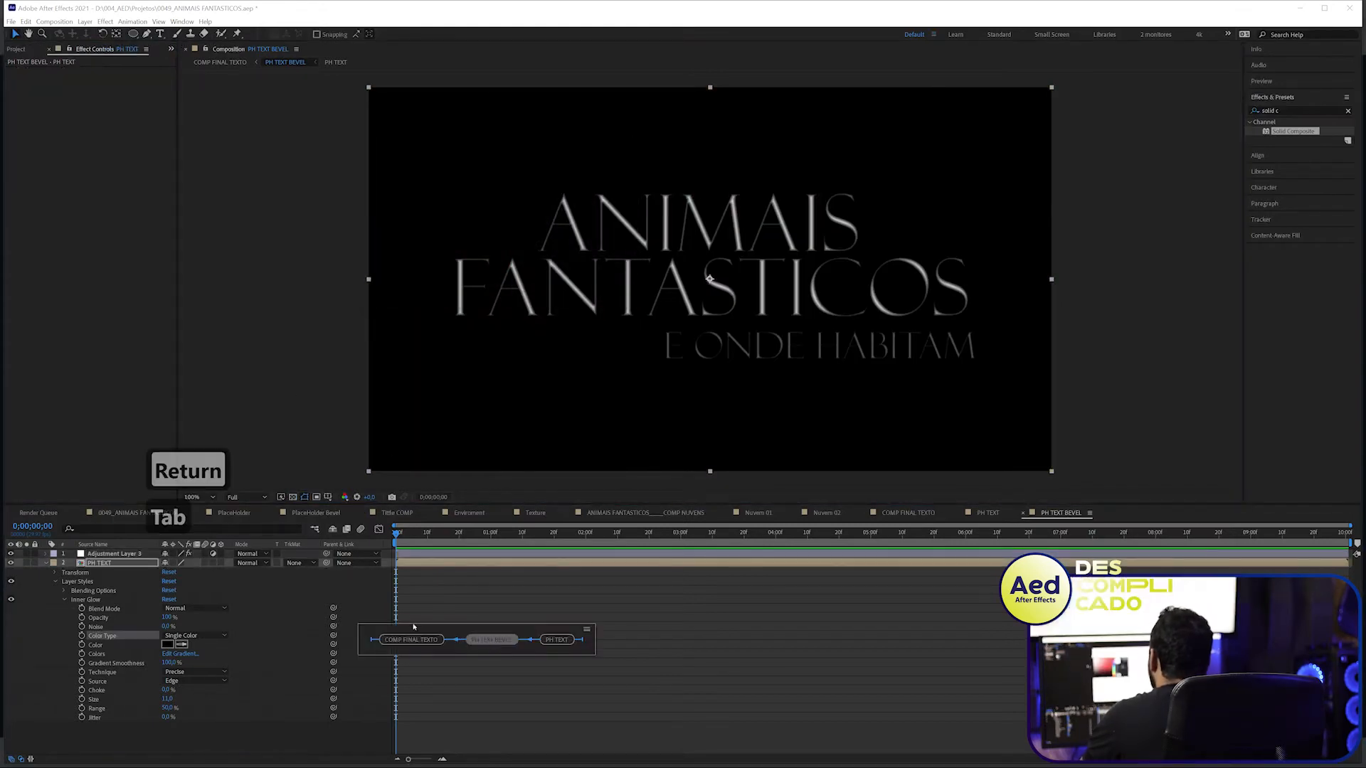
key(Tab)
click(263, 631)
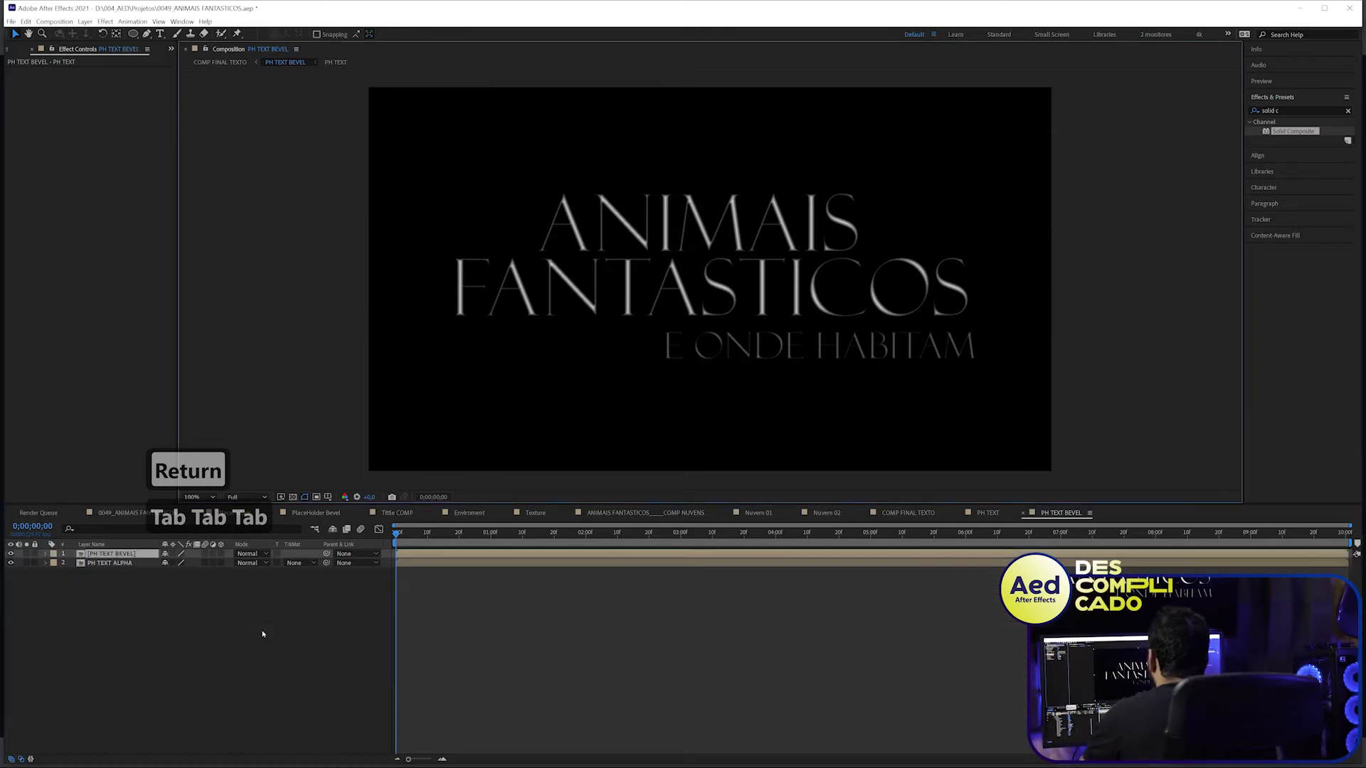
key(ctrl+s)
click(53, 588)
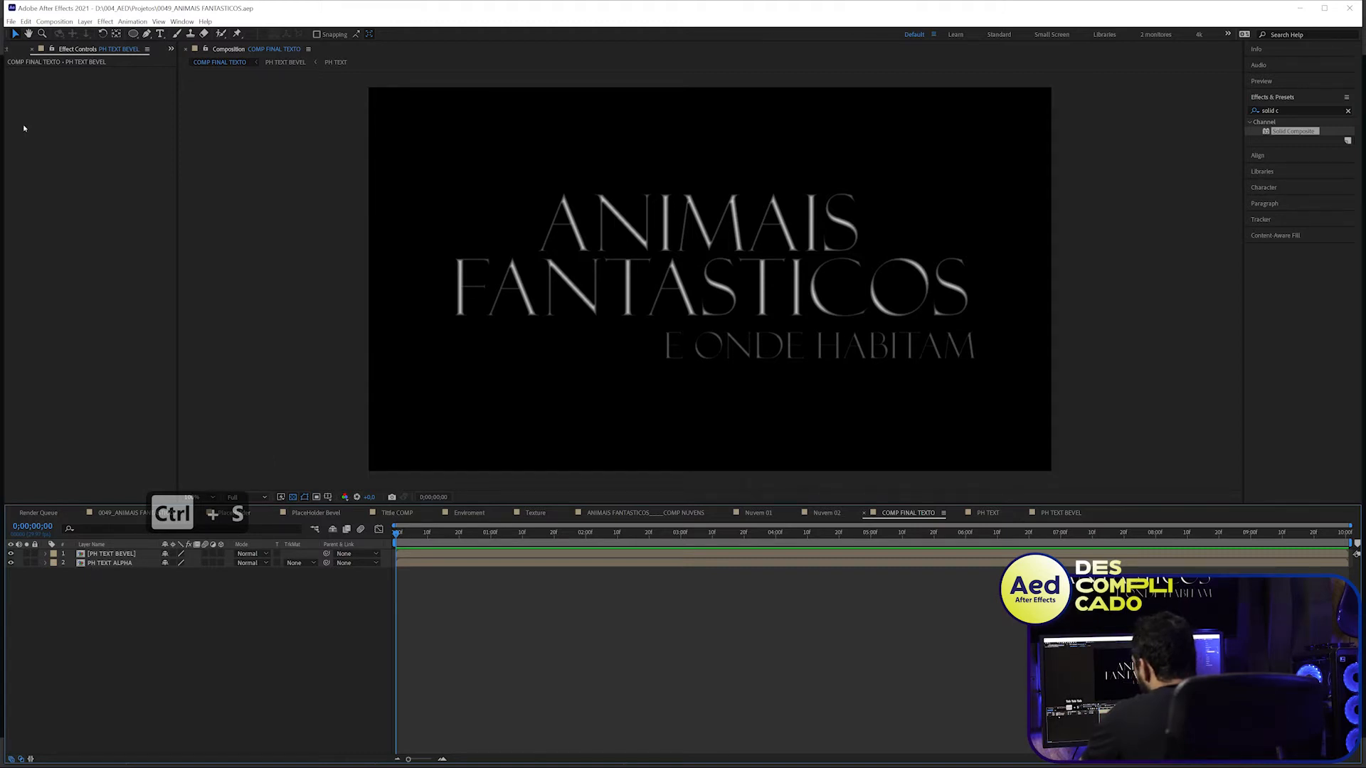
- Review the project's cloud and grunge images and the COMP NUVENS composition as possible fill material for the text
key(ctrl+0)
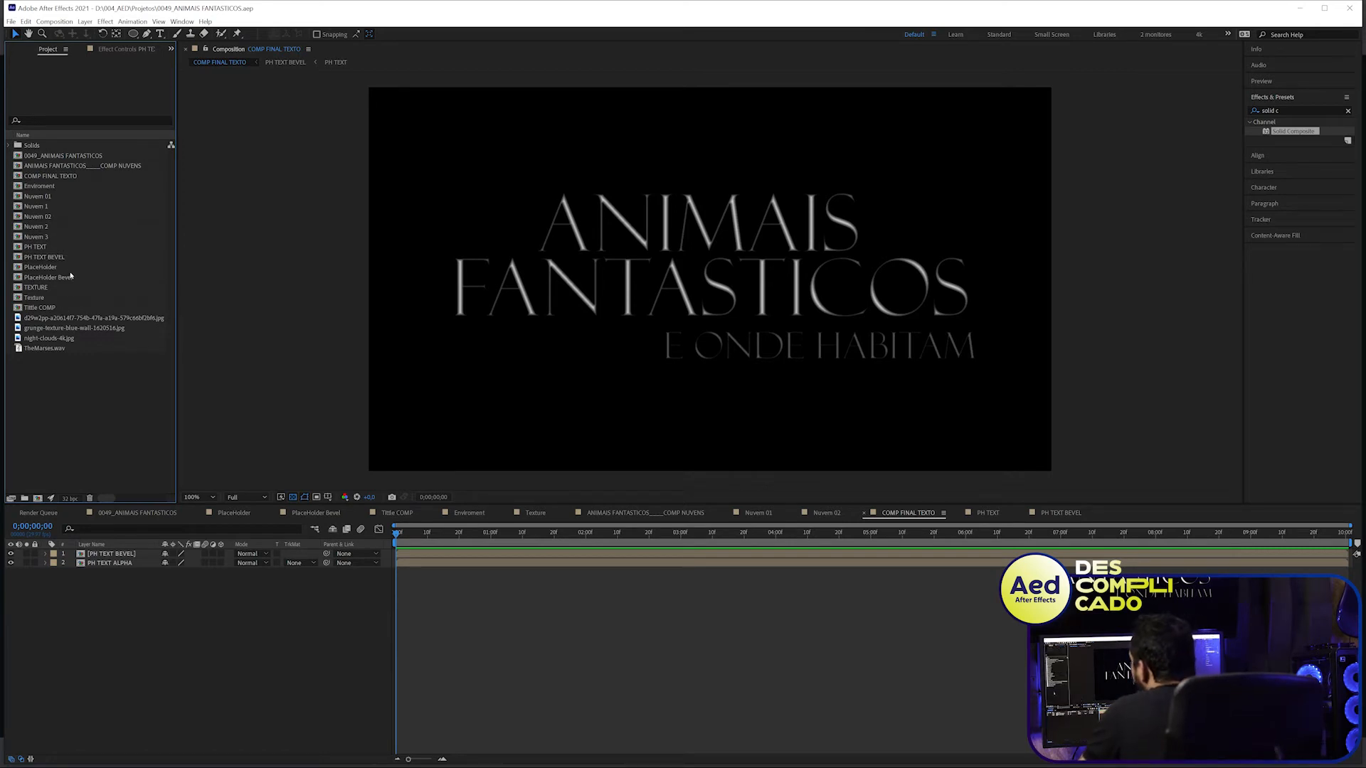
click(61, 338)
click(65, 327)
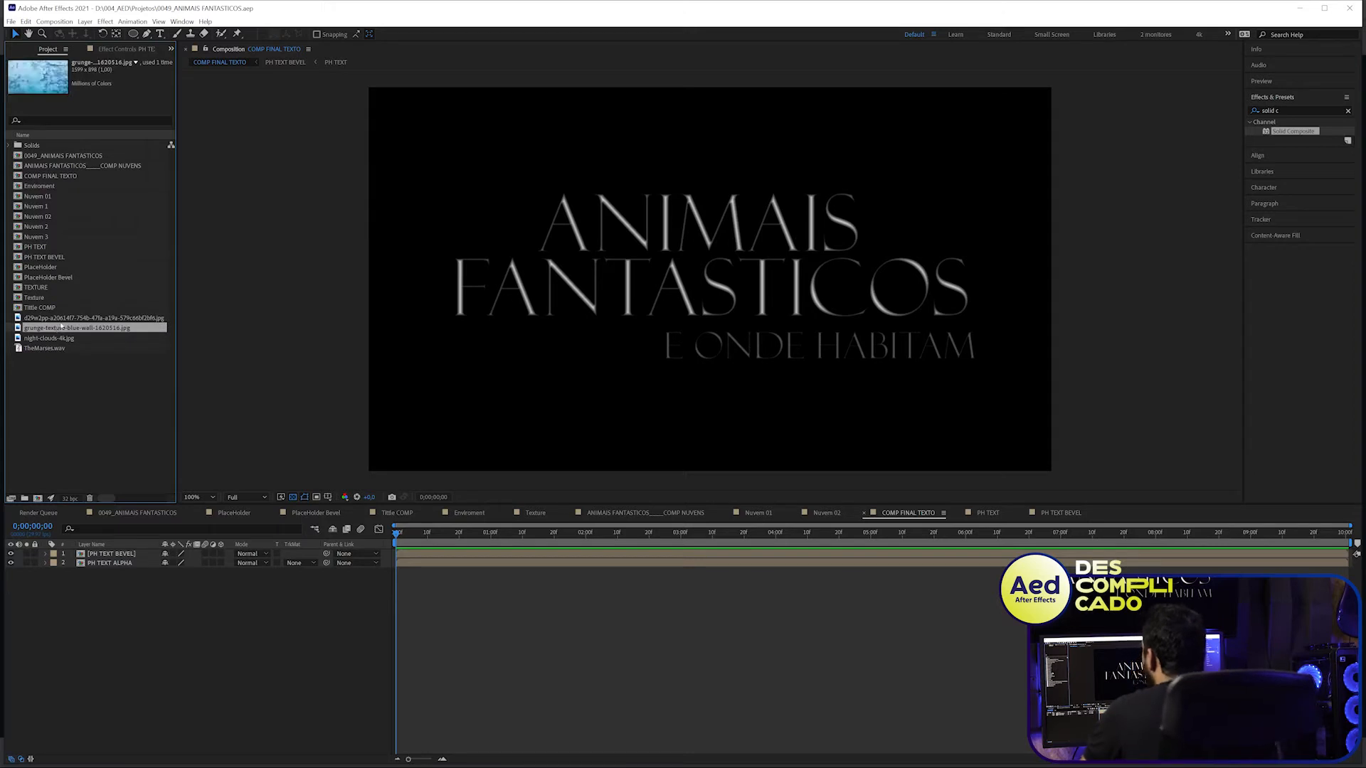
click(41, 185)
click(645, 512)
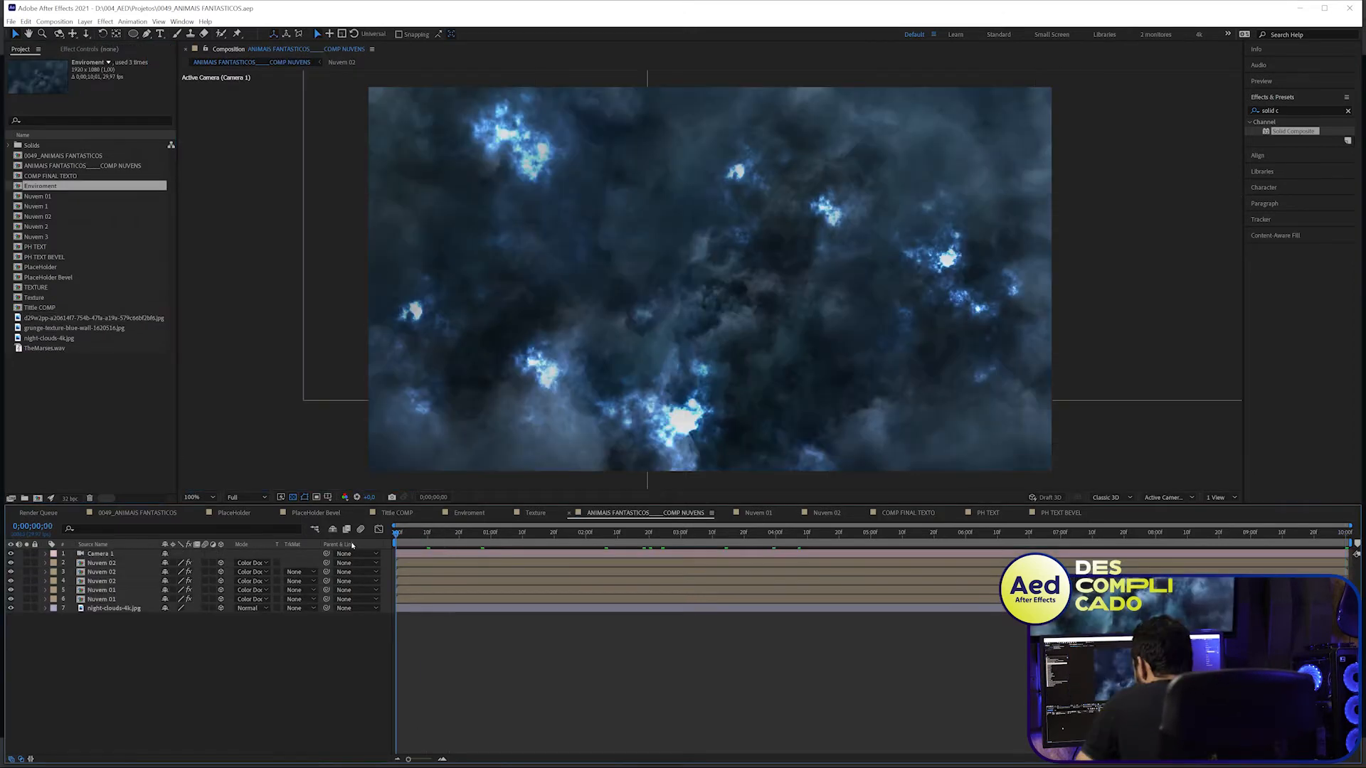
click(918, 512)
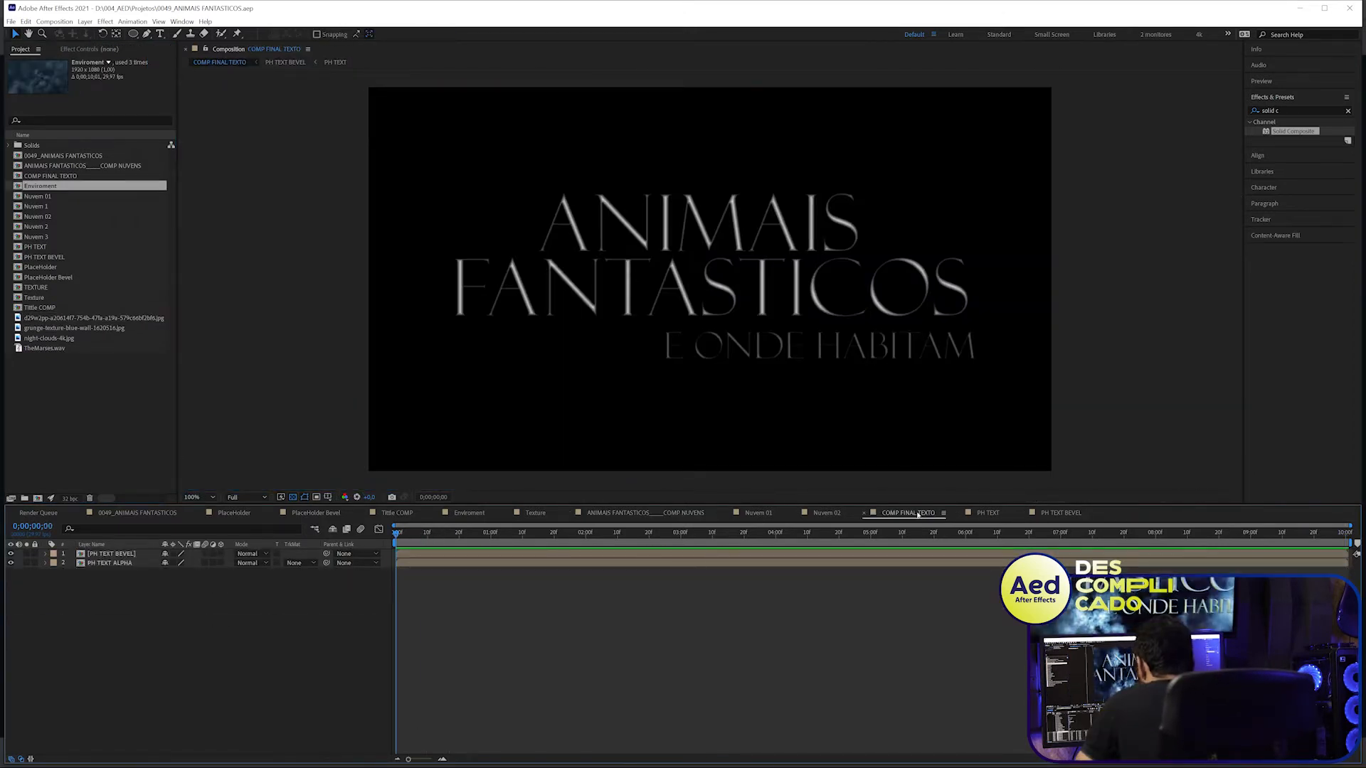
- Try placing the night-clouds-4k.jpg image in COMP FINAL TEXTO and undo it
click(39, 318)
click(46, 328)
click(57, 338)
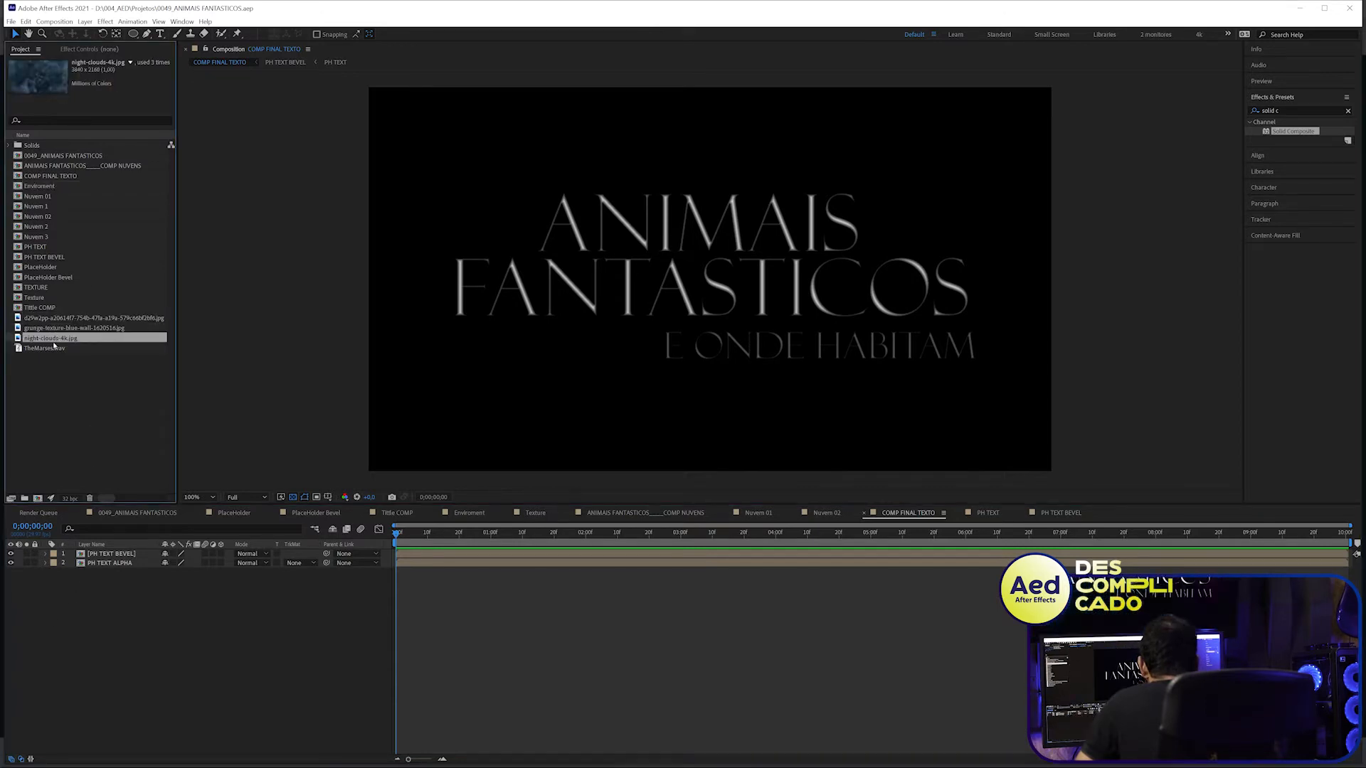
drag(108, 536, 134, 560)
key(ctrl+z)
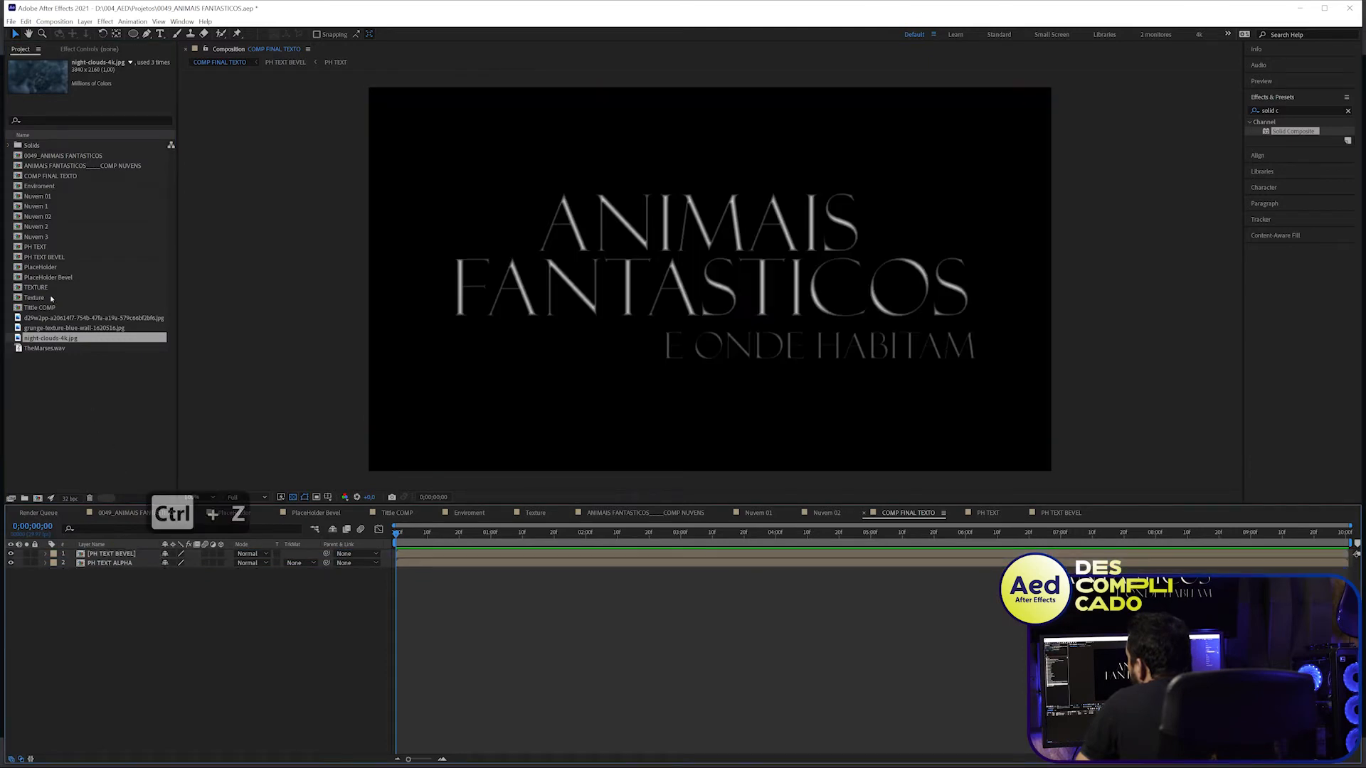
- Add the Enviroment composition to COMP FINAL TEXTO as the top layer above PH TEXT BEVEL
click(47, 288)
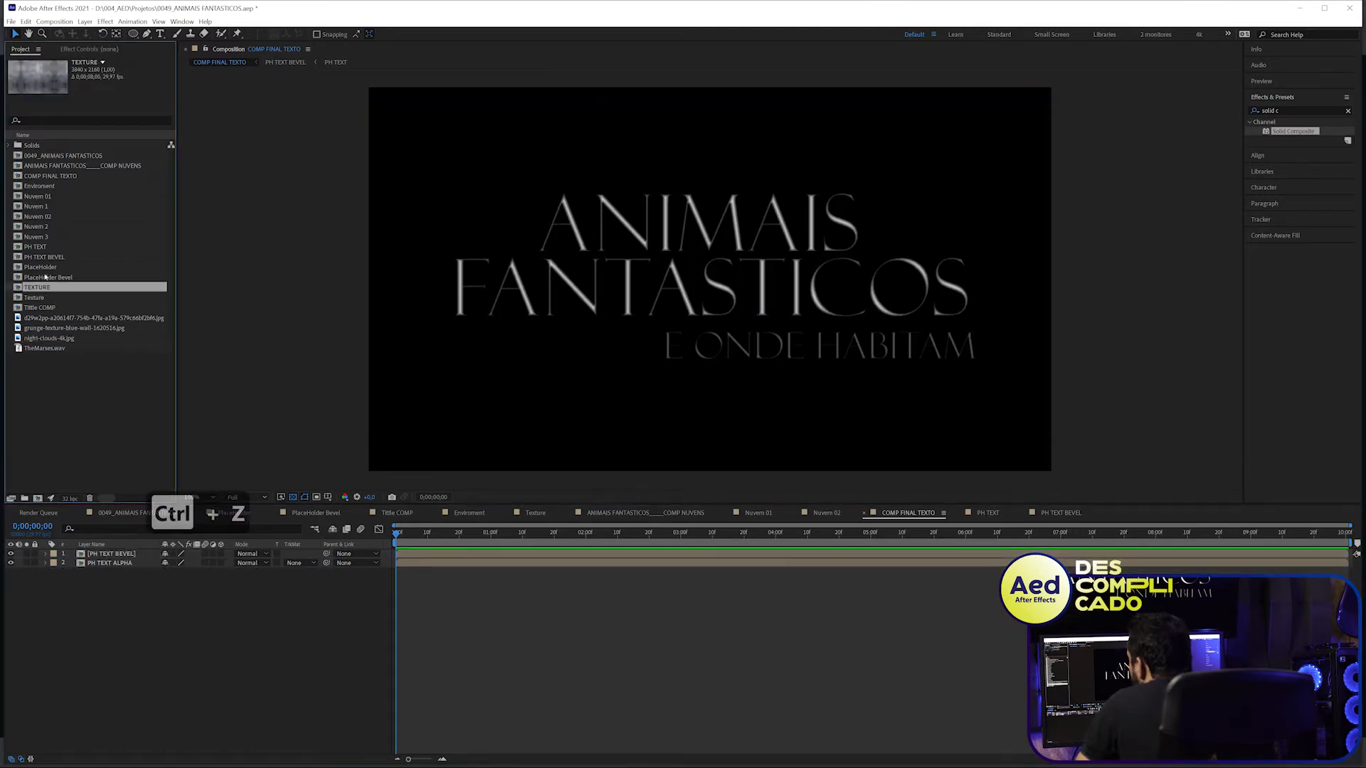
click(49, 188)
drag(52, 191, 118, 556)
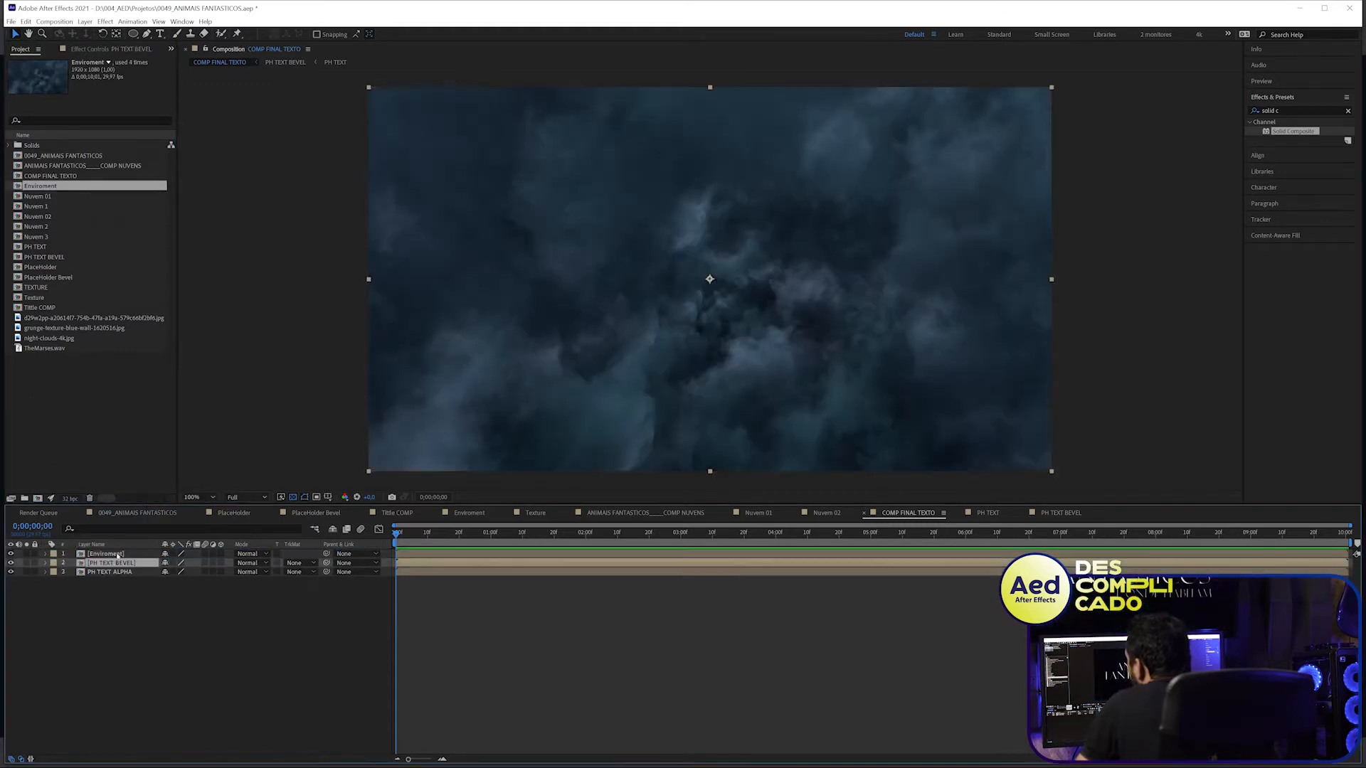
- Scale down and reposition the night-clouds-4k.jpg layer inside the Enviroment composition so it just covers the frame, and return to COMP FINAL TEXTO
double_click(118, 556)
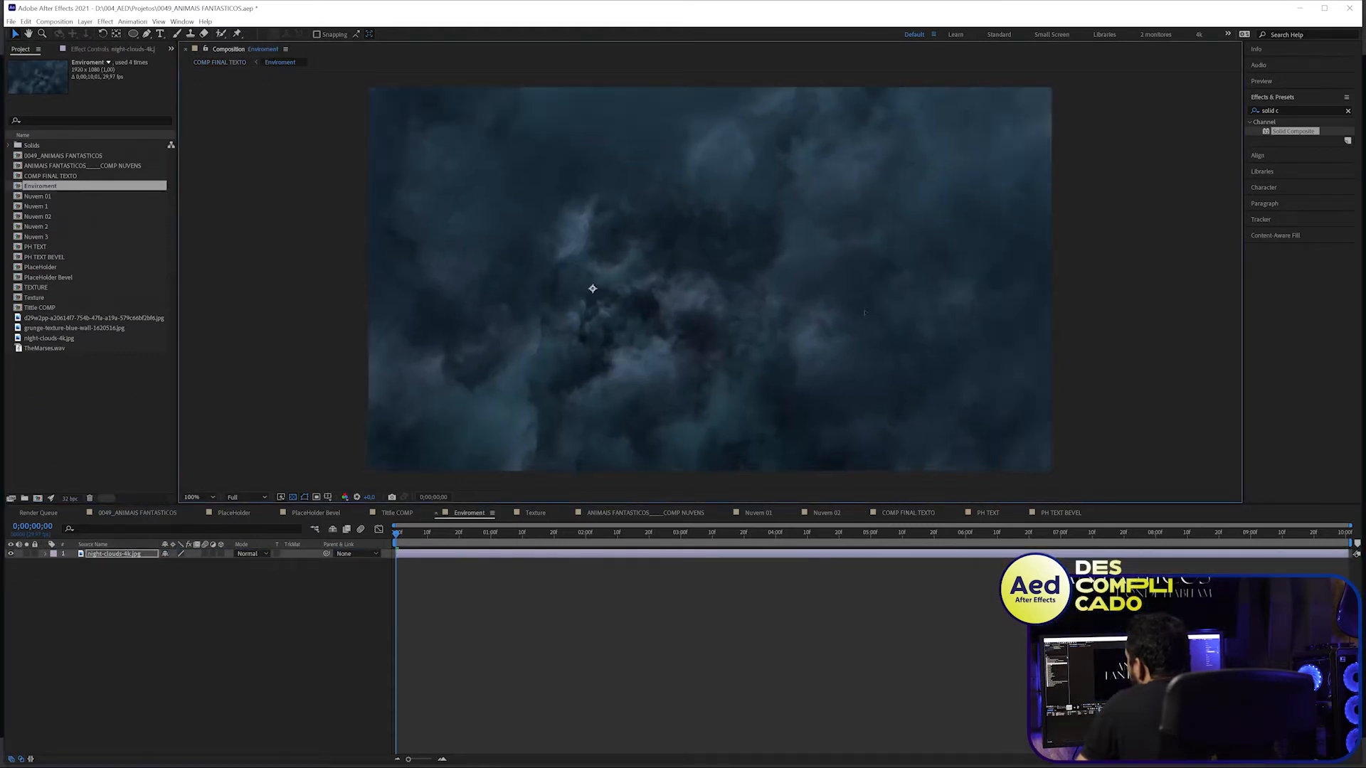
key(ctrl+z)
drag(994, 286, 862, 301)
drag(860, 299, 831, 296)
drag(865, 193, 903, 171)
drag(807, 261, 819, 251)
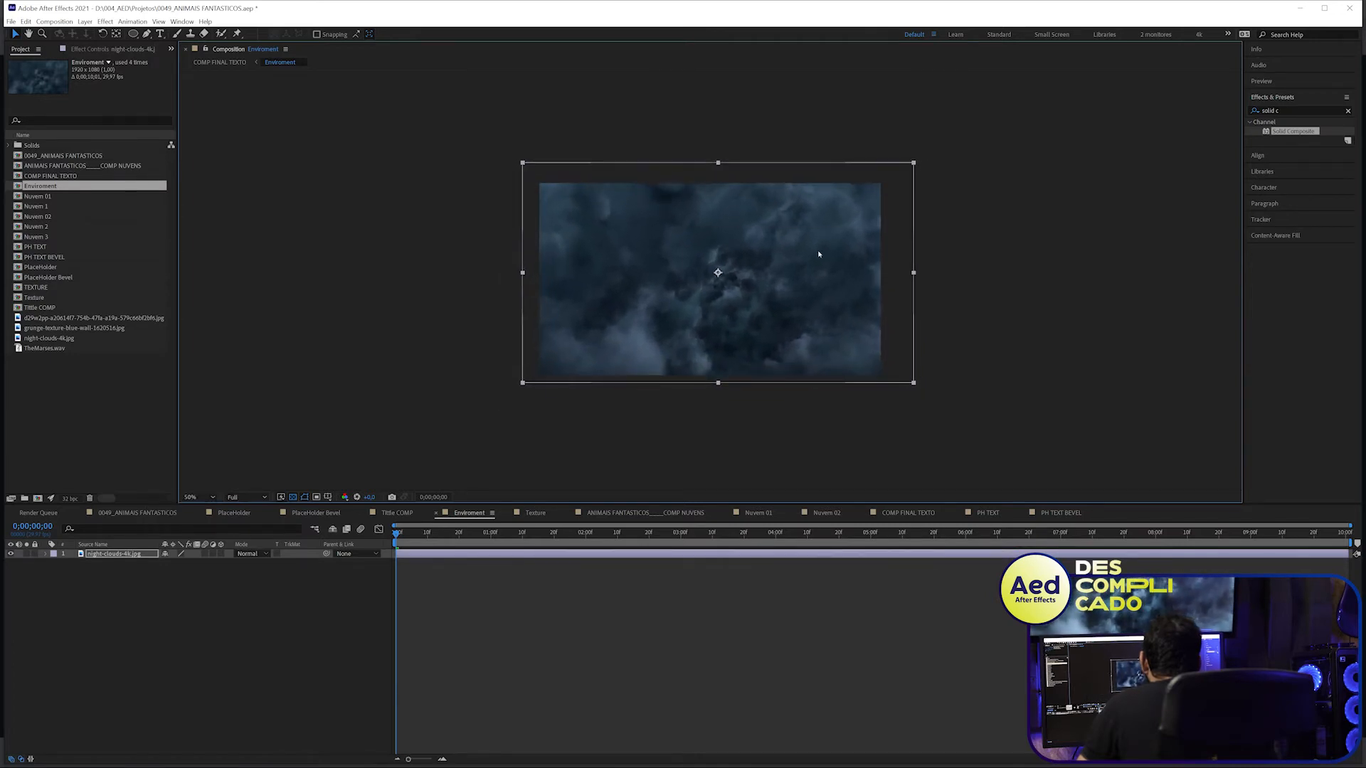
key(Tab)
click(825, 246)
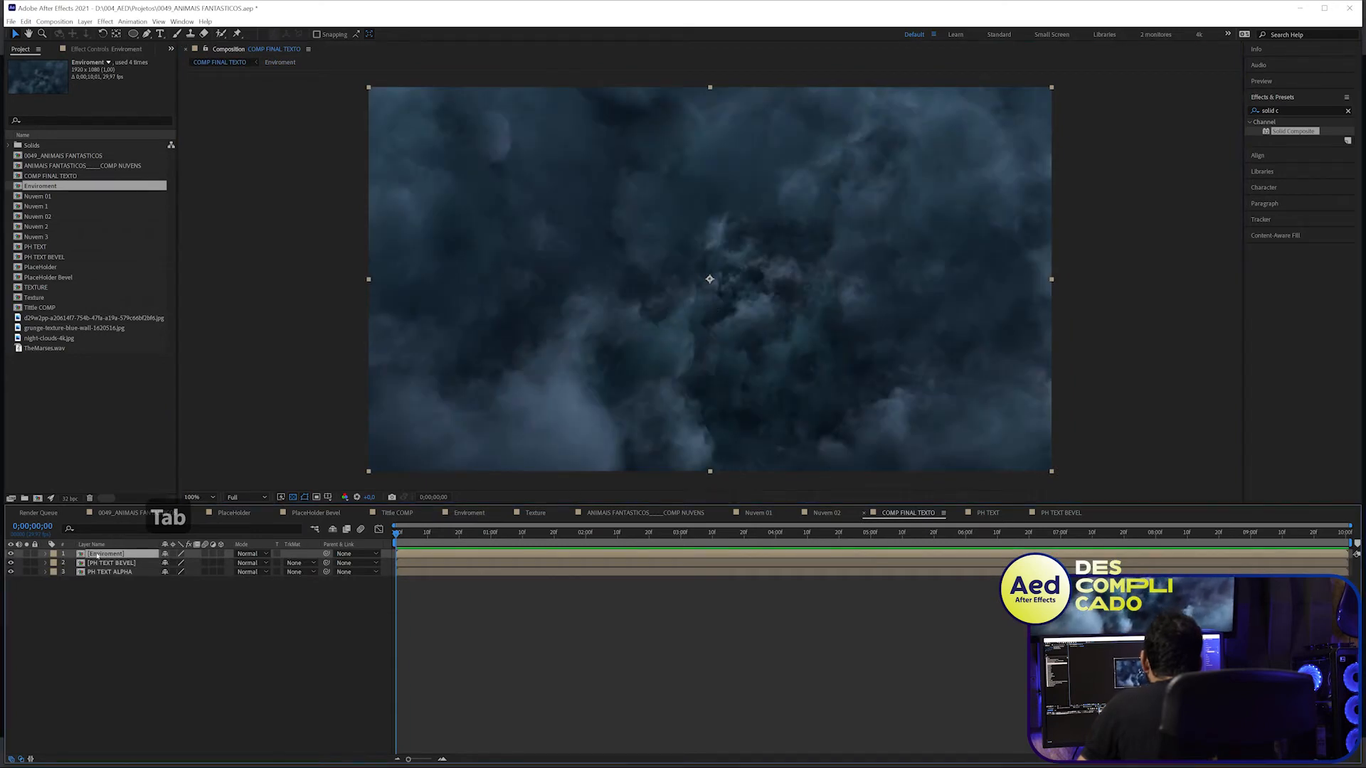
- Hide the PH TEXT BEVEL and PH TEXT ALPHA layers in COMP FINAL TEXTO
drag(11, 563, 10, 573)
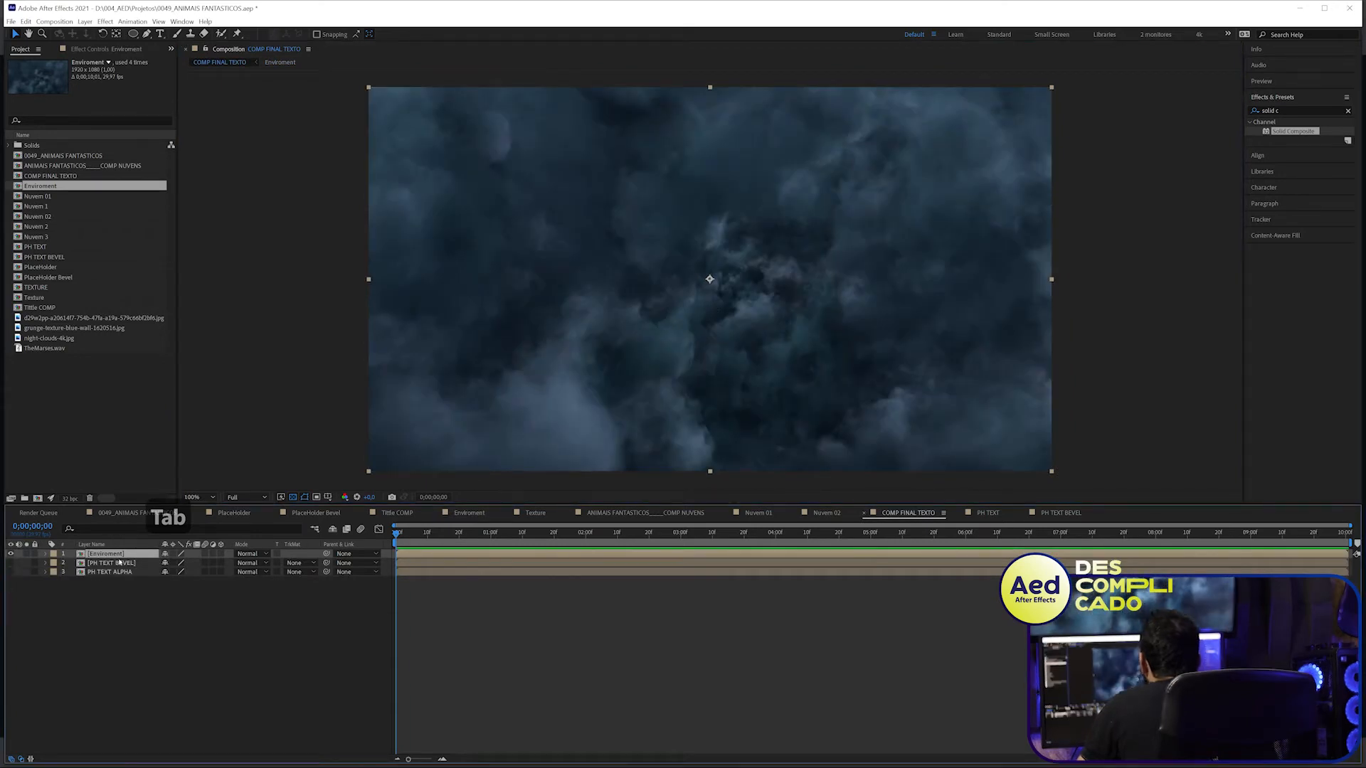
key(ctrl+f)
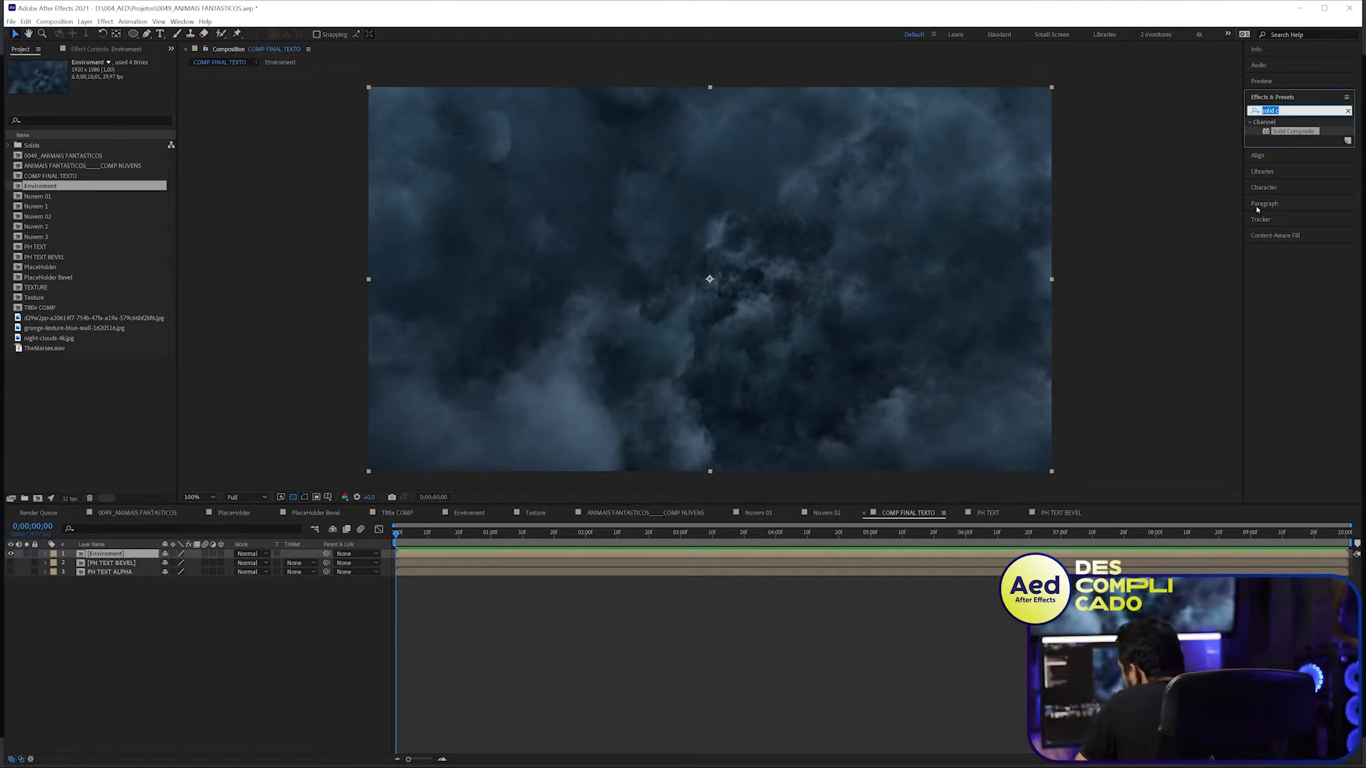
- Open Tittle COMP from the 0049_ANIMAIS FANTASTICOS composition and copy all effects of its Enviroment layer
click(128, 513)
key(s)
key(s)
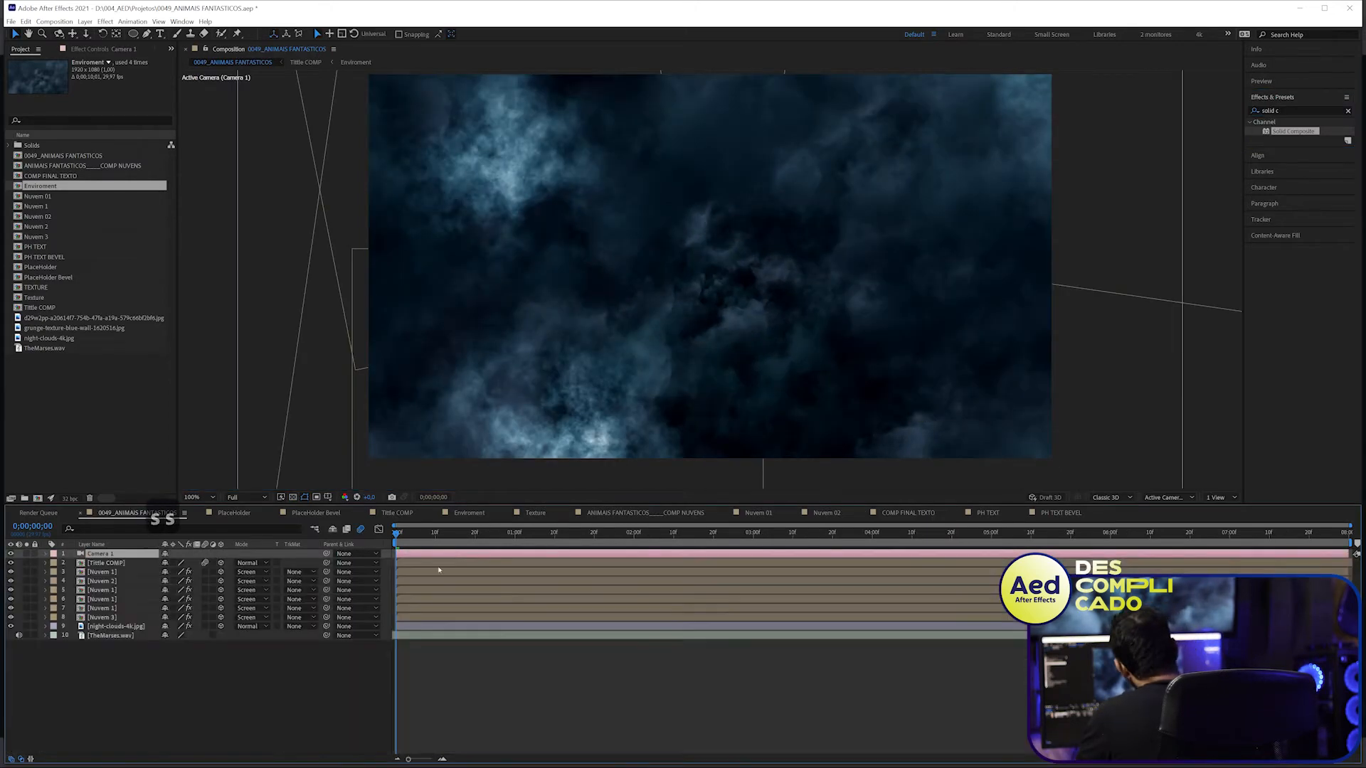
click(62, 667)
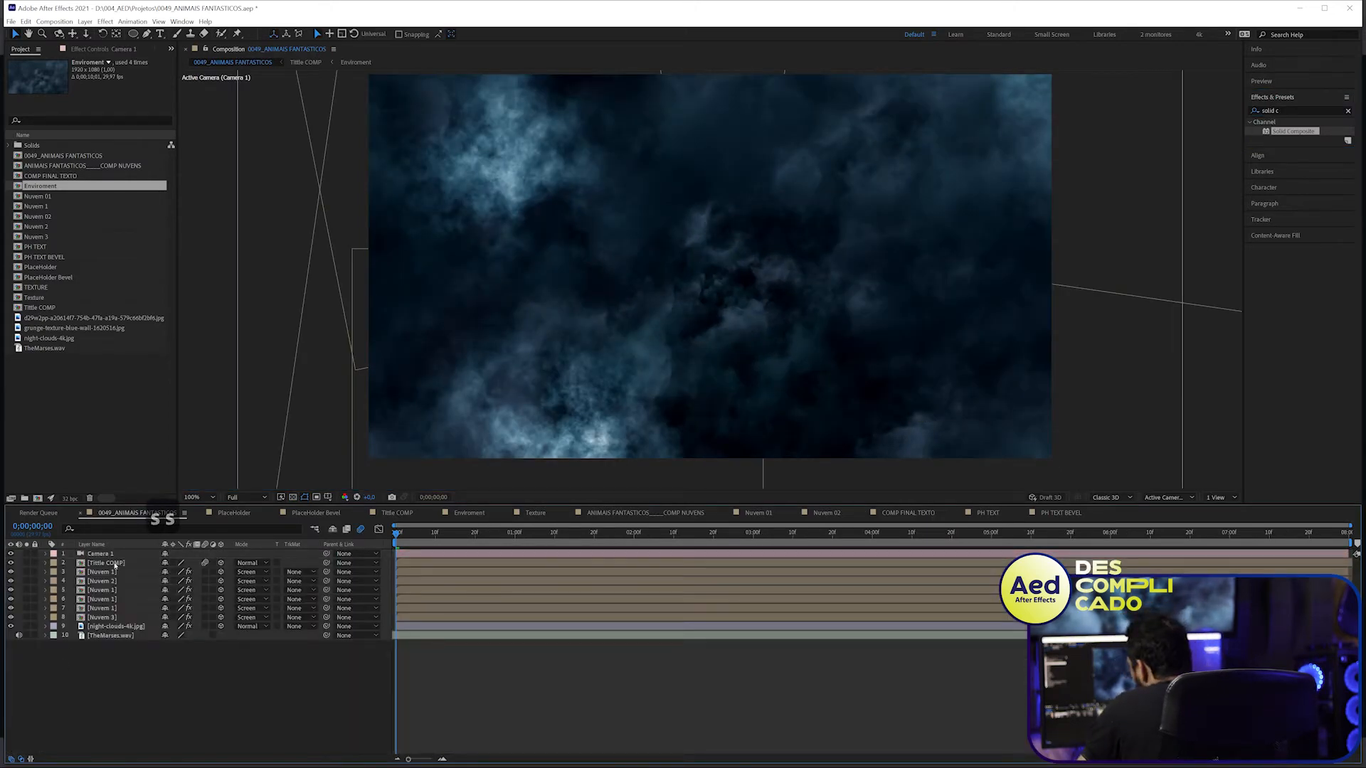
double_click(113, 564)
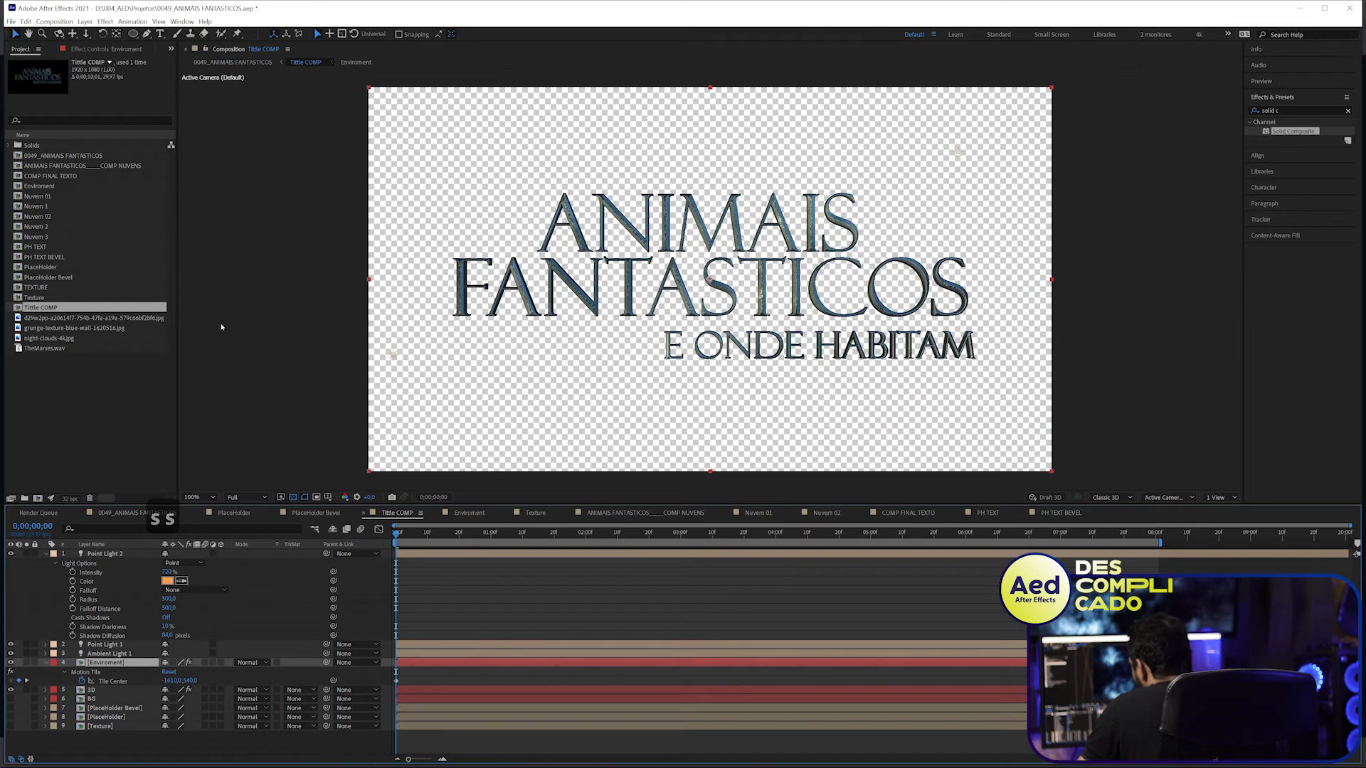
click(106, 49)
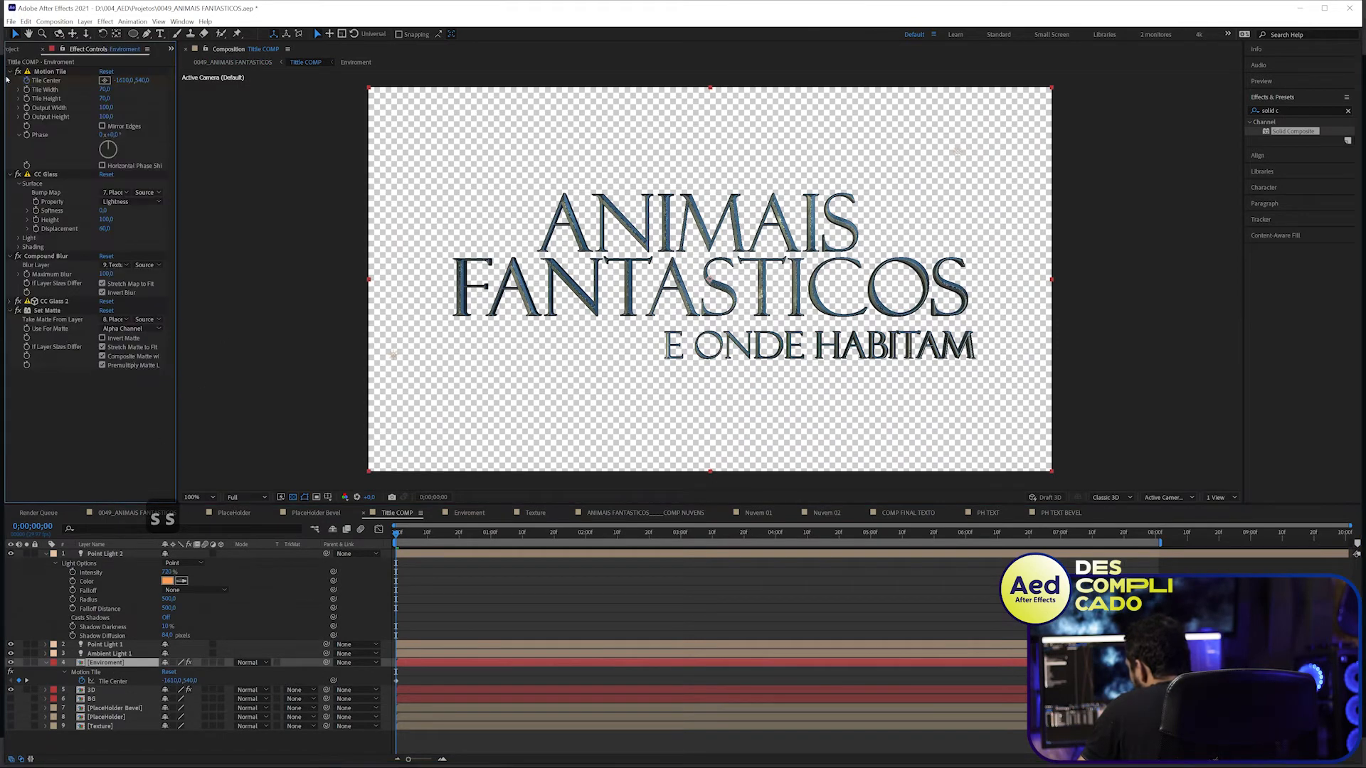
key(ctrl+a)
key(ctrl+c)
key(ctrl+c)
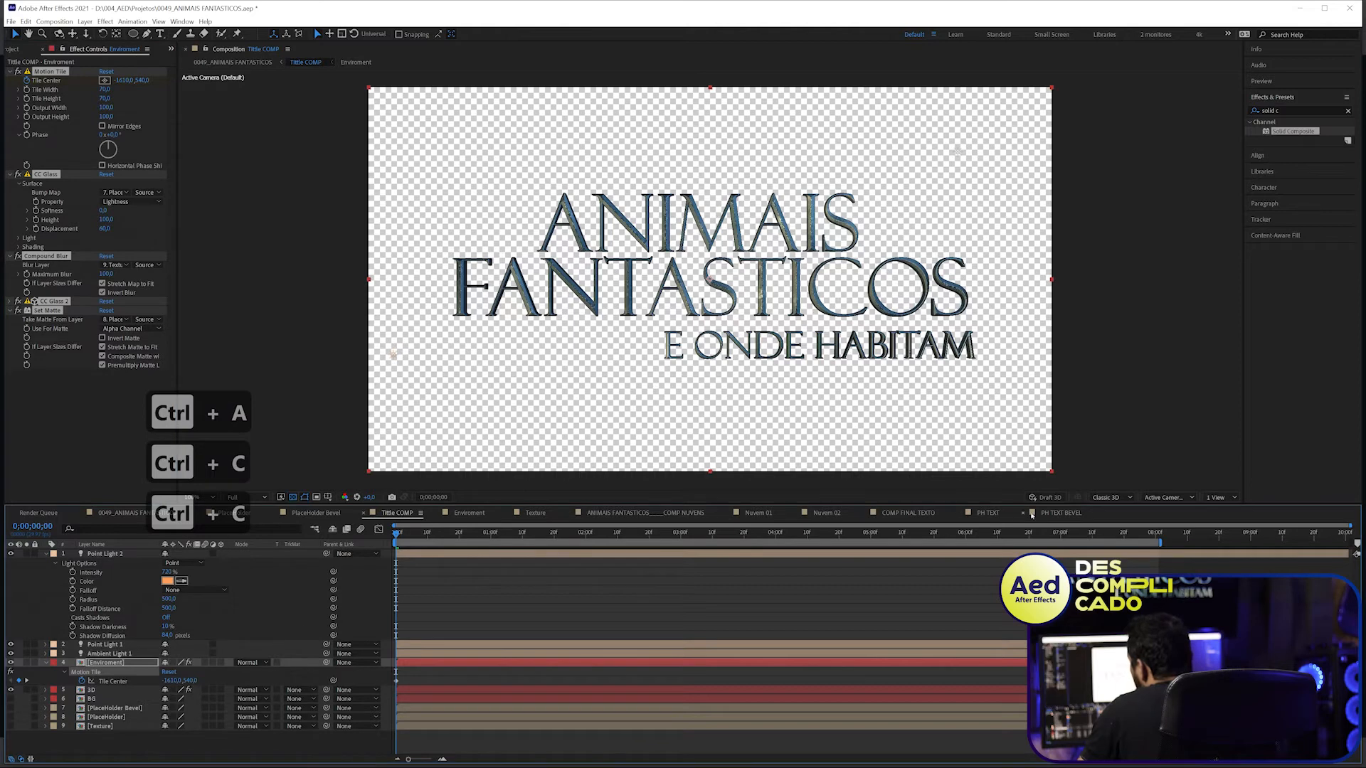
- Paste the copied effects onto the Enviroment layer in COMP FINAL TEXTO
click(908, 513)
click(113, 554)
key(ctrl+v)
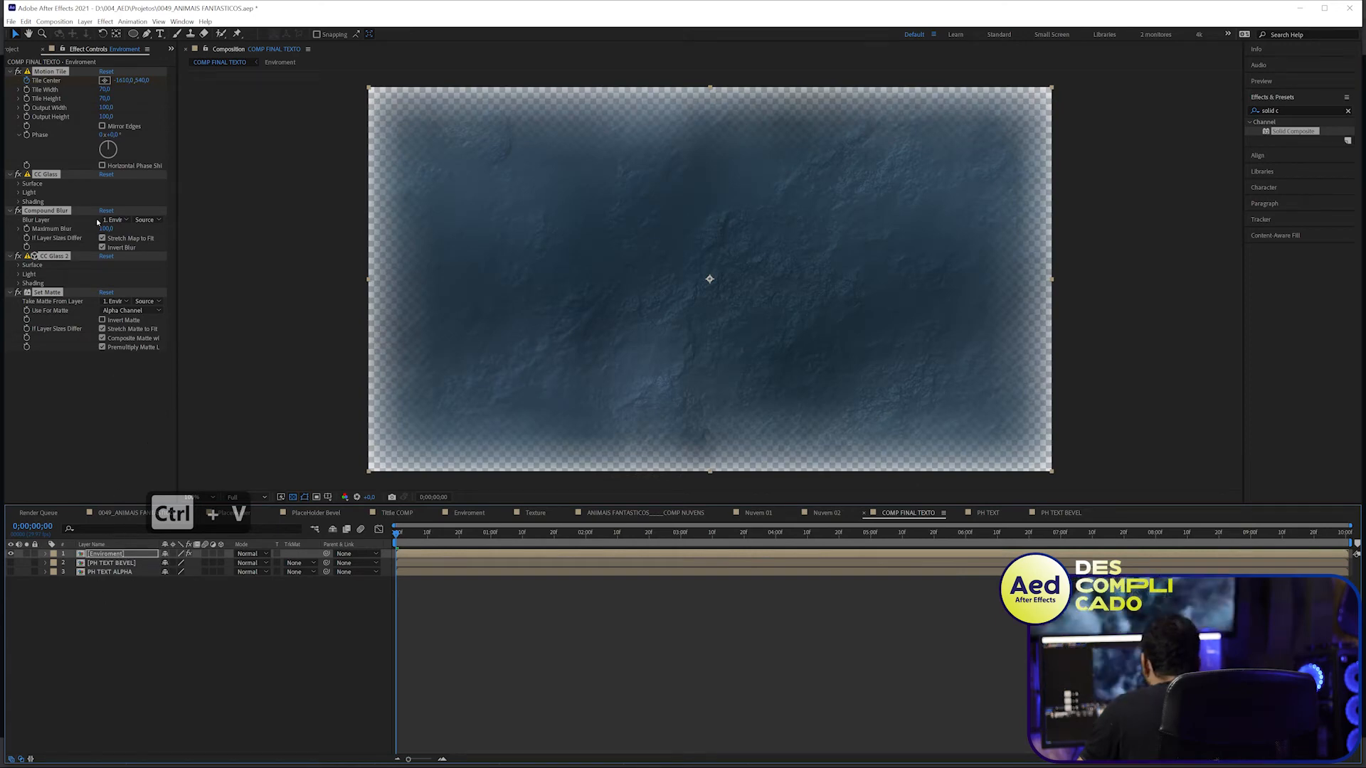
- Disable all pasted effects on the Enviroment layer and re-enable only Motion Tile
click(17, 292)
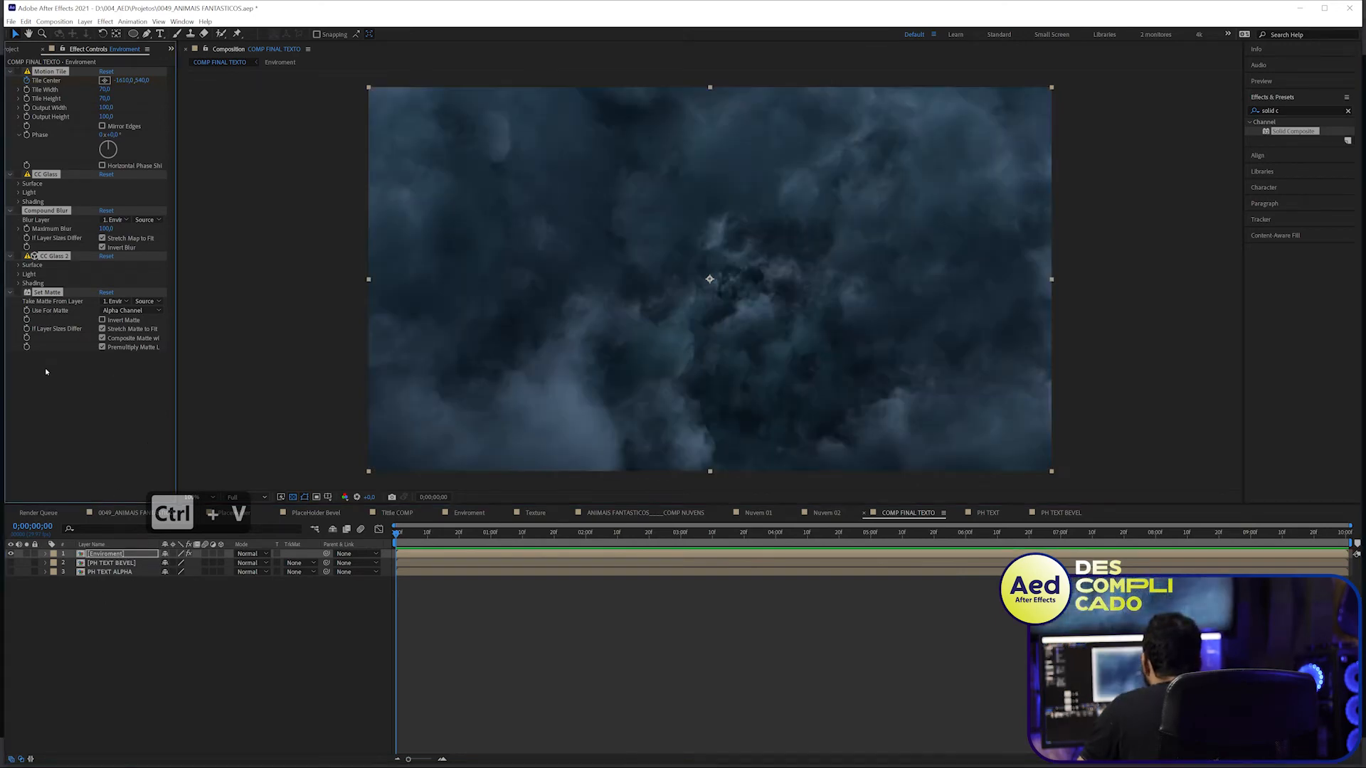
click(45, 372)
click(20, 72)
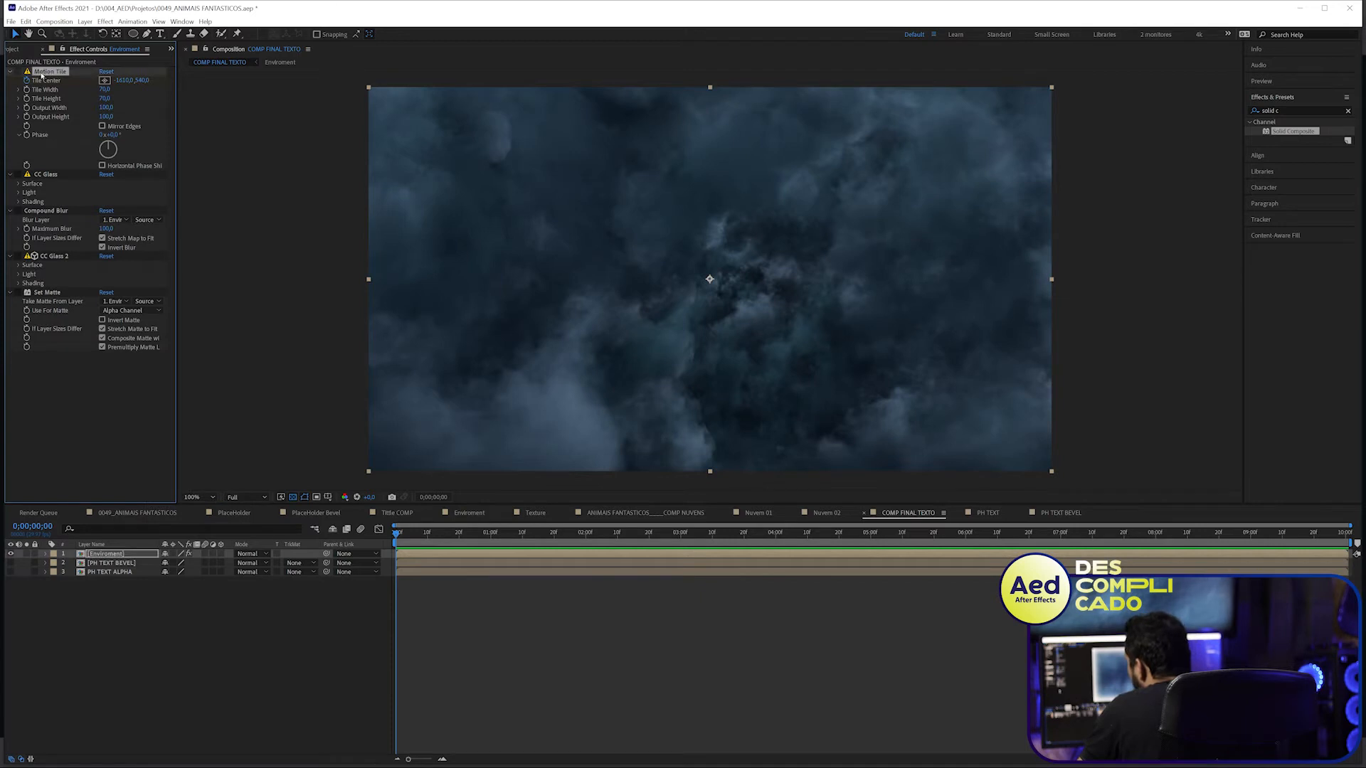
click(18, 72)
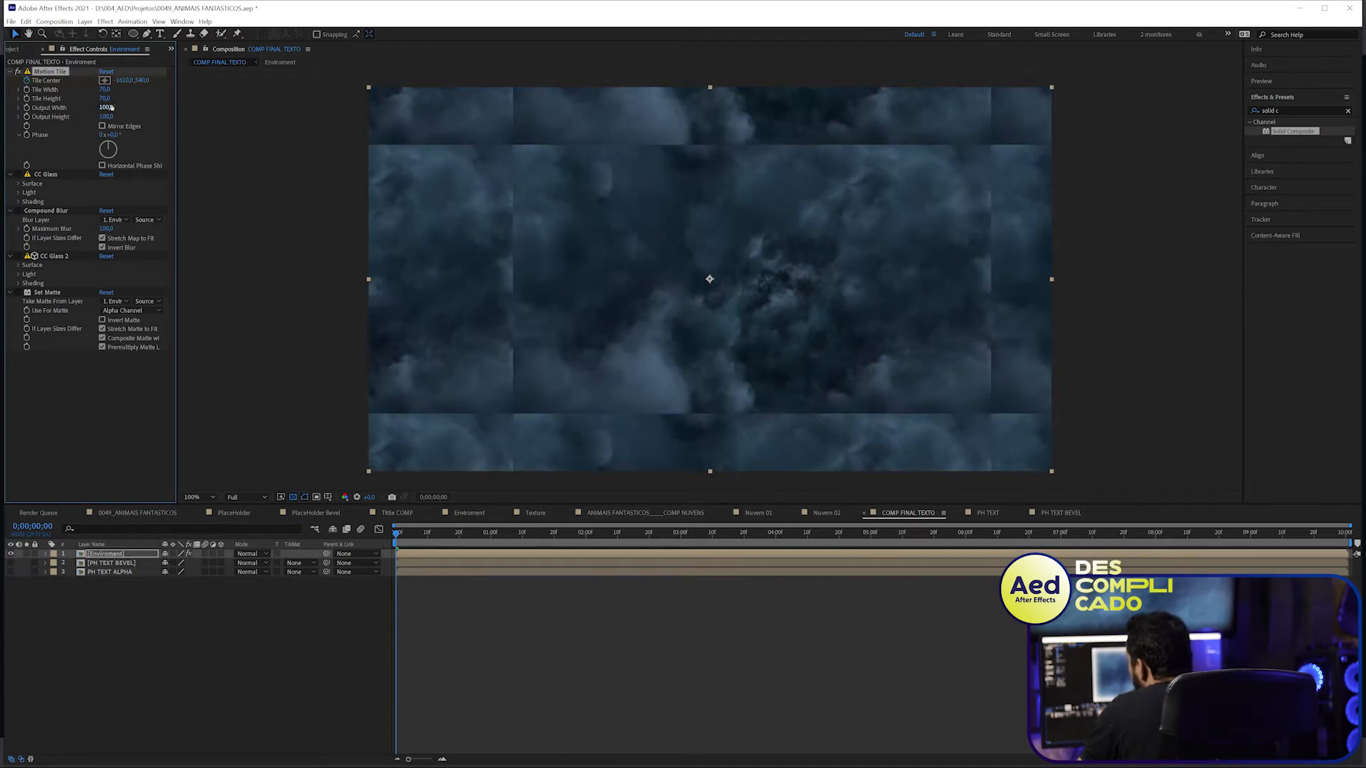
- Set Motion Tile's Tile Width and Tile Height to 60
click(105, 90)
text(60)
key(Tab)
text(60)
key(Return)
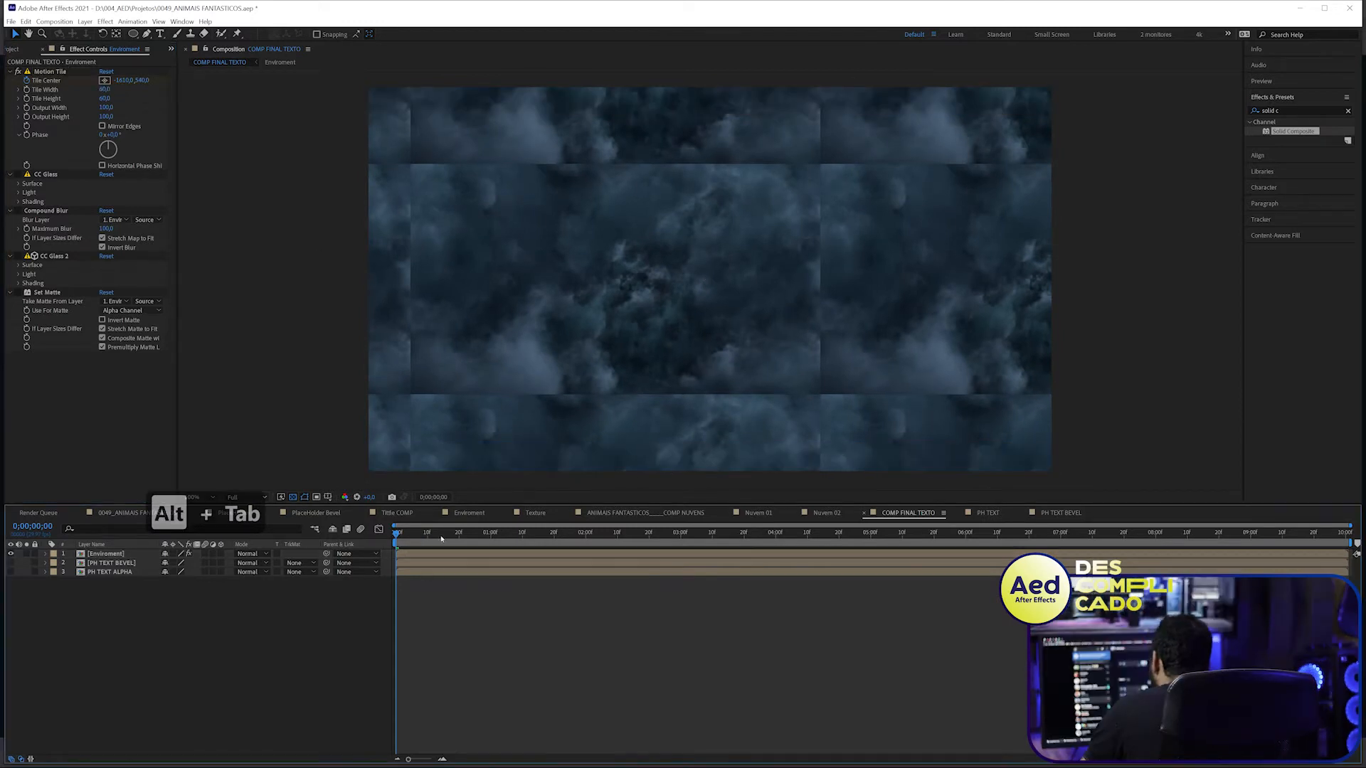
- Preview the animated Motion Tile movement of the clouds across the COMP FINAL TEXTO timeline
drag(398, 533, 352, 573)
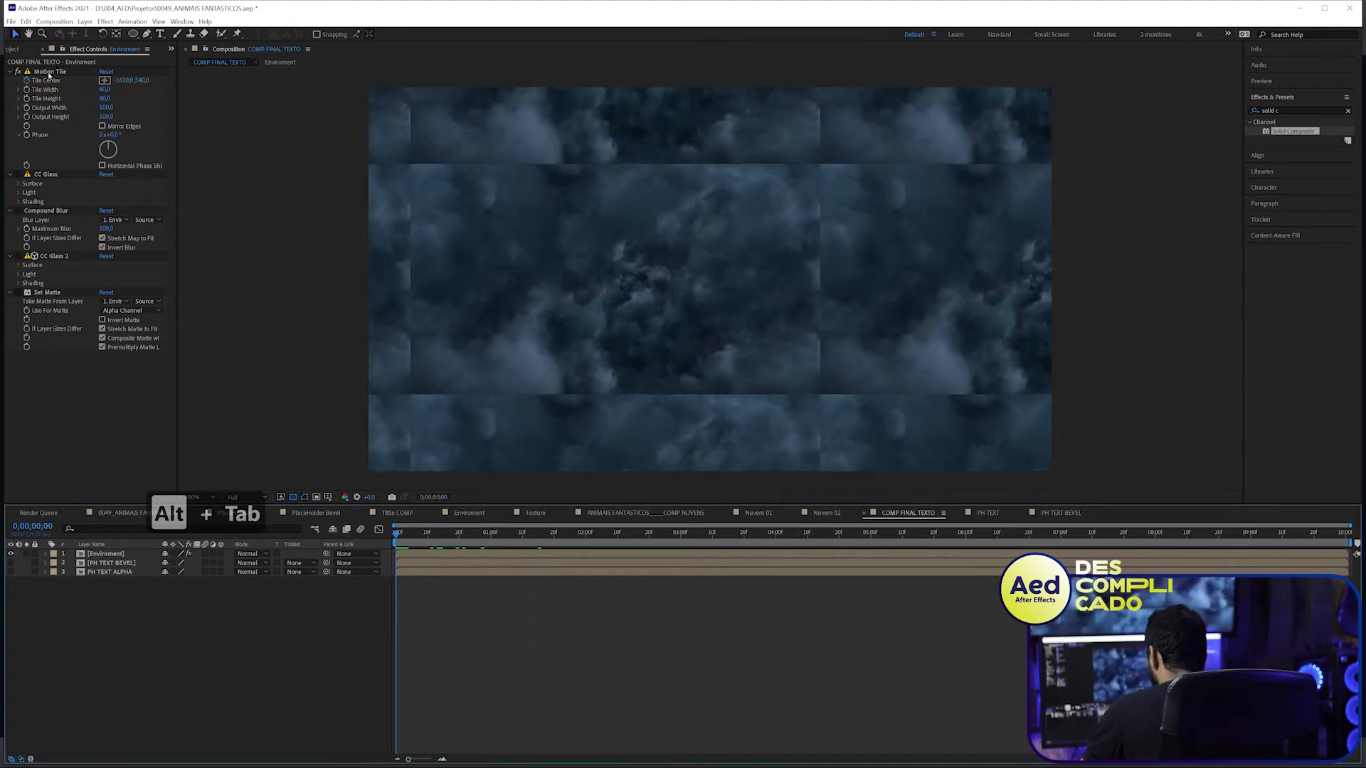
click(49, 72)
click(31, 82)
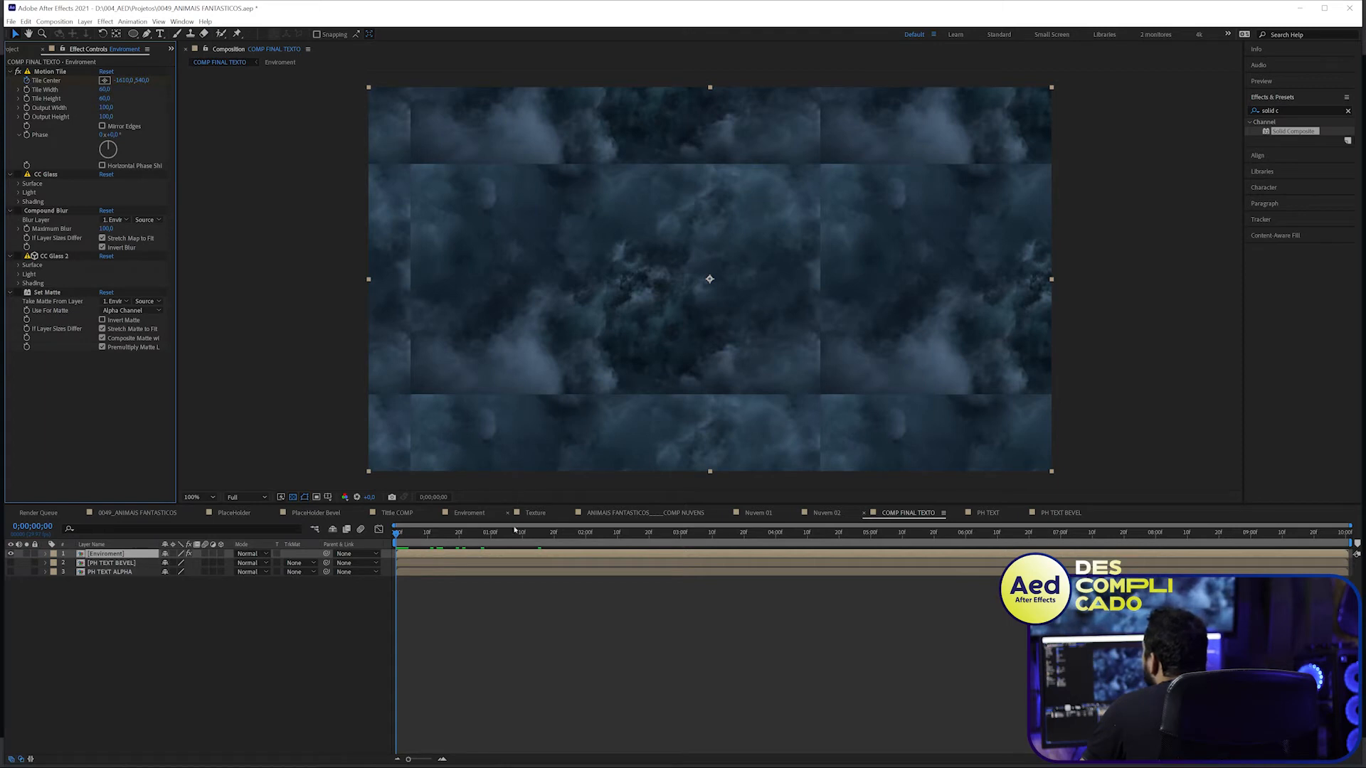
drag(398, 533, 1270, 532)
key(Home)
click(44, 85)
click(50, 72)
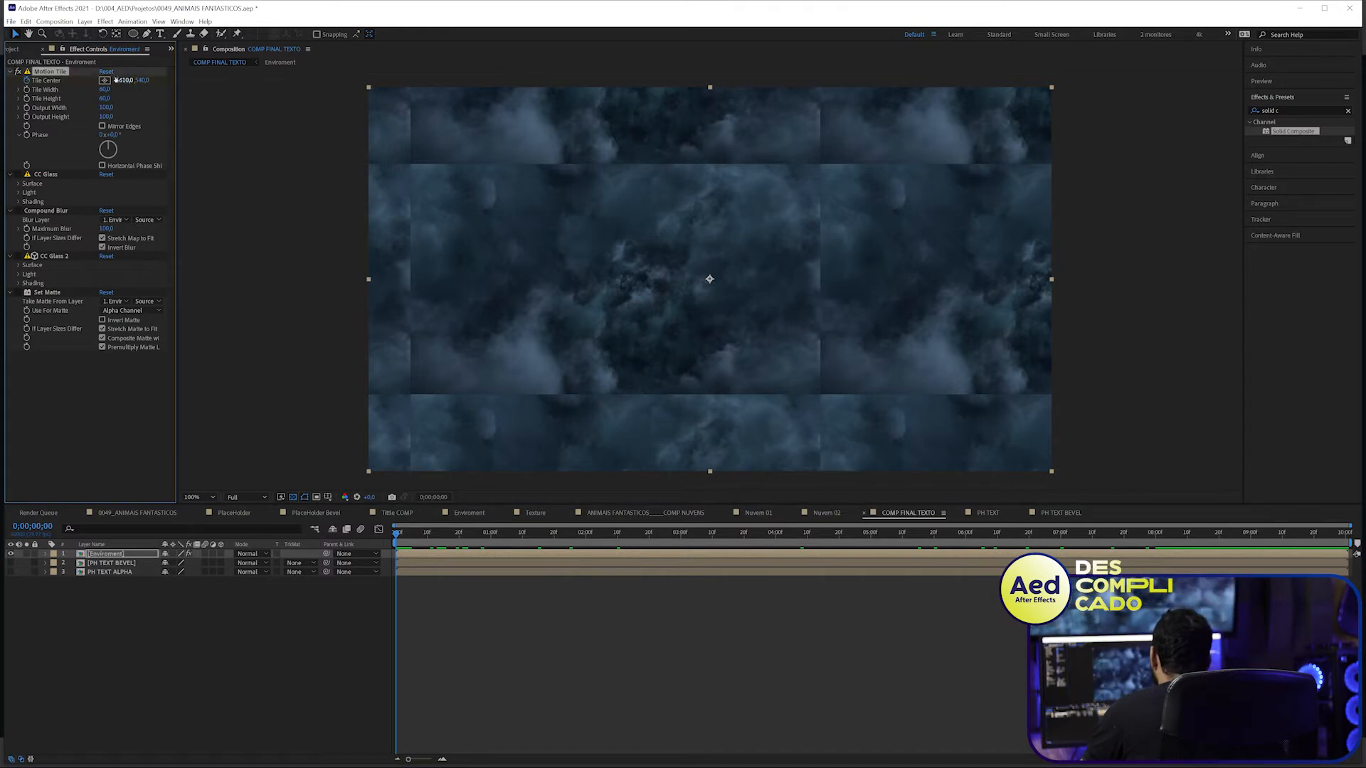
key(space)
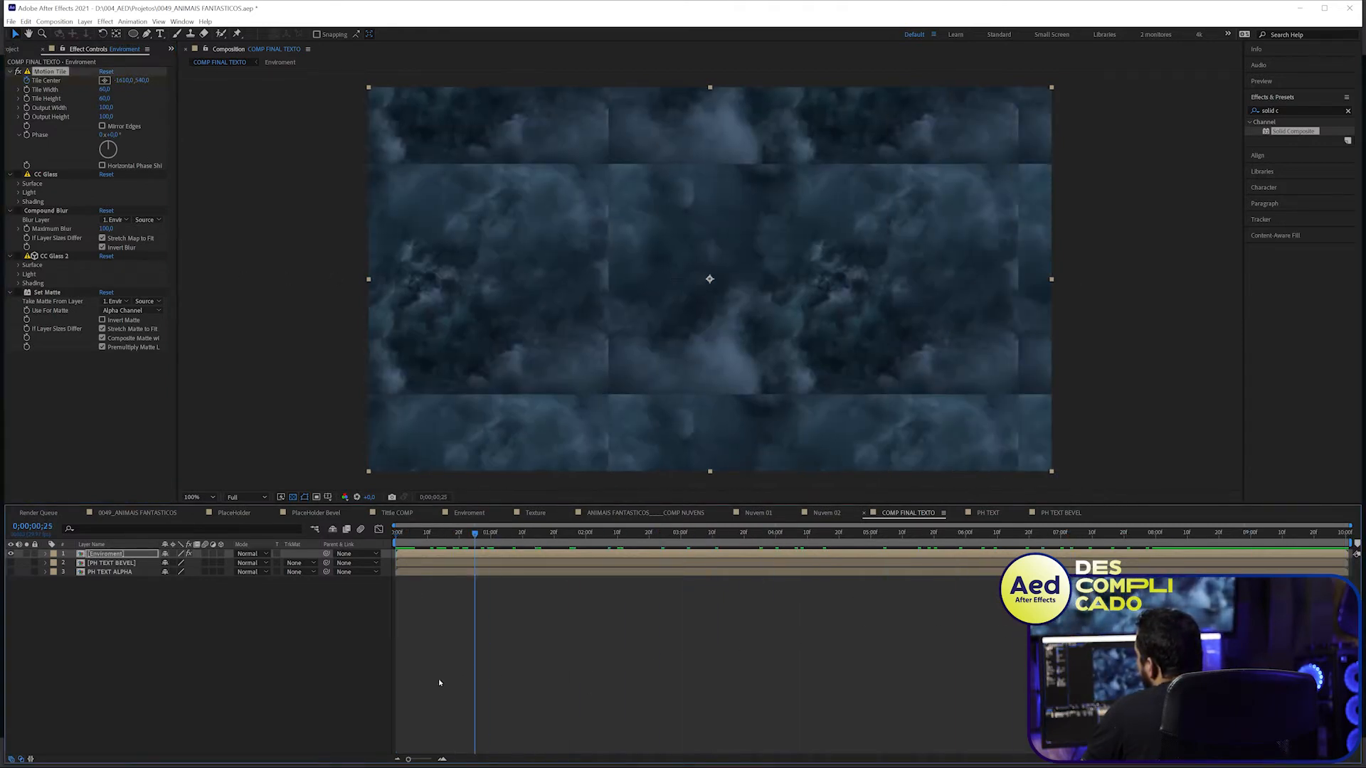
- Enable CC Glass on the Enviroment layer, expand its settings and set its Bump Map to PH TEXT BEVEL
click(10, 72)
click(16, 80)
click(17, 81)
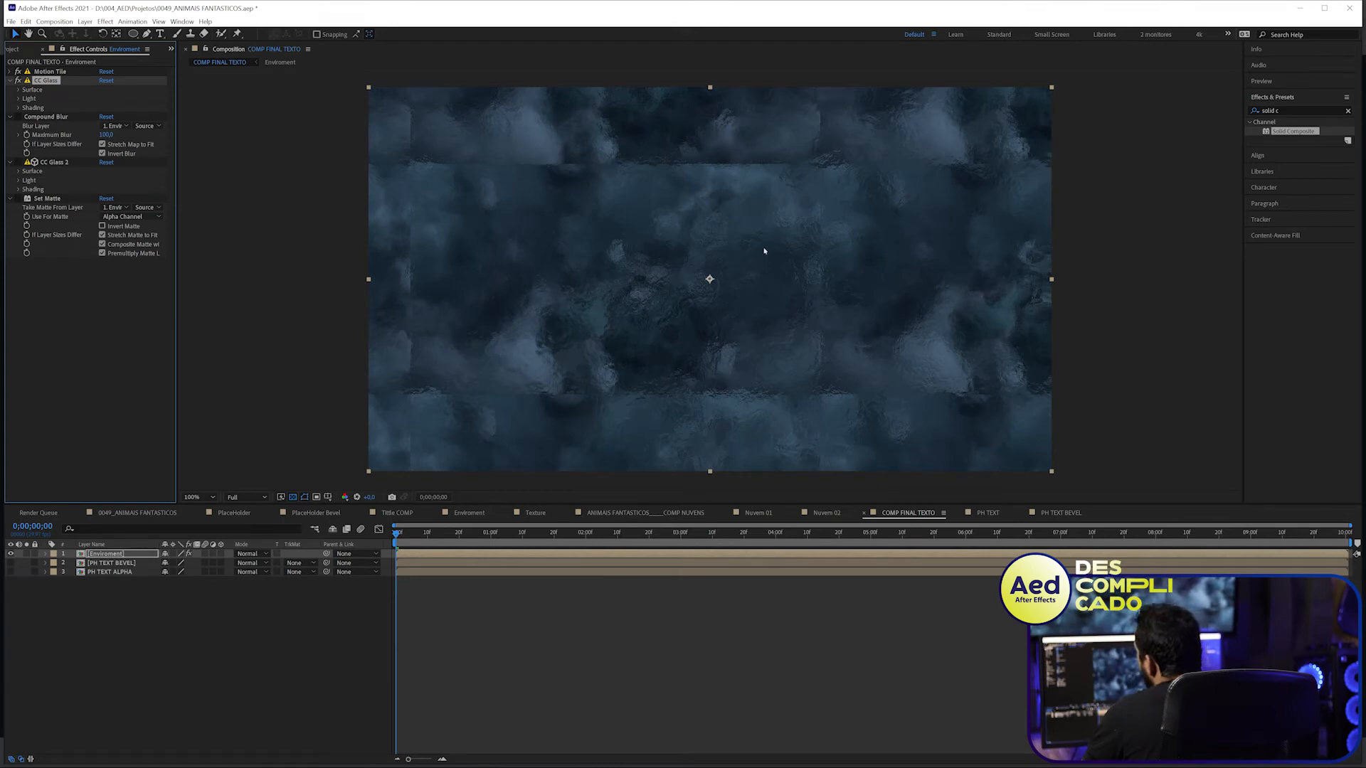
click(17, 90)
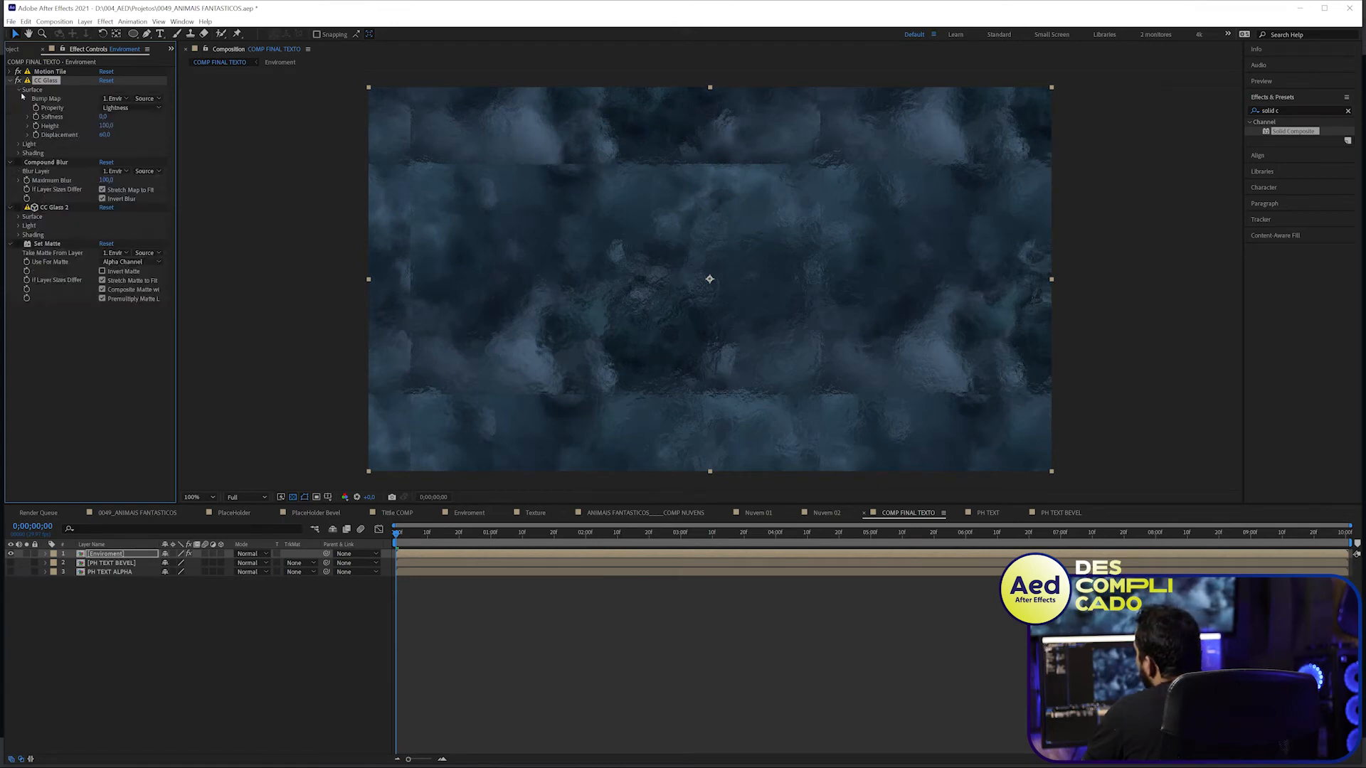
click(19, 144)
click(17, 217)
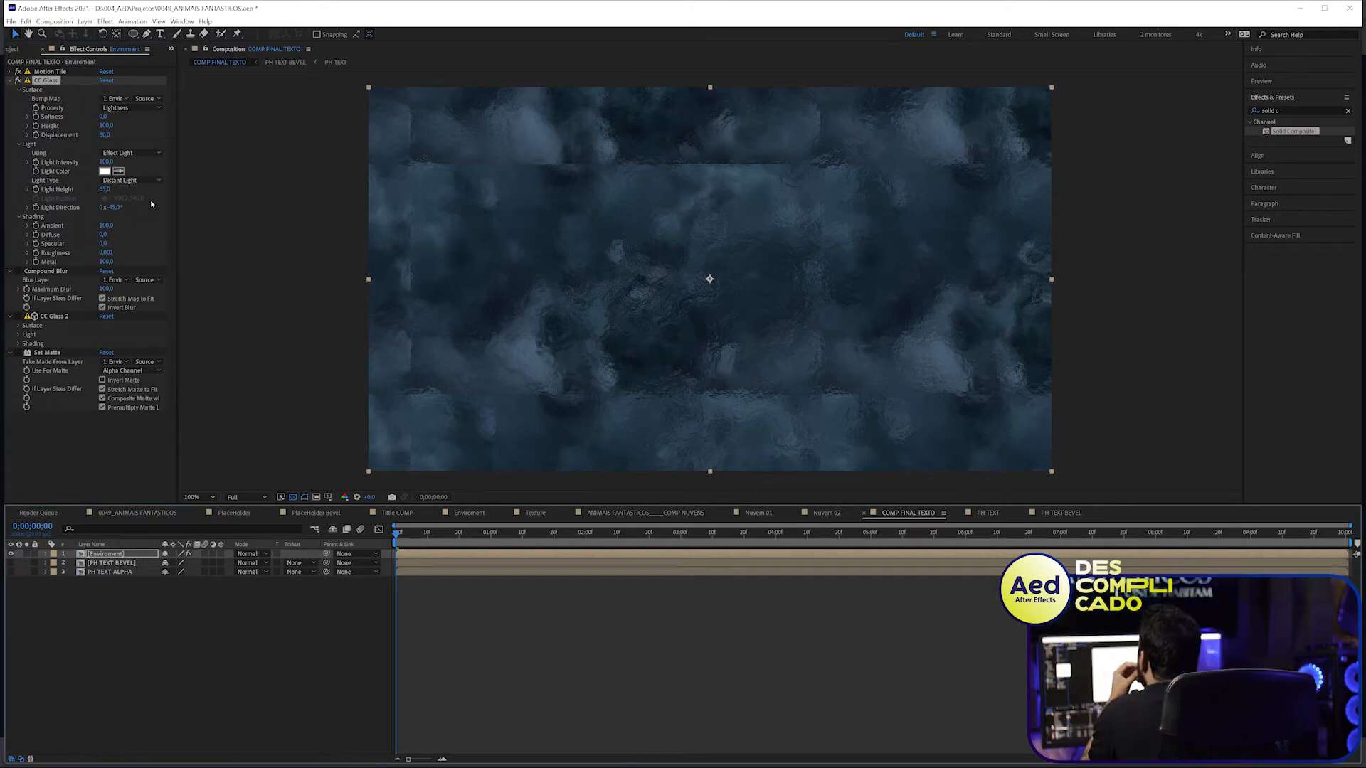
click(106, 99)
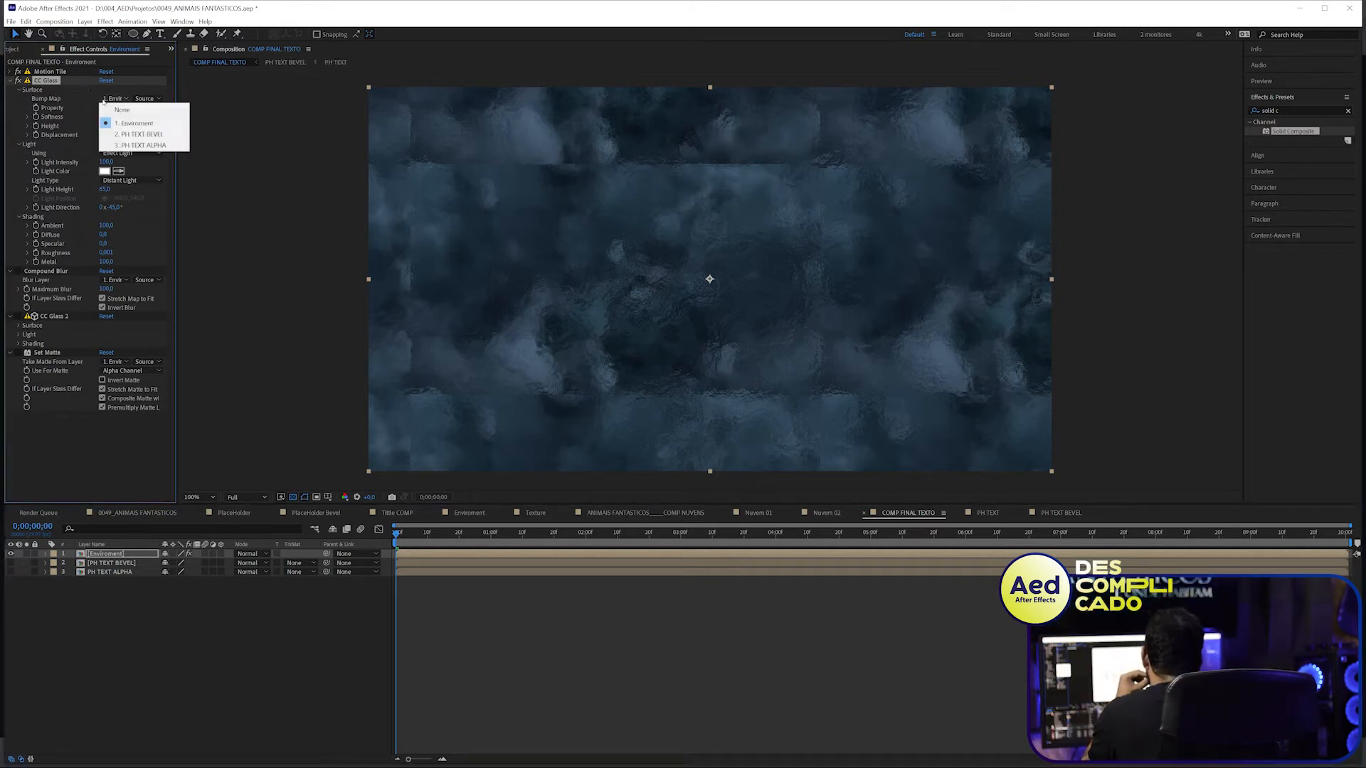
click(138, 134)
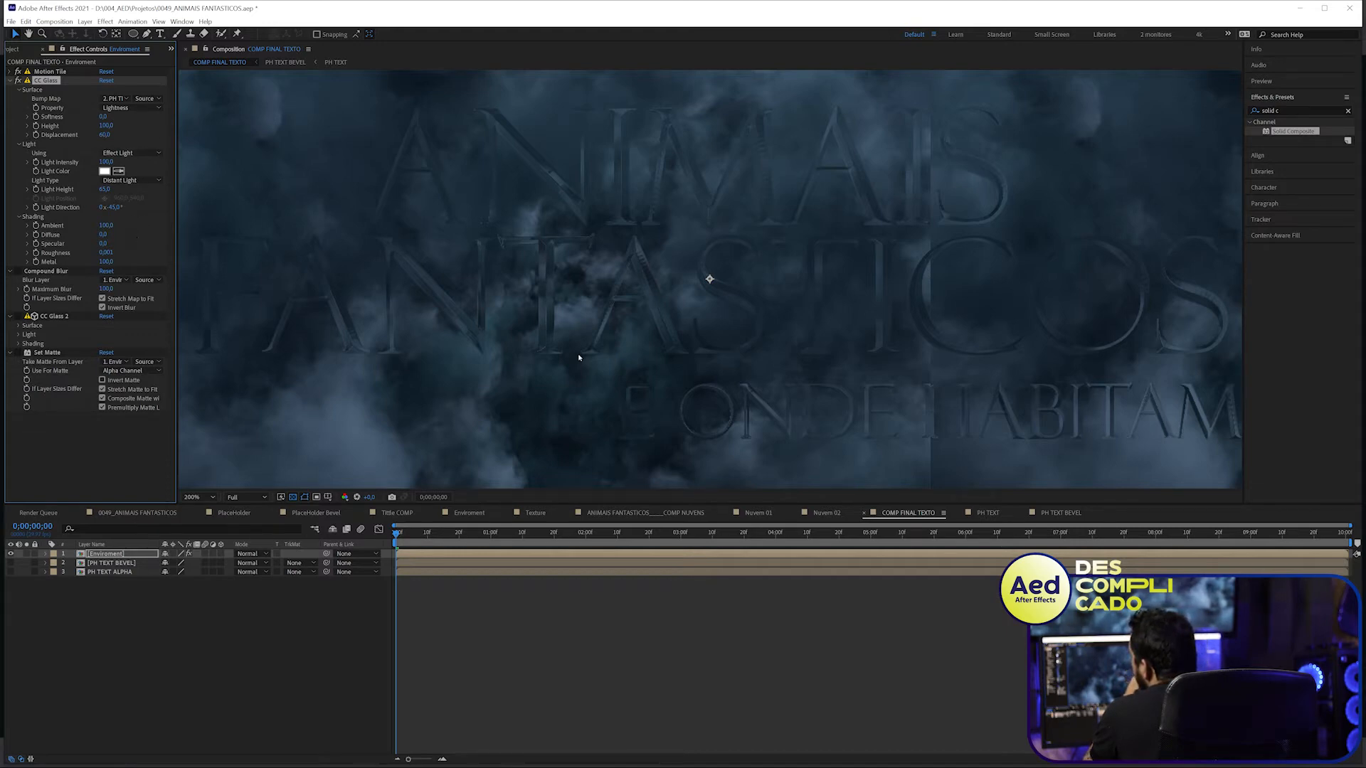
- Preview the CC Glass text relief over the moving clouds and collapse the effect's settings
drag(454, 533, 817, 546)
key(space)
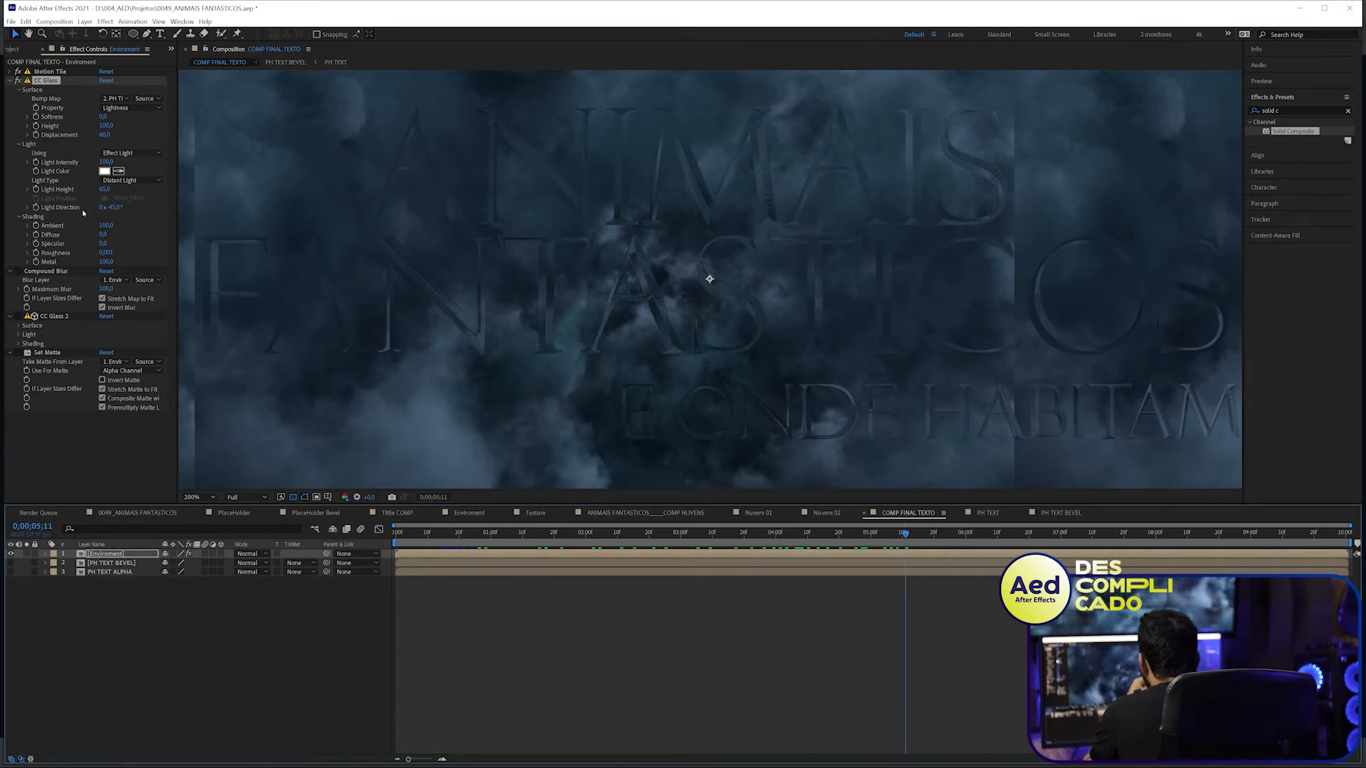
click(10, 80)
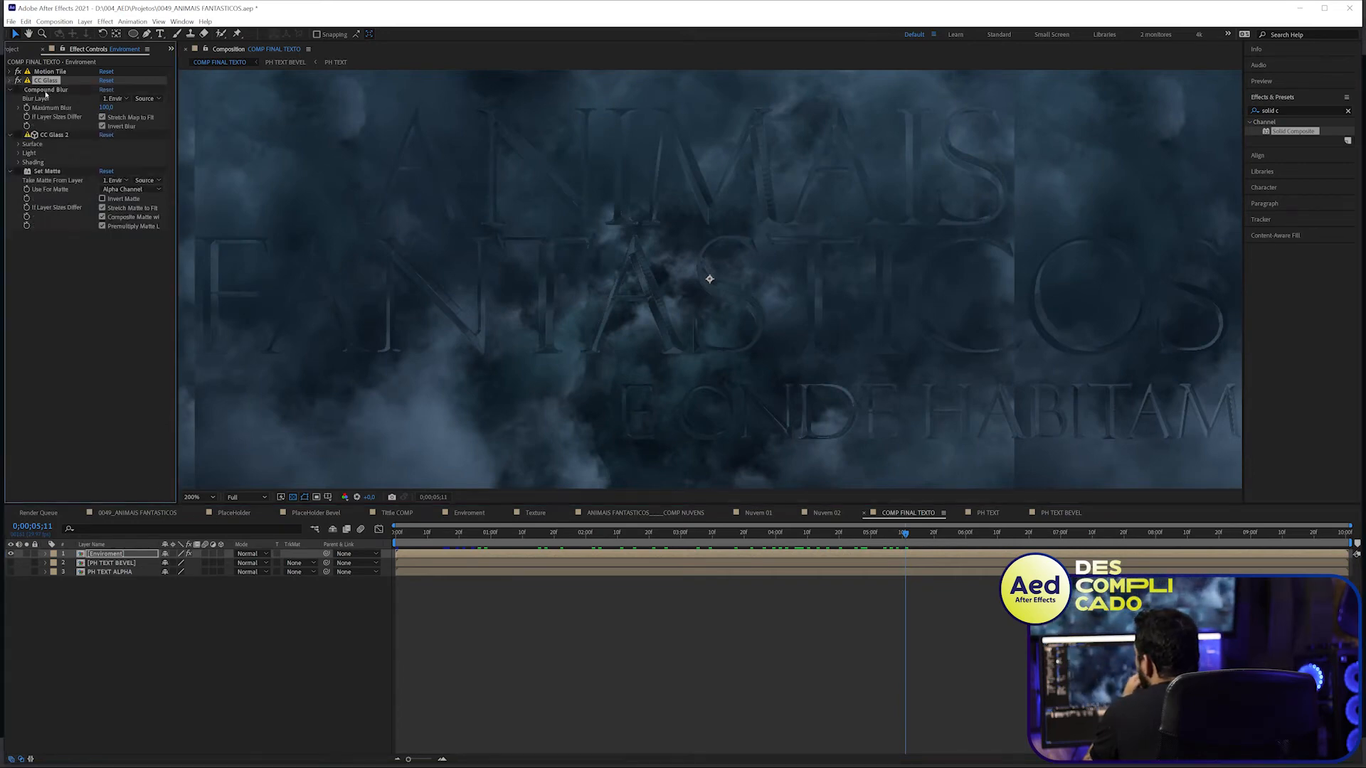
- Check the Compound Blur effect and compare the TEXTURE and Texture compositions as possible blur layers
click(45, 91)
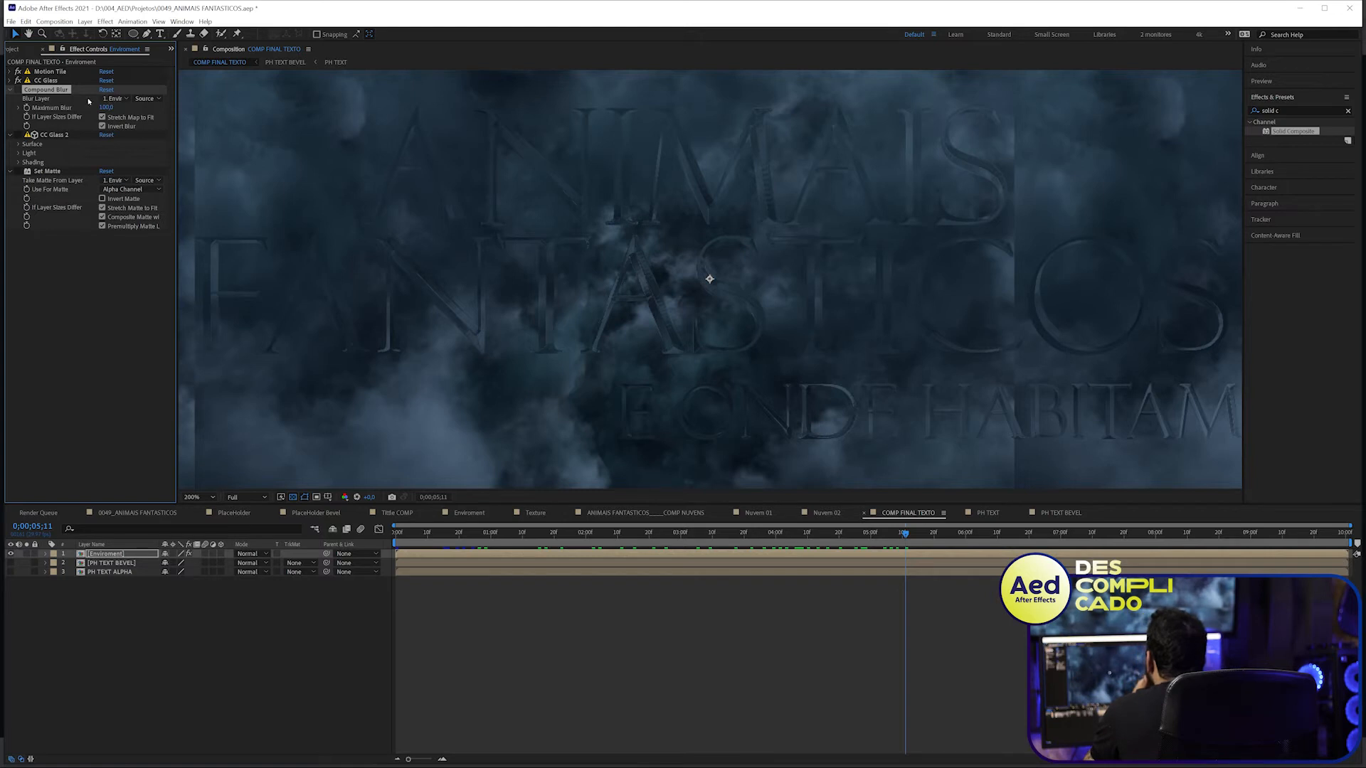
click(99, 658)
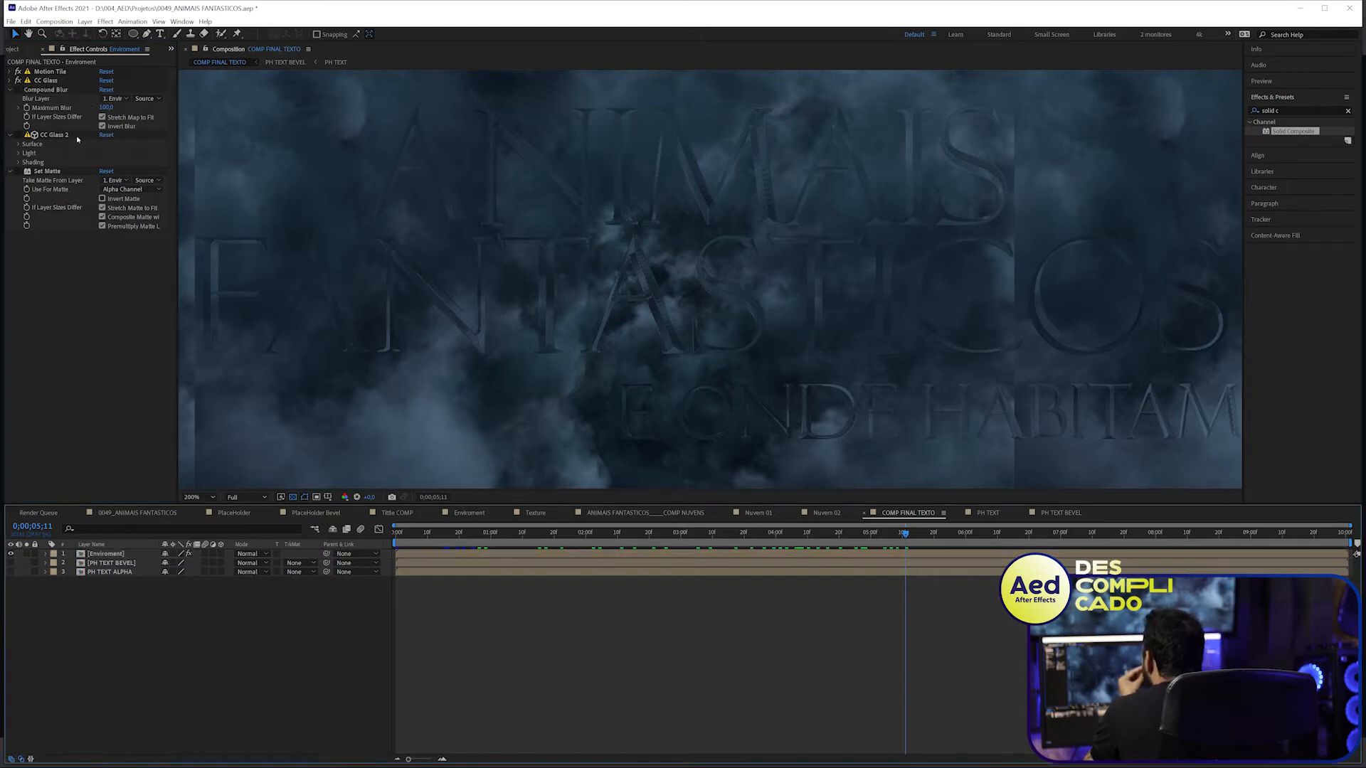
click(16, 49)
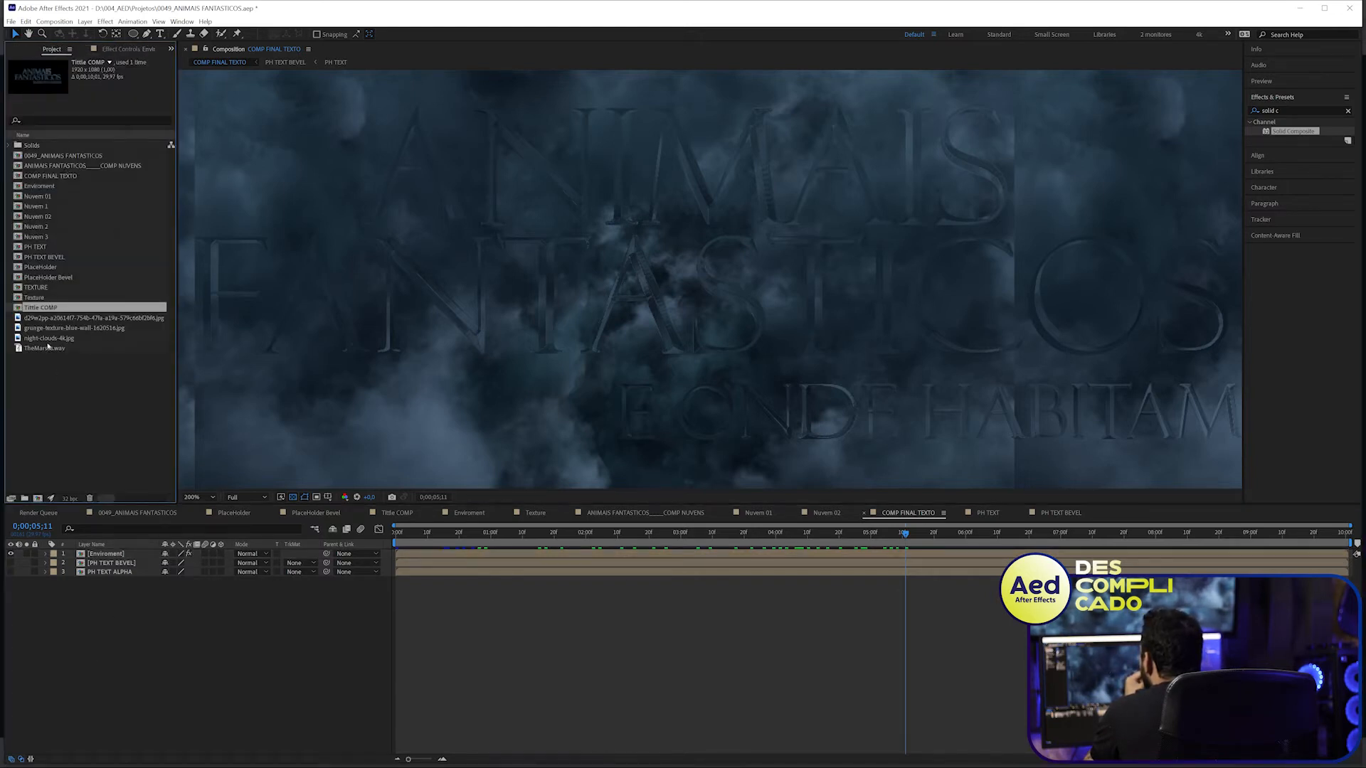
click(47, 287)
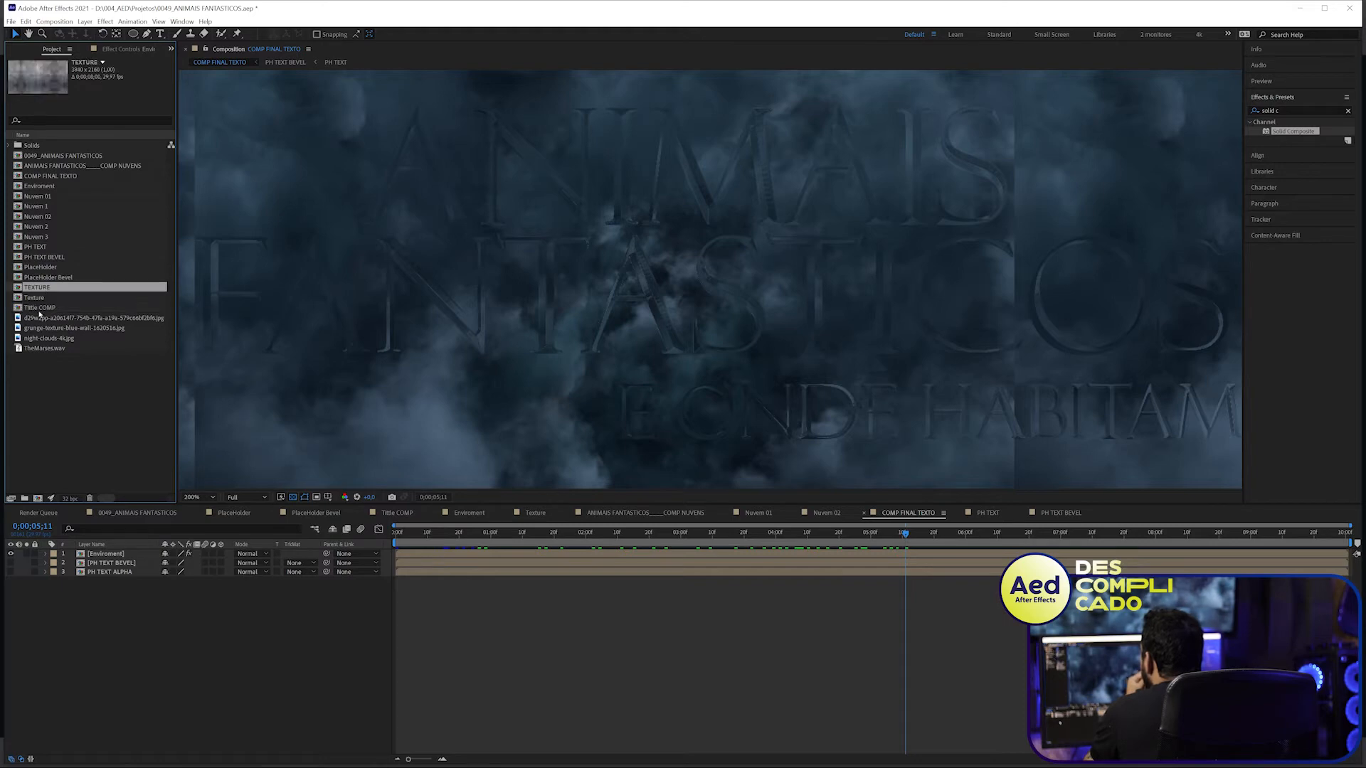
click(39, 298)
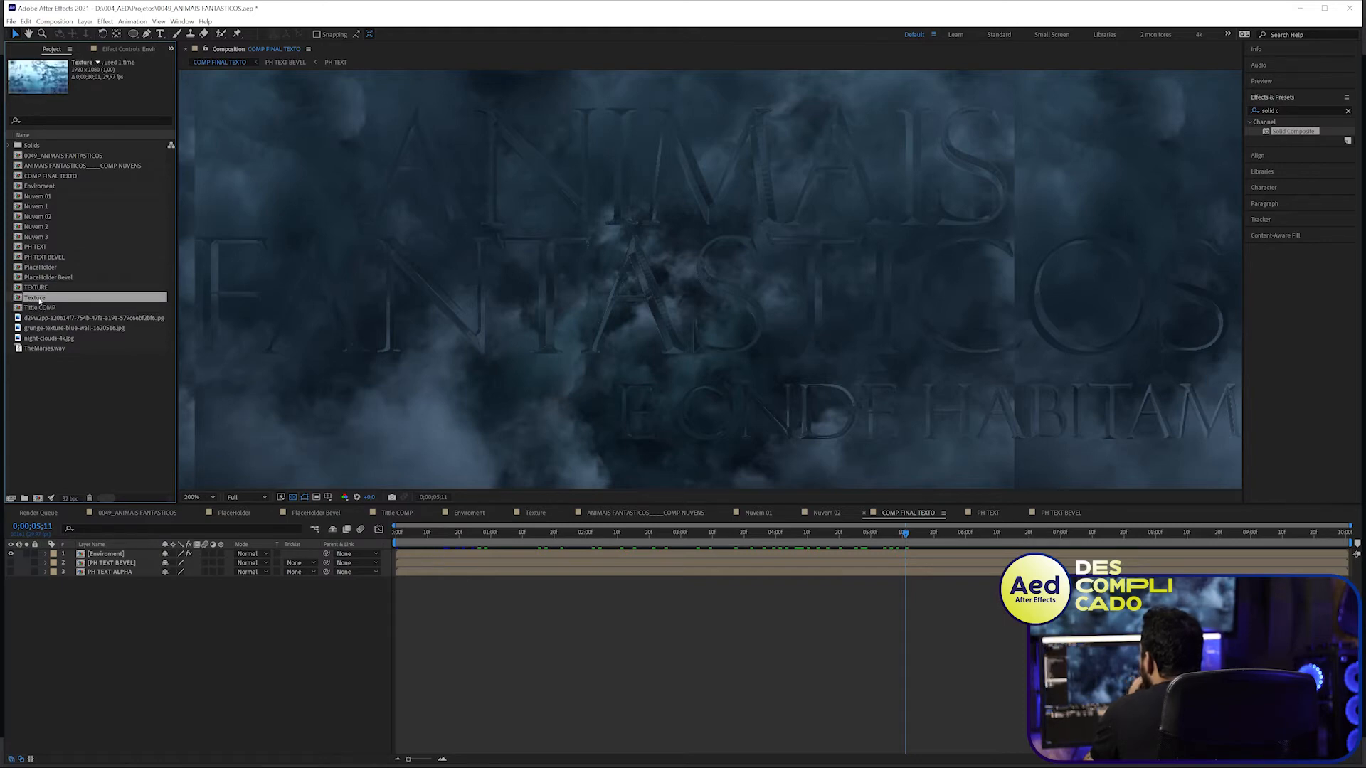
- Place the Texture composition as a hidden bottom layer in COMP FINAL TEXTO and open it at its first frame
drag(40, 299, 100, 582)
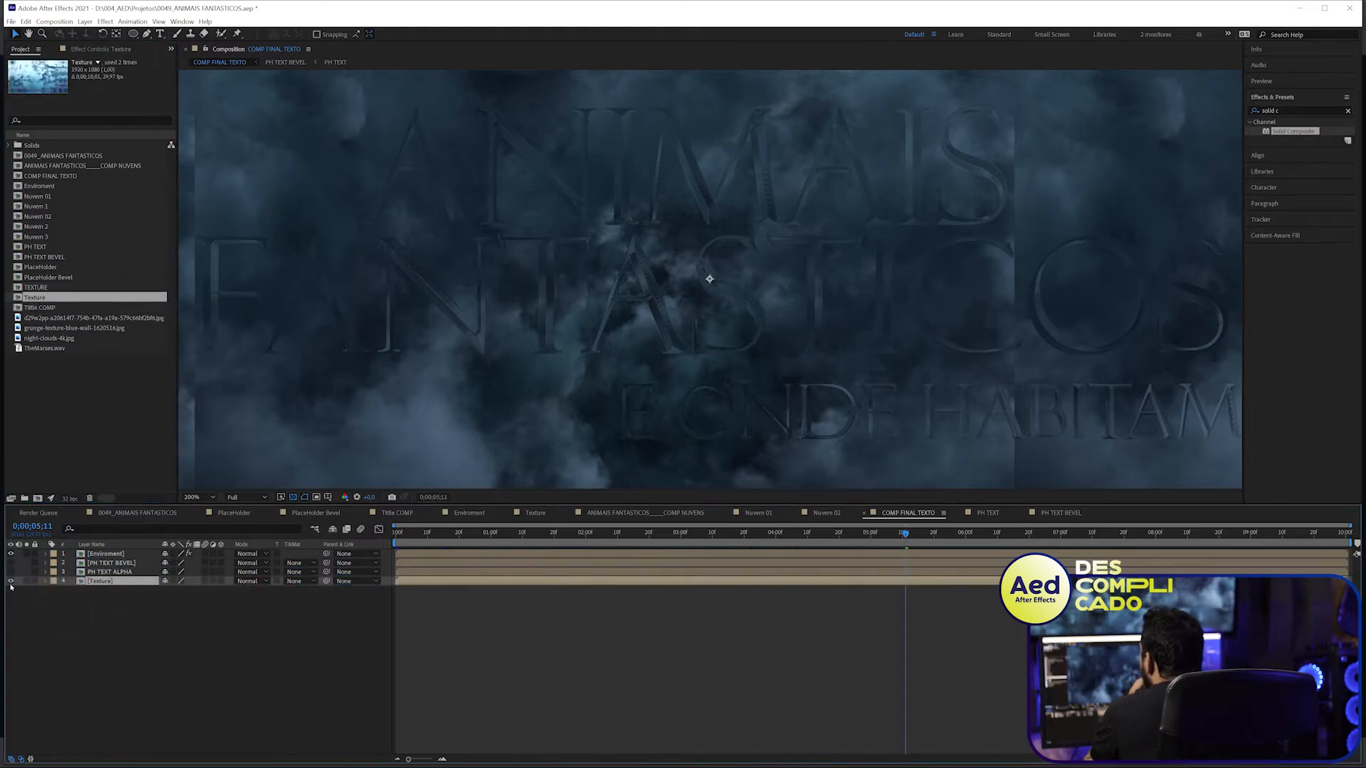
double_click(106, 581)
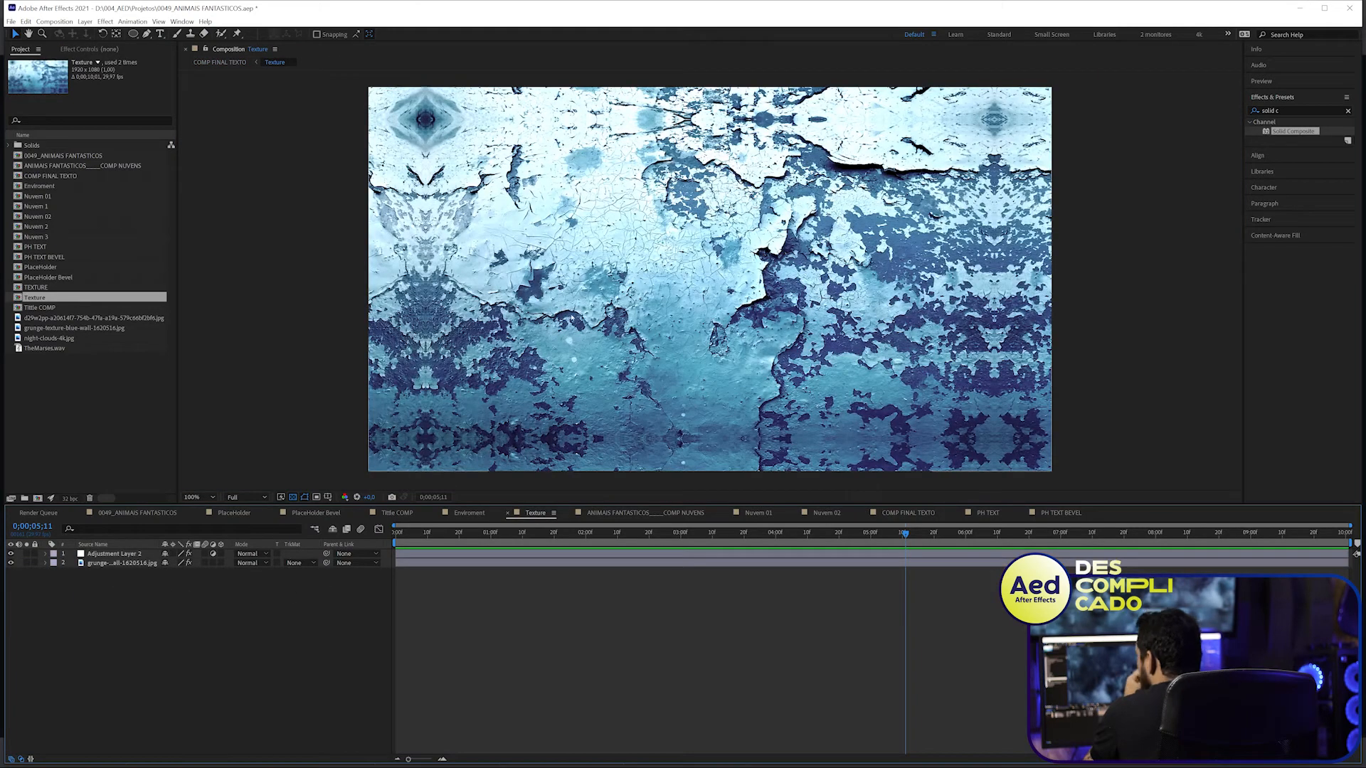
drag(584, 535, 387, 538)
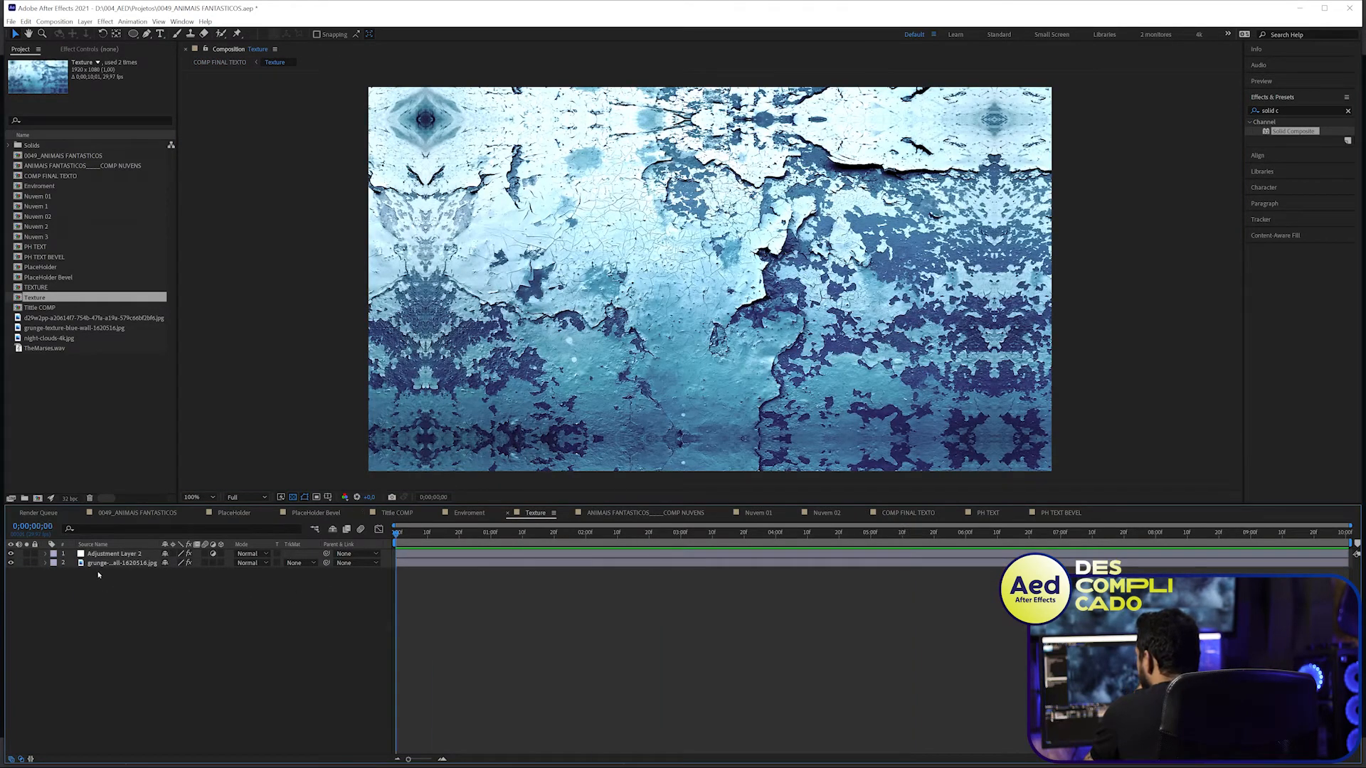
- Inspect the adjustment and grunge image layers inside Texture, then return to COMP FINAL TEXTO
click(111, 555)
click(117, 563)
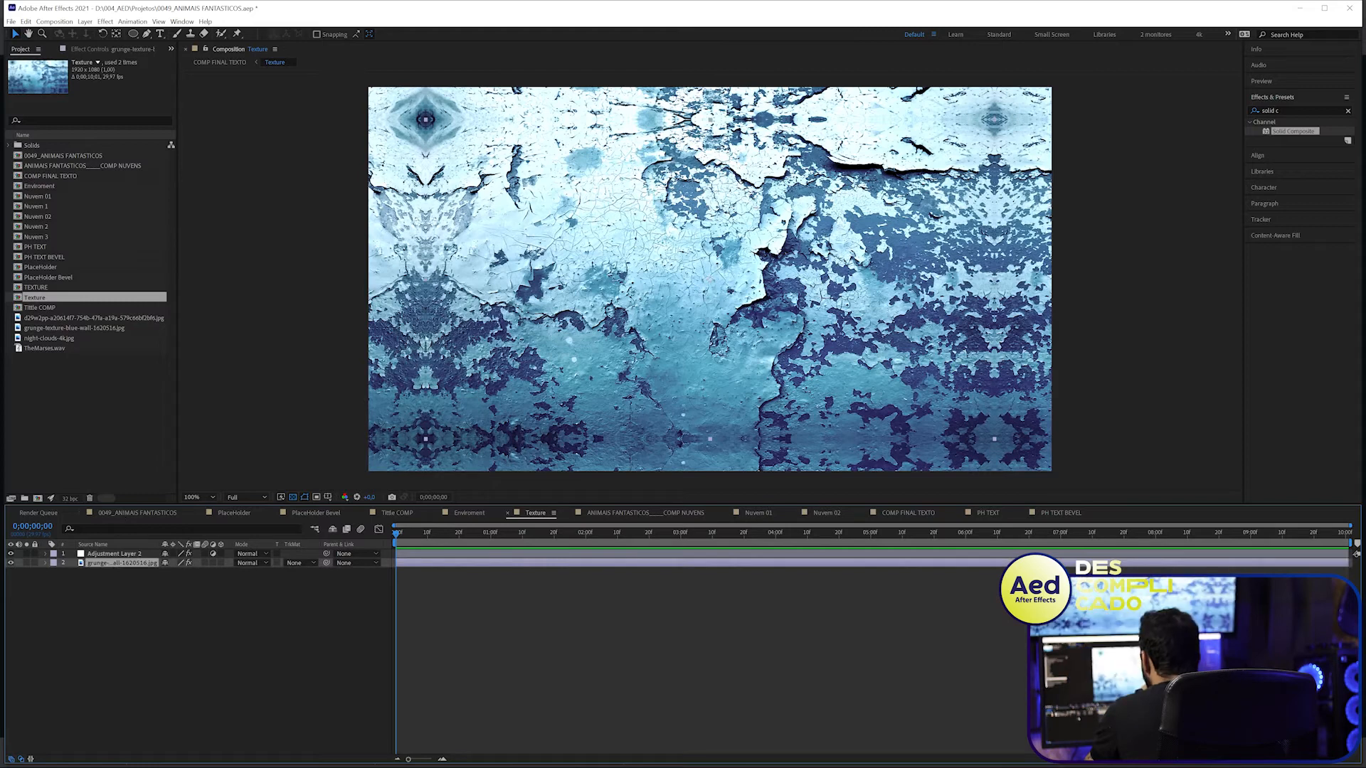
click(272, 602)
key(Tab)
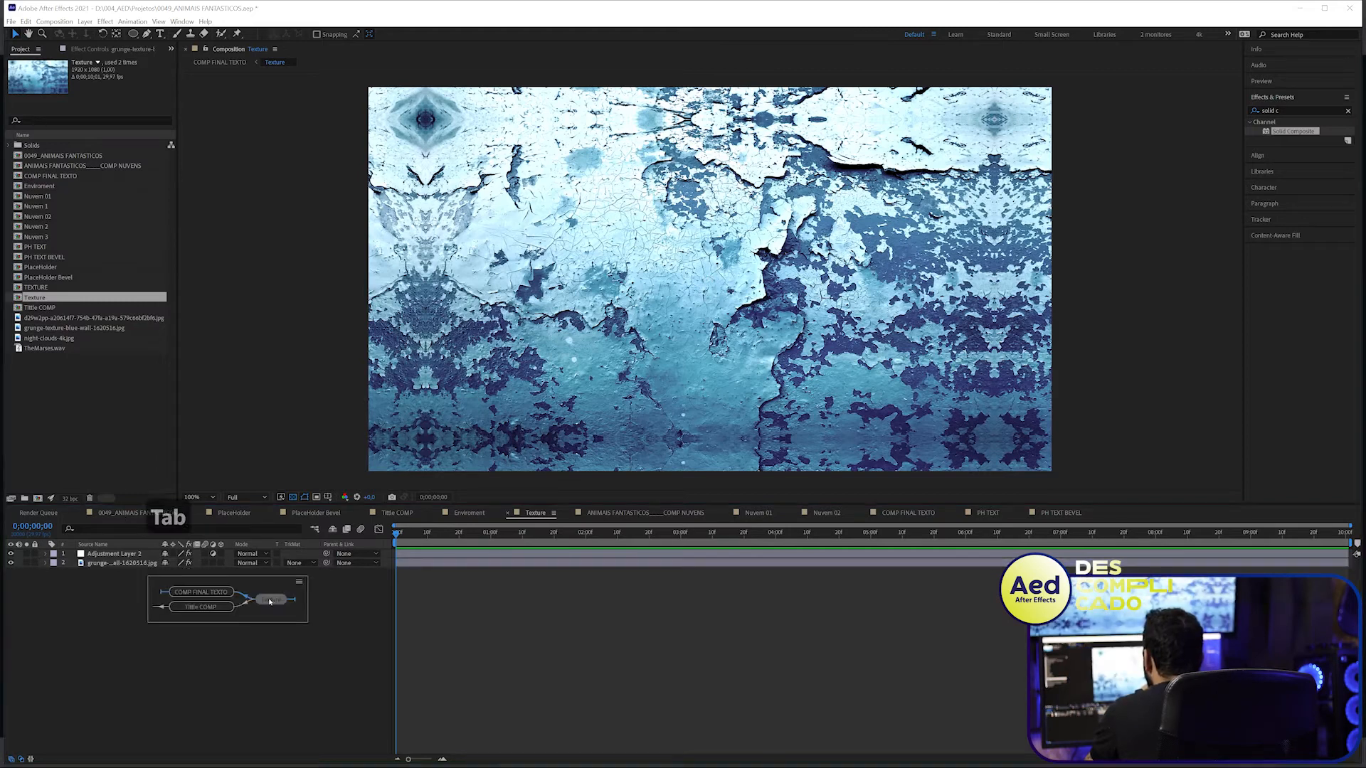
click(216, 599)
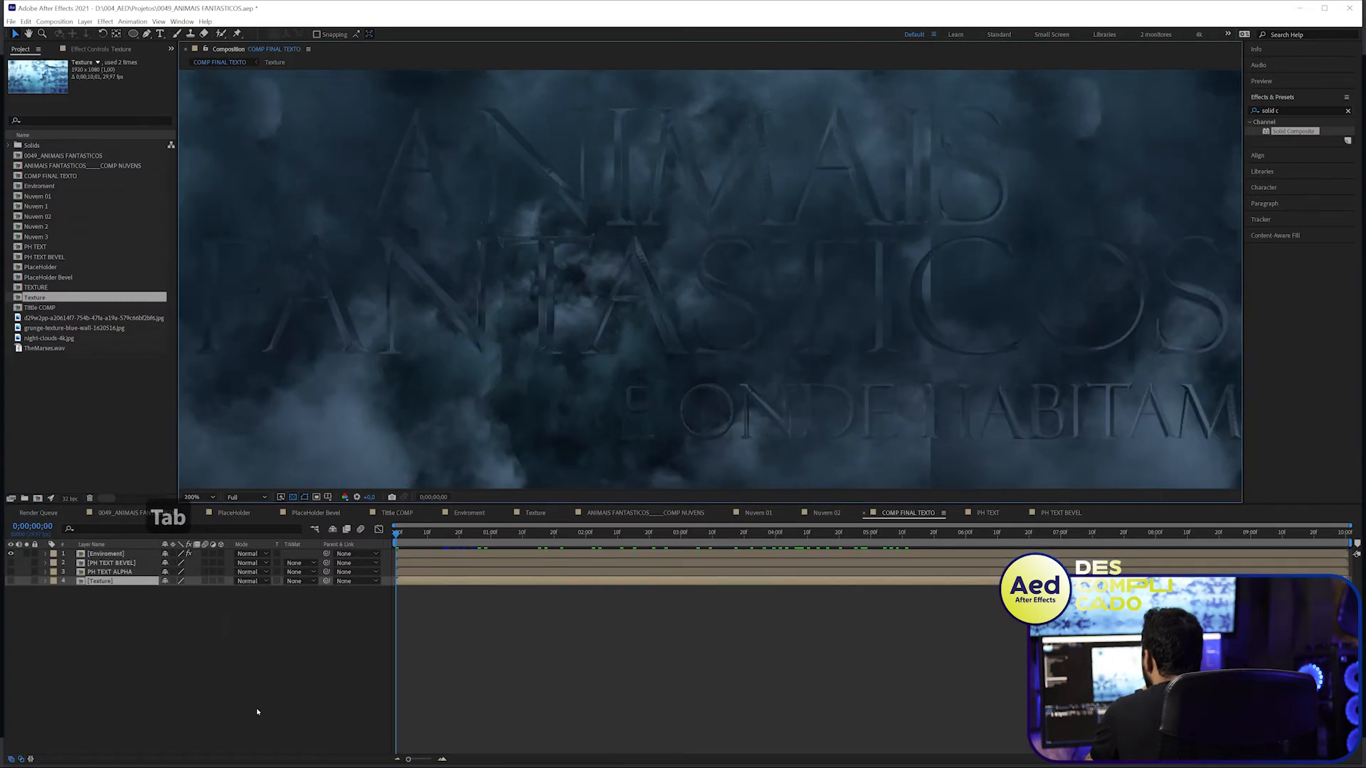
- Enable Compound Blur on the Enviroment layer and set its blur layer to Texture
click(107, 555)
click(91, 49)
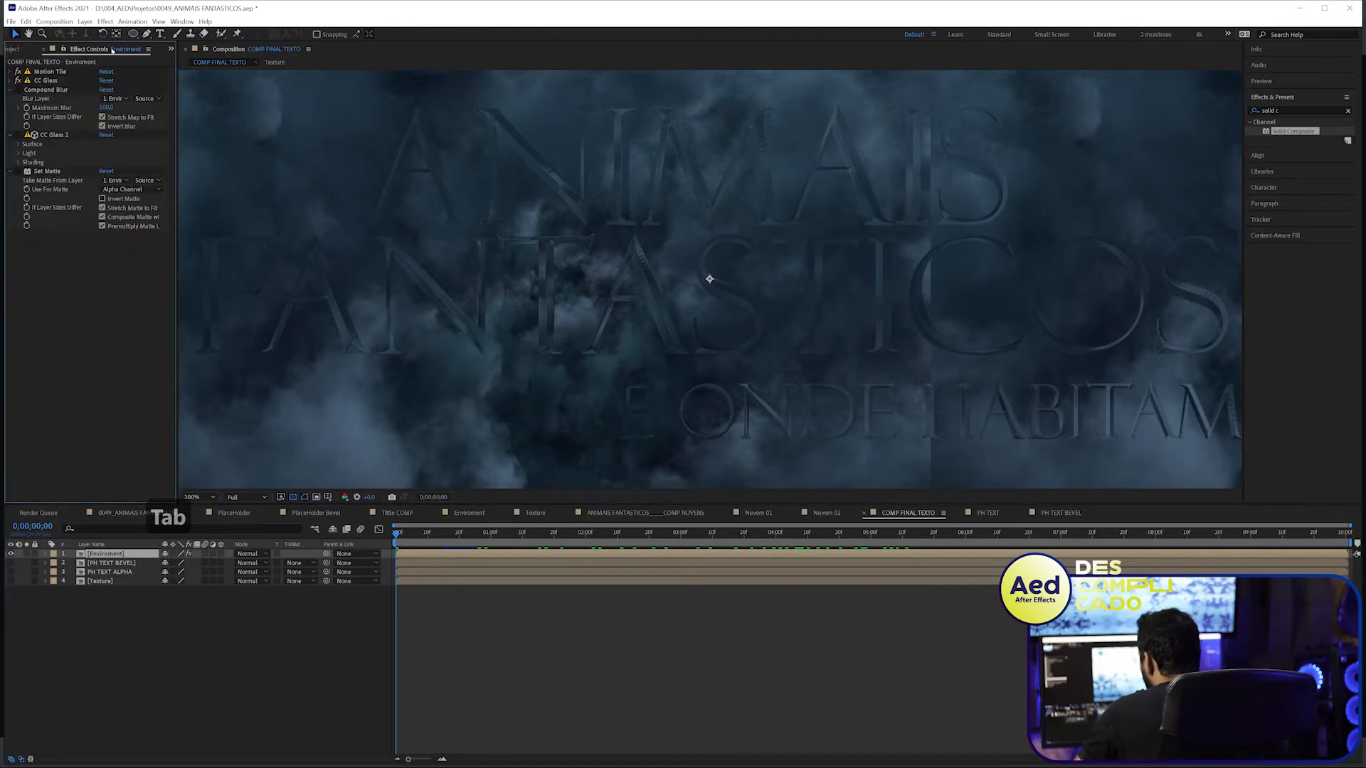
click(18, 89)
click(114, 99)
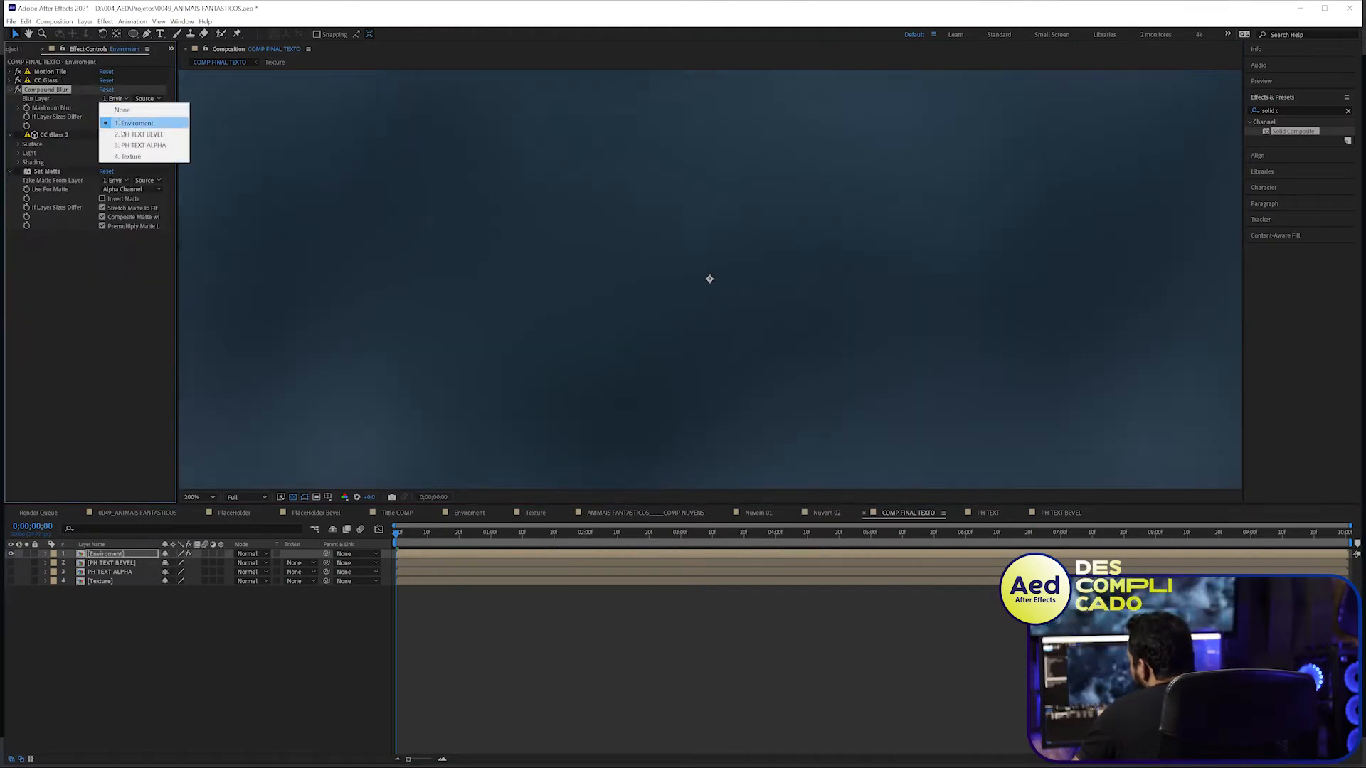
click(132, 157)
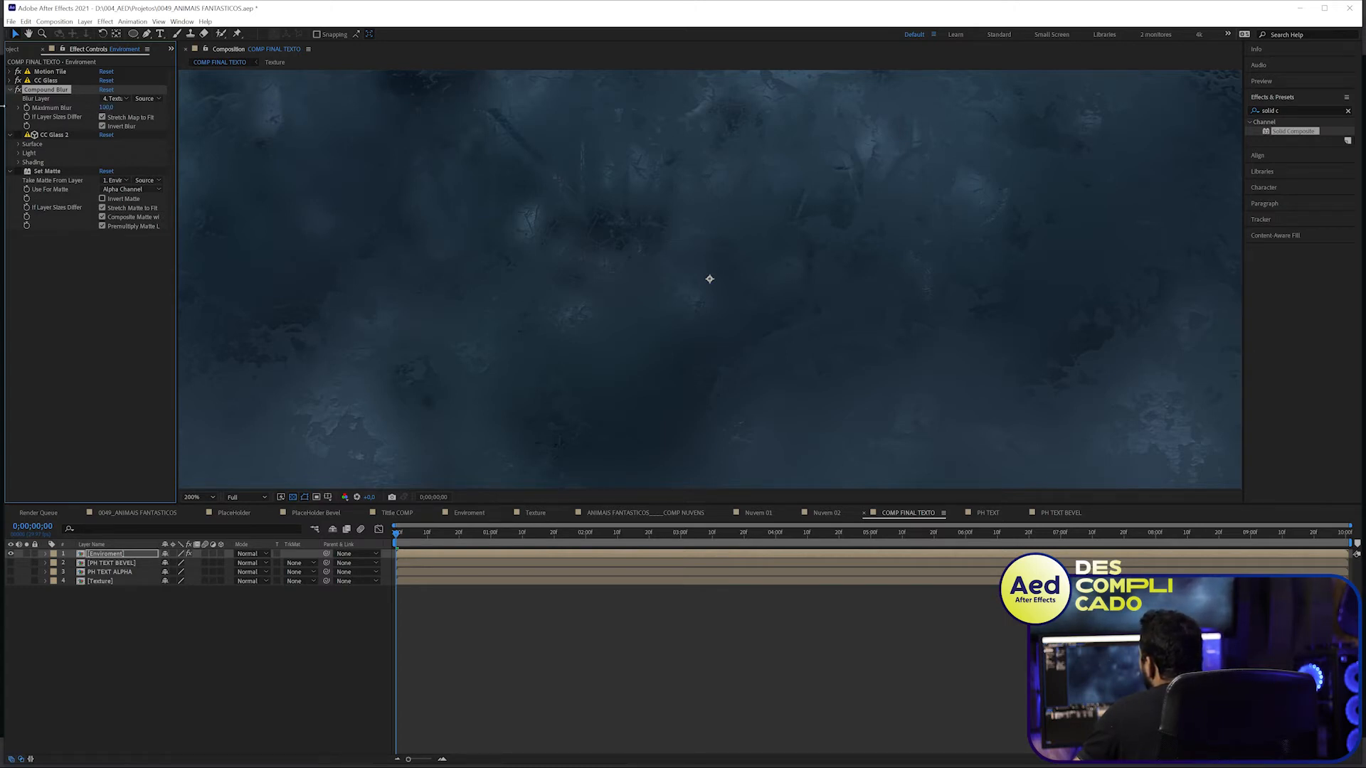
- Enable the second CC Glass effect on the Enviroment layer and use PH TEXT BEVEL as its bump map
click(18, 135)
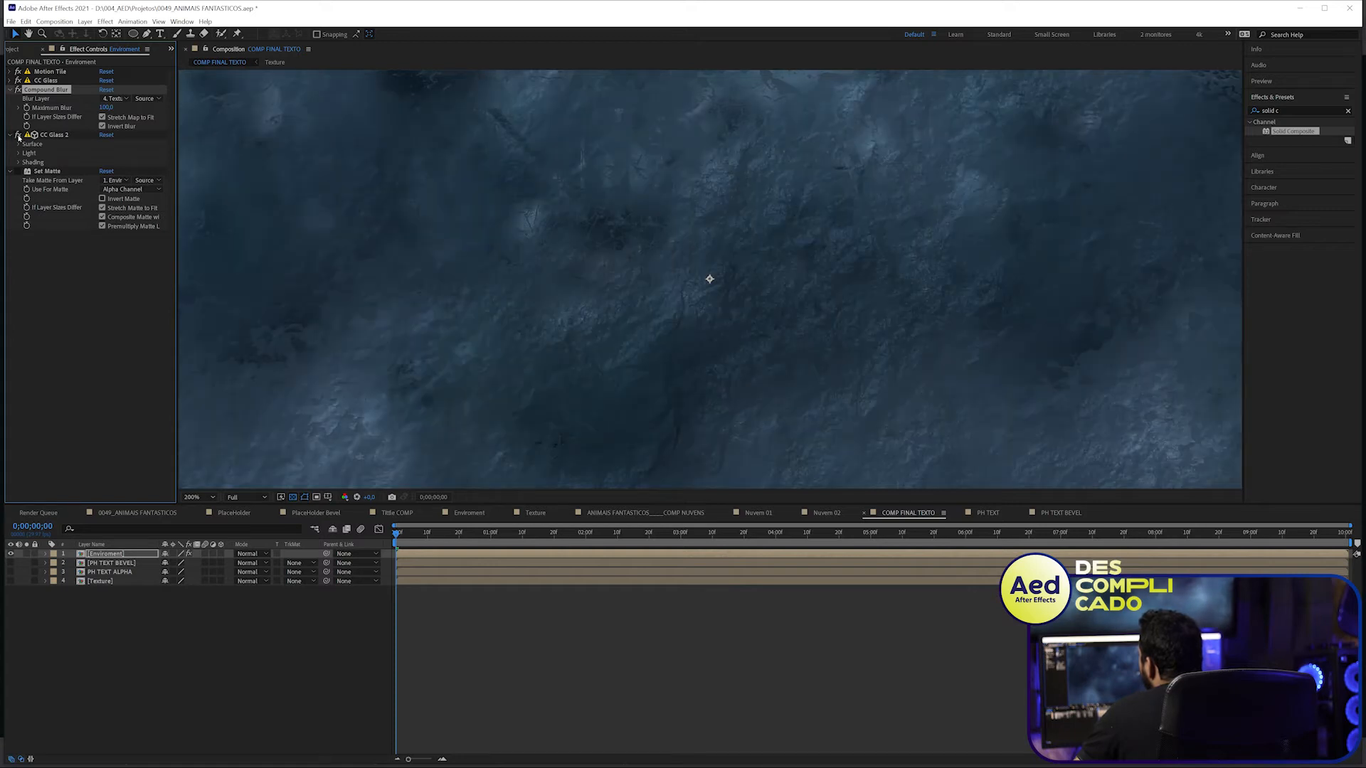
click(18, 145)
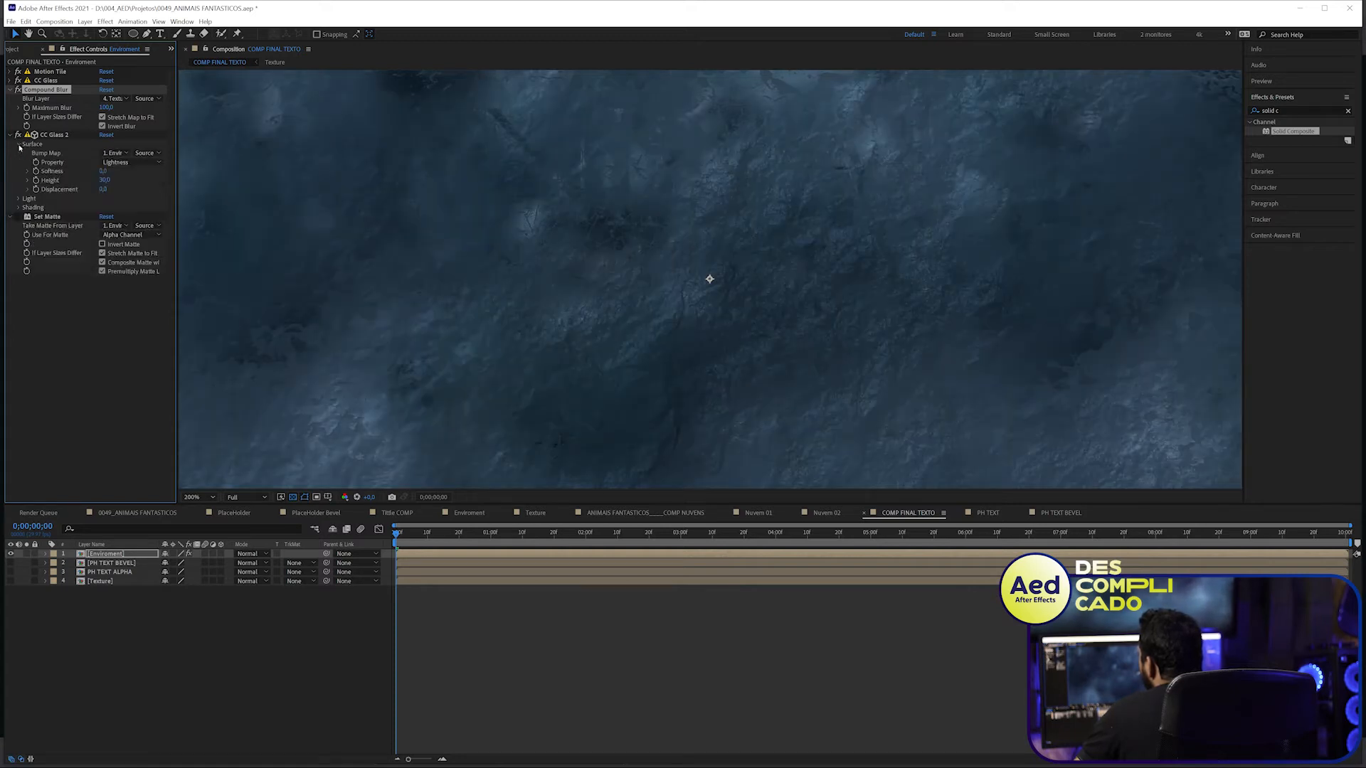
click(19, 199)
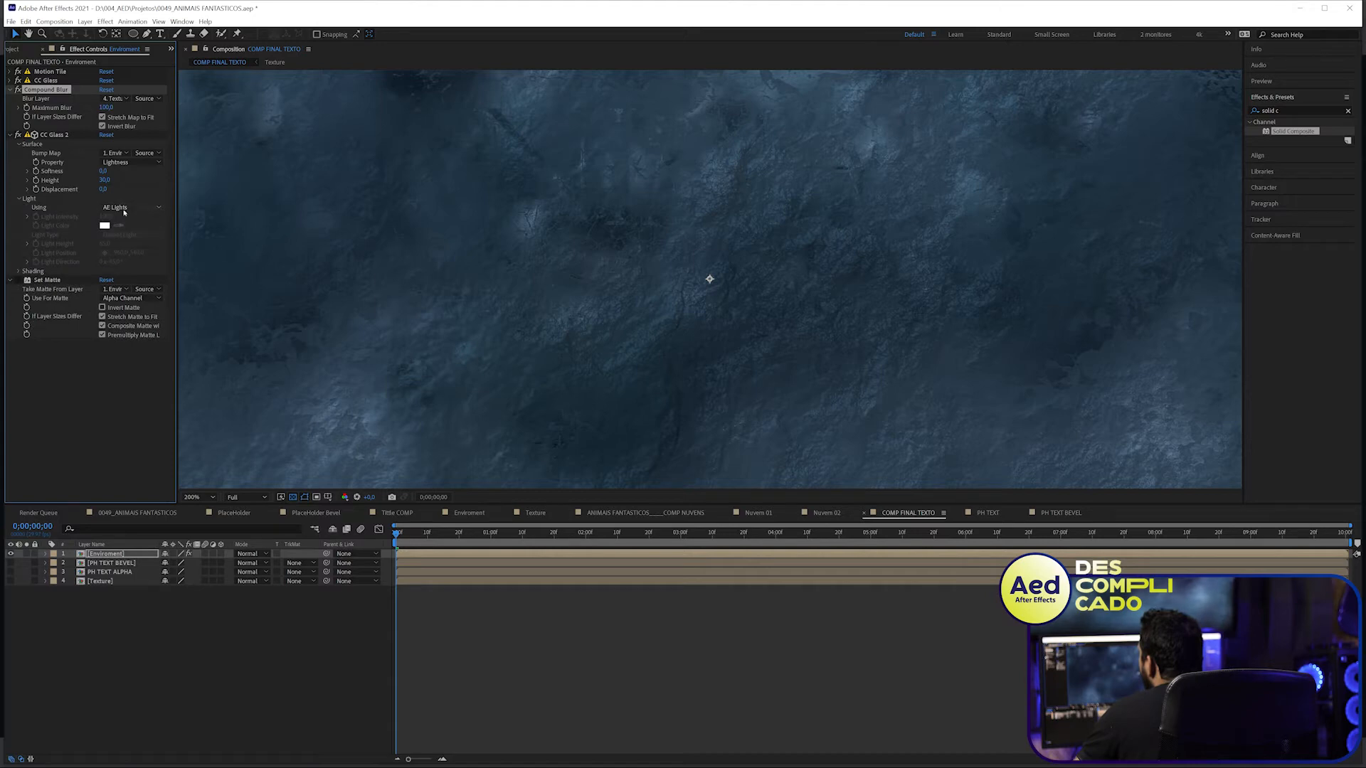
click(17, 272)
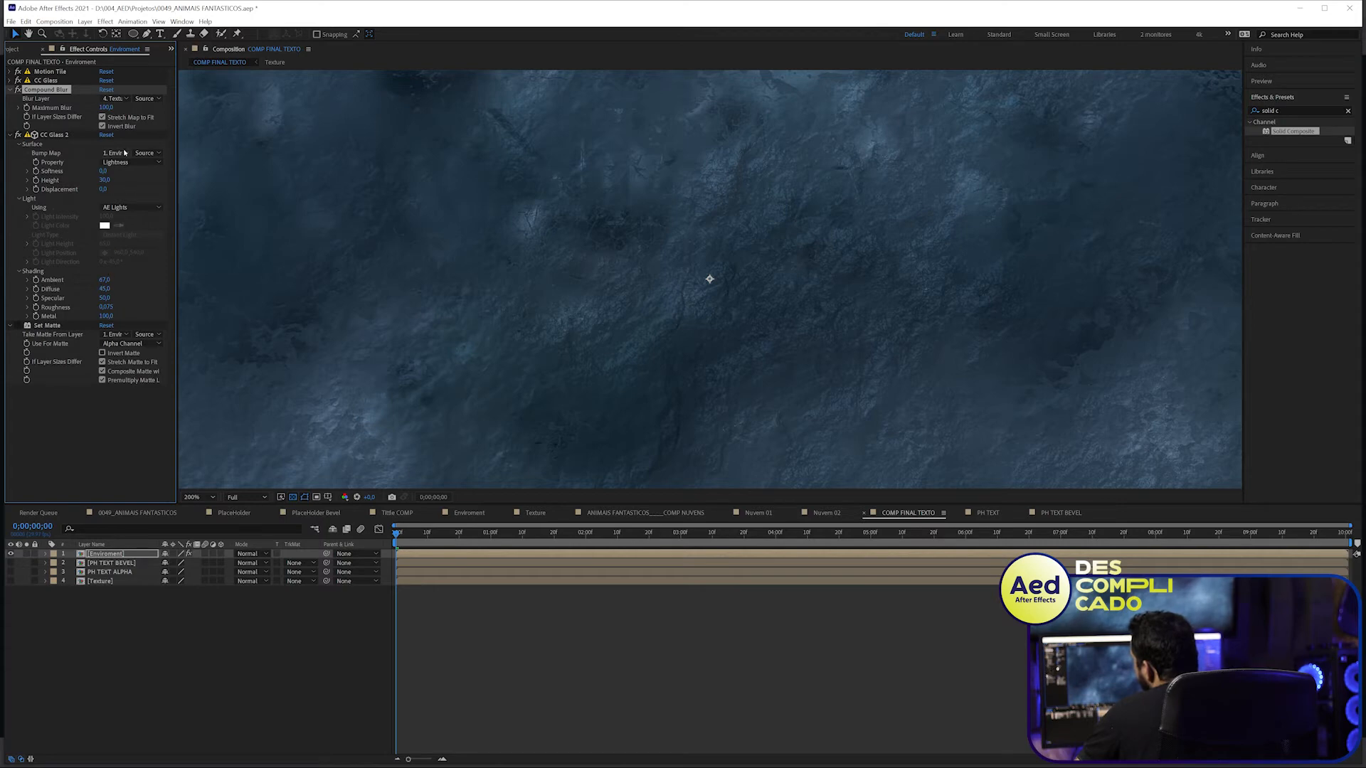
click(50, 134)
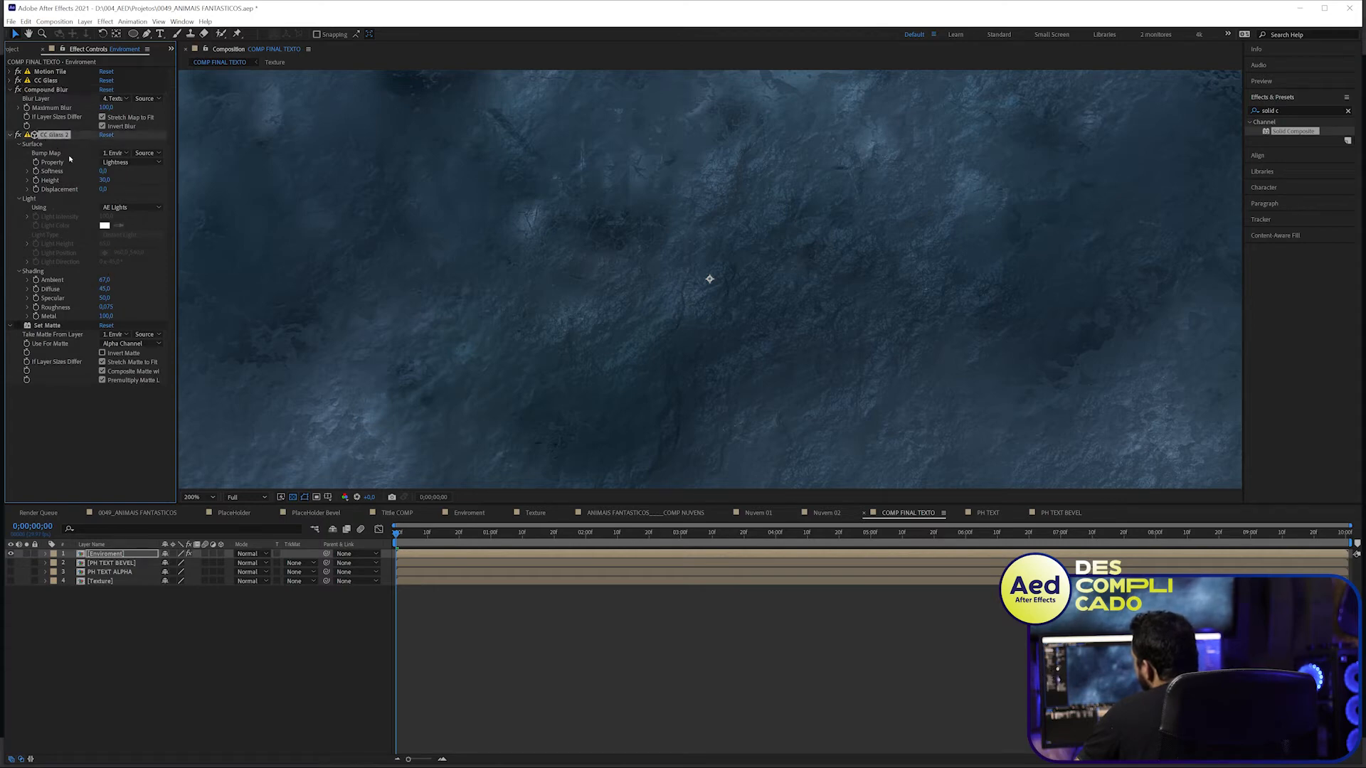
click(127, 154)
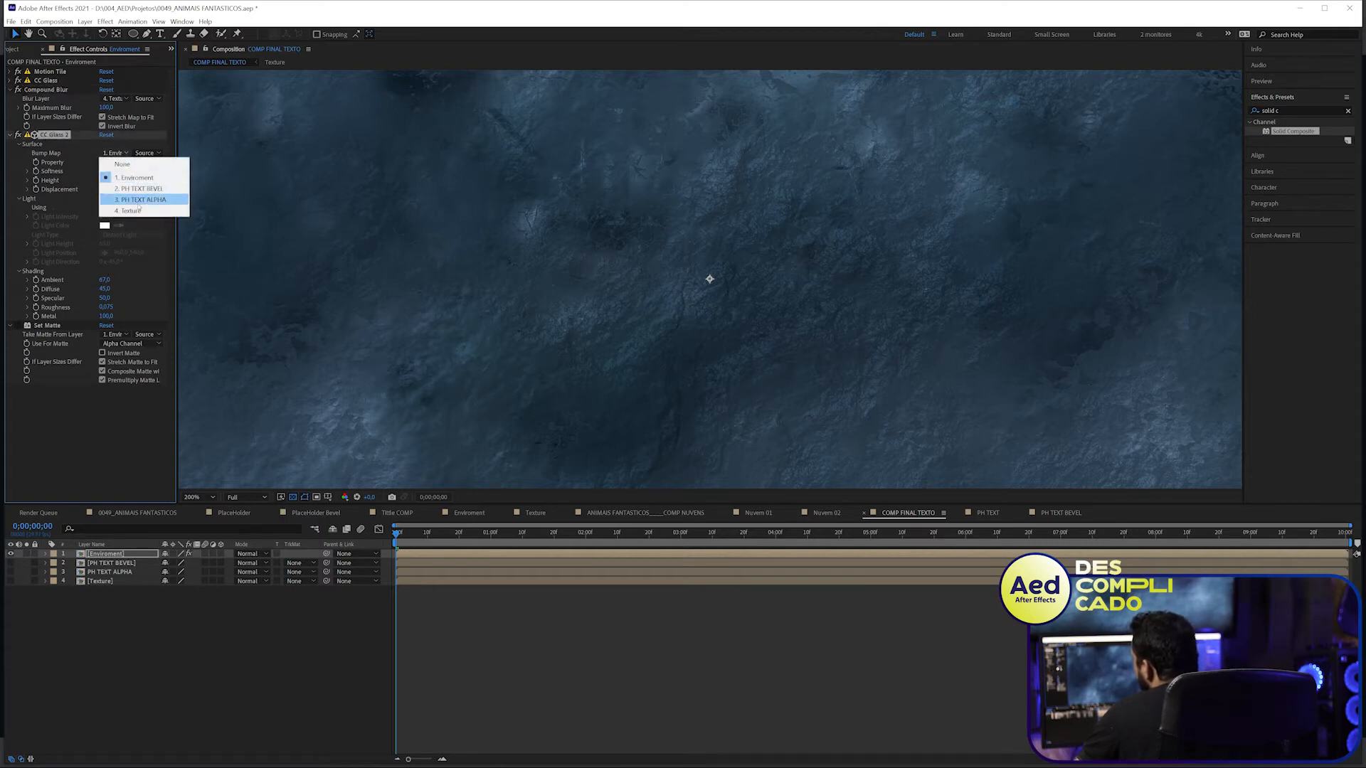
click(145, 189)
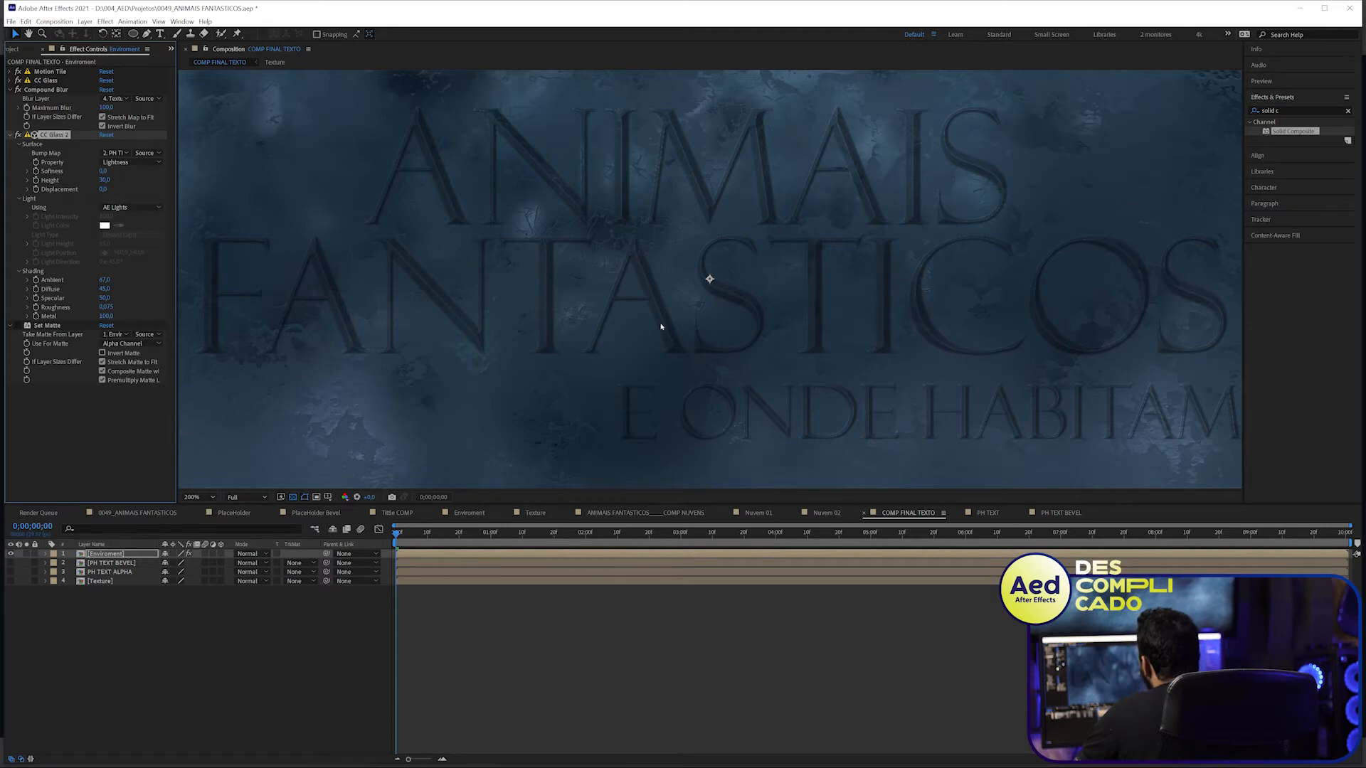
scroll(689, 333, down, 2)
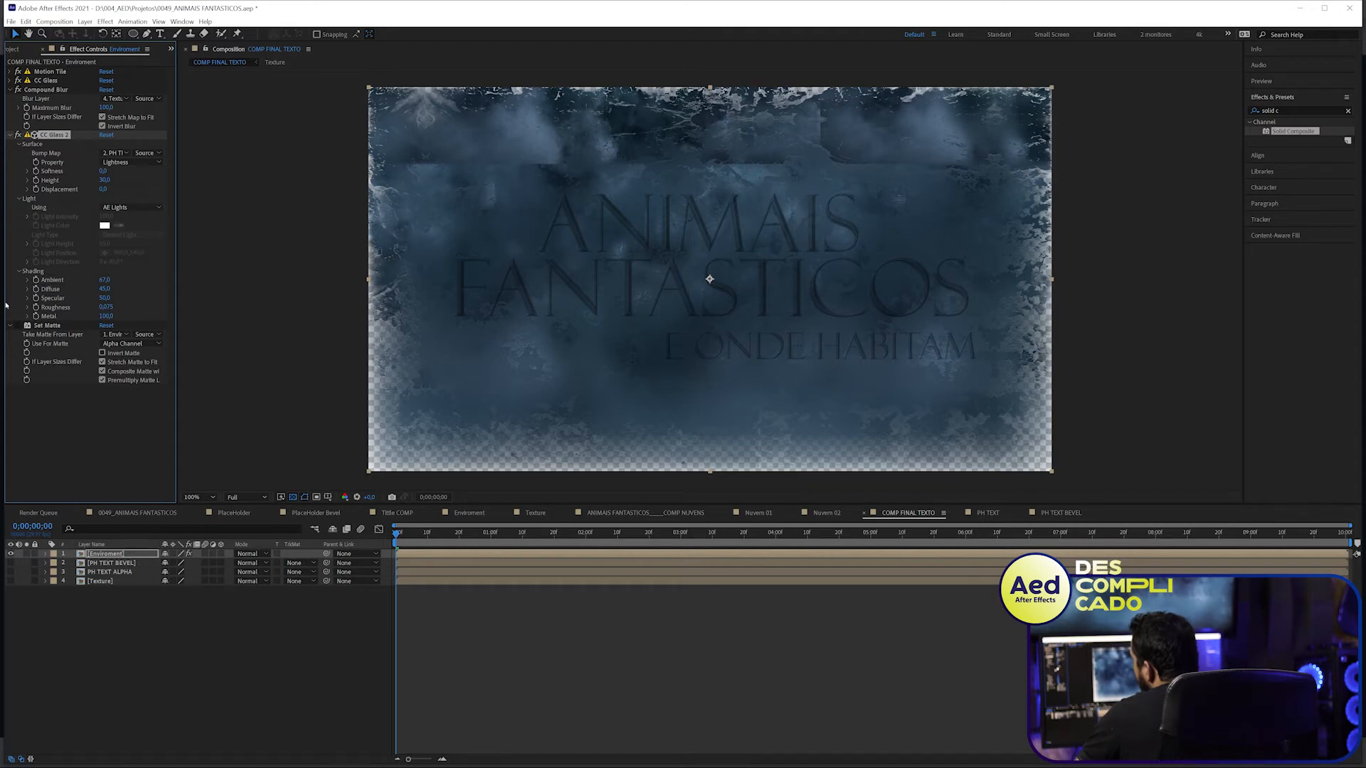
- Enable Set Matte on the Enviroment layer and take the matte from PH TEXT ALPHA
click(29, 327)
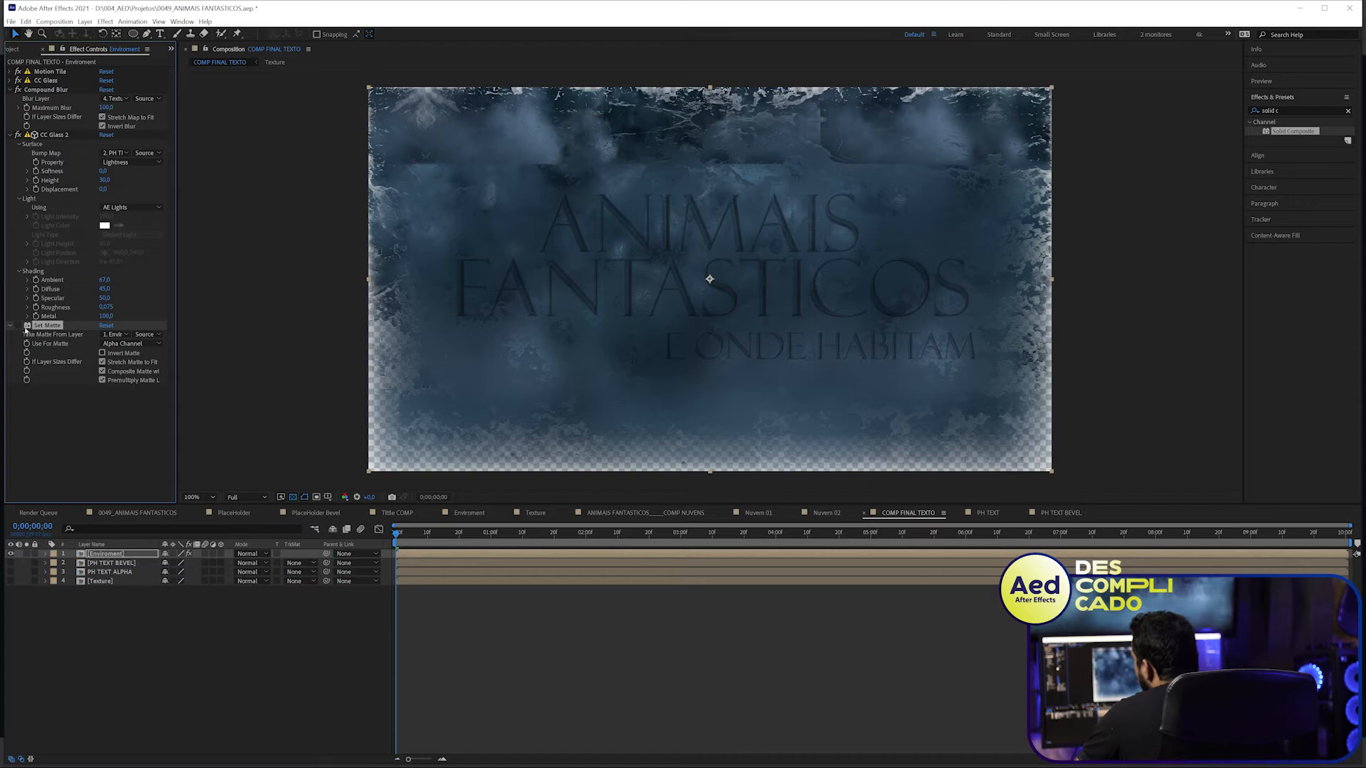
click(1281, 110)
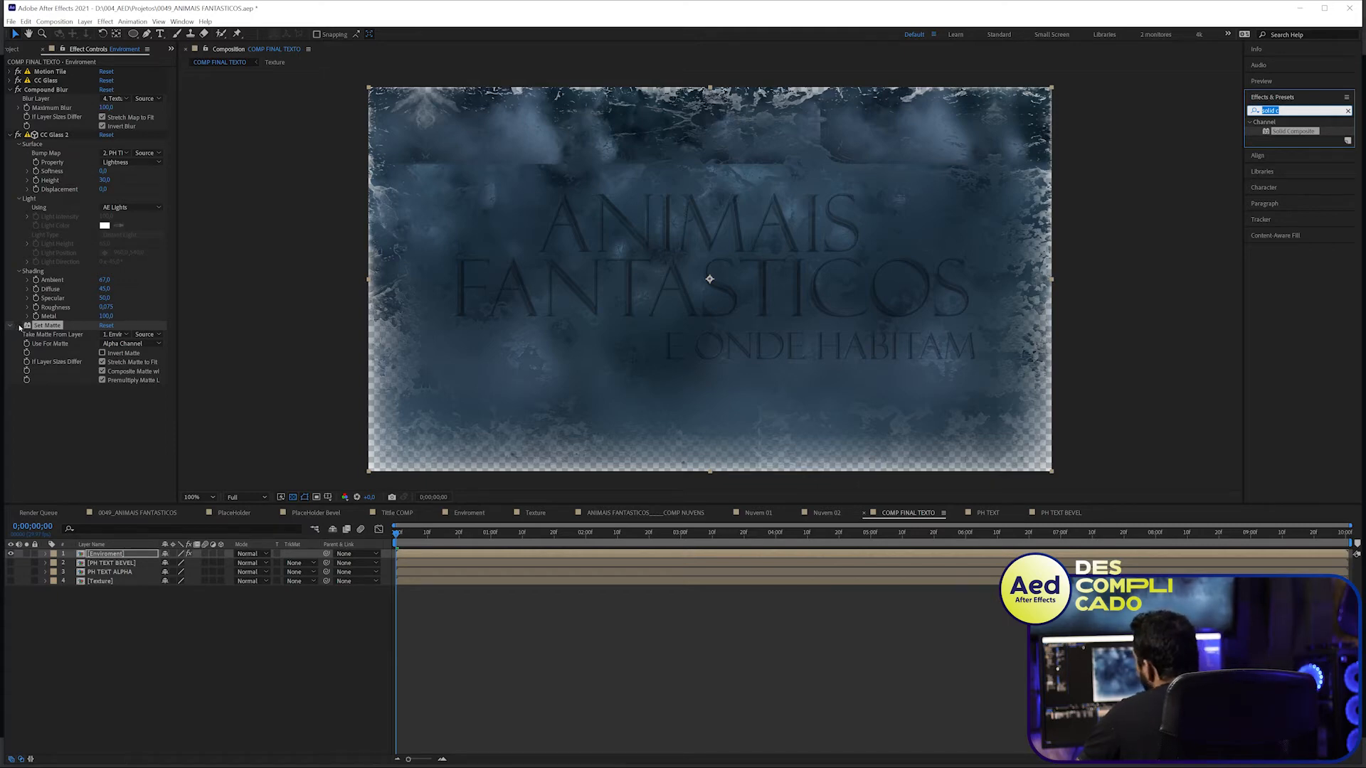
click(46, 337)
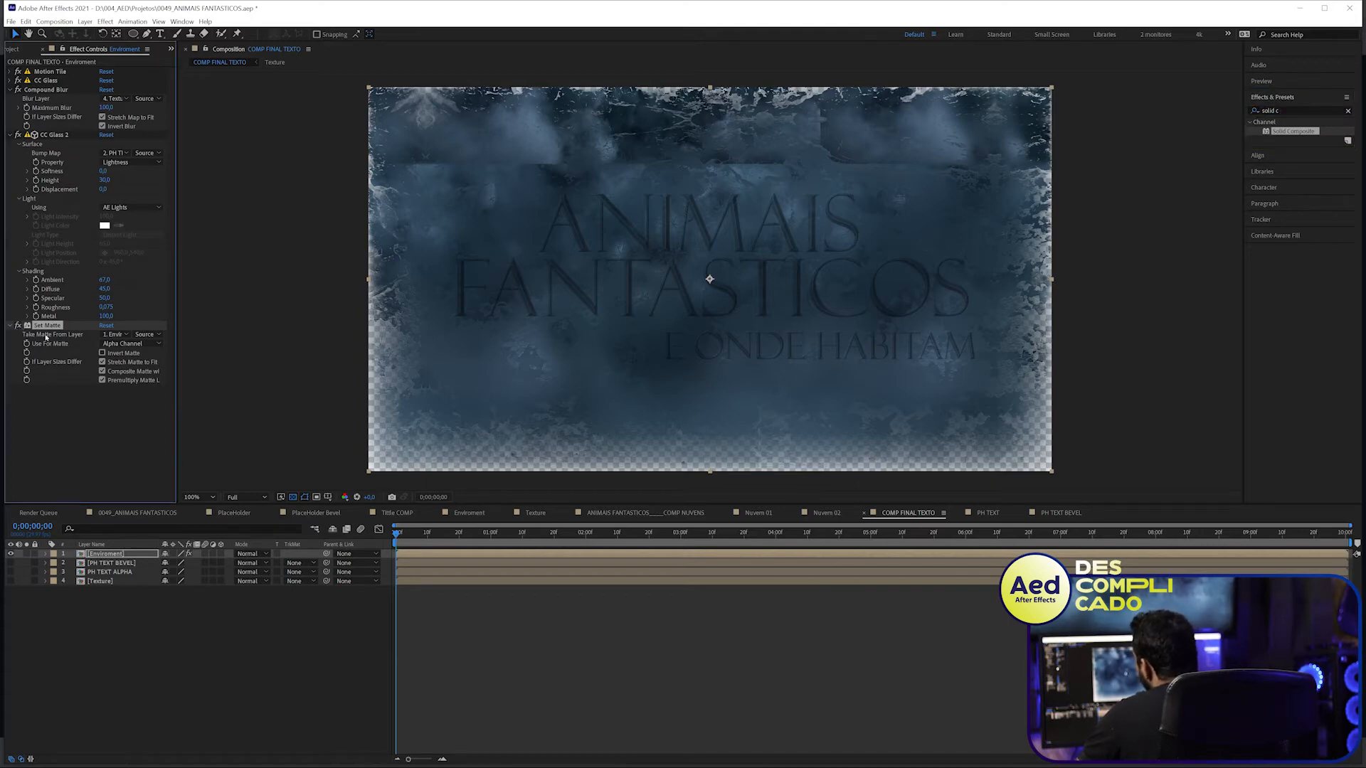
click(112, 335)
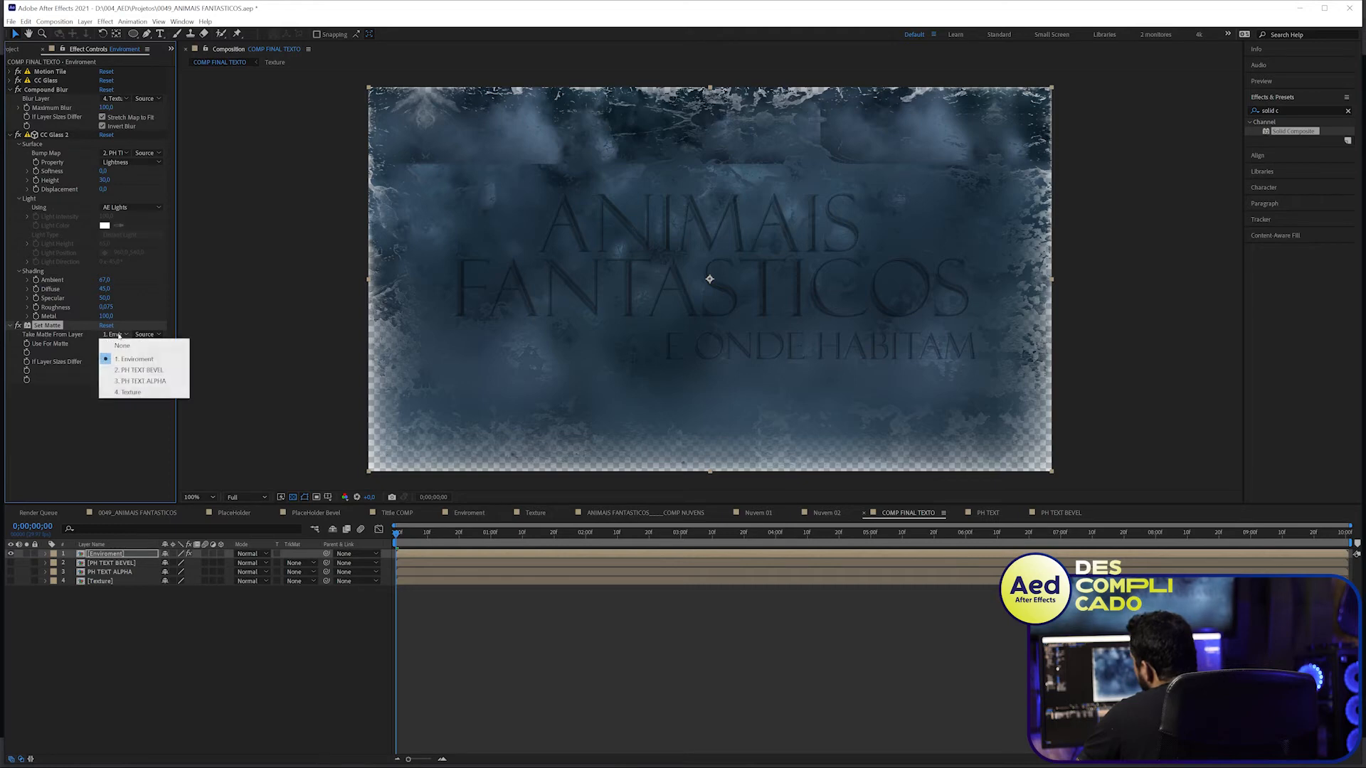
click(140, 382)
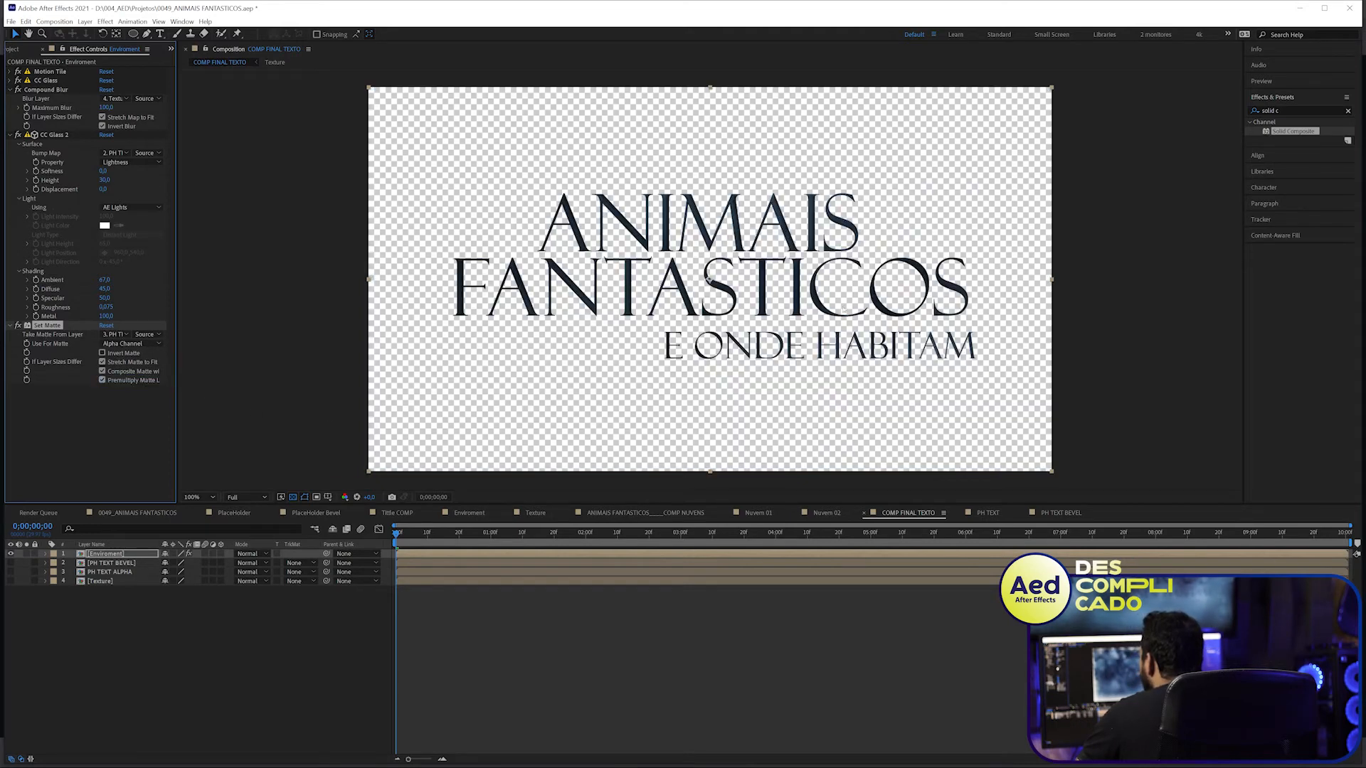
scroll(708, 279, up, 2)
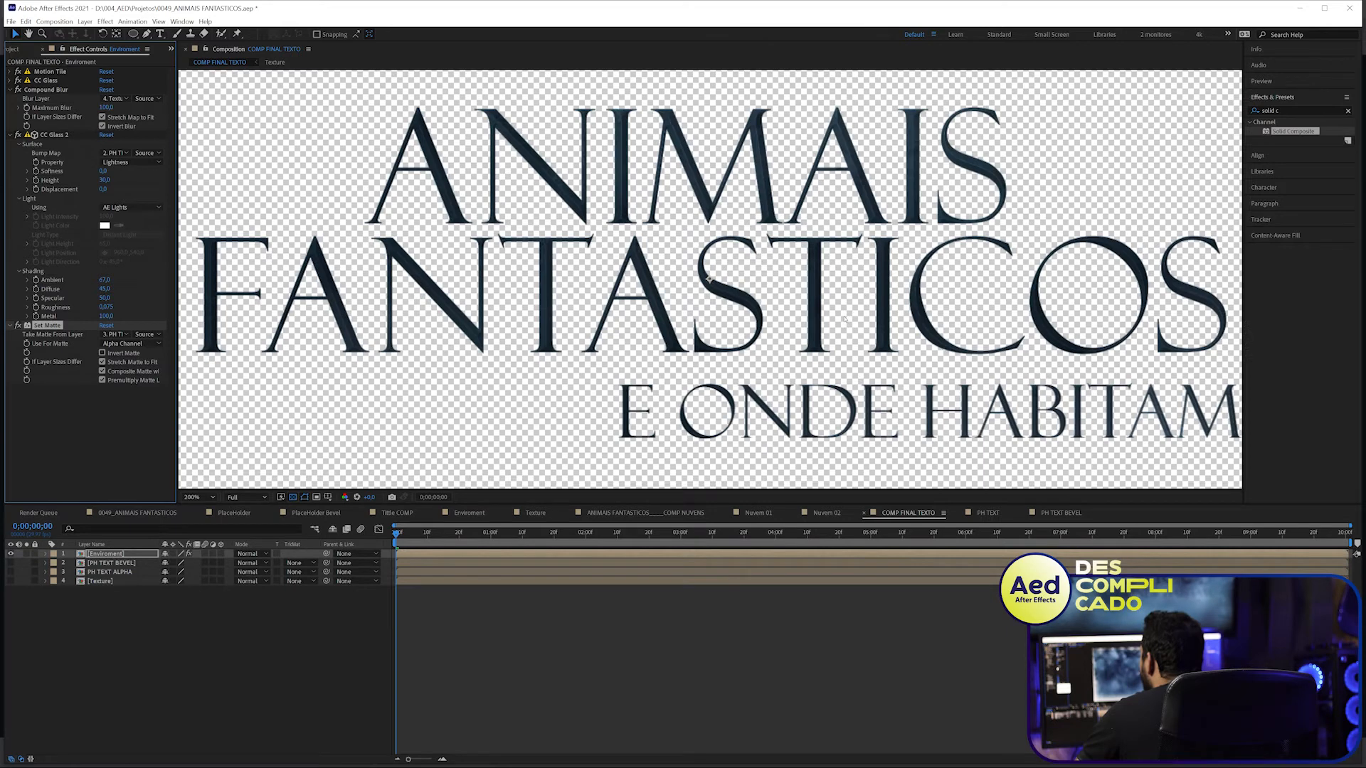
scroll(709, 279, down, 2)
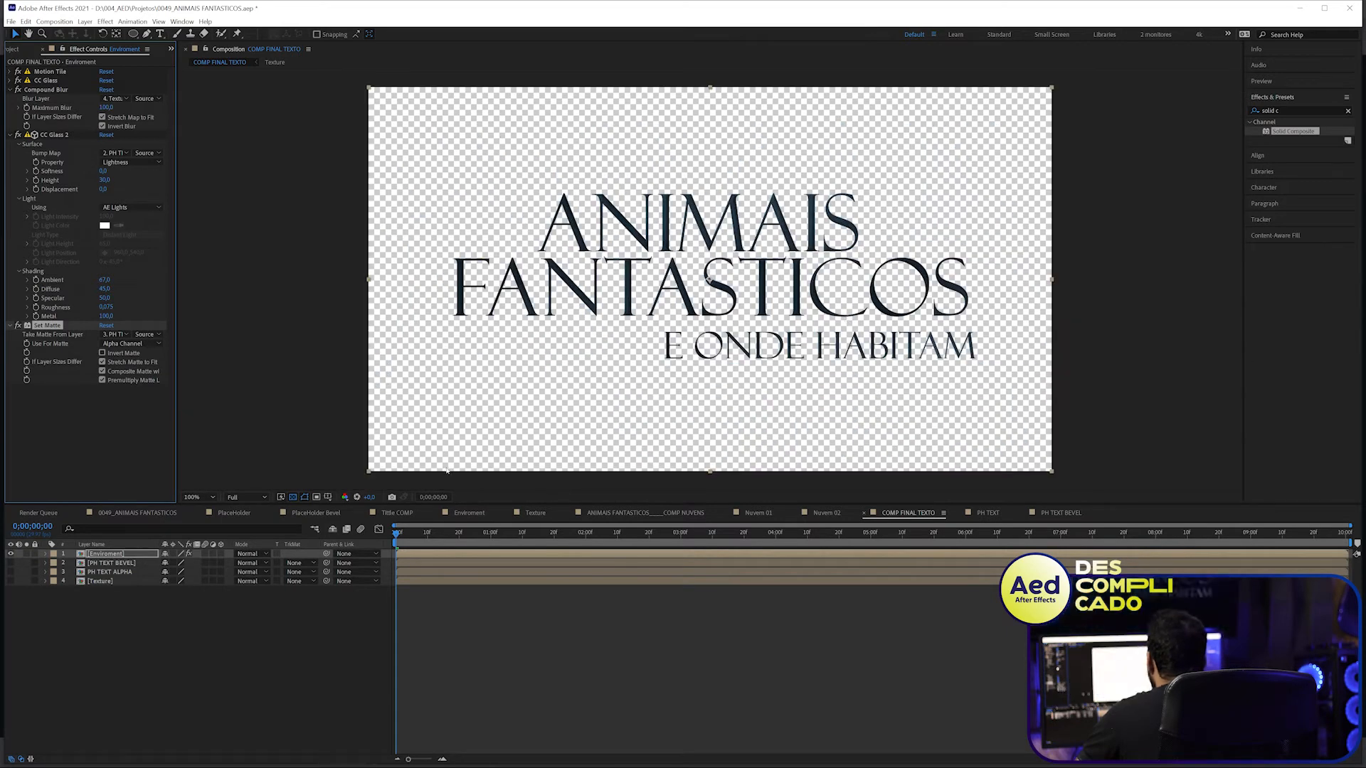
- Add an ambient light with 100% intensity to COMP FINAL TEXTO
click(150, 654)
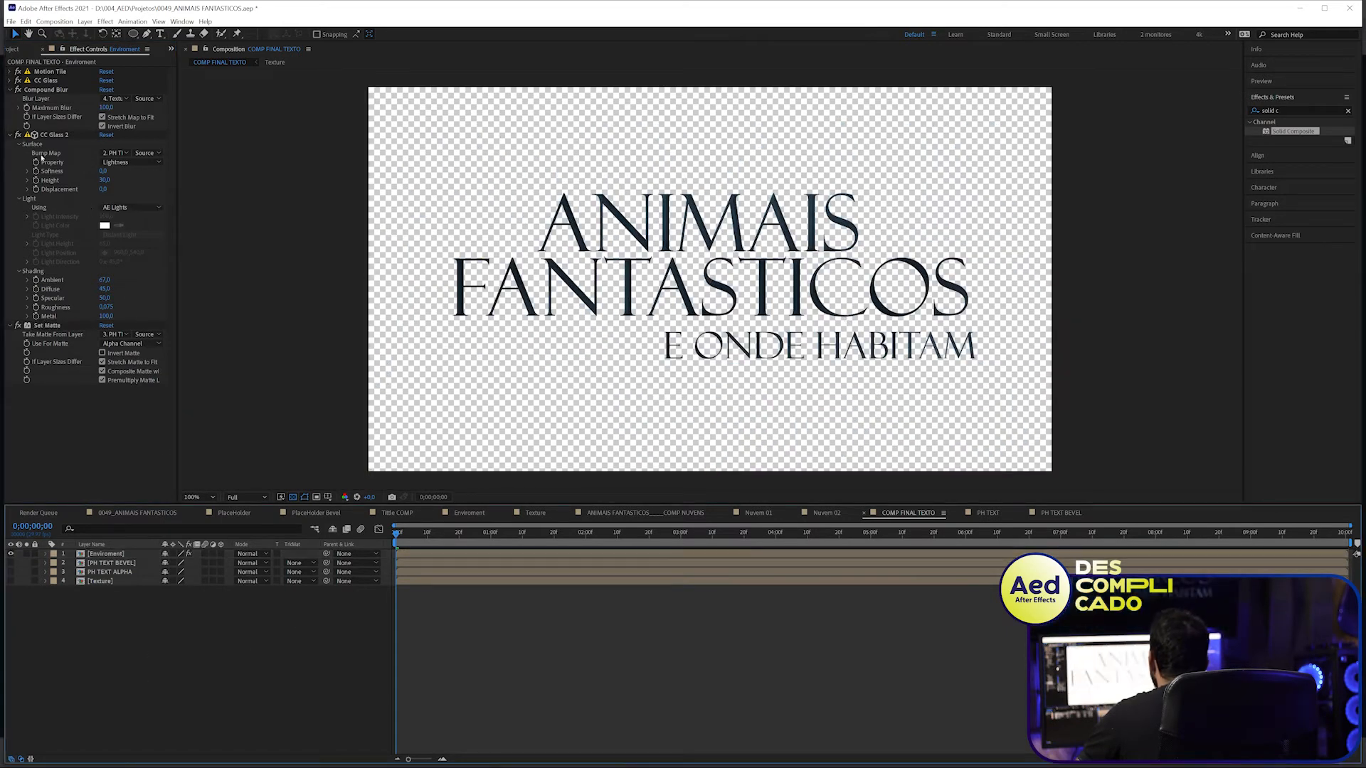
right_click(165, 659)
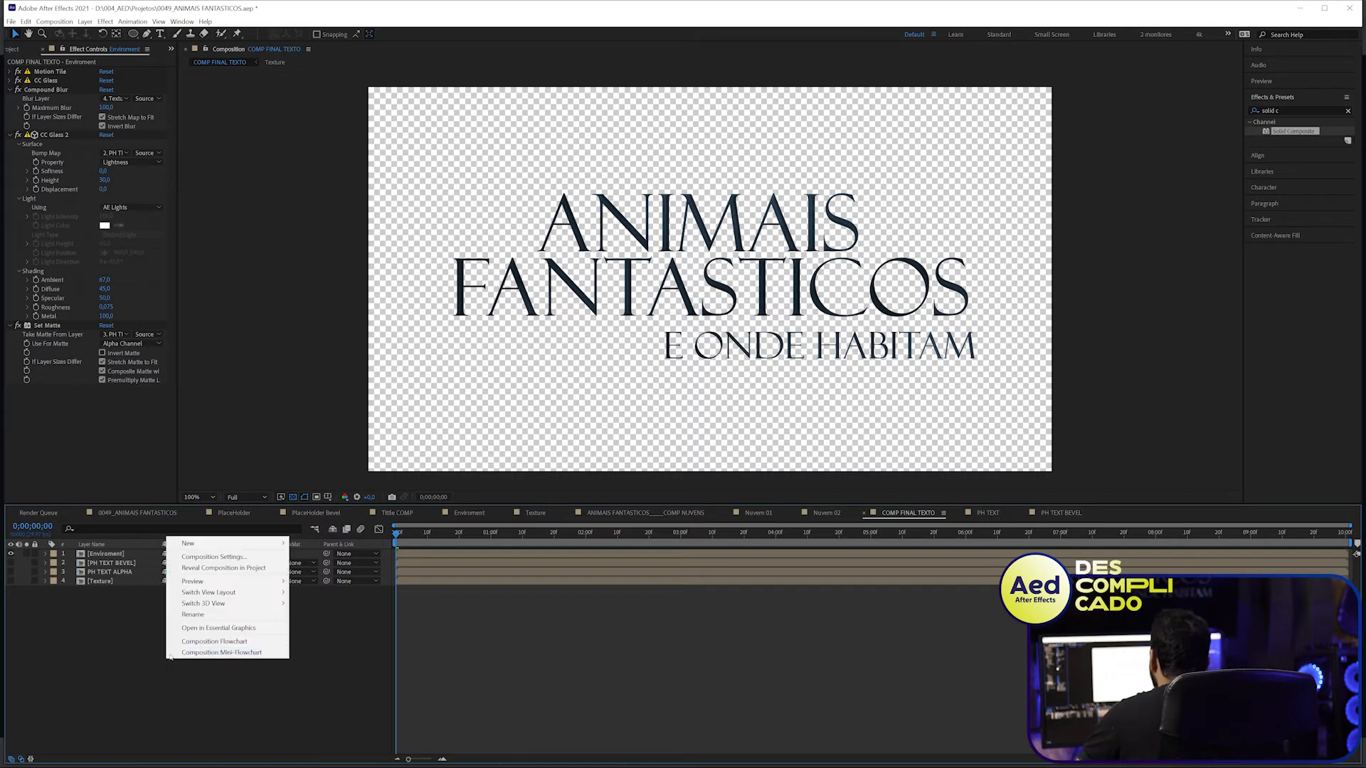
mouse_move(271, 543)
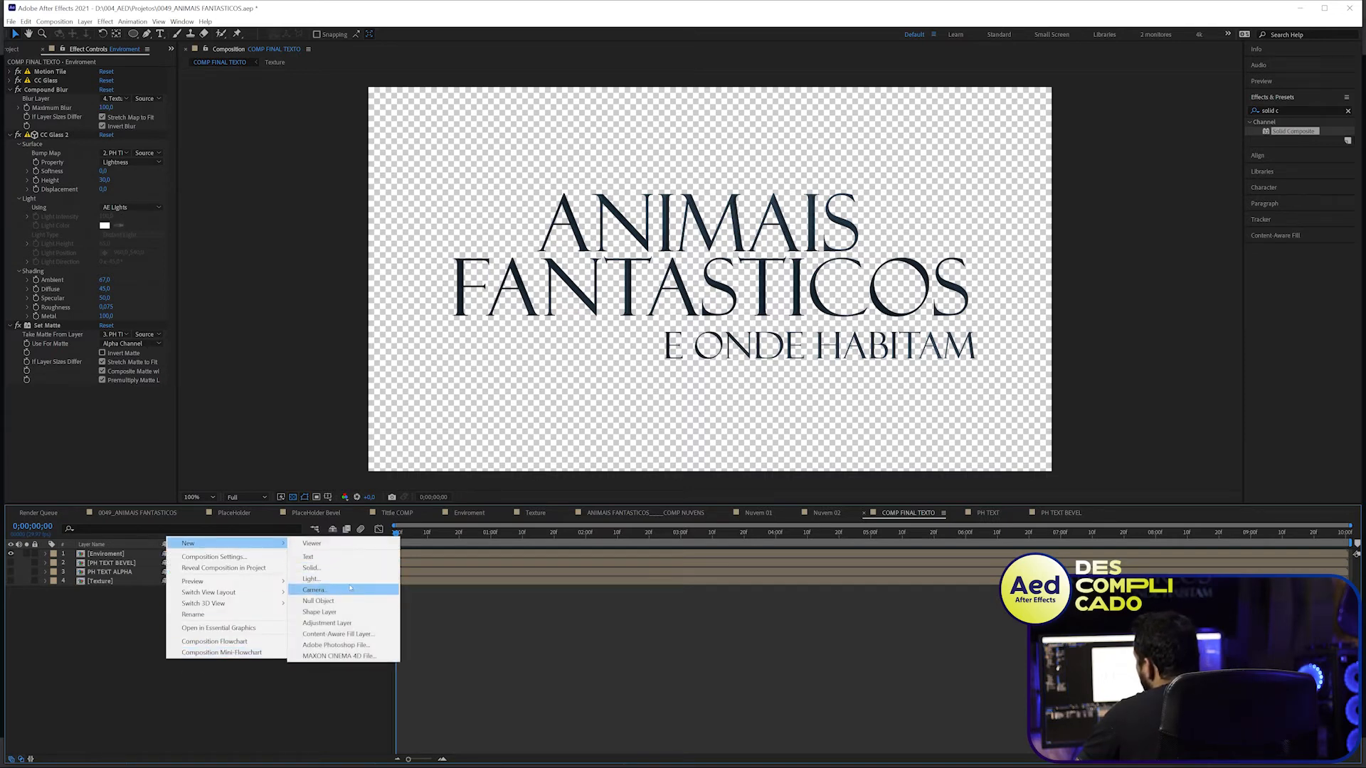
click(311, 579)
click(382, 147)
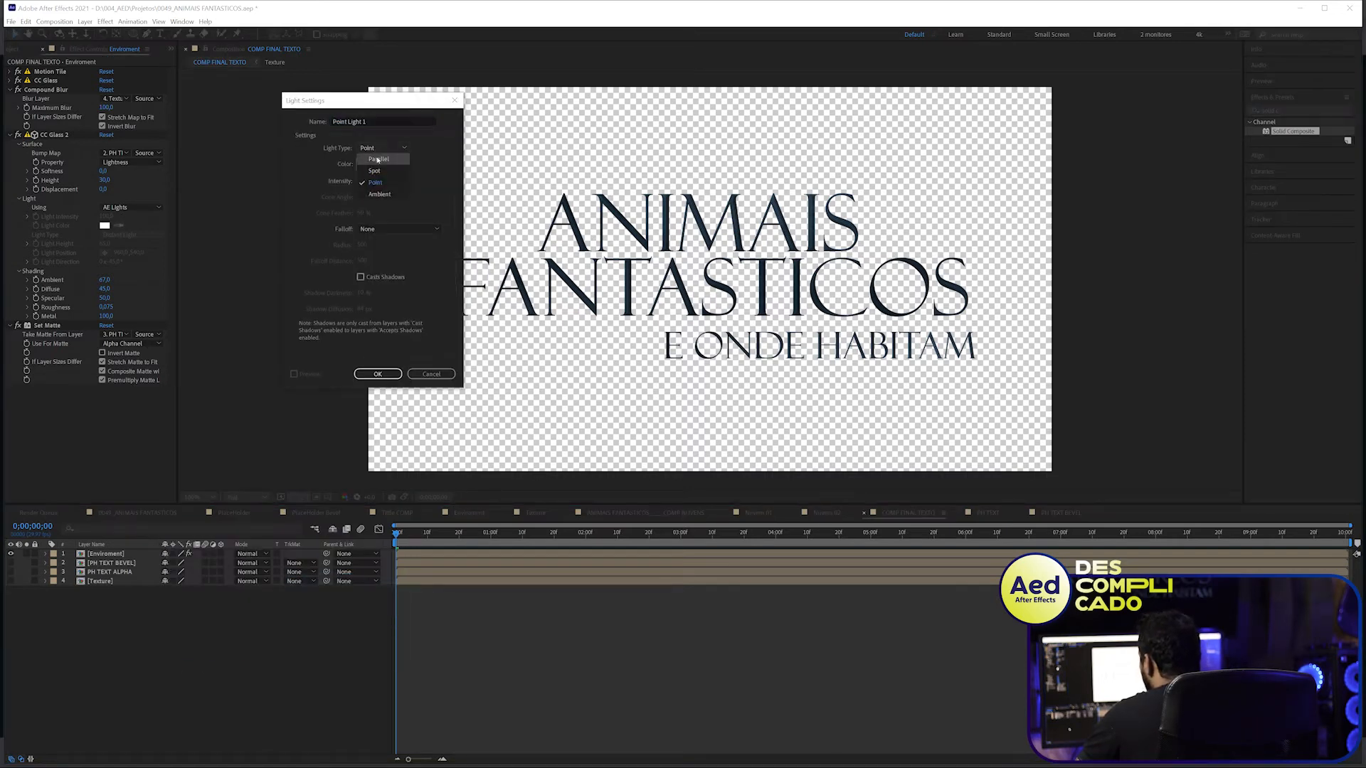
click(375, 189)
click(369, 181)
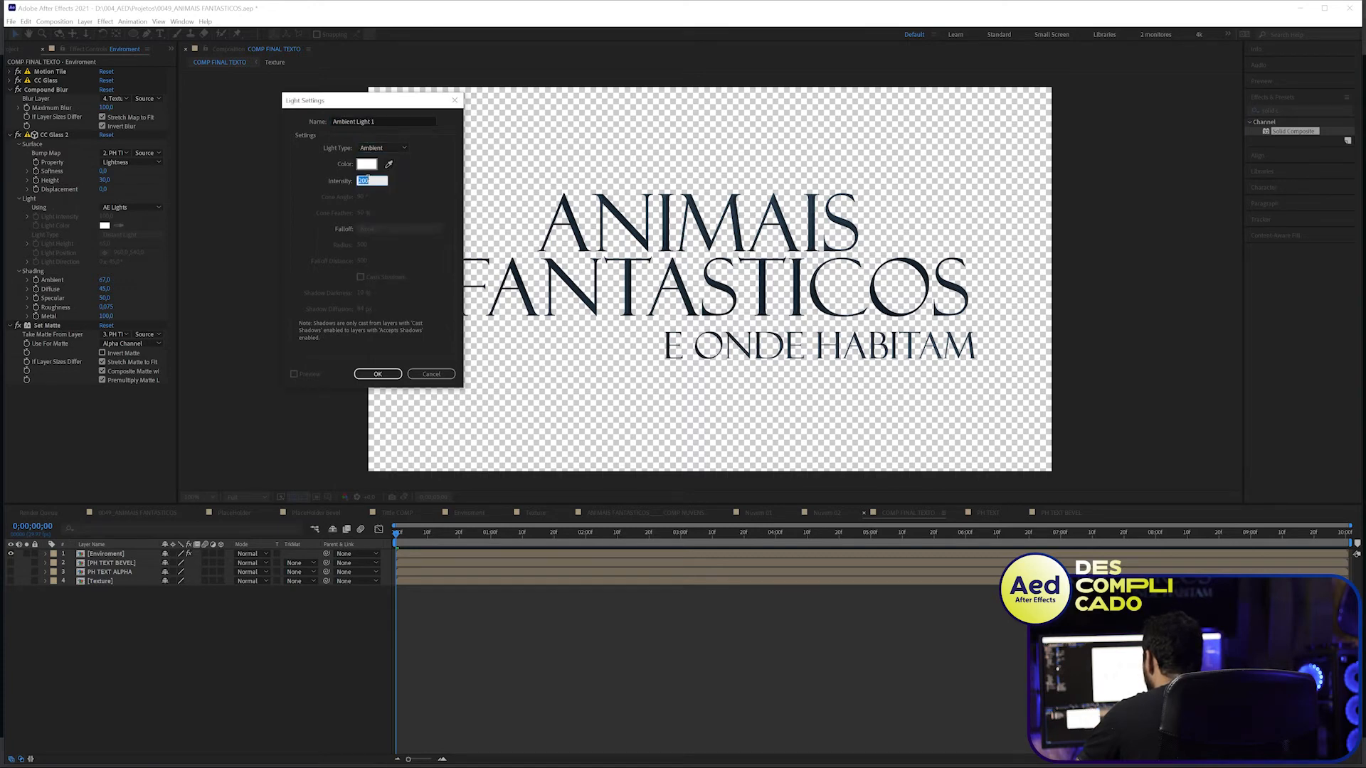
text(100)
click(378, 374)
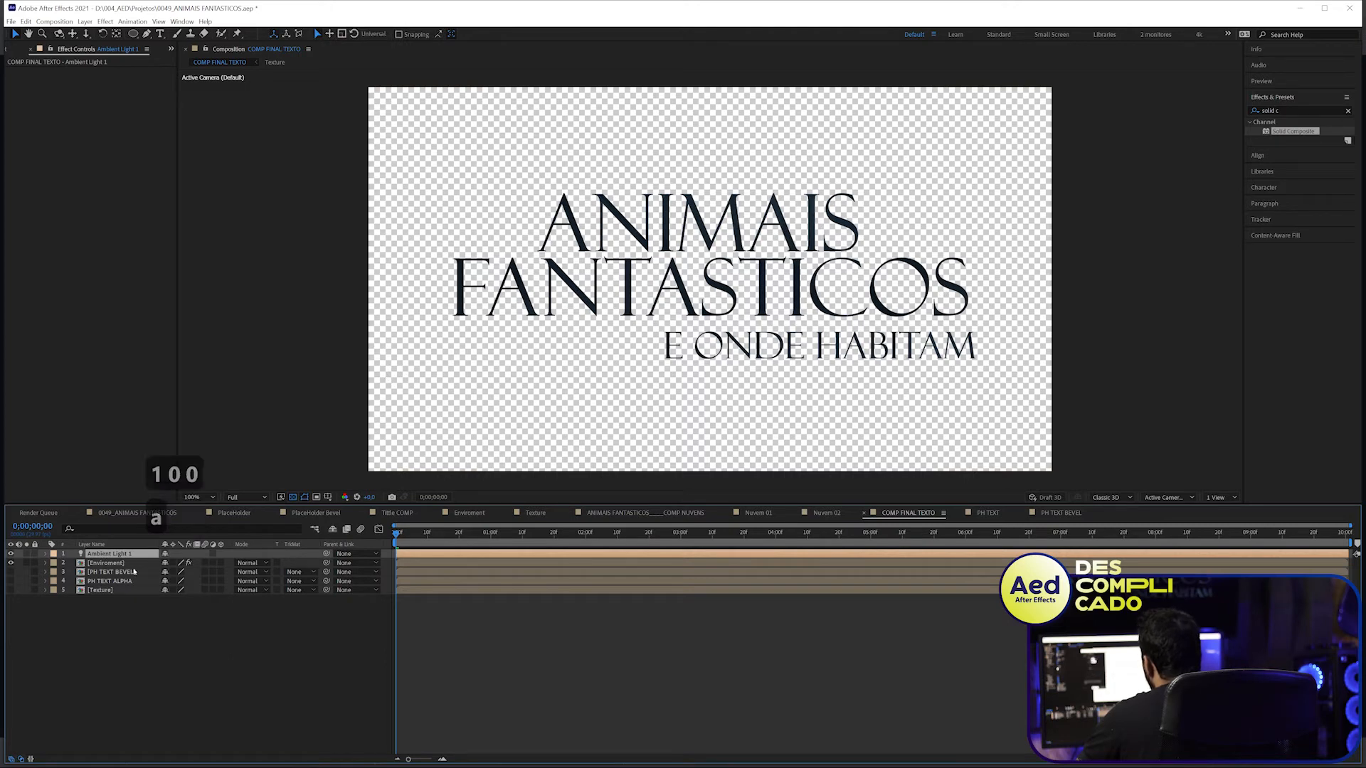
- Save the project and set the ambient light's intensity to 200%
key(a)
key(a)
drag(168, 572, 475, 552)
key(ctrl+z)
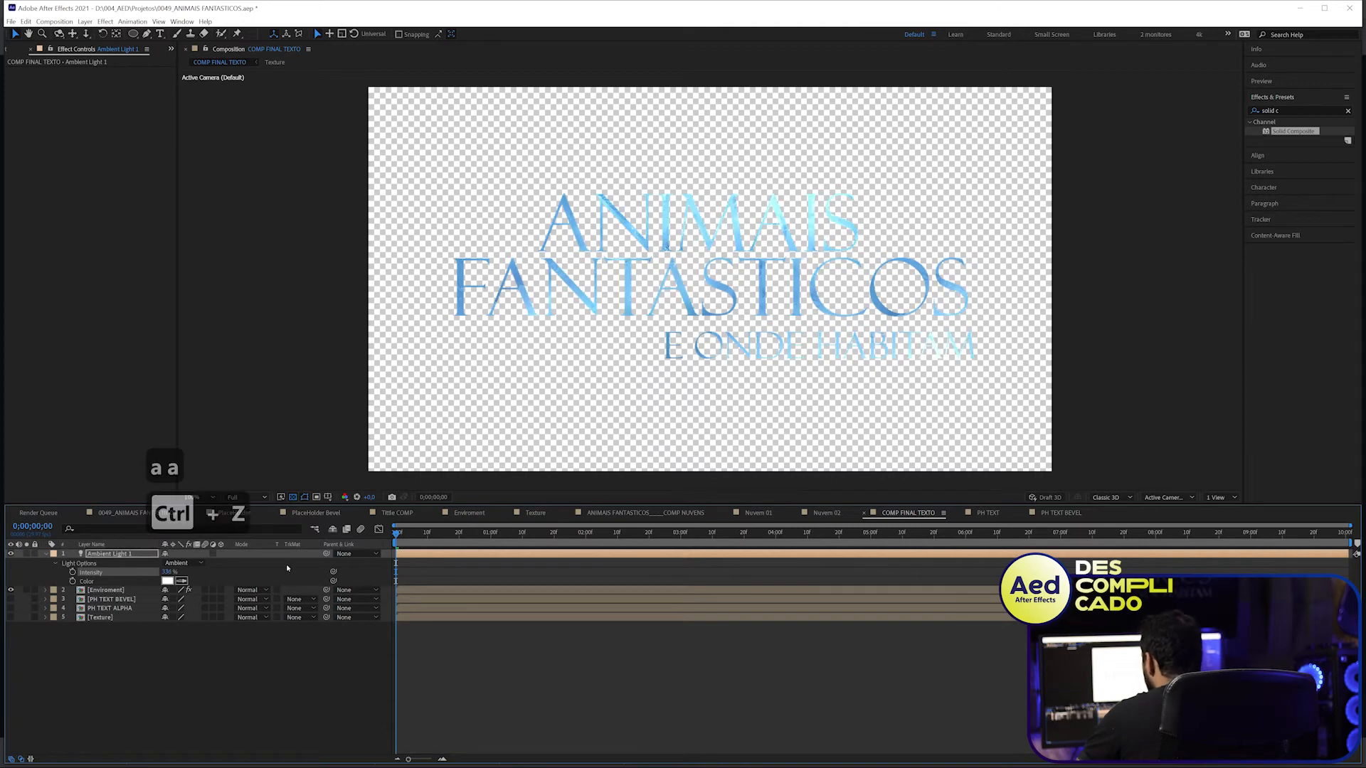
key(ctrl+s)
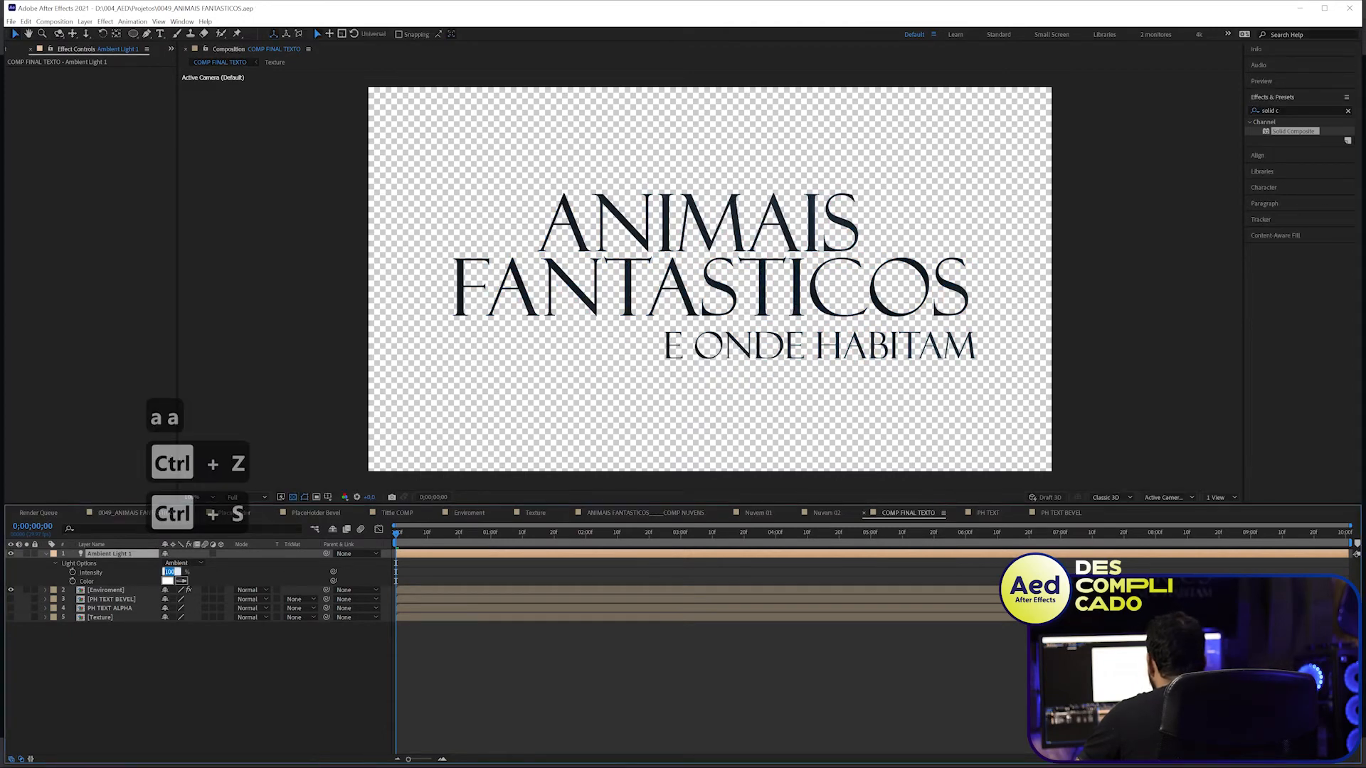
text(200)
key(Return)
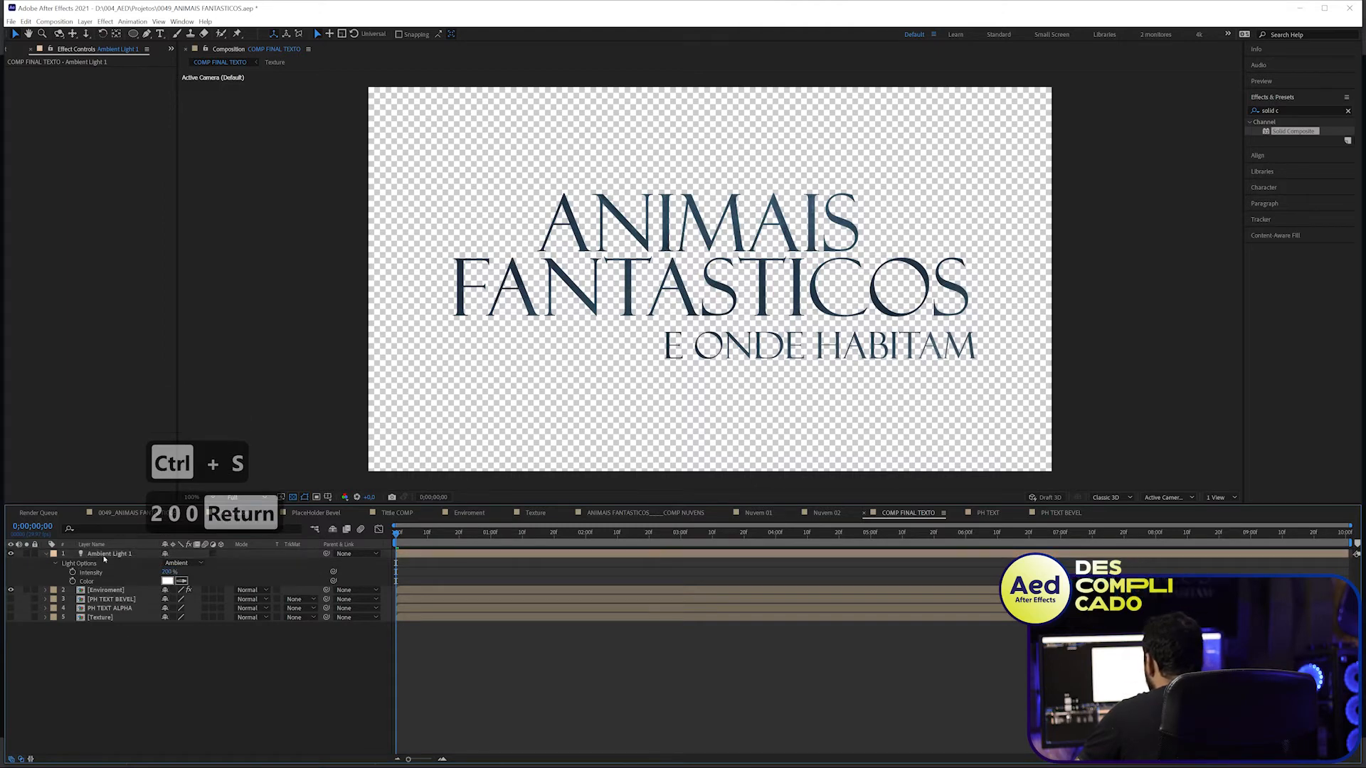
- Add a point light with 300% intensity to COMP FINAL TEXTO
right_click(107, 650)
mouse_move(159, 539)
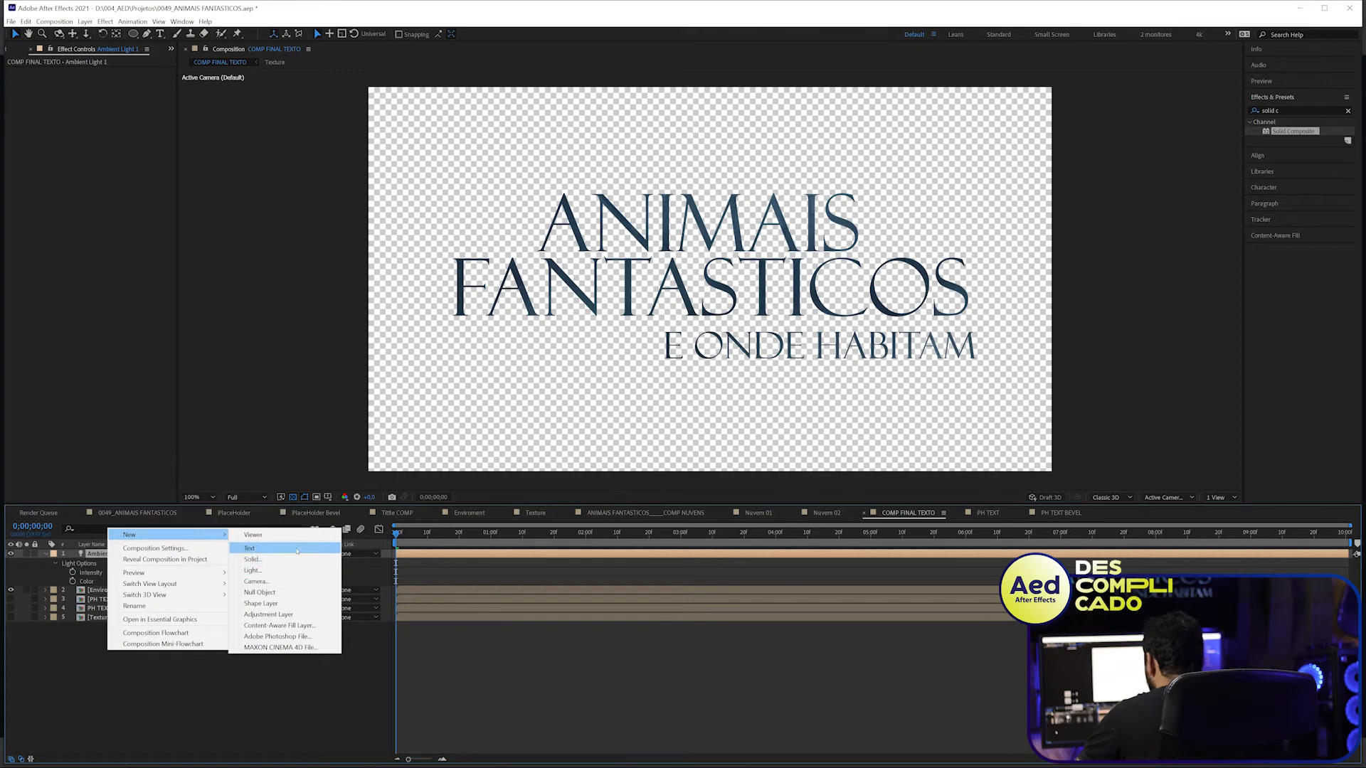
click(277, 570)
click(377, 148)
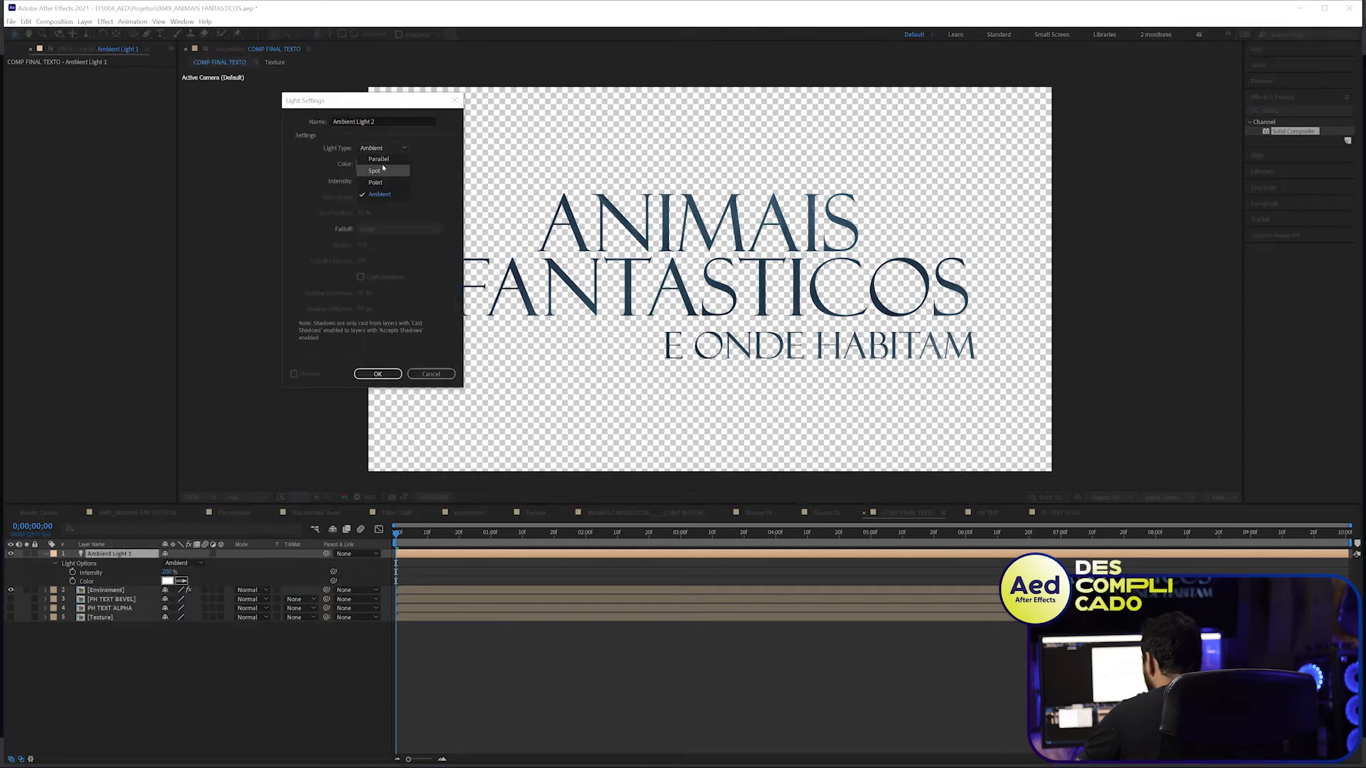
click(374, 182)
click(362, 180)
text(300)
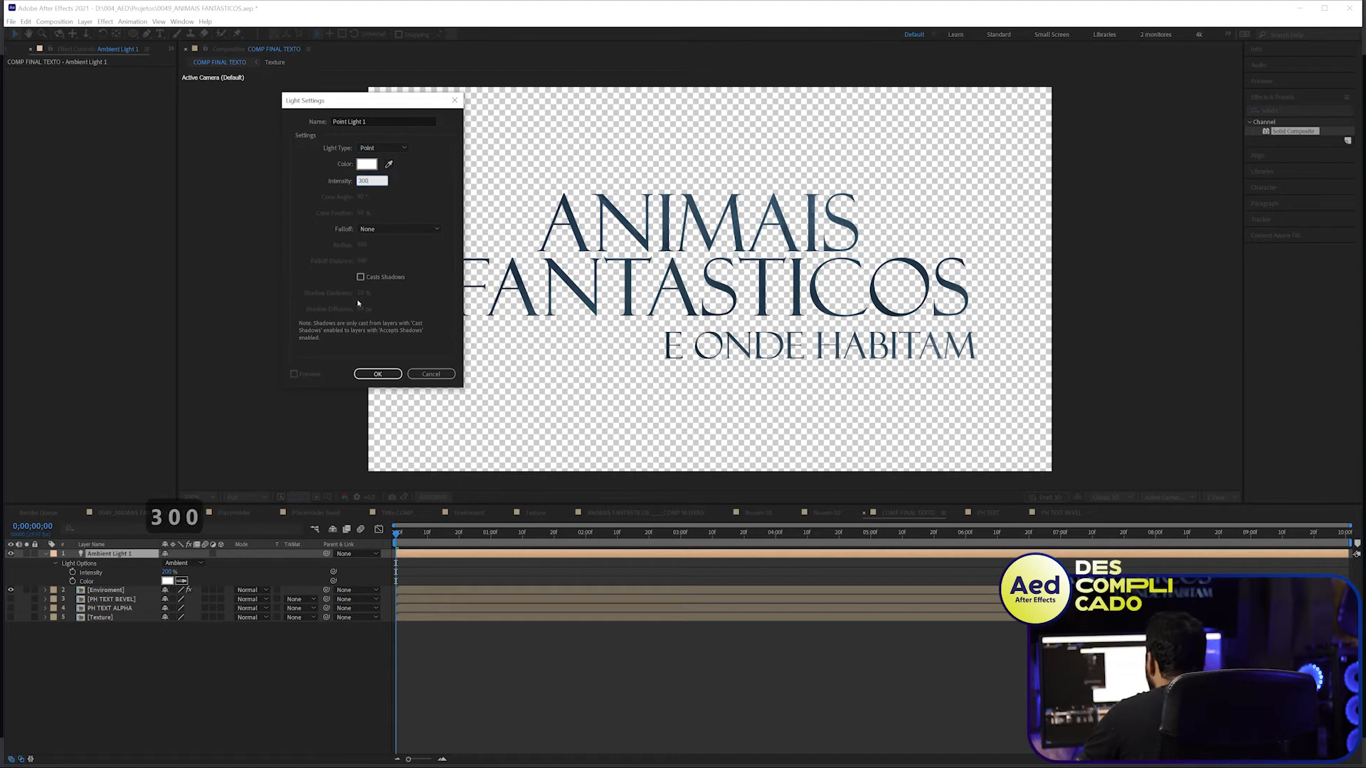
click(377, 373)
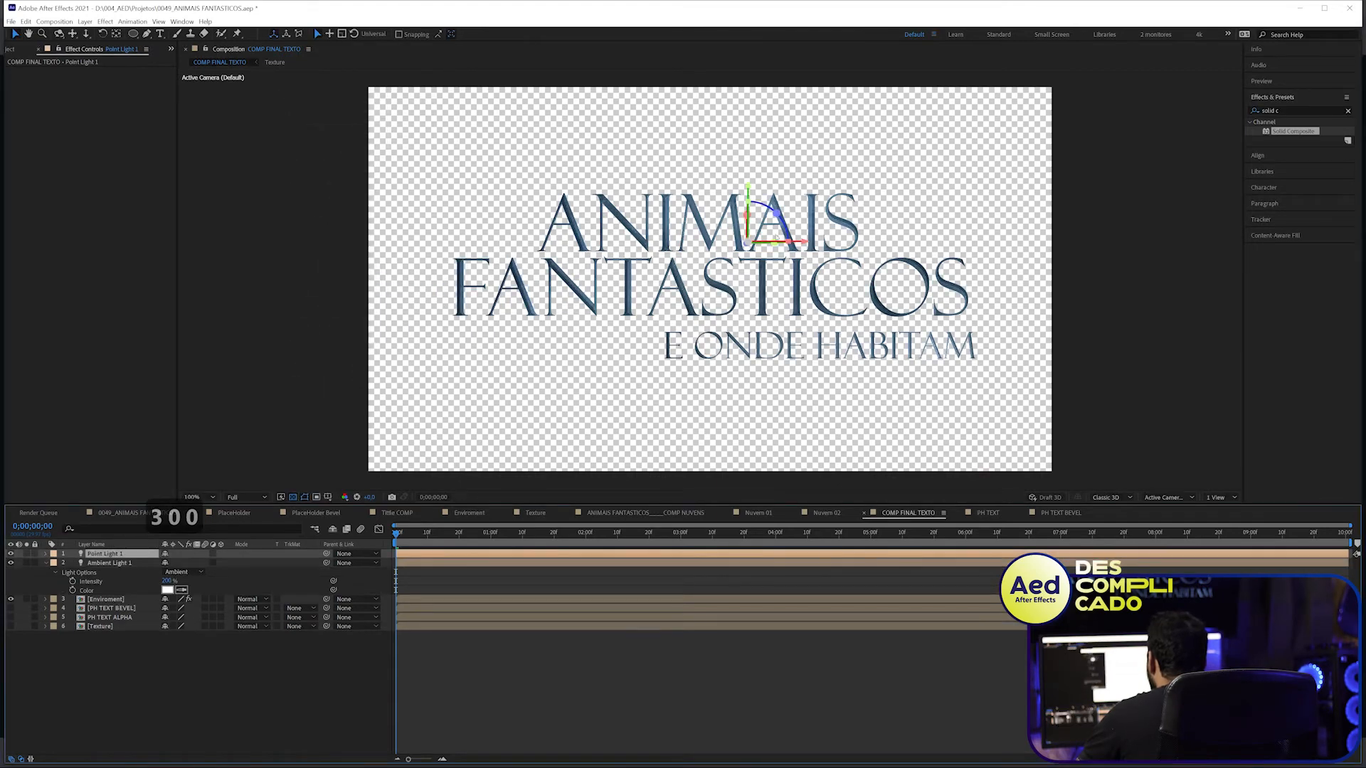
- Move the new point light just outside the upper-right corner of the composition frame
drag(802, 242, 1094, 242)
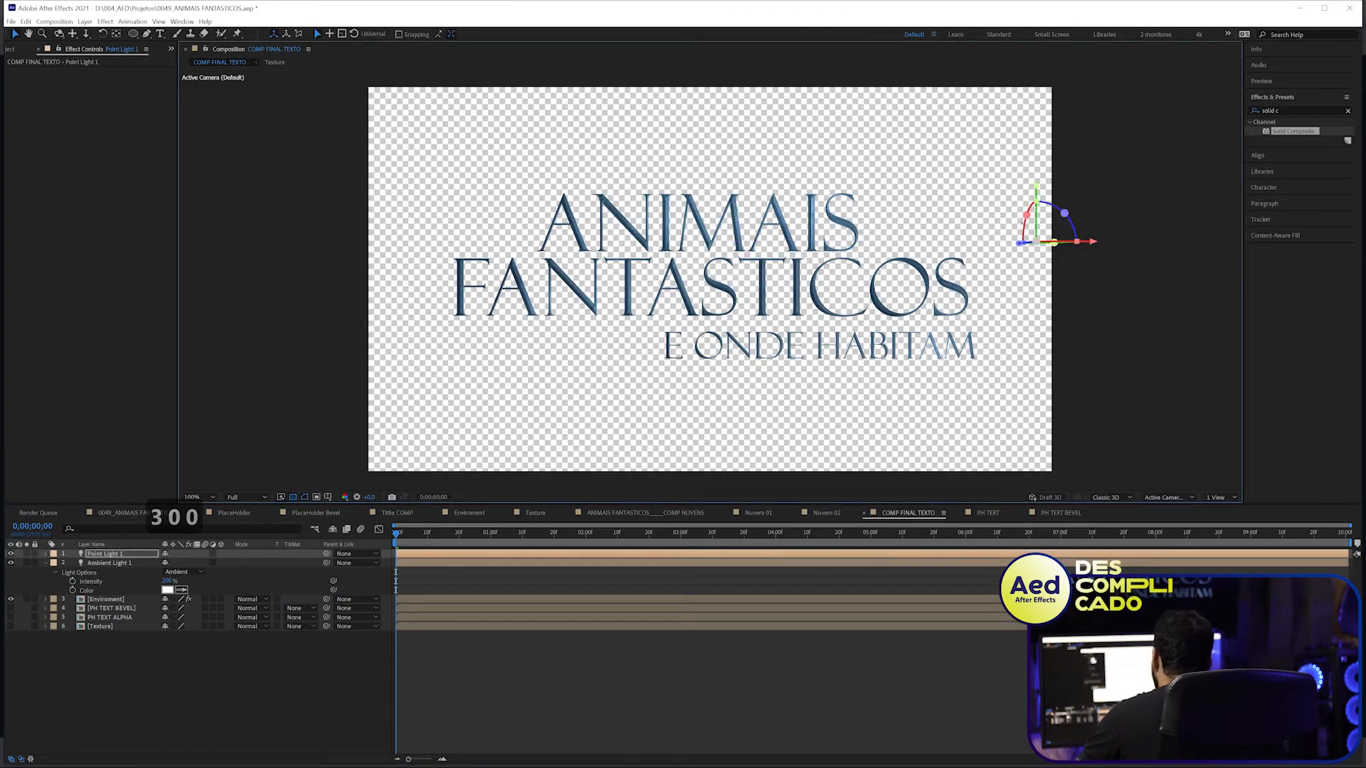
drag(1036, 186, 1036, 26)
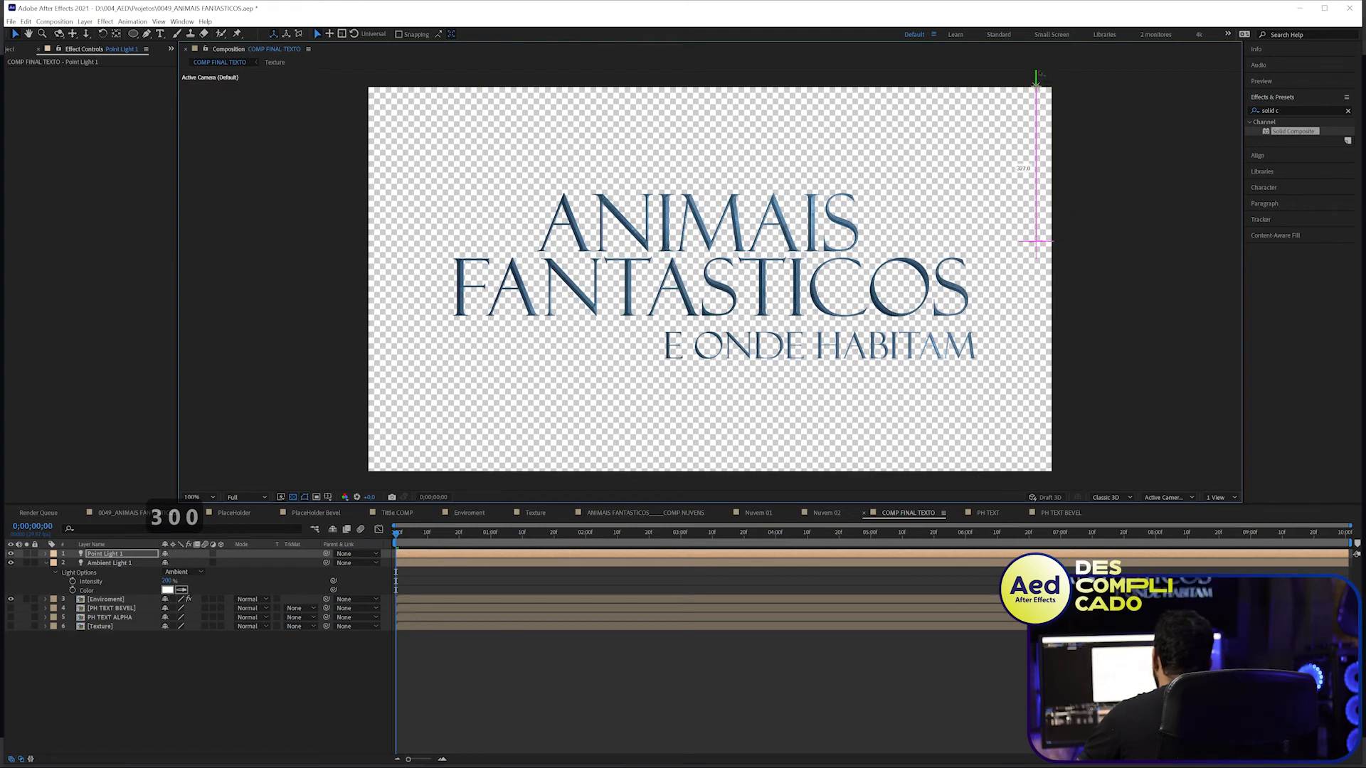
scroll(902, 262, down, 1)
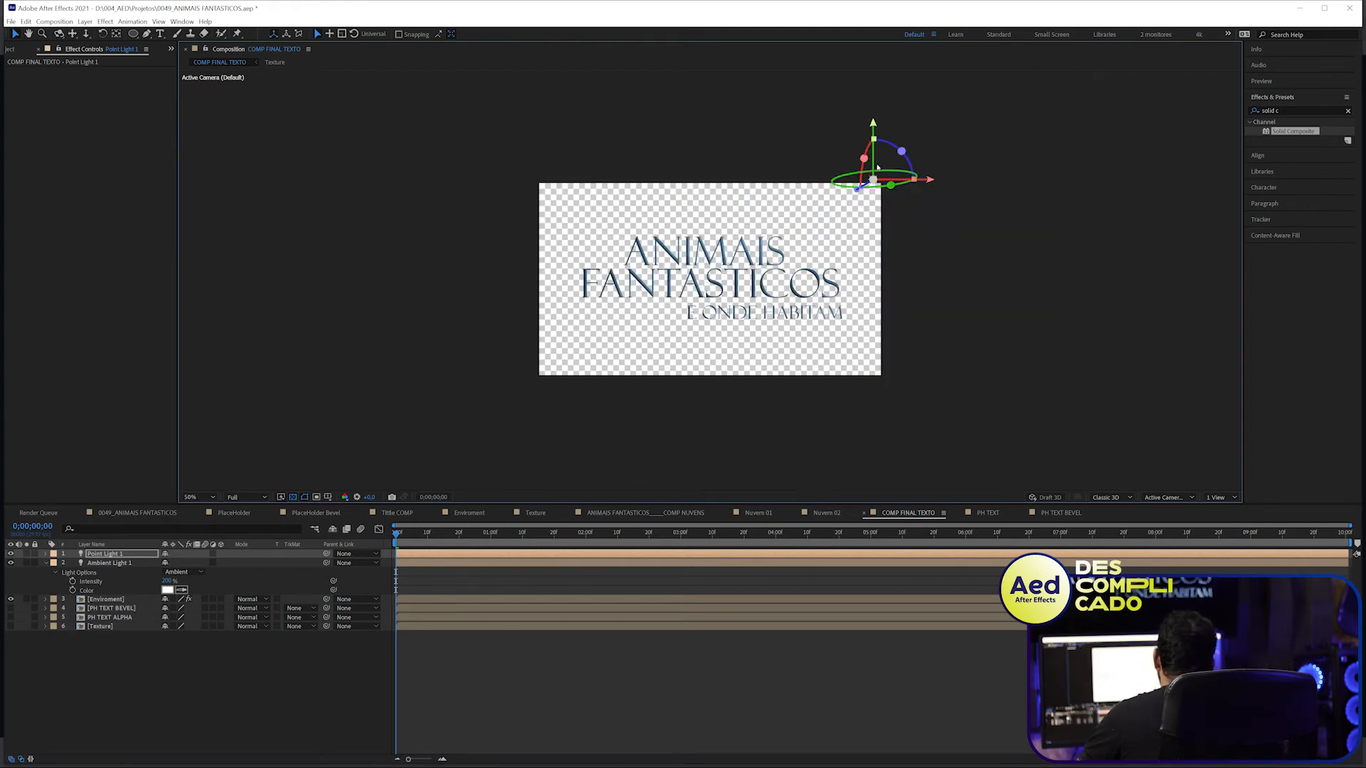
click(872, 115)
key(alt+Tab)
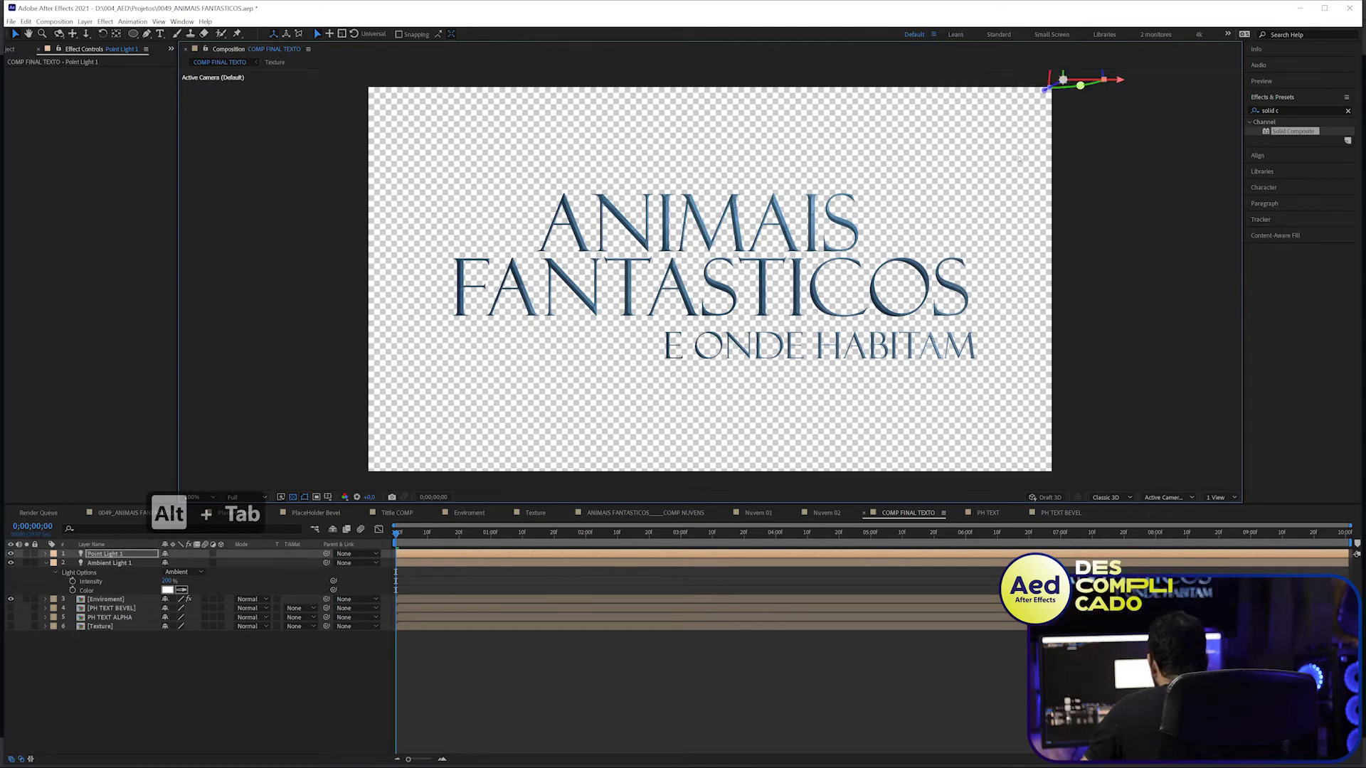
- Duplicate the point light, place the copy near the frame's lower-left edge, and turn off the transparency grid
key(ctrl+d)
scroll(845, 220, down, 3)
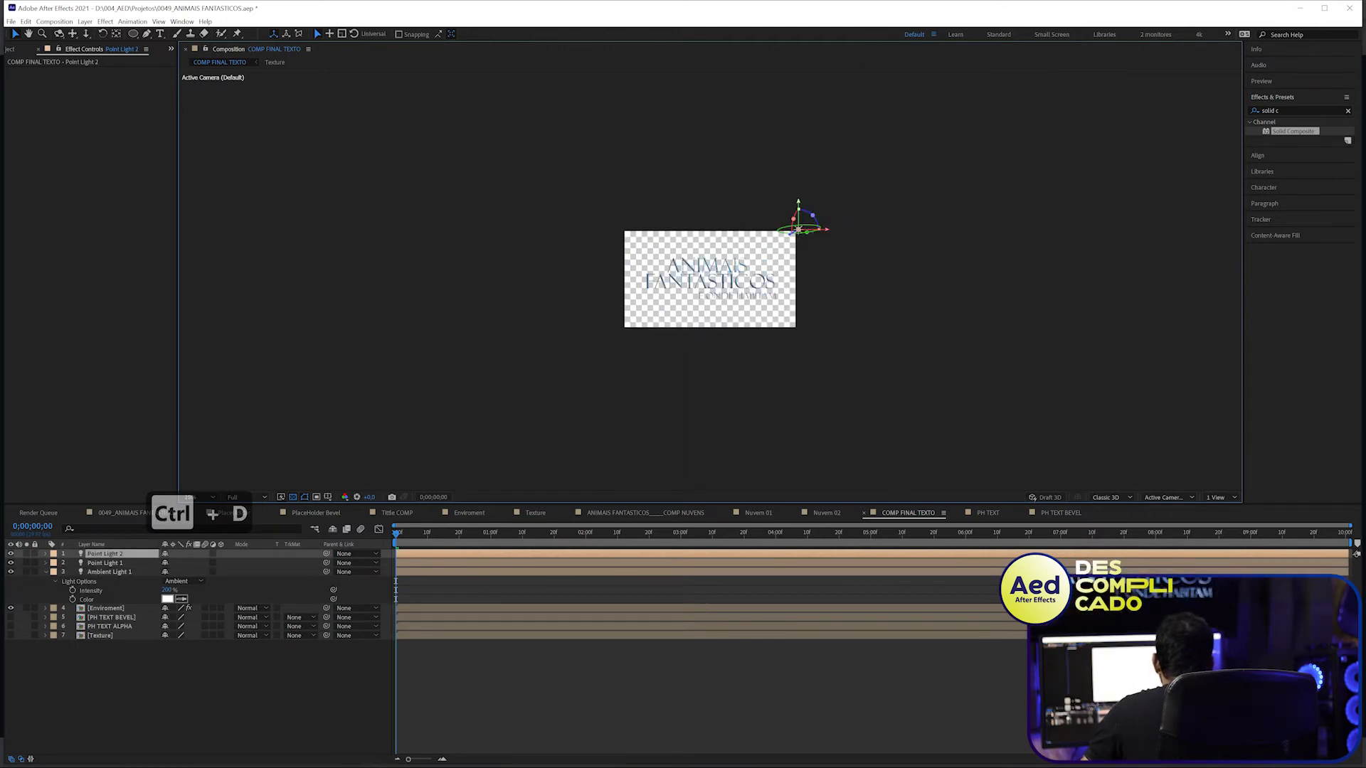
drag(811, 230, 516, 374)
key(period)
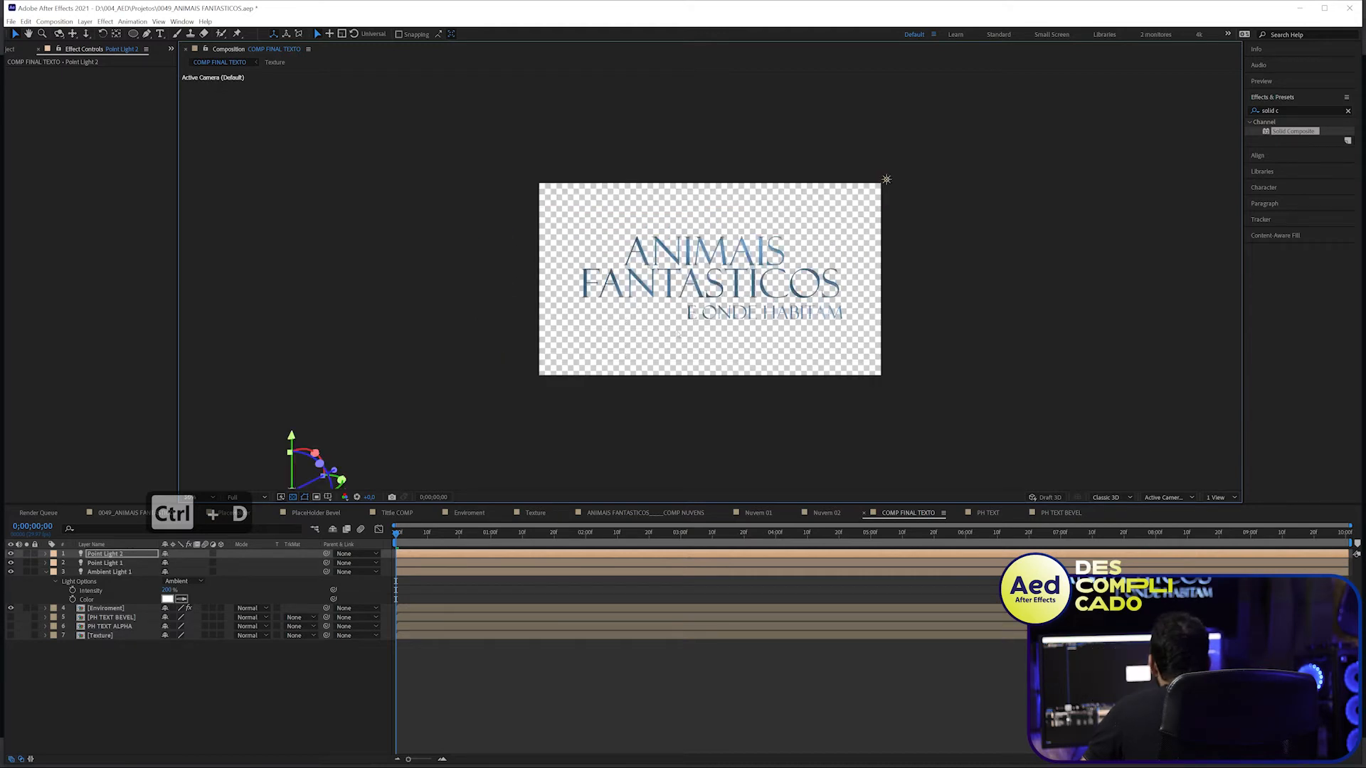
drag(291, 437, 292, 311)
click(293, 497)
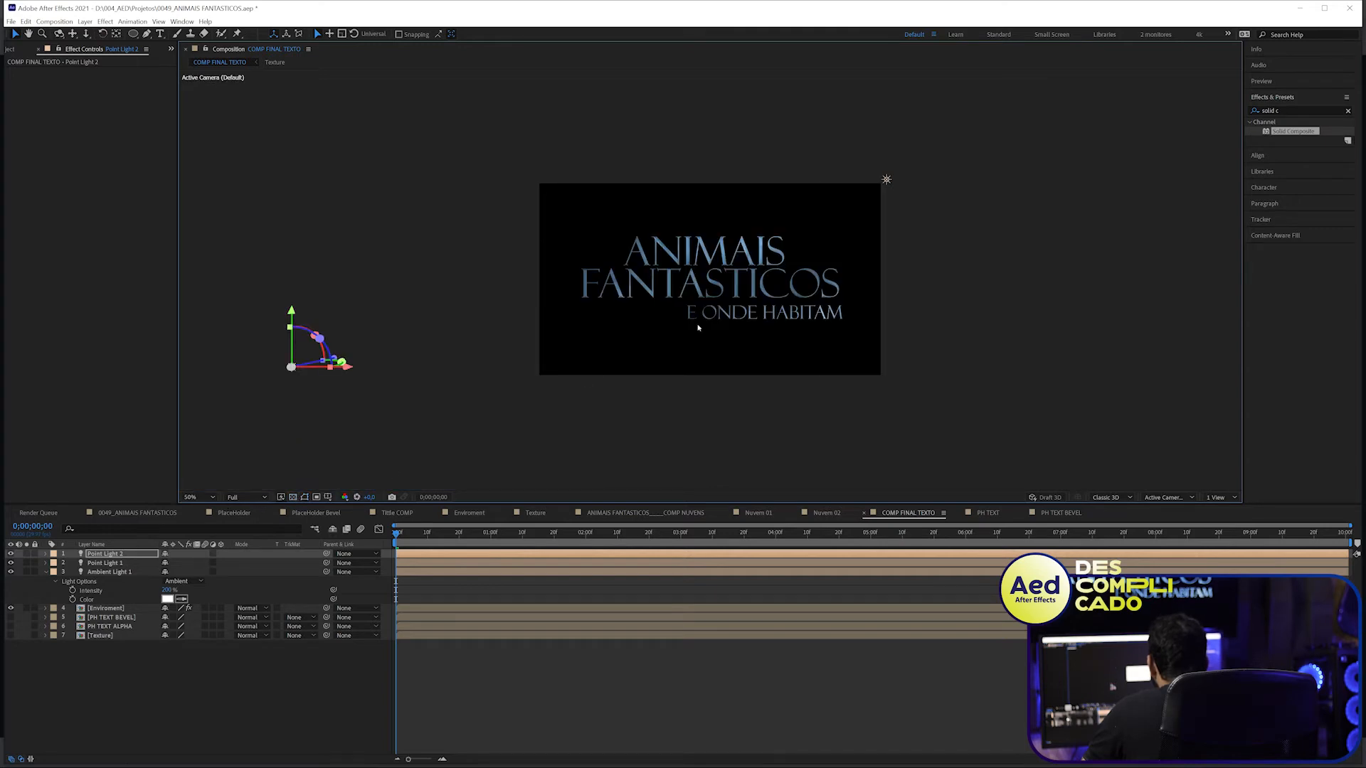
drag(348, 367, 550, 384)
scroll(661, 369, up, 1)
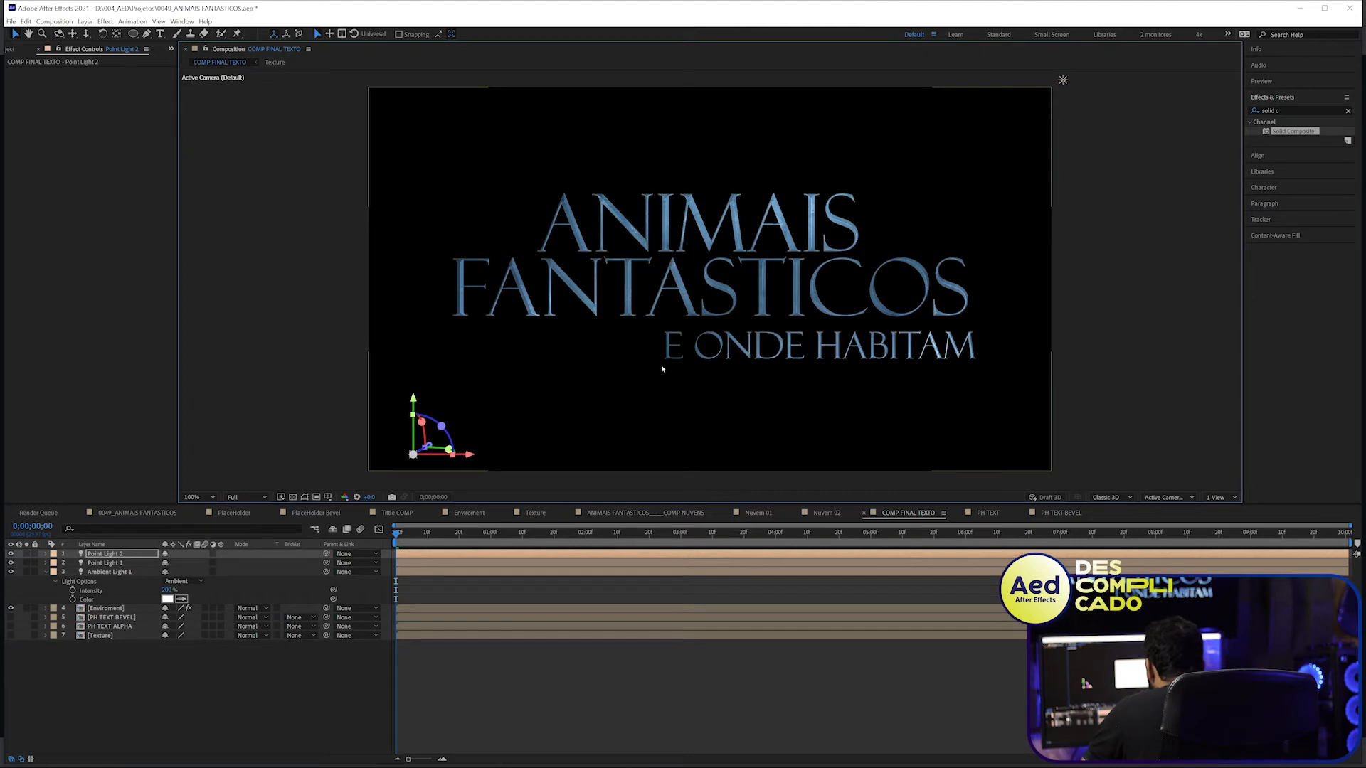
drag(412, 407, 424, 349)
- Set the color of Point Light 2 to orange FF8600
key(ctrl+shift+y)
click(367, 165)
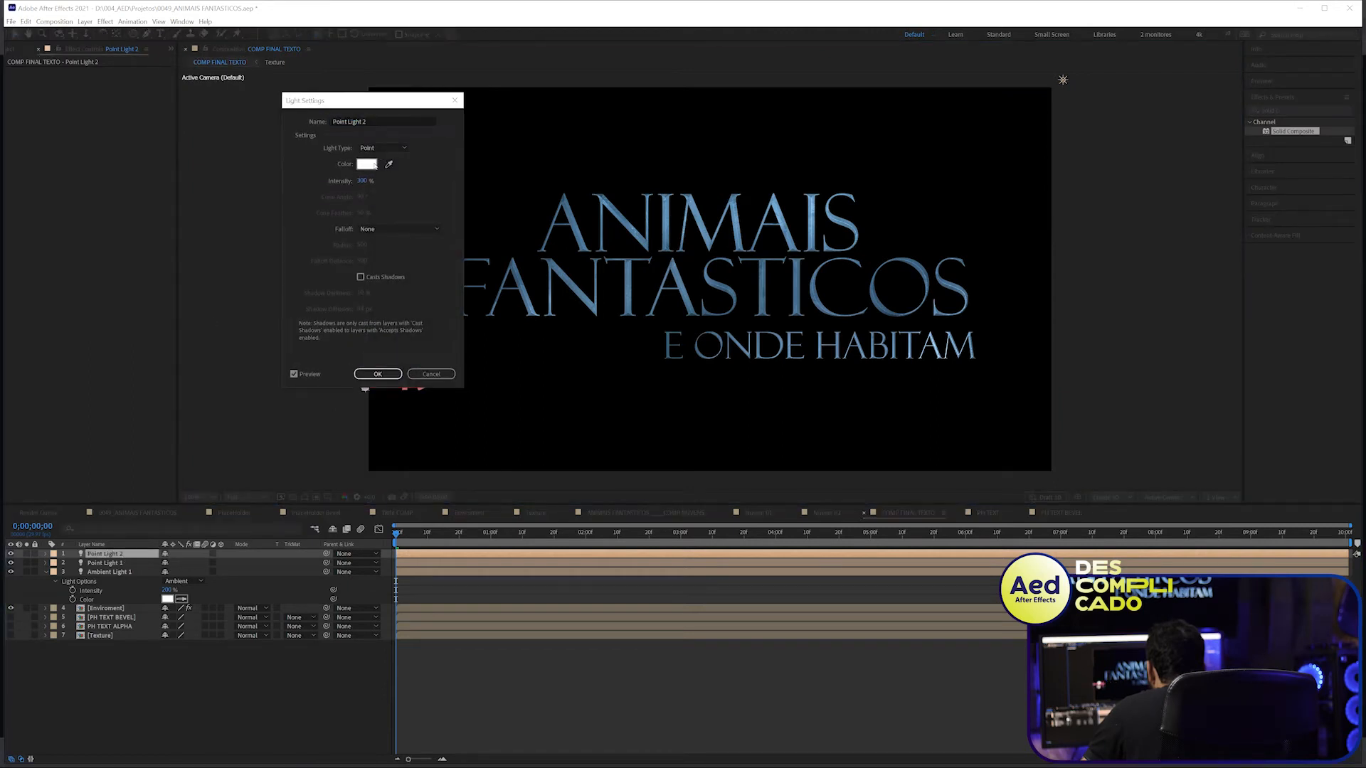
drag(535, 299, 534, 282)
drag(489, 161, 493, 145)
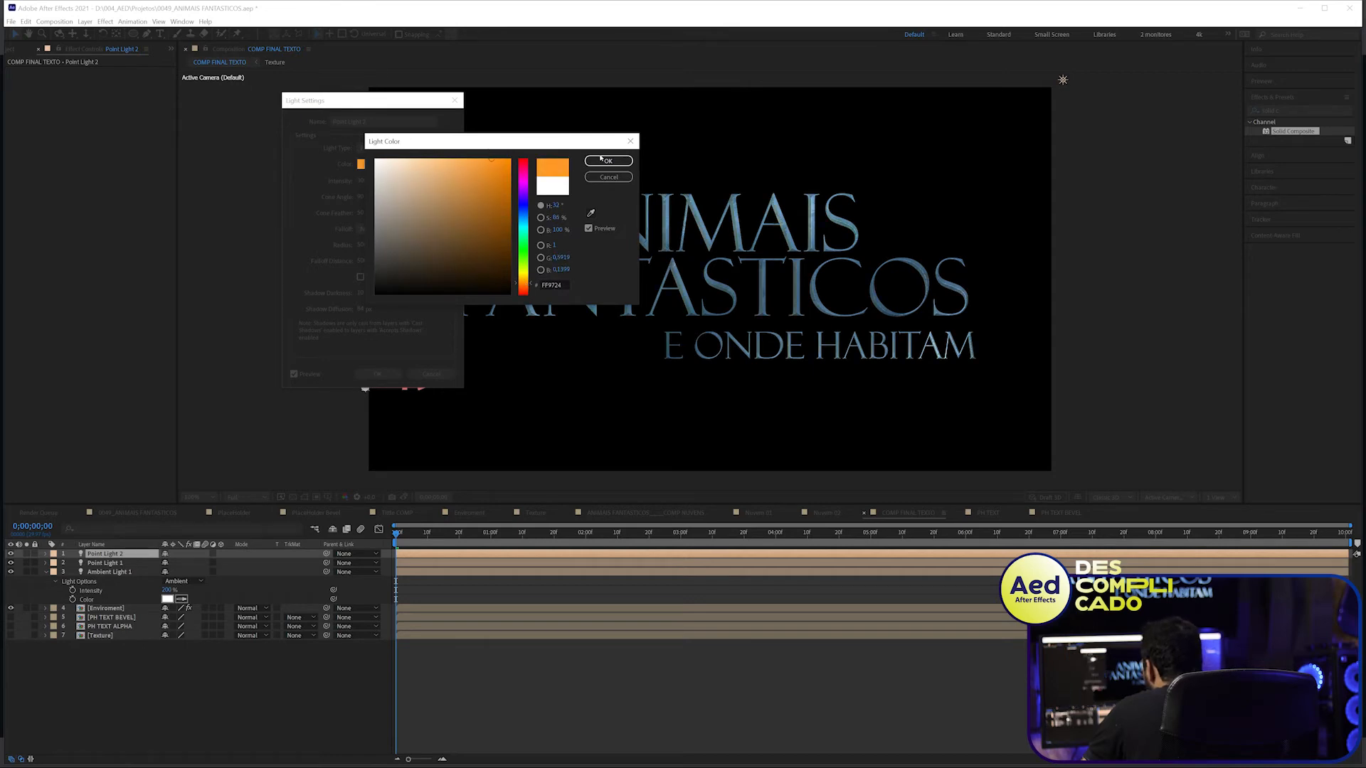
drag(499, 162, 545, 141)
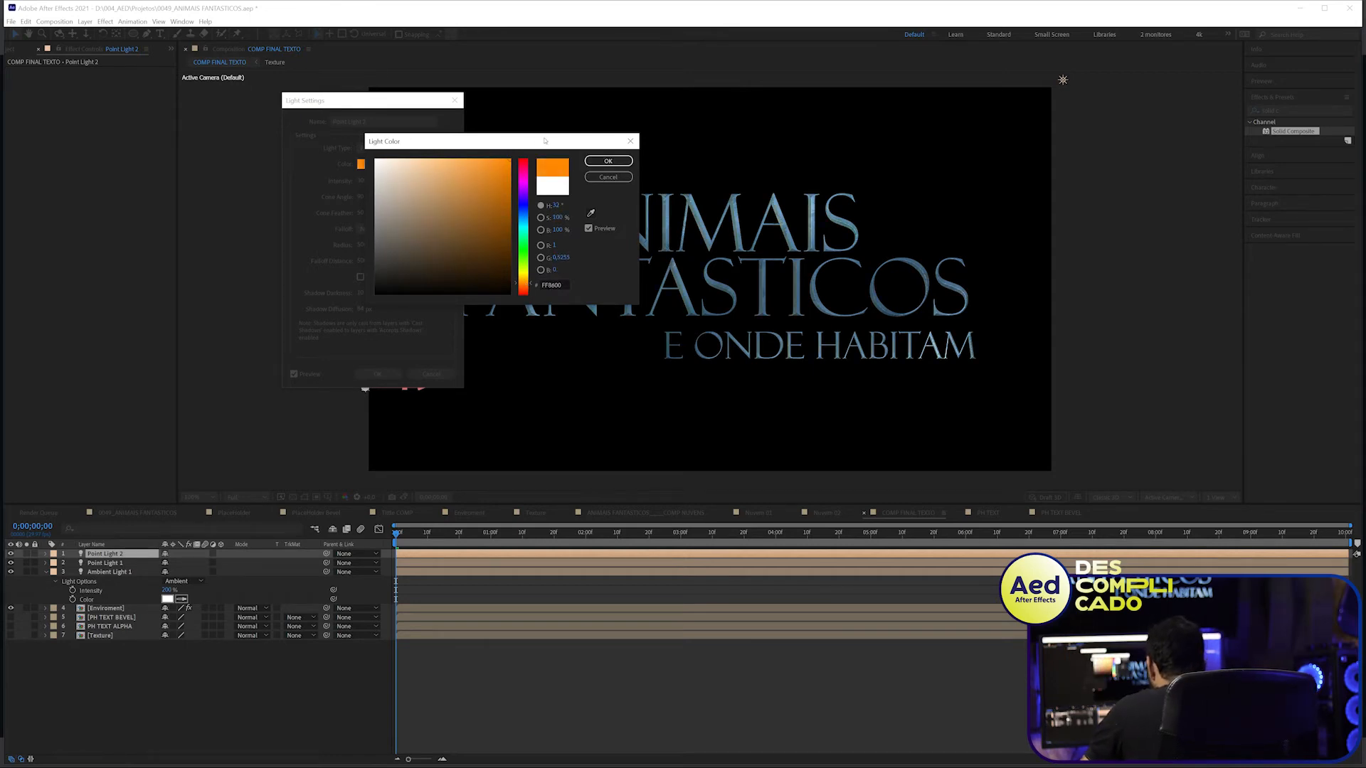
click(608, 161)
click(377, 375)
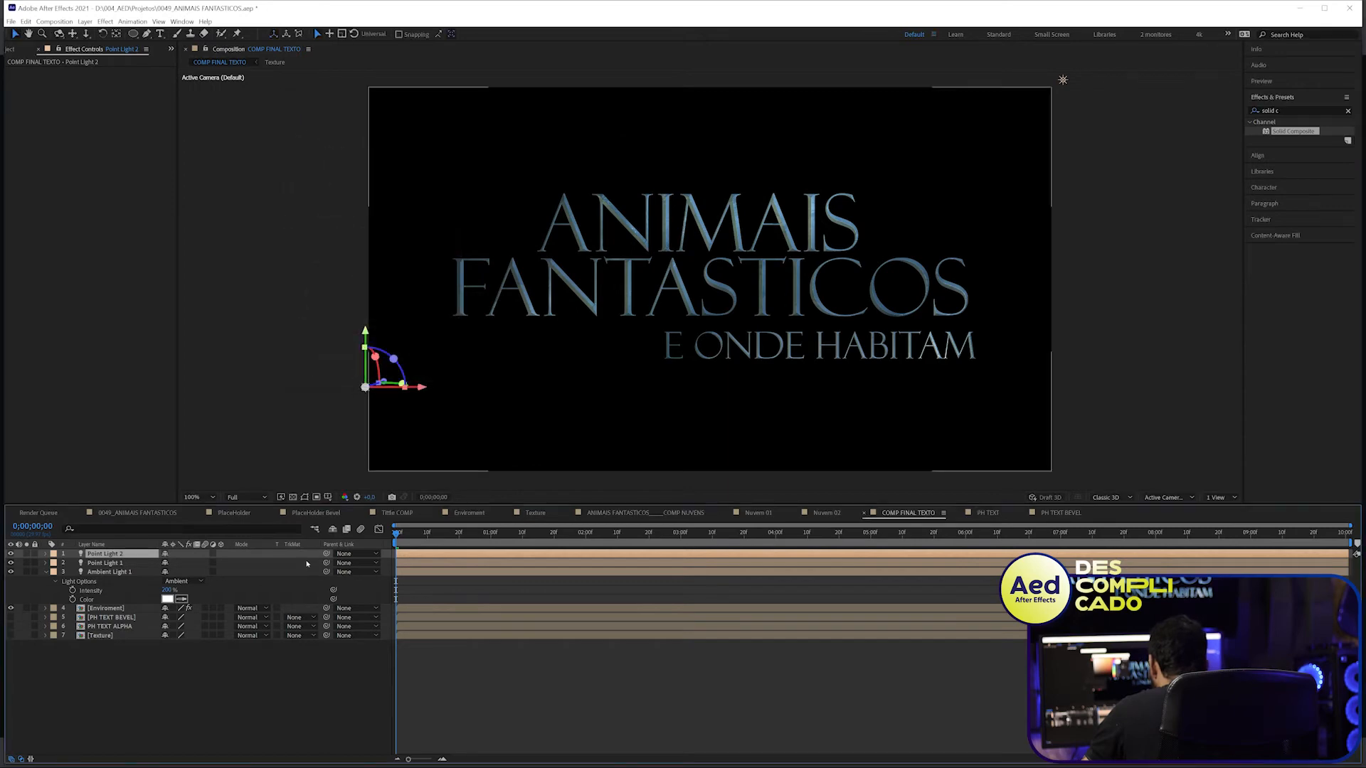
- Reveal the light options of Point Light 2 and raise its intensity to about 470%
key(a)
key(a)
drag(165, 572, 267, 583)
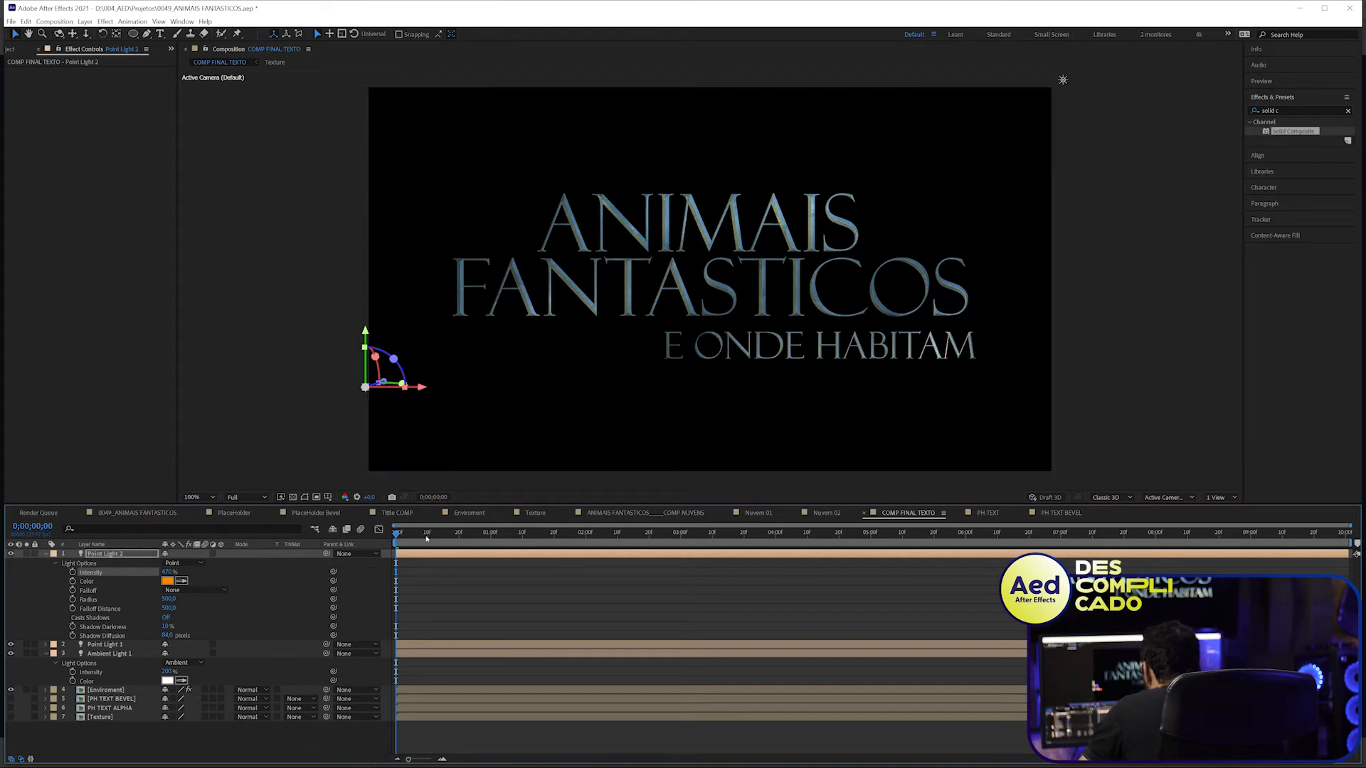
- Preview the lit title over the timeline and examine how the Enviroment layer's effects shape its moving reflections
key(space)
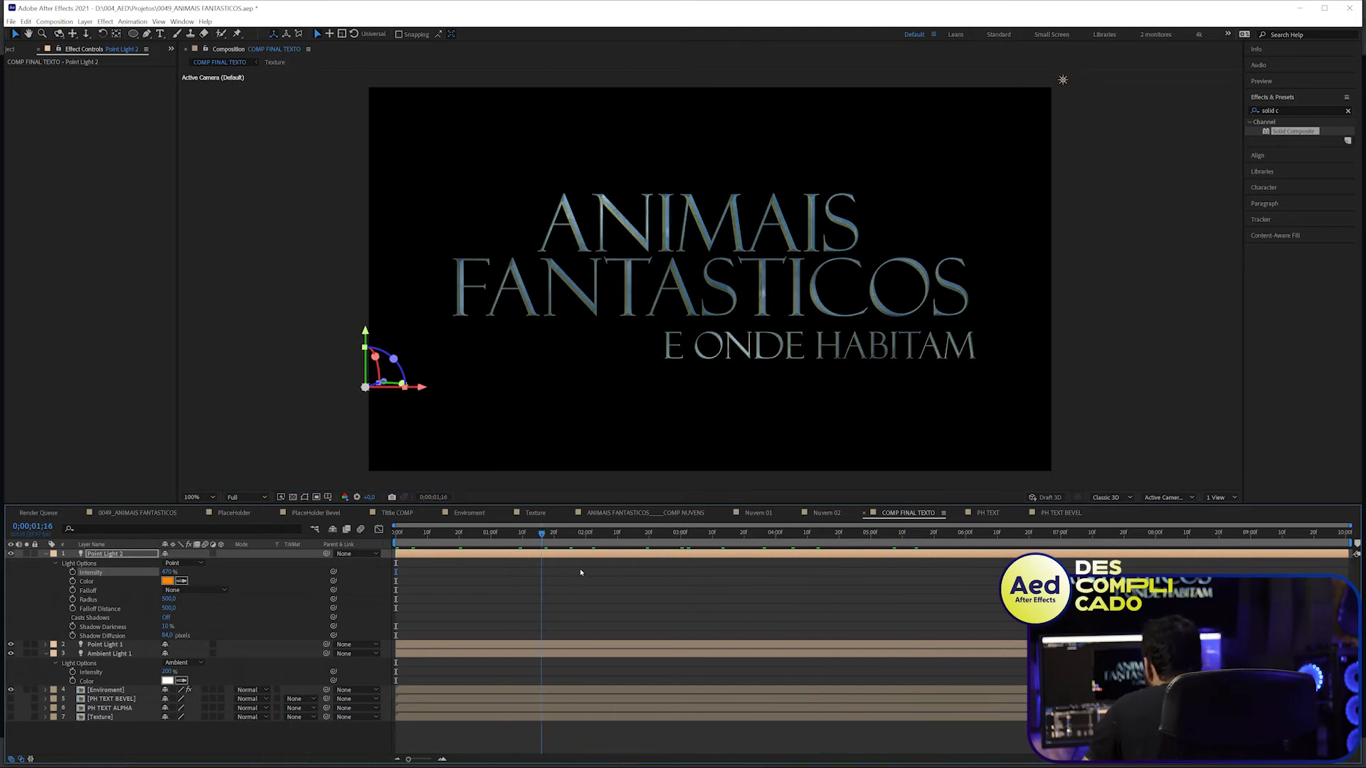
key(space)
click(111, 698)
click(111, 682)
click(111, 690)
click(51, 74)
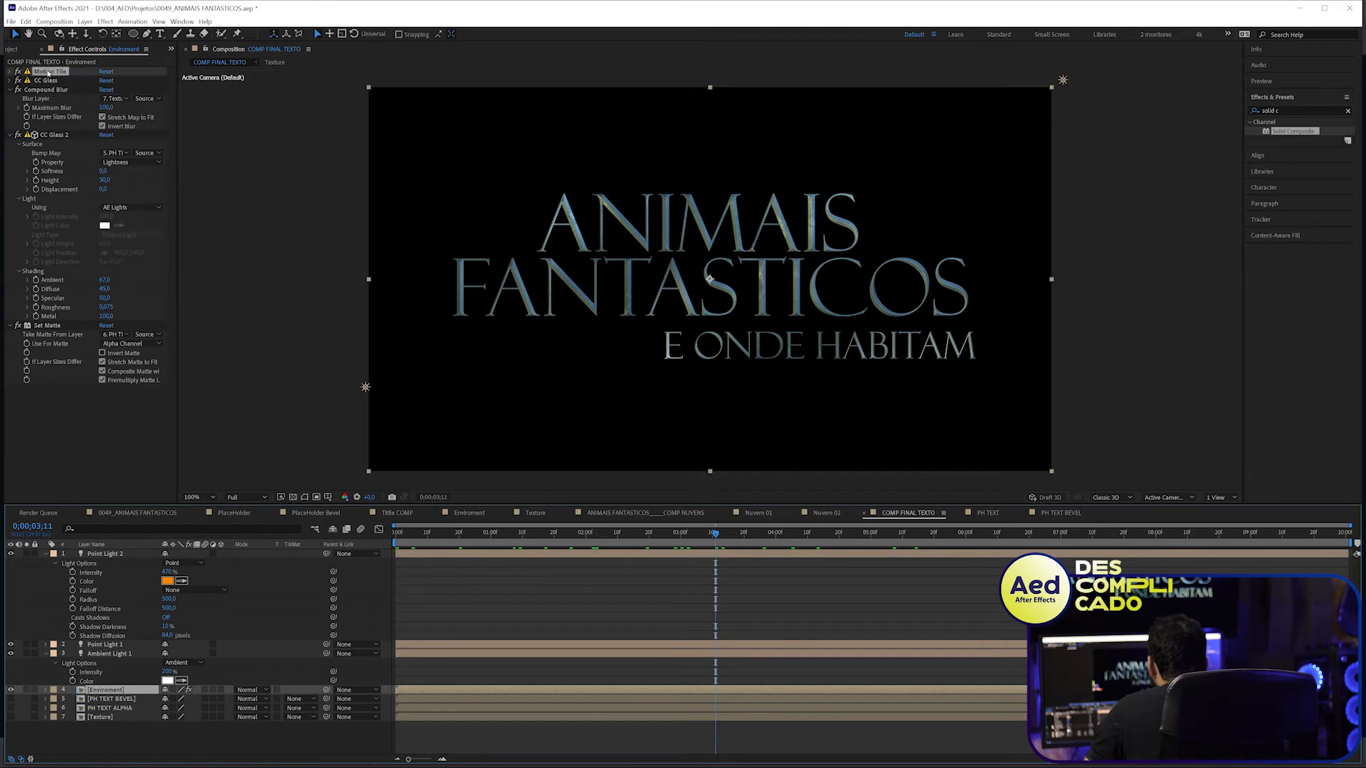
click(50, 80)
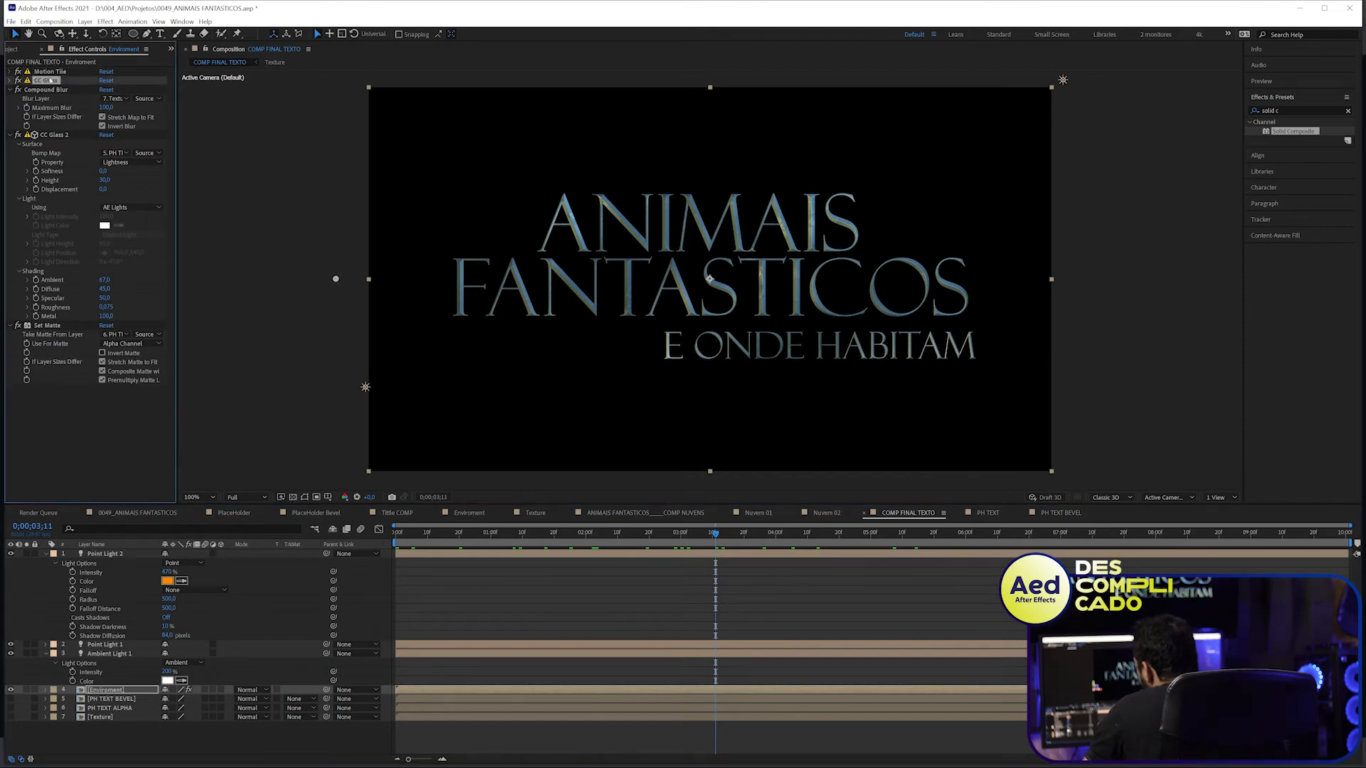
click(52, 71)
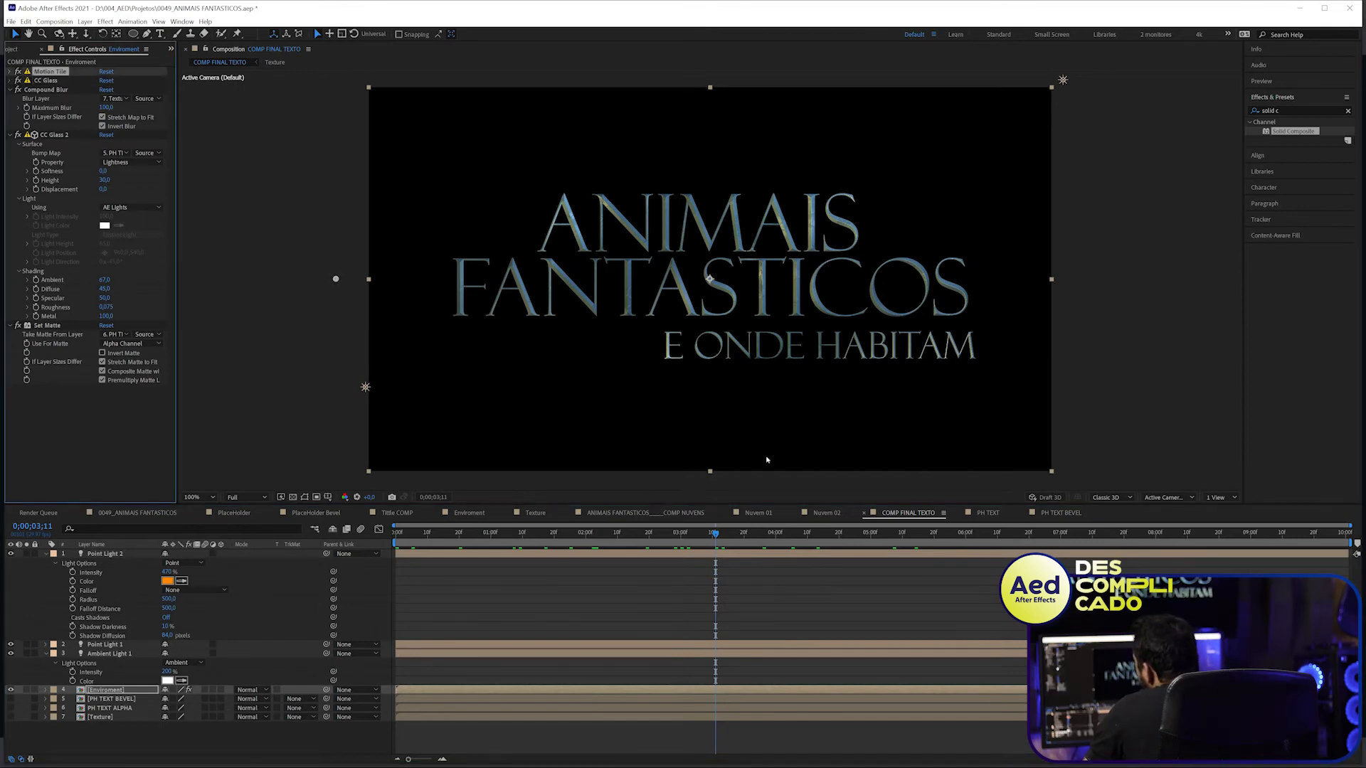
key(period)
drag(743, 537, 982, 543)
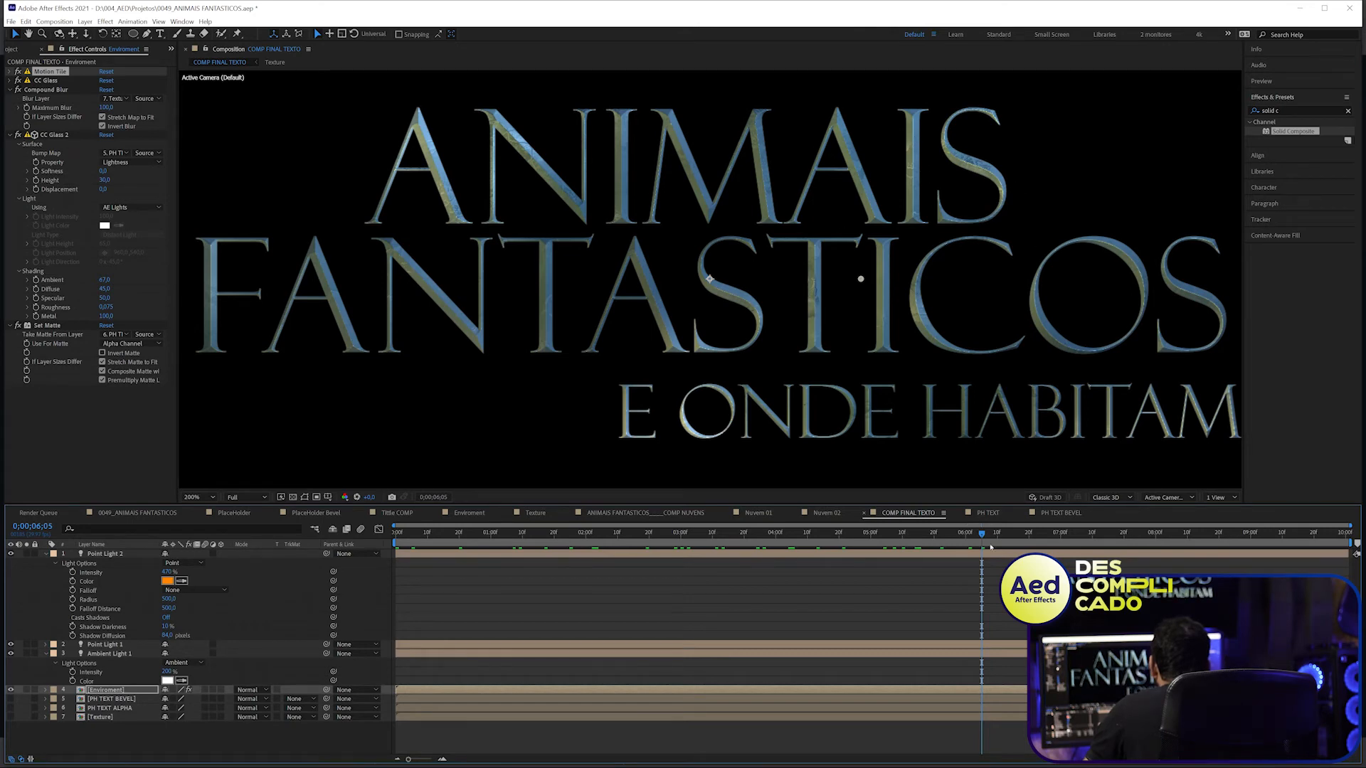
drag(890, 540, 395, 545)
scroll(640, 361, down, 1)
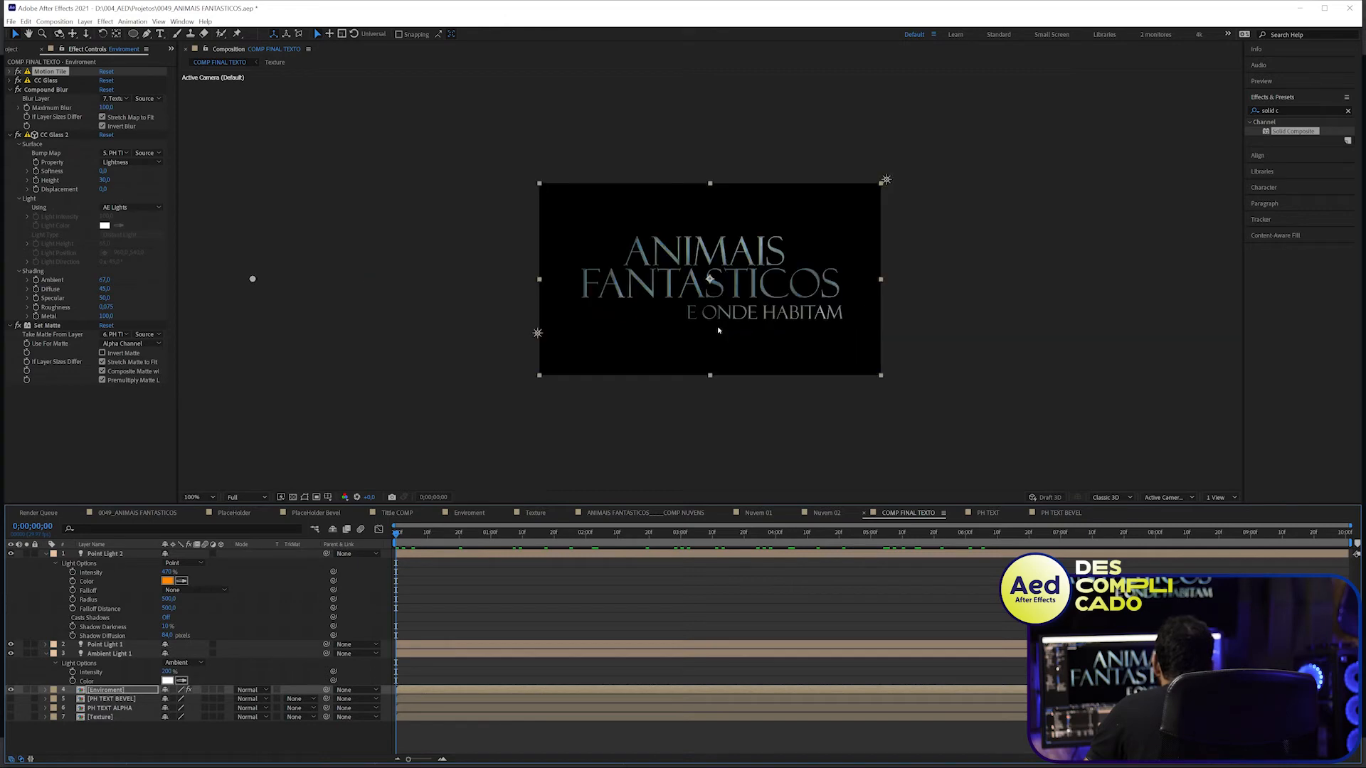
- Collapse the expanded properties of all layers in COMP FINAL TEXTO
key(ctrl+a)
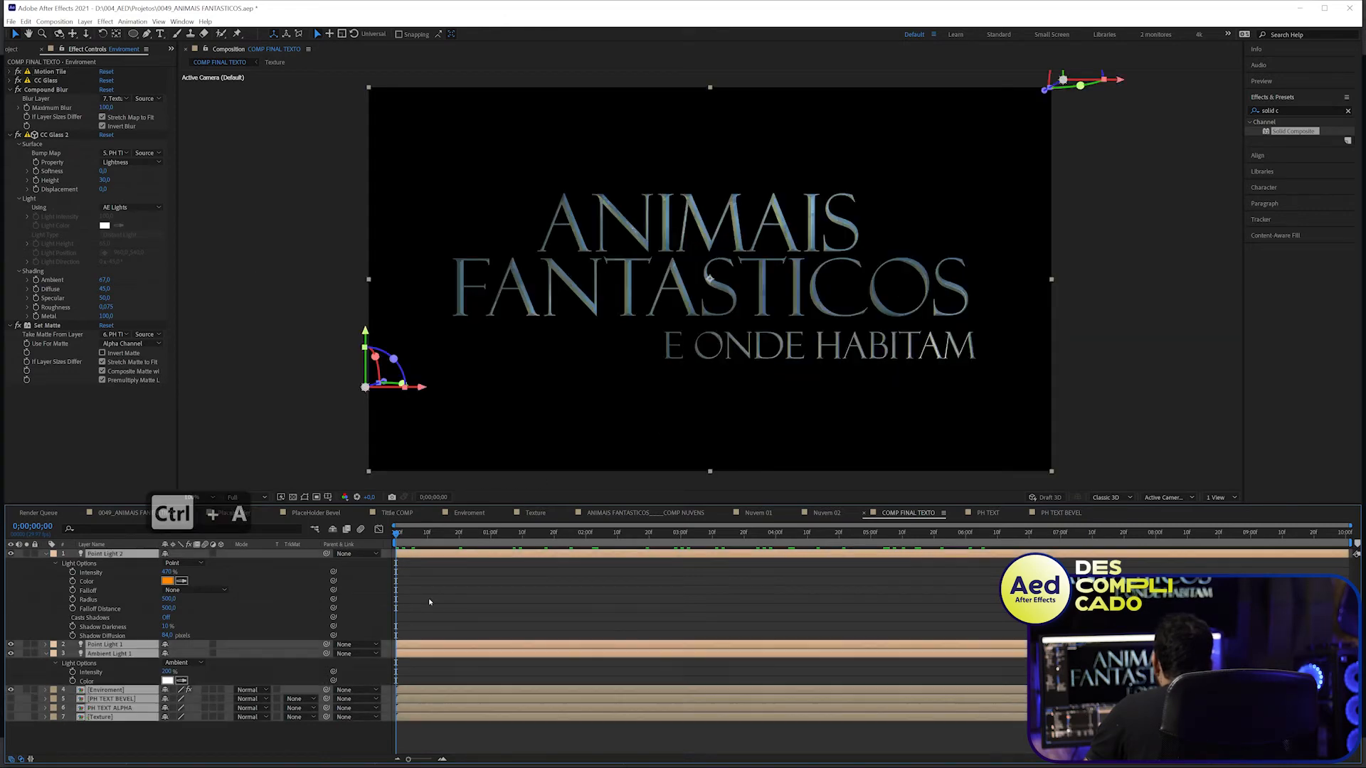
key(s)
key(s)
click(350, 626)
click(126, 583)
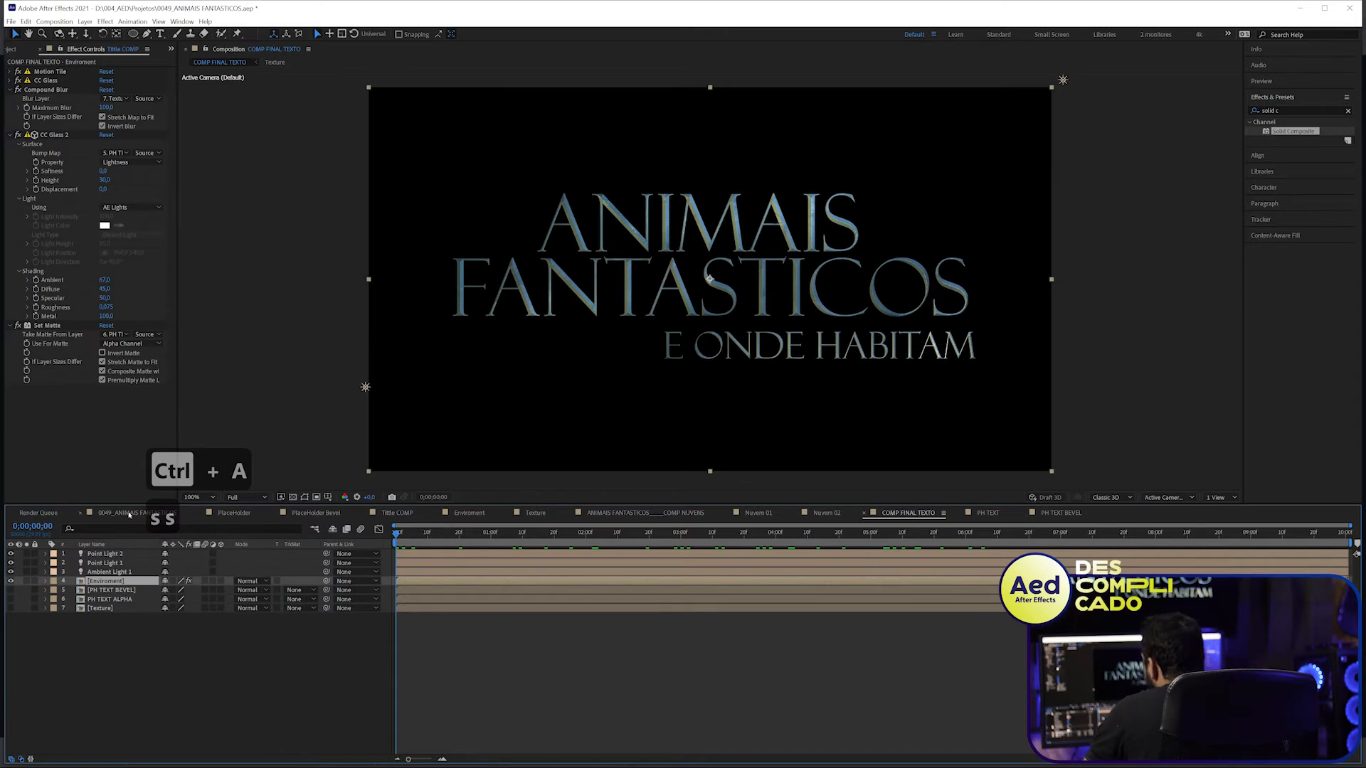
- Open the 0049_ANIMAIS FANTASTICOS composition and examine the title against the clouds at several times
click(128, 513)
click(1222, 535)
click(741, 545)
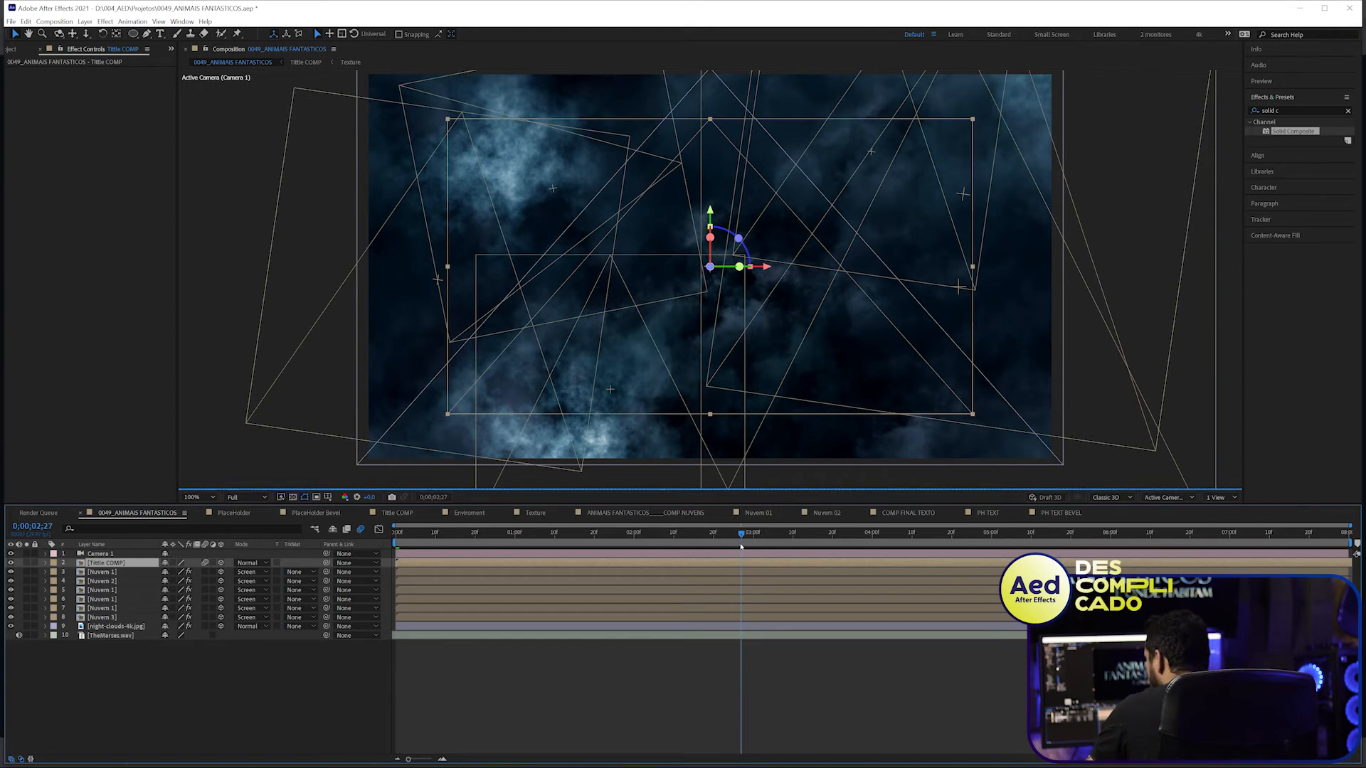
scroll(671, 241, up, 2)
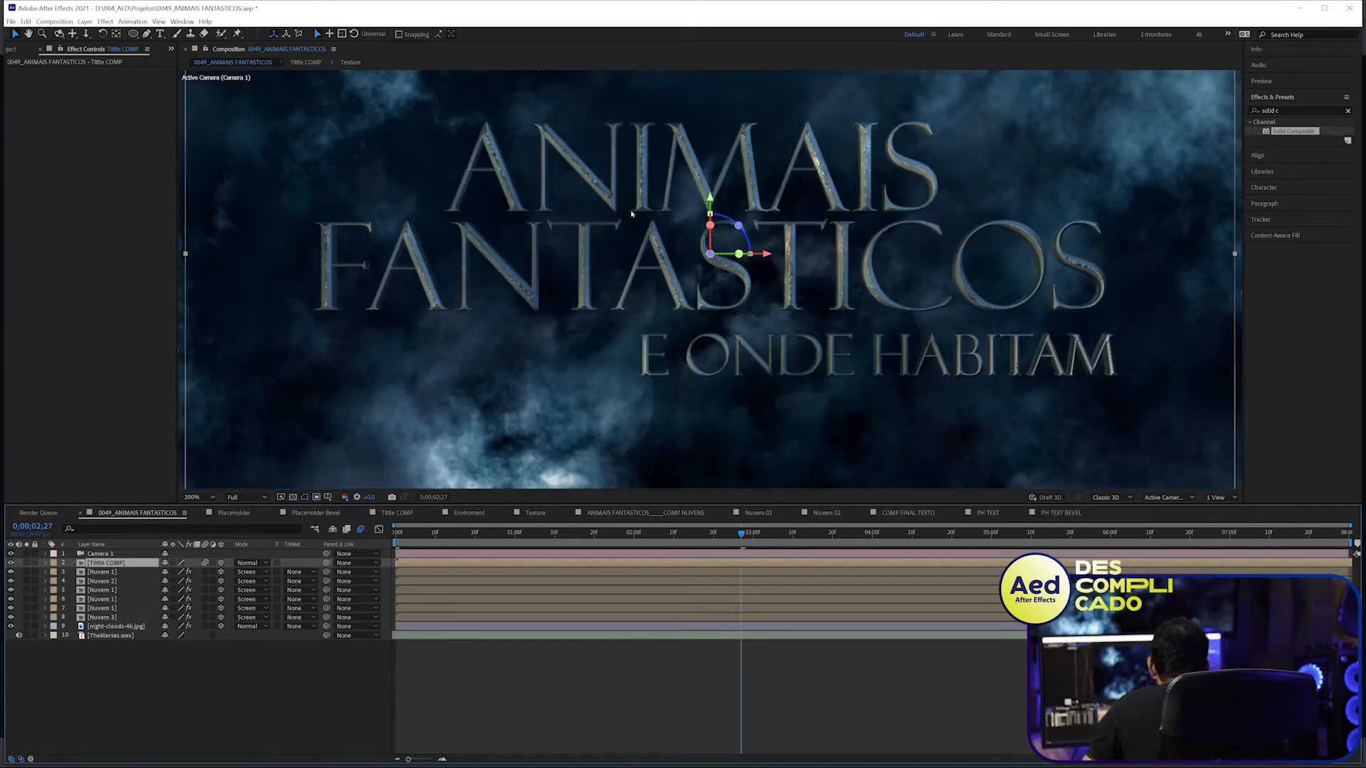
drag(530, 534, 674, 553)
scroll(639, 373, down, 2)
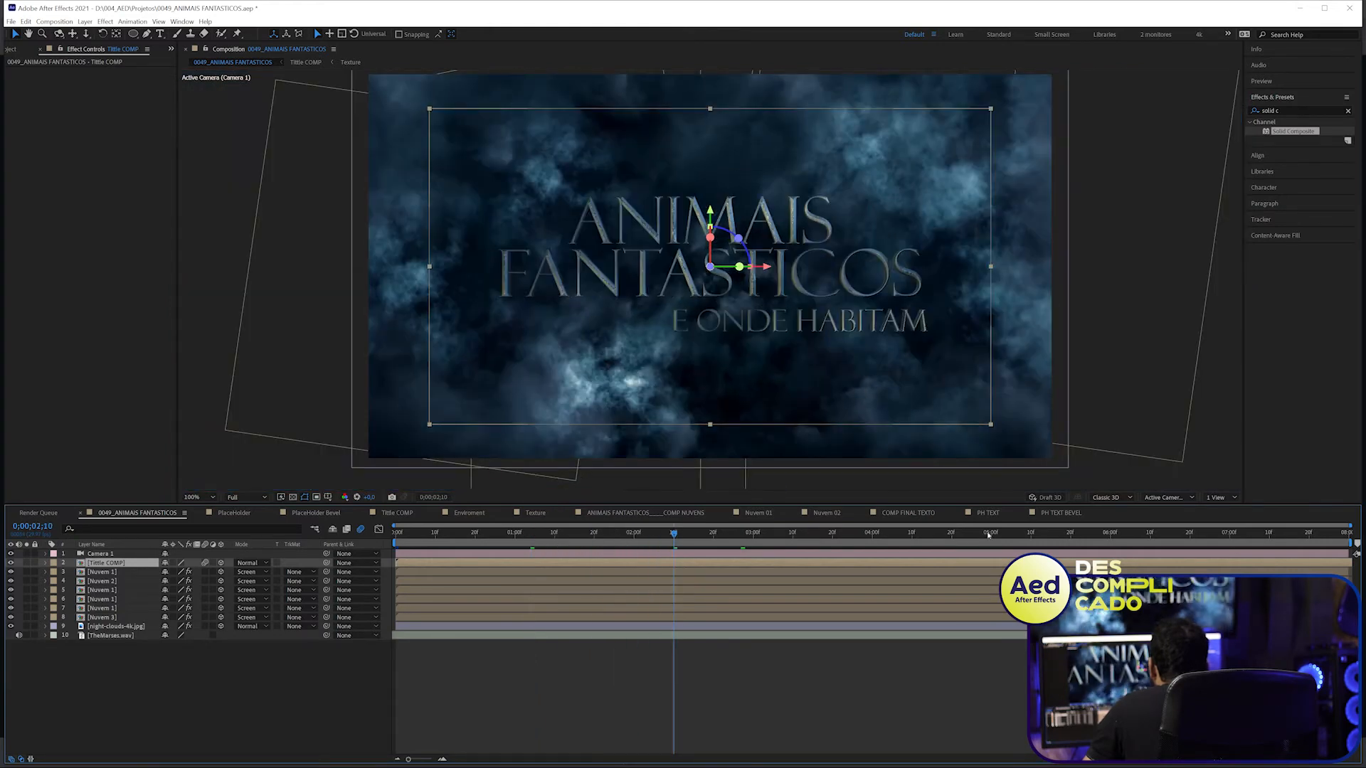
- Return to COMP FINAL TEXTO, select the PH TEXT BEVEL layer and lock the composition viewer
click(909, 513)
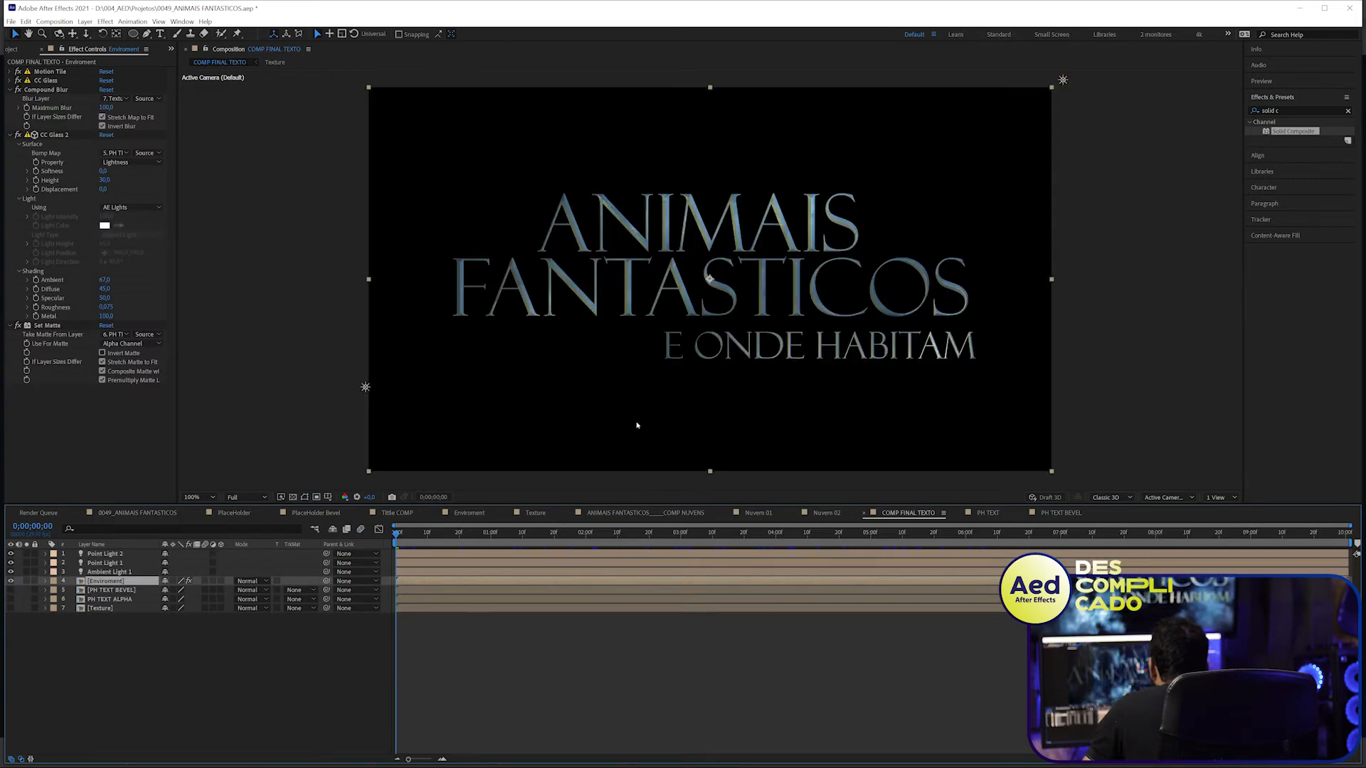
click(114, 590)
click(114, 582)
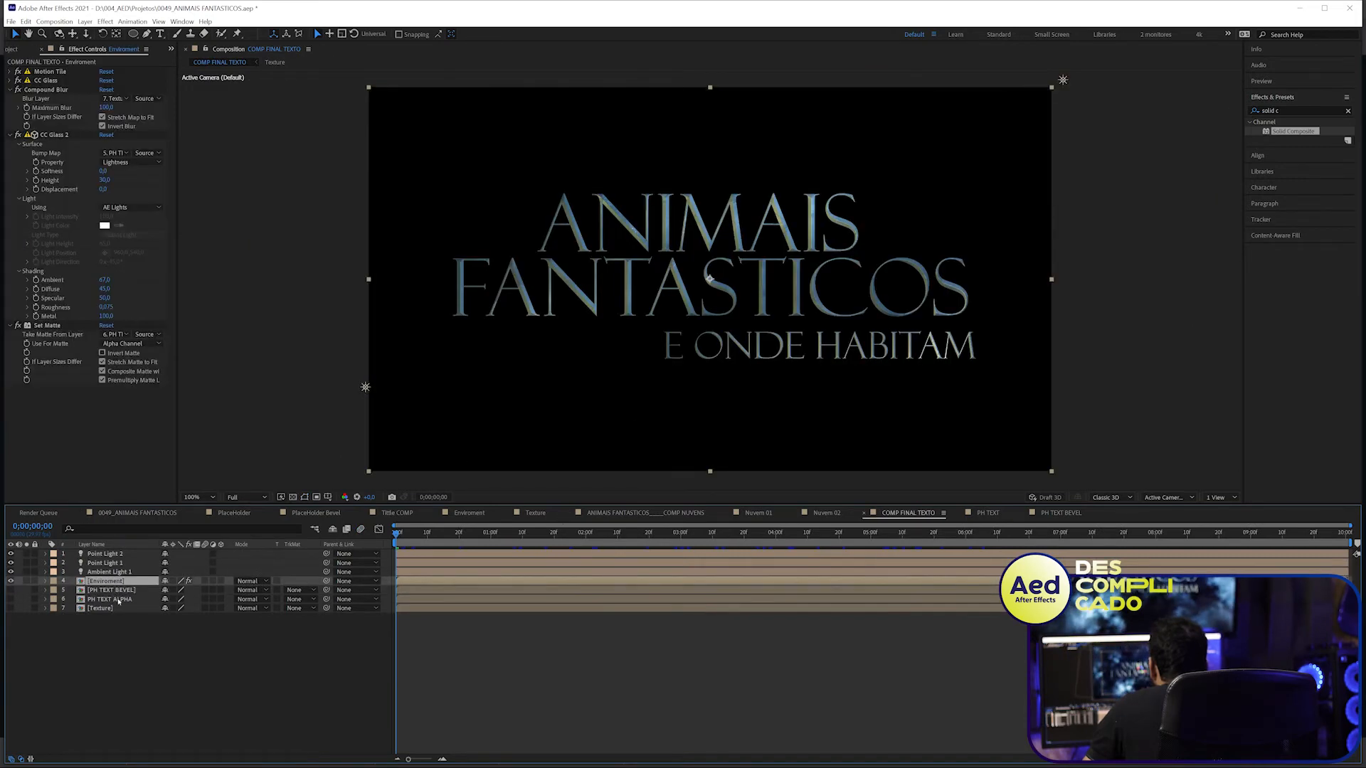
click(118, 591)
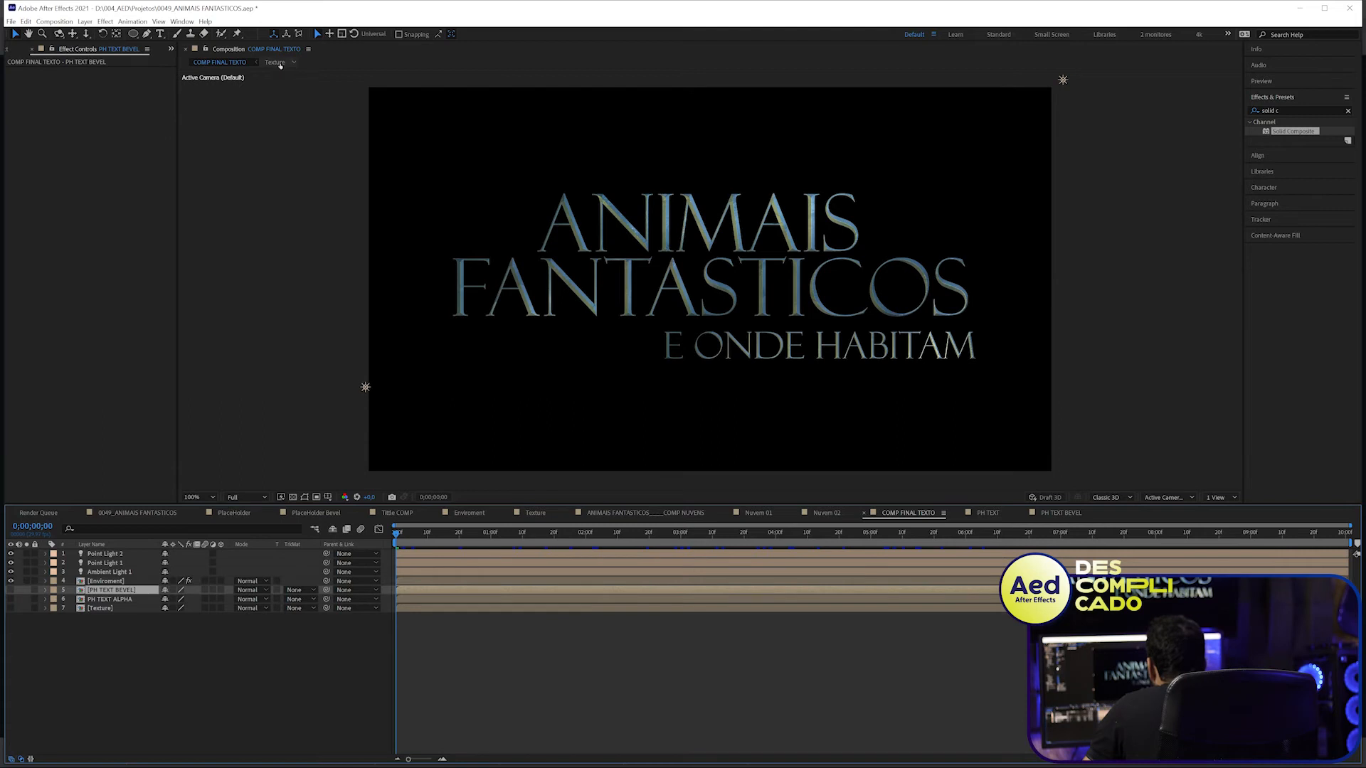
click(206, 50)
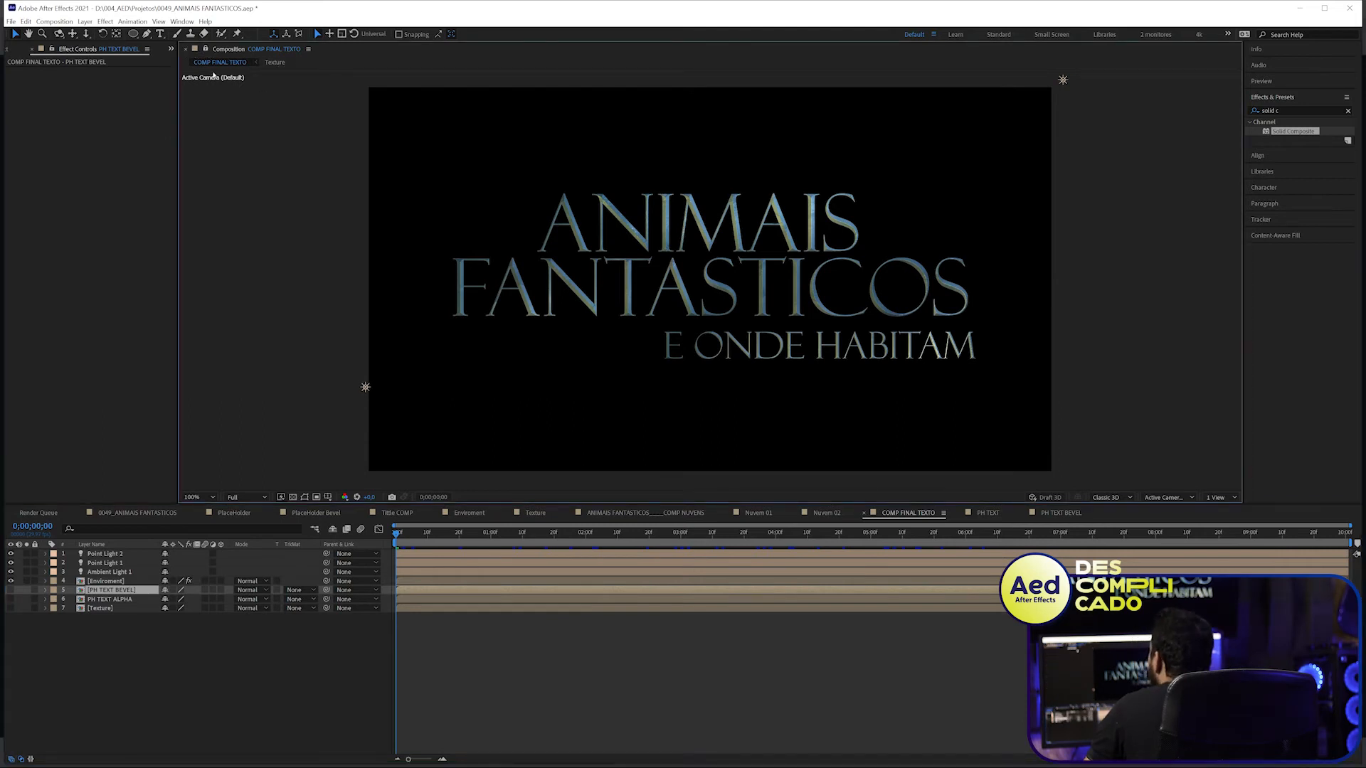
- Open PH TEXT BEVEL, dock its viewer beside the COMP FINAL TEXTO viewer, and select its adjustment layer
double_click(114, 591)
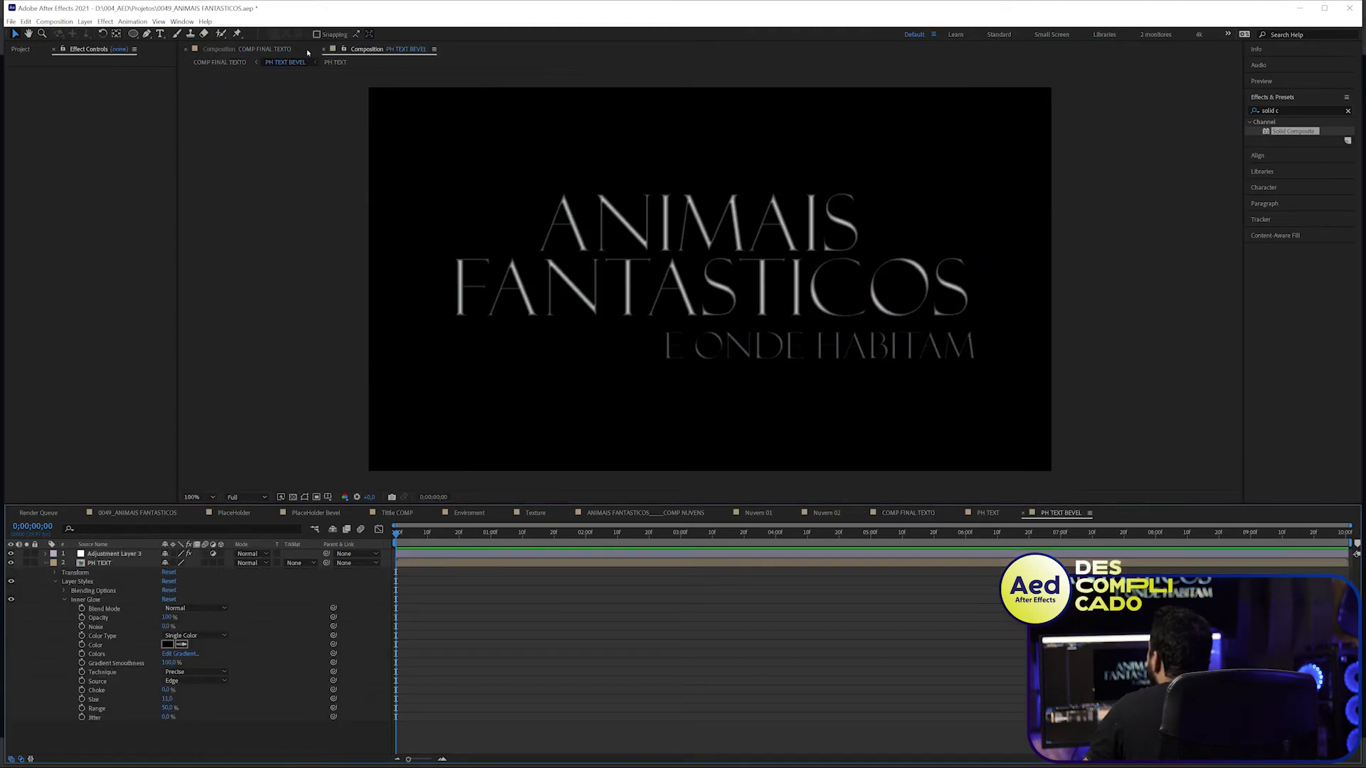
drag(382, 51, 1202, 278)
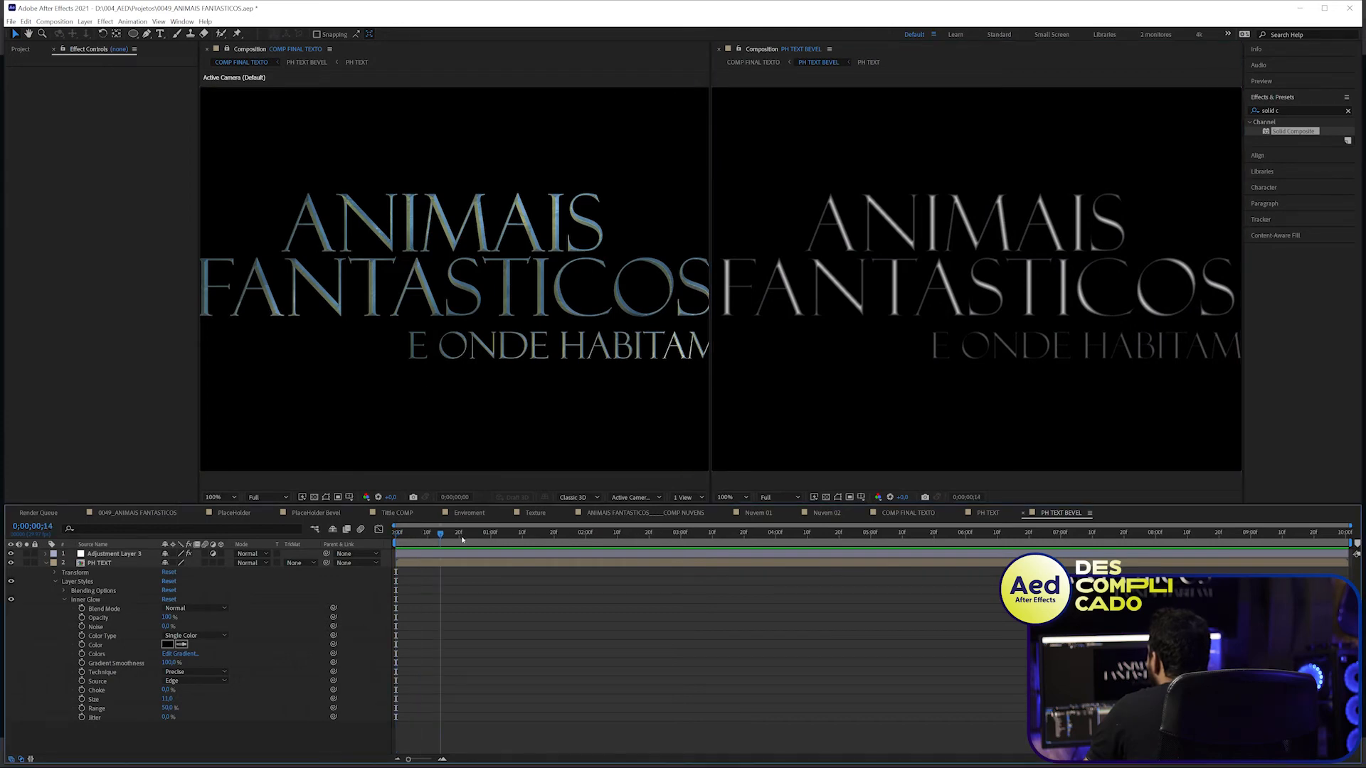
click(1069, 223)
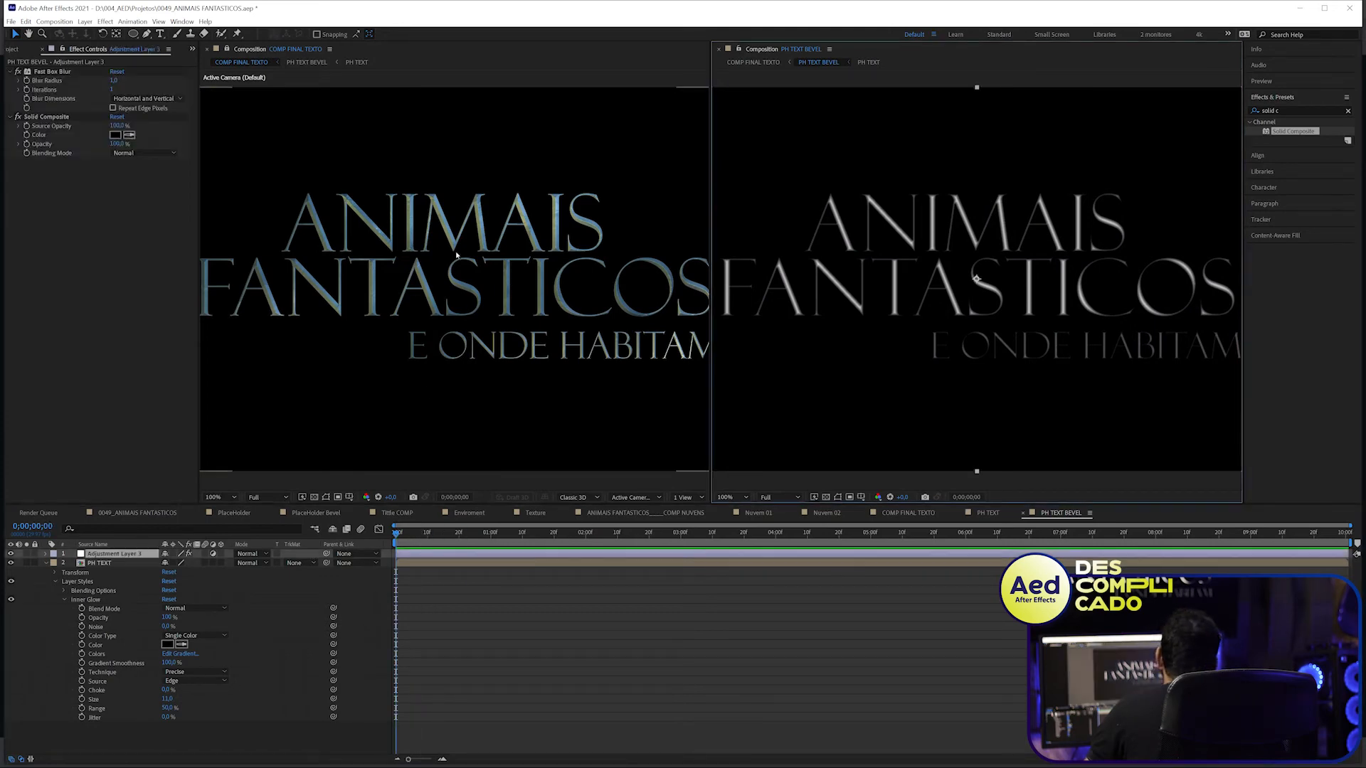
- Create a black composition-sized solid directly above the PH TEXT layer in PH TEXT BEVEL
click(107, 562)
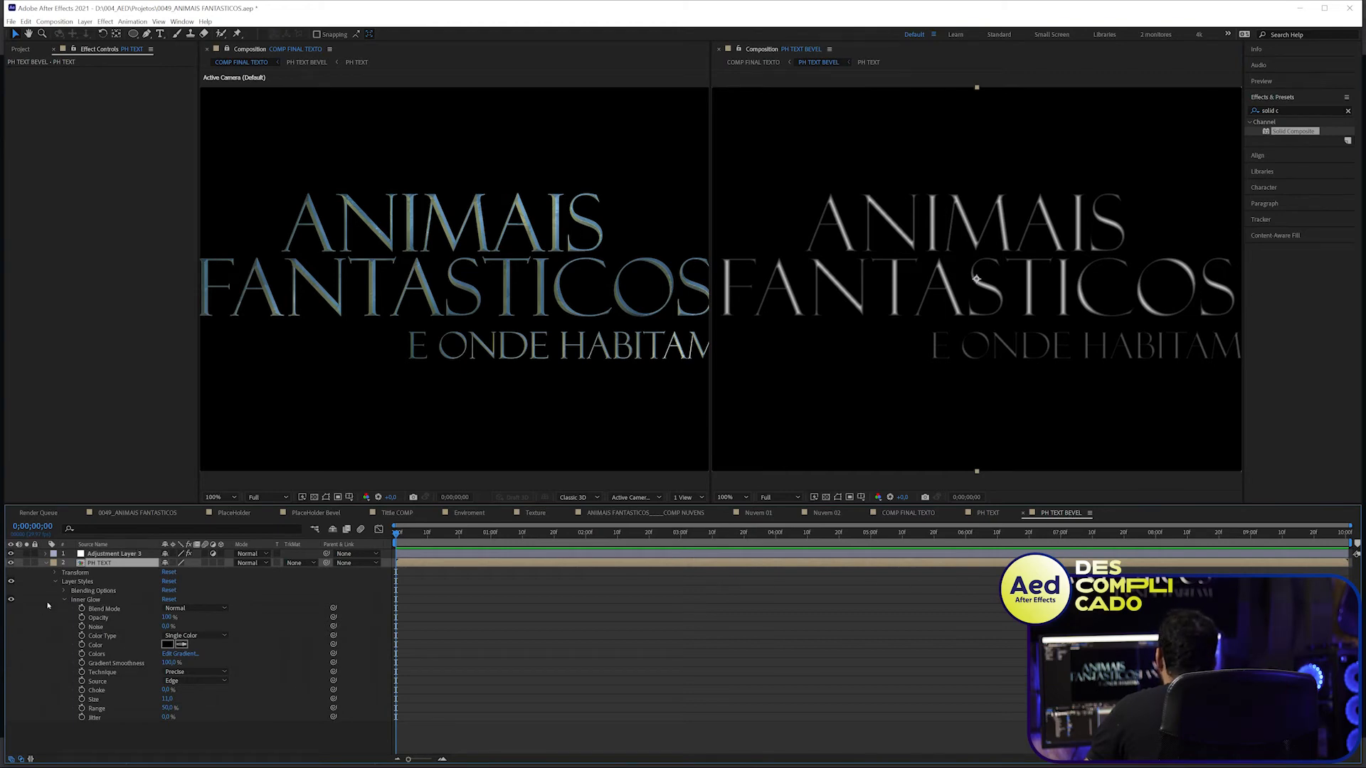
click(11, 563)
click(11, 563)
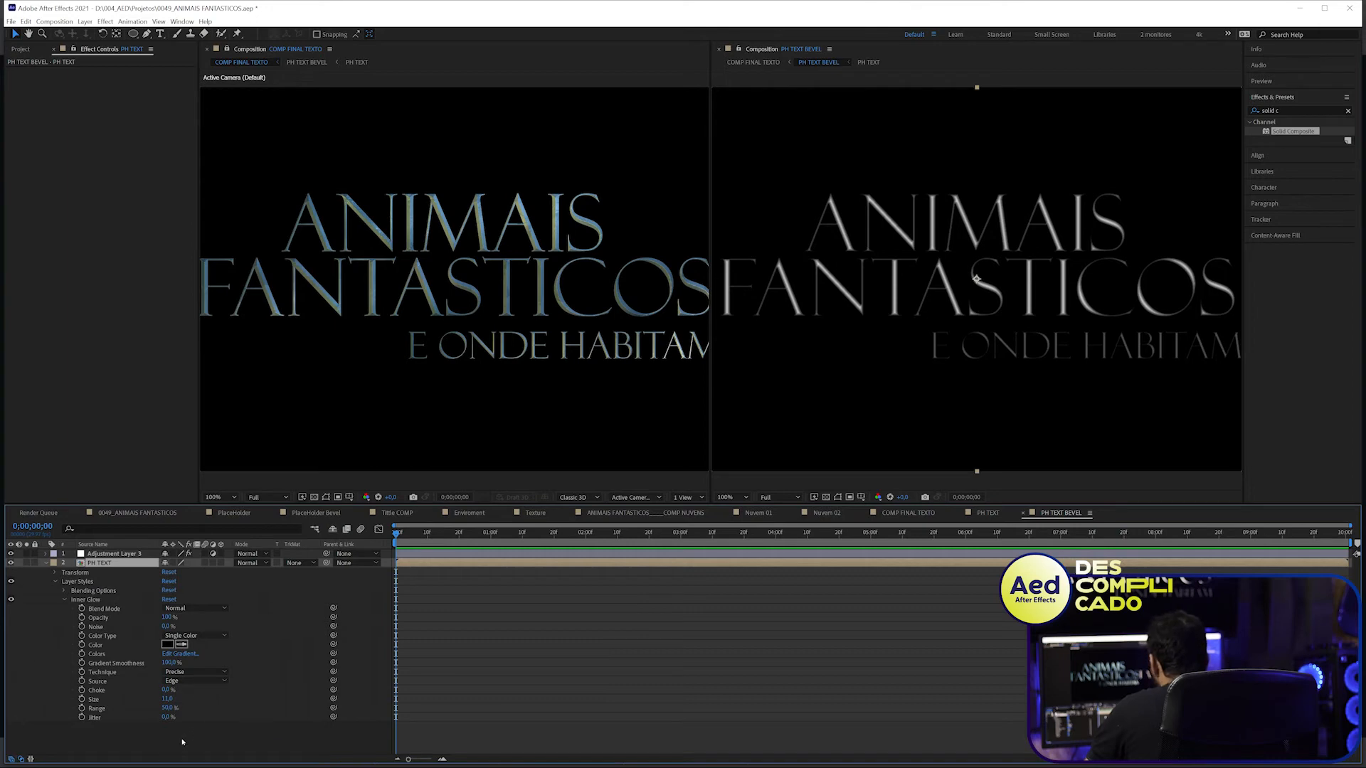
right_click(183, 617)
mouse_move(243, 624)
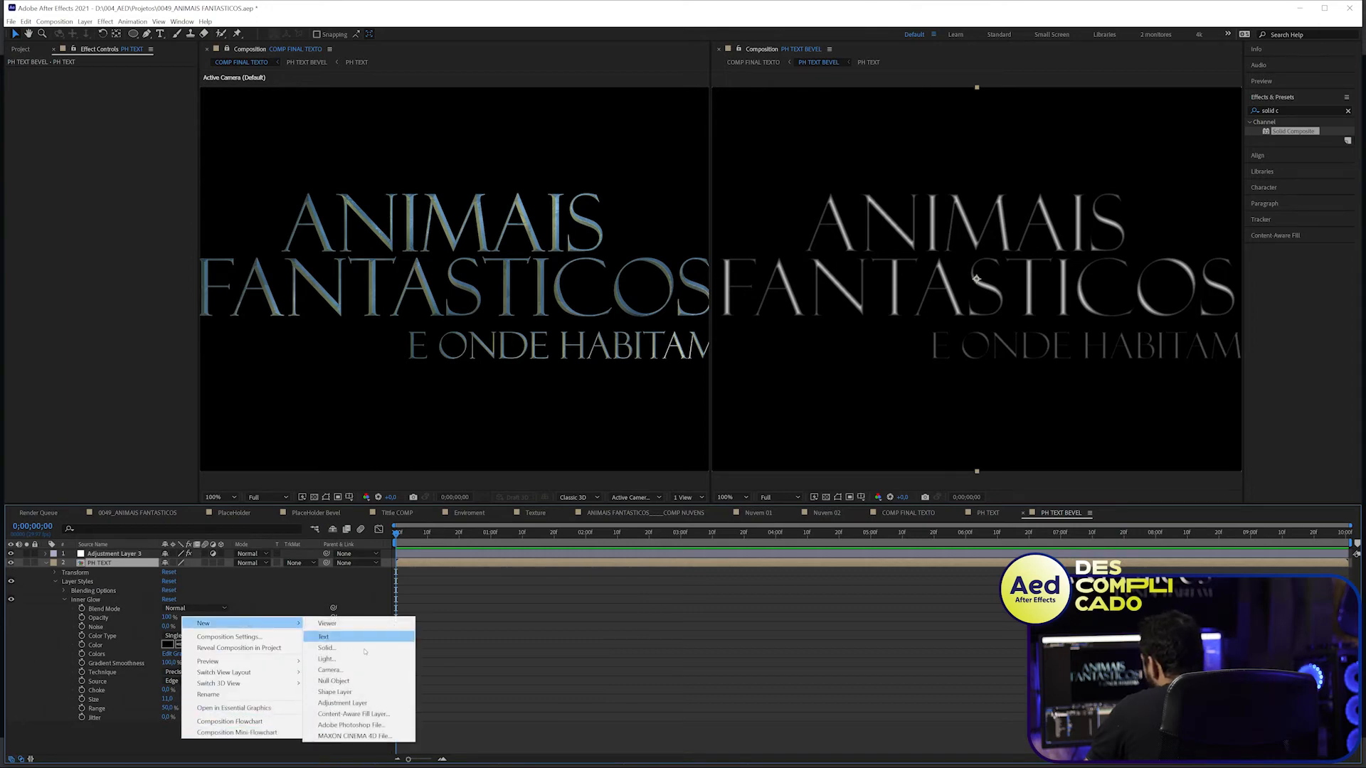
click(334, 643)
click(501, 306)
drag(388, 175, 661, 409)
key(Return)
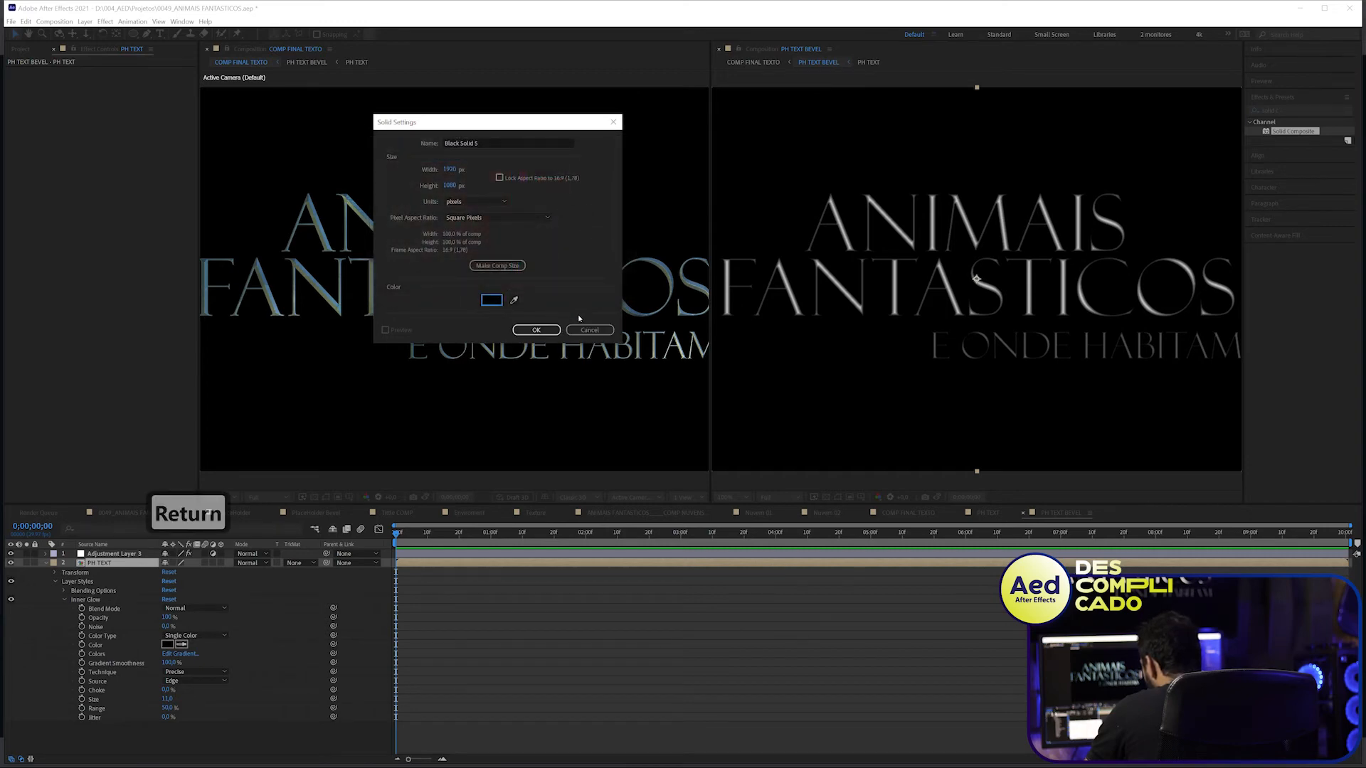
key(Return)
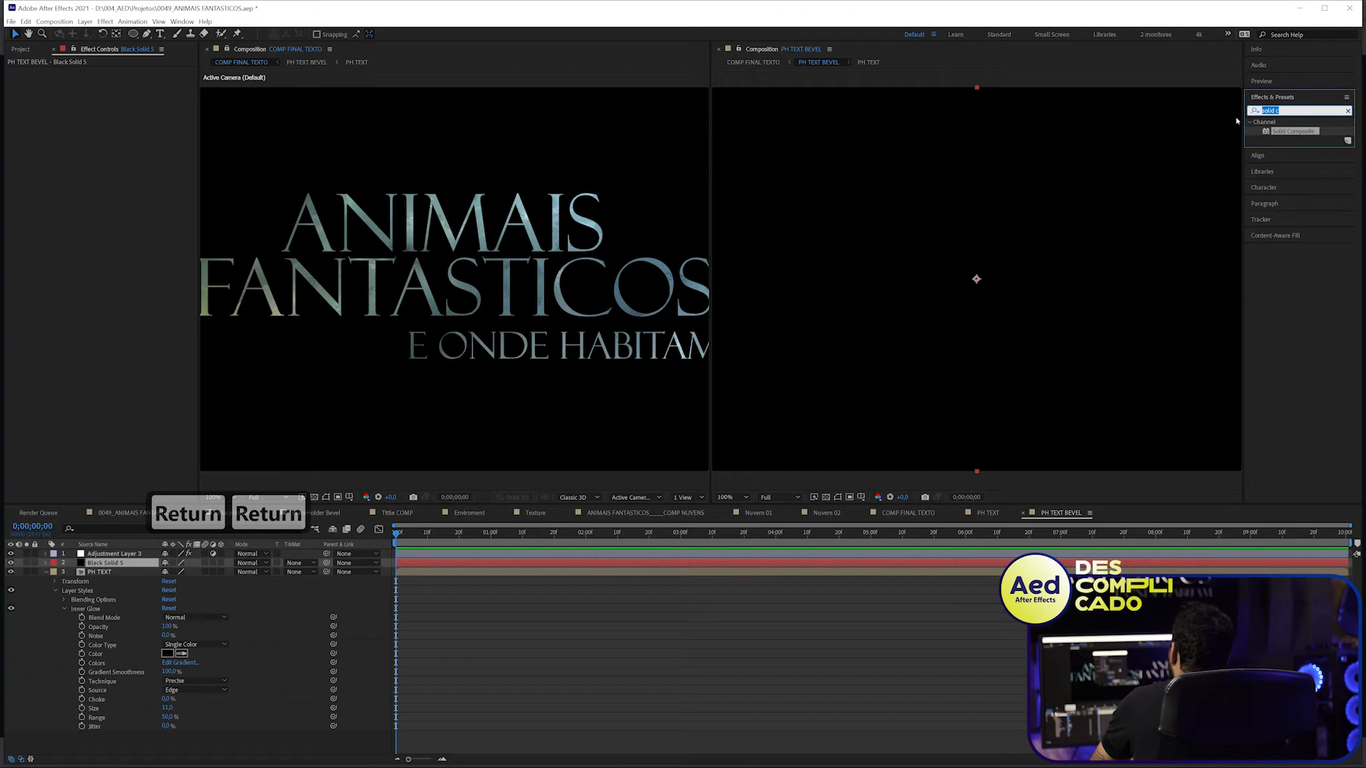
- Apply the Fractal Noise effect to the new black solid and set its complexity to 10
text(fractal noi)
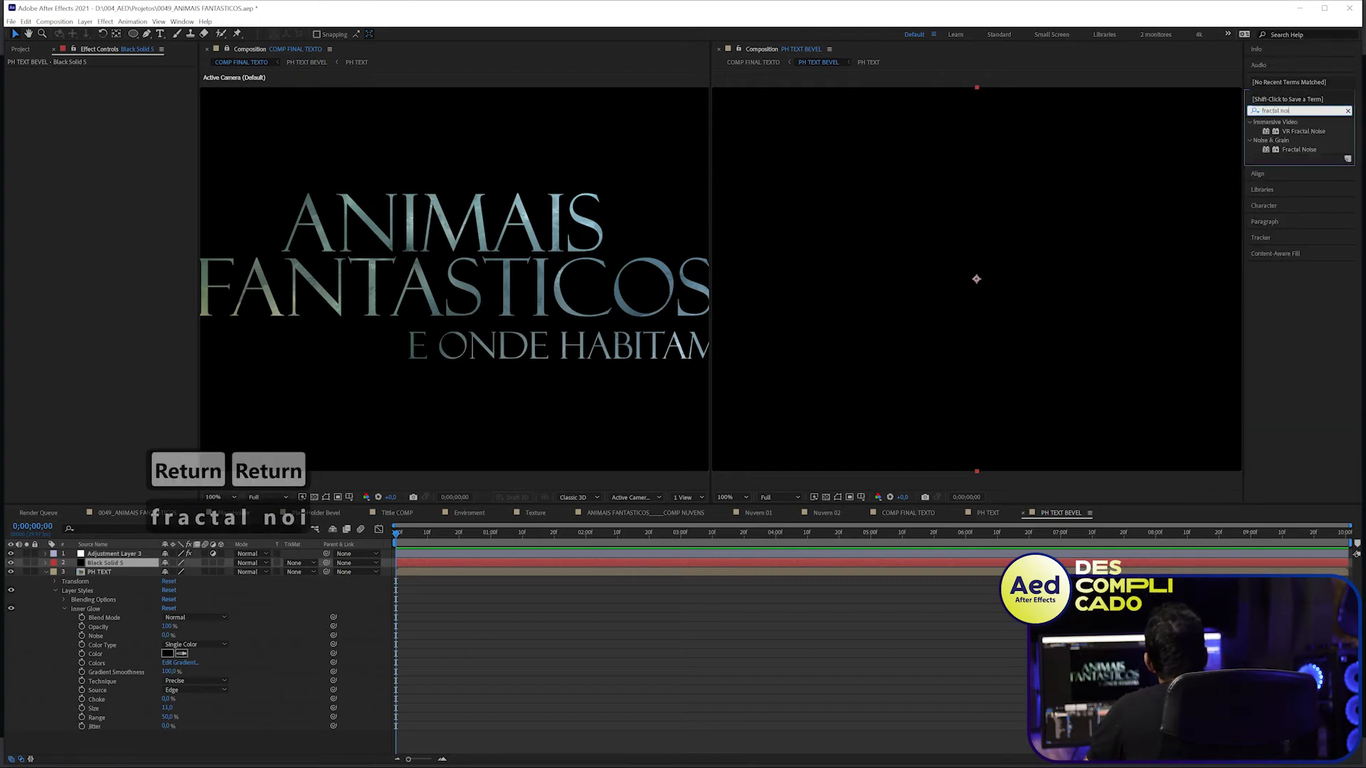
double_click(1299, 150)
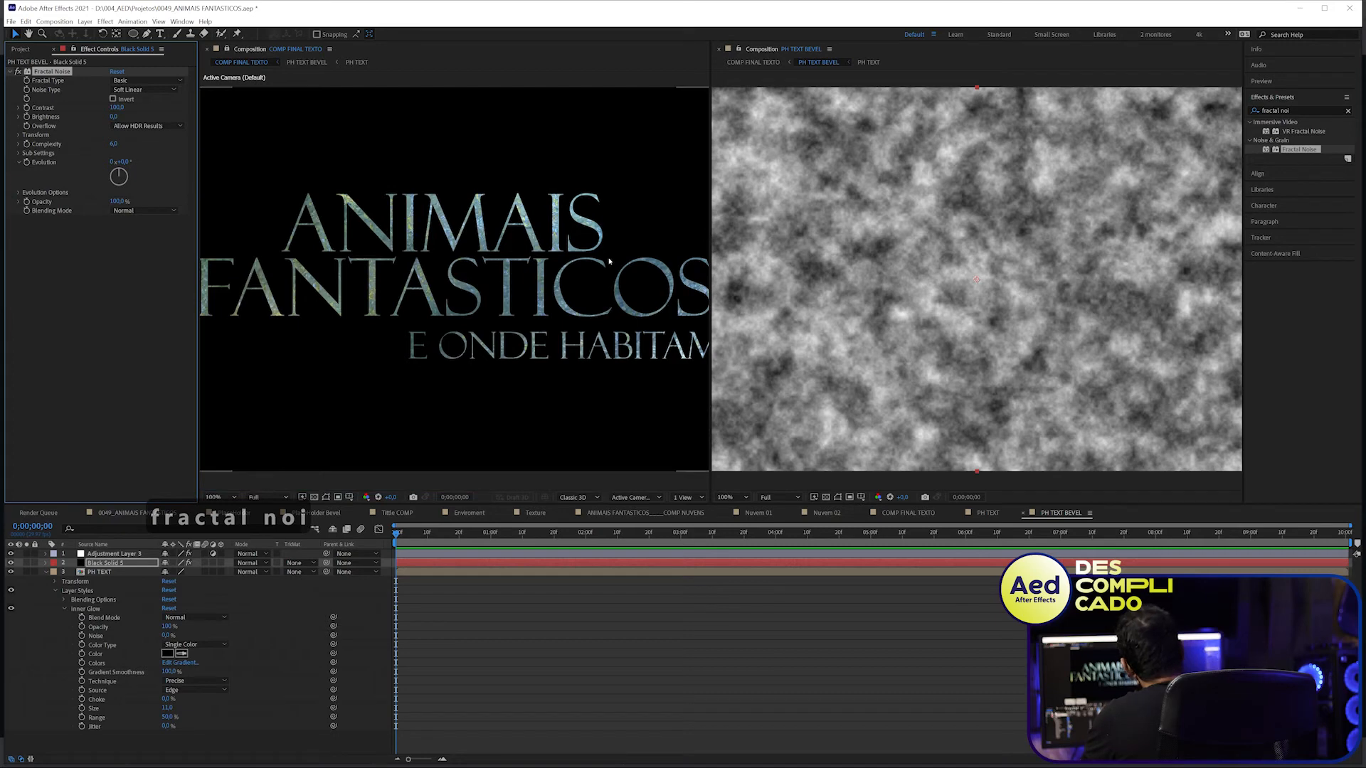
drag(114, 117, 120, 147)
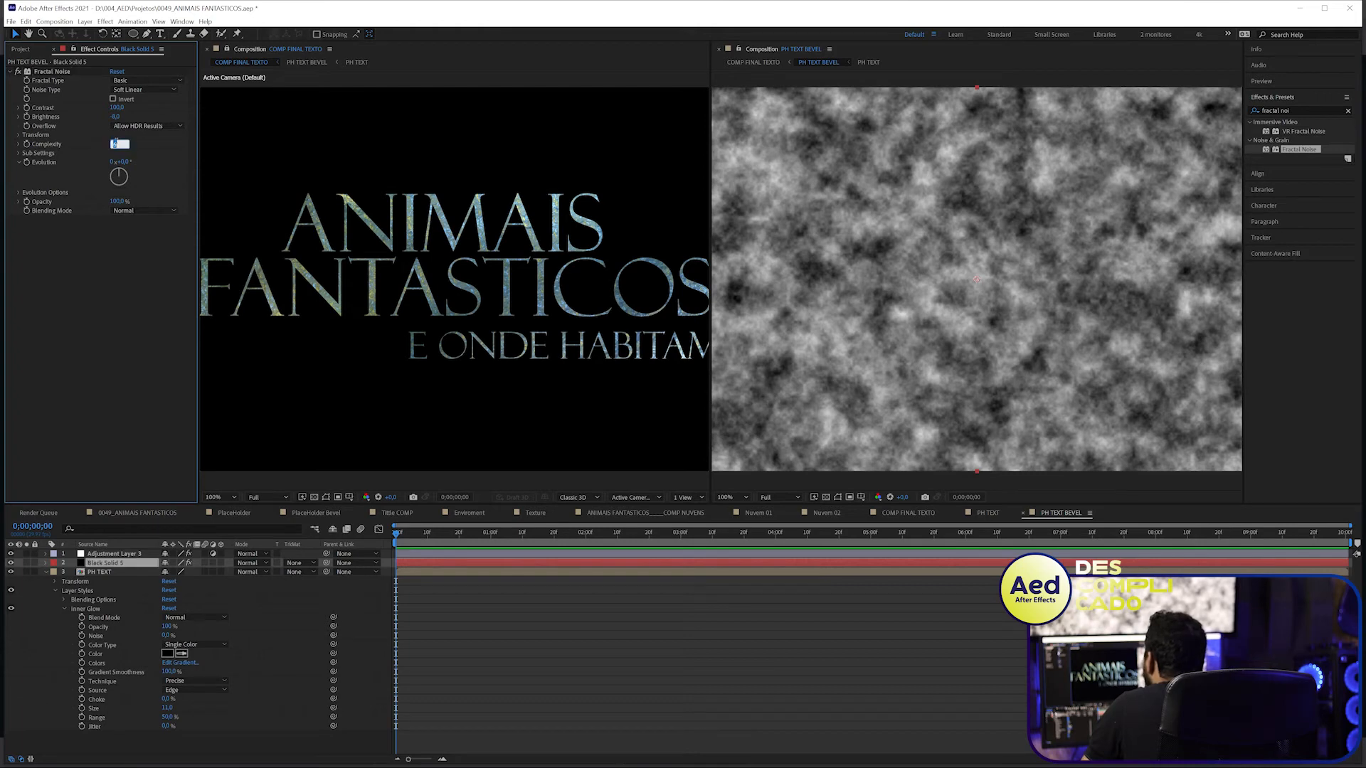
text(10)
key(Return)
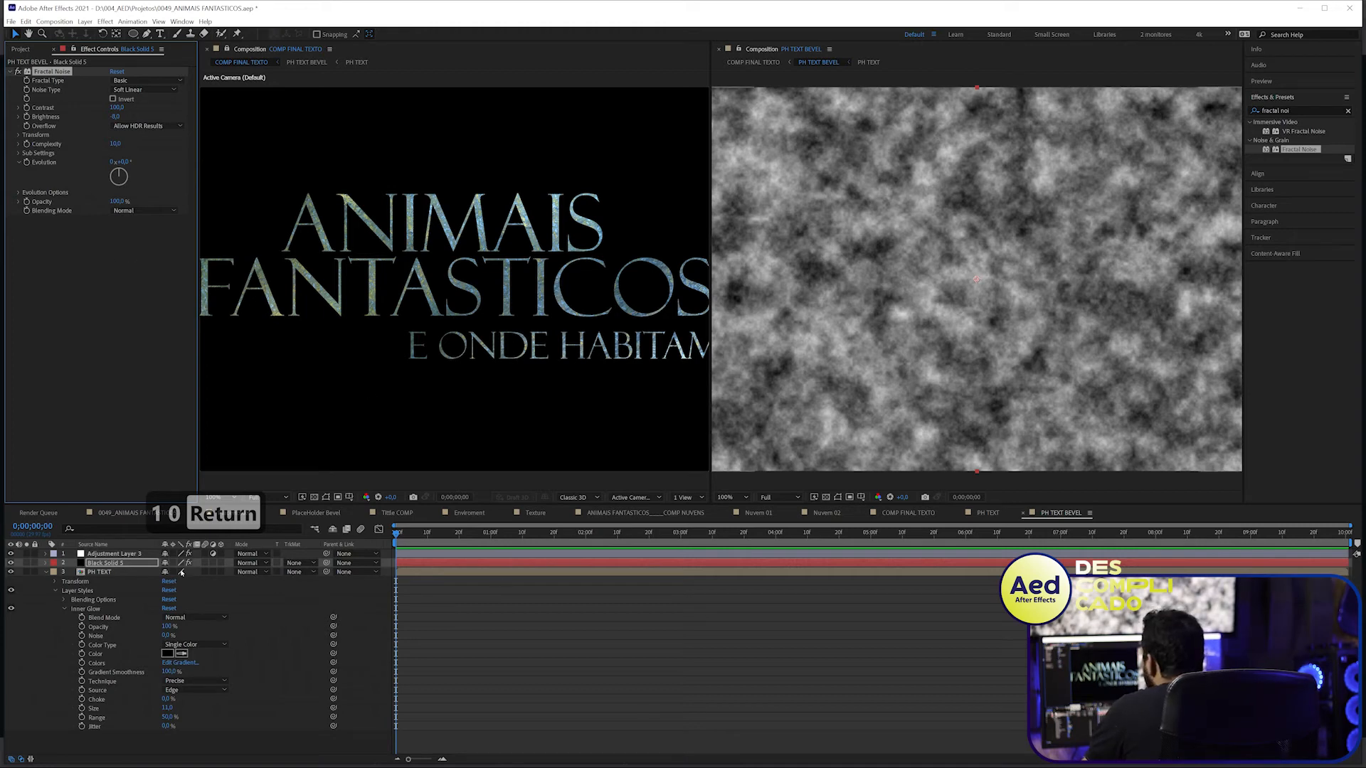
- Set the noise solid's blending mode to Darken, lower the Fractal Noise brightness to -32 and raise its contrast to about 185
click(252, 562)
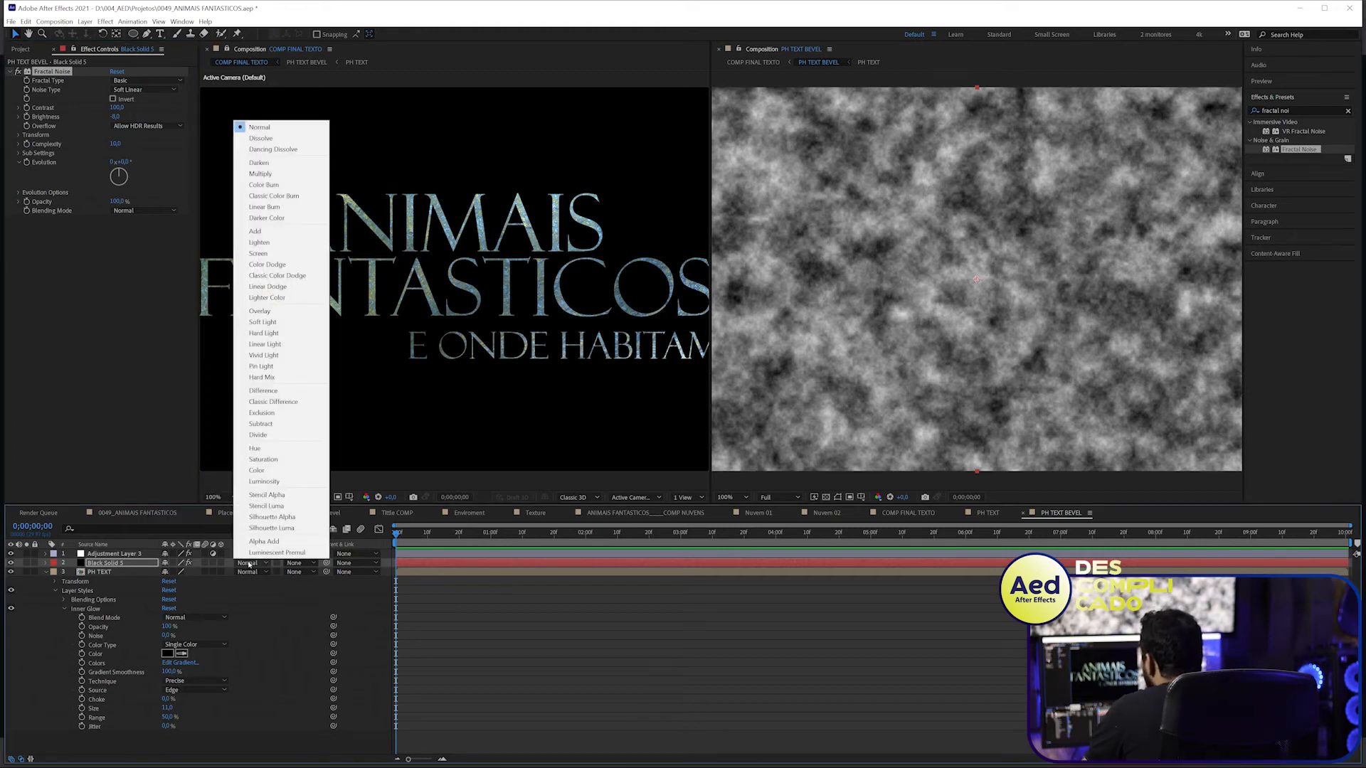
click(290, 163)
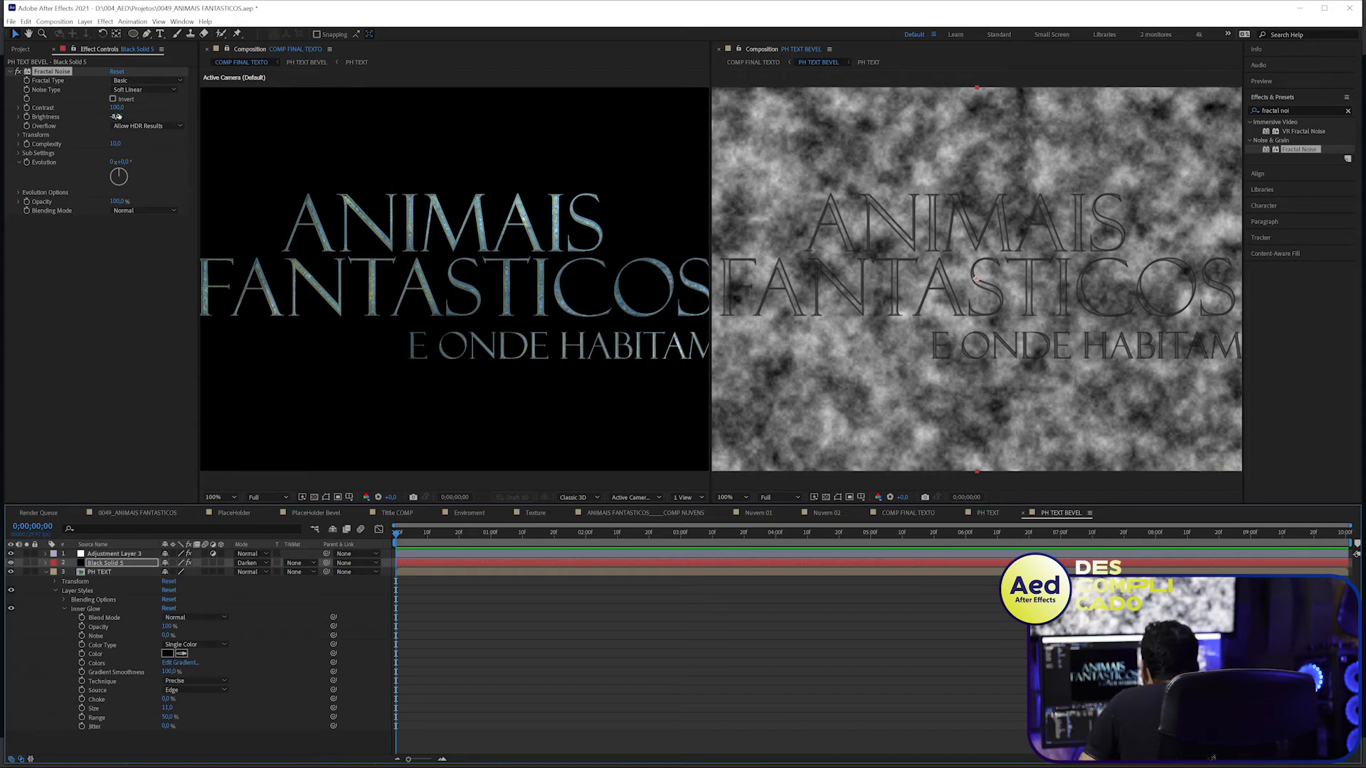
drag(116, 117, 87, 114)
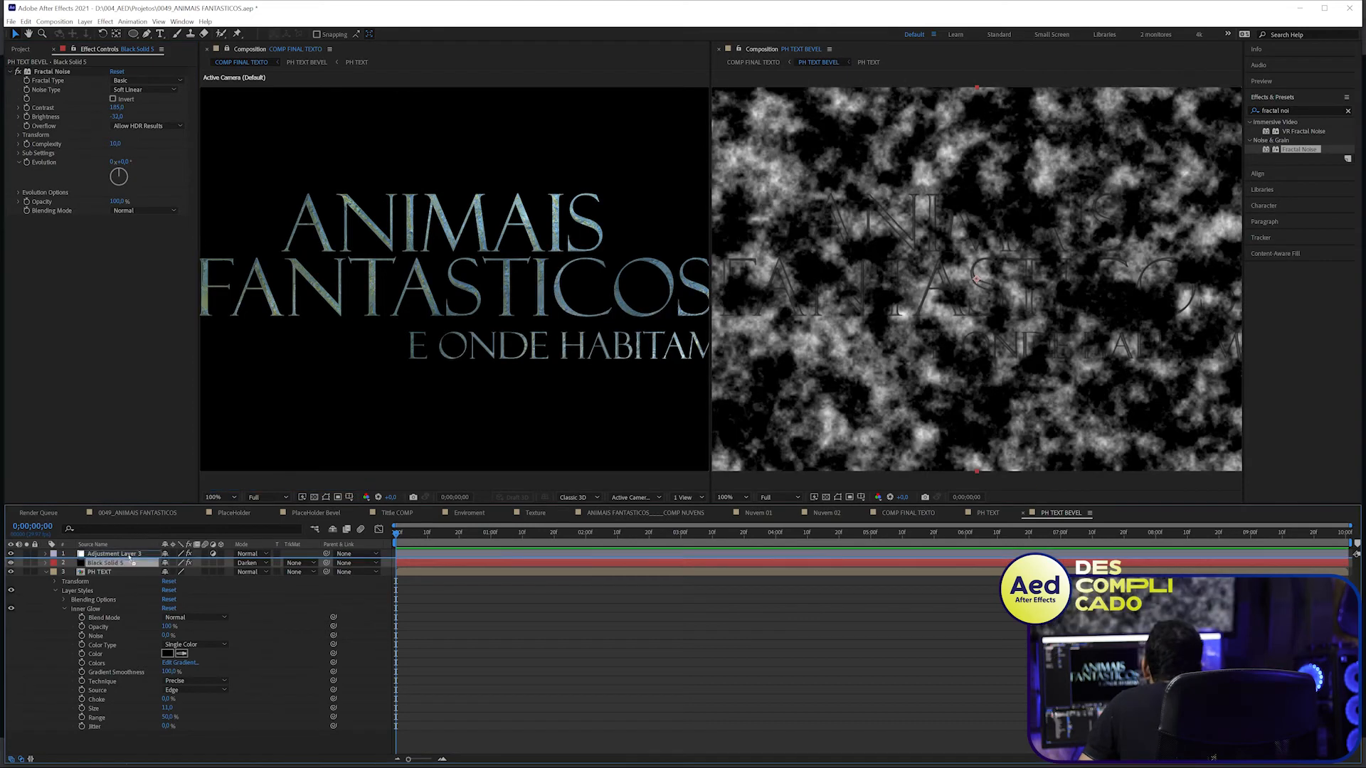
- Move the noise solid above the adjustment layer and rename it Fractal
drag(128, 563, 131, 552)
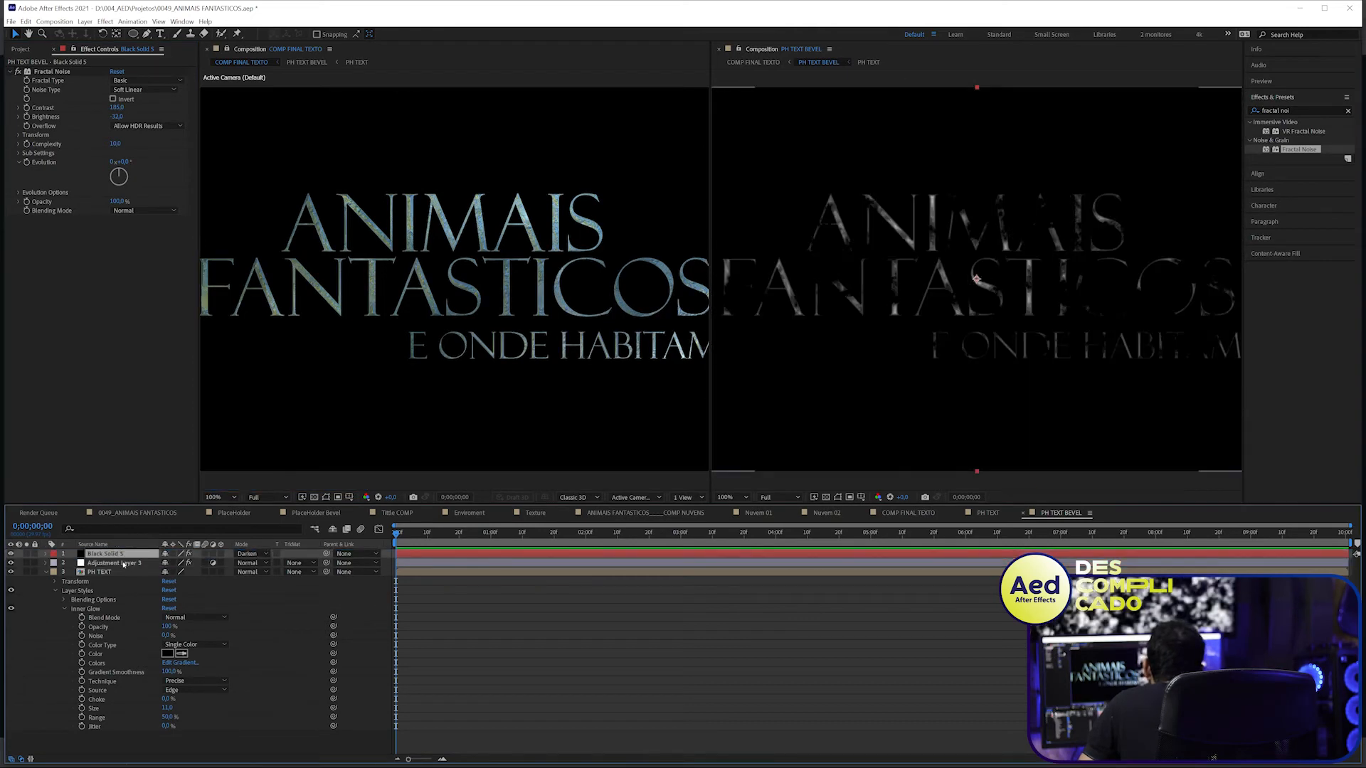
click(117, 563)
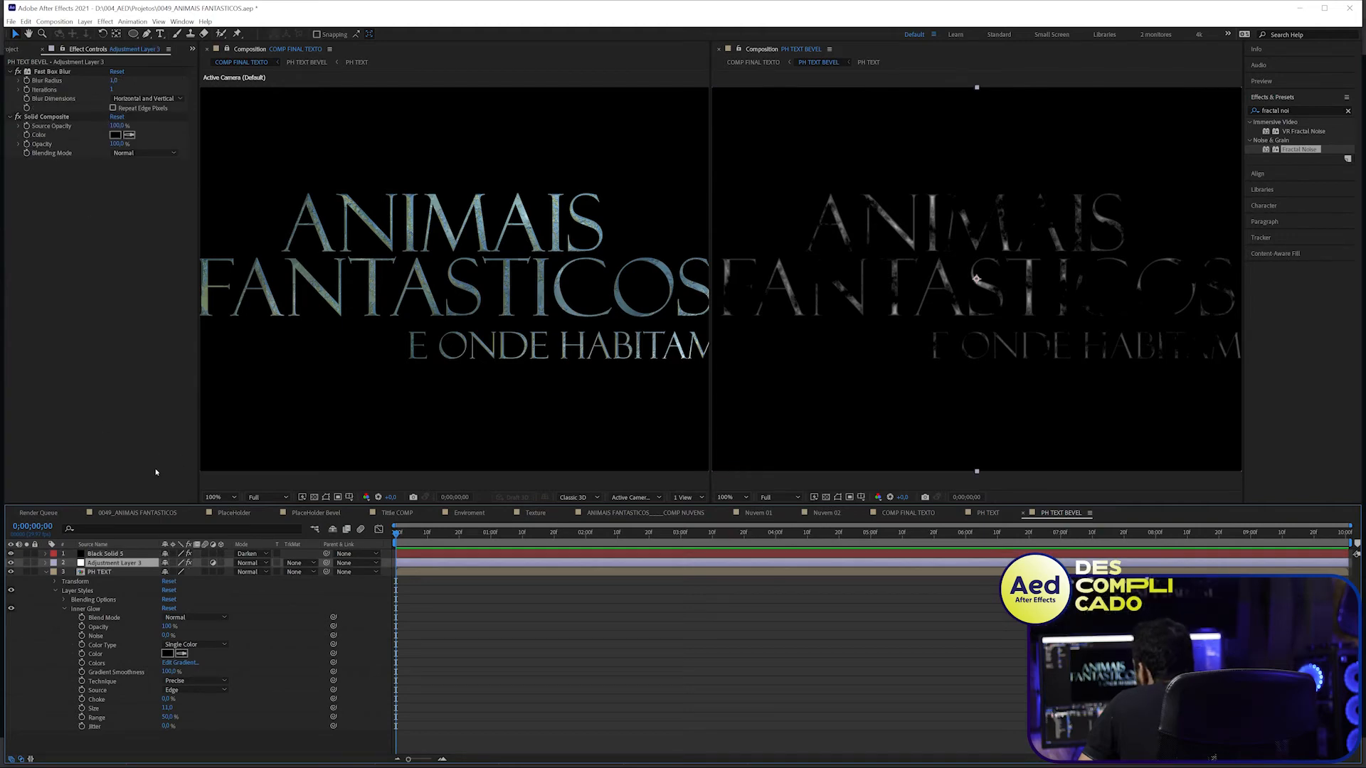
click(120, 554)
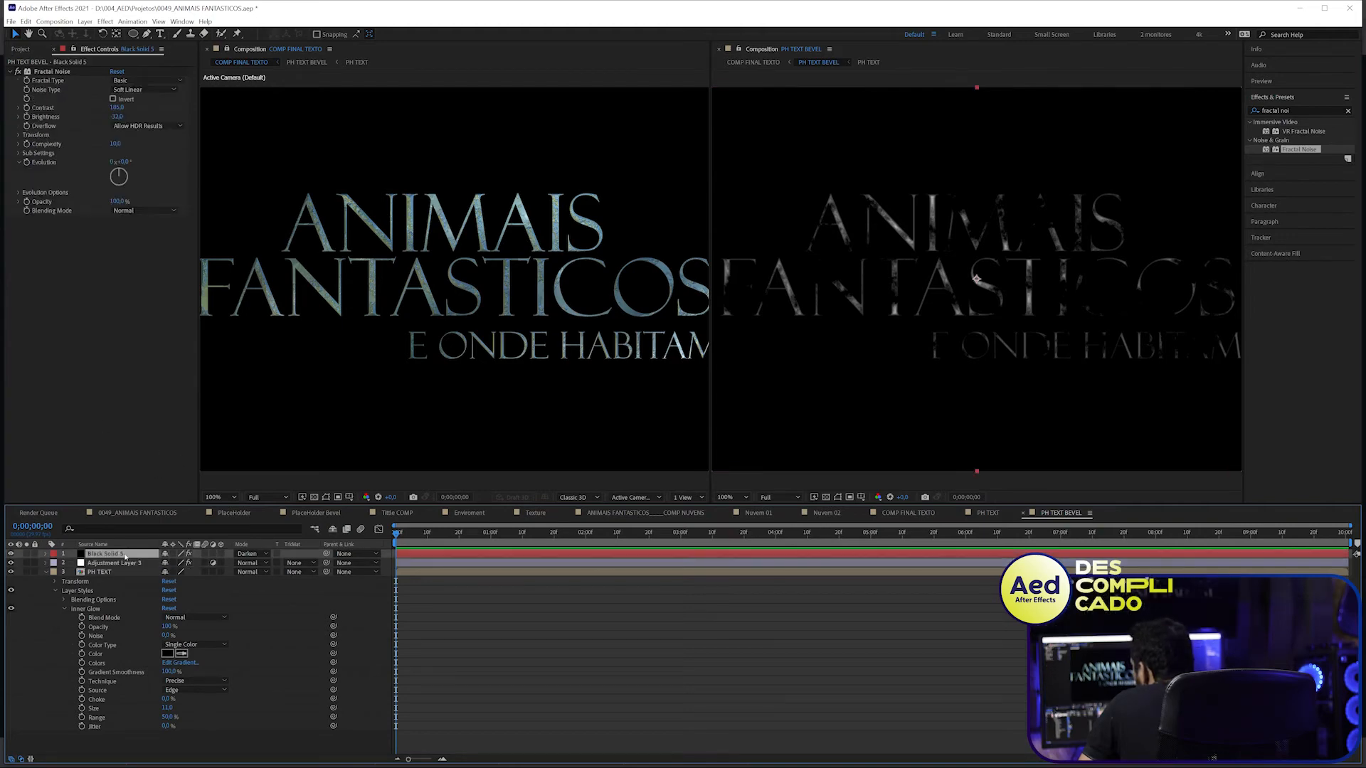
key(Return)
text(Fractal)
key(Return)
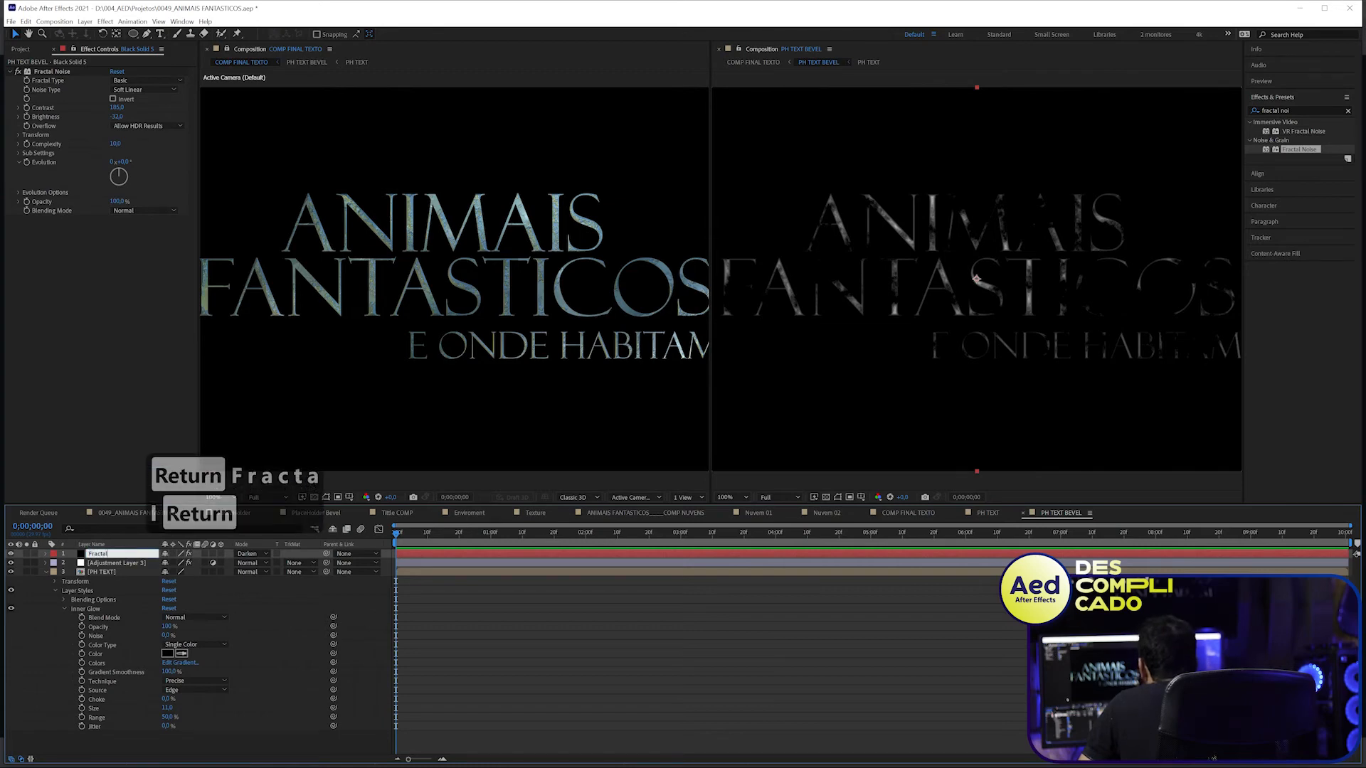
- Raise the Fractal Noise brightness to about 35, undo the last contrast change and save the project
drag(112, 119, 138, 117)
scroll(976, 226, up, 1)
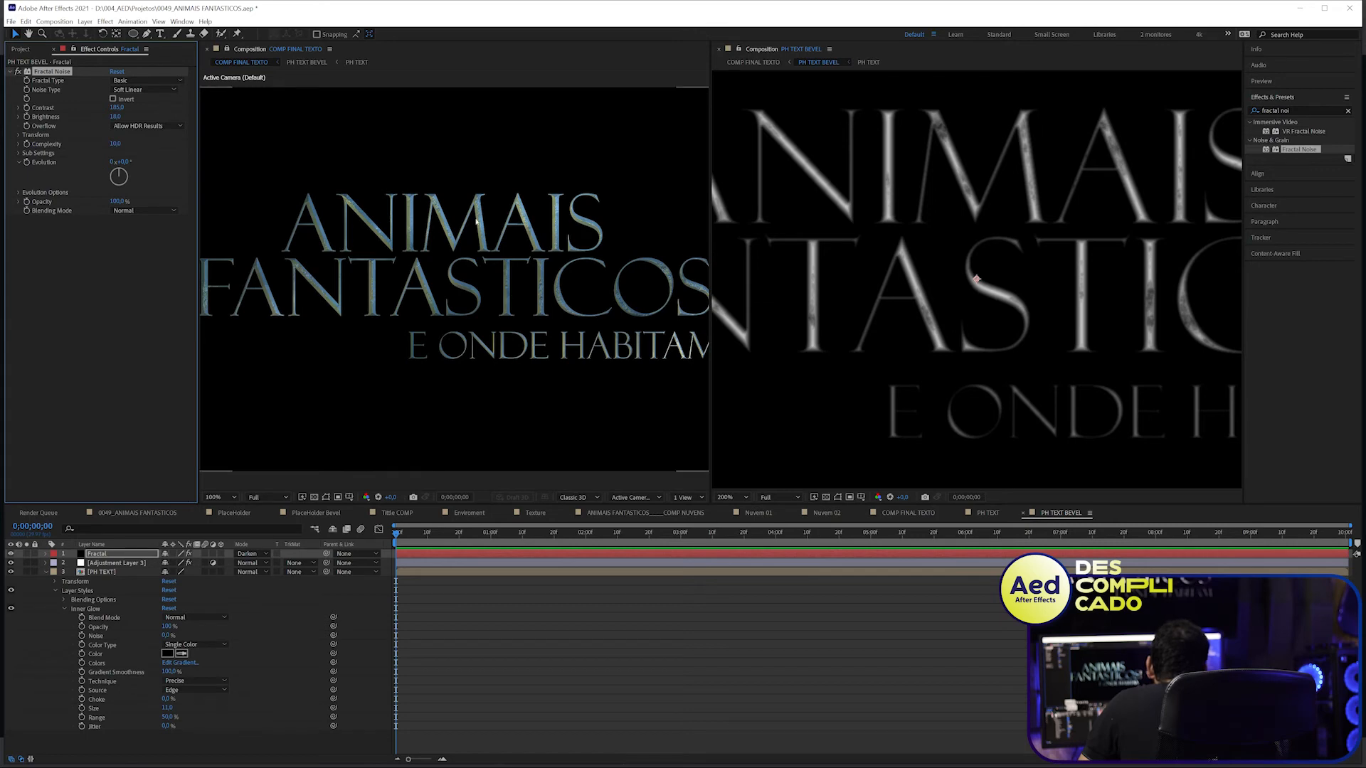
scroll(497, 244, up, 1)
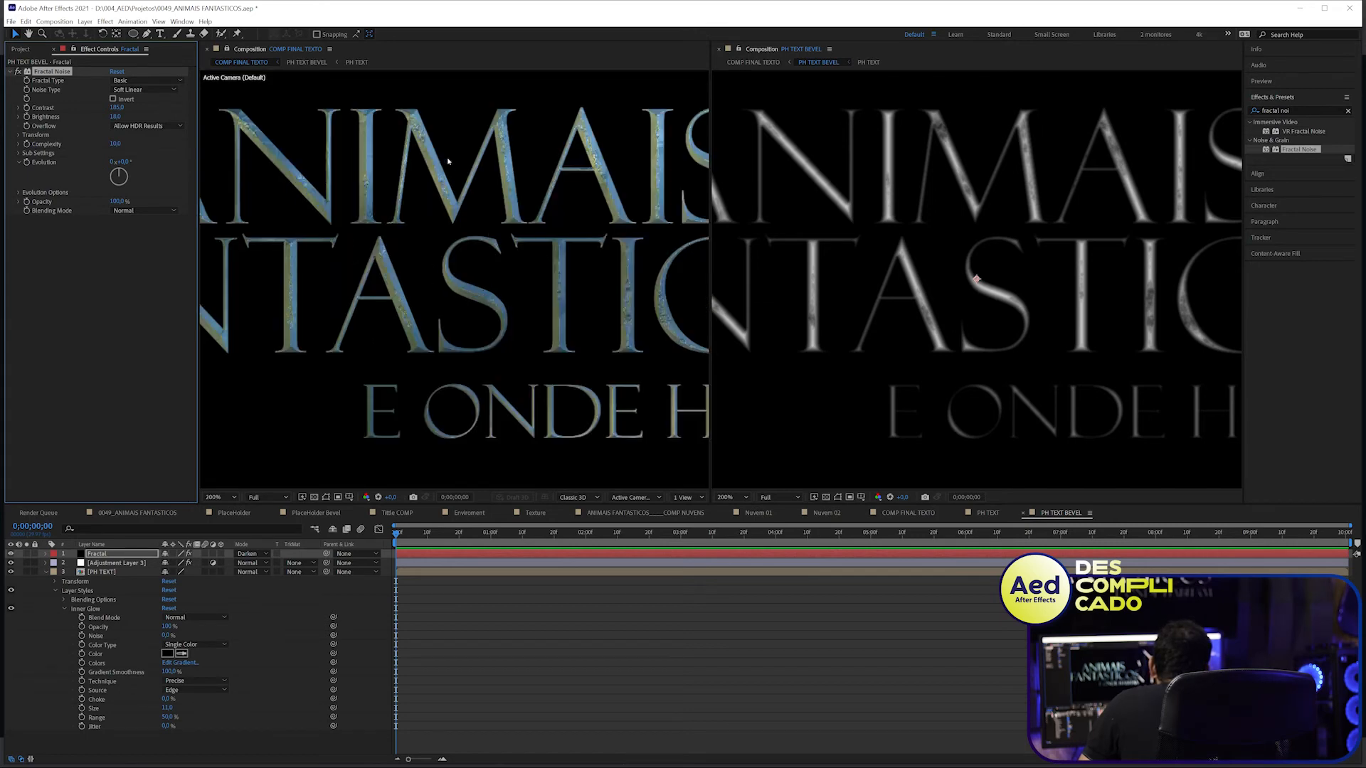
drag(116, 116, 127, 117)
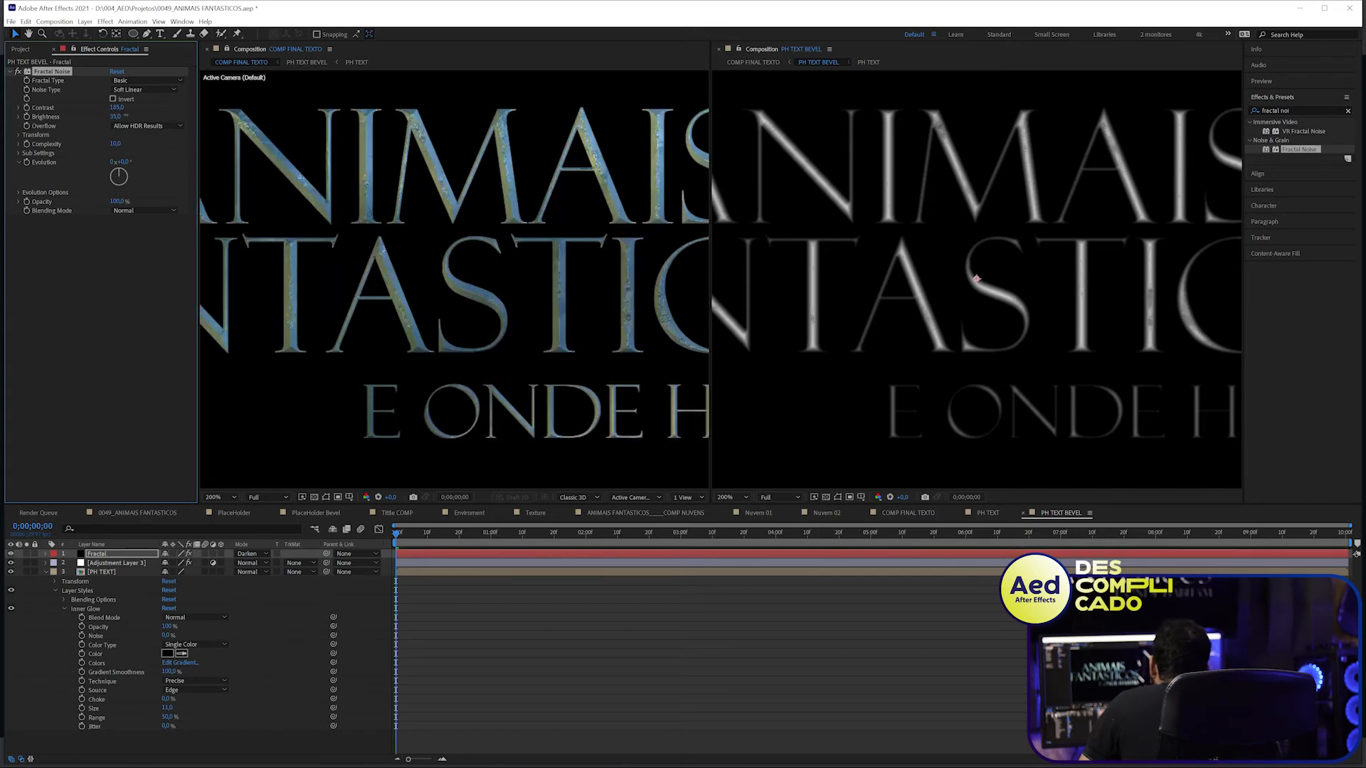
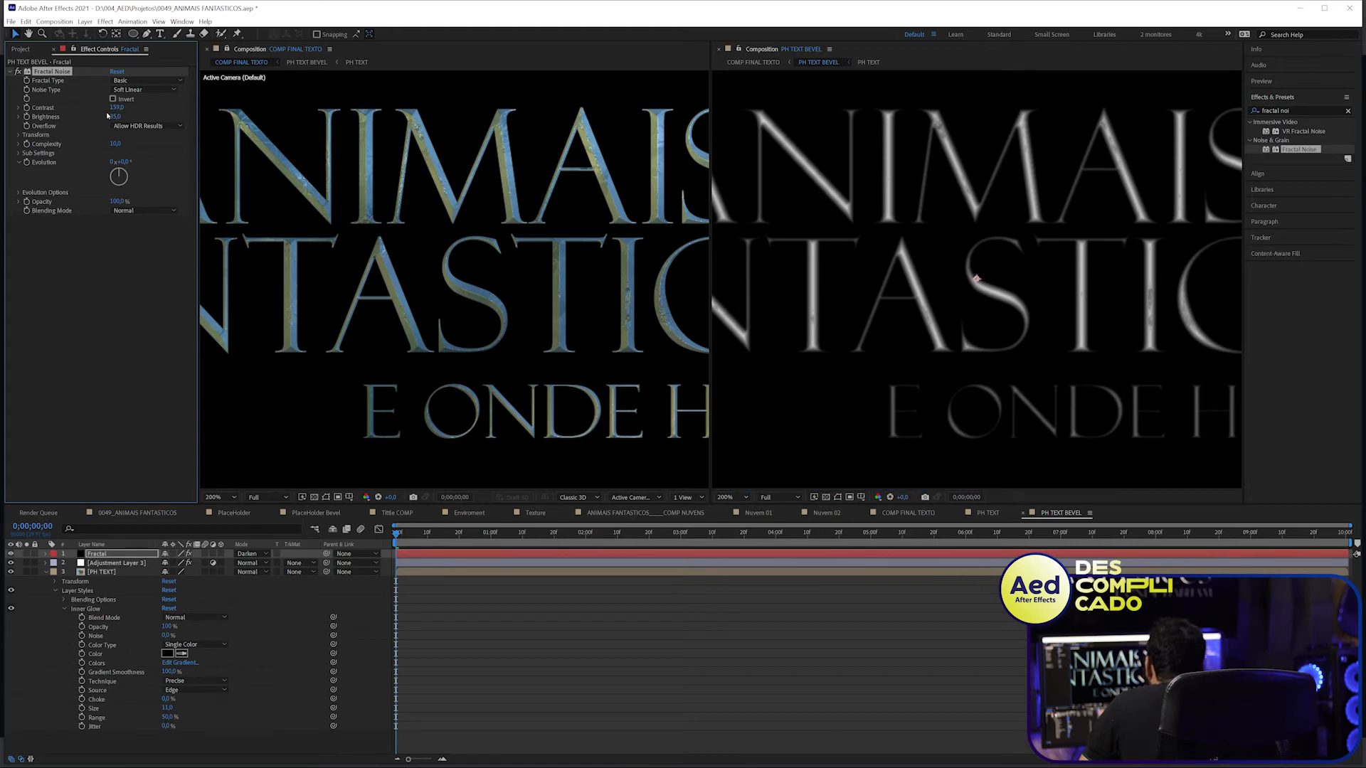
key(ctrl+z)
key(ctrl+s)
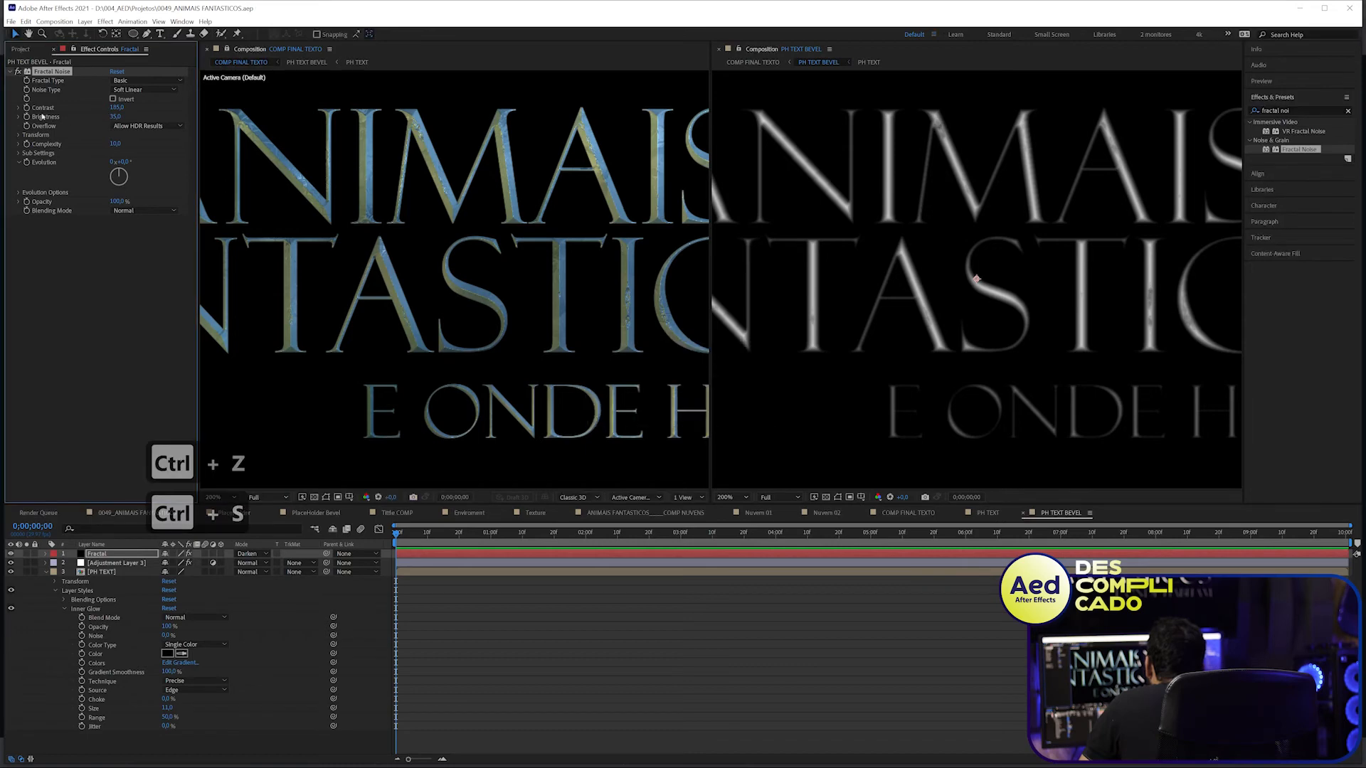
- At the 6-second mark, lower the Fractal Noise contrast and set its brightness to -2, without keyframing the contrast
drag(397, 532, 966, 567)
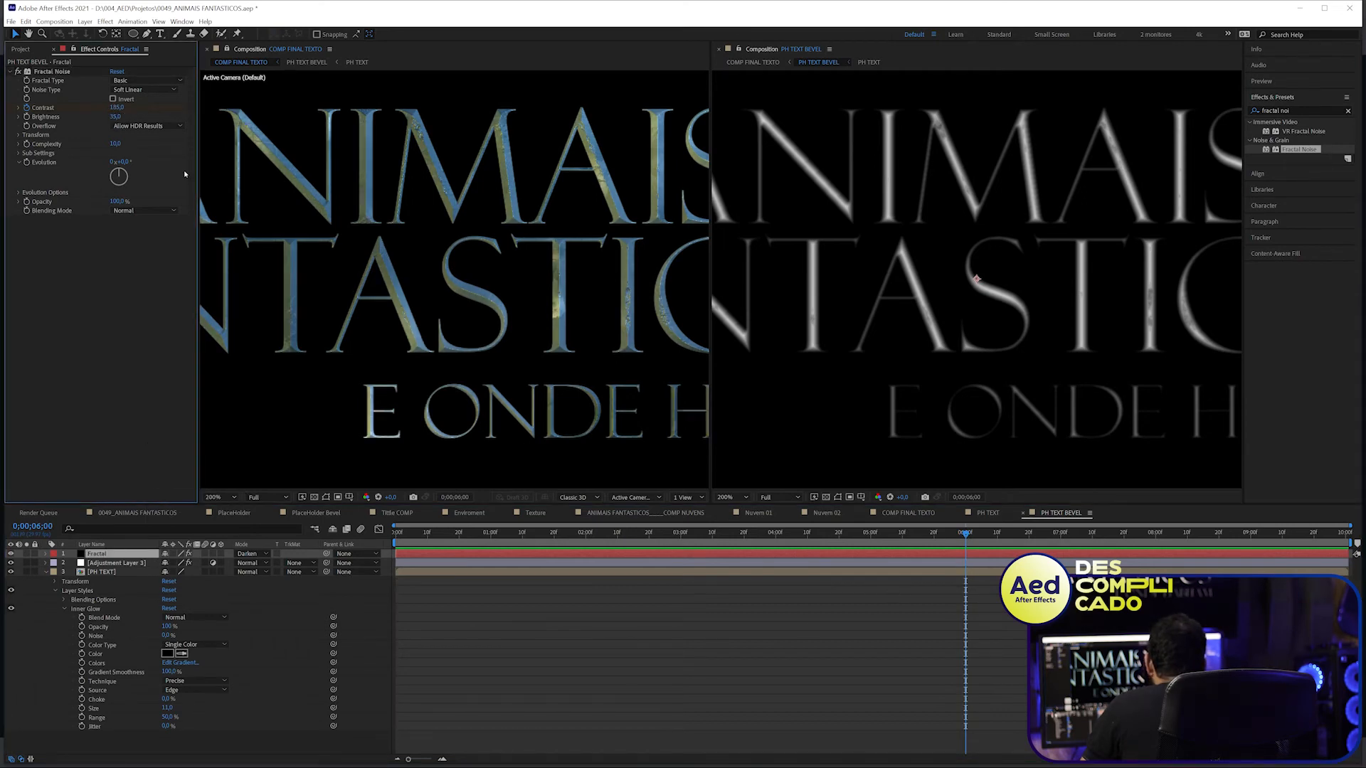
click(35, 109)
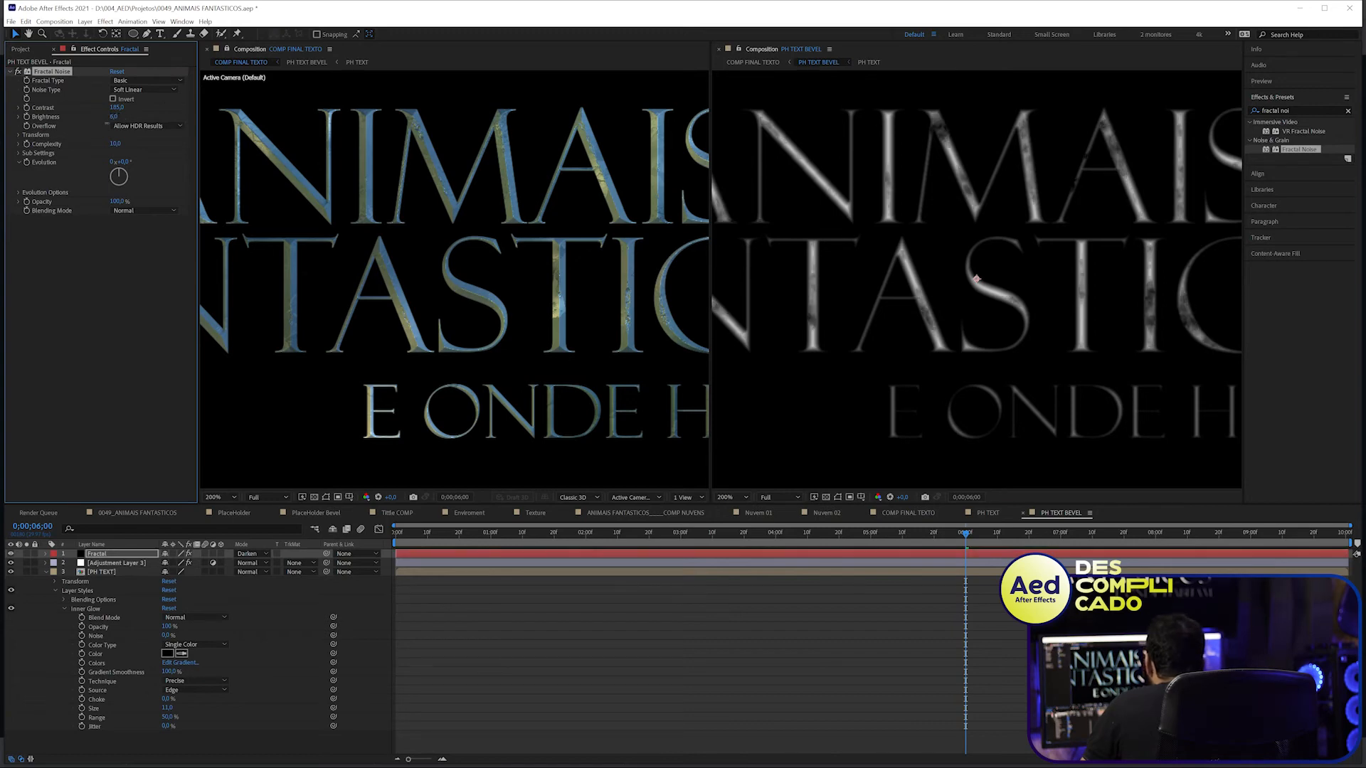
drag(110, 123, 112, 122)
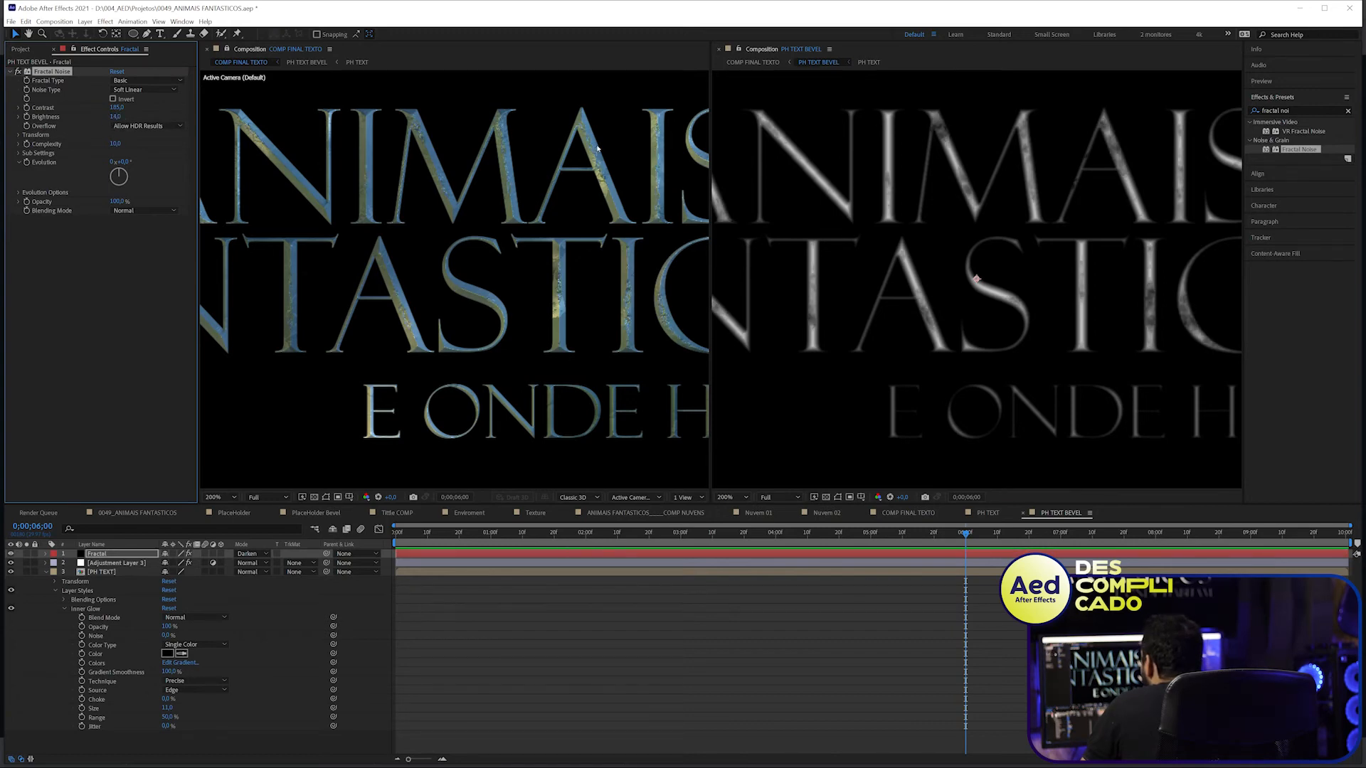
drag(120, 108, 100, 106)
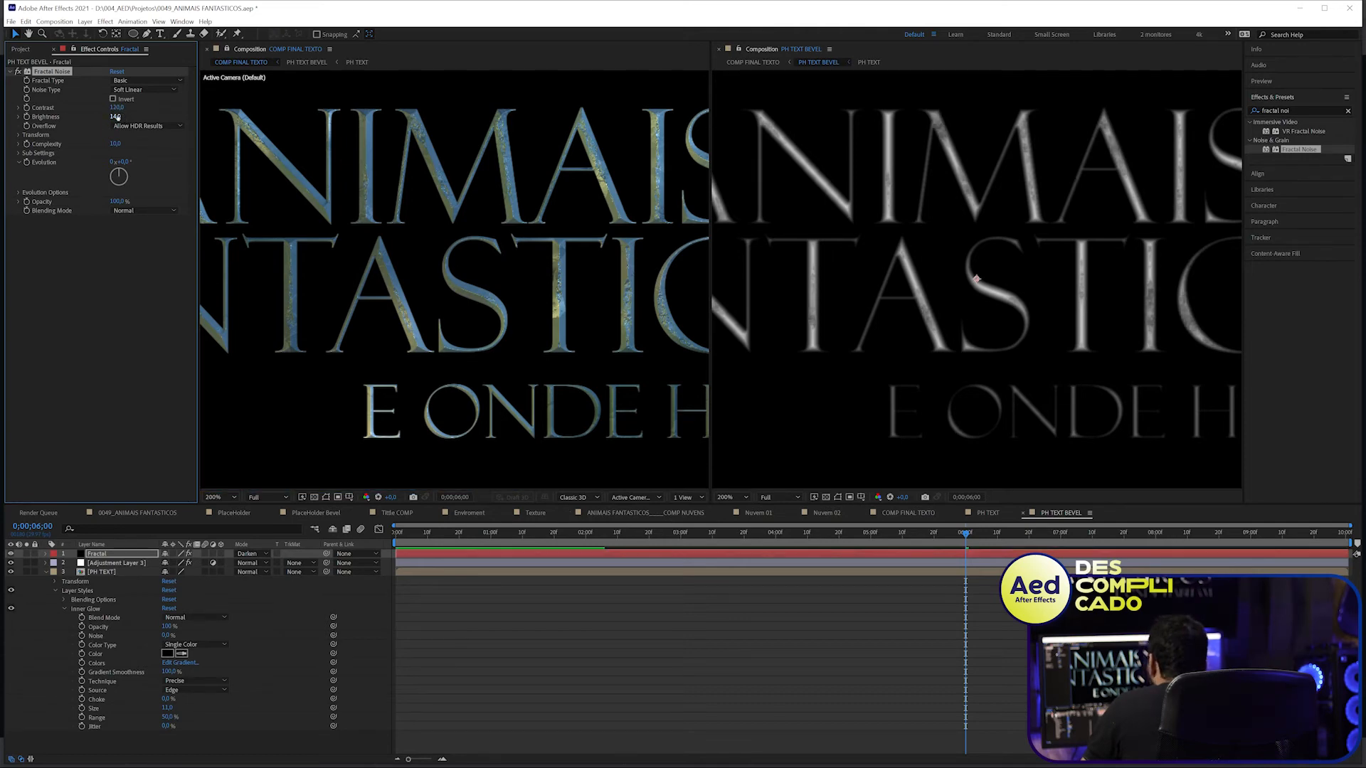
drag(130, 116, 93, 111)
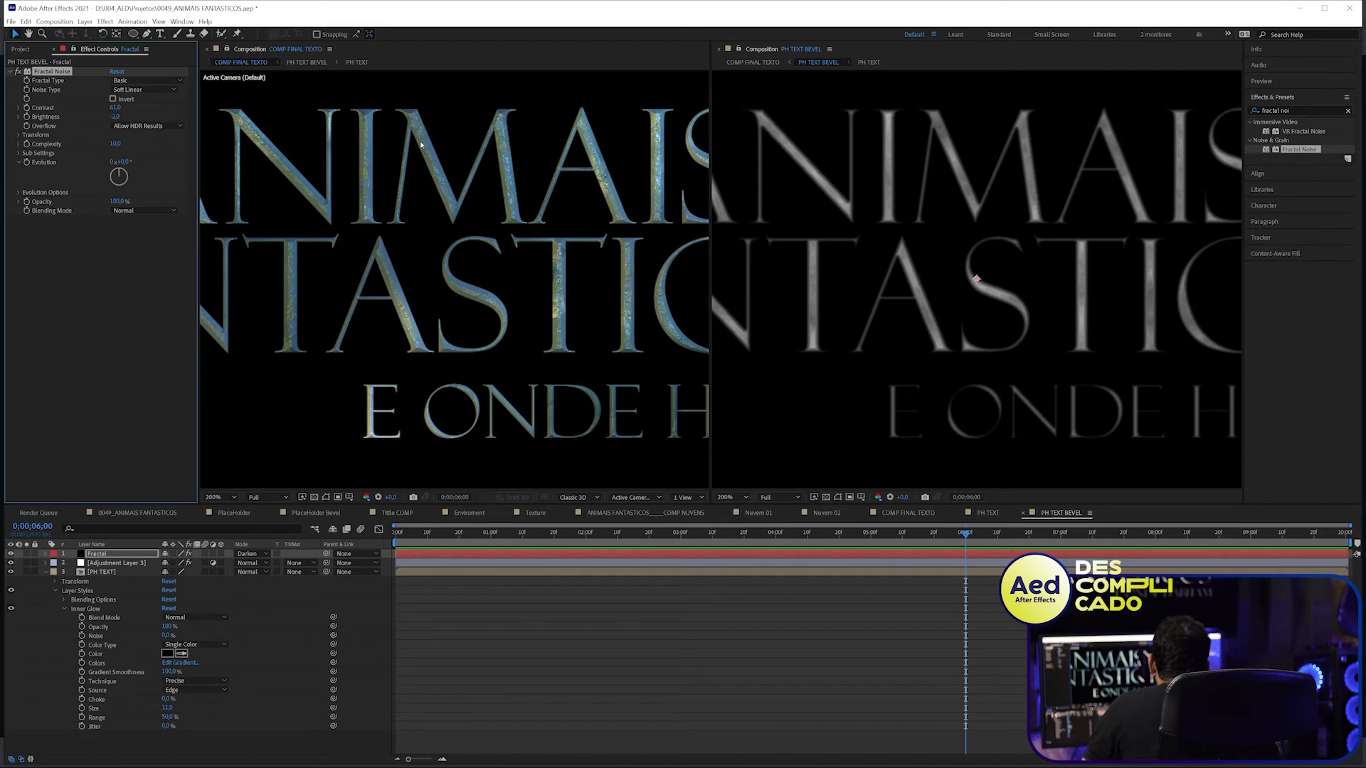
- Animate the Fractal layer's opacity from 0% at the start to 100% at about 3 seconds, and save the project
key(comma)
key(Home)
click(114, 553)
key(t)
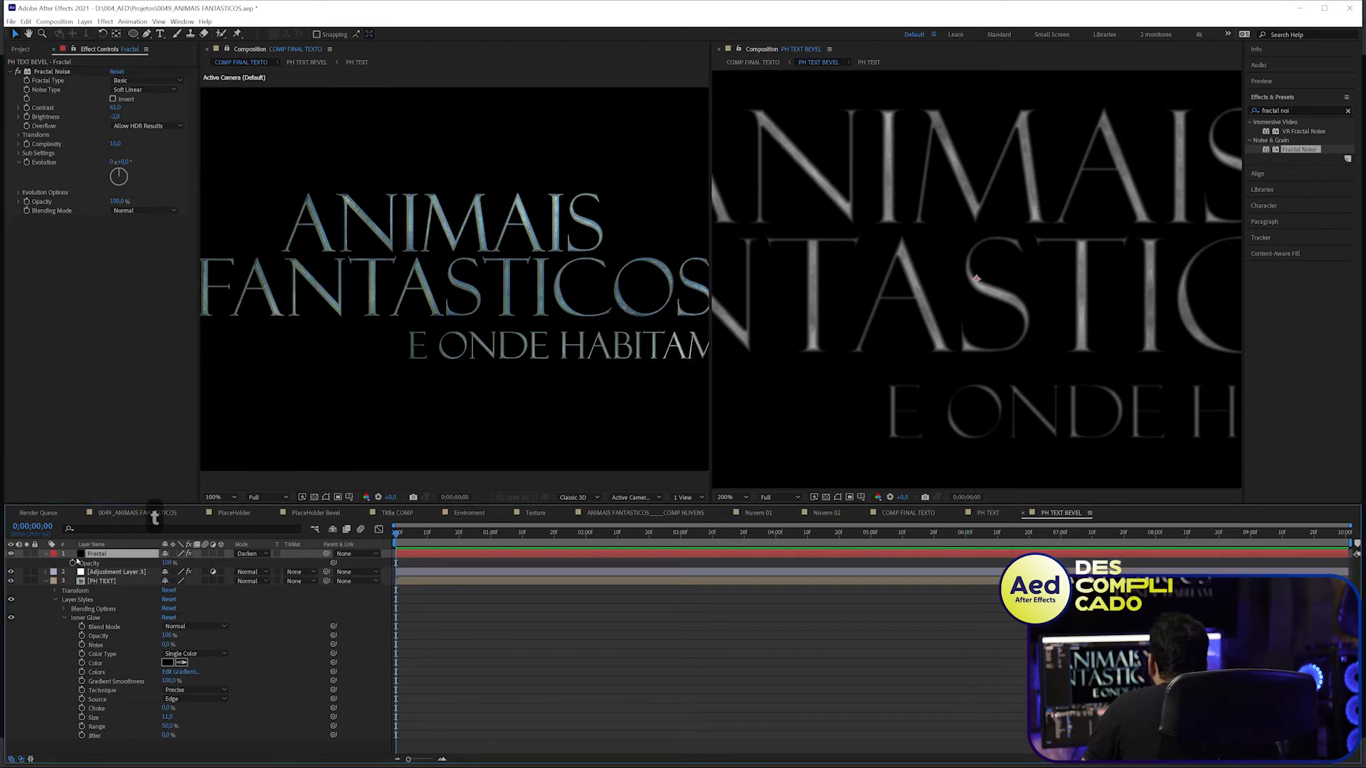
click(72, 563)
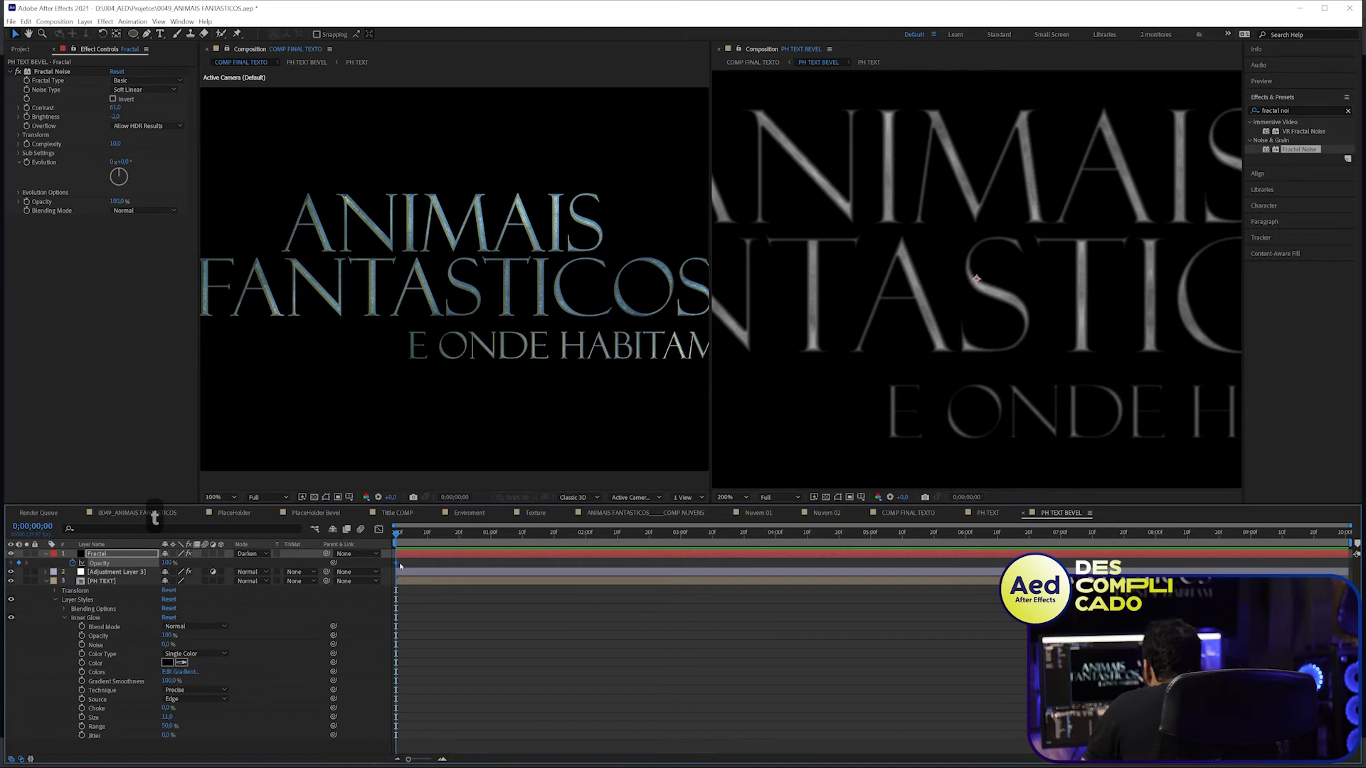
drag(397, 563, 684, 563)
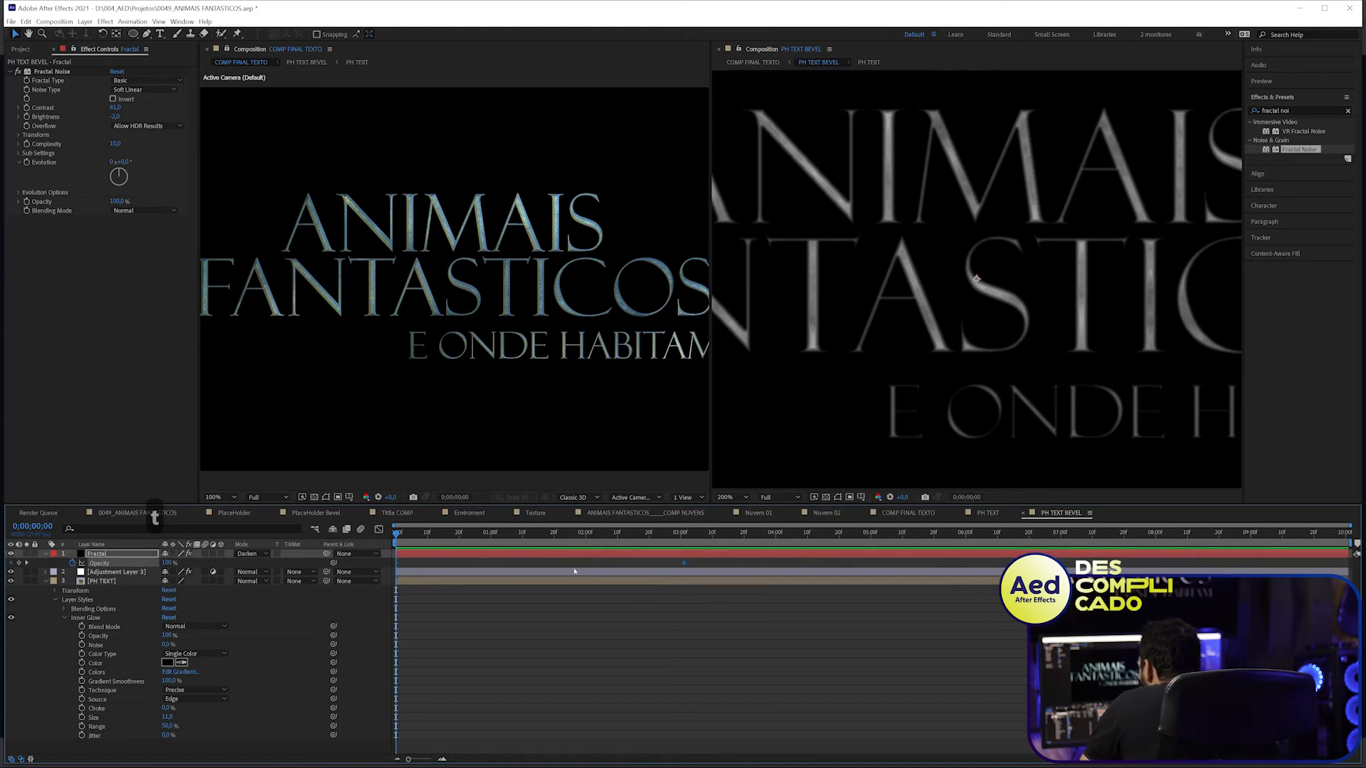
drag(168, 563, 94, 562)
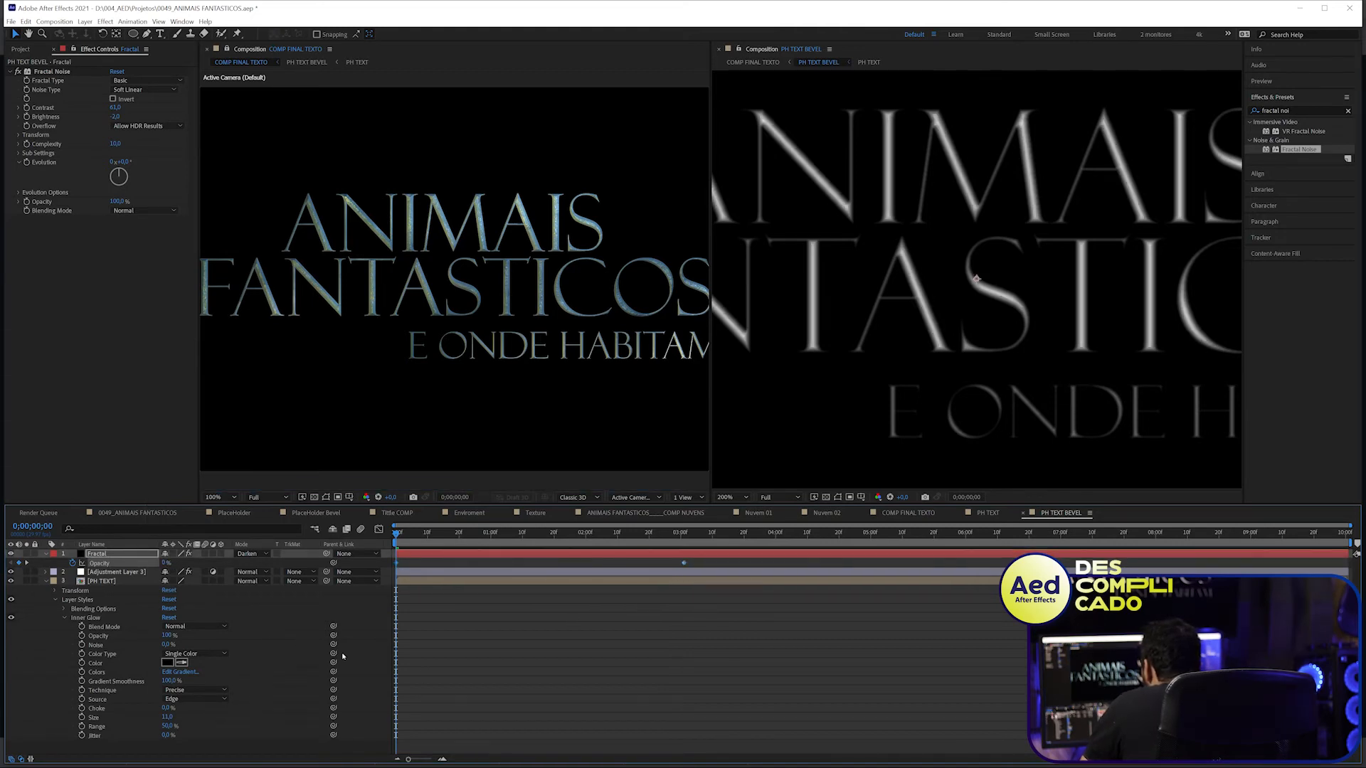
click(470, 686)
key(ctrl+s)
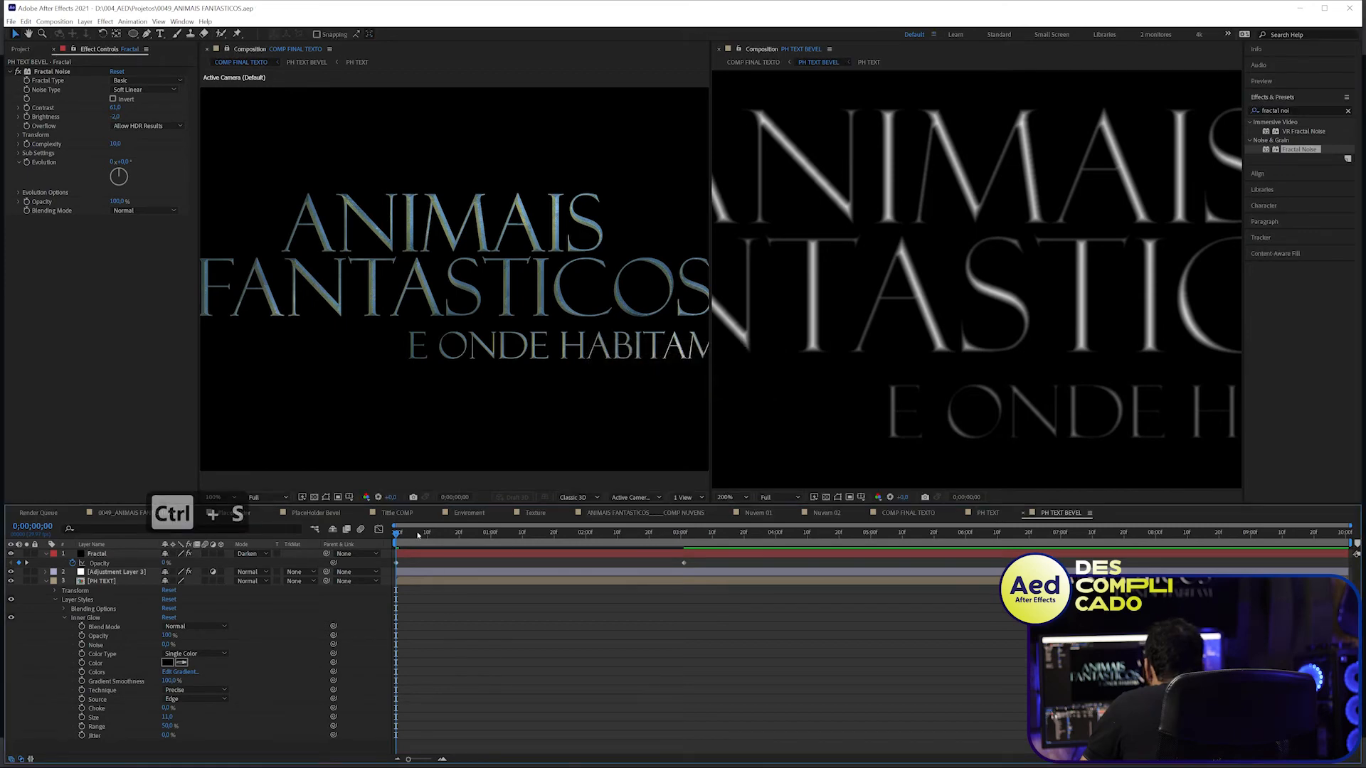
- Preview the noise fade in PH TEXT BEVEL and in COMP FINAL TEXTO, and return to the PH TEXT BEVEL composition
key(KP_0)
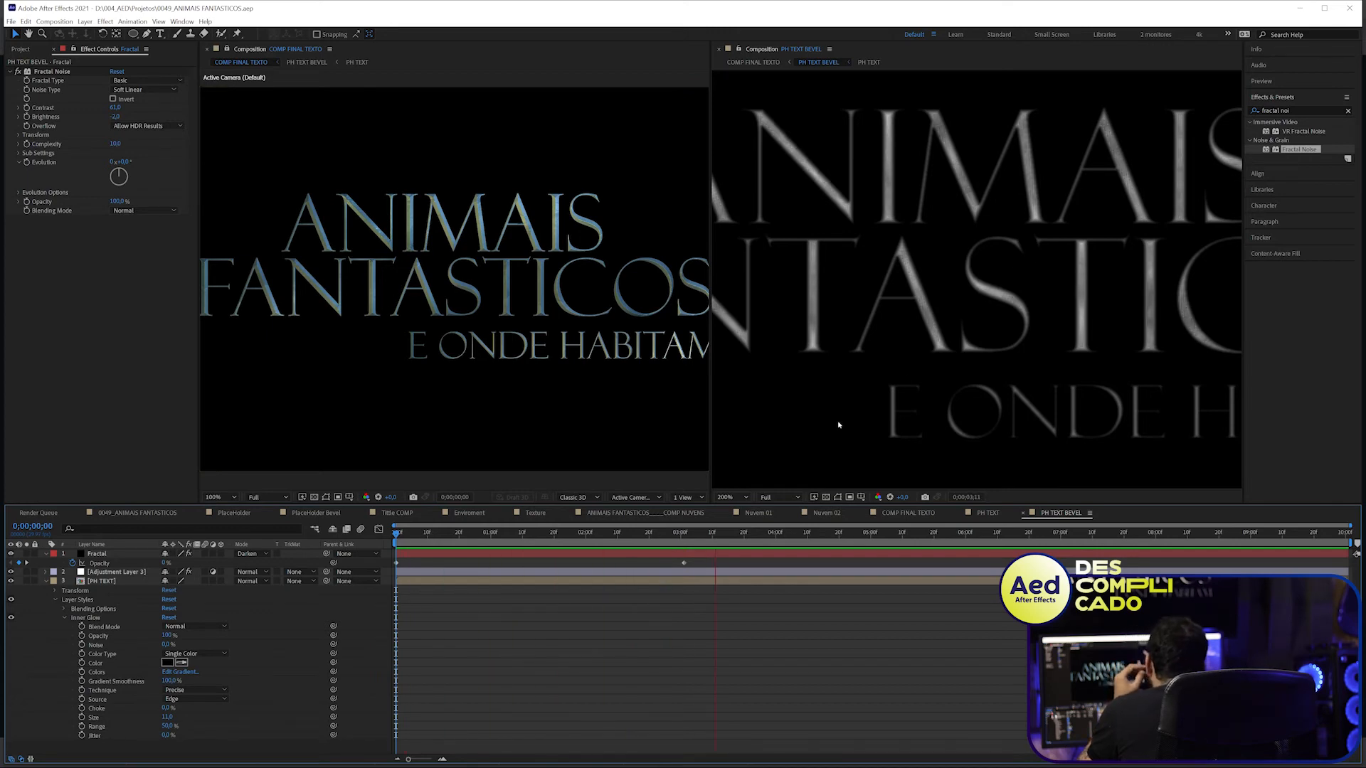
key(KP_0)
click(258, 50)
key(KP_0)
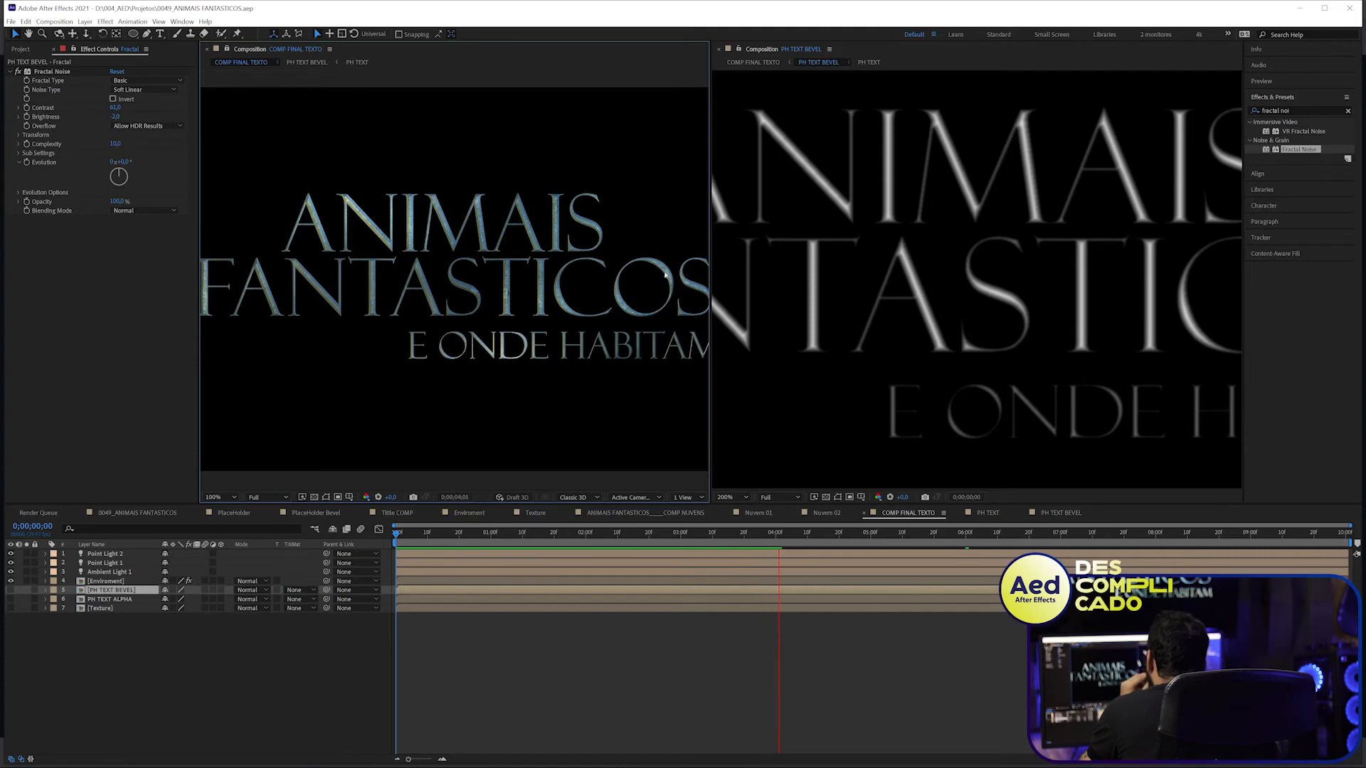
key(KP_0)
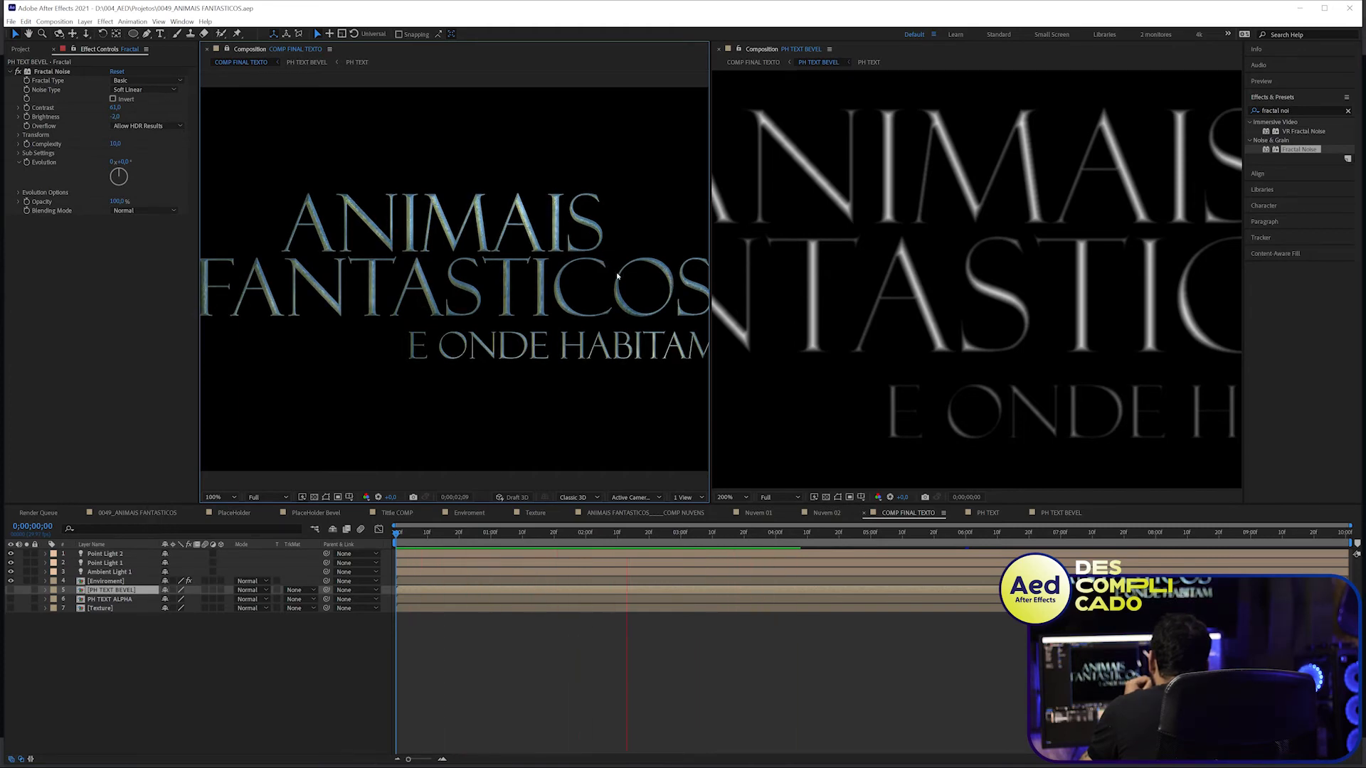
key(0)
click(739, 481)
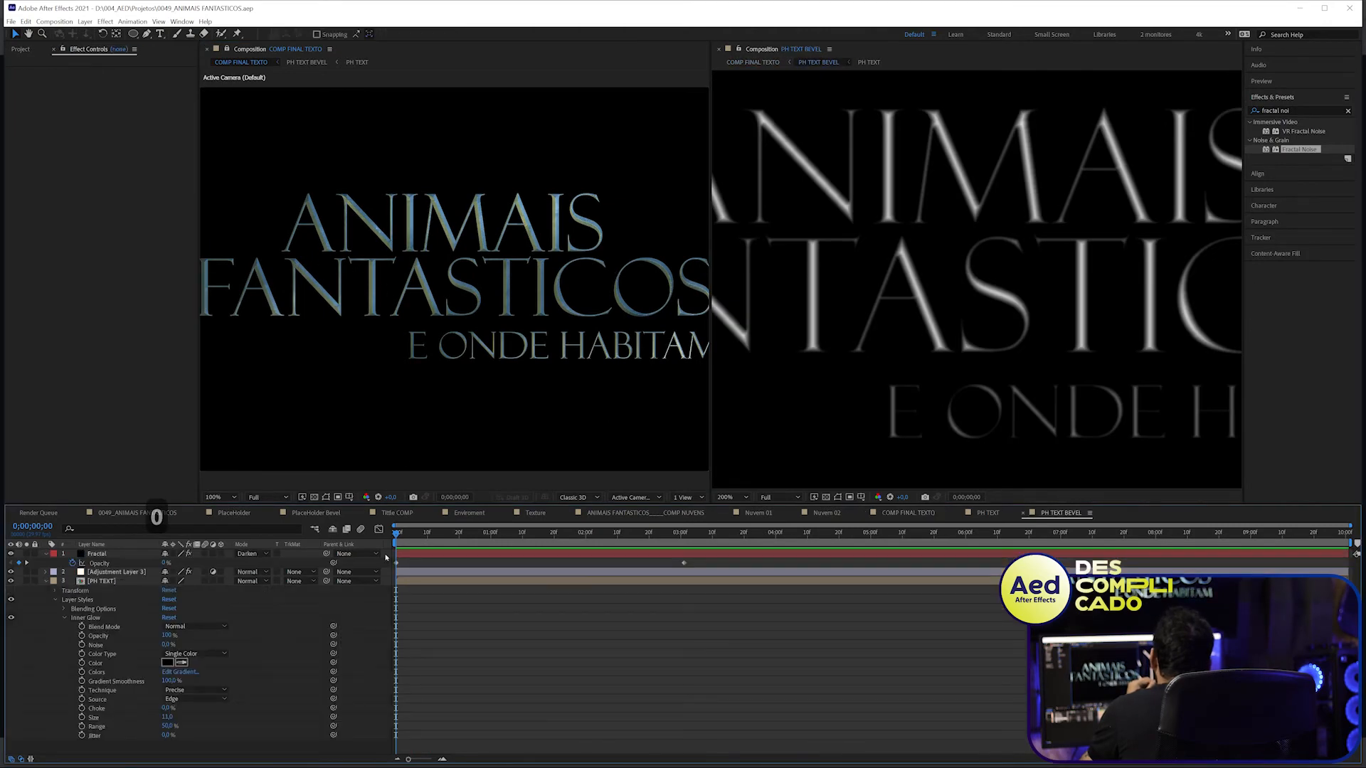
- Apply Easy Ease to both opacity keyframes of the Fractal layer and scrub through the fade
drag(715, 563, 493, 591)
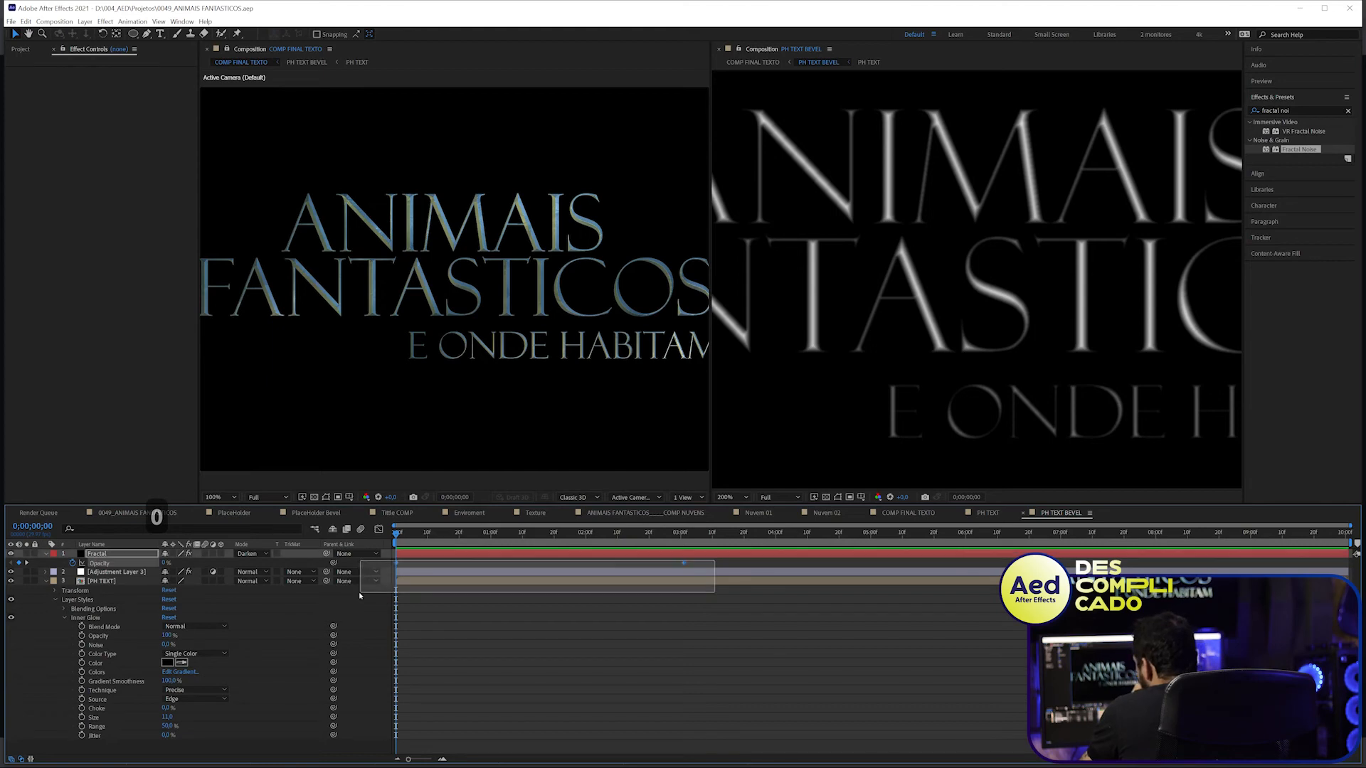
key(F9)
drag(503, 545, 809, 526)
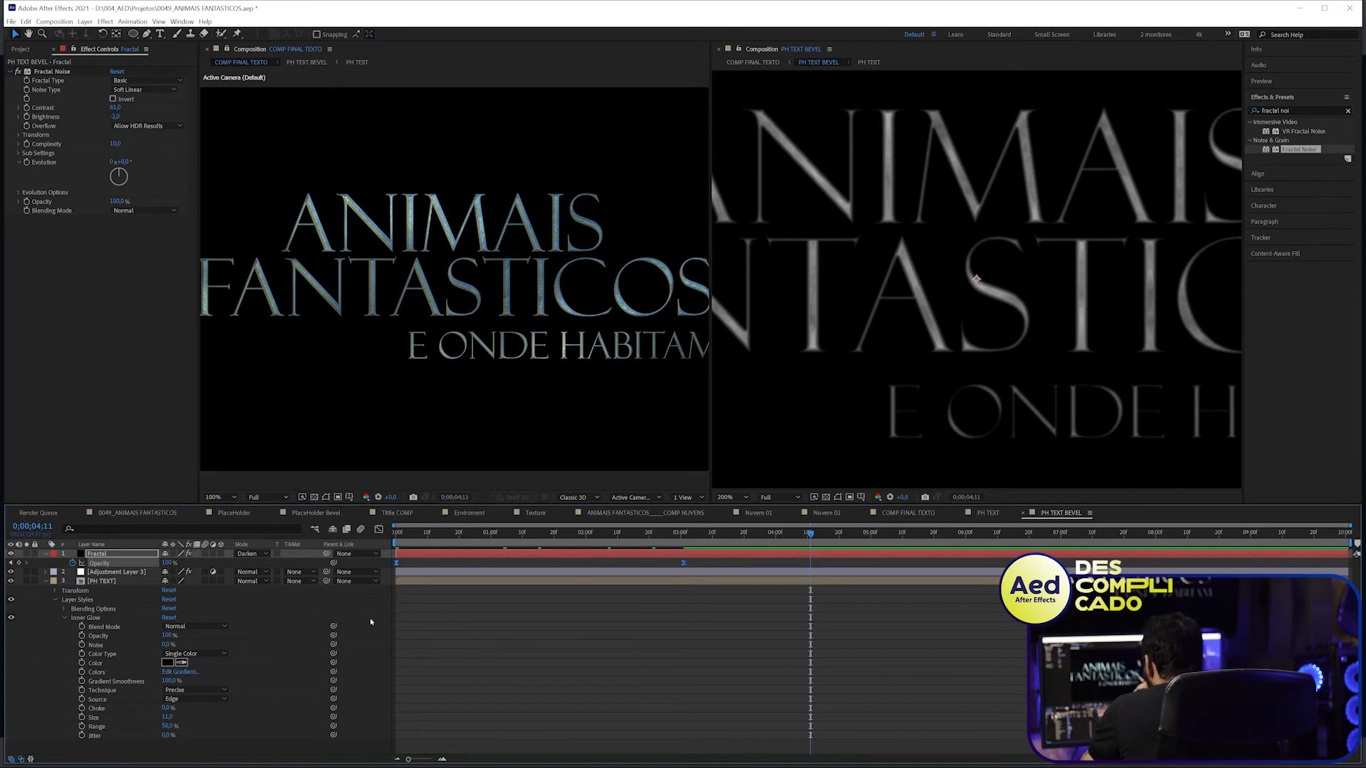
- Return to the COMP FINAL TEXTO composition and close the second composition viewer
key(Tab)
click(303, 620)
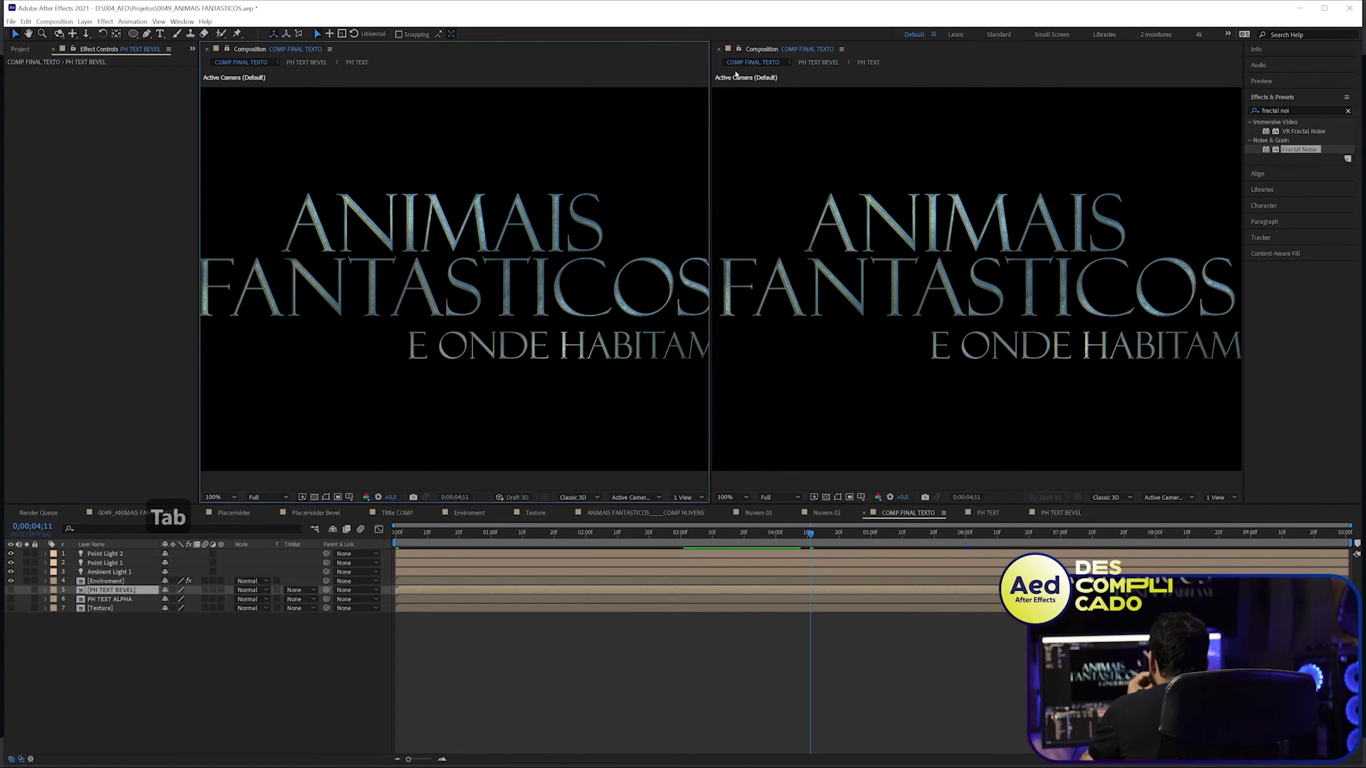
click(721, 49)
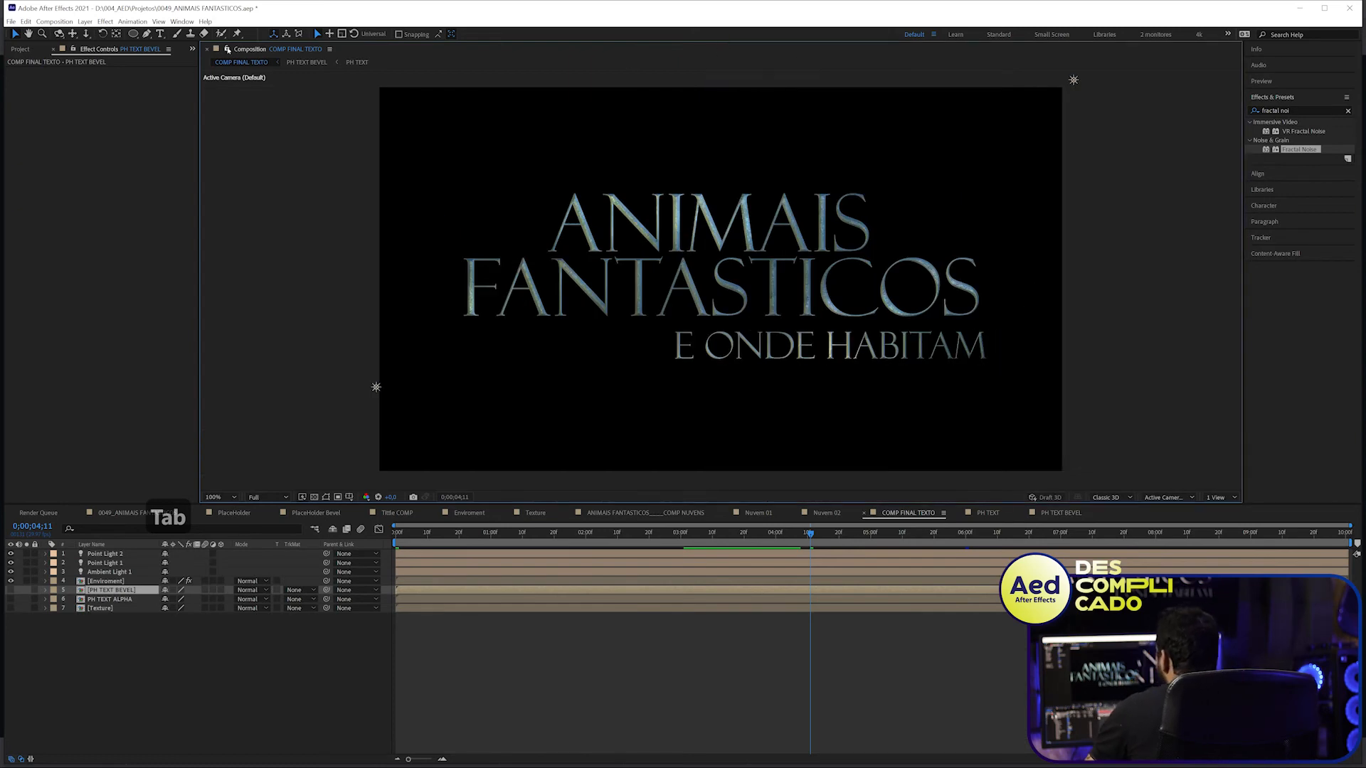
- Scrub through the title animation in COMP FINAL TEXTO and examine the effects on the Enviroment layer
click(565, 647)
drag(407, 532, 1158, 528)
scroll(722, 396, up, 1)
scroll(825, 386, down, 1)
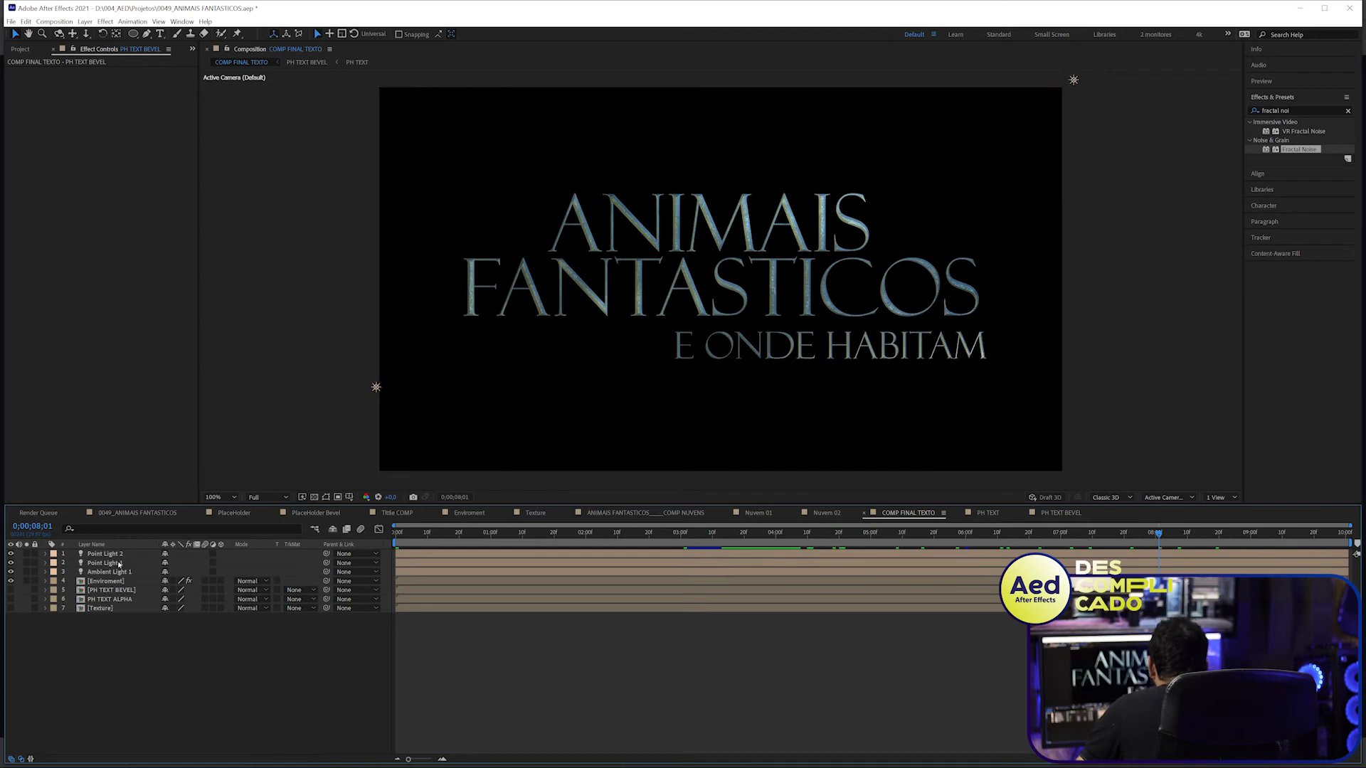
click(107, 581)
click(44, 90)
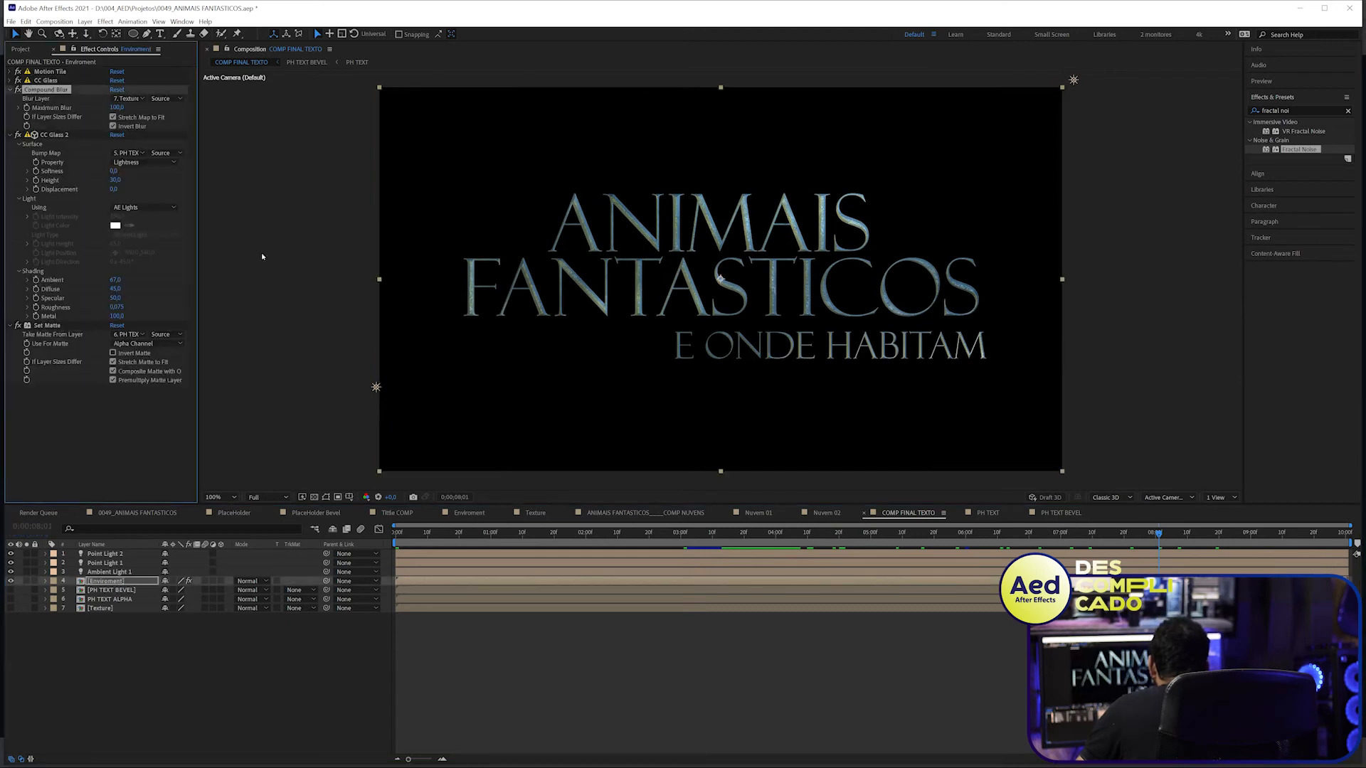
click(598, 533)
drag(605, 562, 841, 625)
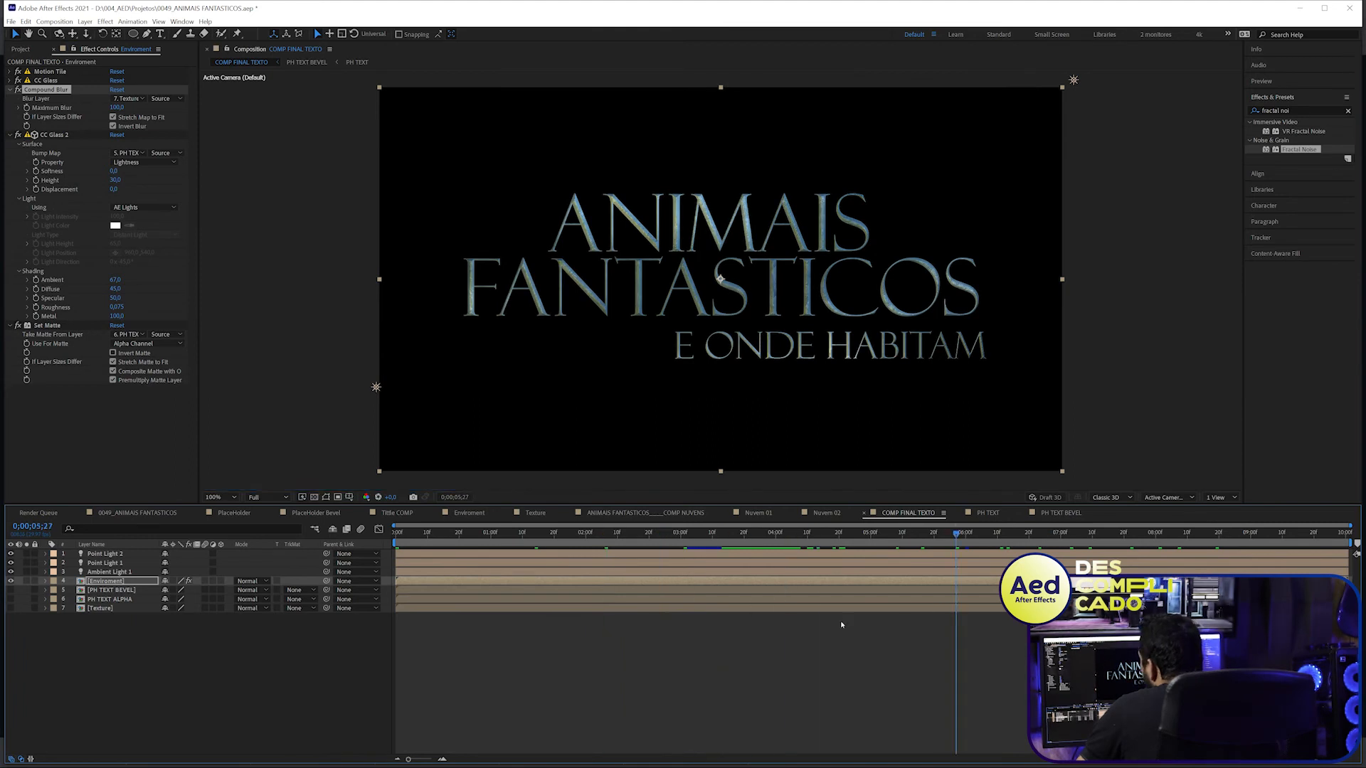
- Set Ambient Light 1's intensity to 100% and check the title at several frames back to the start
click(105, 553)
click(108, 572)
key(a)
key(a)
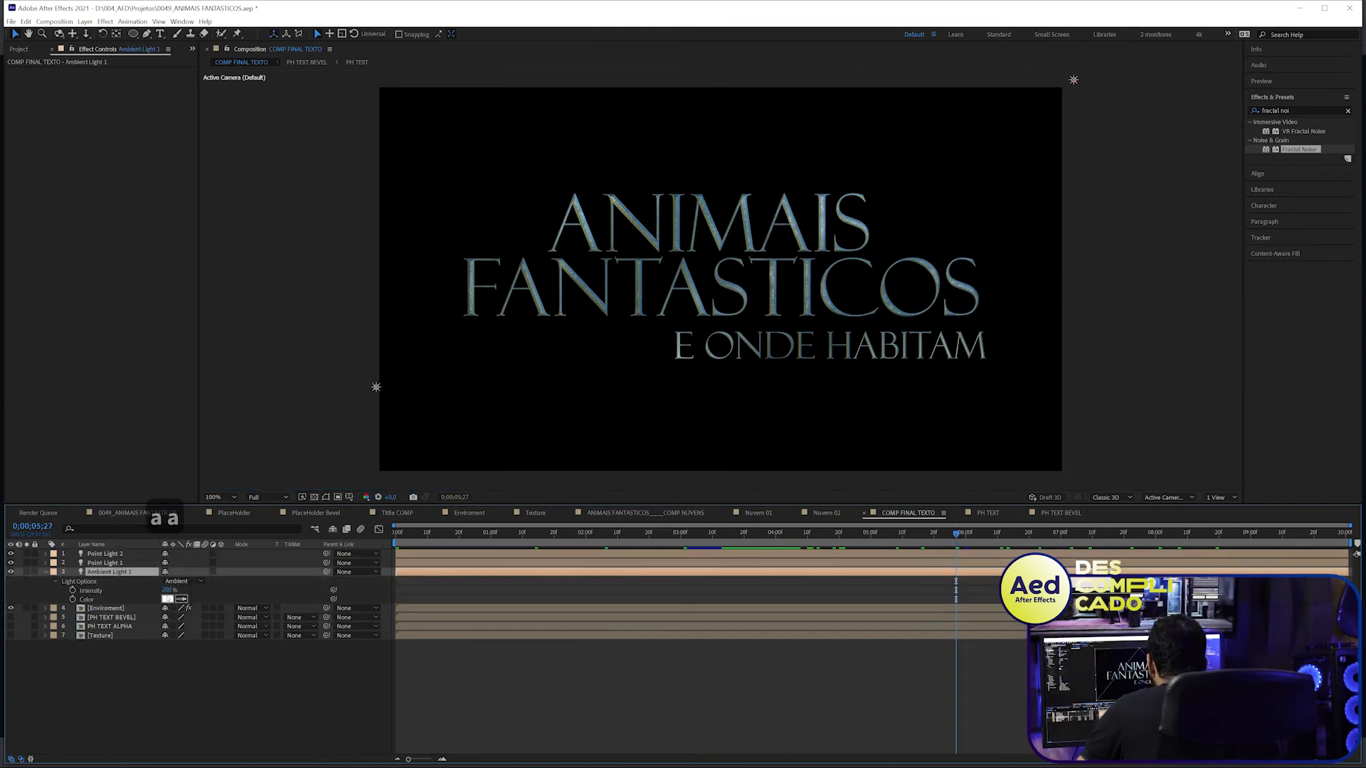
click(168, 590)
text(100)
key(Return)
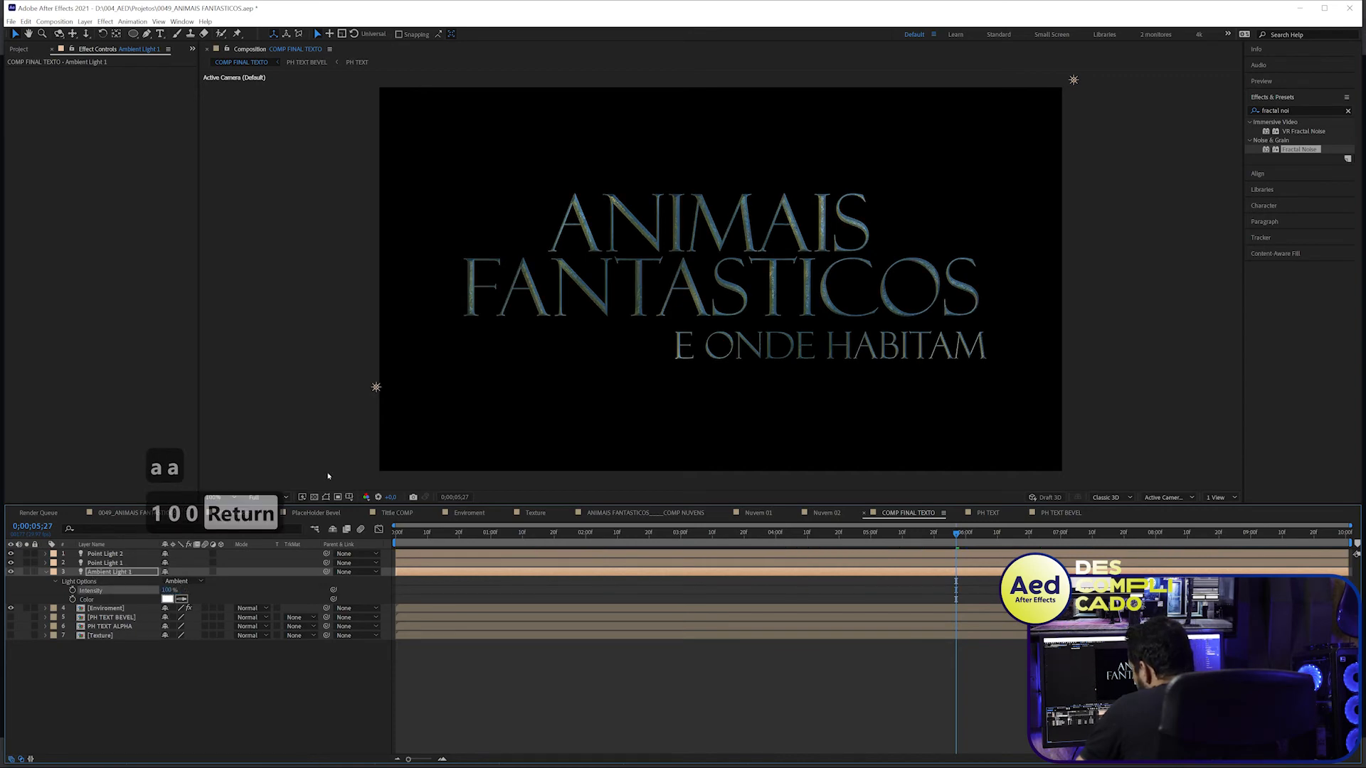
scroll(646, 313, up, 2)
scroll(646, 318, down, 2)
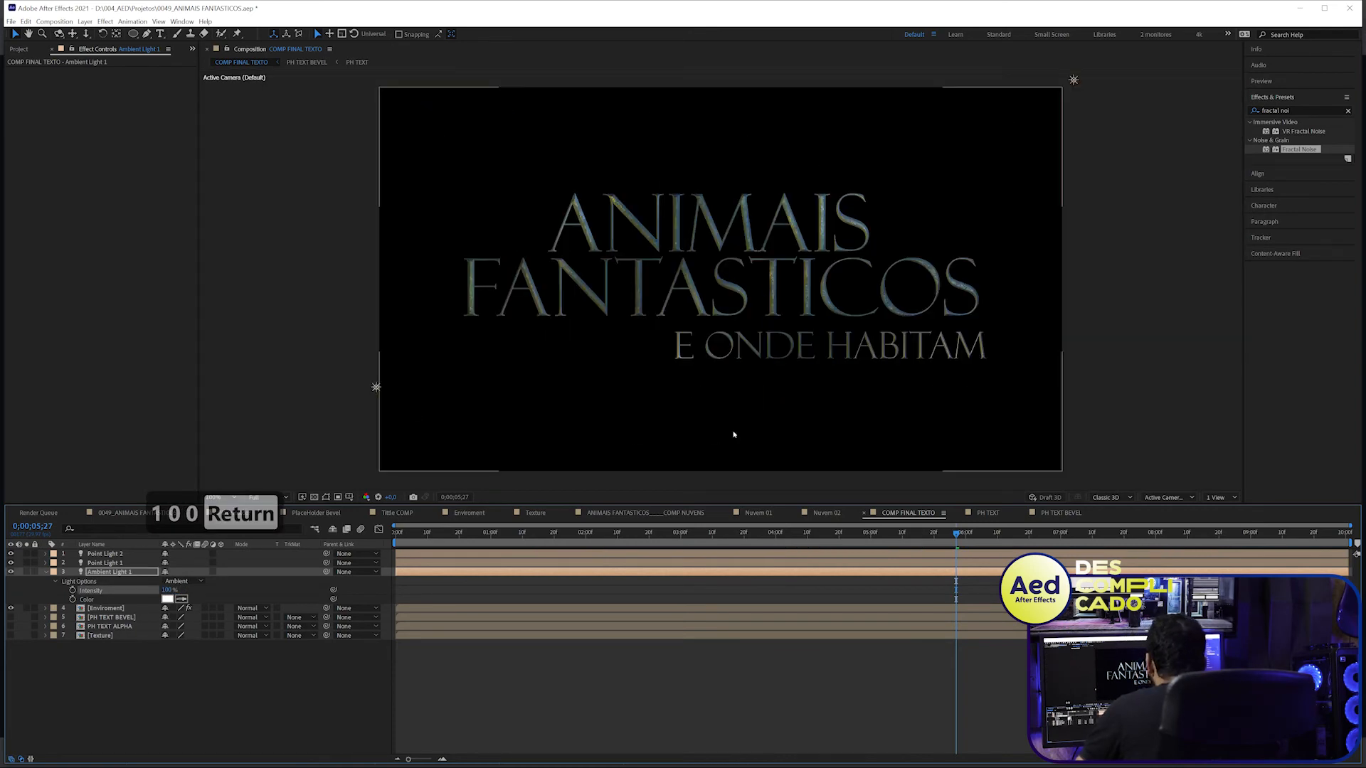
click(616, 533)
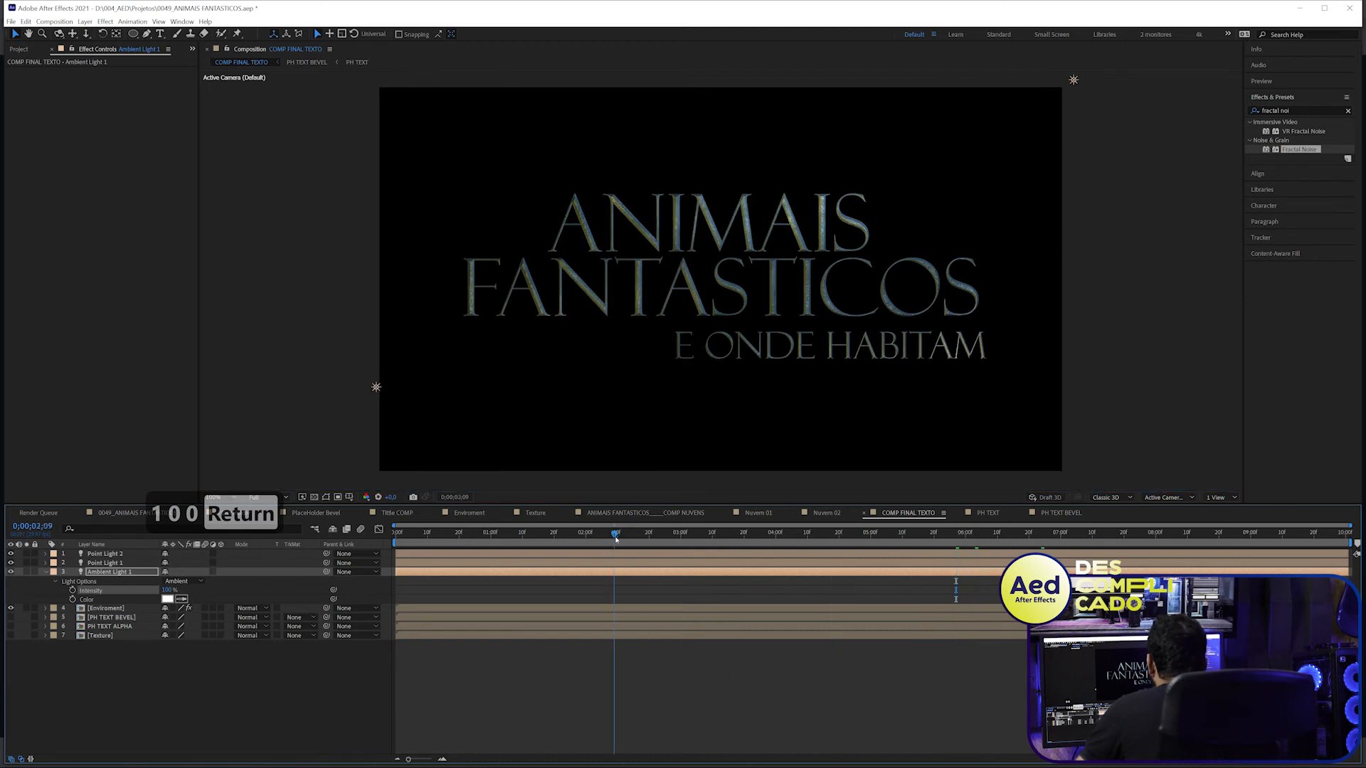
click(412, 535)
key(Home)
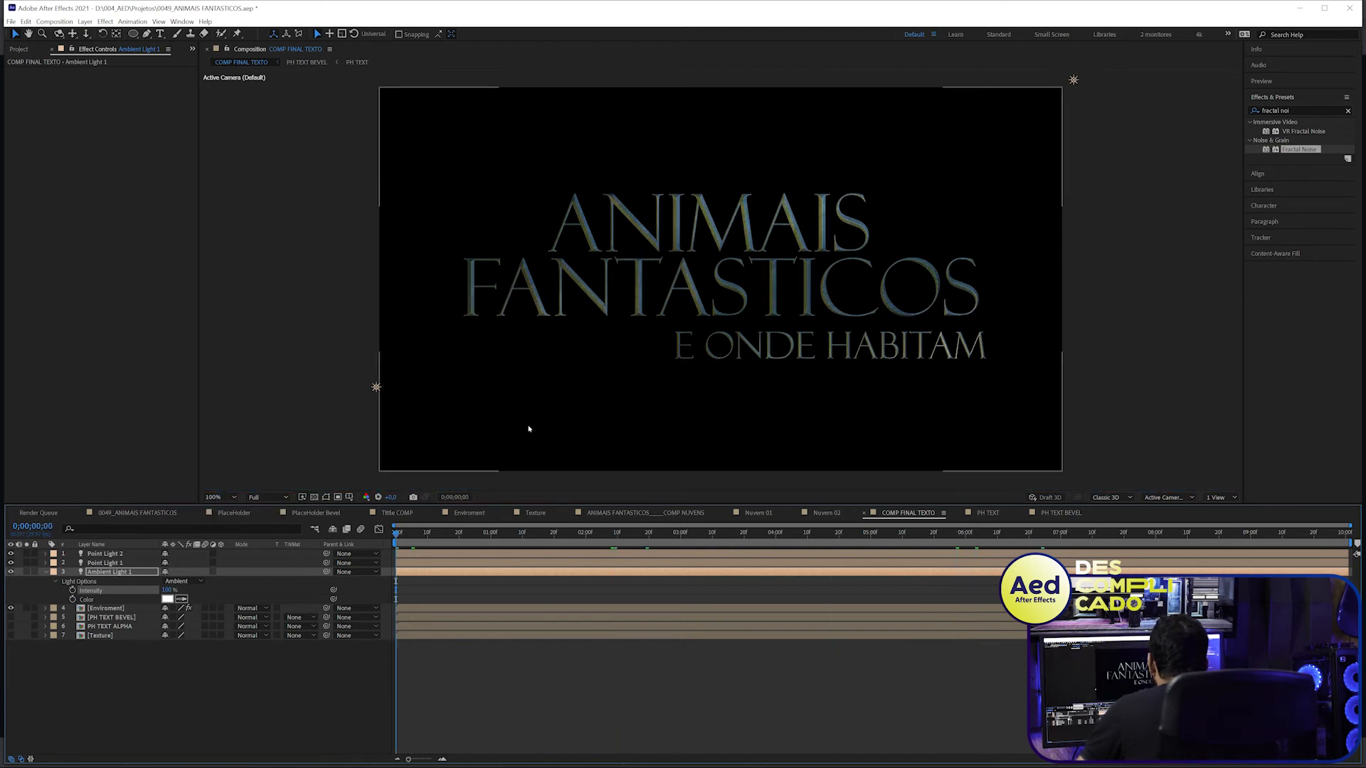
- Open the ANIMAIS FANTASTICOS COMP NUVENS clouds composition from the project
key(Tab)
click(162, 665)
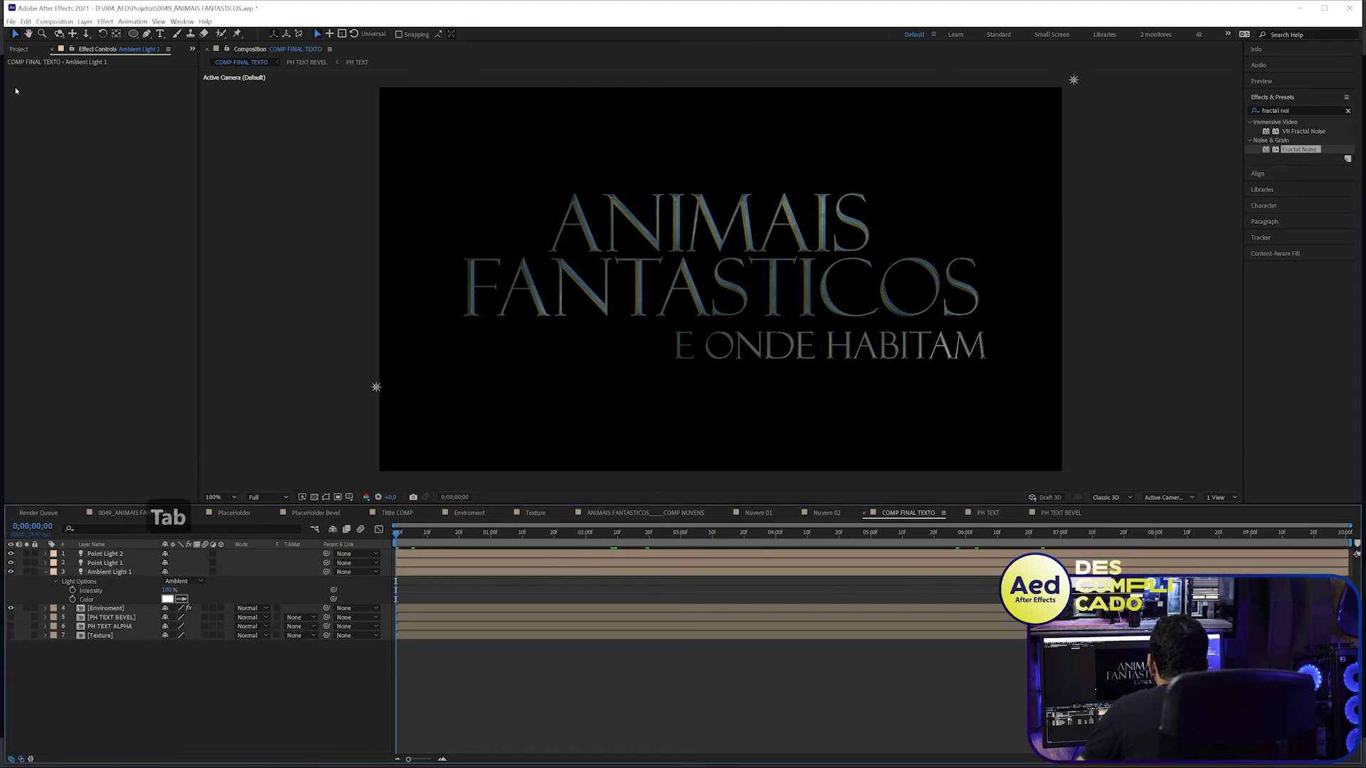
click(13, 50)
double_click(80, 165)
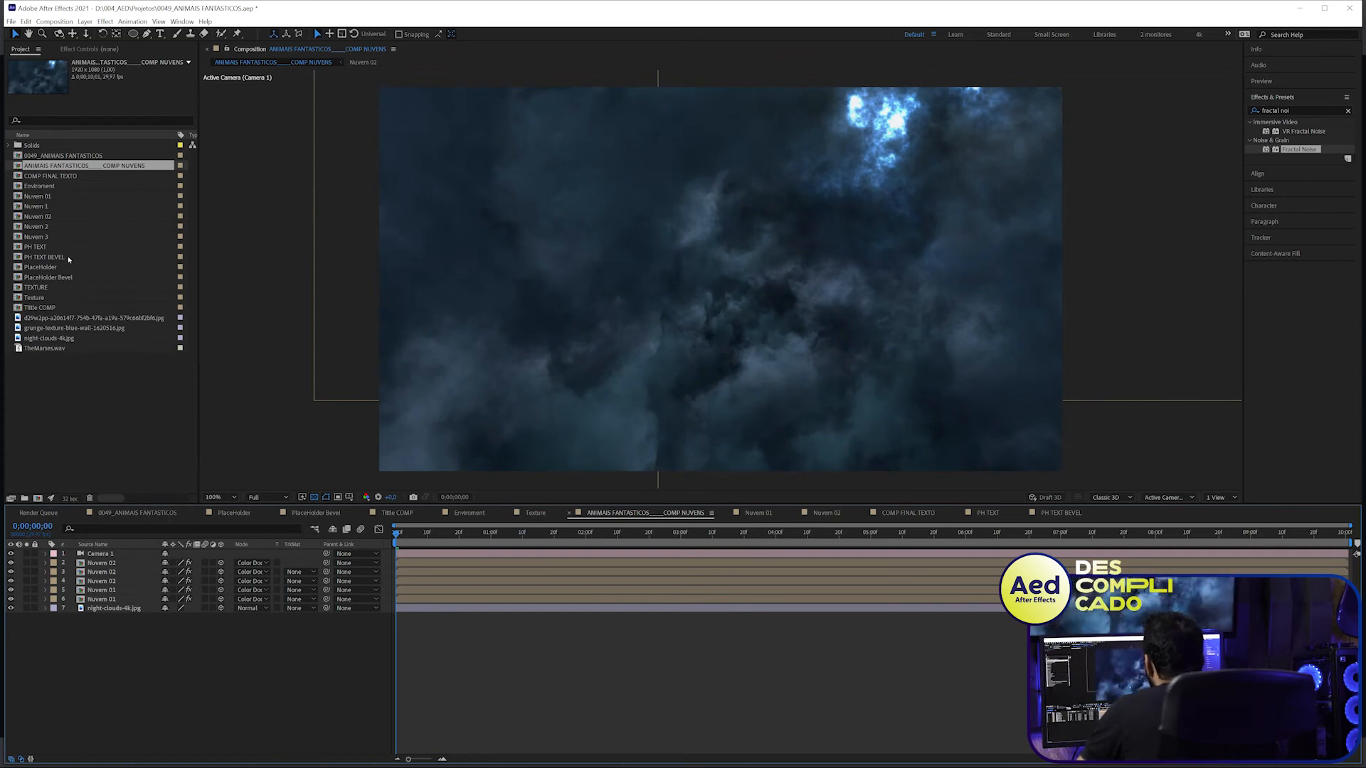
- Add COMP FINAL TEXTO to the clouds composition below Camera 1, make it a 3D layer and scrub through it
drag(46, 175, 143, 562)
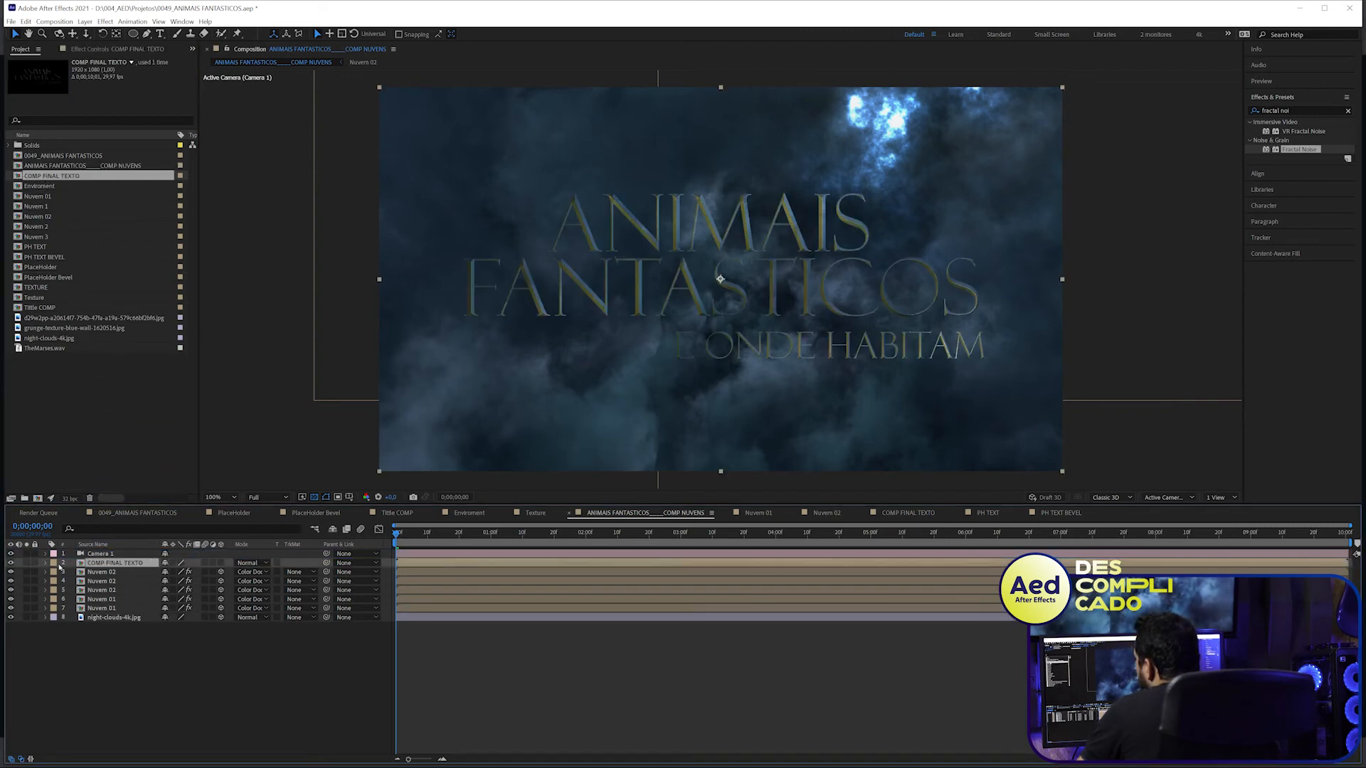
click(221, 562)
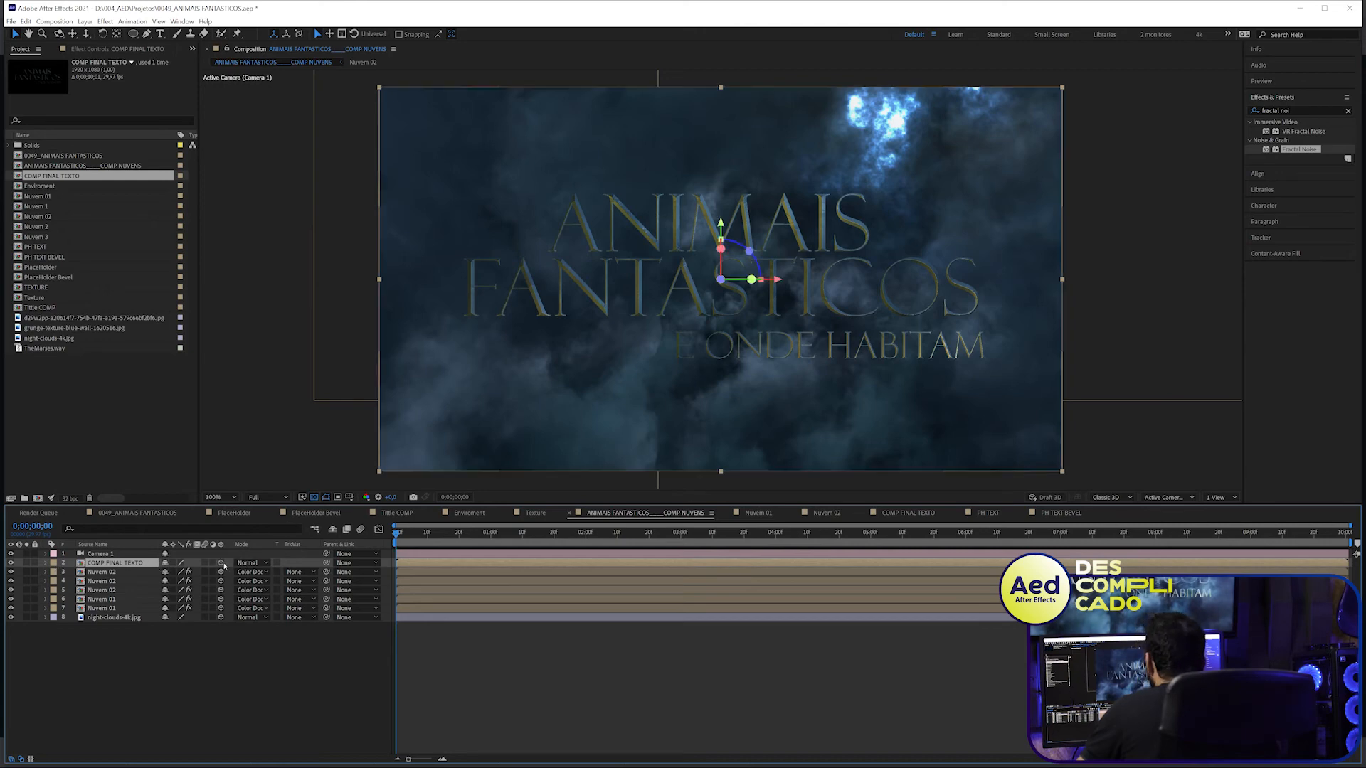
drag(683, 534, 386, 541)
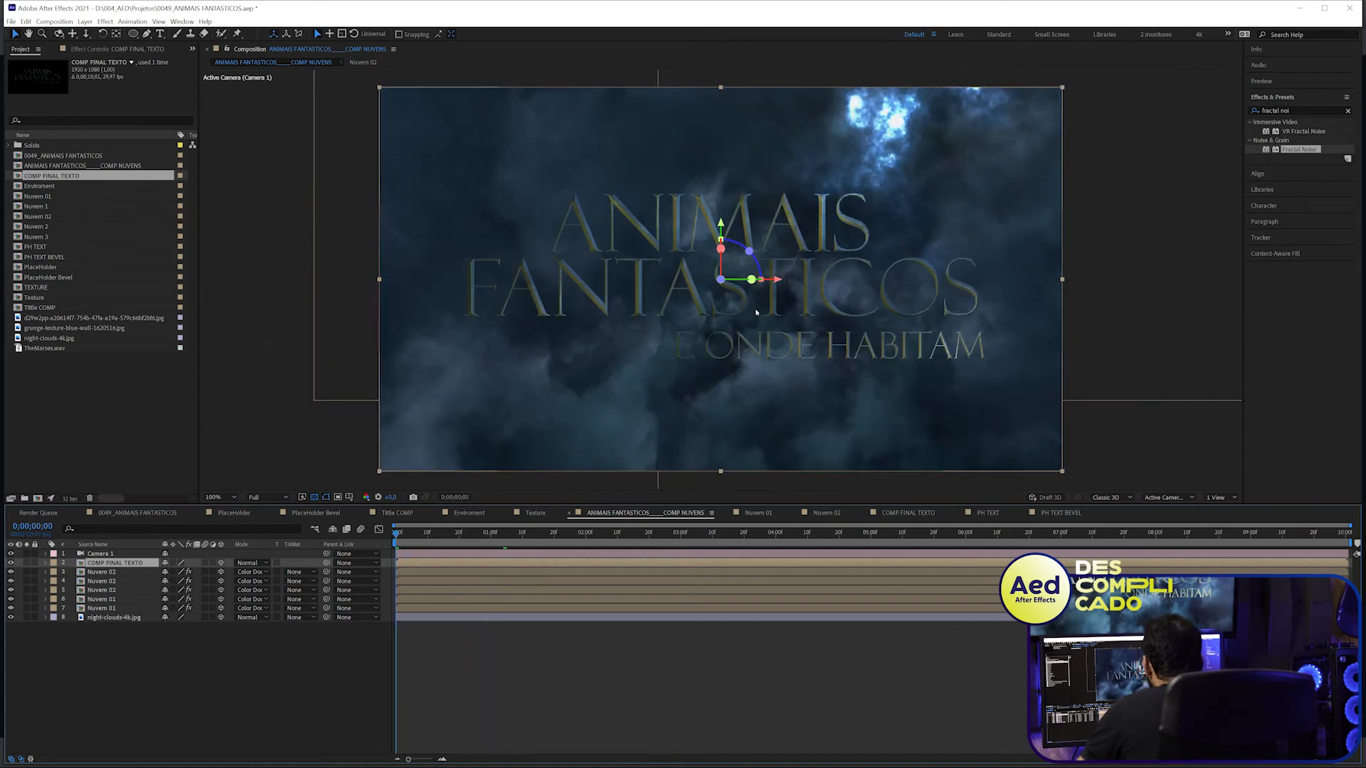
- Move the COMP FINAL TEXTO layer in depth, setting its Z position to about -1300 near the composition's end
key(p)
drag(198, 573, 235, 592)
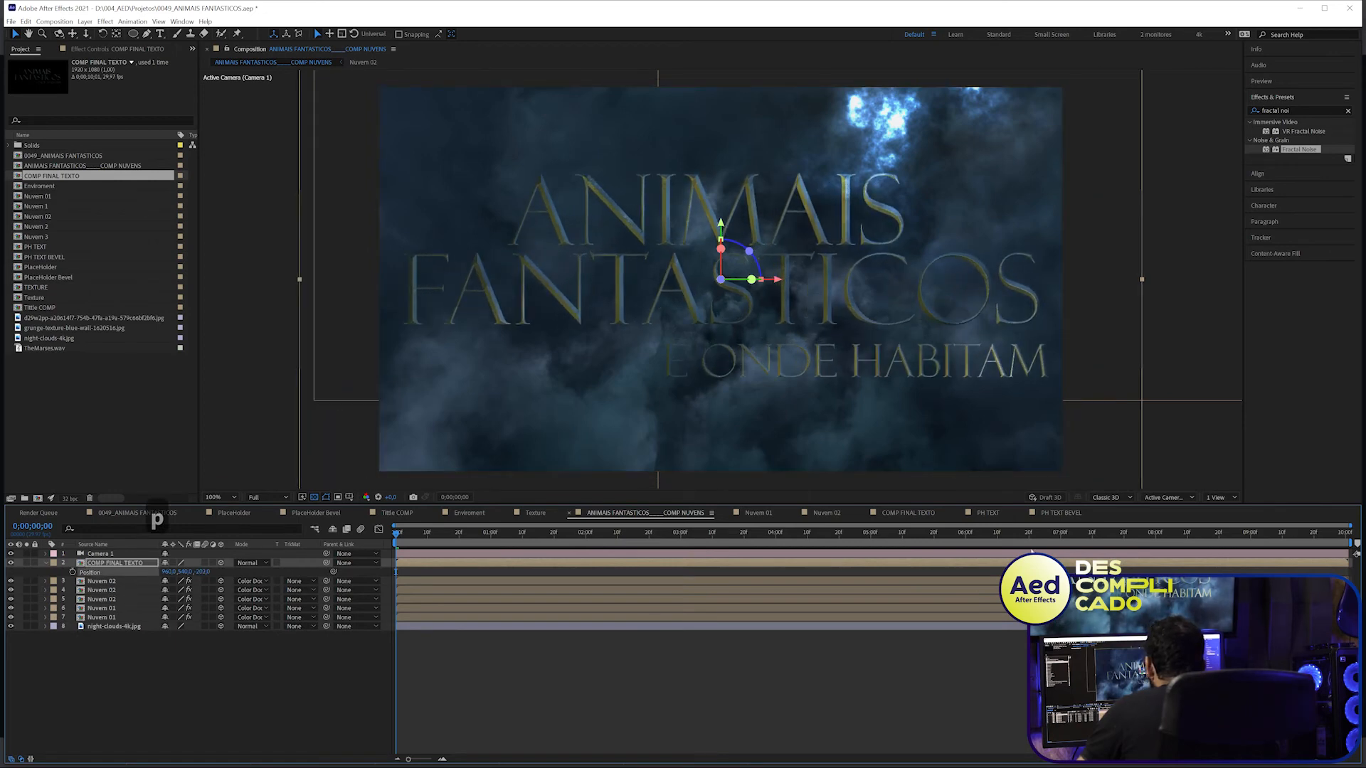
click(1314, 534)
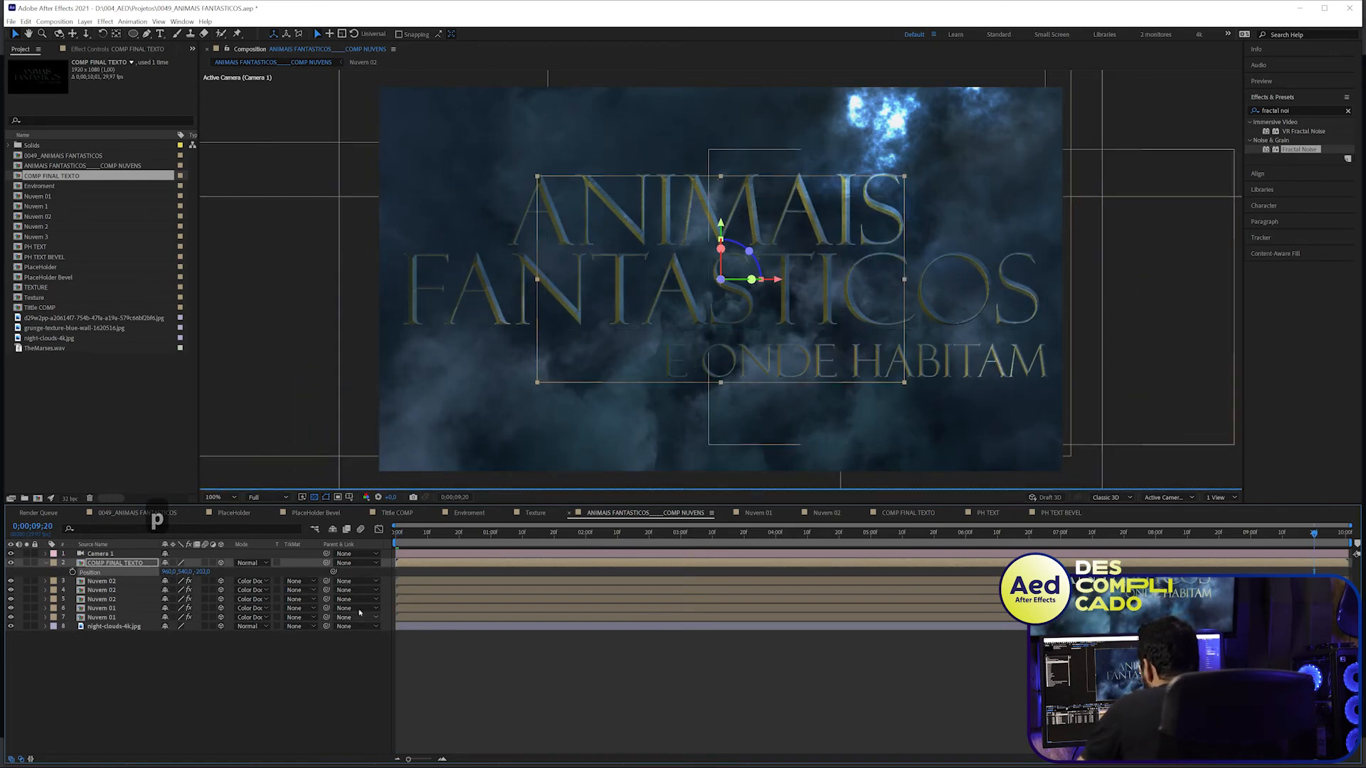
mouse_move(205, 572)
mouse_down()
mouse_move(264, 573)
mouse_move(187, 572)
mouse_up()
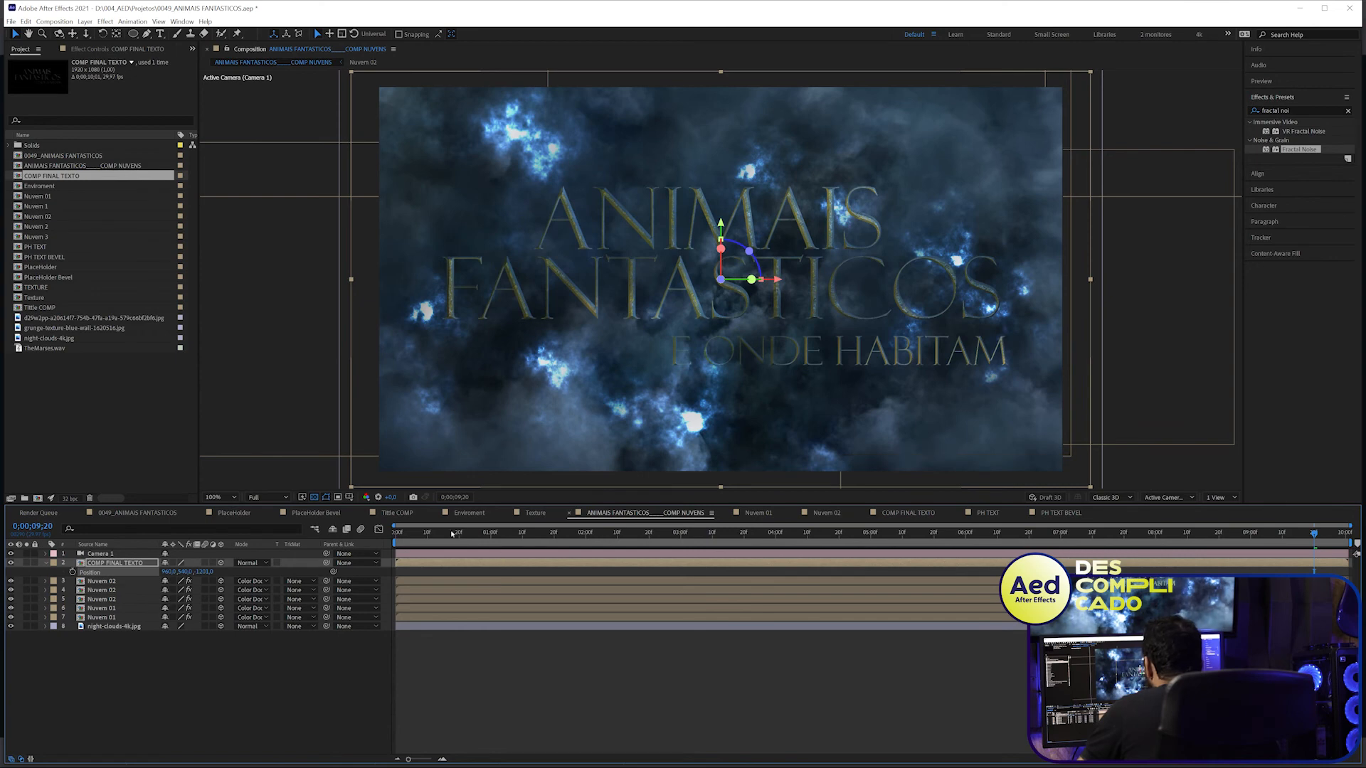
- Preview the title over the clouds and enable motion blur for the COMP FINAL TEXTO layer
click(480, 543)
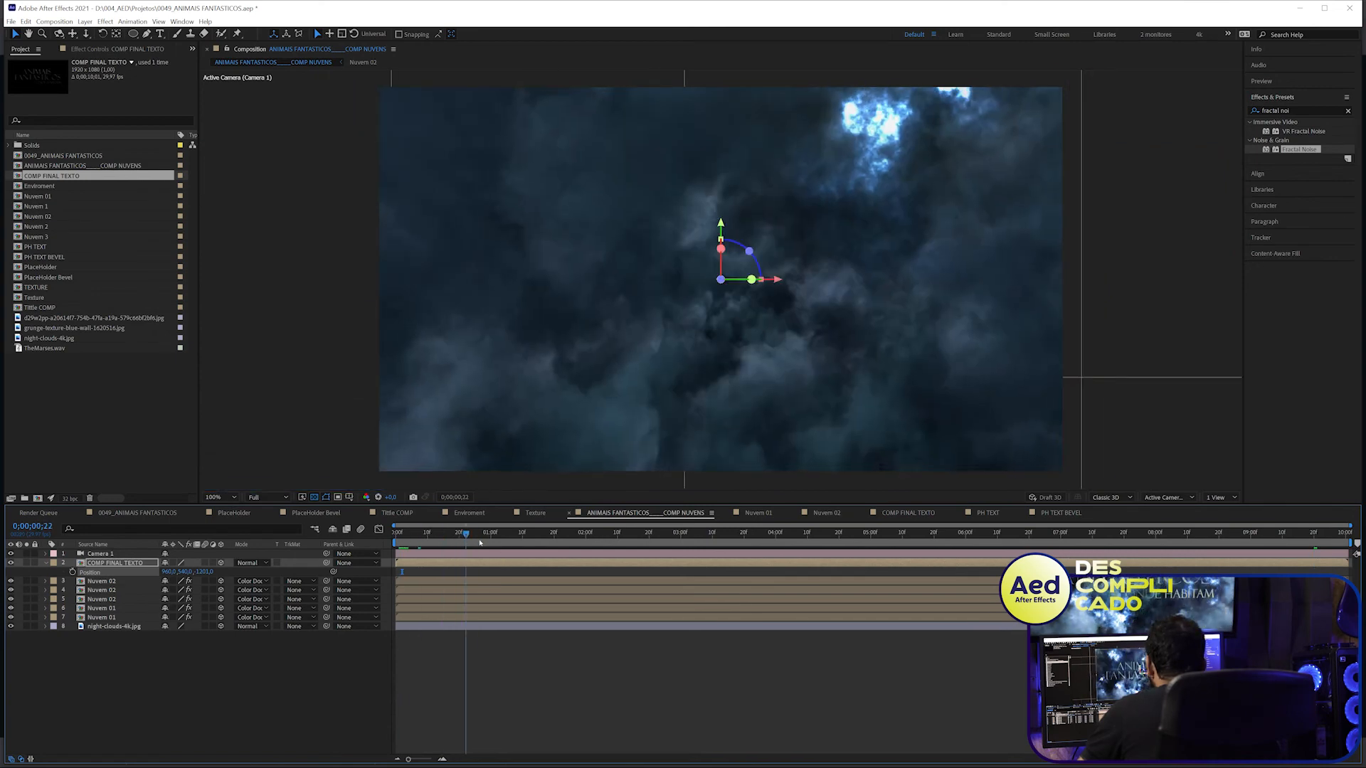
key(space)
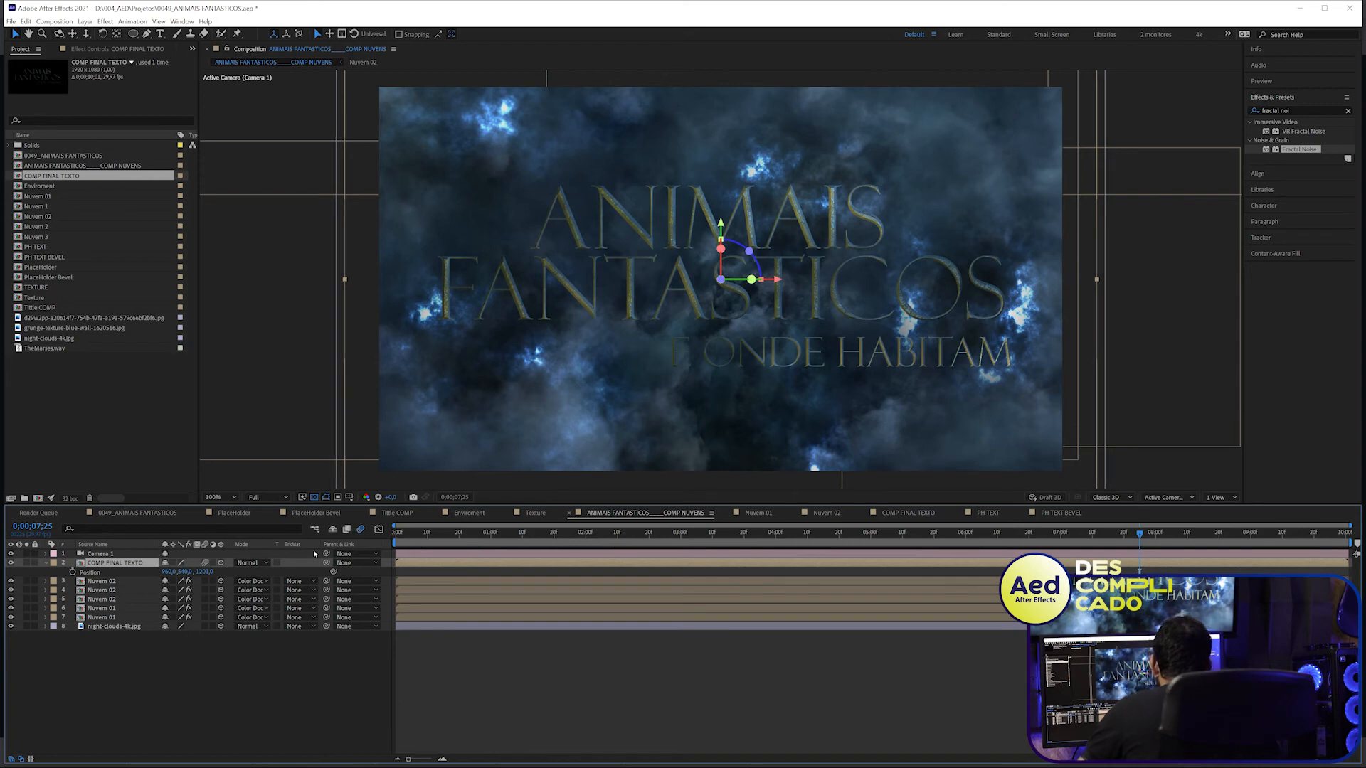
drag(426, 539, 848, 552)
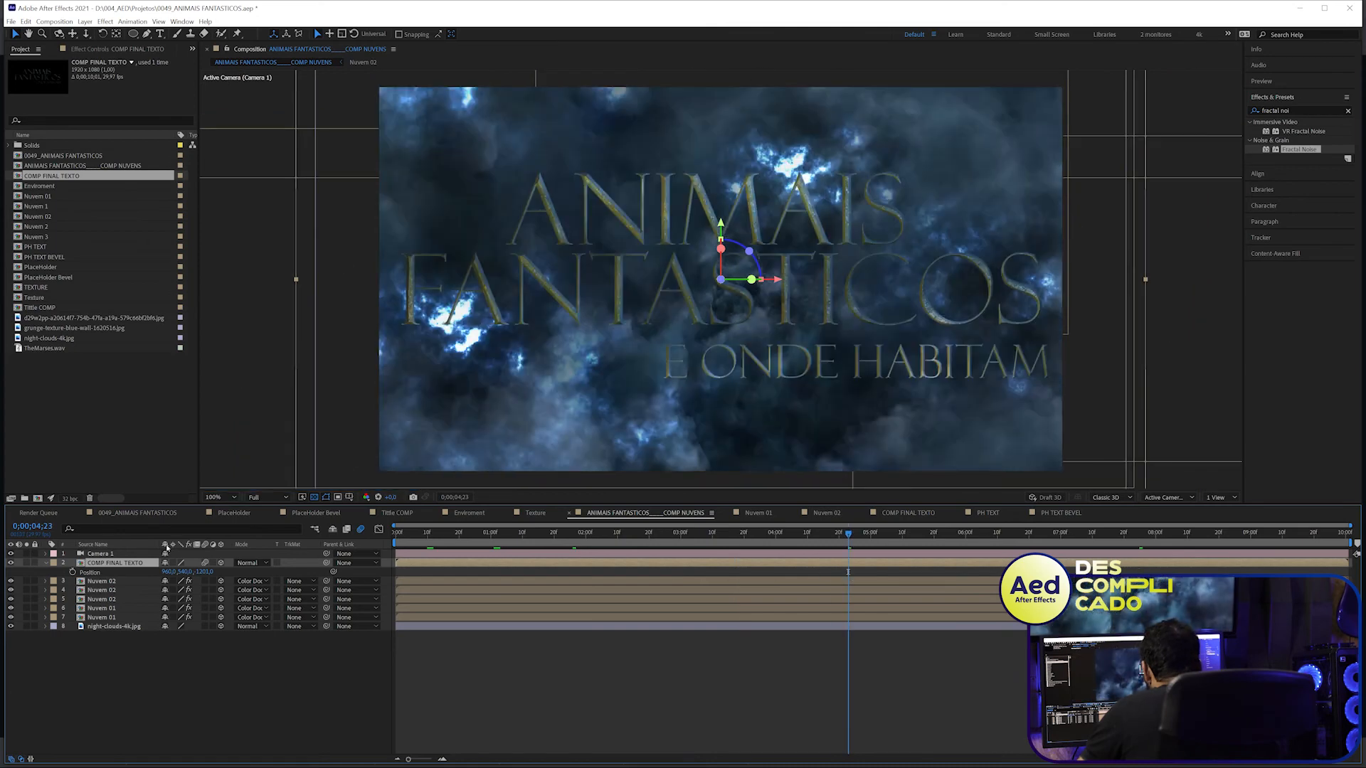
- Inside COMP FINAL TEXTO, duplicate the Enviroment layer and rename the lower copy 3D
double_click(127, 563)
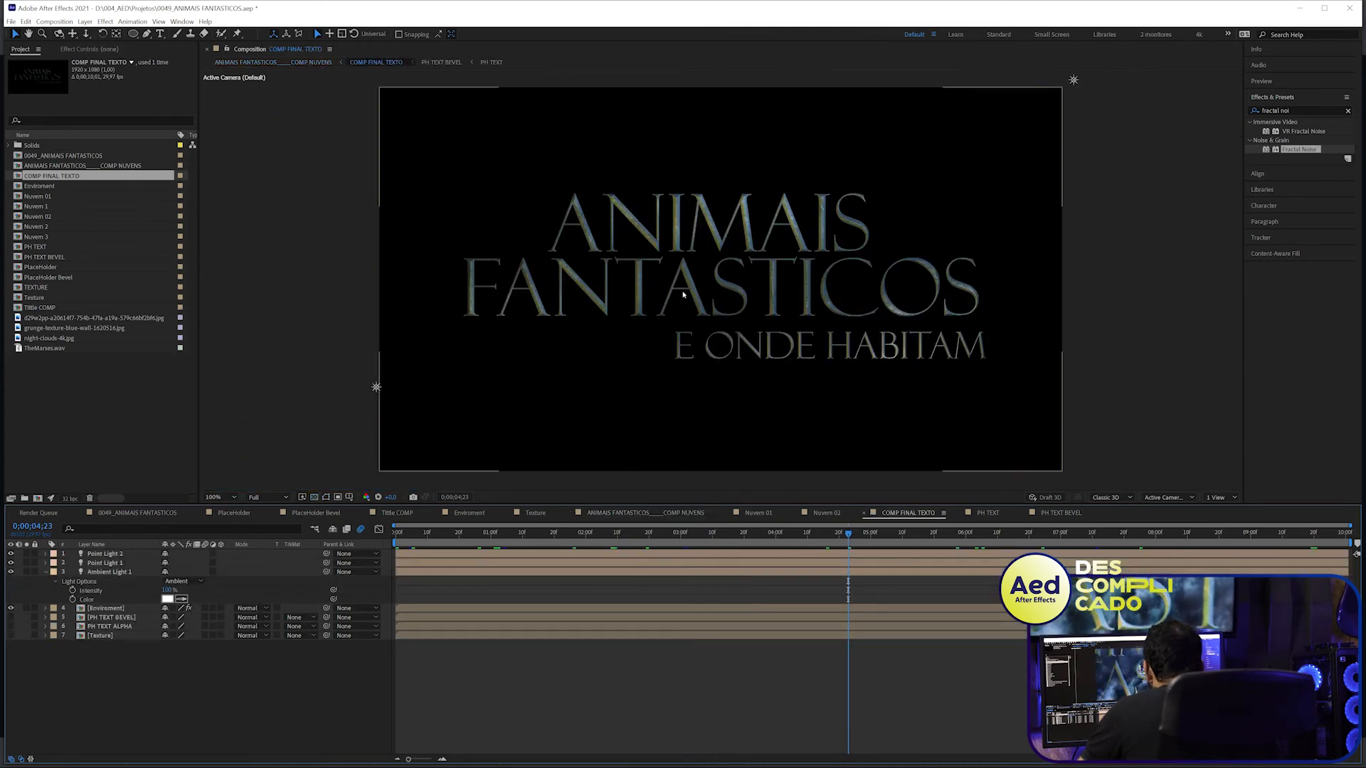
click(108, 609)
key(ctrl+d)
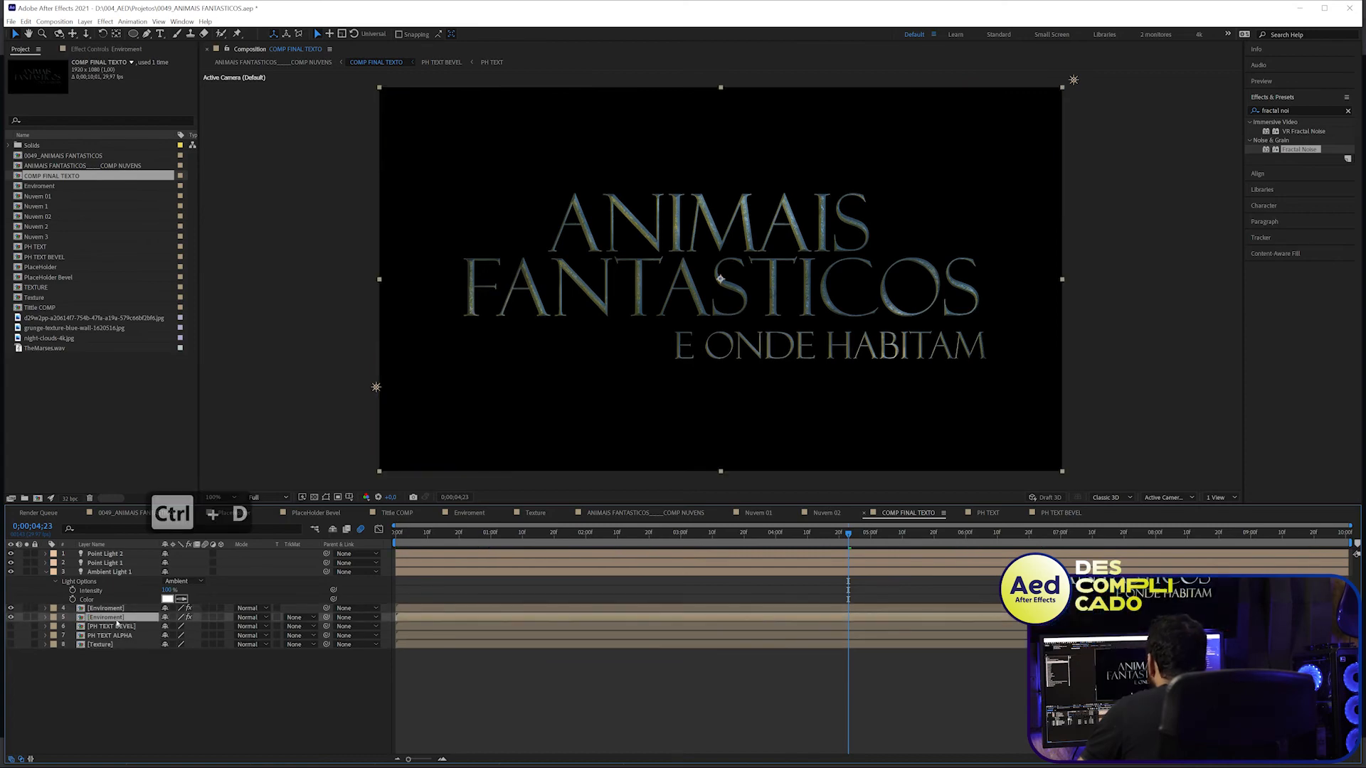
key(Return)
text(3D)
key(Return)
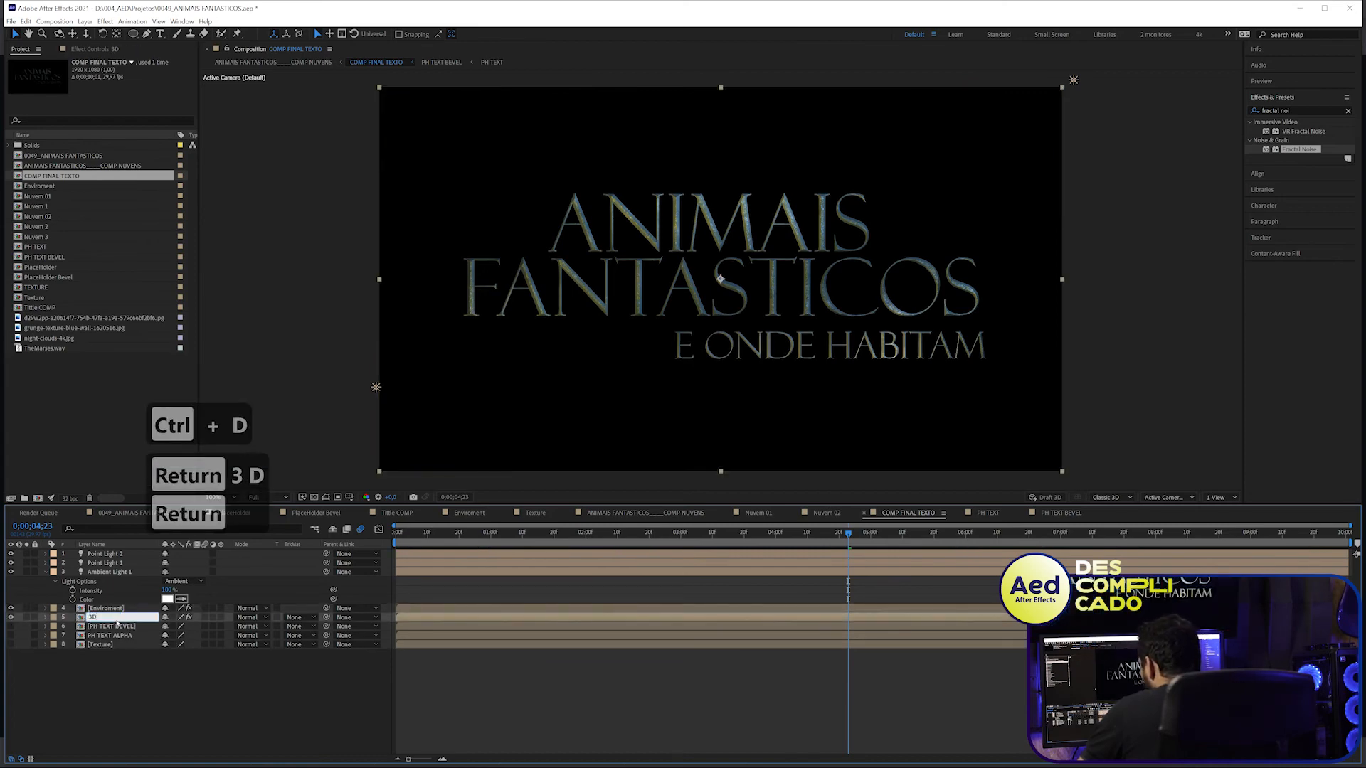
- Disable the Motion Tile, CC Glass and Compound Blur effects on the 3D layer
click(74, 50)
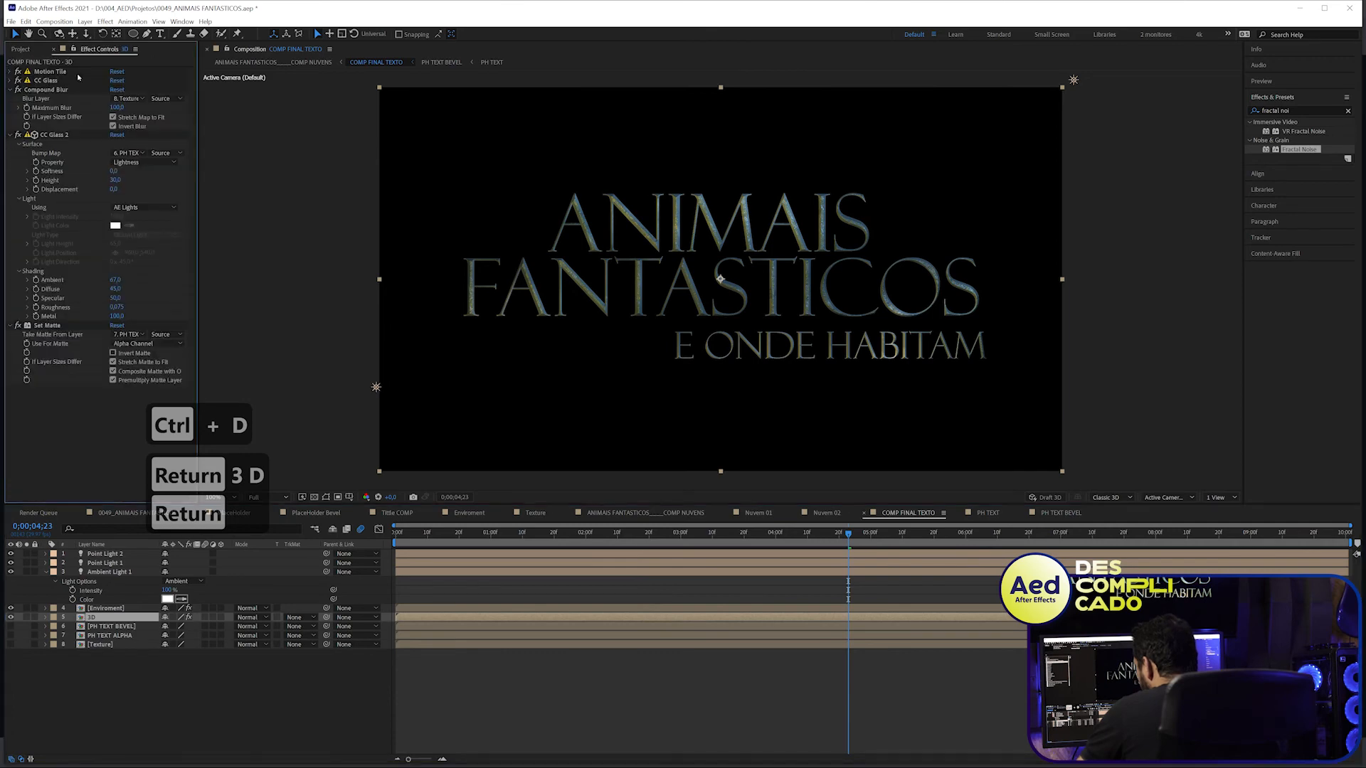
ctrl+click(50, 81)
click(47, 72)
ctrl+click(40, 82)
ctrl+click(40, 90)
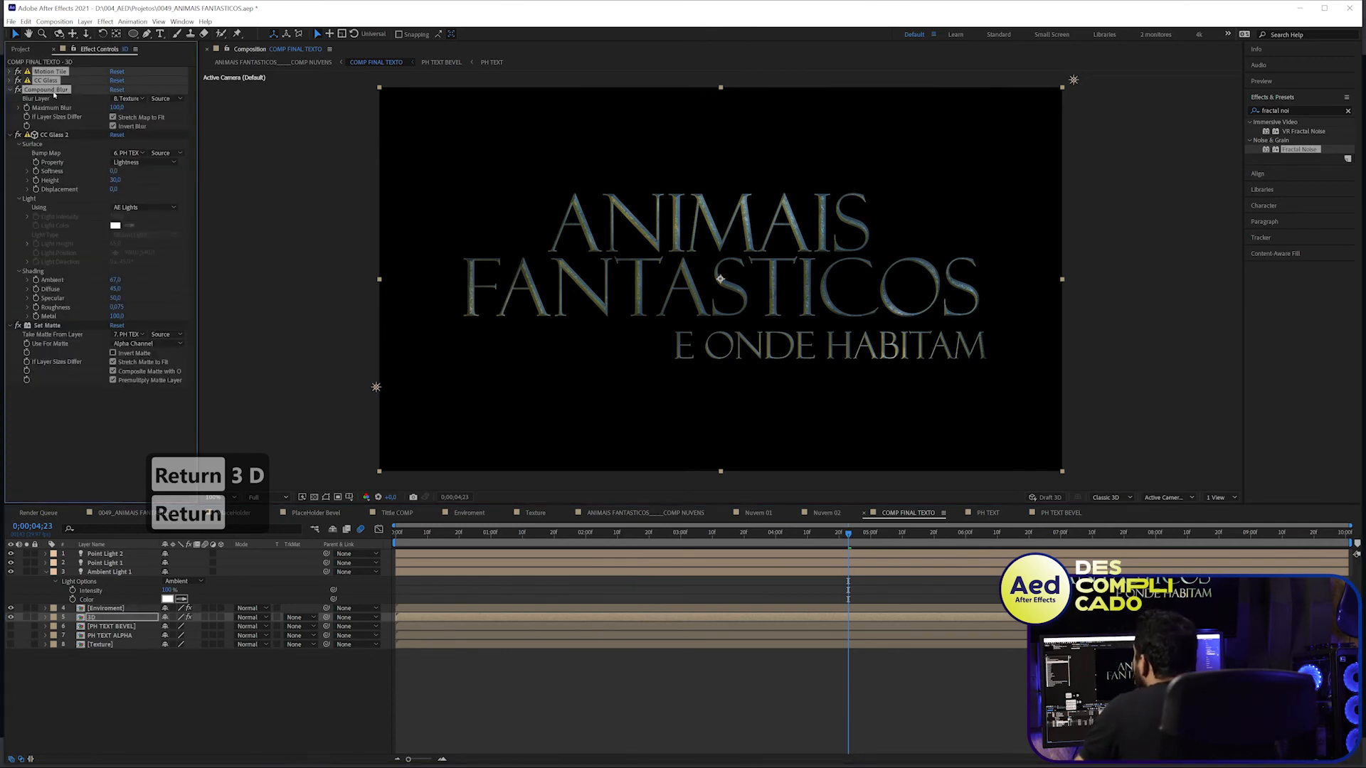
click(64, 435)
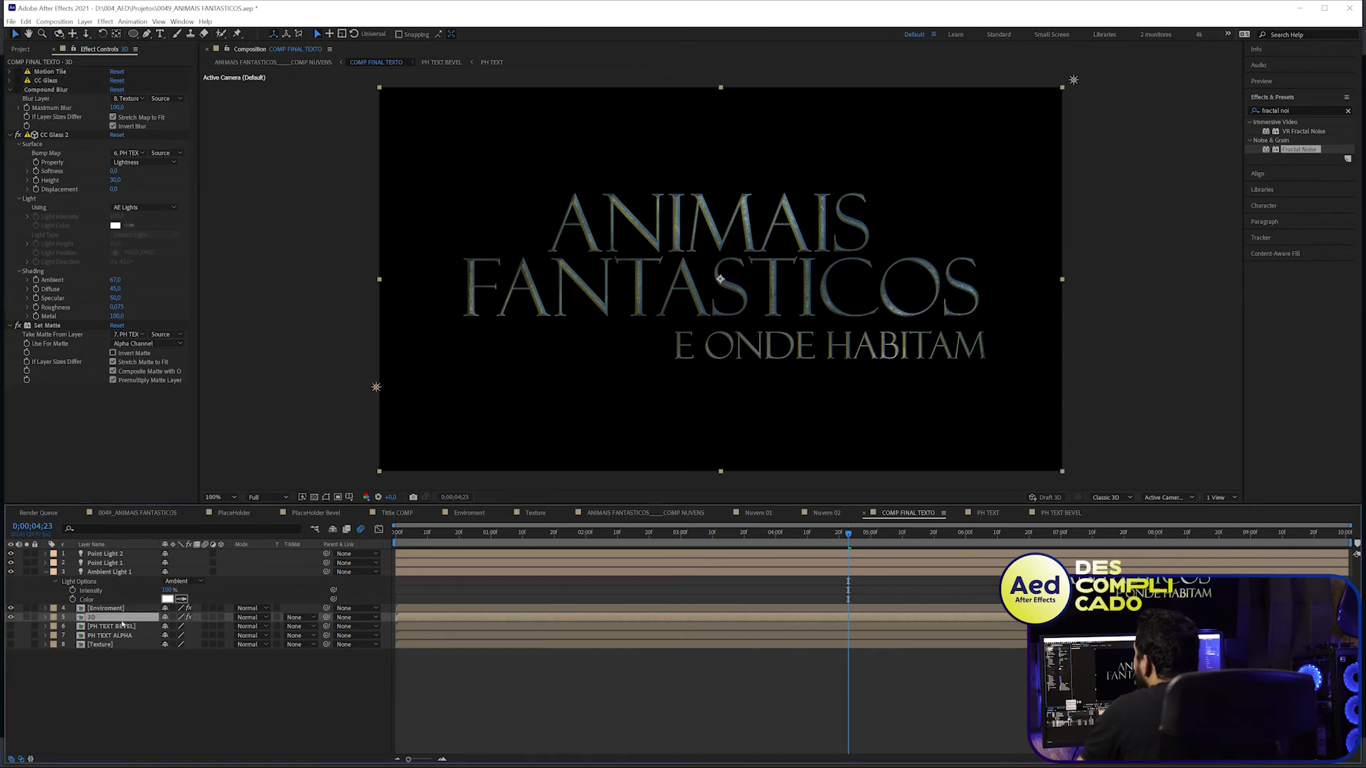
- Find the CC Radial Blur effect and apply it to the 3D layer
drag(1302, 110, 1195, 103)
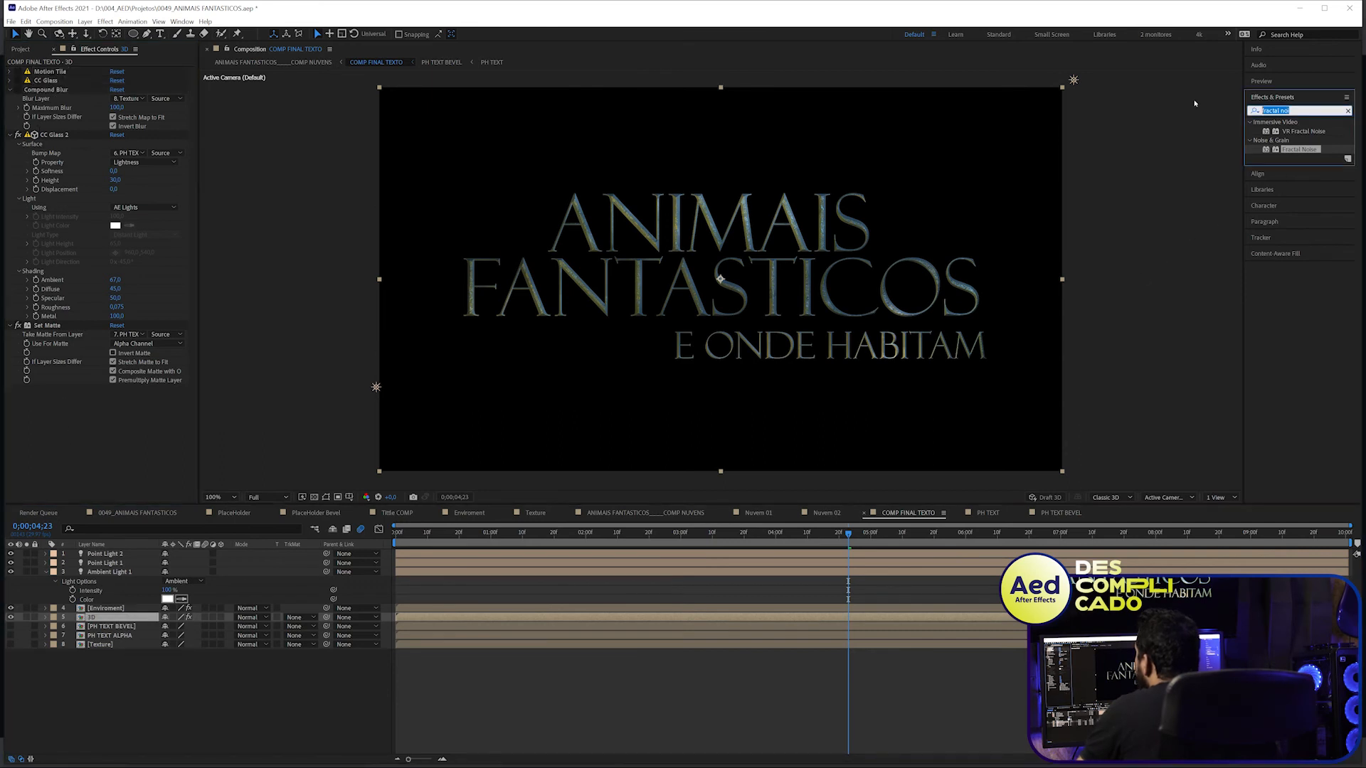
text(cc radi)
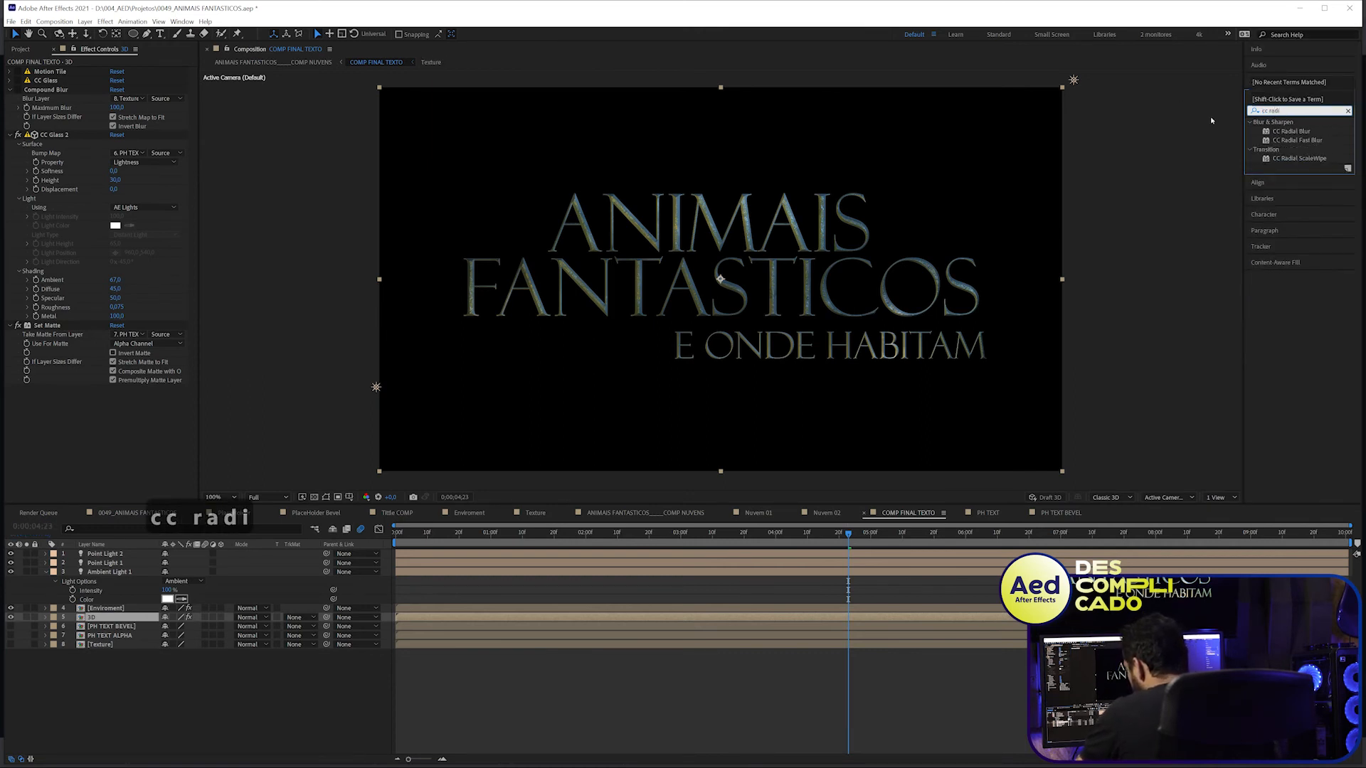
drag(1292, 130, 916, 328)
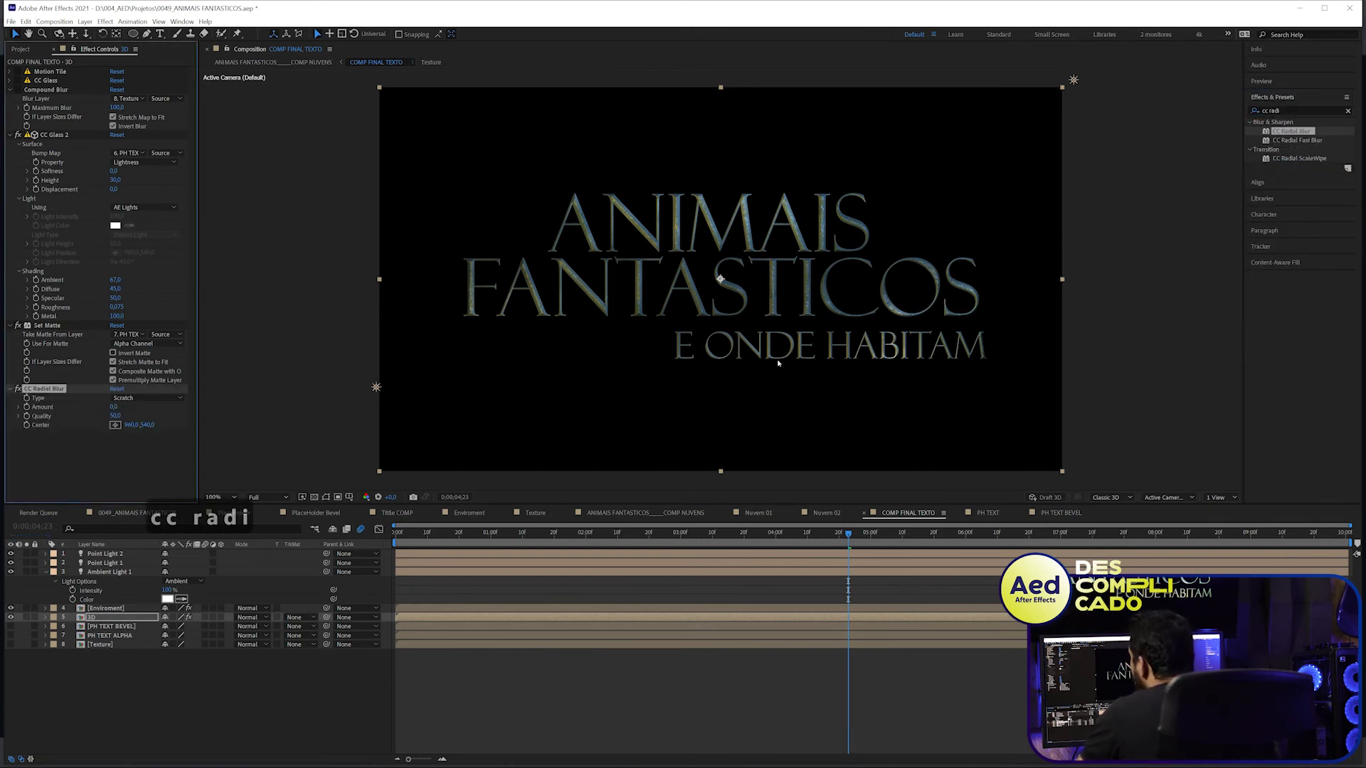
- Show the transparency grid and set the 3D layer's CC Radial Blur to Fading Zoom with an amount of -5
click(314, 497)
key(period)
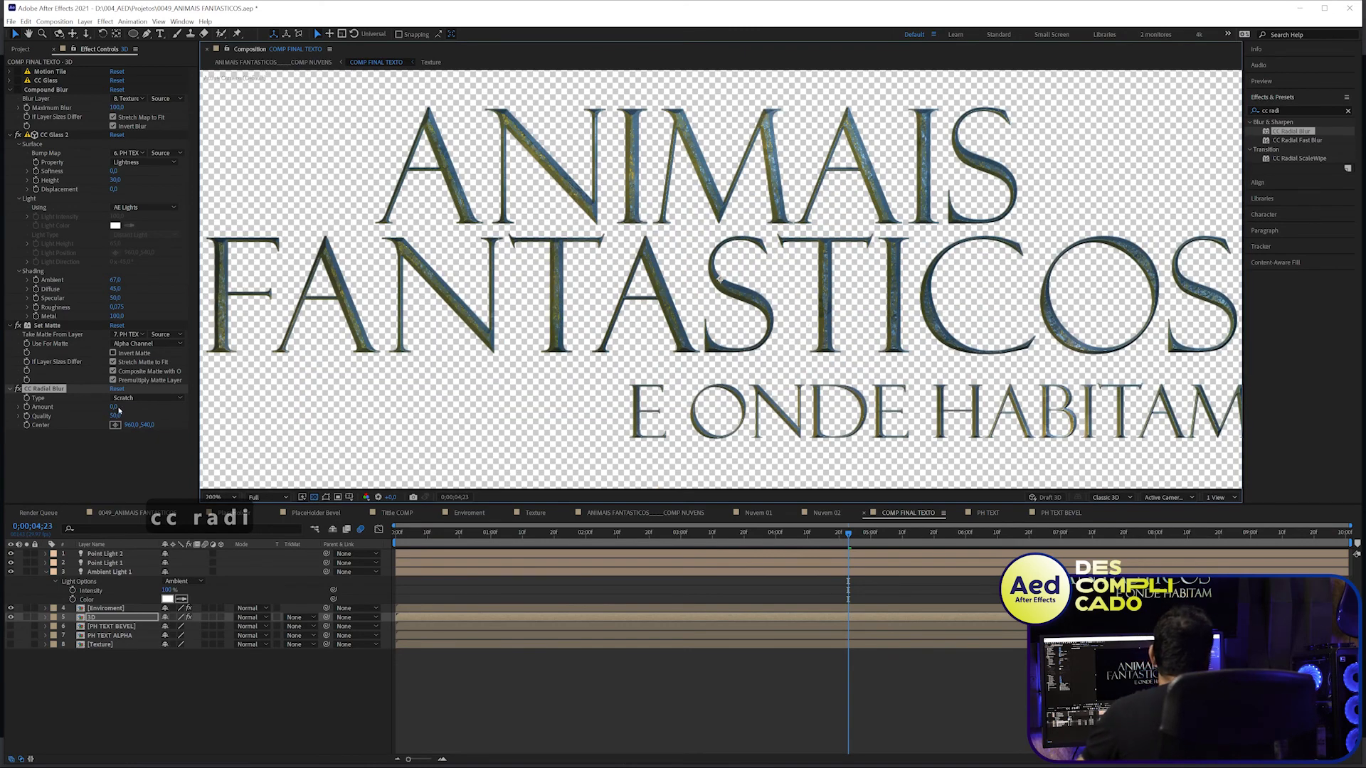
click(146, 398)
click(131, 413)
click(115, 406)
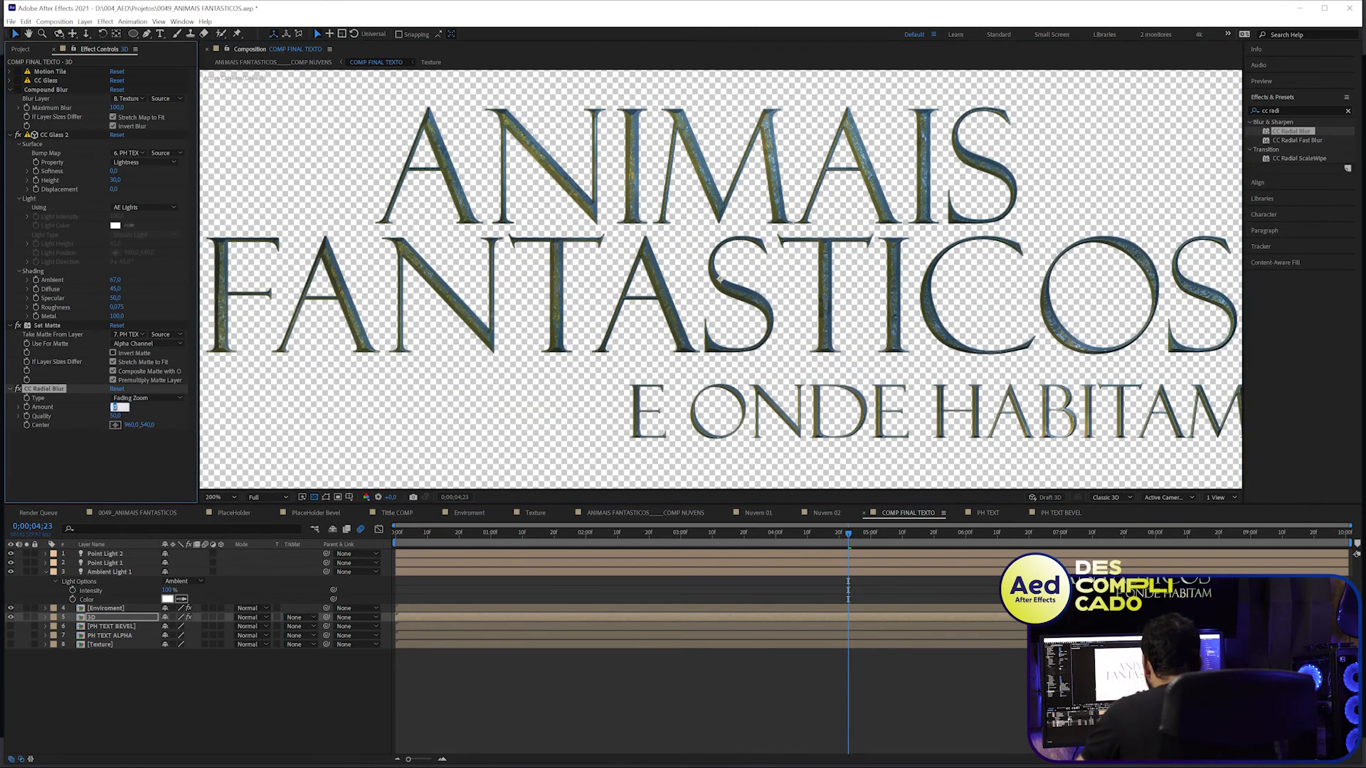
text(-50)
key(Return)
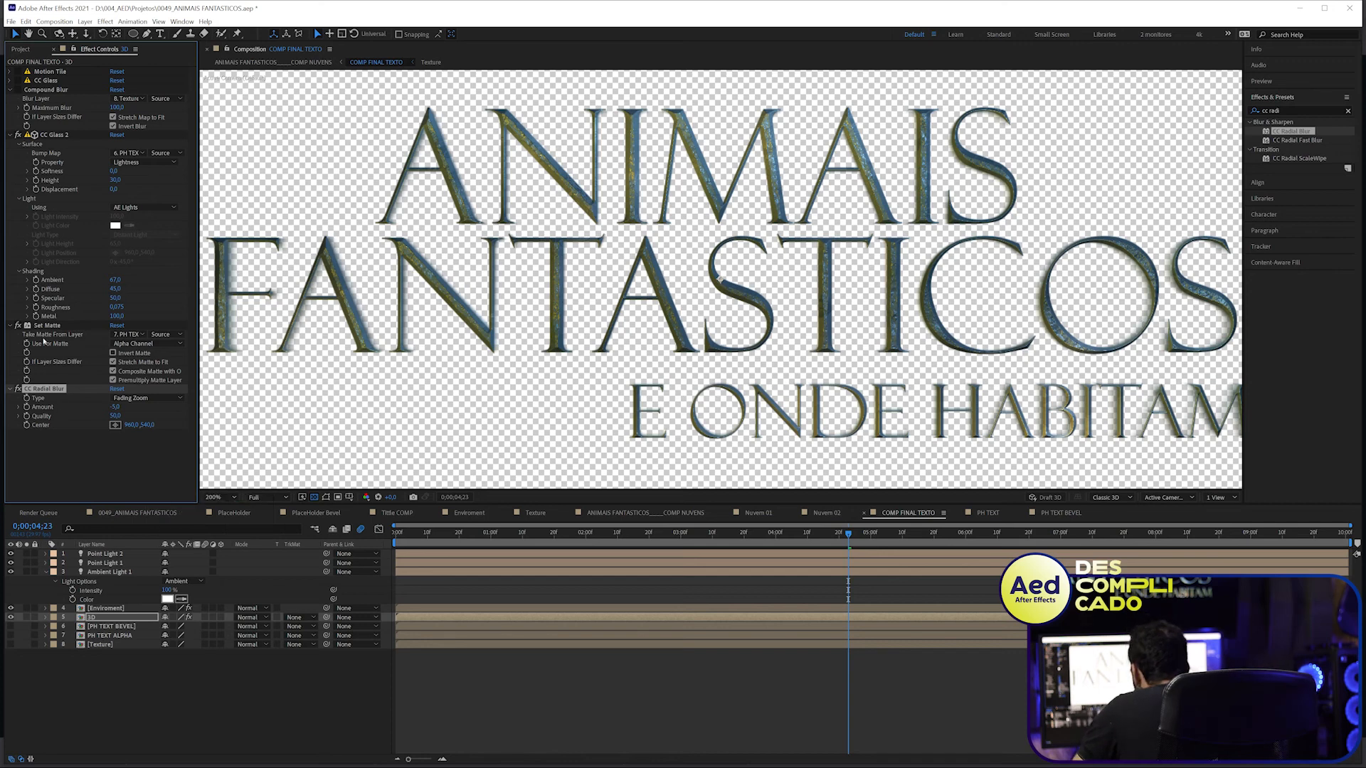
- Apply the Curves effect to the 3D layer and raise the start of its Alpha curve steeply to solidify the blurred extrusion
click(1293, 110)
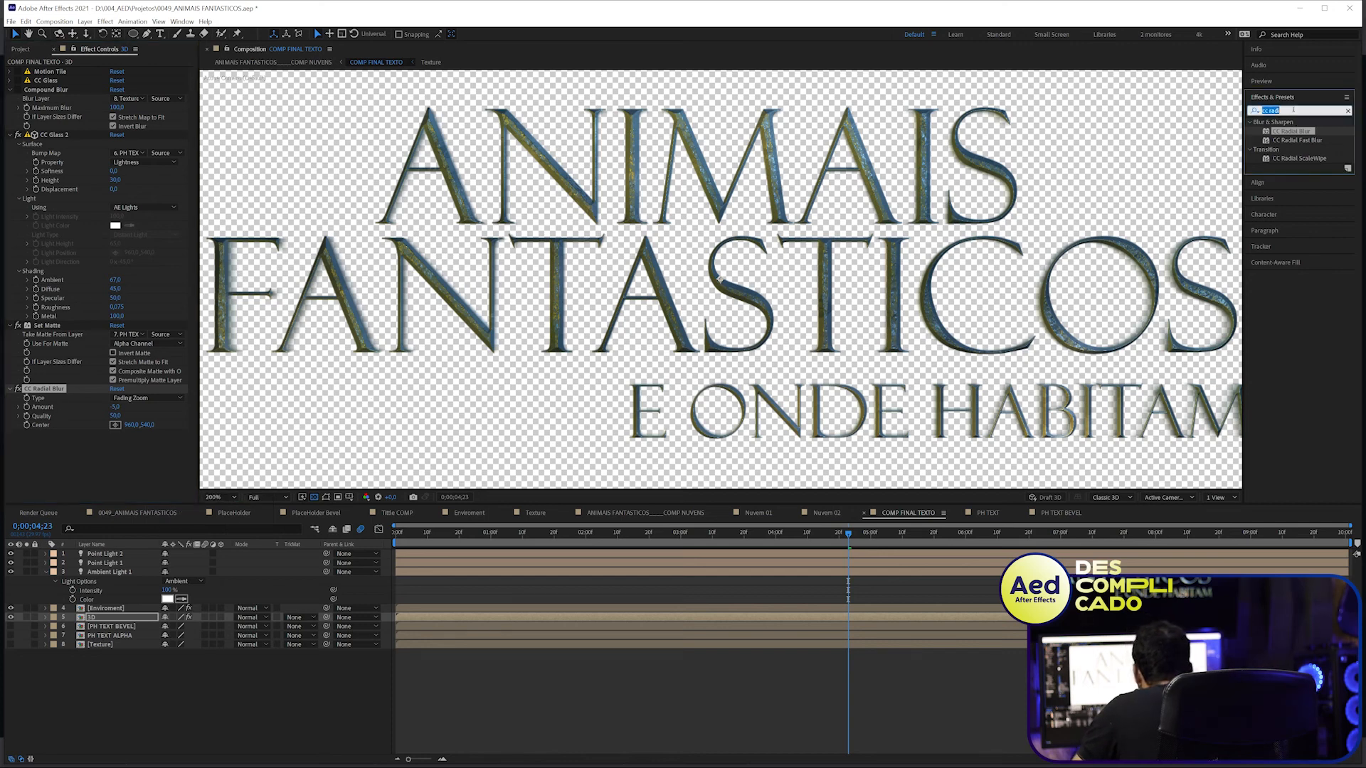
text(curv)
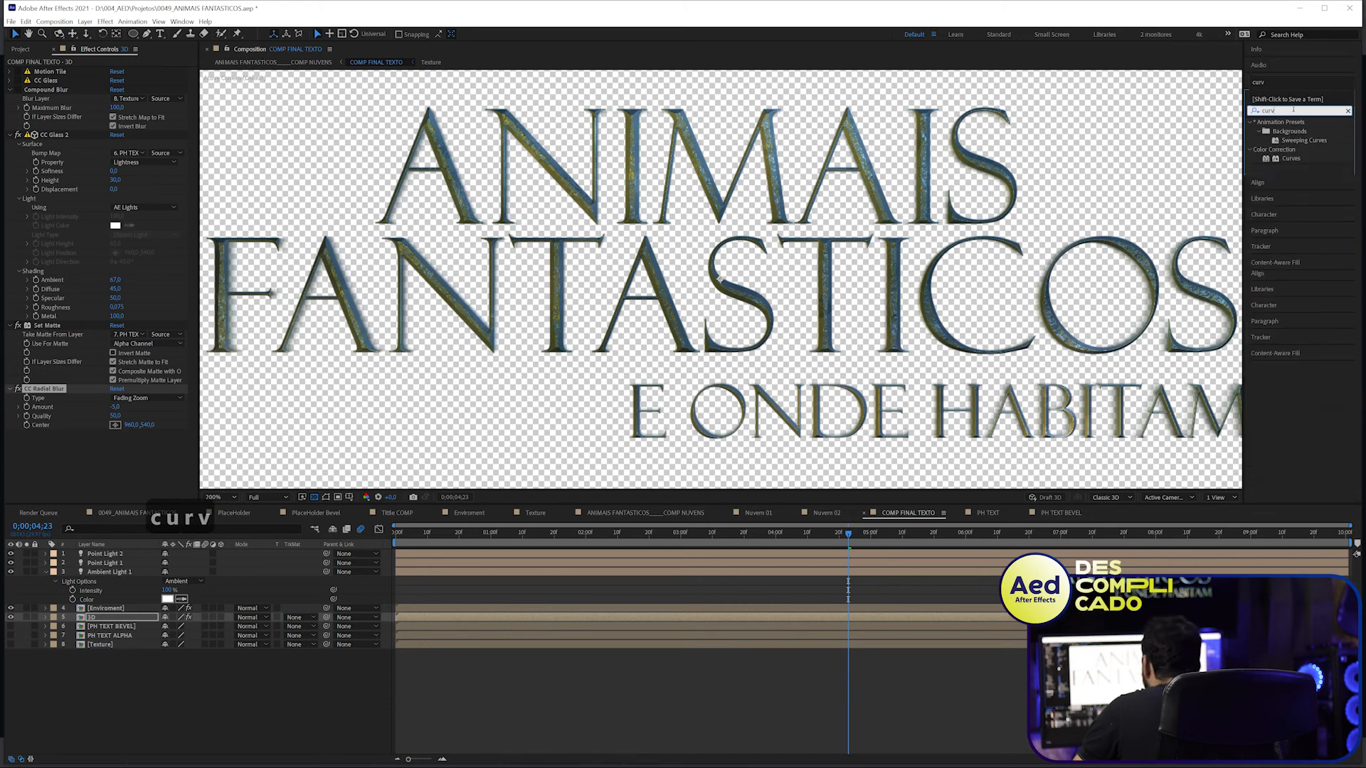
double_click(1285, 162)
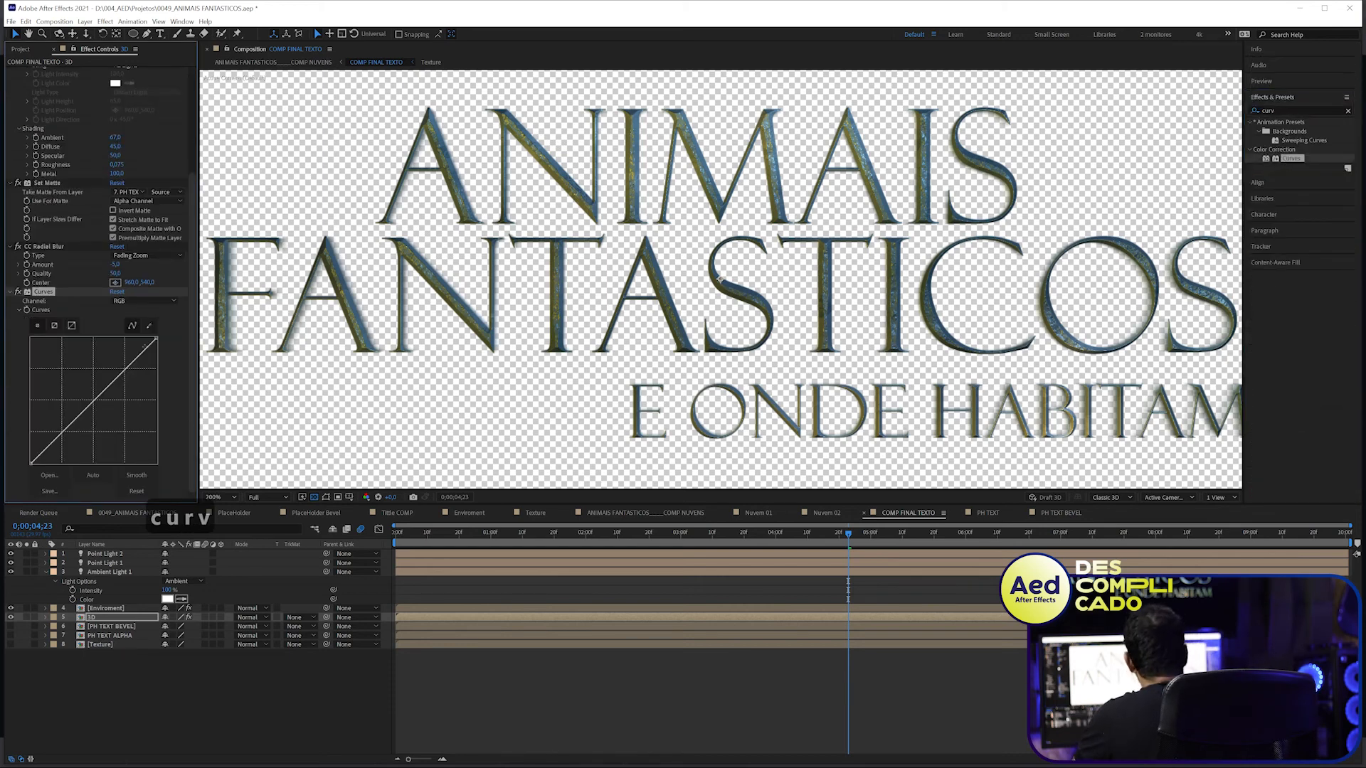
click(143, 301)
click(136, 357)
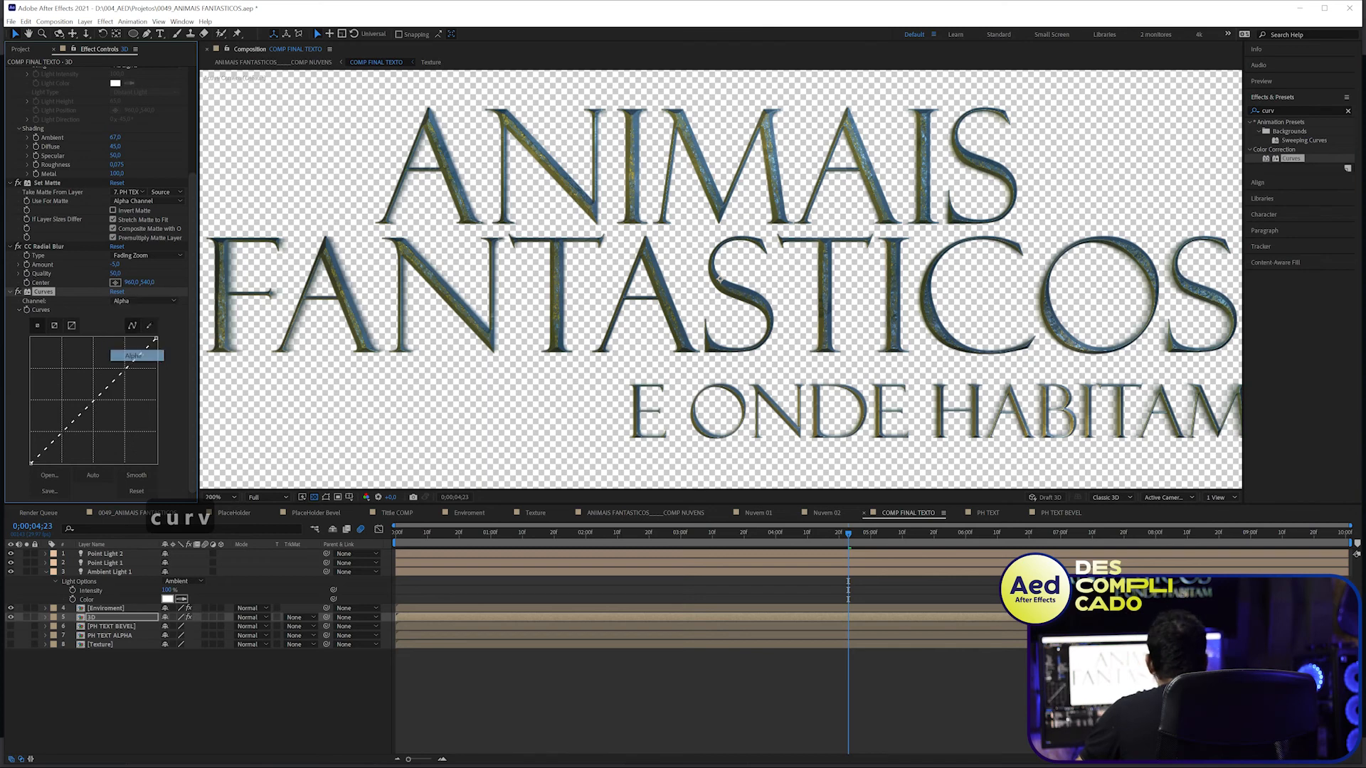
drag(31, 461, 36, 352)
key(ctrl+z)
key(ctrl+shift+z)
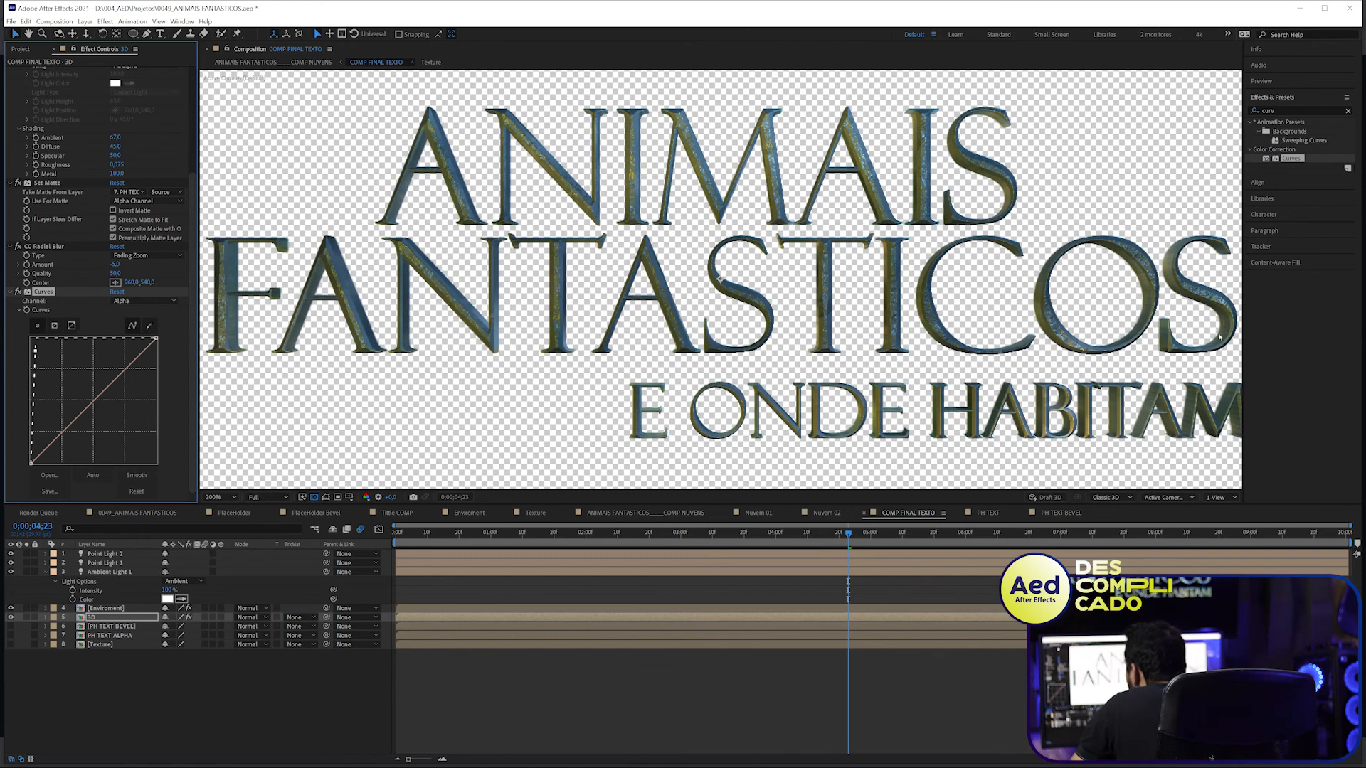
- Darken the extrusion by bending the RGB curve down at its midpoint and lowering its white point
click(155, 300)
click(125, 309)
drag(106, 386, 96, 414)
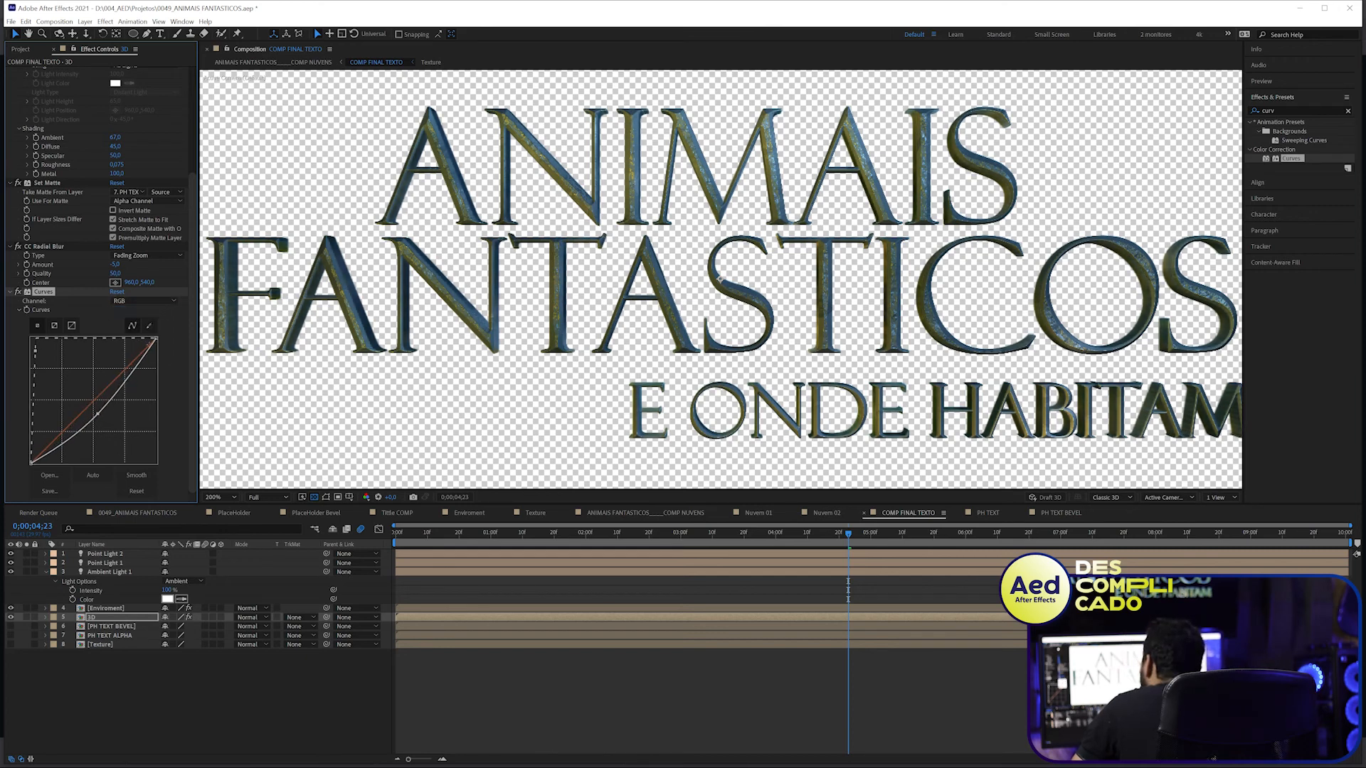
drag(158, 341, 166, 357)
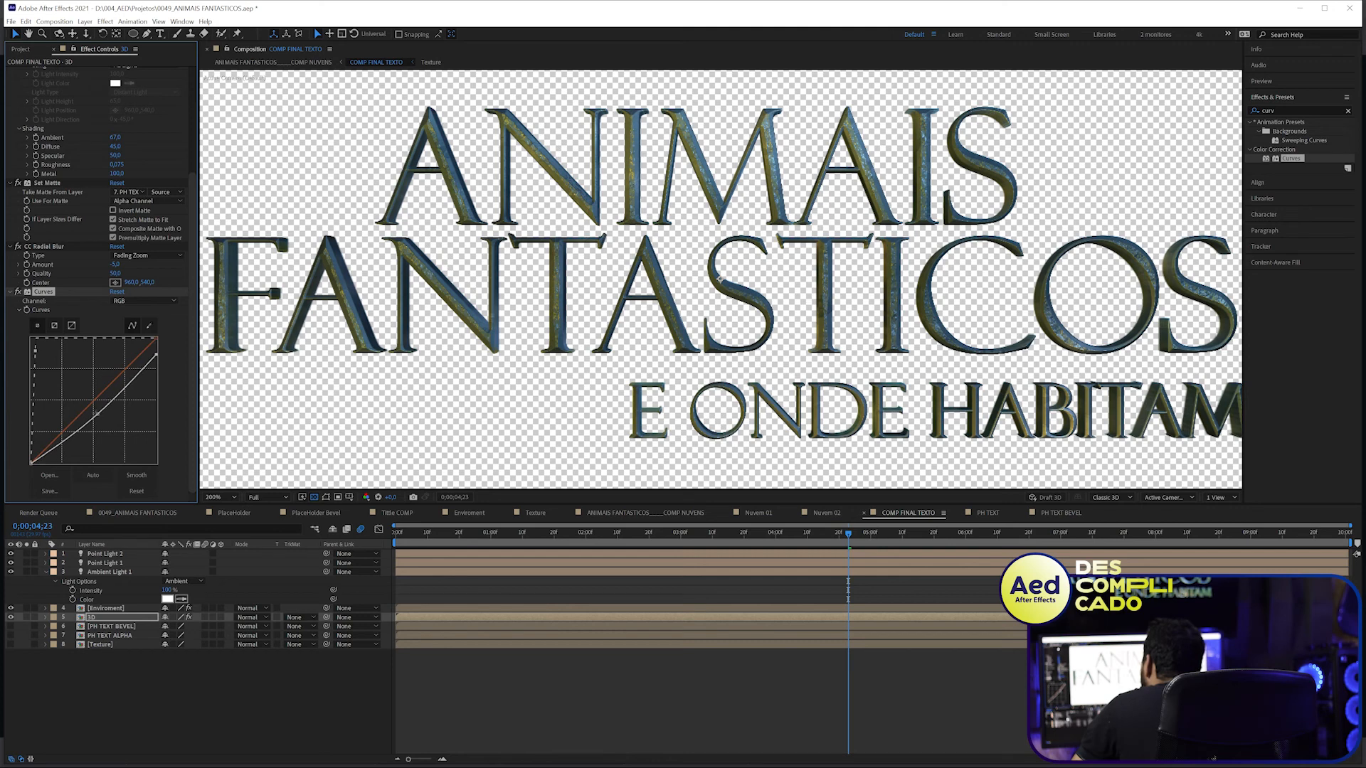
drag(98, 413, 103, 423)
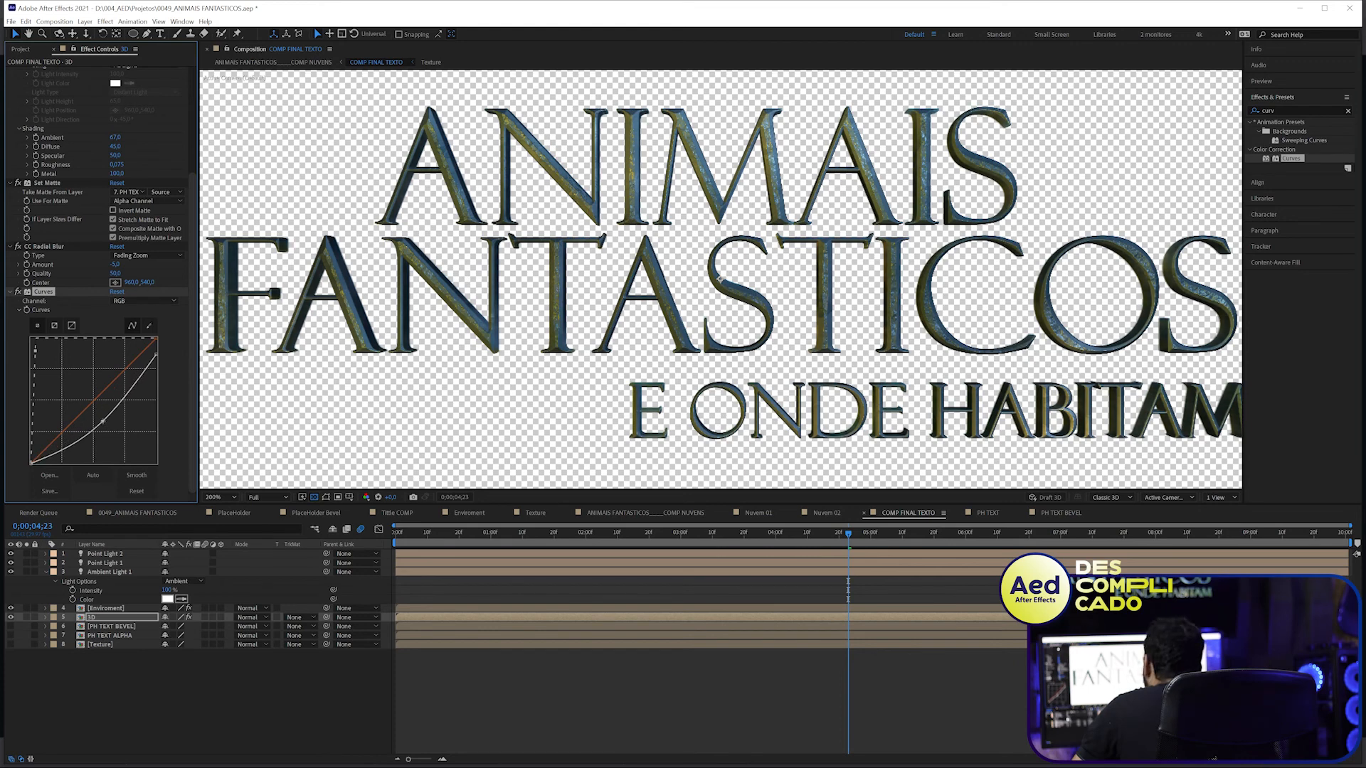
- Return to the ANIMAIS FANTASTICOS clouds composition and examine the extruded title up close and at several points in time
key(Tab)
click(768, 616)
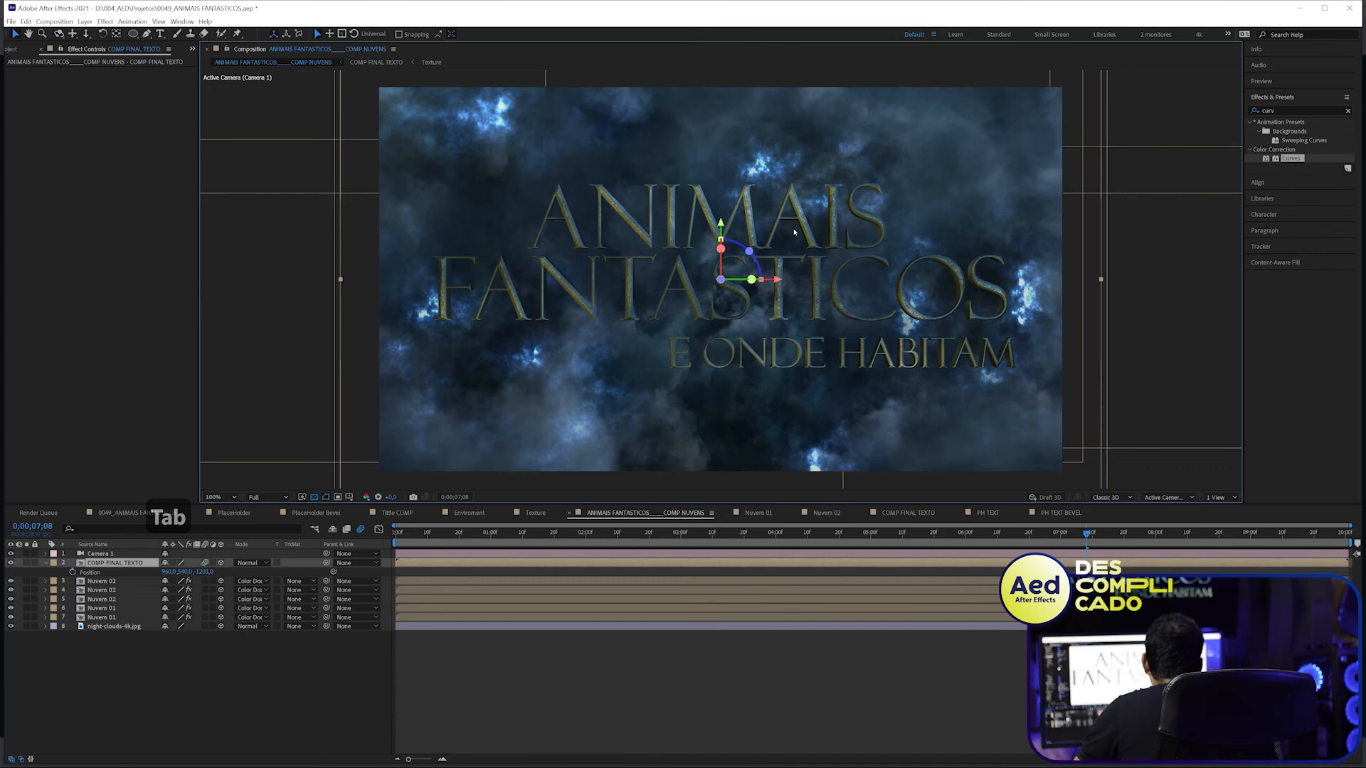
key(period)
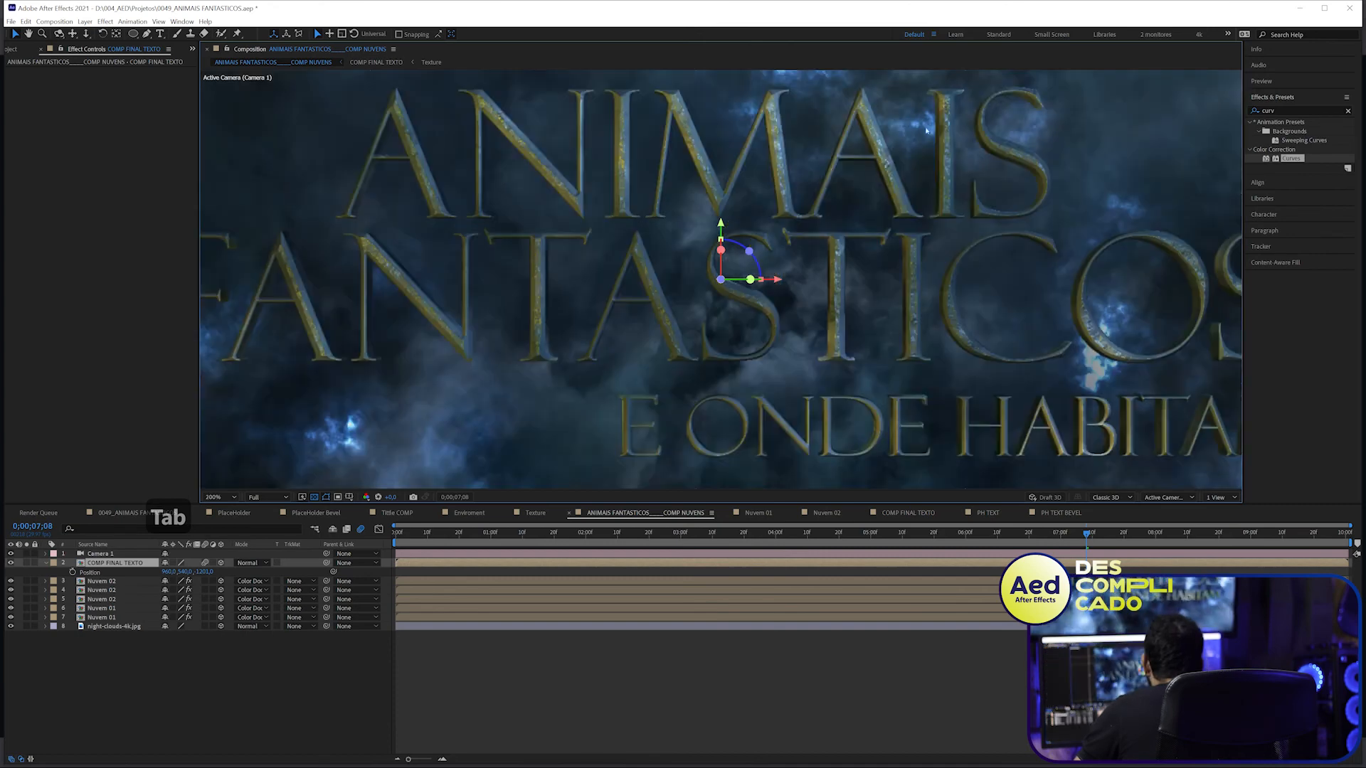
drag(478, 542, 506, 542)
drag(614, 563, 735, 551)
scroll(762, 382, down, 1)
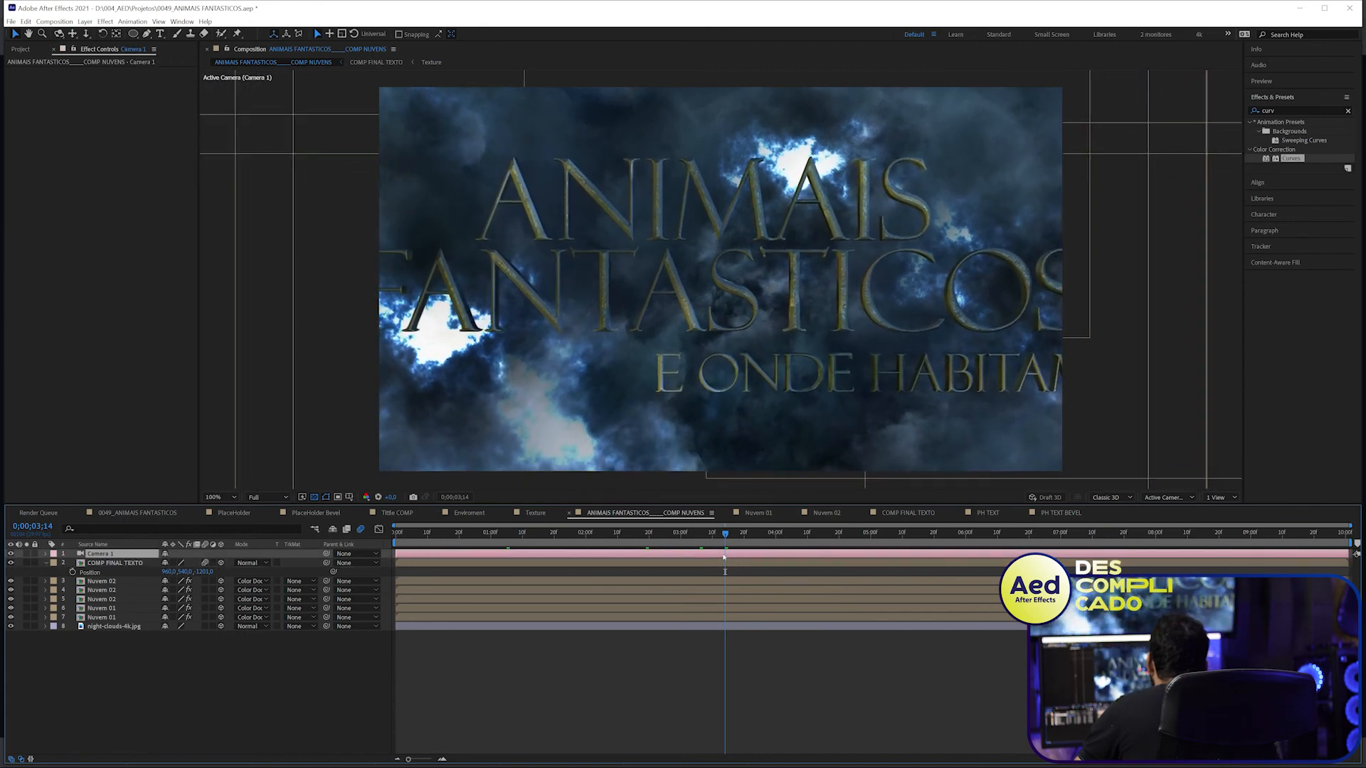
- In the PH TEXT BEVEL composition, shift the Fractal layer with its opacity keyframes to start just after 2 seconds, and save the project
click(717, 568)
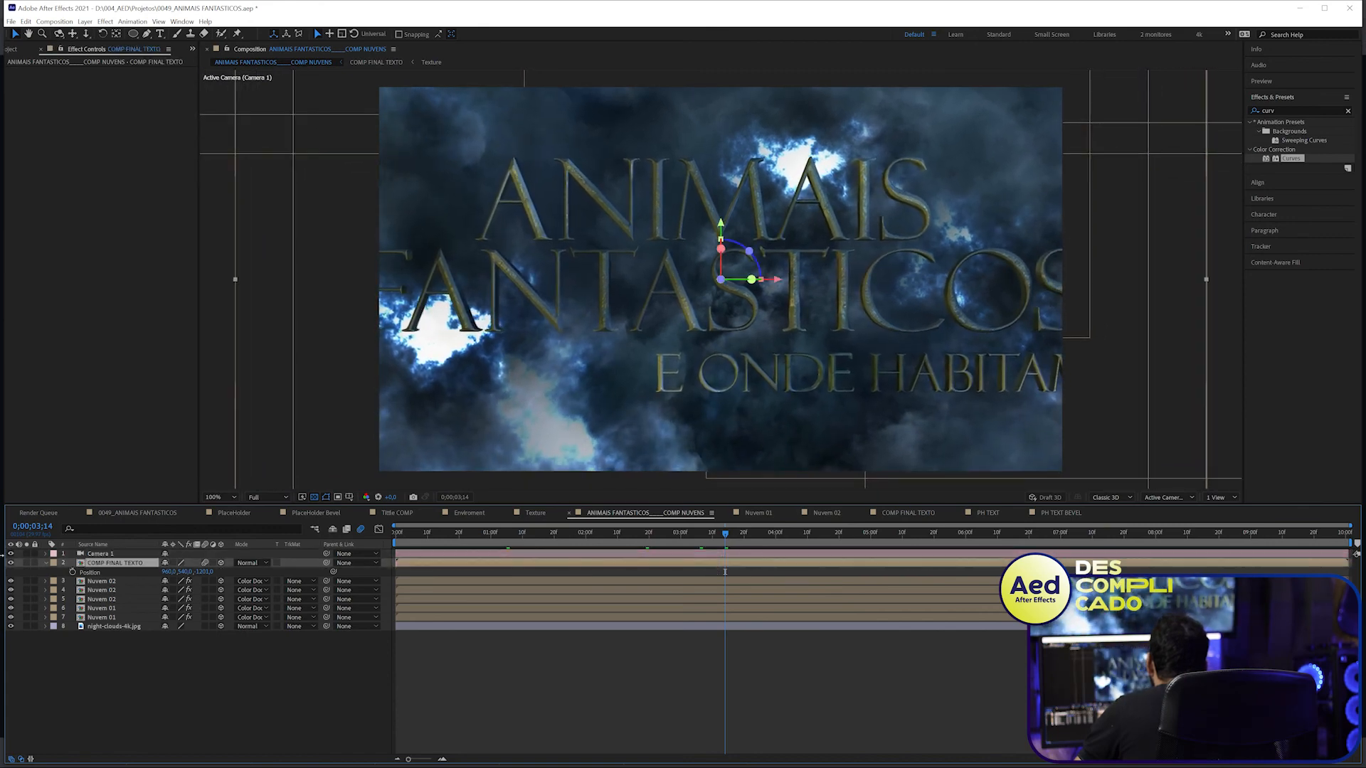
double_click(151, 565)
double_click(111, 626)
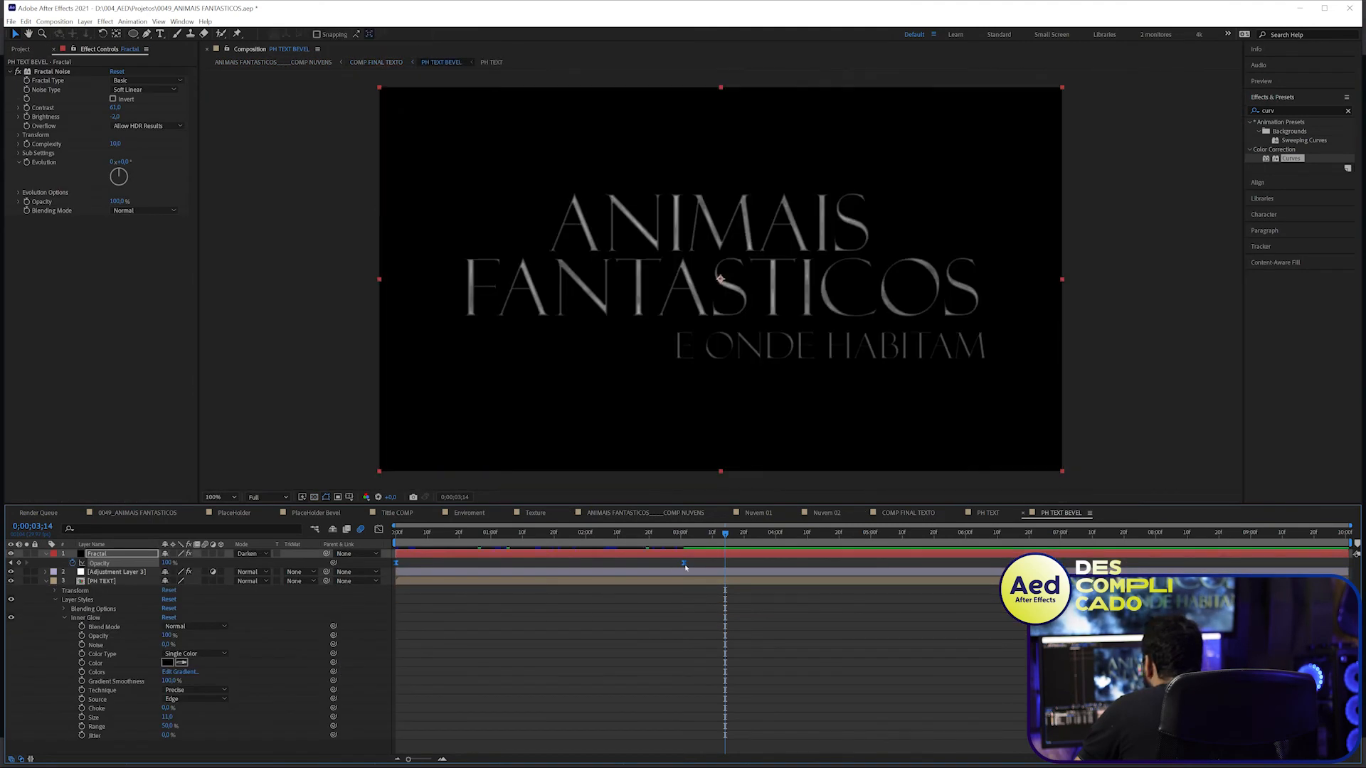
drag(695, 554, 908, 580)
key(space)
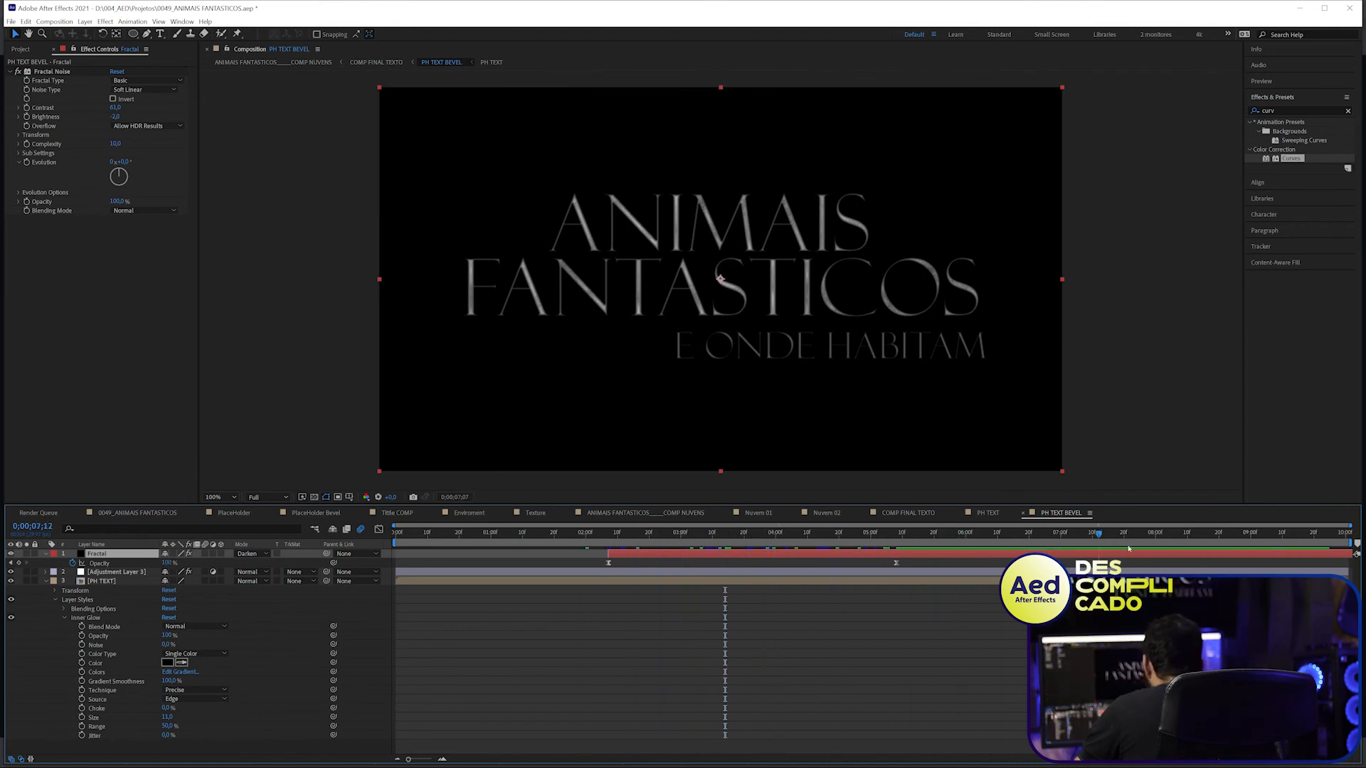
key(ctrl+s)
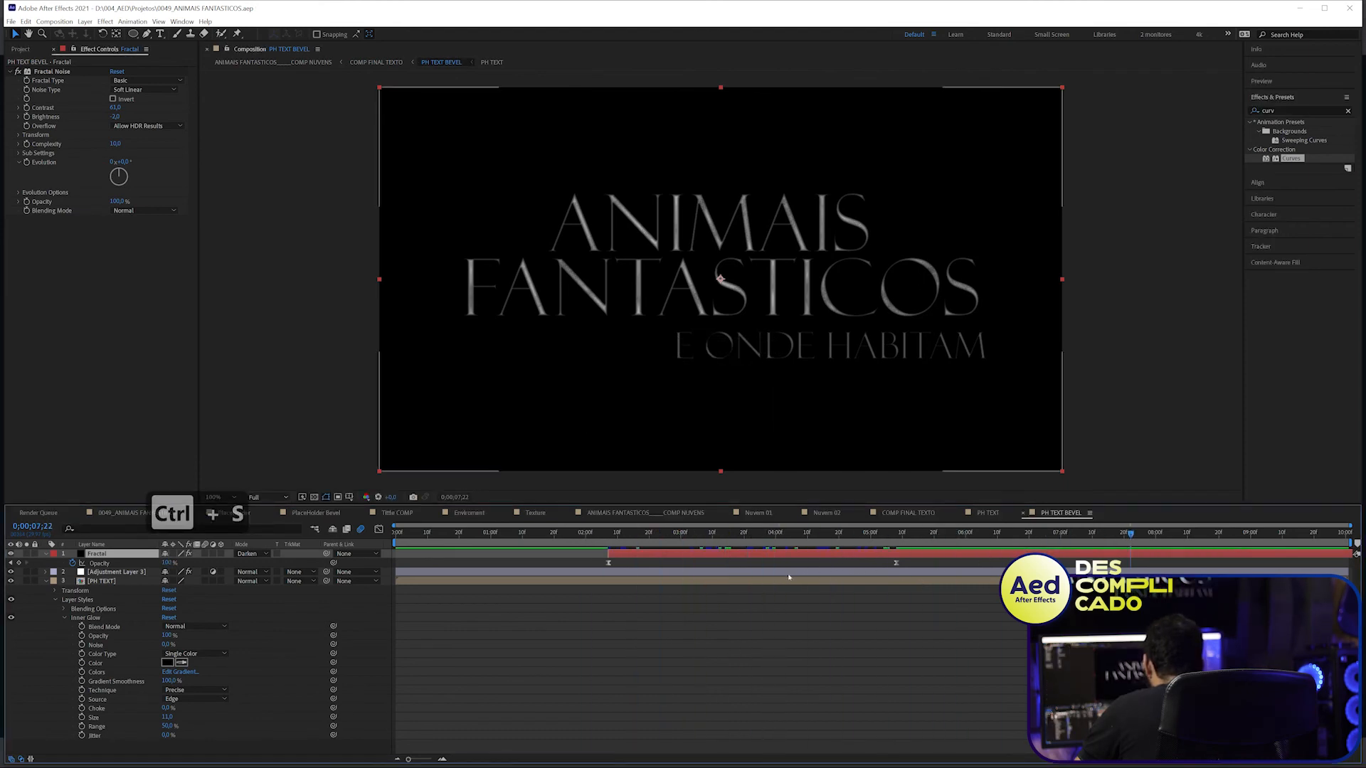
- Return through COMP FINAL TEXTO to the clouds composition, check the title's timing there and save the project
key(Tab)
click(702, 628)
key(Tab)
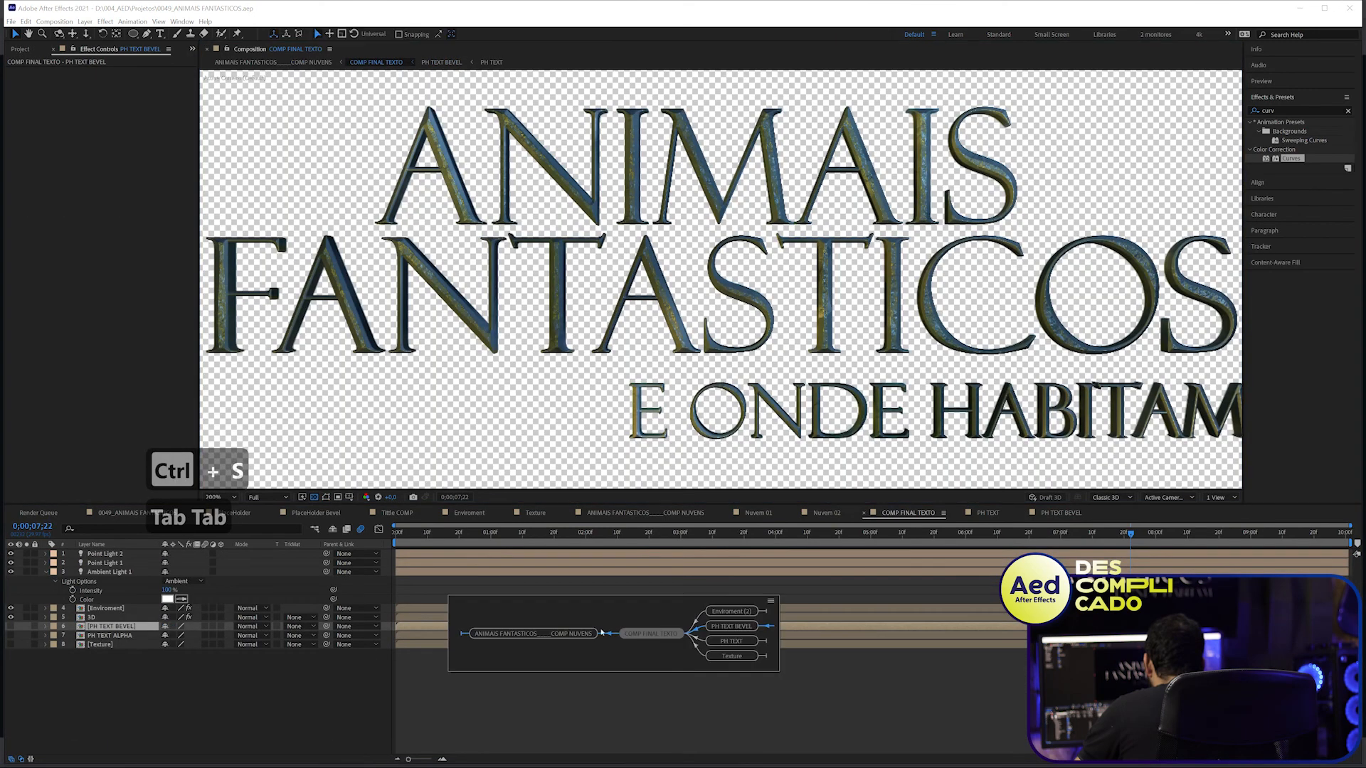
key(Tab)
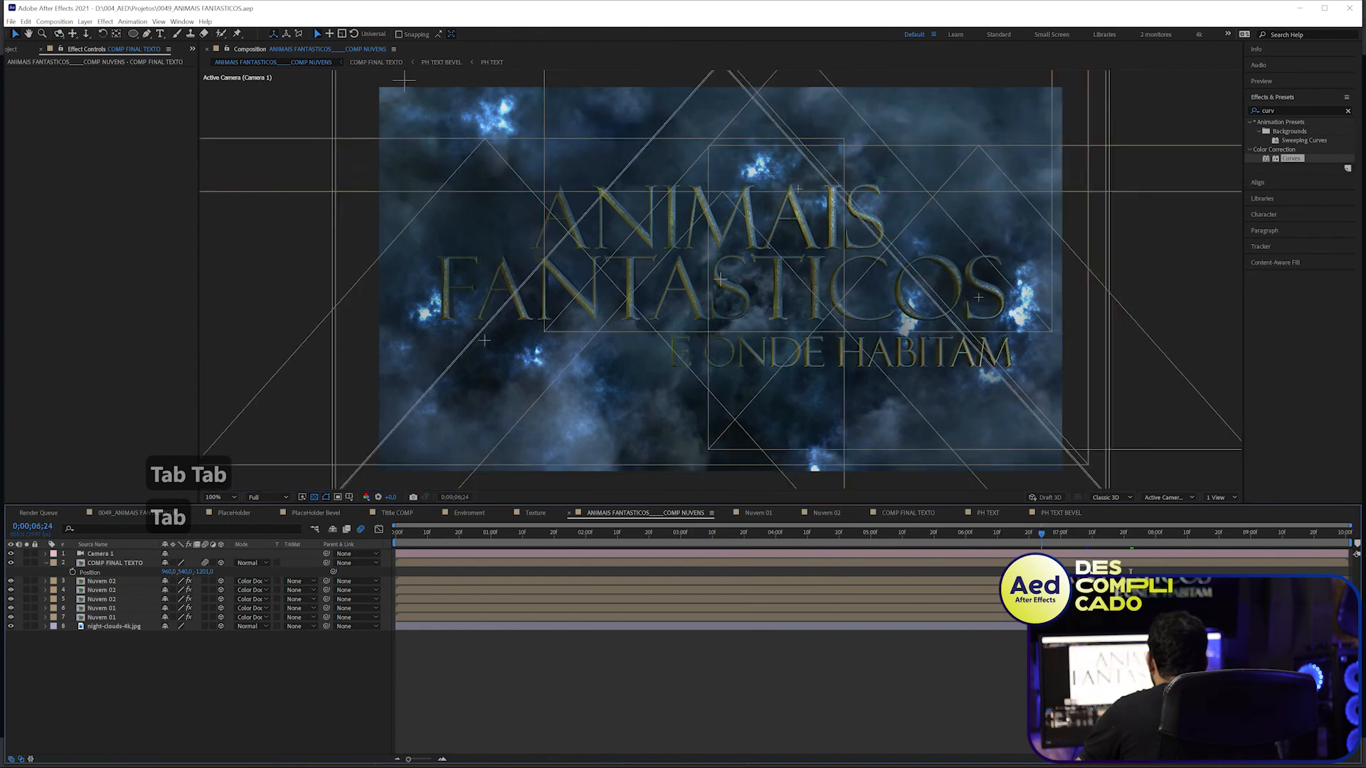
key(ctrl+s)
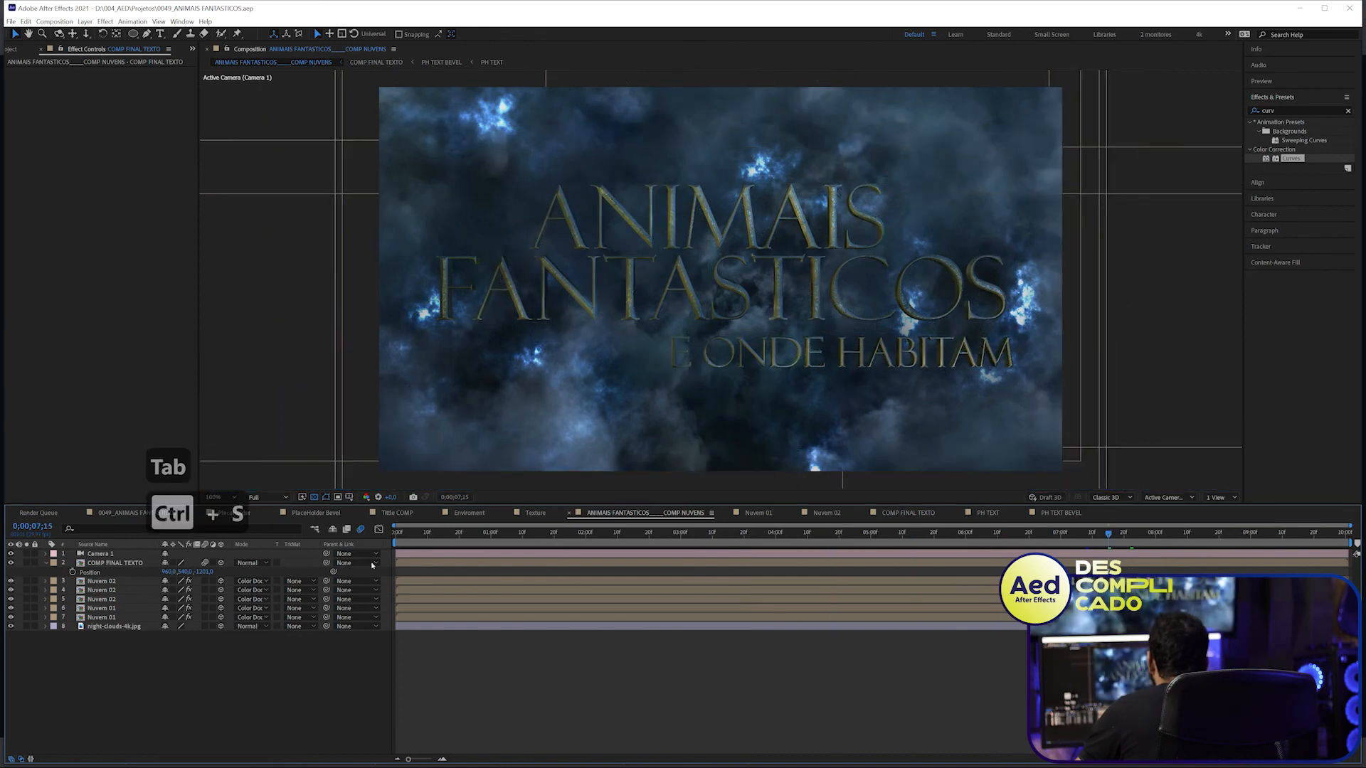
- Review the effects of the 3D and Enviroment layers in COMP FINAL TEXTO and look through the nested PH TEXT composition
double_click(121, 564)
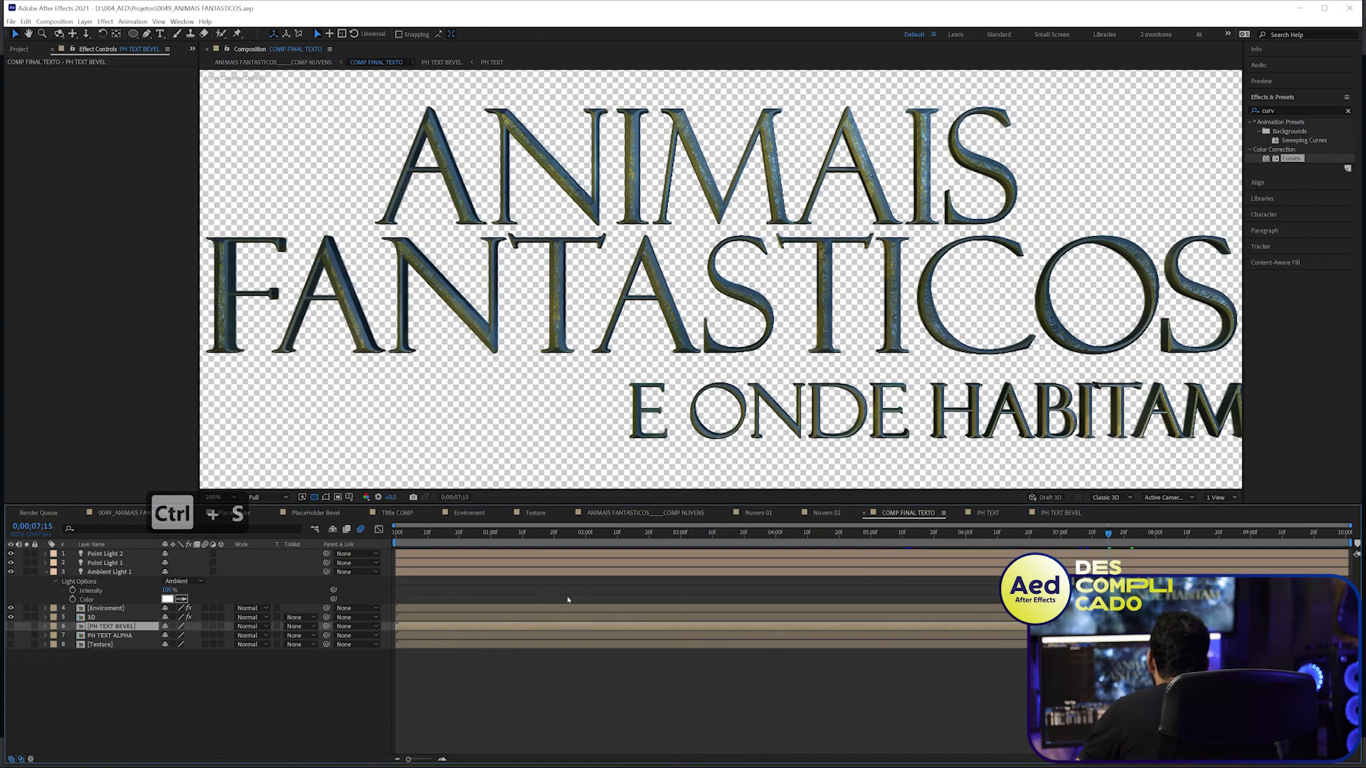
click(114, 618)
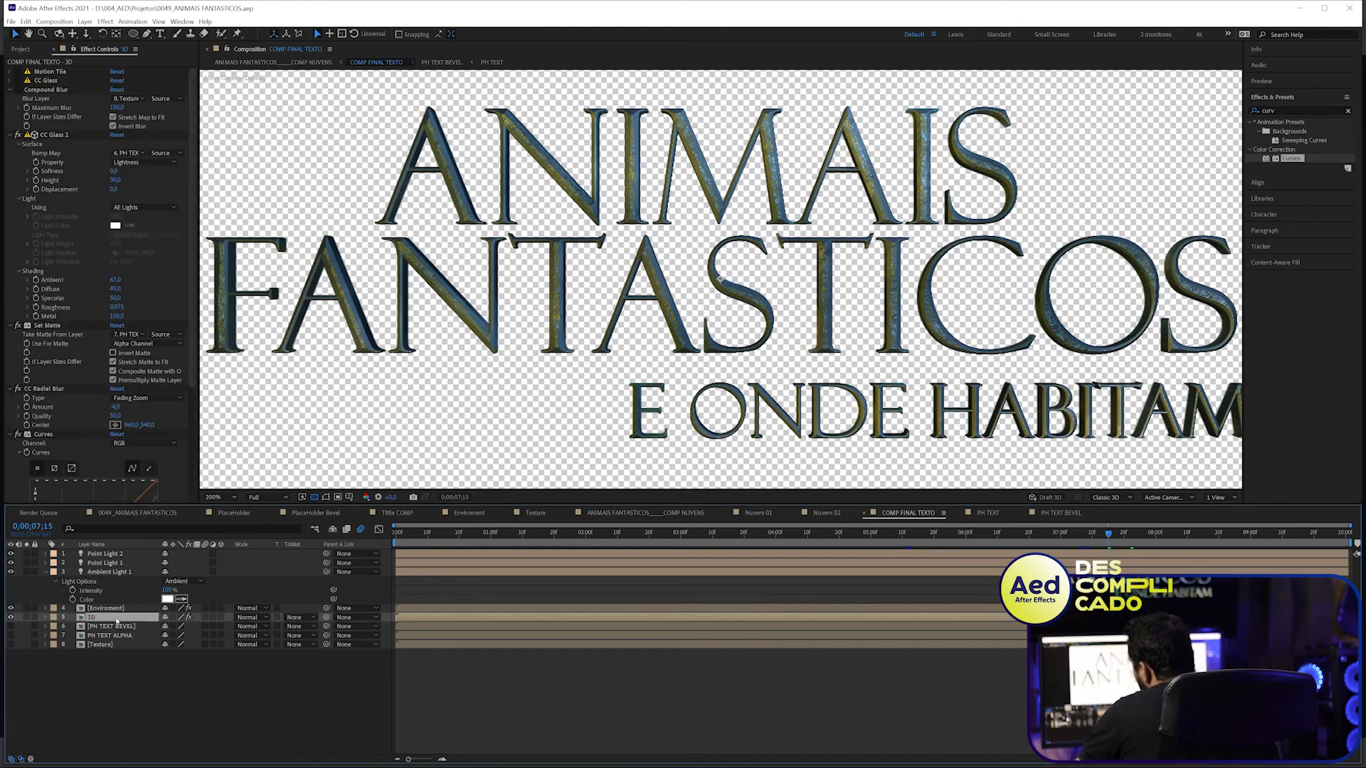
click(118, 609)
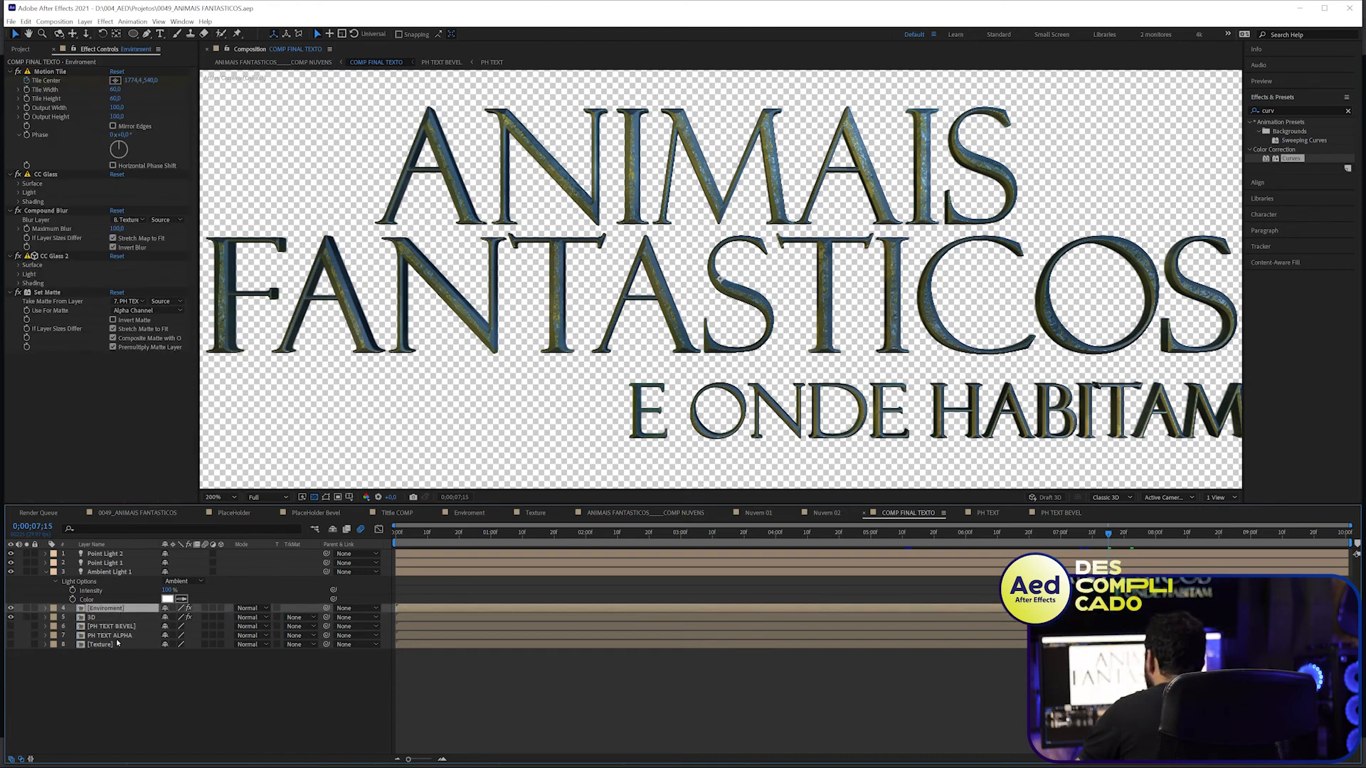
double_click(118, 638)
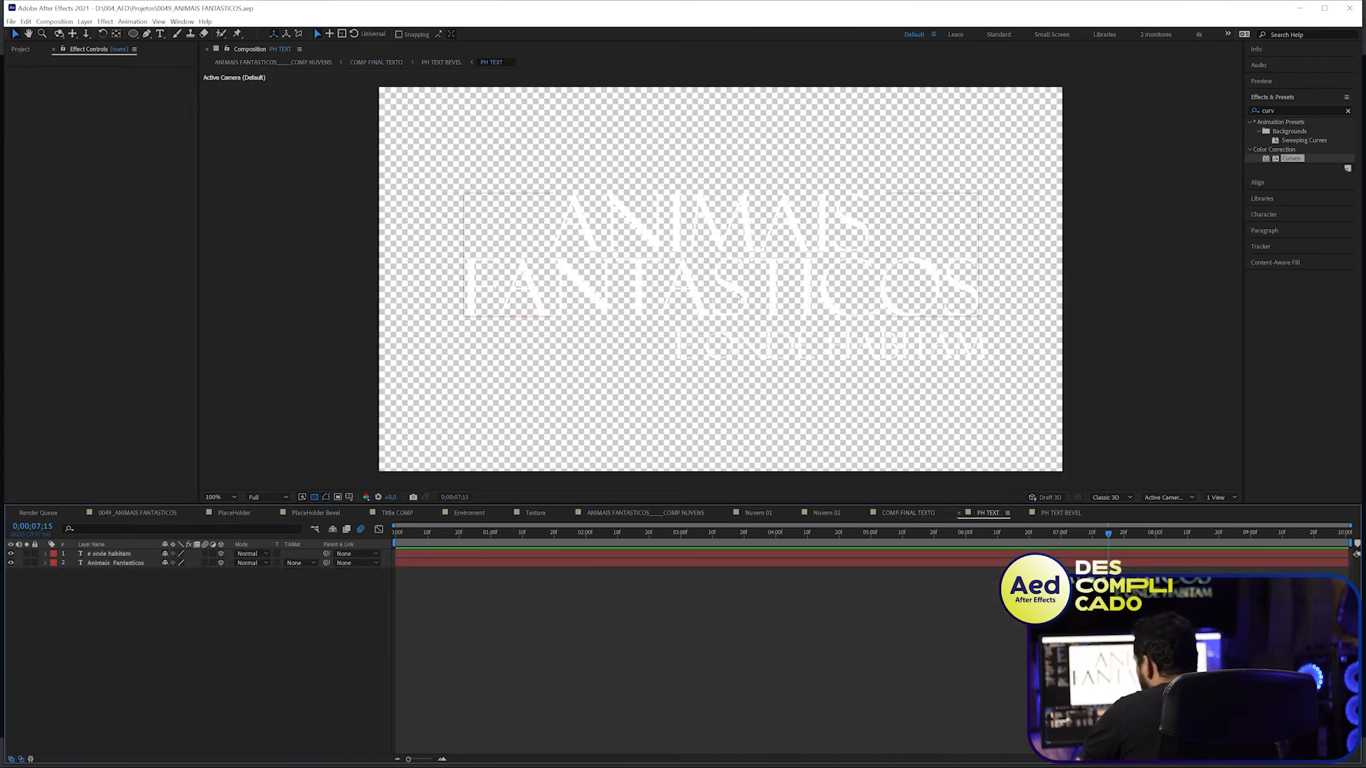
drag(728, 535, 500, 535)
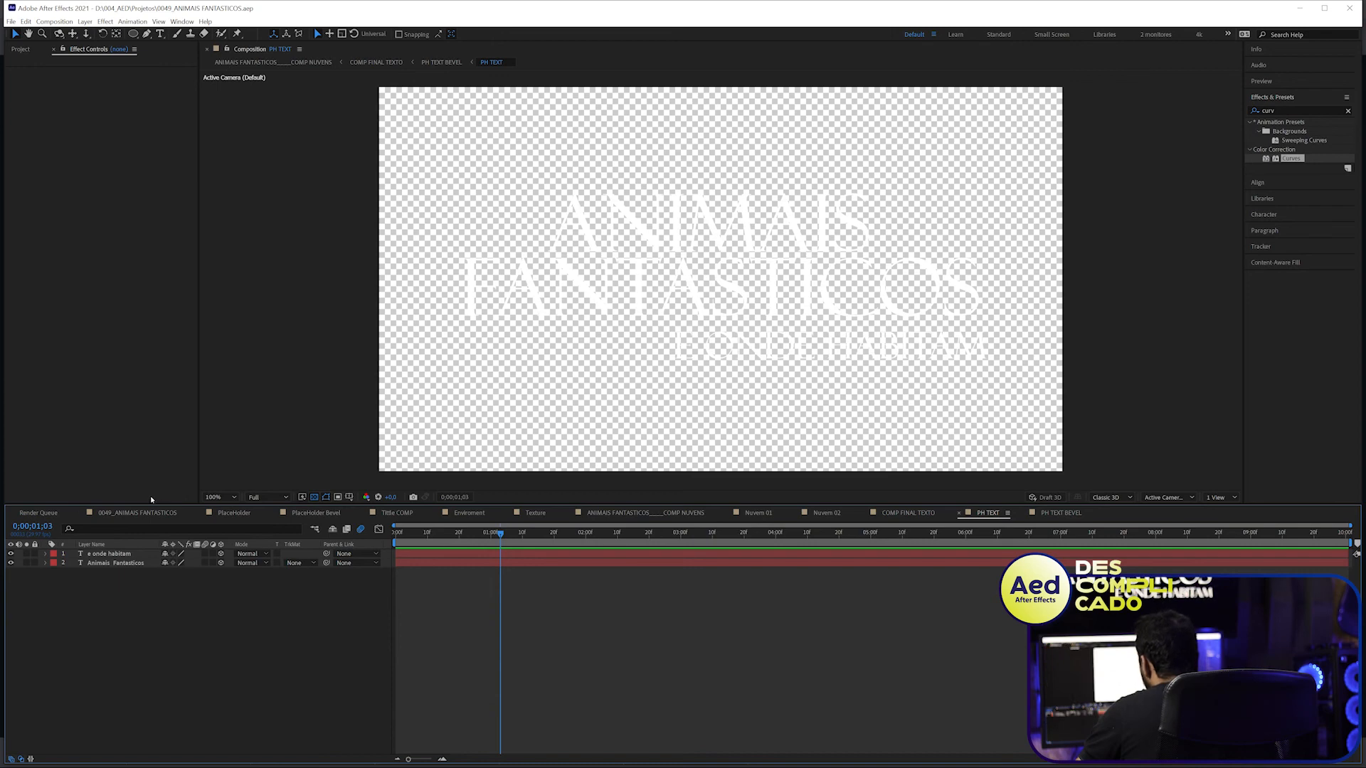
- Show PH TEXT in a second viewer beside the clouds composition and move to 0;00;06;27, where the full title is in frame
click(638, 513)
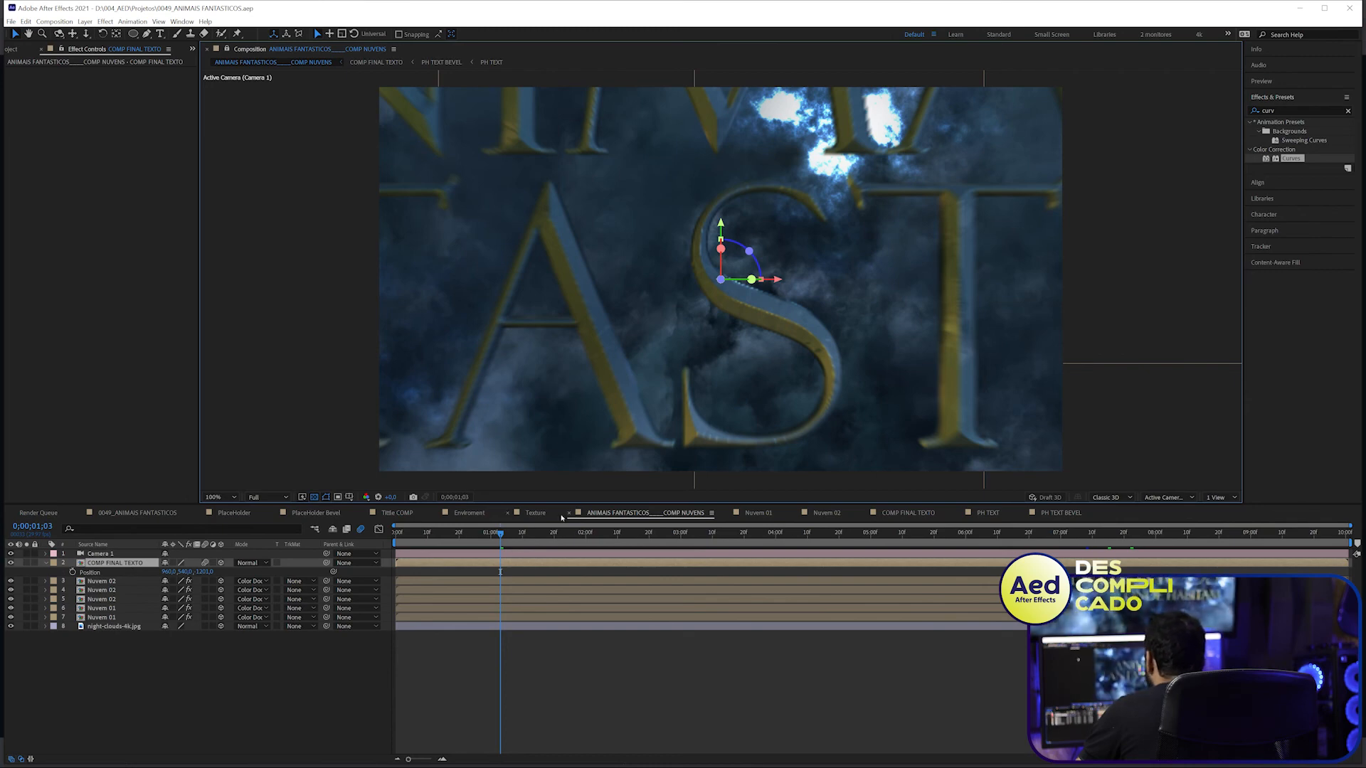
double_click(125, 564)
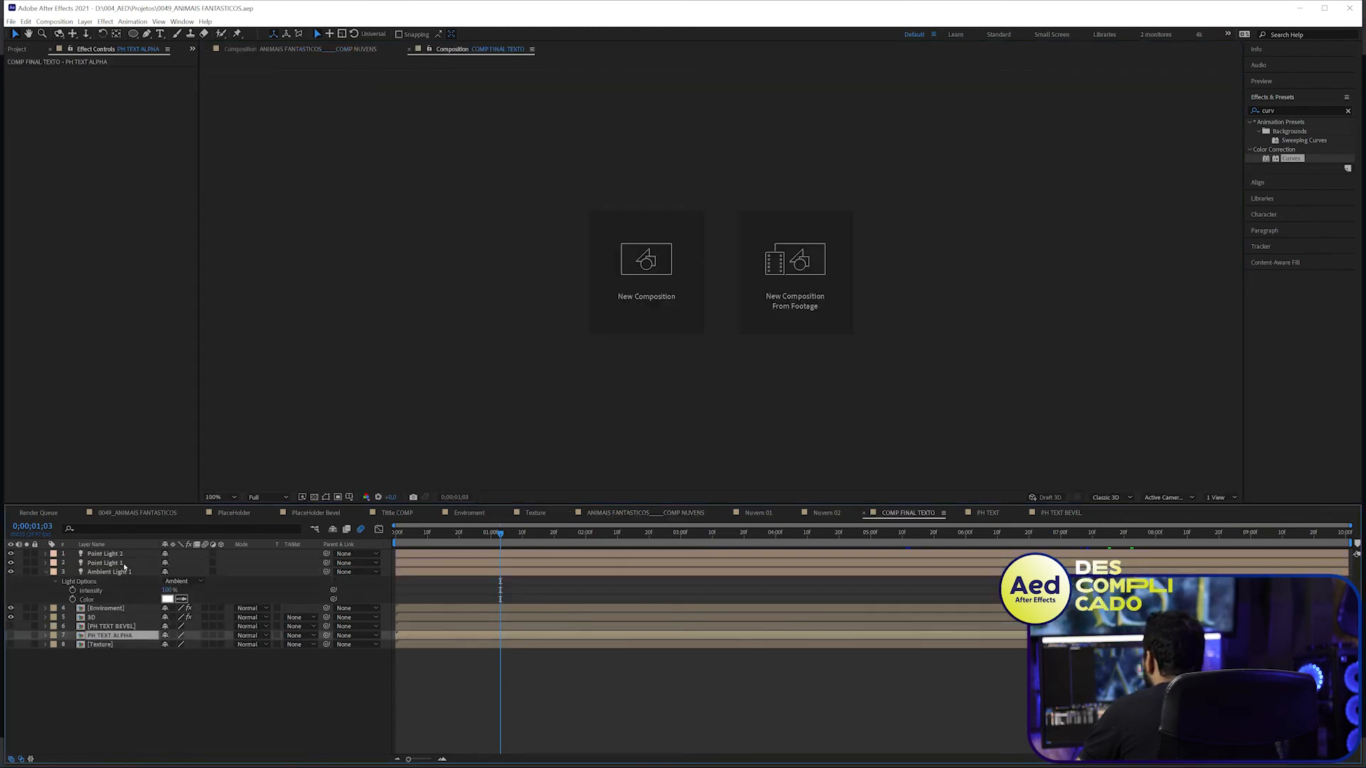
double_click(104, 638)
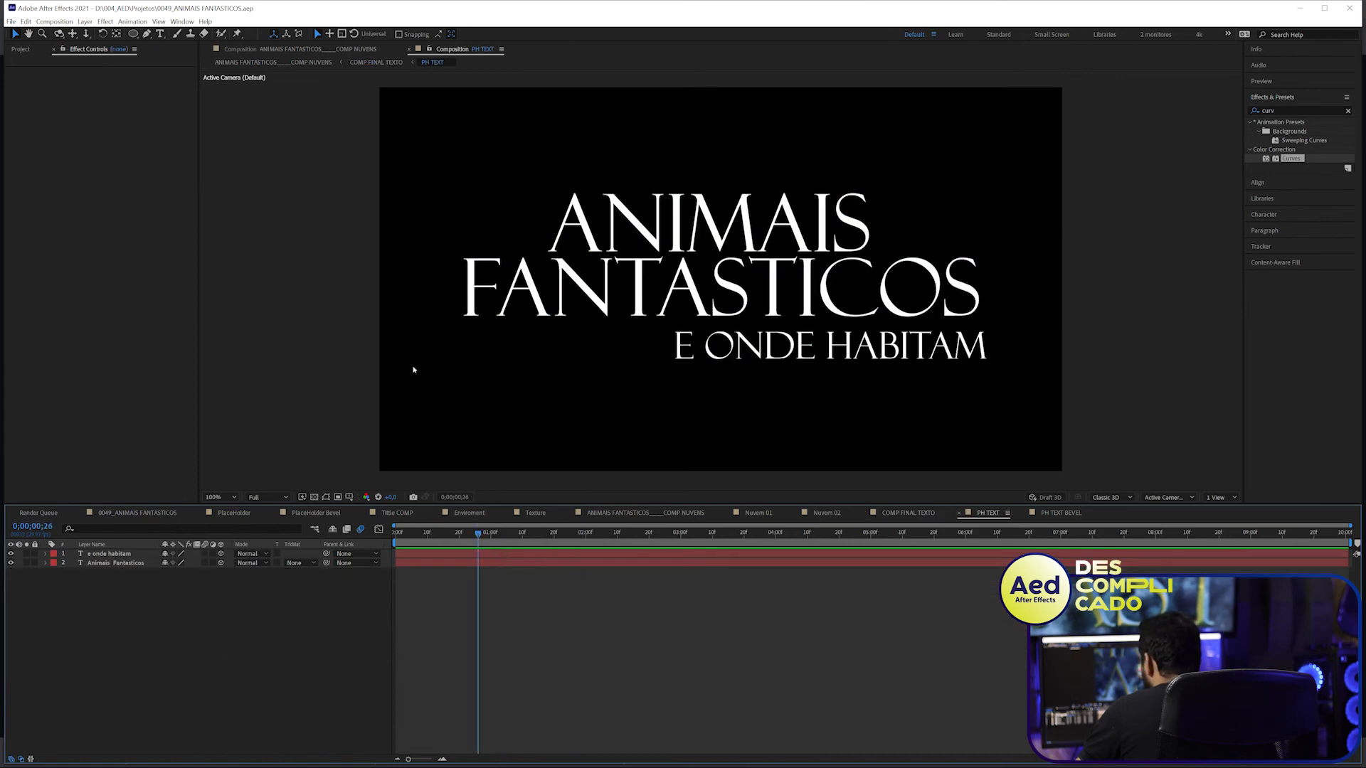
drag(419, 50, 1053, 278)
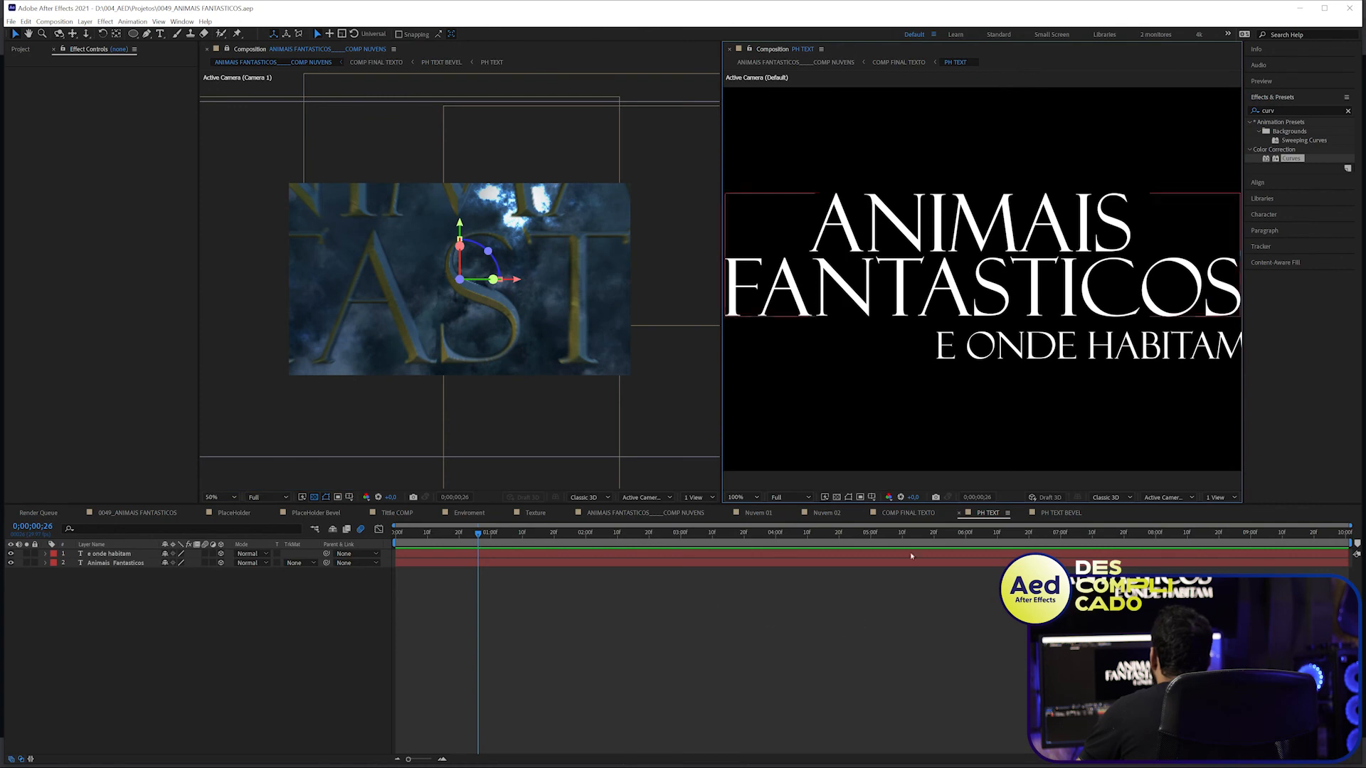
click(909, 533)
drag(909, 533, 1050, 534)
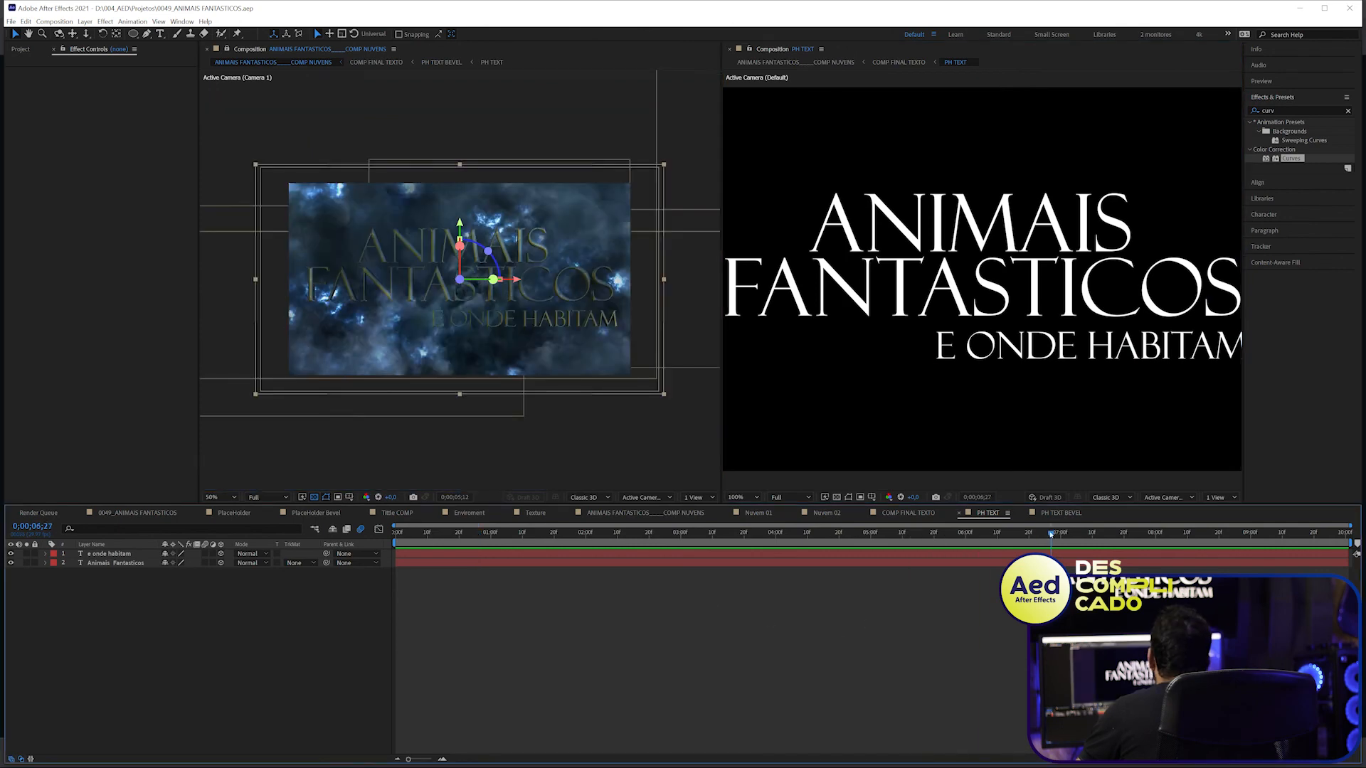
scroll(422, 378, up, 1)
- Change the font of both PH TEXT text layers to Gobold Extra1 and adjust the line spacing of the two-line title
click(119, 554)
click(121, 564)
click(127, 554)
shift+click(130, 563)
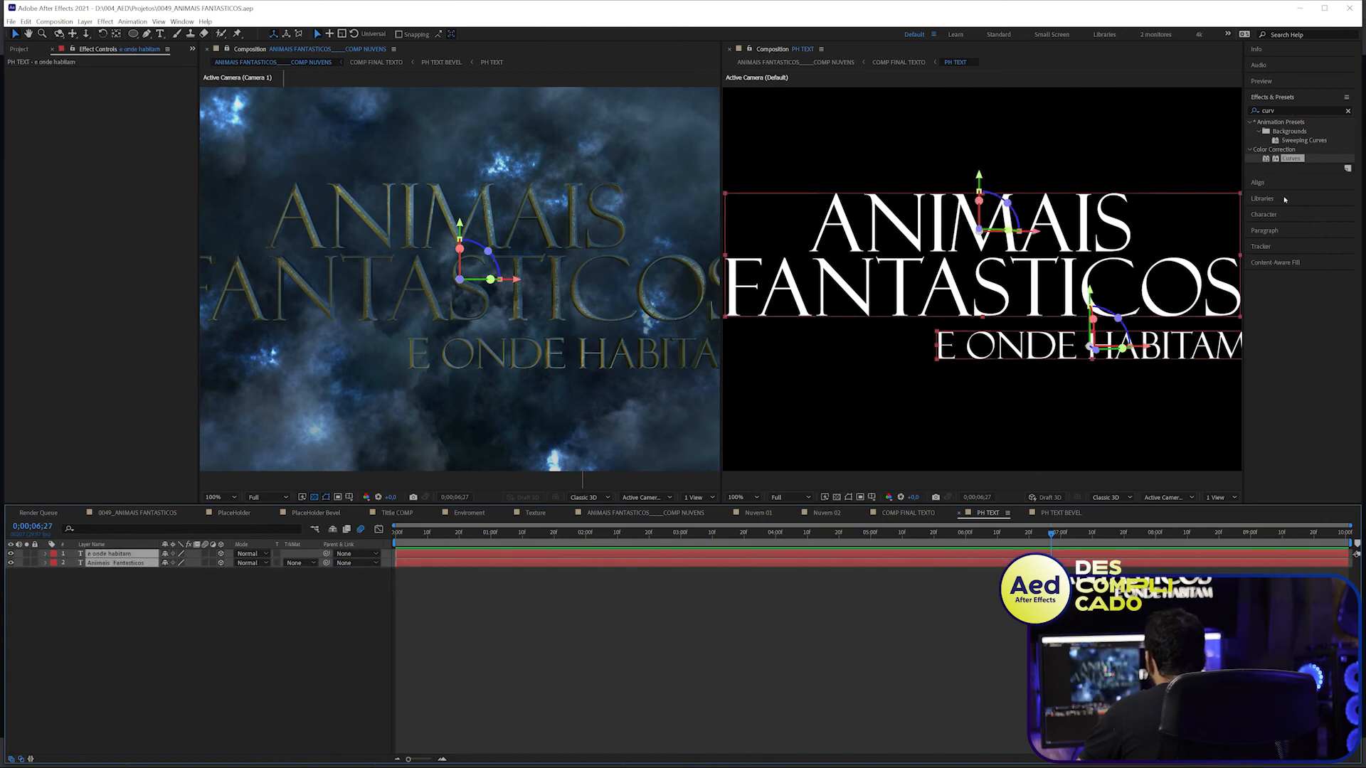
click(1279, 215)
click(1305, 164)
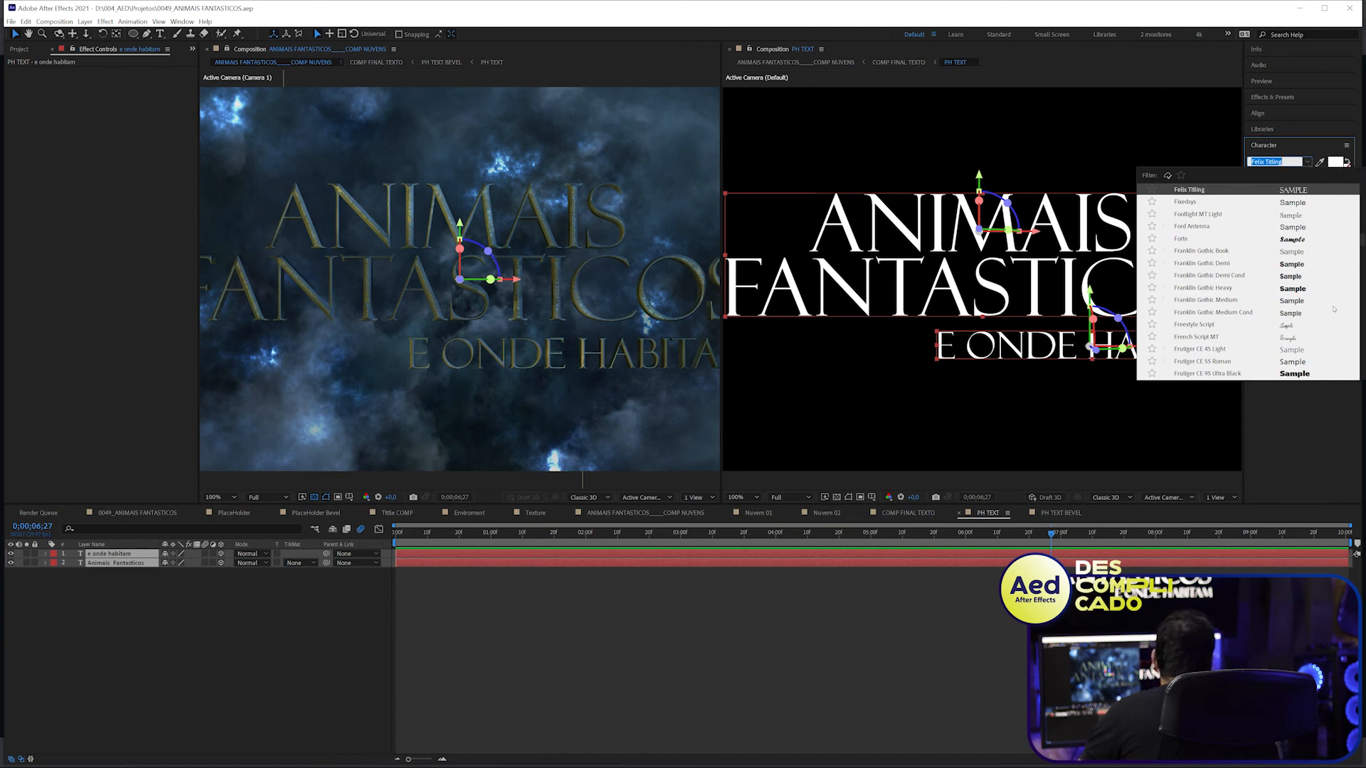
scroll(1334, 309, down, 10)
scroll(1334, 308, down, 10)
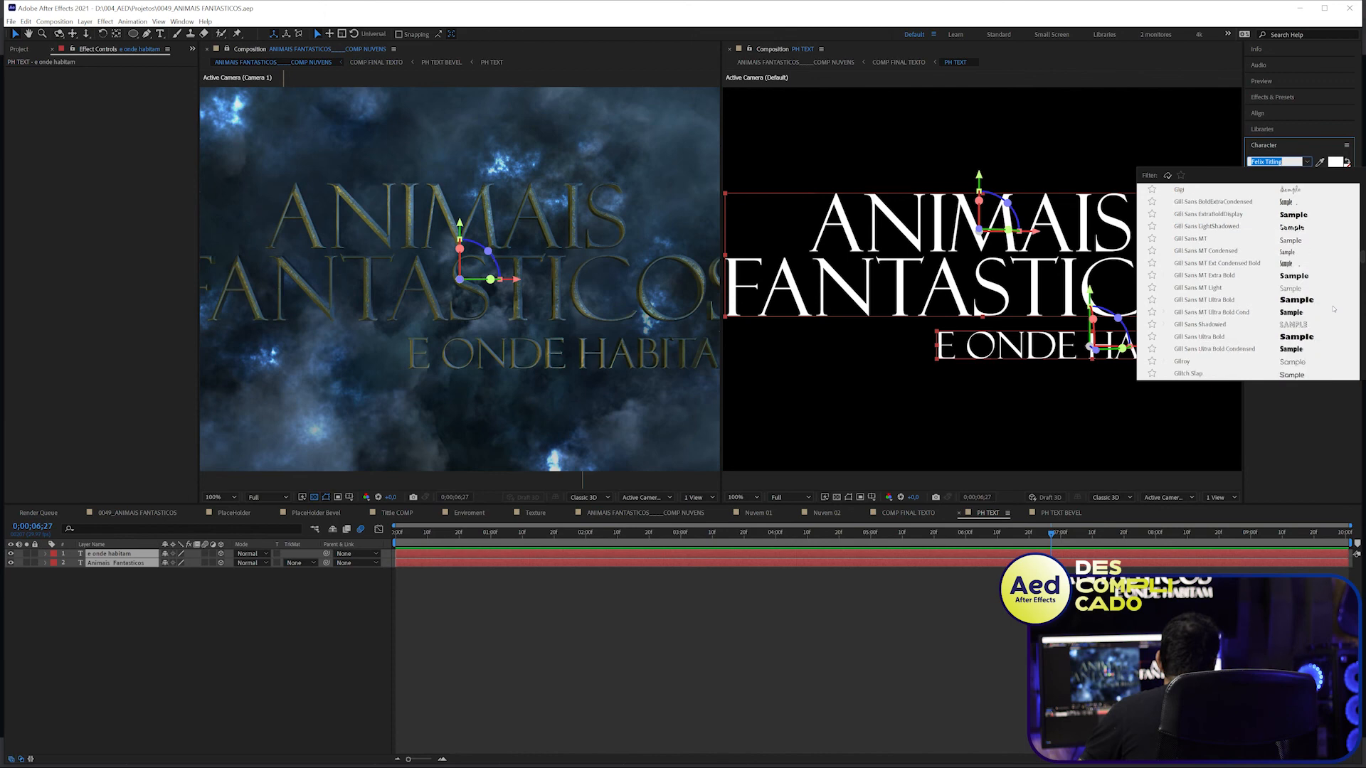
scroll(1329, 313, down, 4)
drag(1325, 189, 1347, 189)
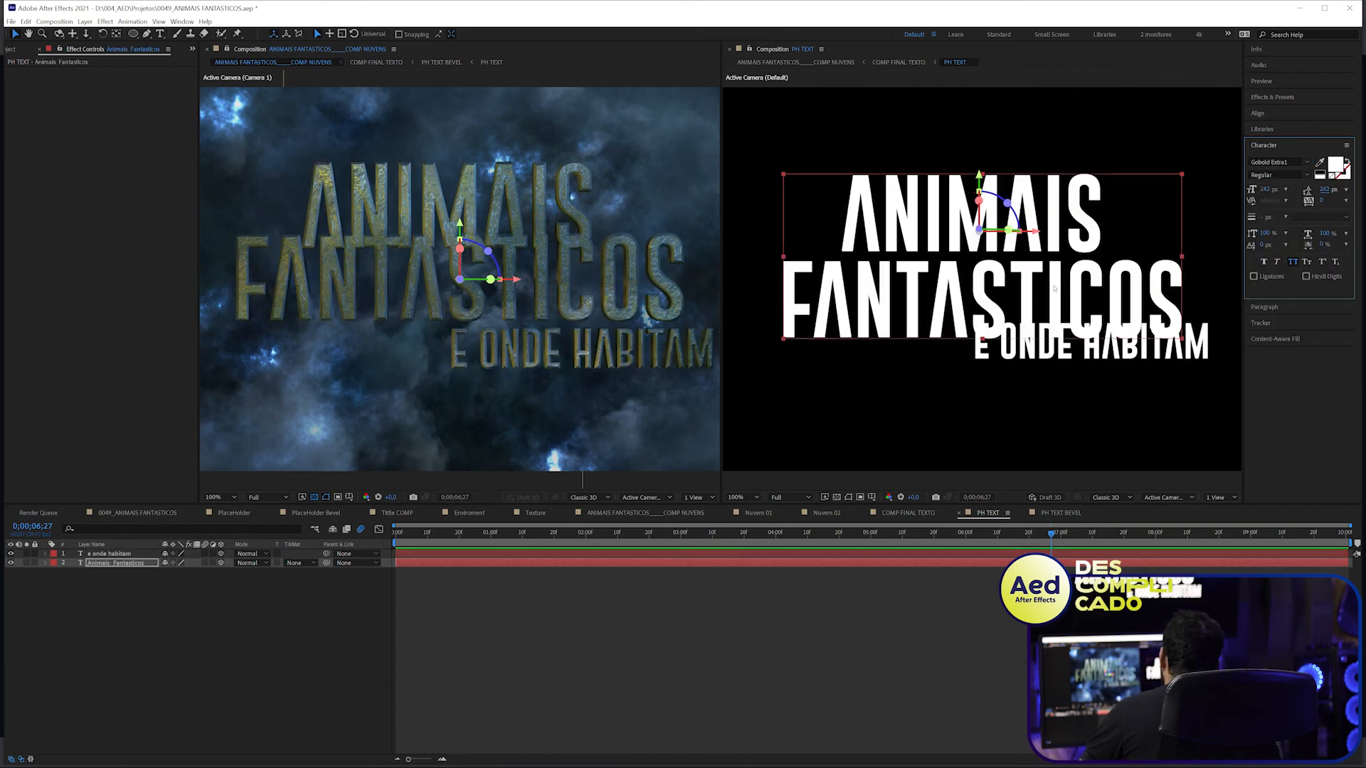
- Move the ANIMAIS FANTASTICOS text slightly up and the E ONDE HABITAM line down so they no longer overlap
drag(1022, 287, 1021, 285)
drag(1041, 361, 1041, 384)
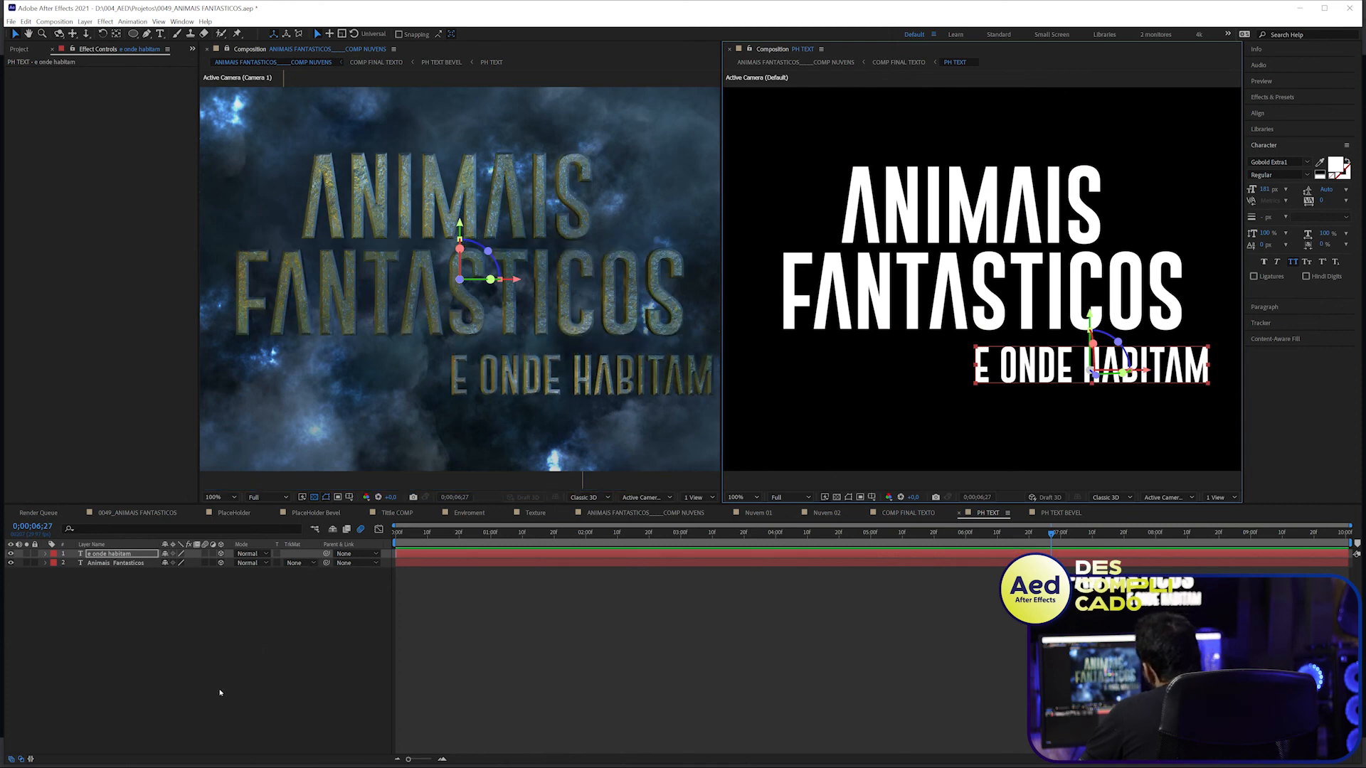
click(216, 677)
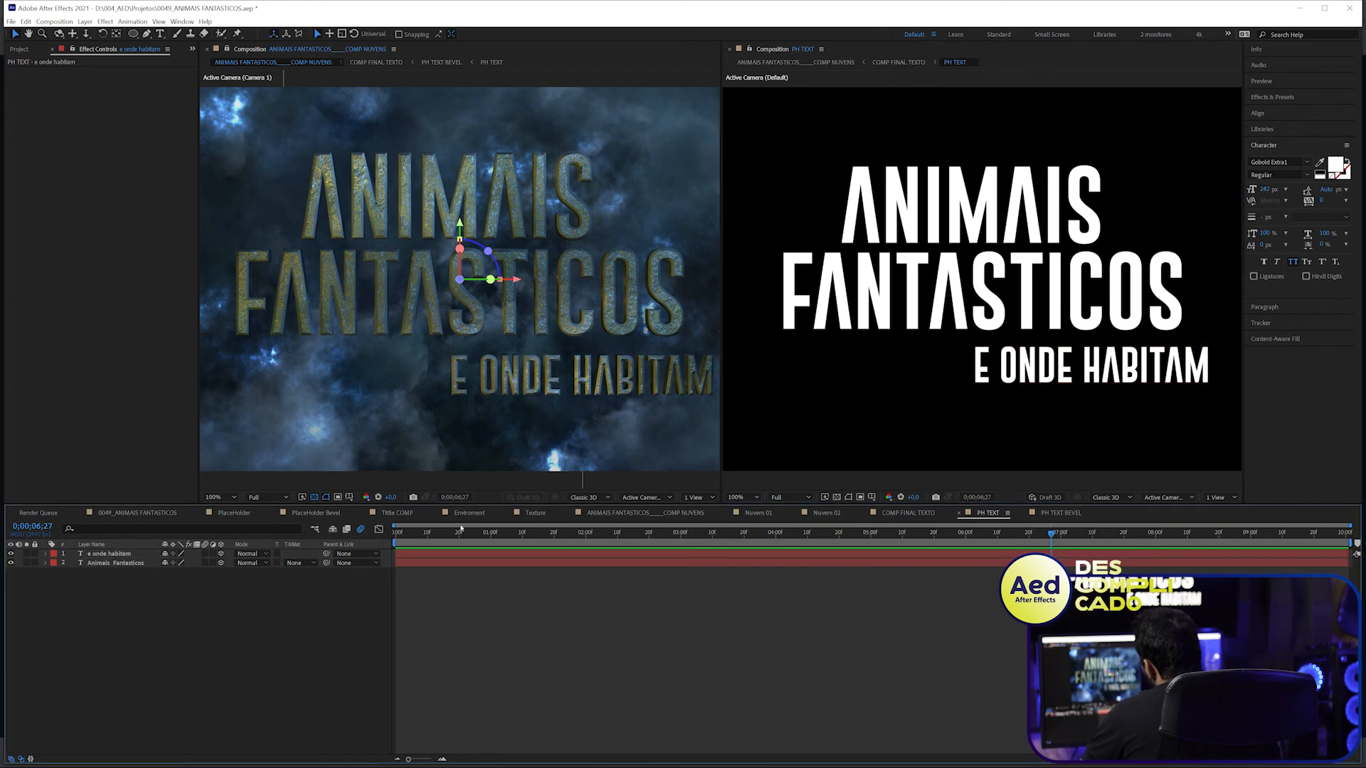
- In PH TEXT BEVEL, set the Inner Glow size of the PH TEXT layer to 30
click(1063, 513)
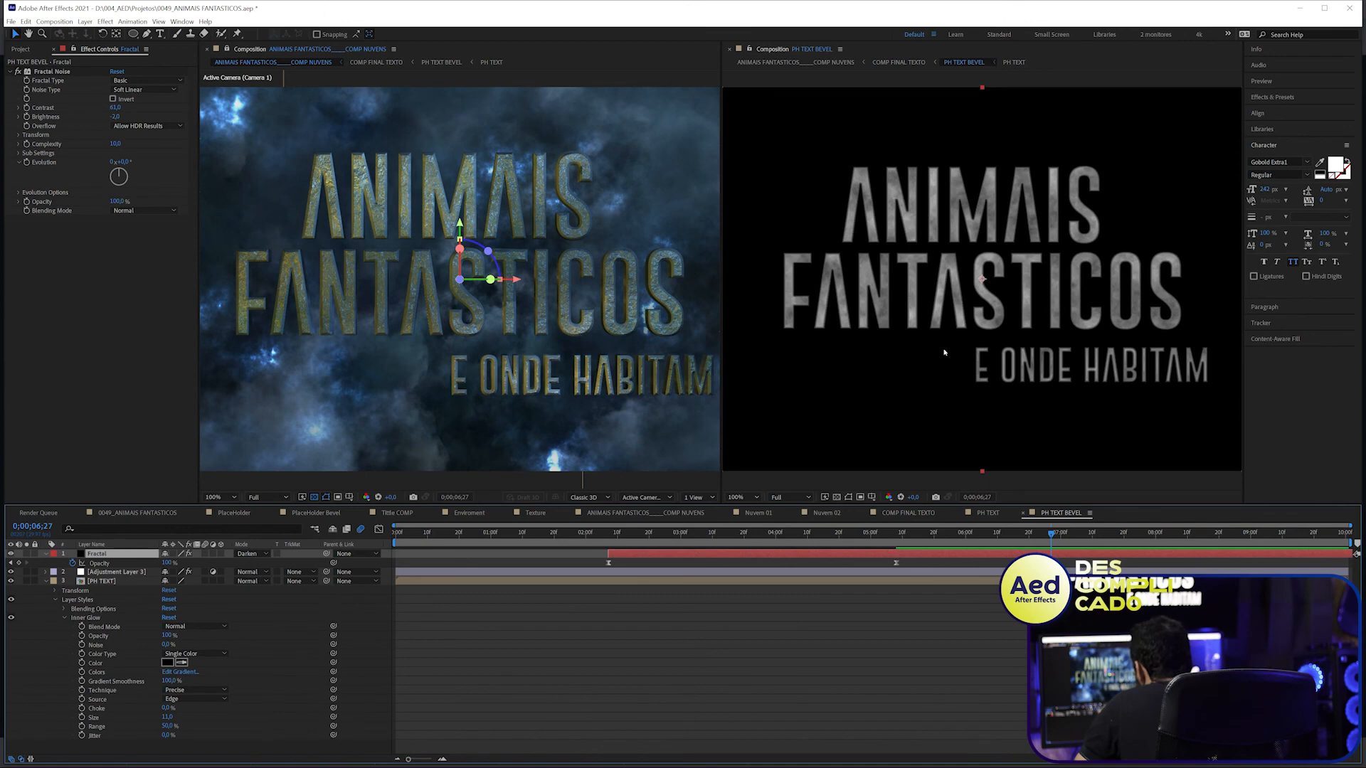
click(106, 582)
click(86, 617)
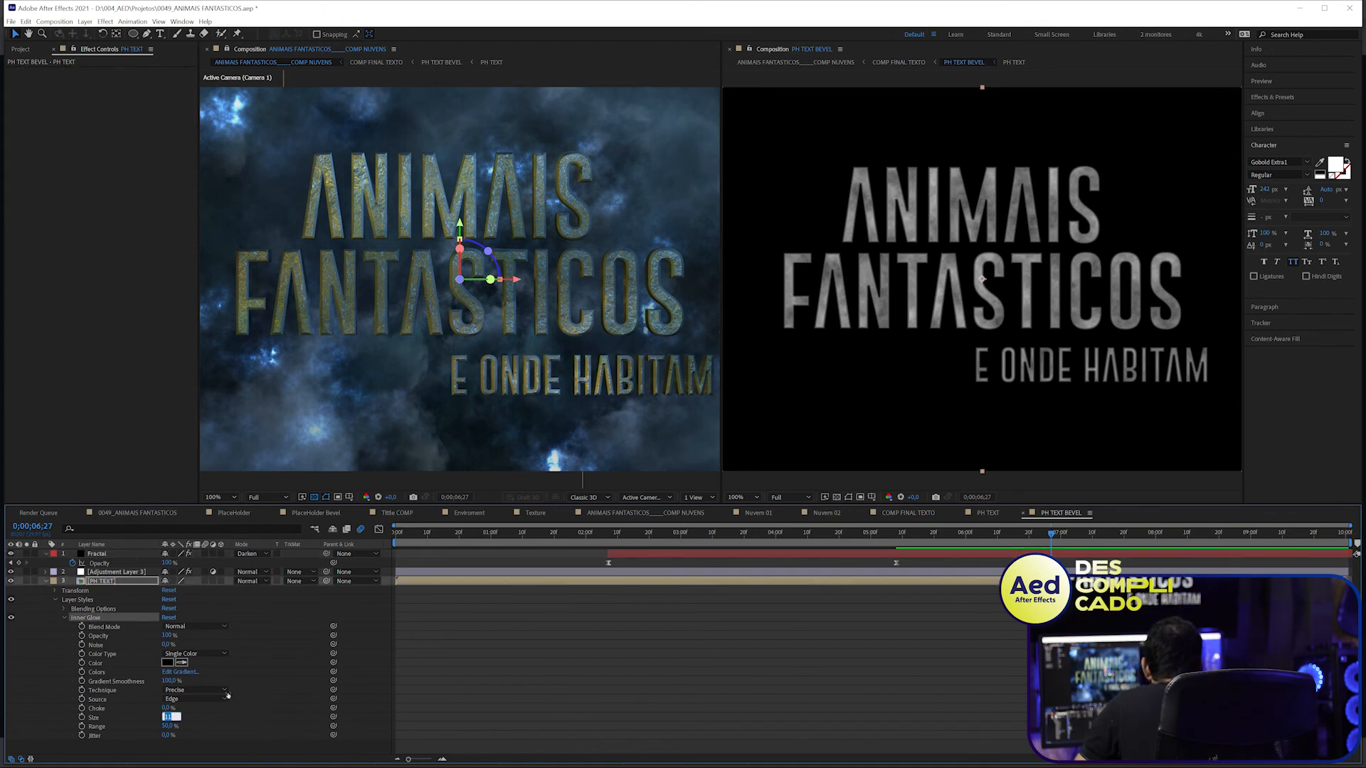
text(30)
key(Return)
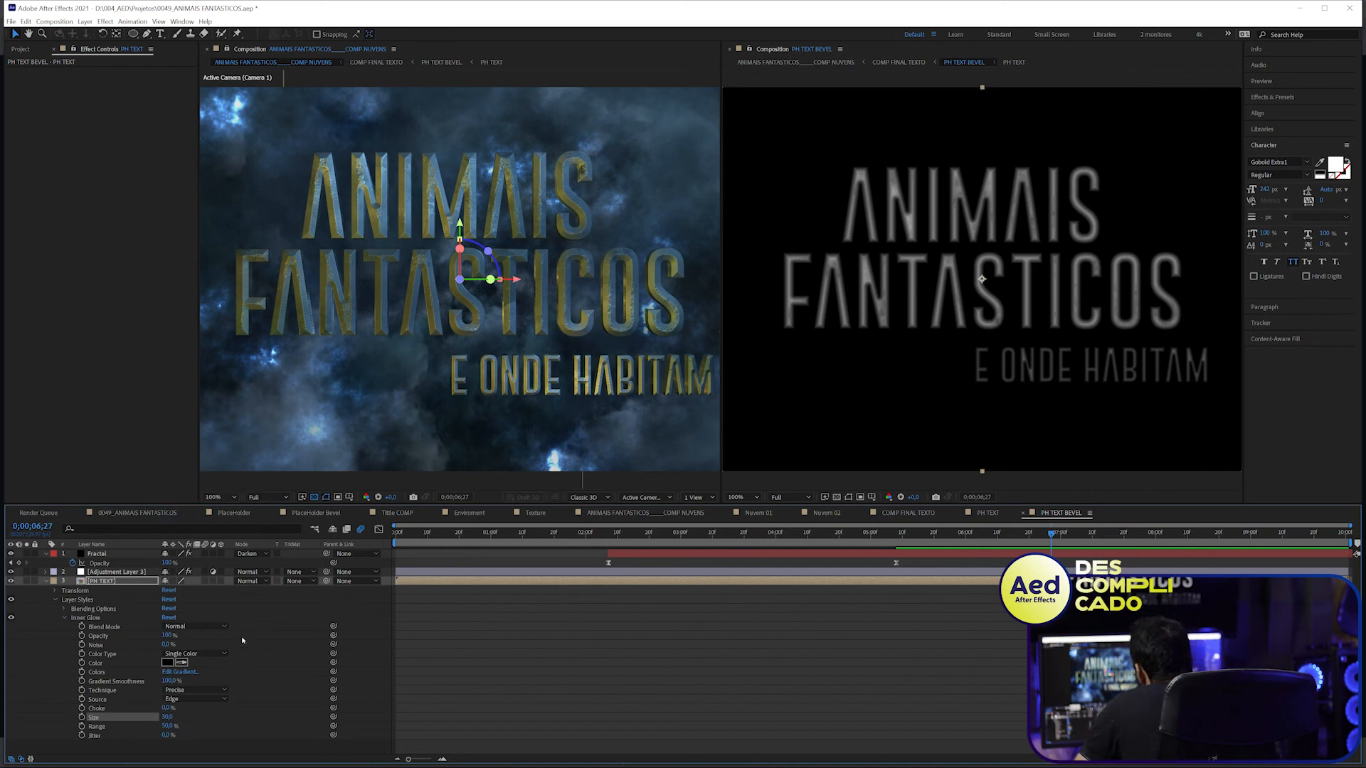
- Return to the ANIMAIS FANTASTICOS COMP NUVENS composition, close the second viewer and save the project
click(643, 500)
click(600, 513)
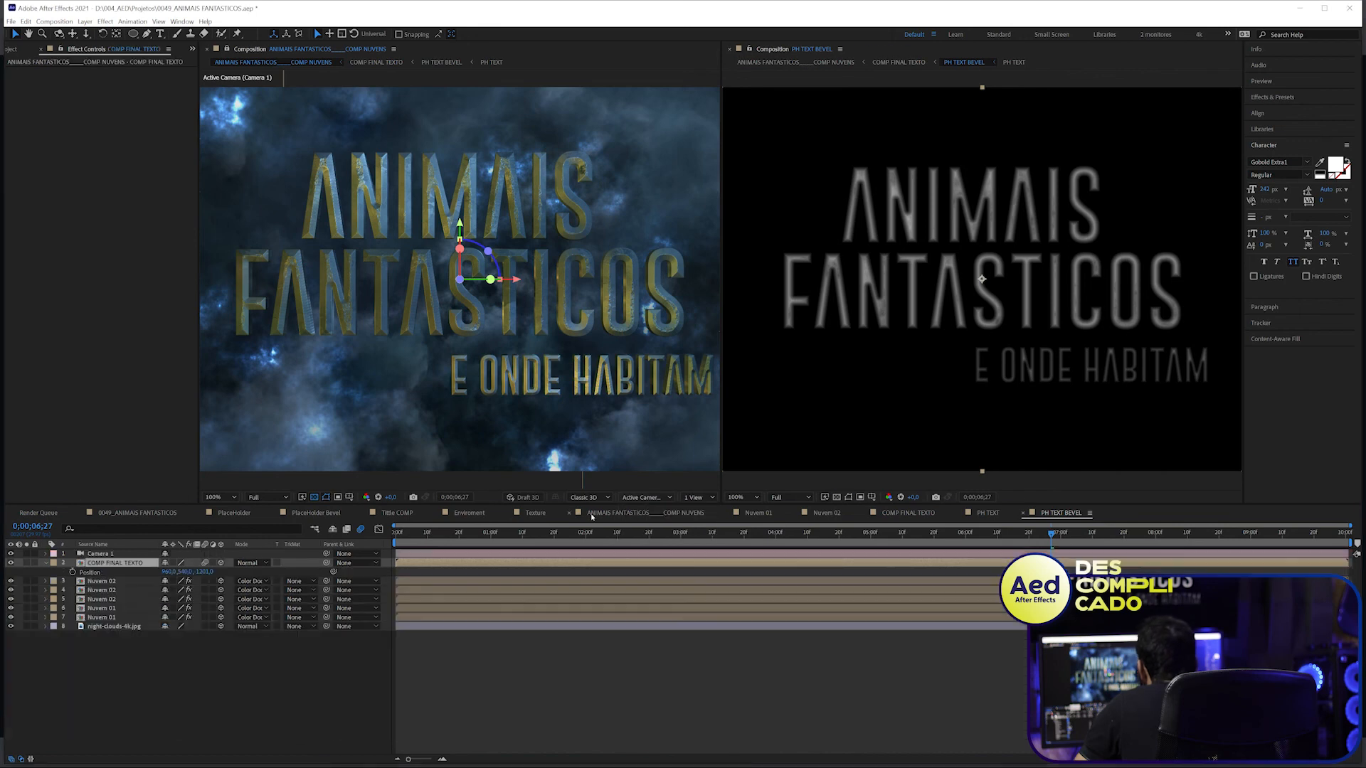
click(601, 514)
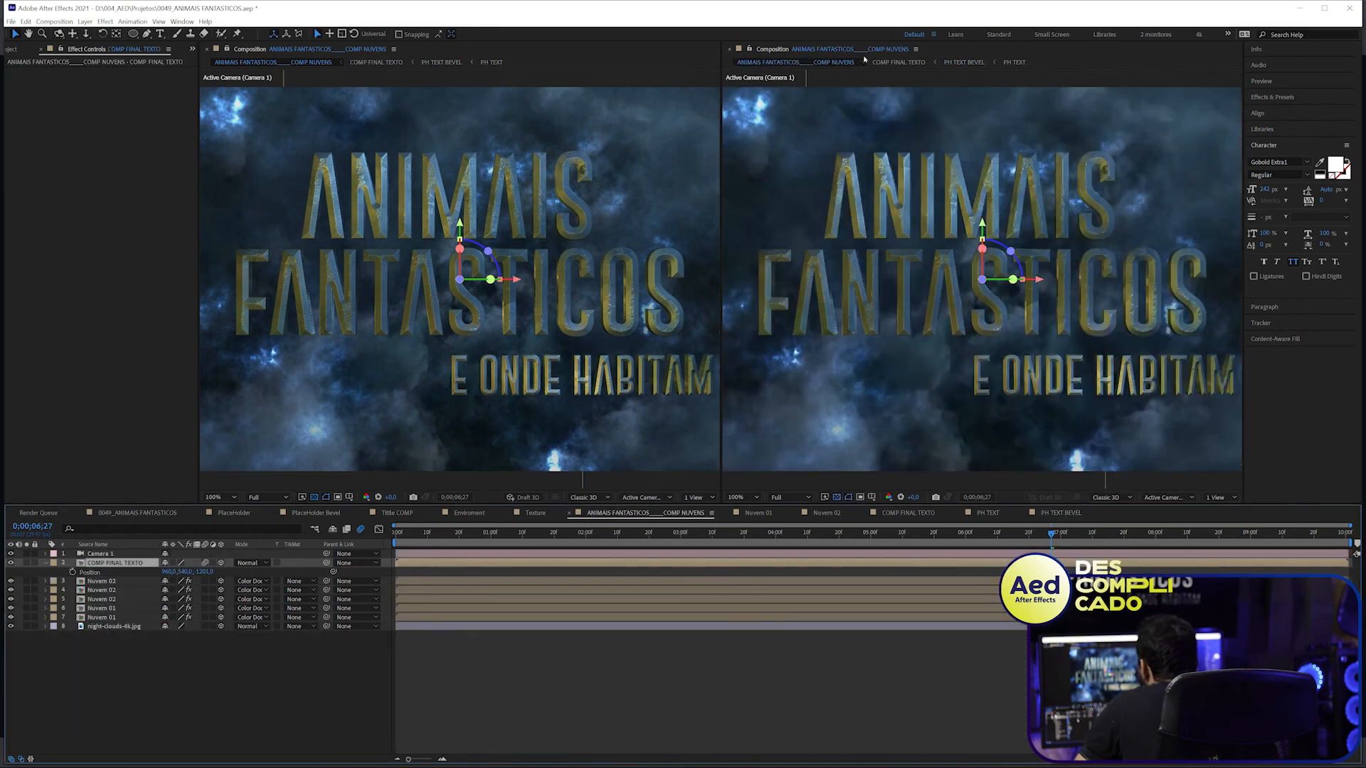
click(729, 49)
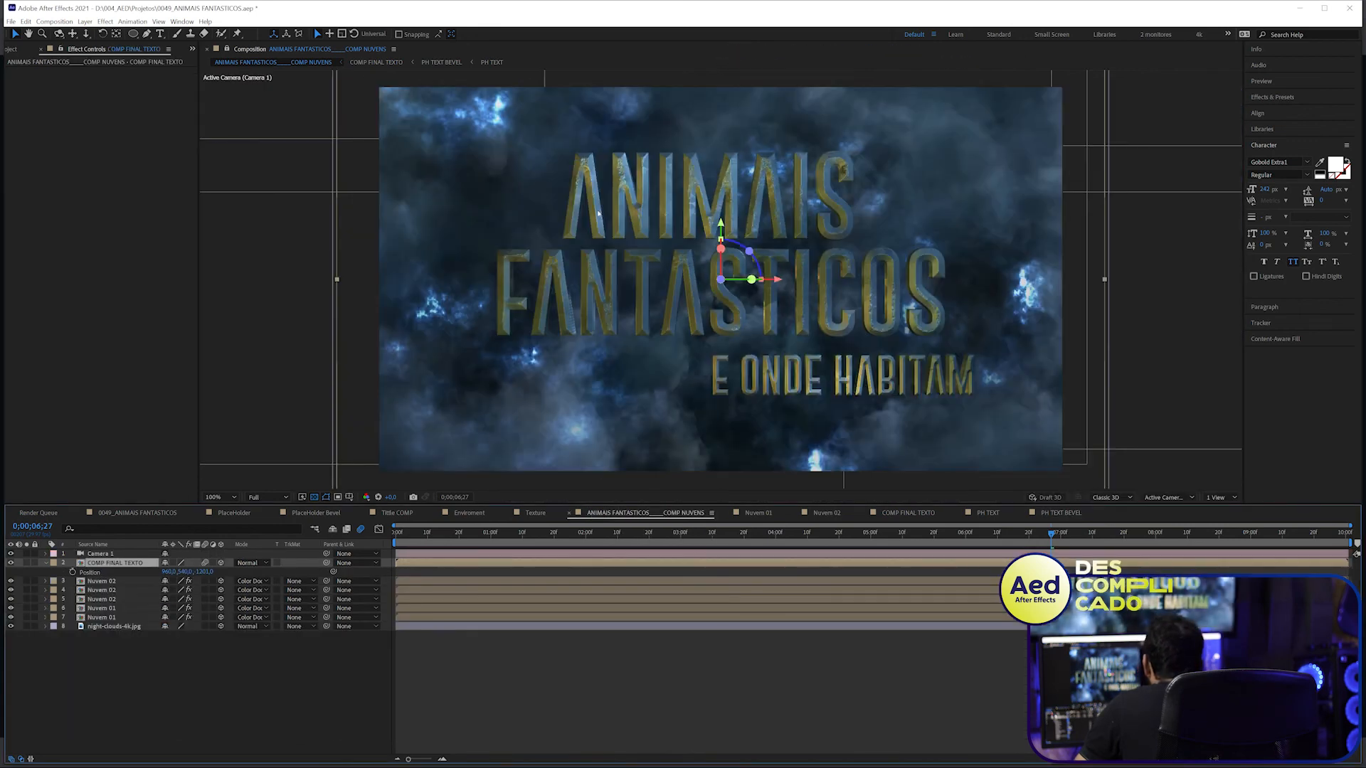
key(ctrl+s)
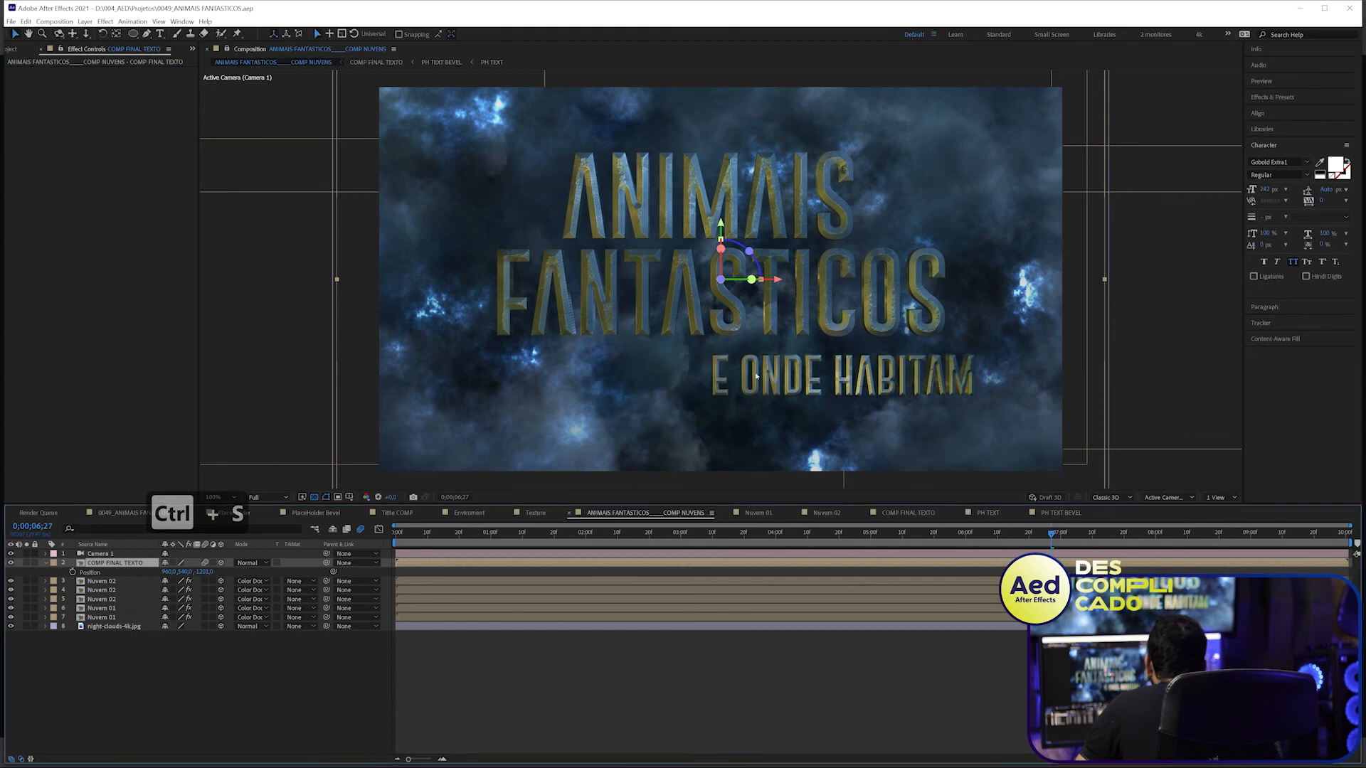
- Copy the TheMarses.wav audio layer into the clouds composition and save the project
key(ctrl+c)
key(ctrl+c)
key(ctrl+v)
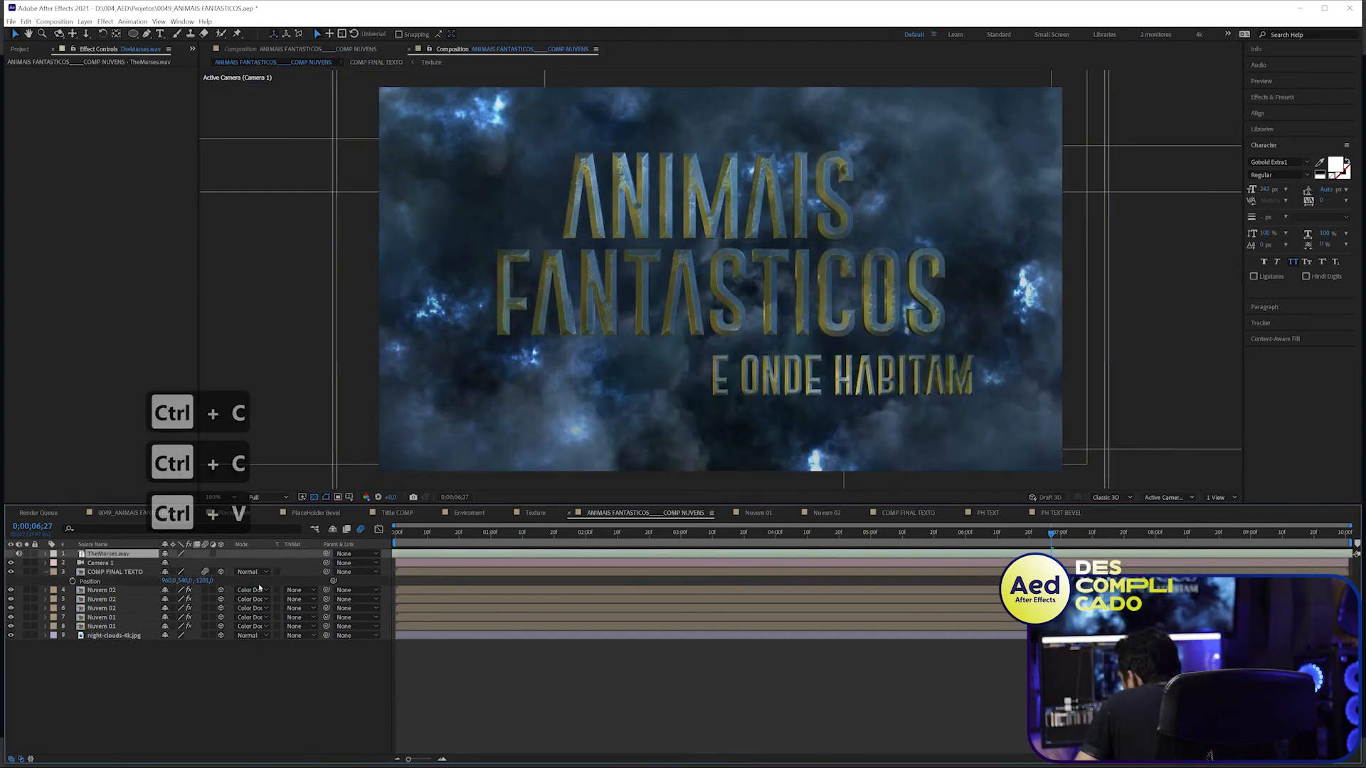
key(ctrl+s)
- Preview the clouds composition full screen with its audio, and save the project
key(0)
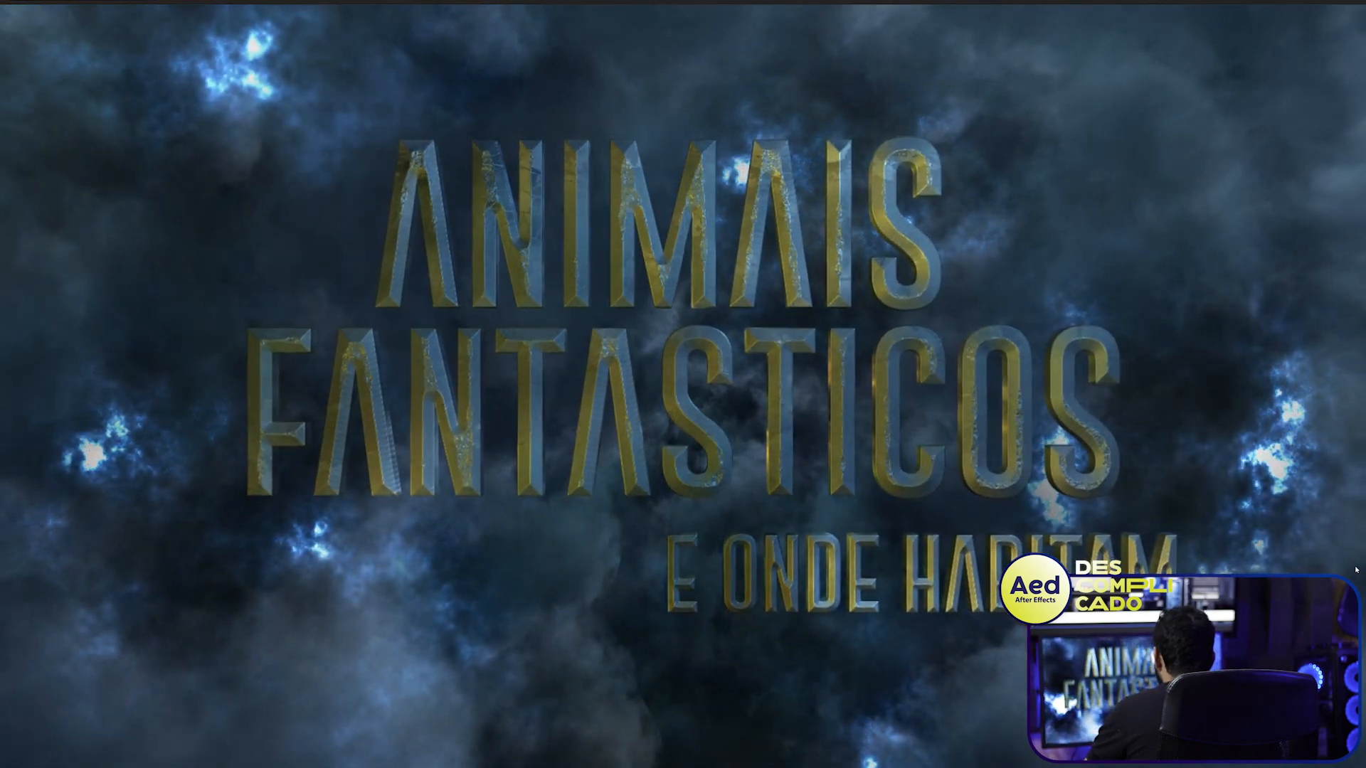
key(alt+Tab)
key(alt+Tab)
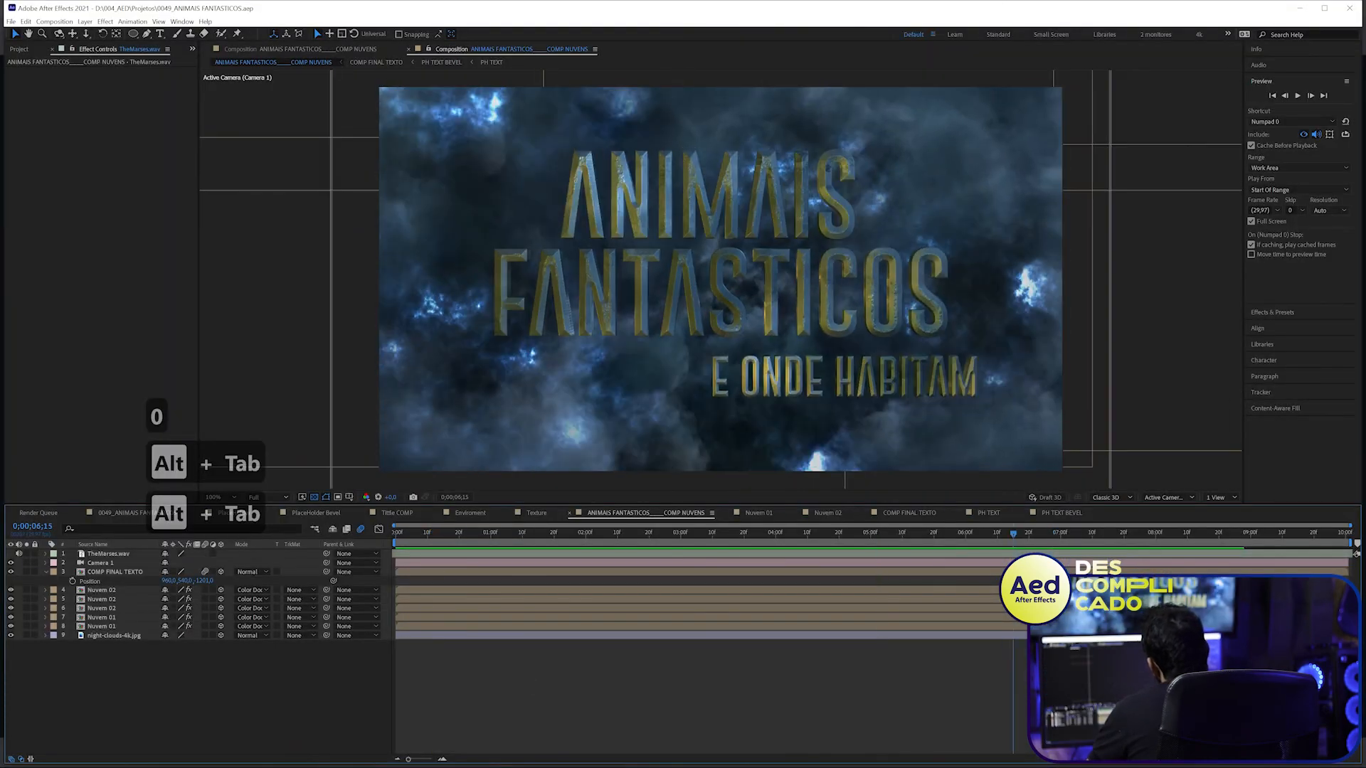
key(ctrl+s)
- Inspect the Texture composition nested in COMP FINAL TEXTO, then return and move the time to 0;00;05;05
double_click(114, 572)
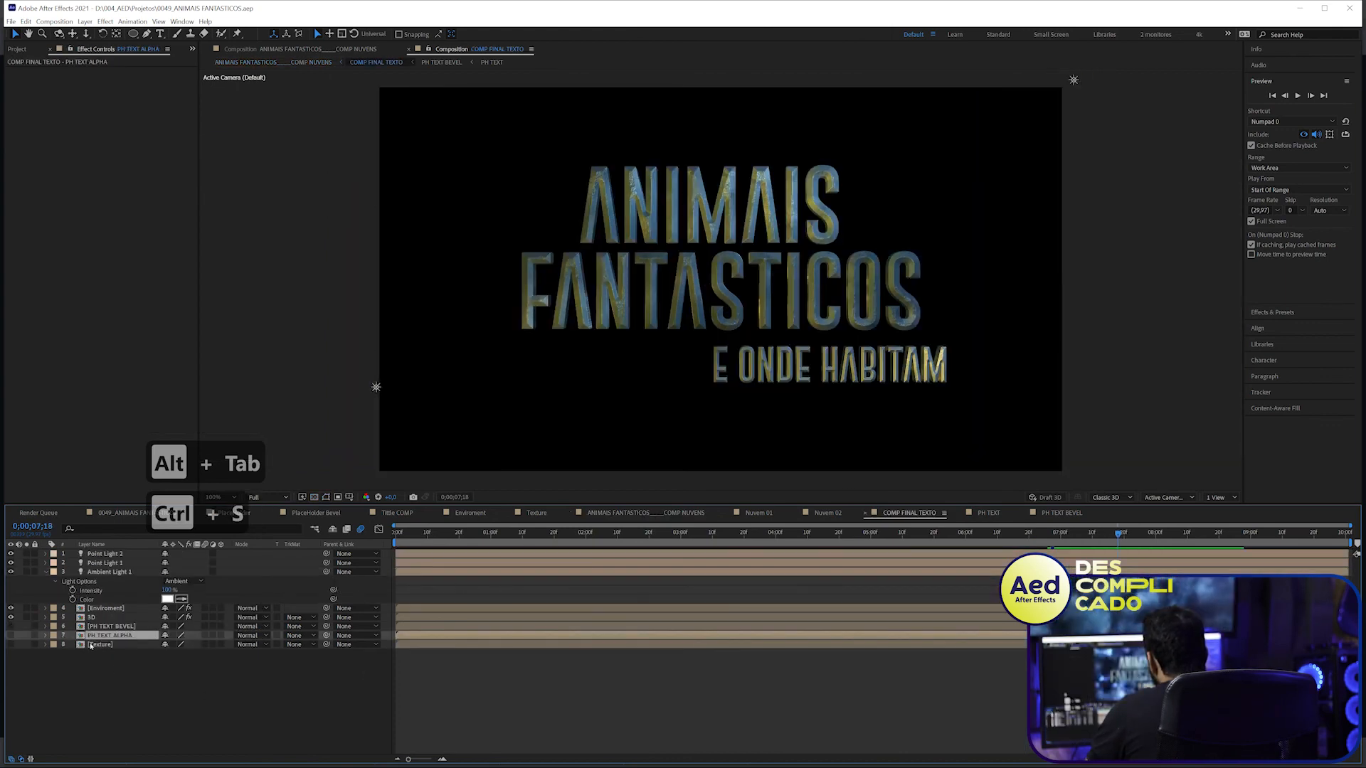
click(118, 645)
double_click(106, 645)
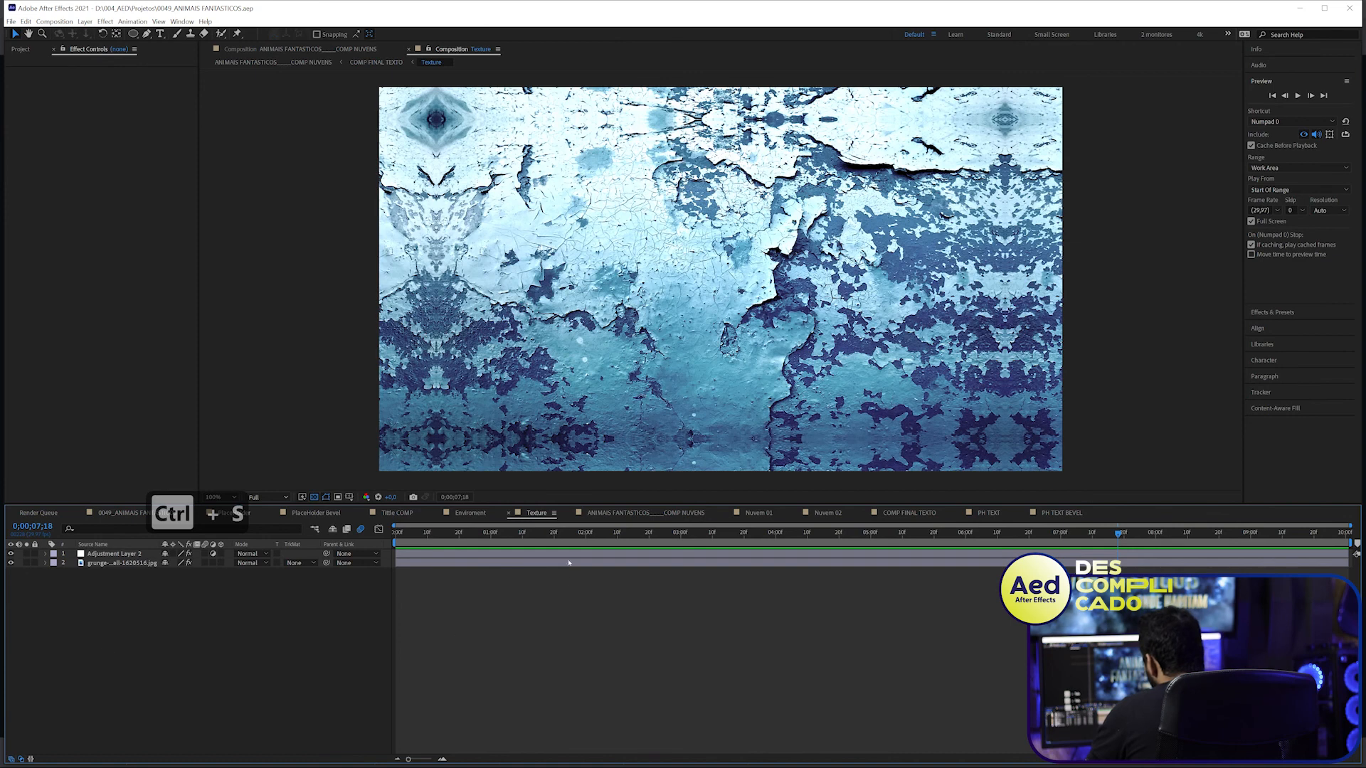
key(Tab)
click(133, 582)
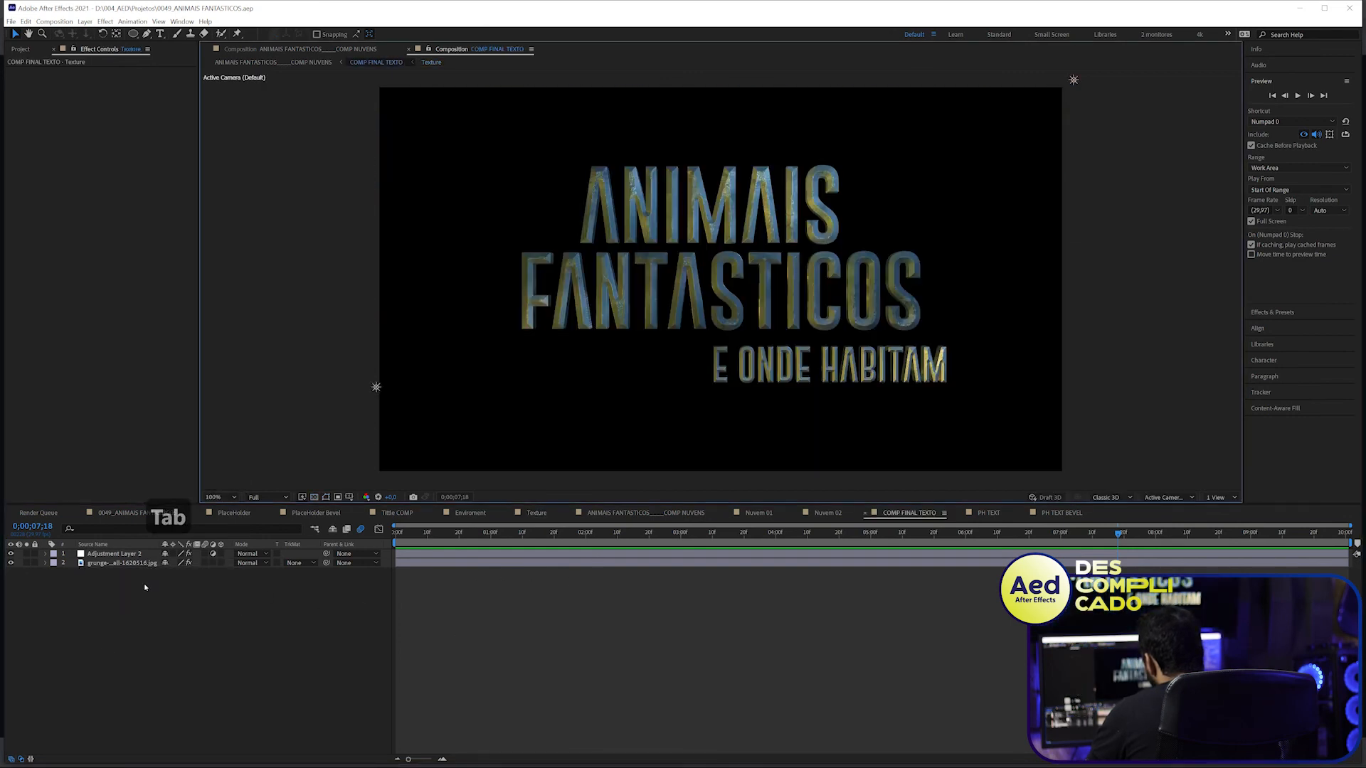
click(121, 635)
drag(525, 535, 824, 552)
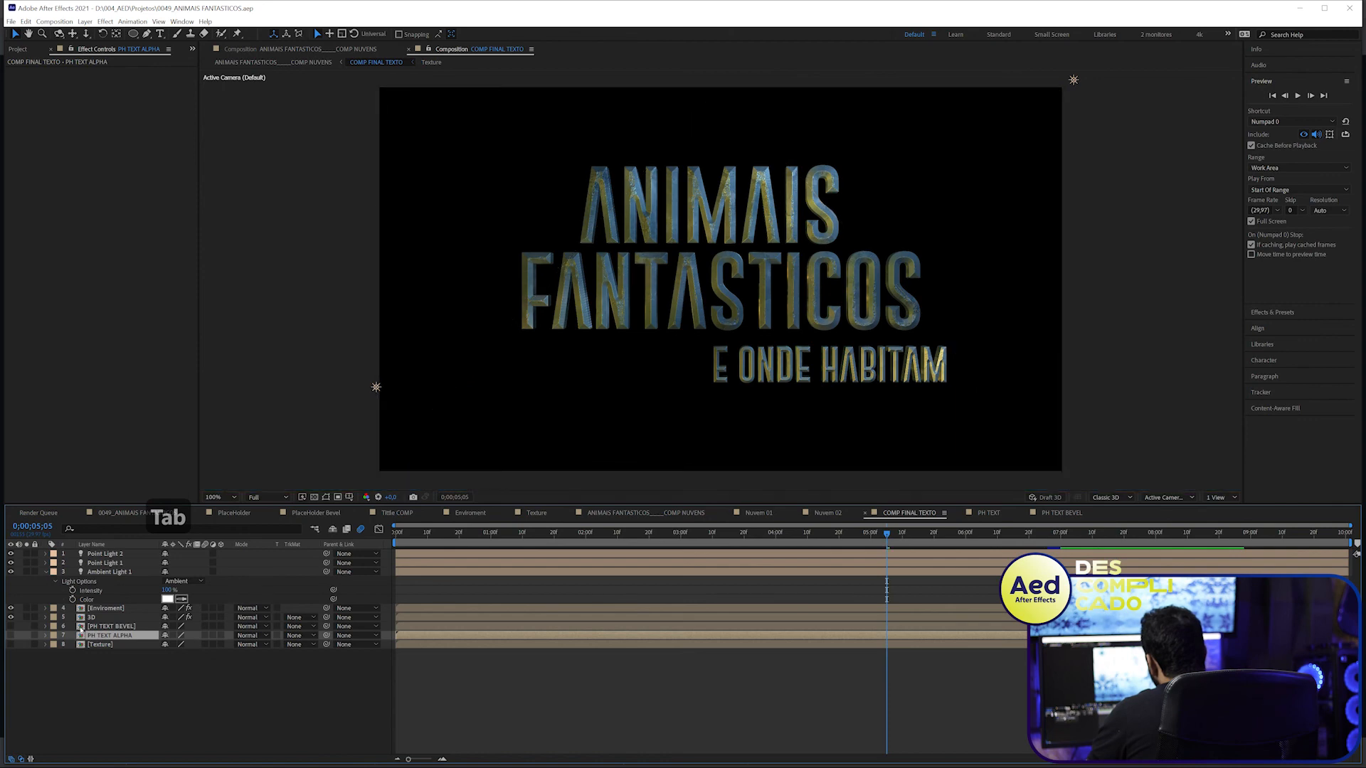
- Open the Enviroment composition and add the grey d29w2pp texture image above night-clouds-4k.jpg
click(105, 610)
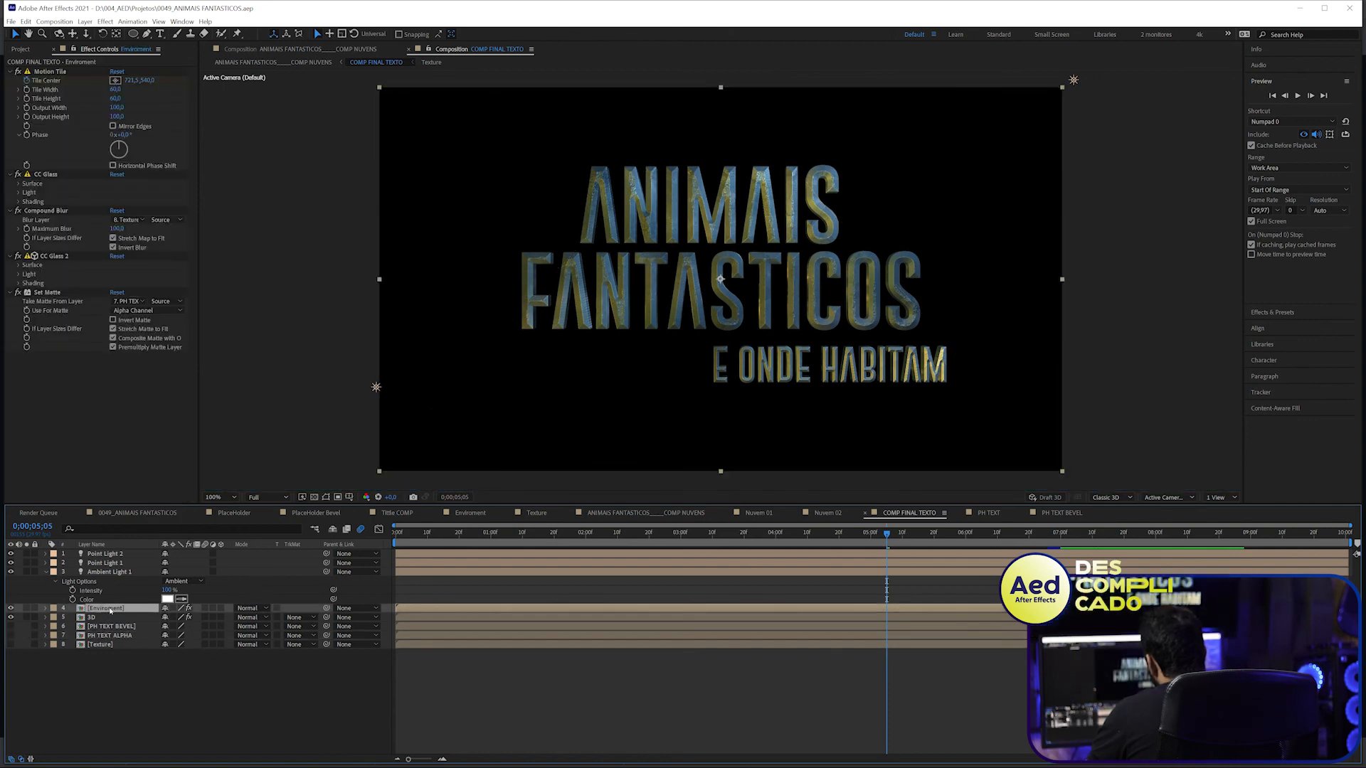
double_click(107, 610)
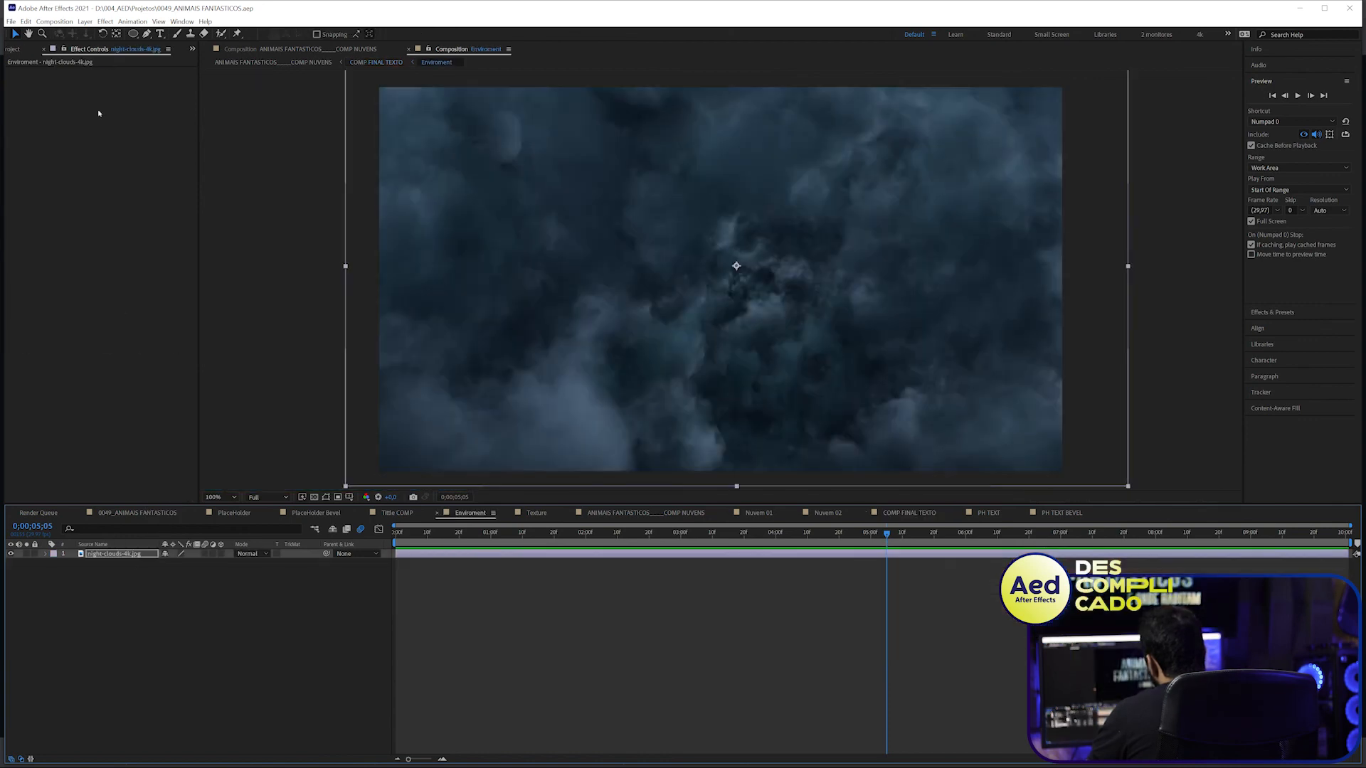
click(5, 49)
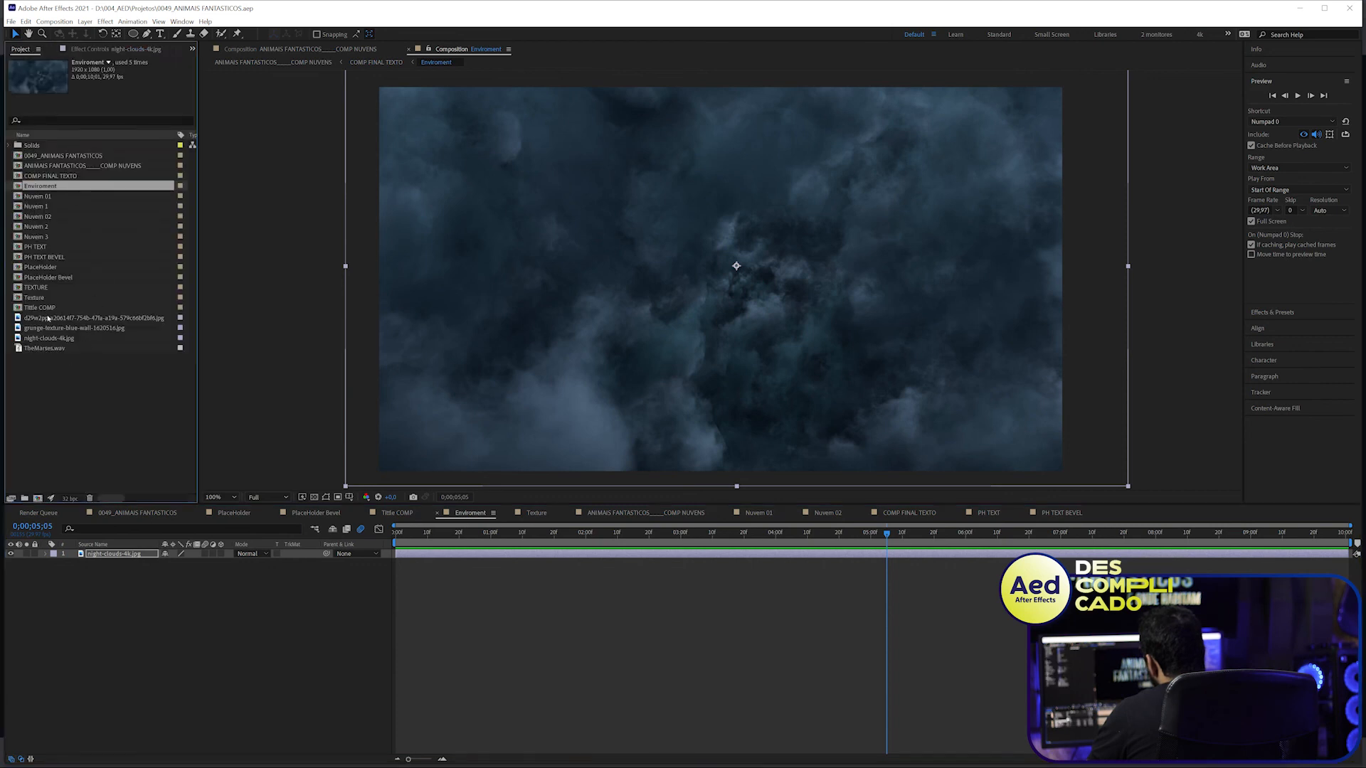
click(49, 318)
click(57, 329)
drag(60, 319, 119, 554)
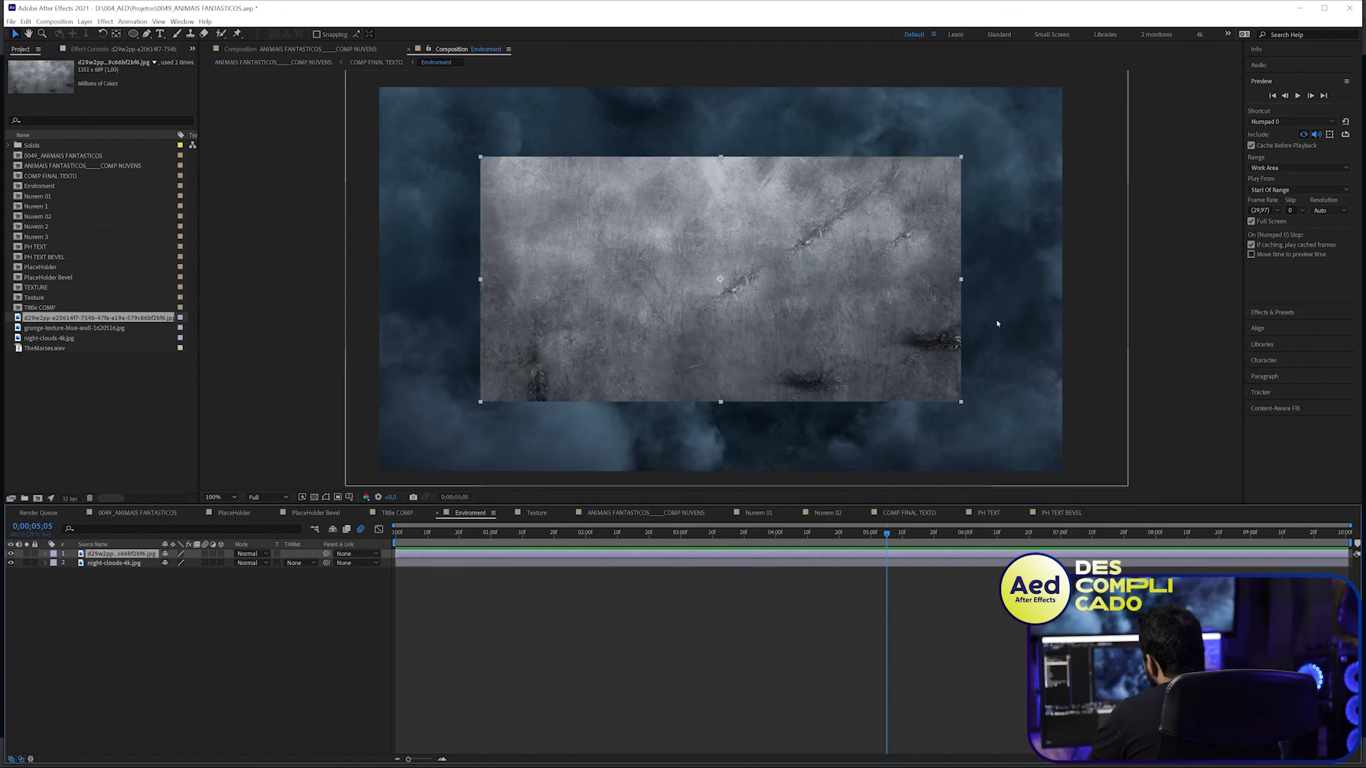
- Scale the grey texture image in Enviroment to slightly larger than the frame, and check the title in COMP FINAL TEXTO
key(ctrl+alt+shift+g)
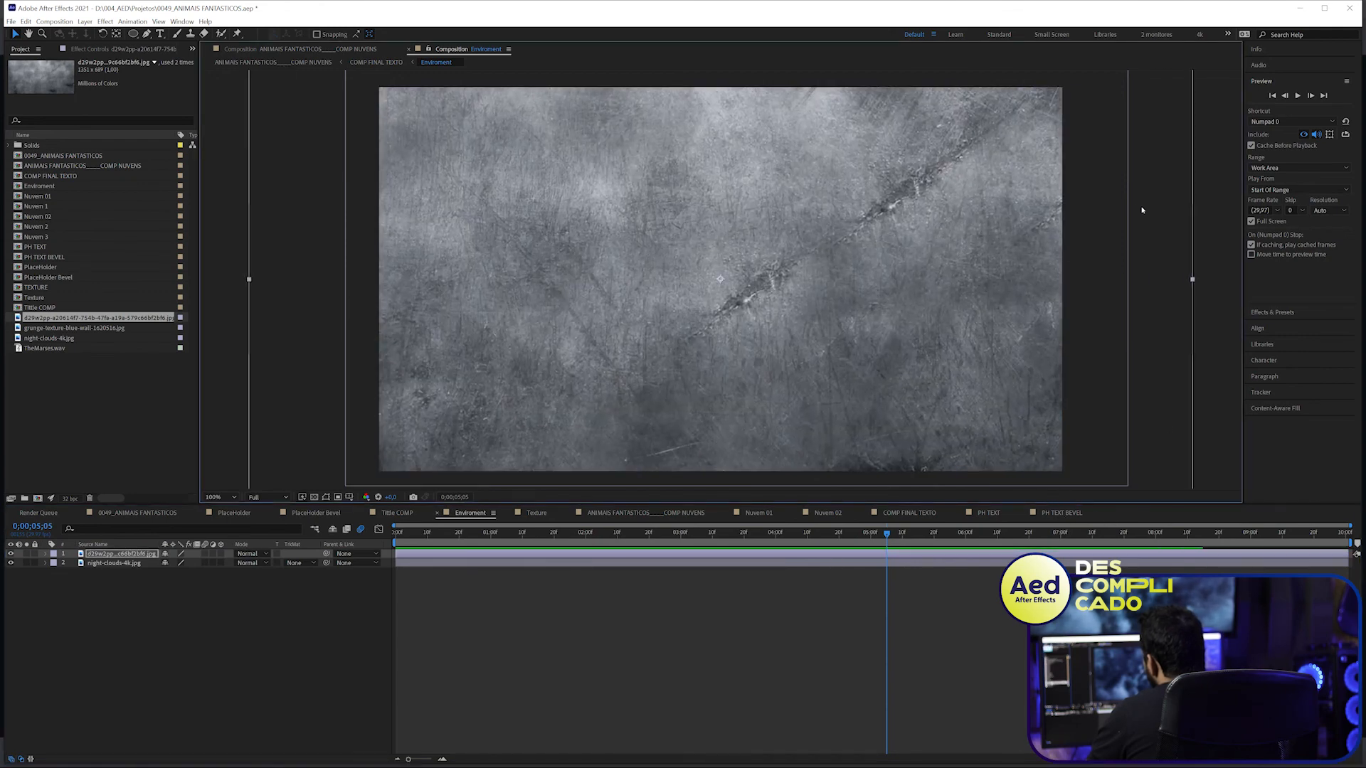
drag(1193, 280, 1111, 311)
key(Tab)
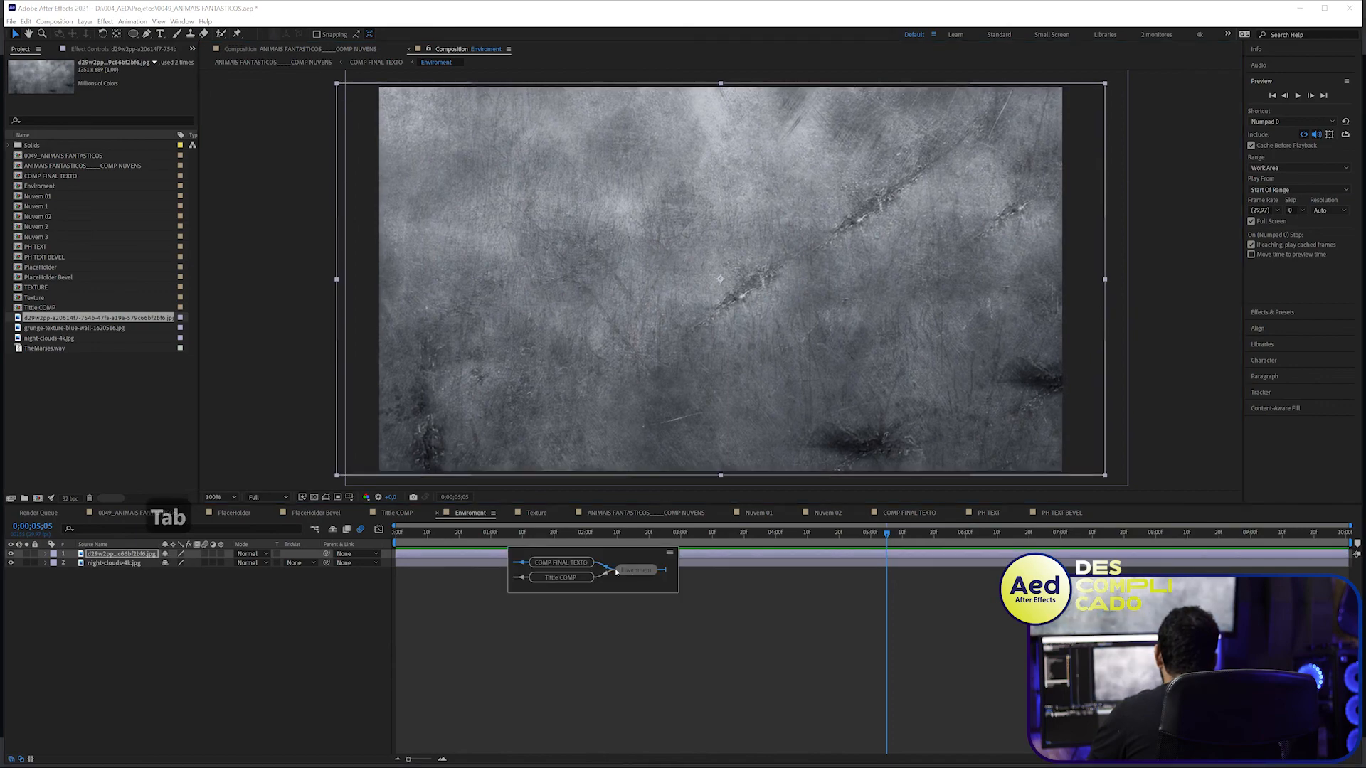
click(560, 563)
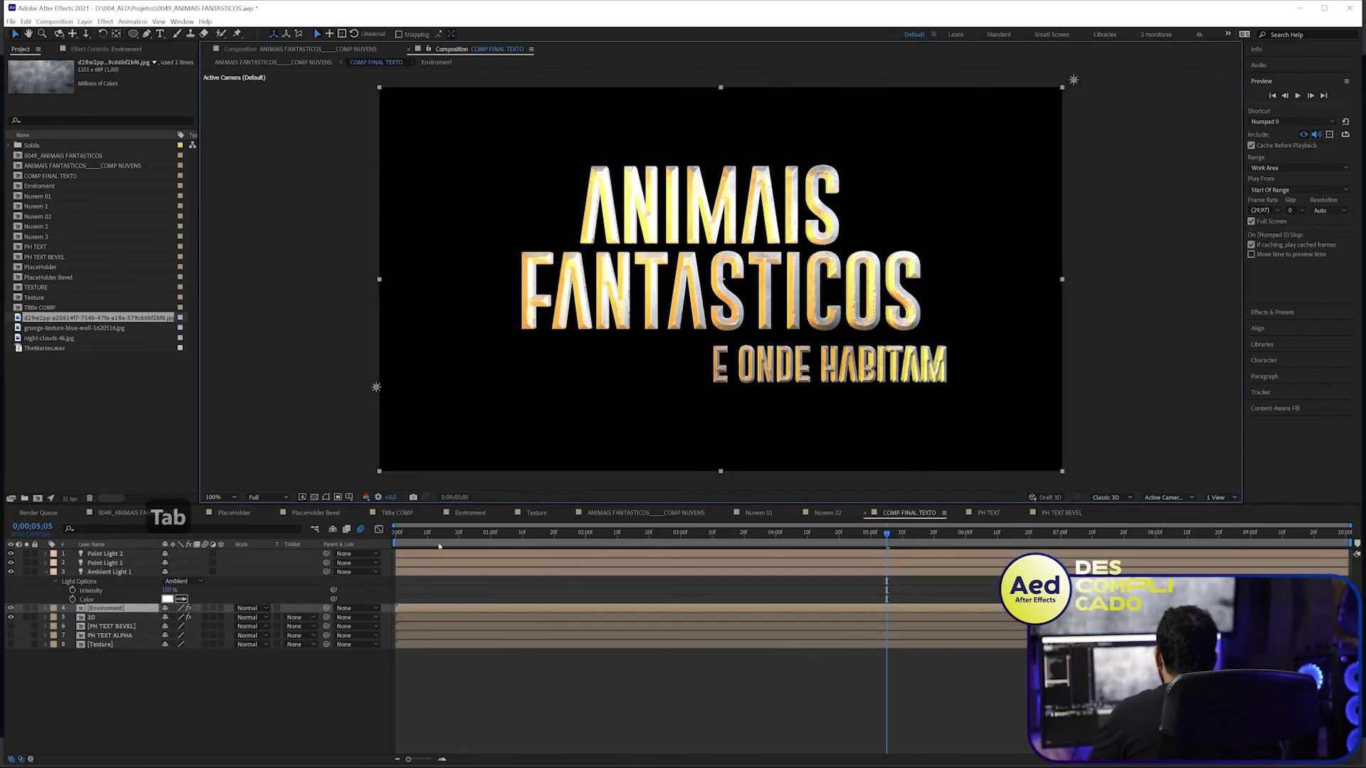
- Darken the grey texture in Enviroment with a Curves effect by lowering the RGB curve's highlights, and check the title in COMP FINAL TEXTO
double_click(137, 609)
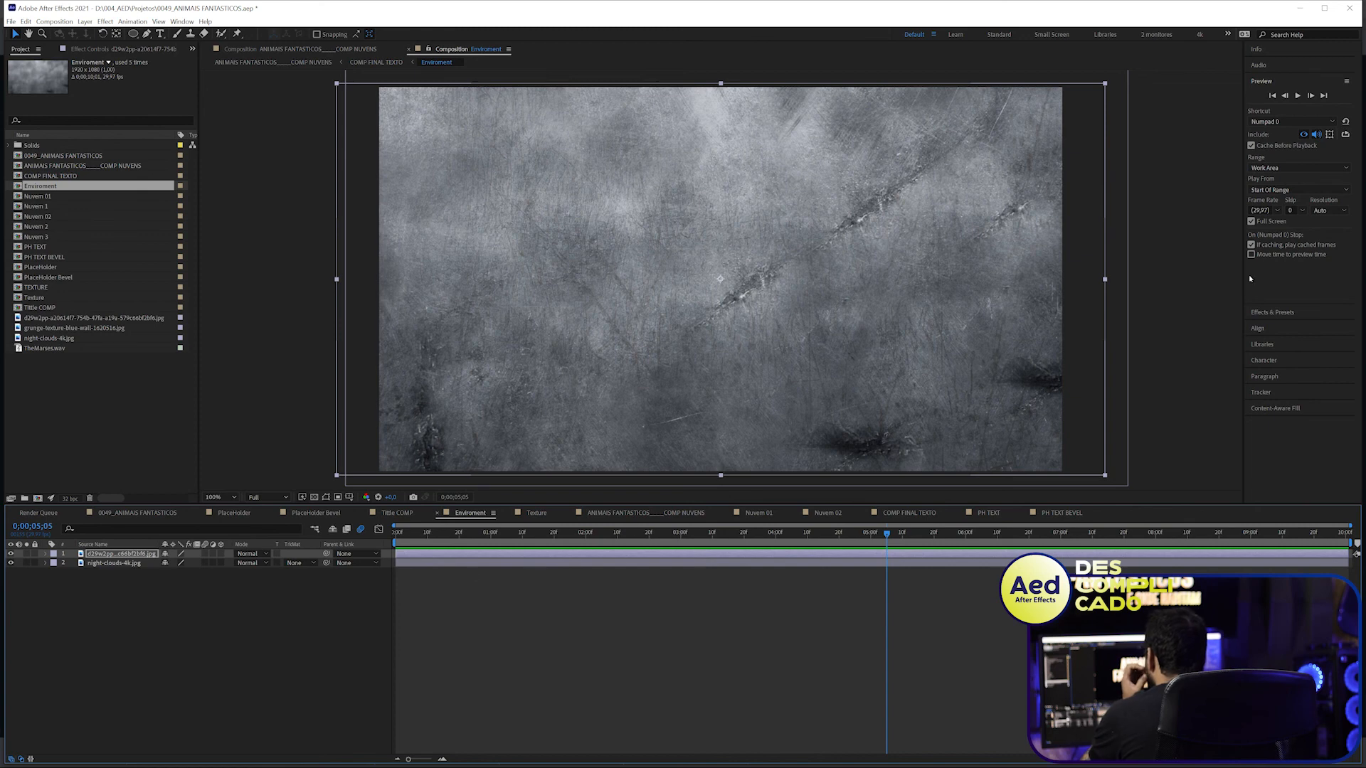
click(1272, 312)
click(1277, 111)
text(curv)
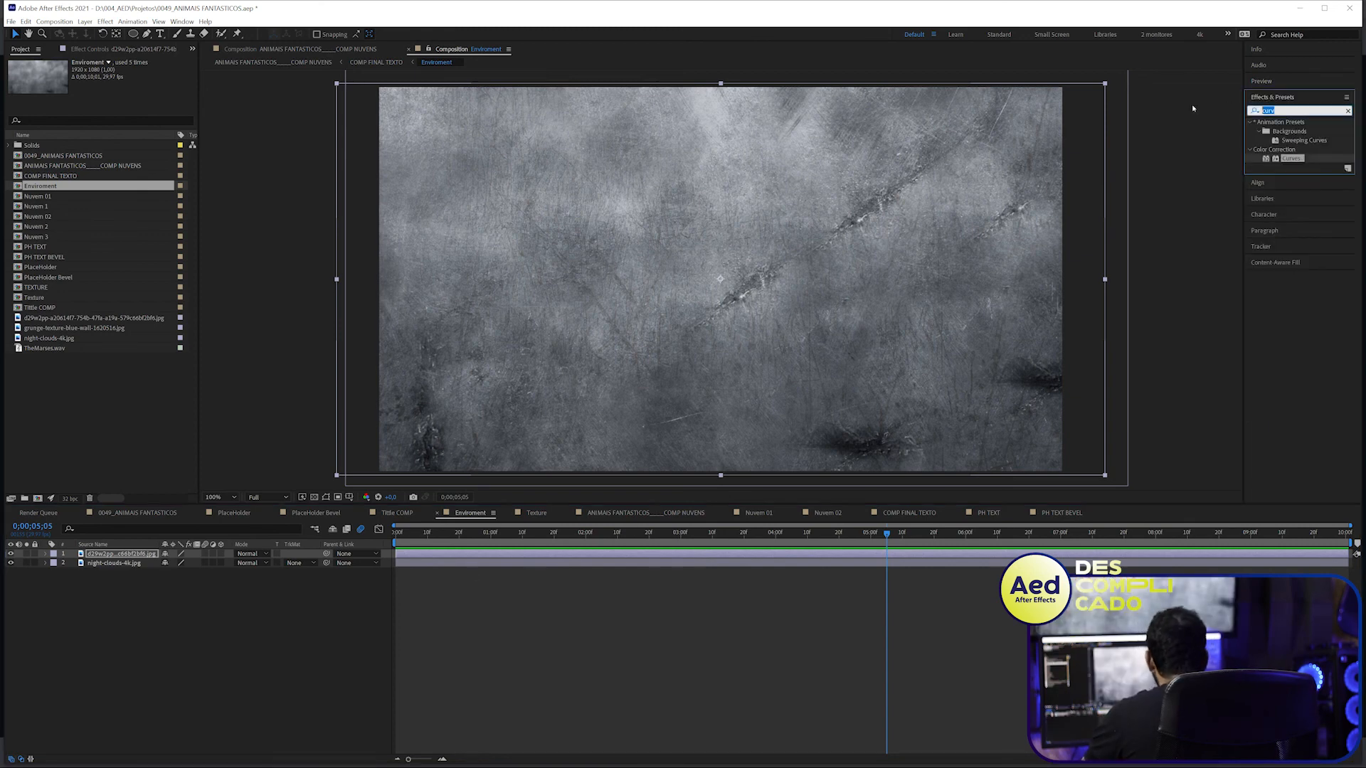
text(curv)
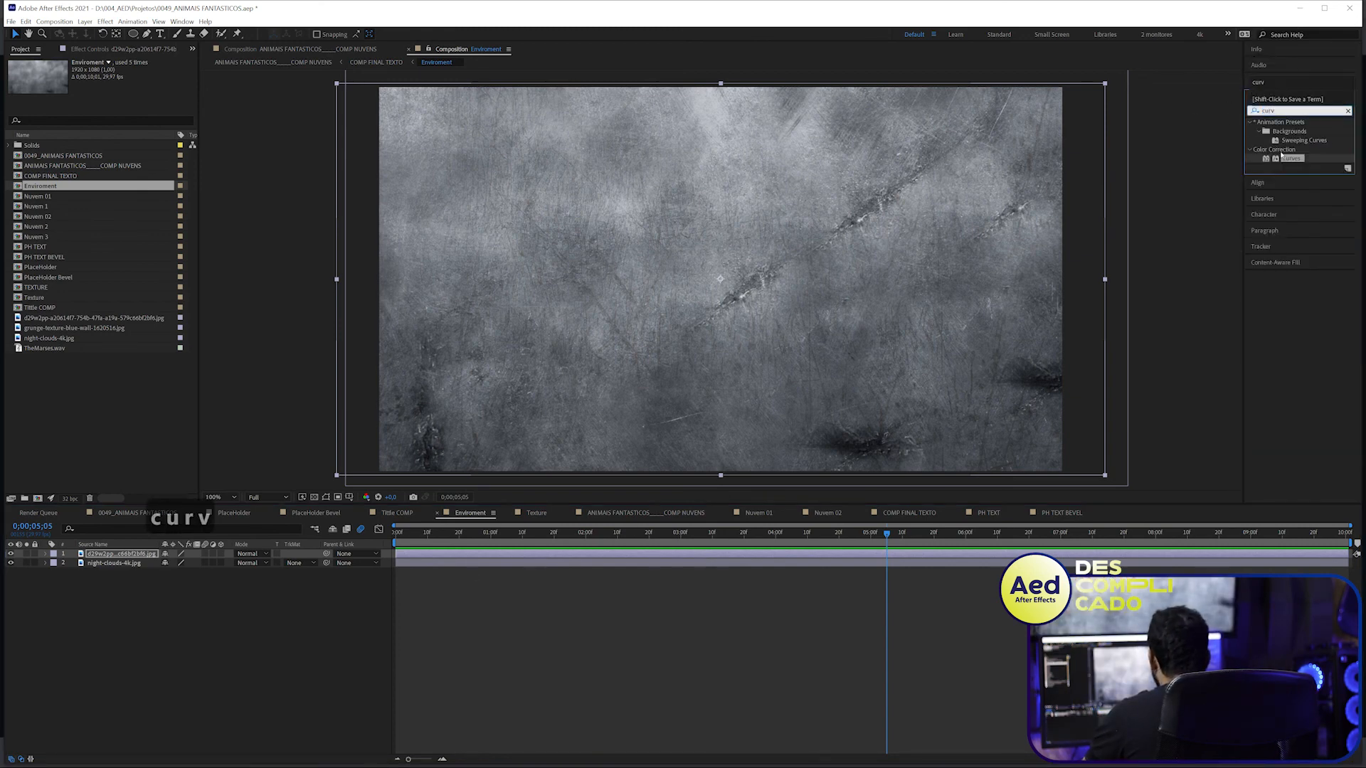
double_click(1292, 158)
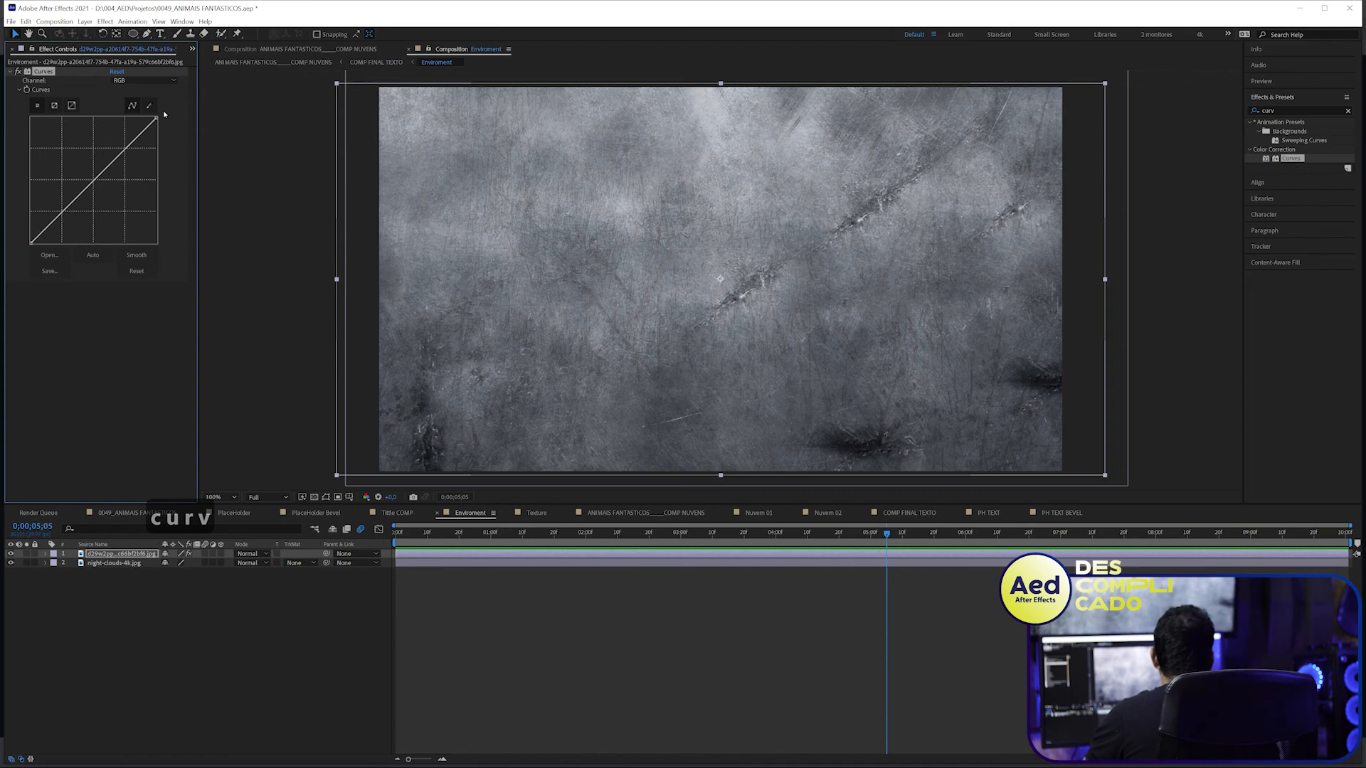
drag(156, 119, 168, 182)
key(Tab)
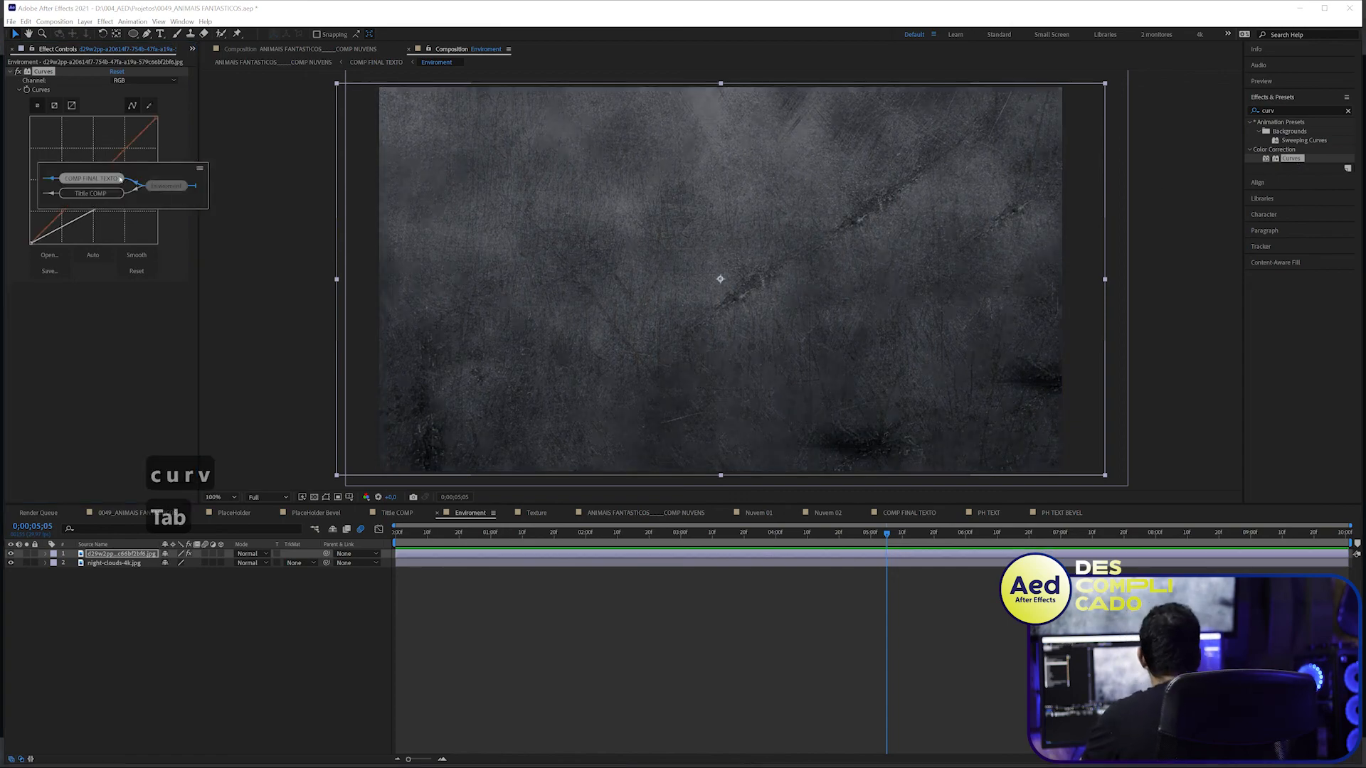
click(114, 179)
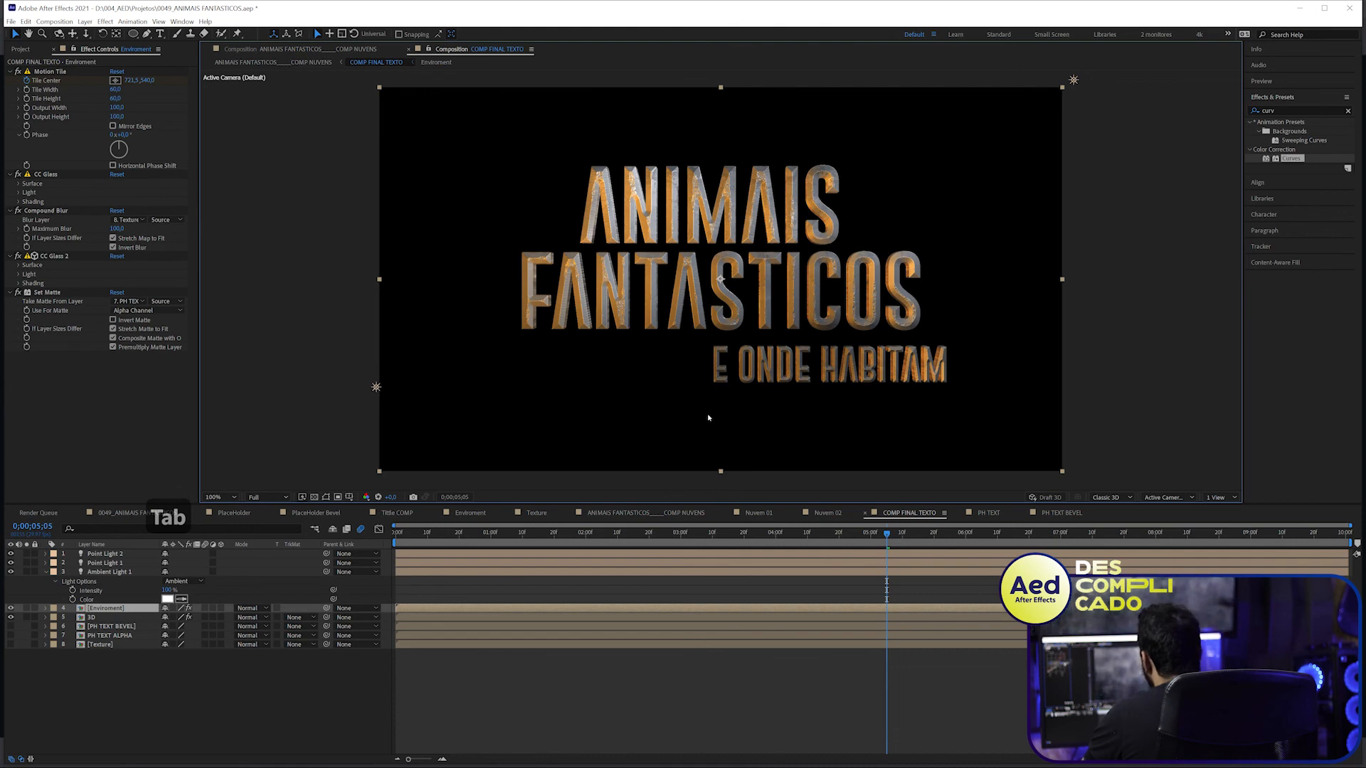
- Hide the grey texture layer in Enviroment, return to COMP FINAL TEXTO and save the project
double_click(107, 610)
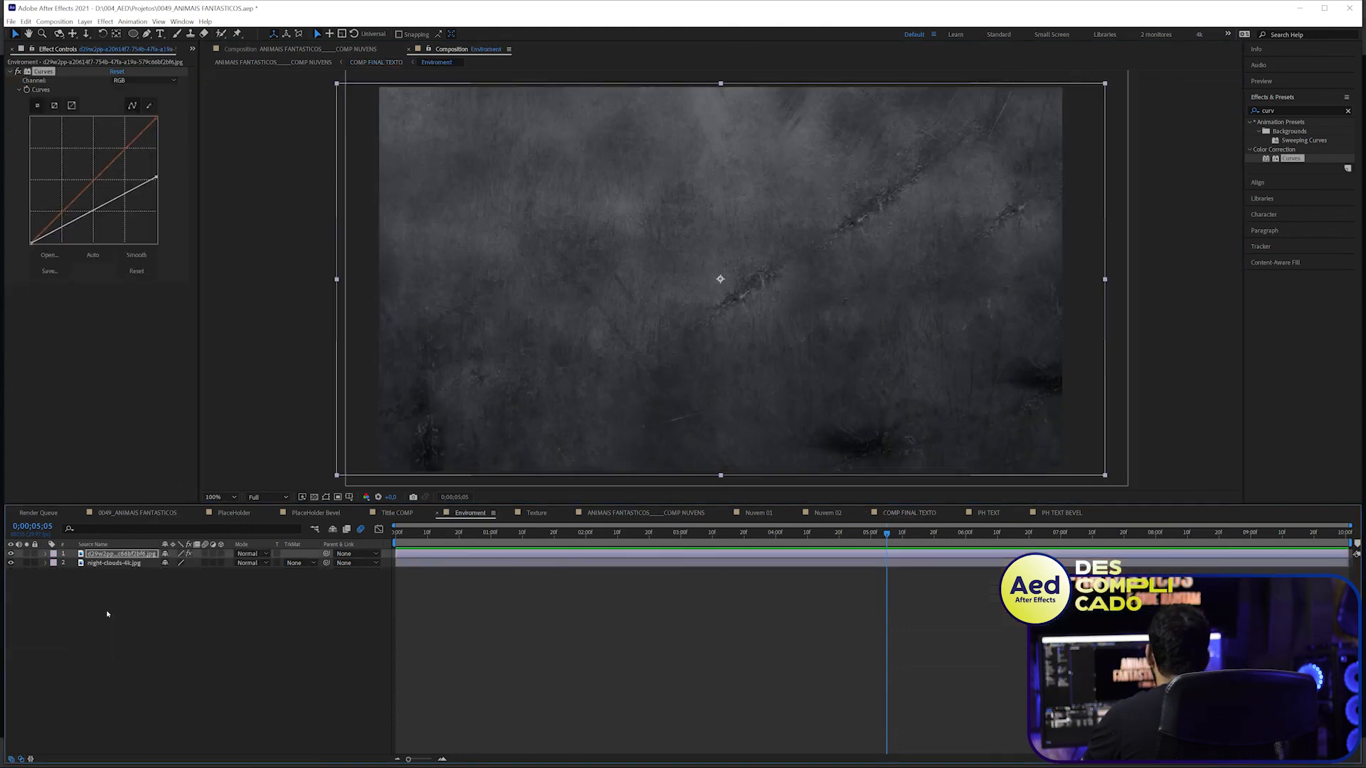
click(11, 554)
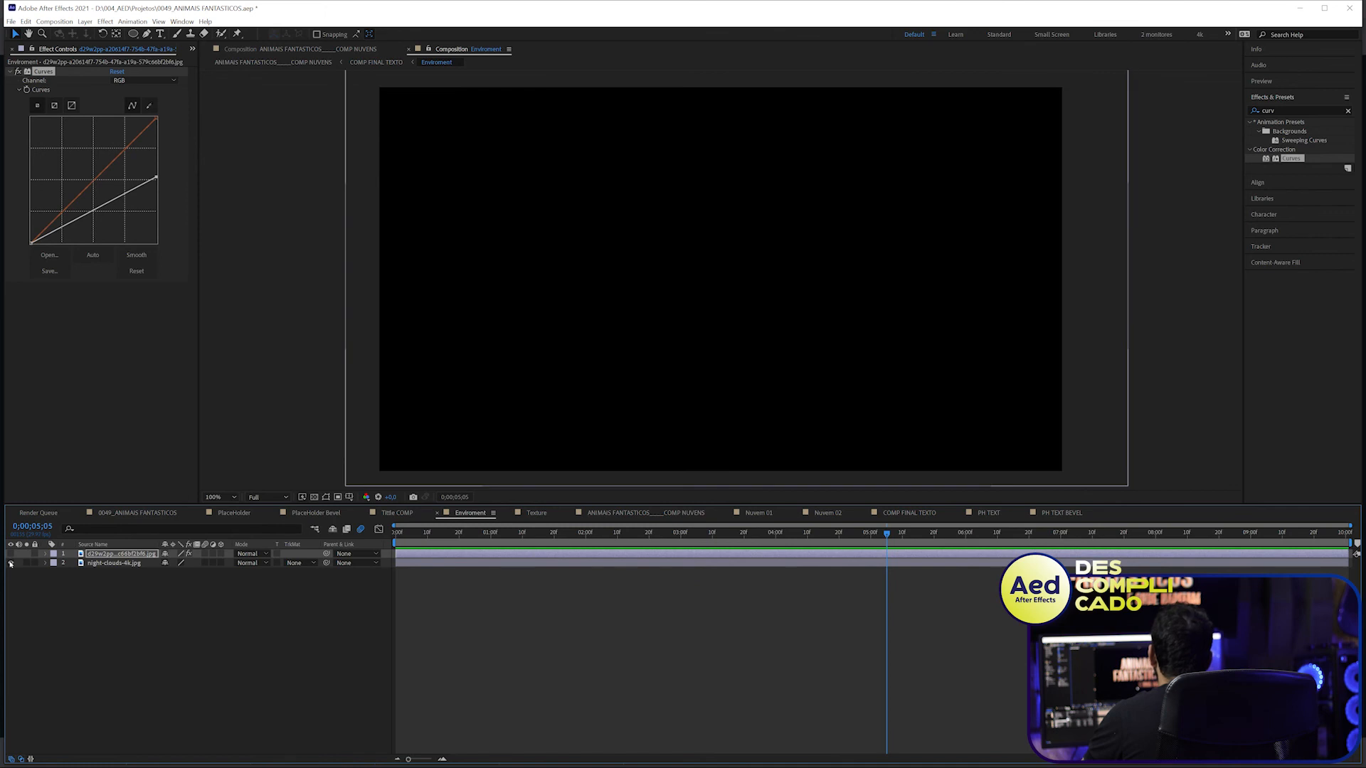
key(Tab)
click(129, 598)
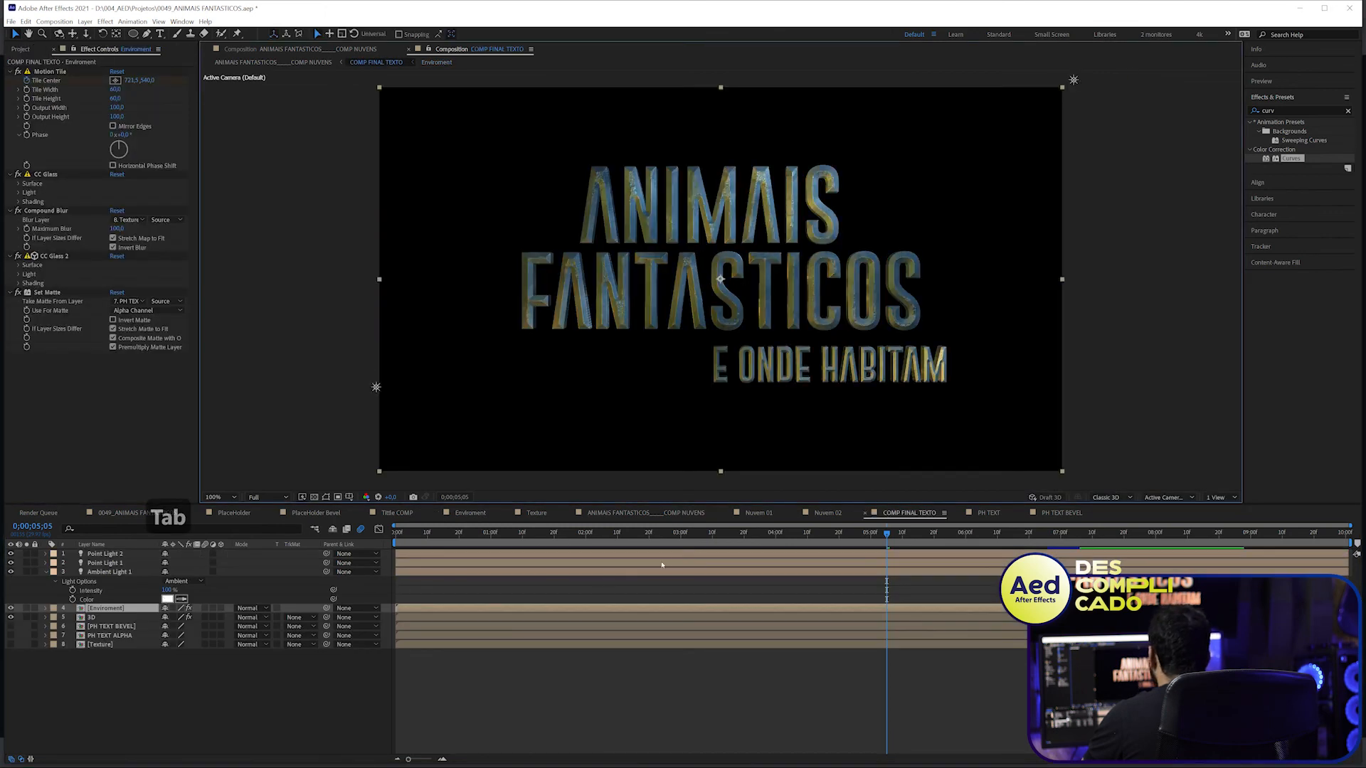
key(ctrl+s)
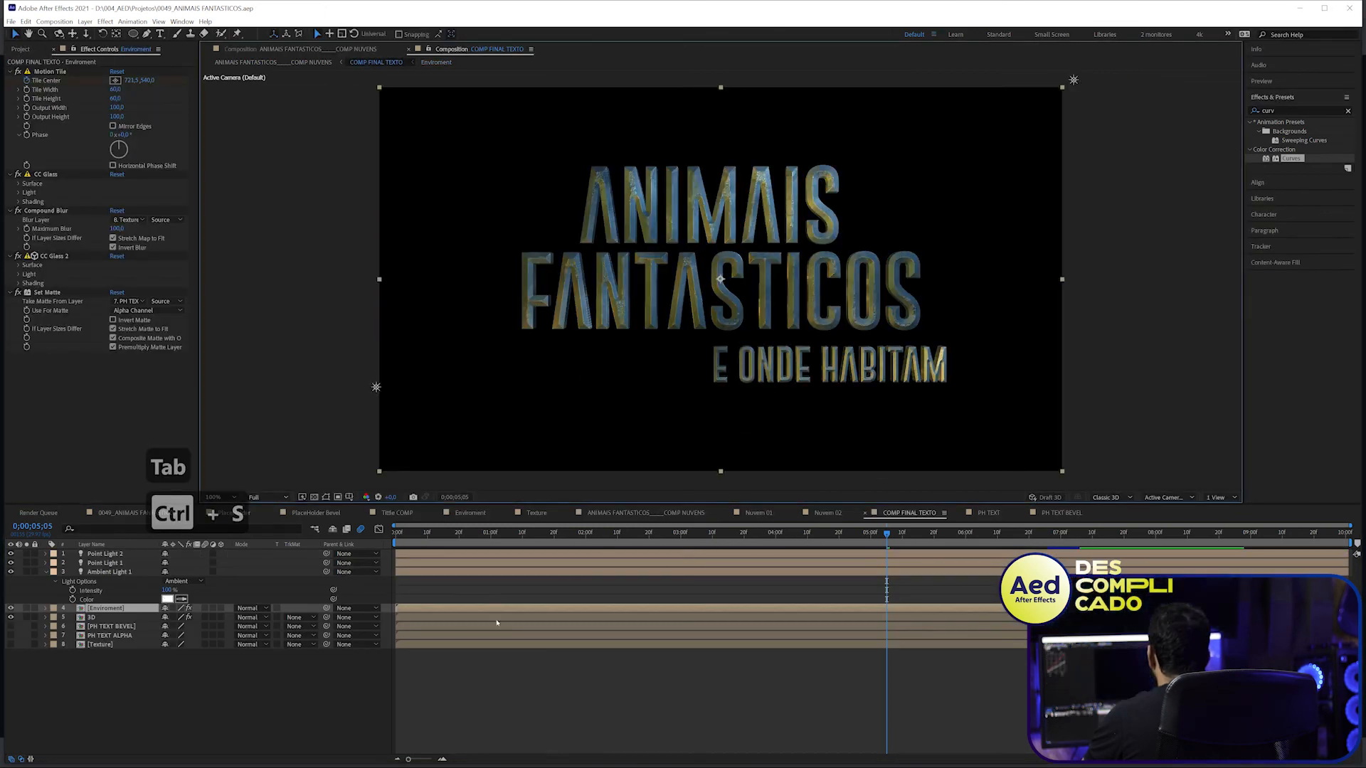
- Compare the effect settings of the 3D and Enviroment layers in COMP FINAL TEXTO
click(92, 634)
click(93, 619)
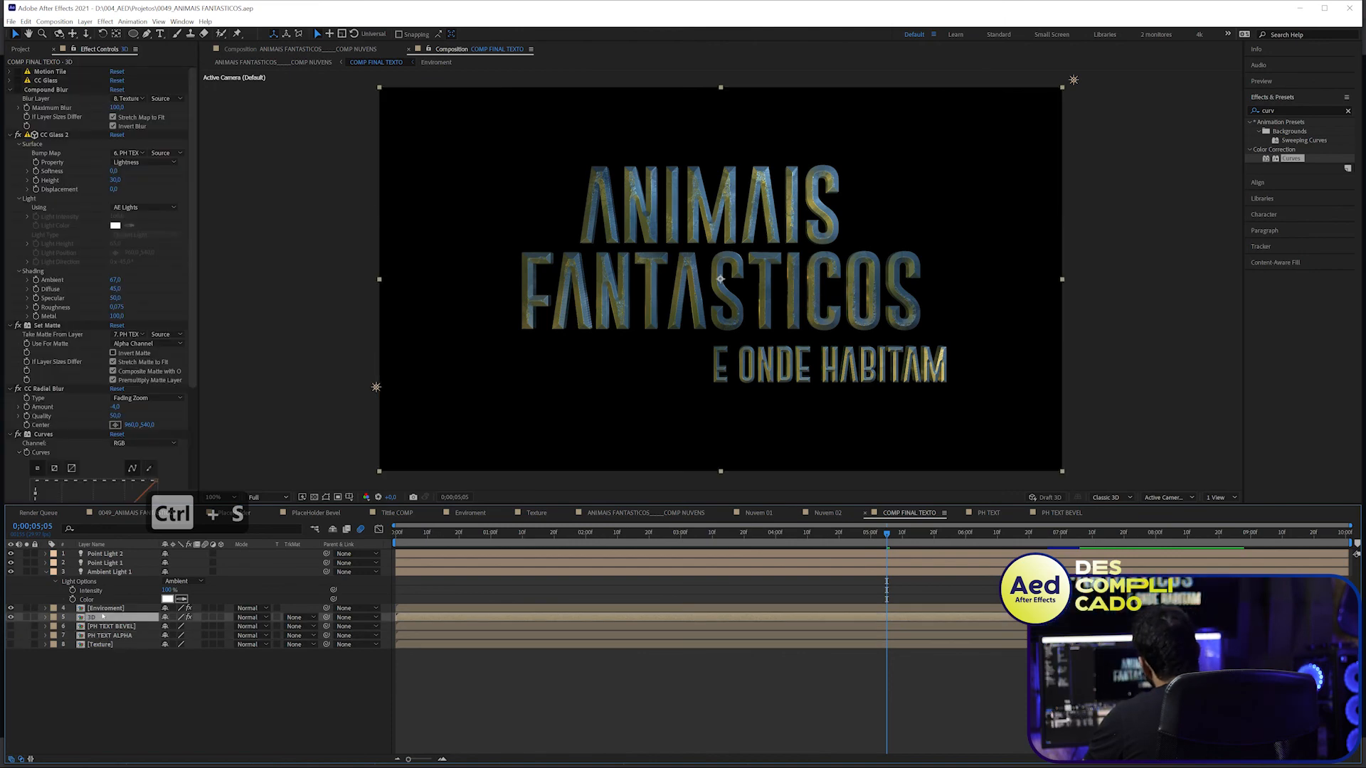
click(107, 608)
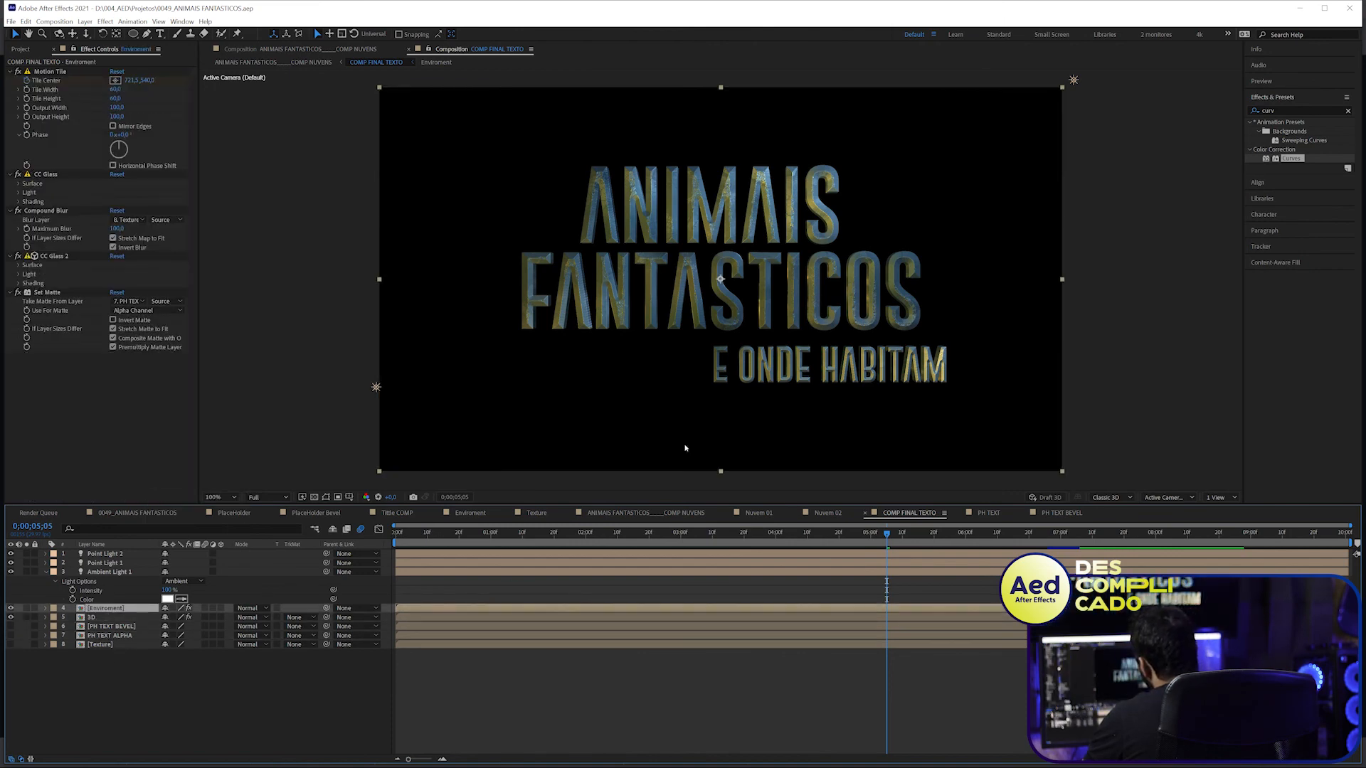